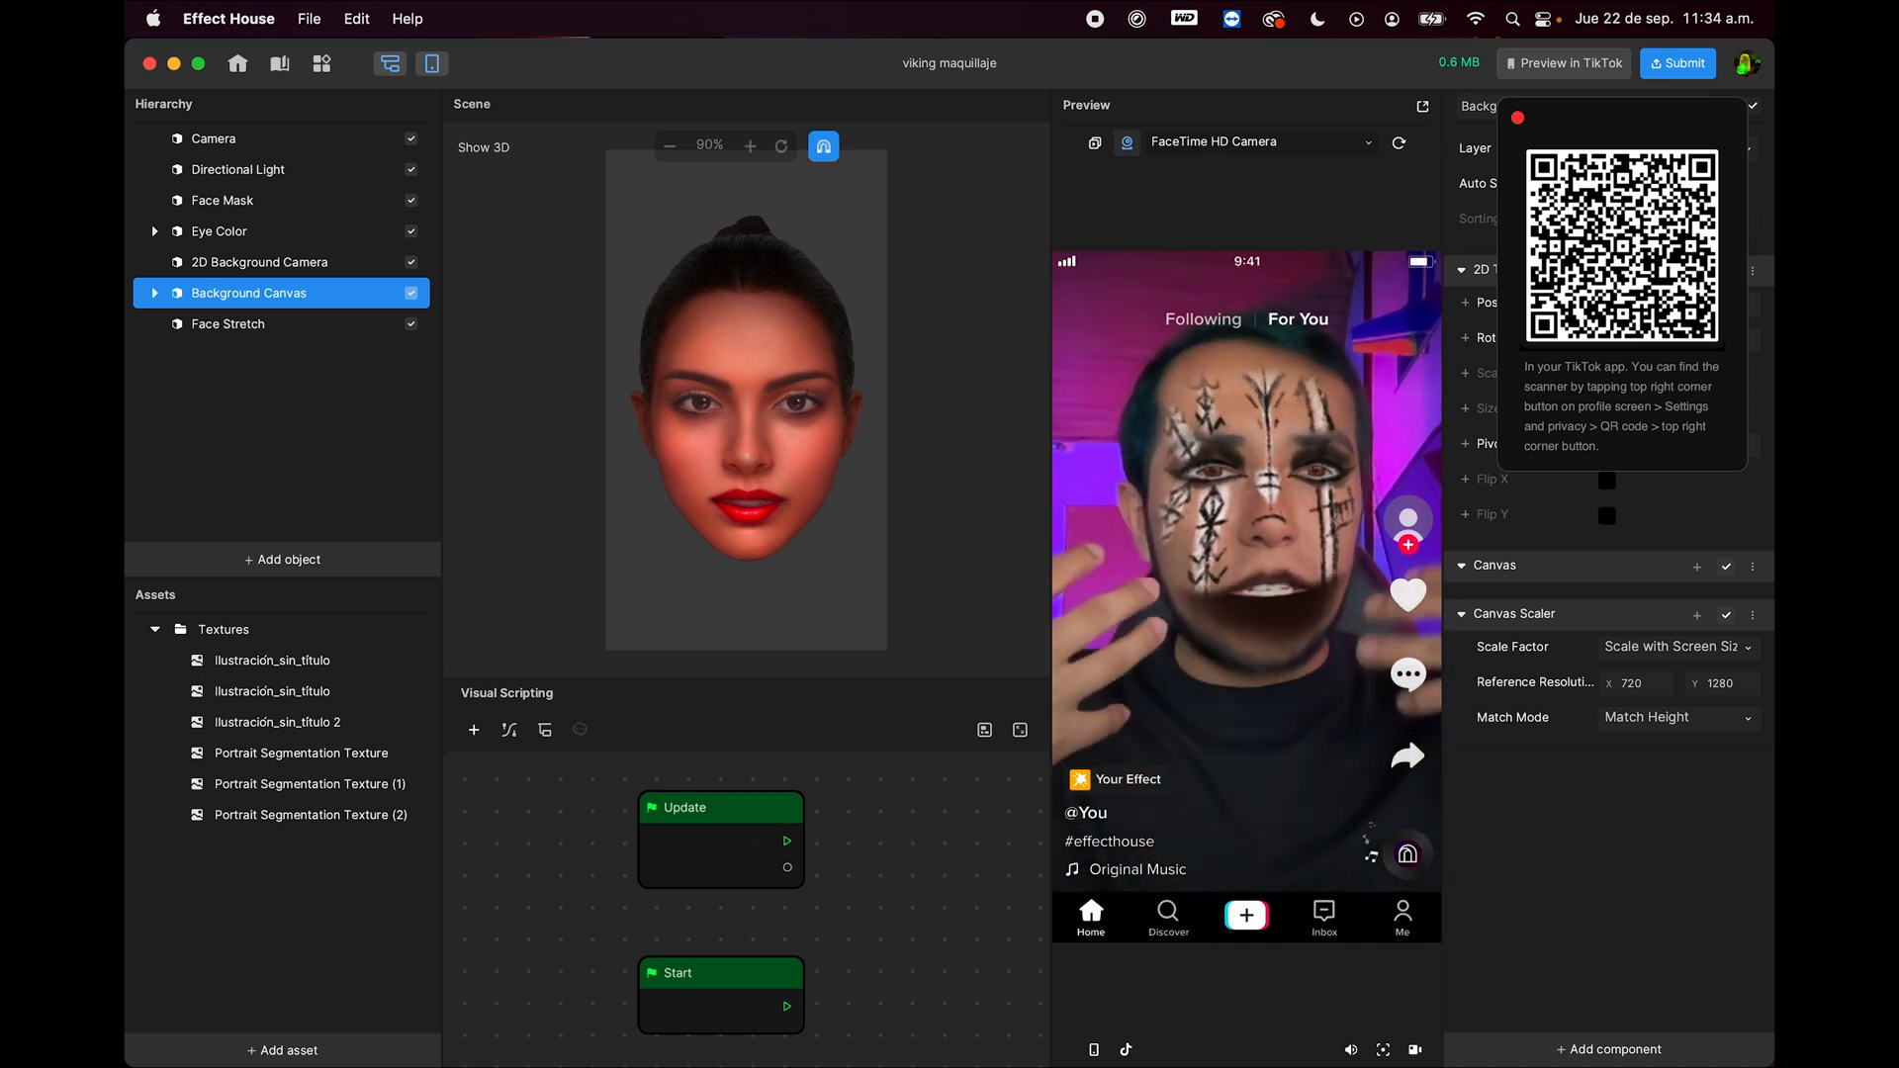
# Step: Dismiss the TikTok preview QR code and take a brief look at the Effect House website in Chrome
pyautogui.click(922, 894)
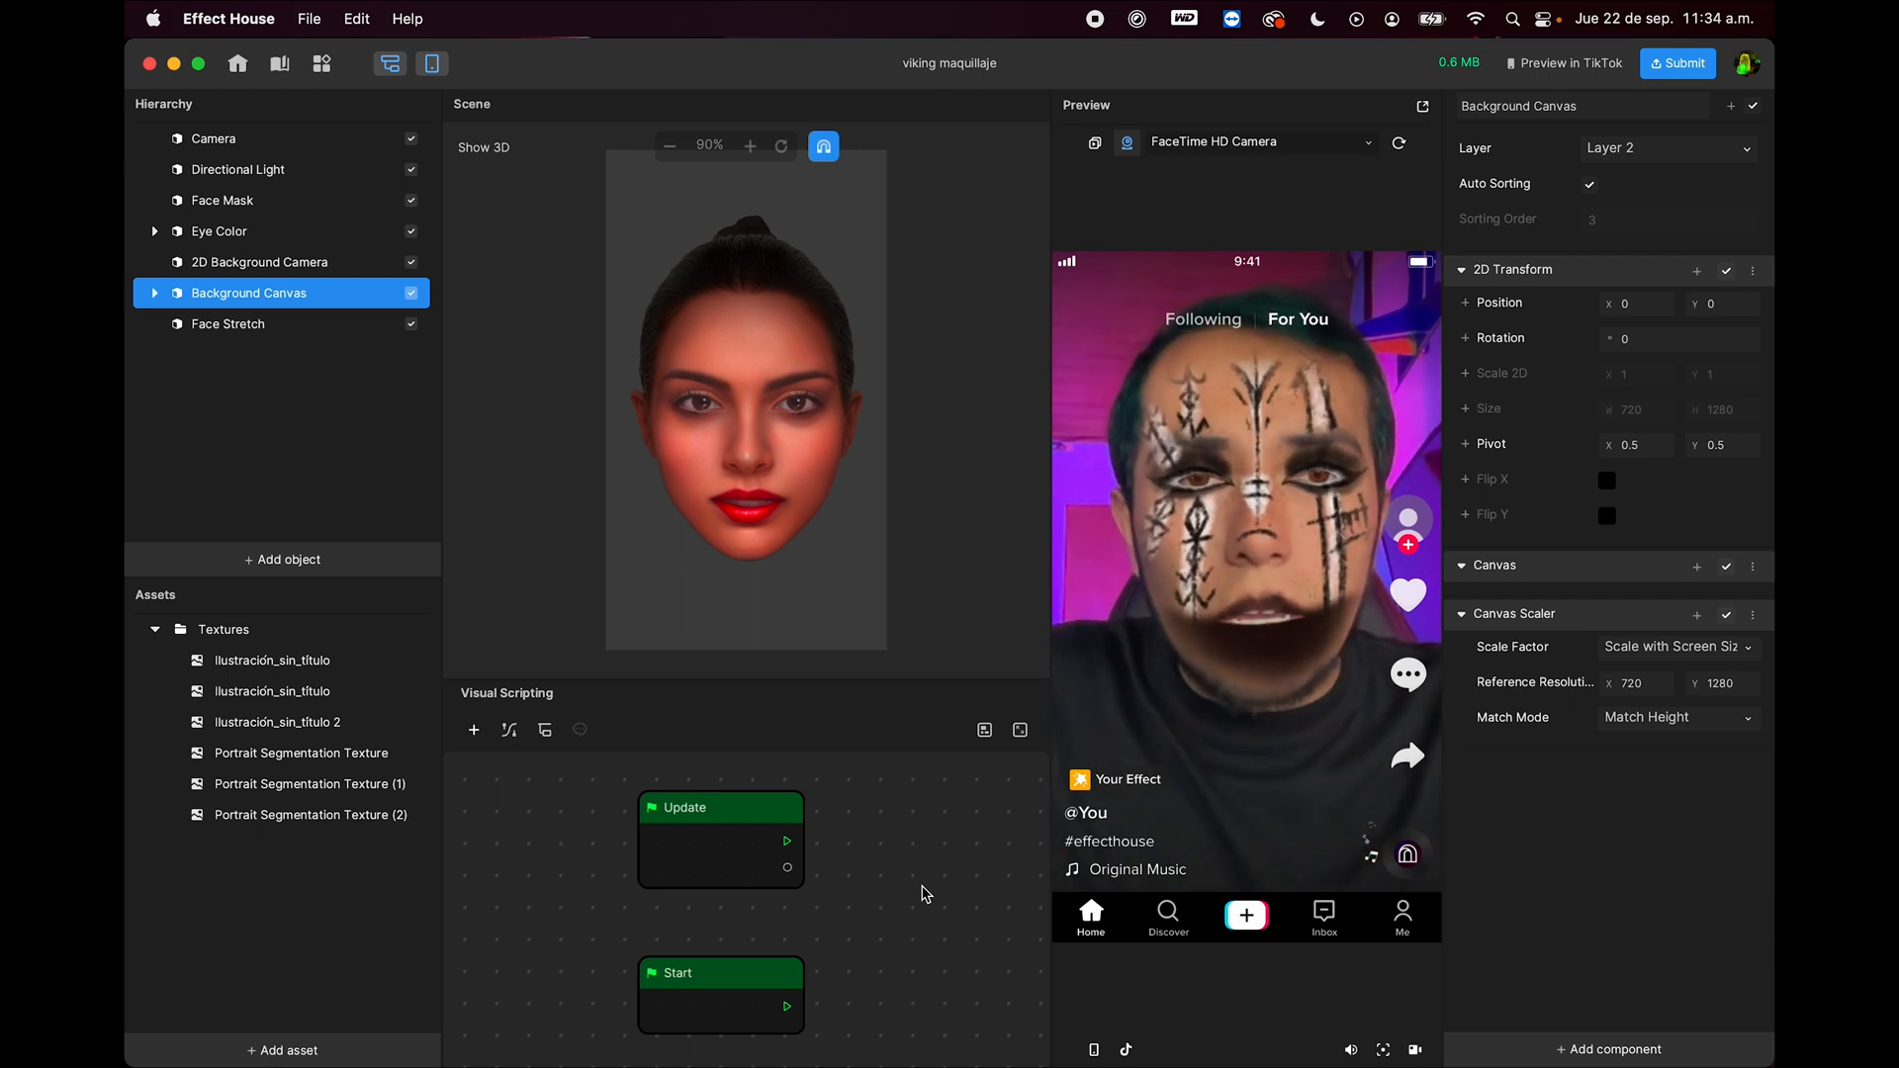
pyautogui.hscroll(-5, 922, 893)
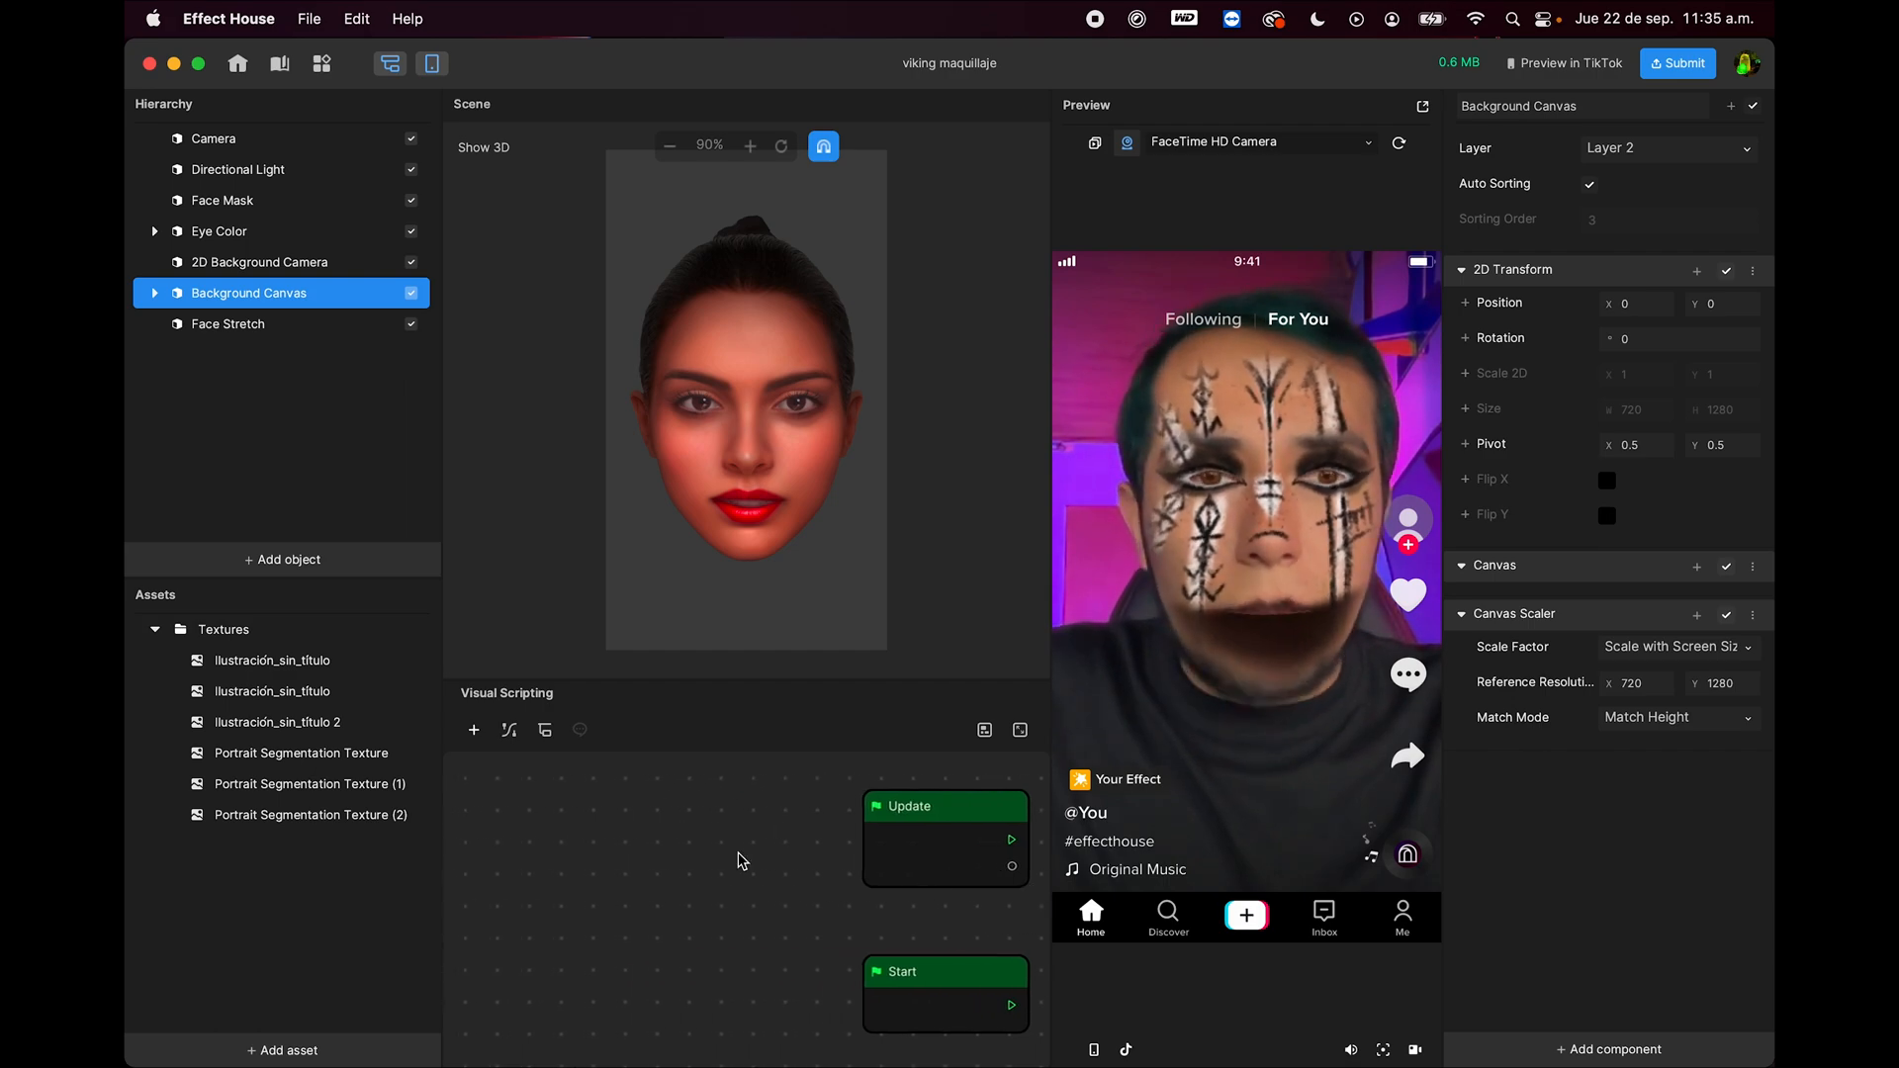
pyautogui.hotkey('ctrl', 'Left')
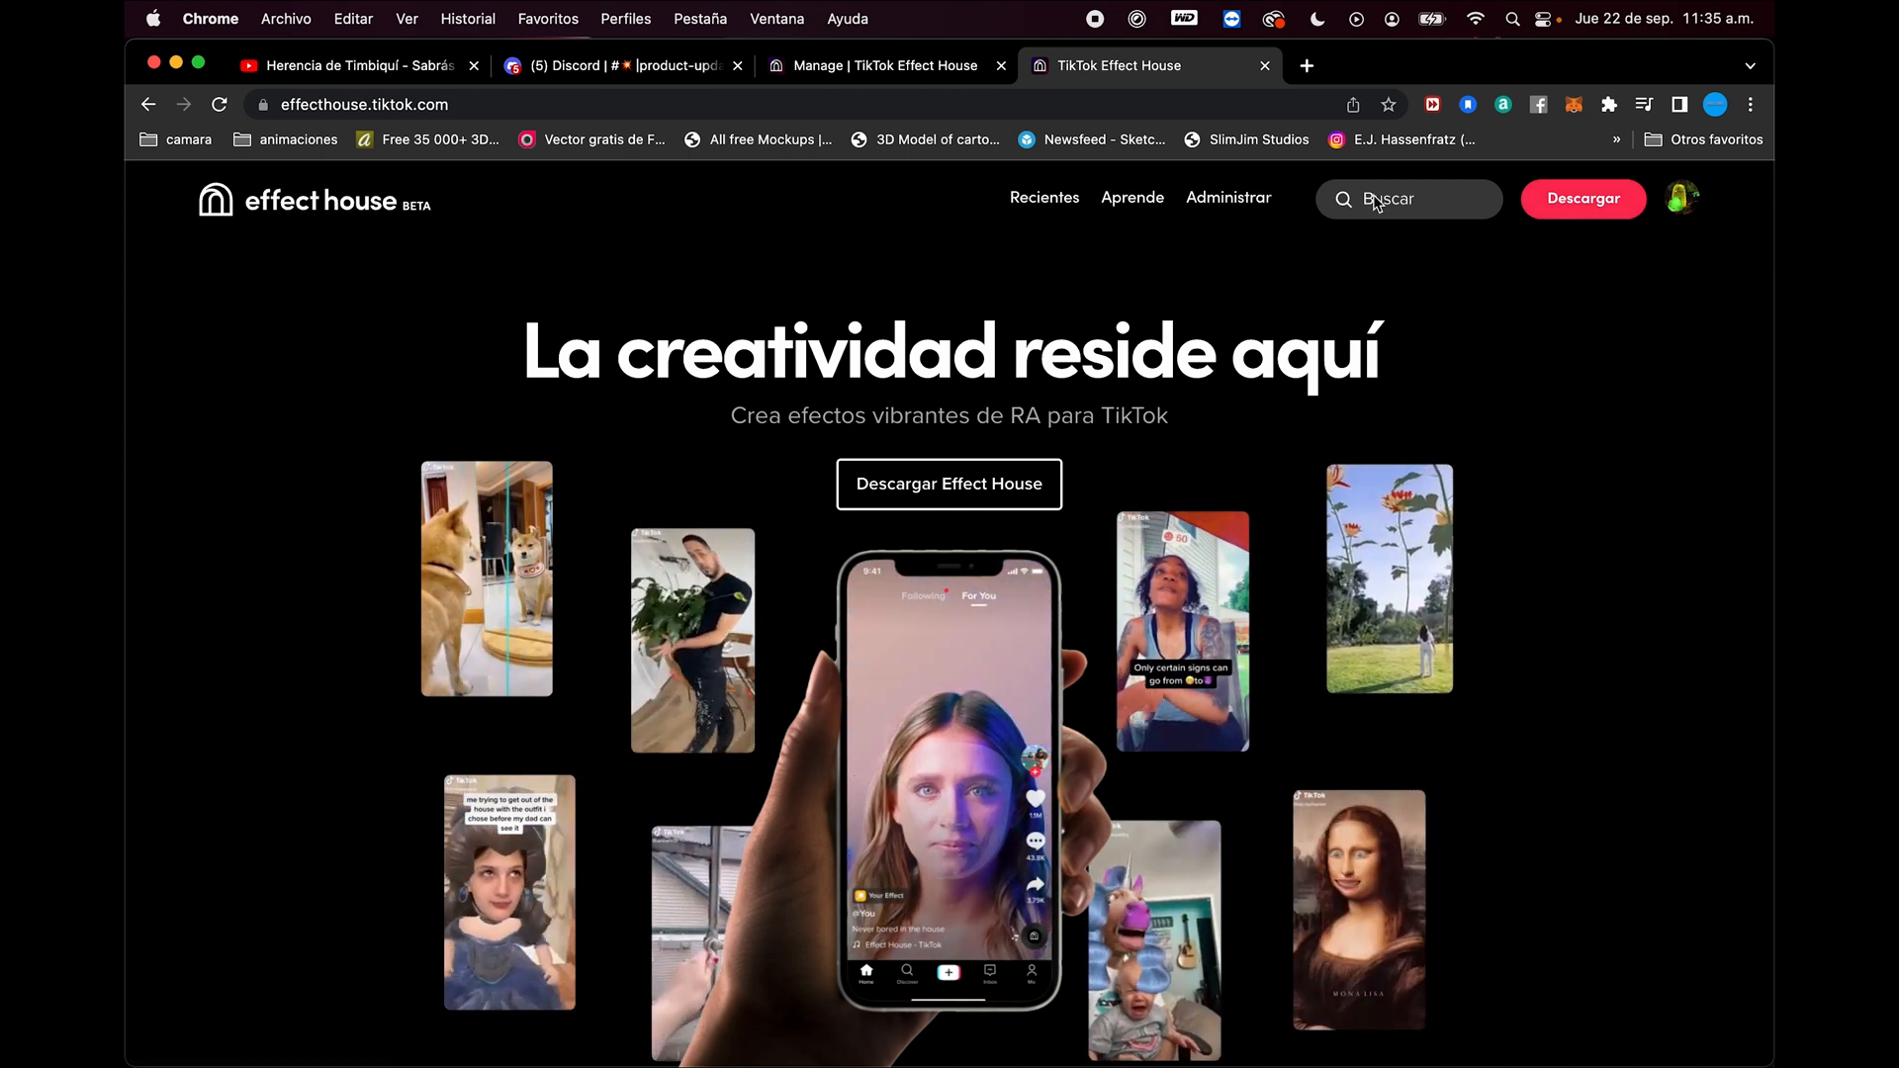
pyautogui.hotkey('ctrl', 'Right')
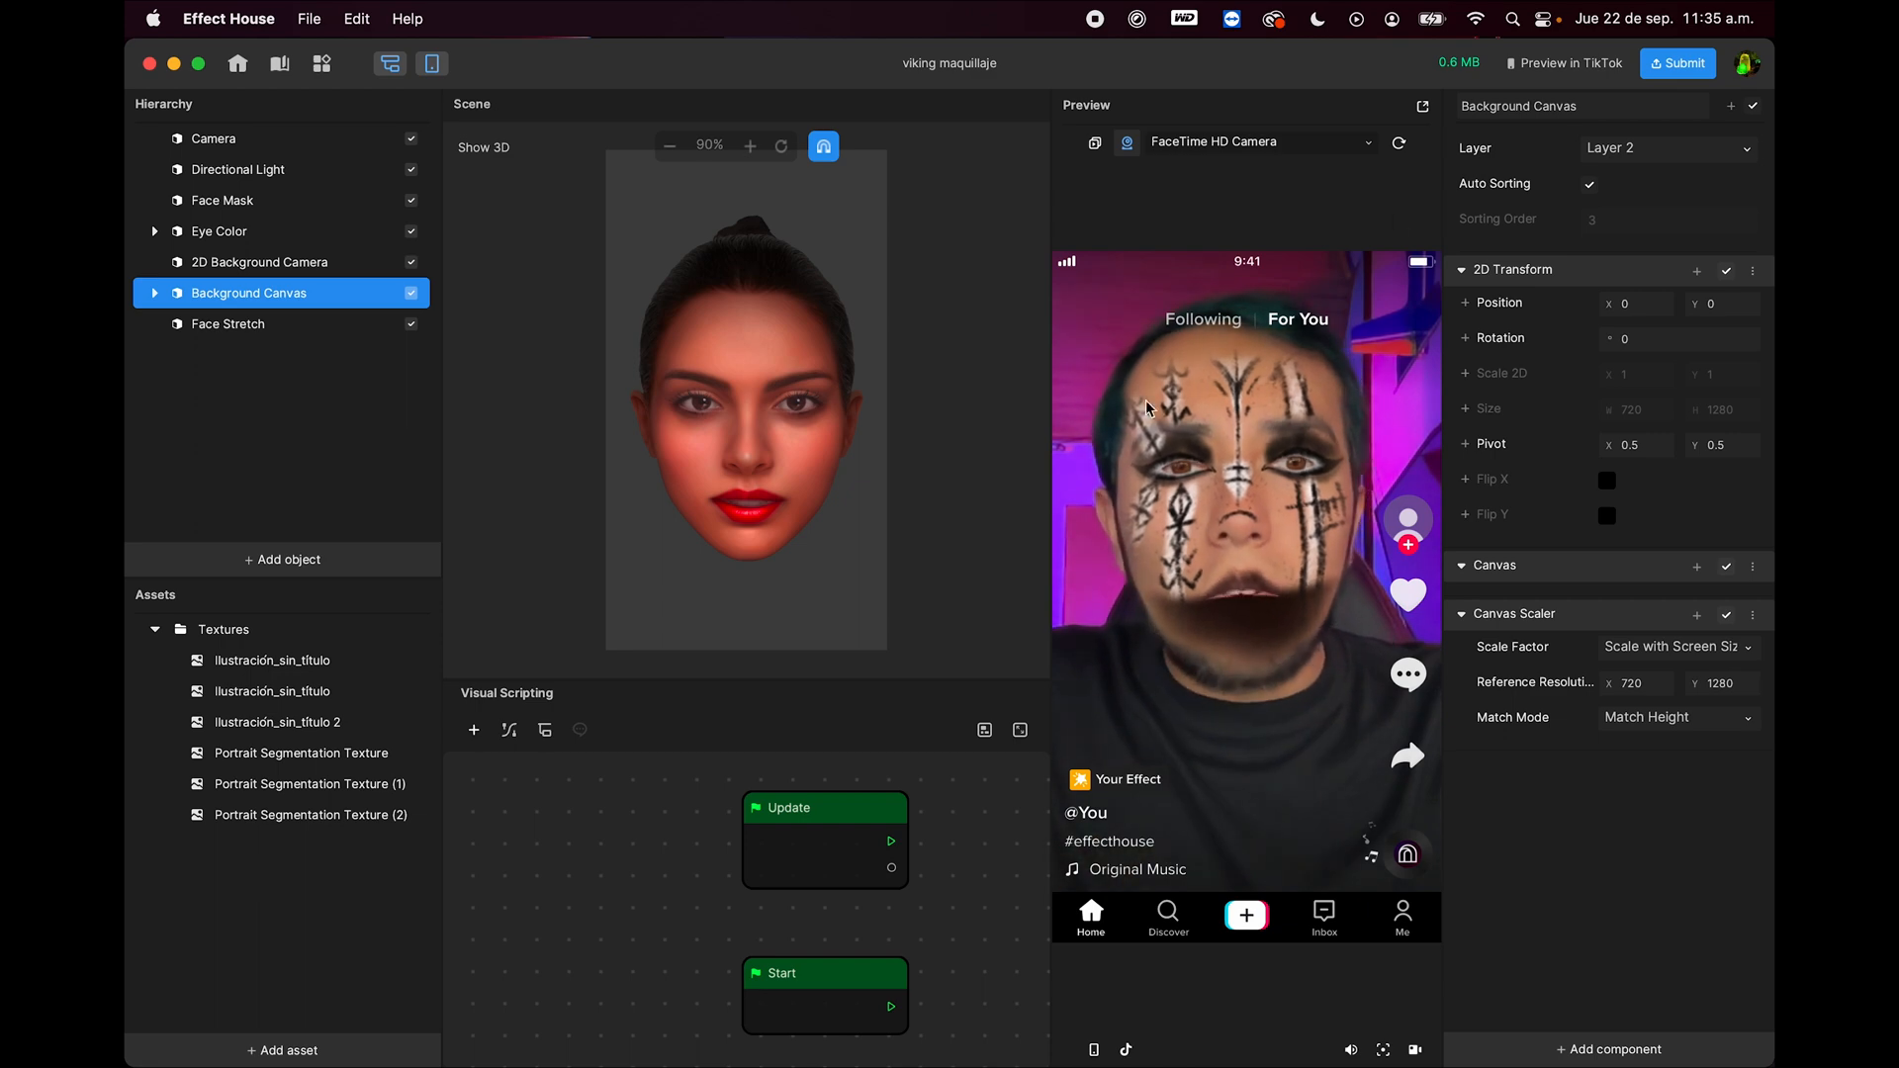
# Step: Switch to Photoshop and examine the eye lash and lip areas of the Effect House Face Mask template up close
pyautogui.hotkey('ctrl', 'Right')
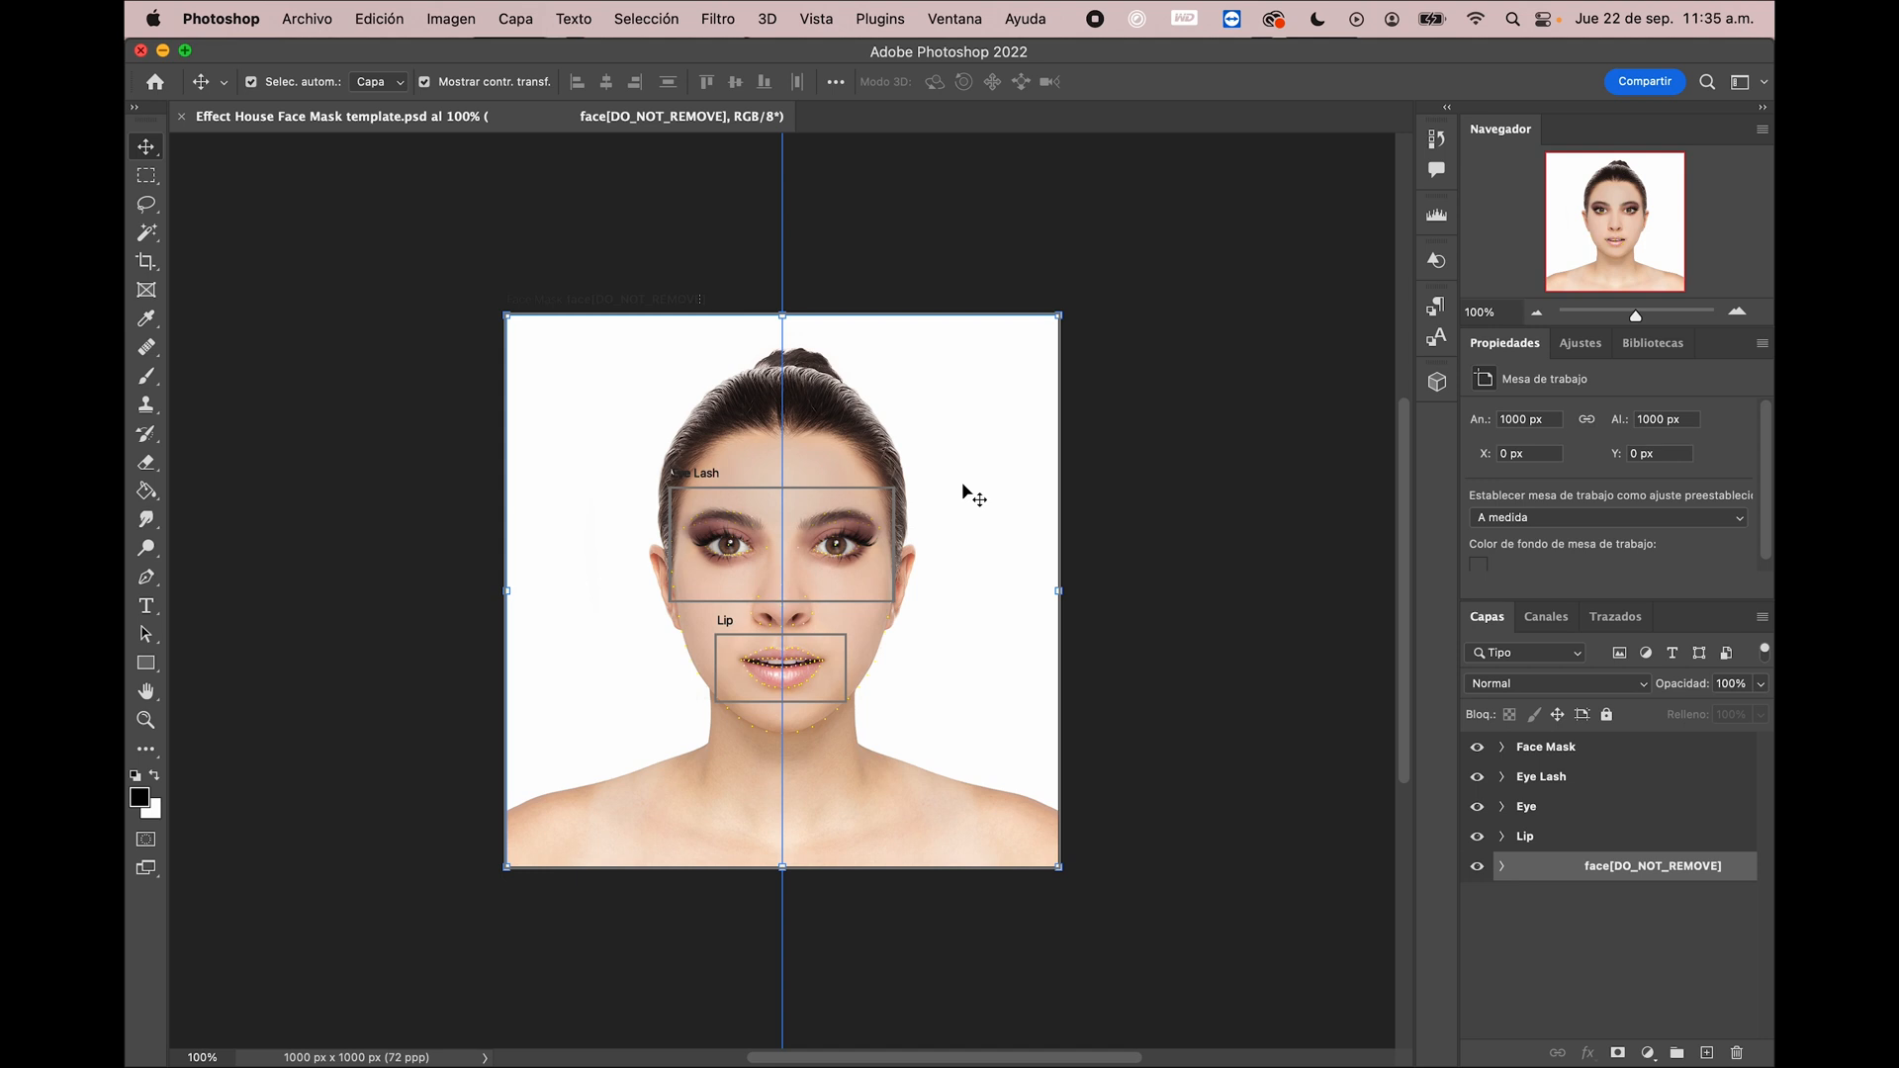
pyautogui.keyDown('alt'); pyautogui.scroll(5, 964, 485); pyautogui.keyUp('alt')
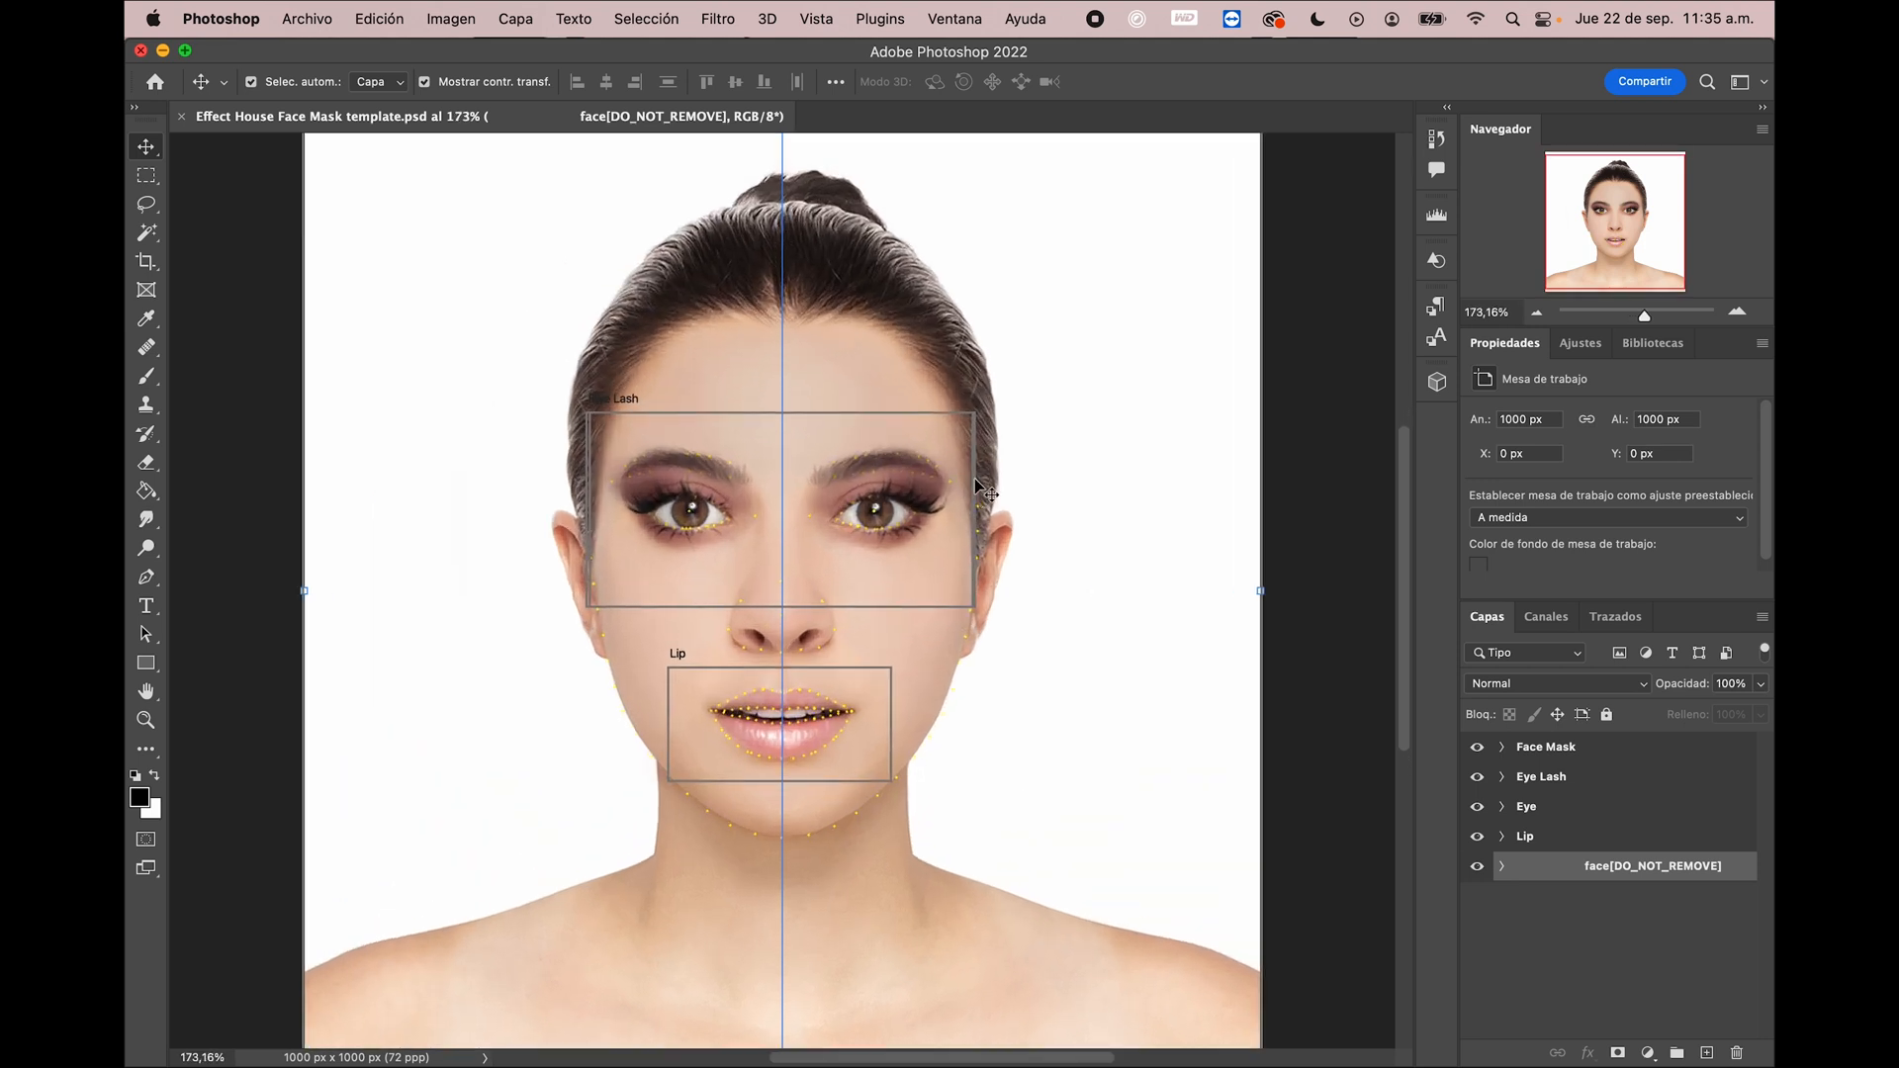
pyautogui.keyDown('alt'); pyautogui.scroll(3, 975, 480); pyautogui.keyUp('alt')
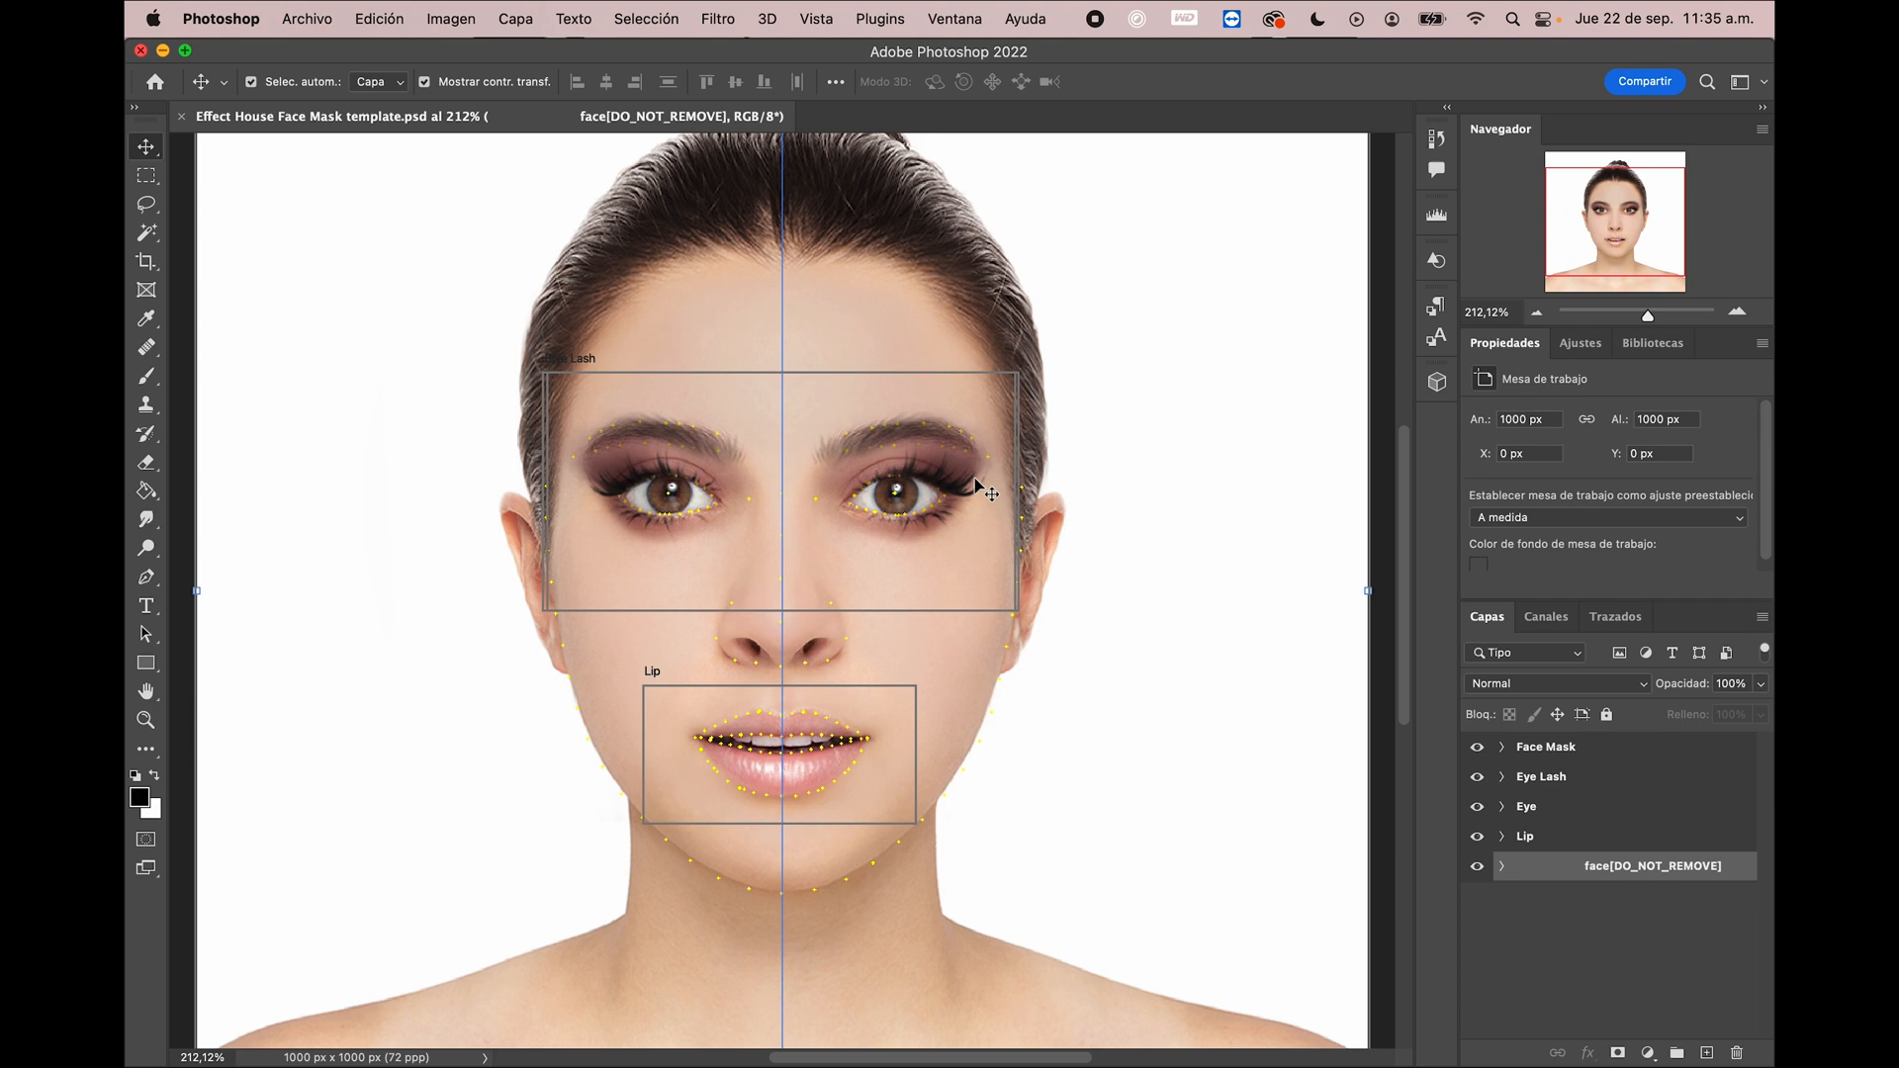
pyautogui.hscroll(-10, 979, 486)
pyautogui.hscroll(10, 979, 487)
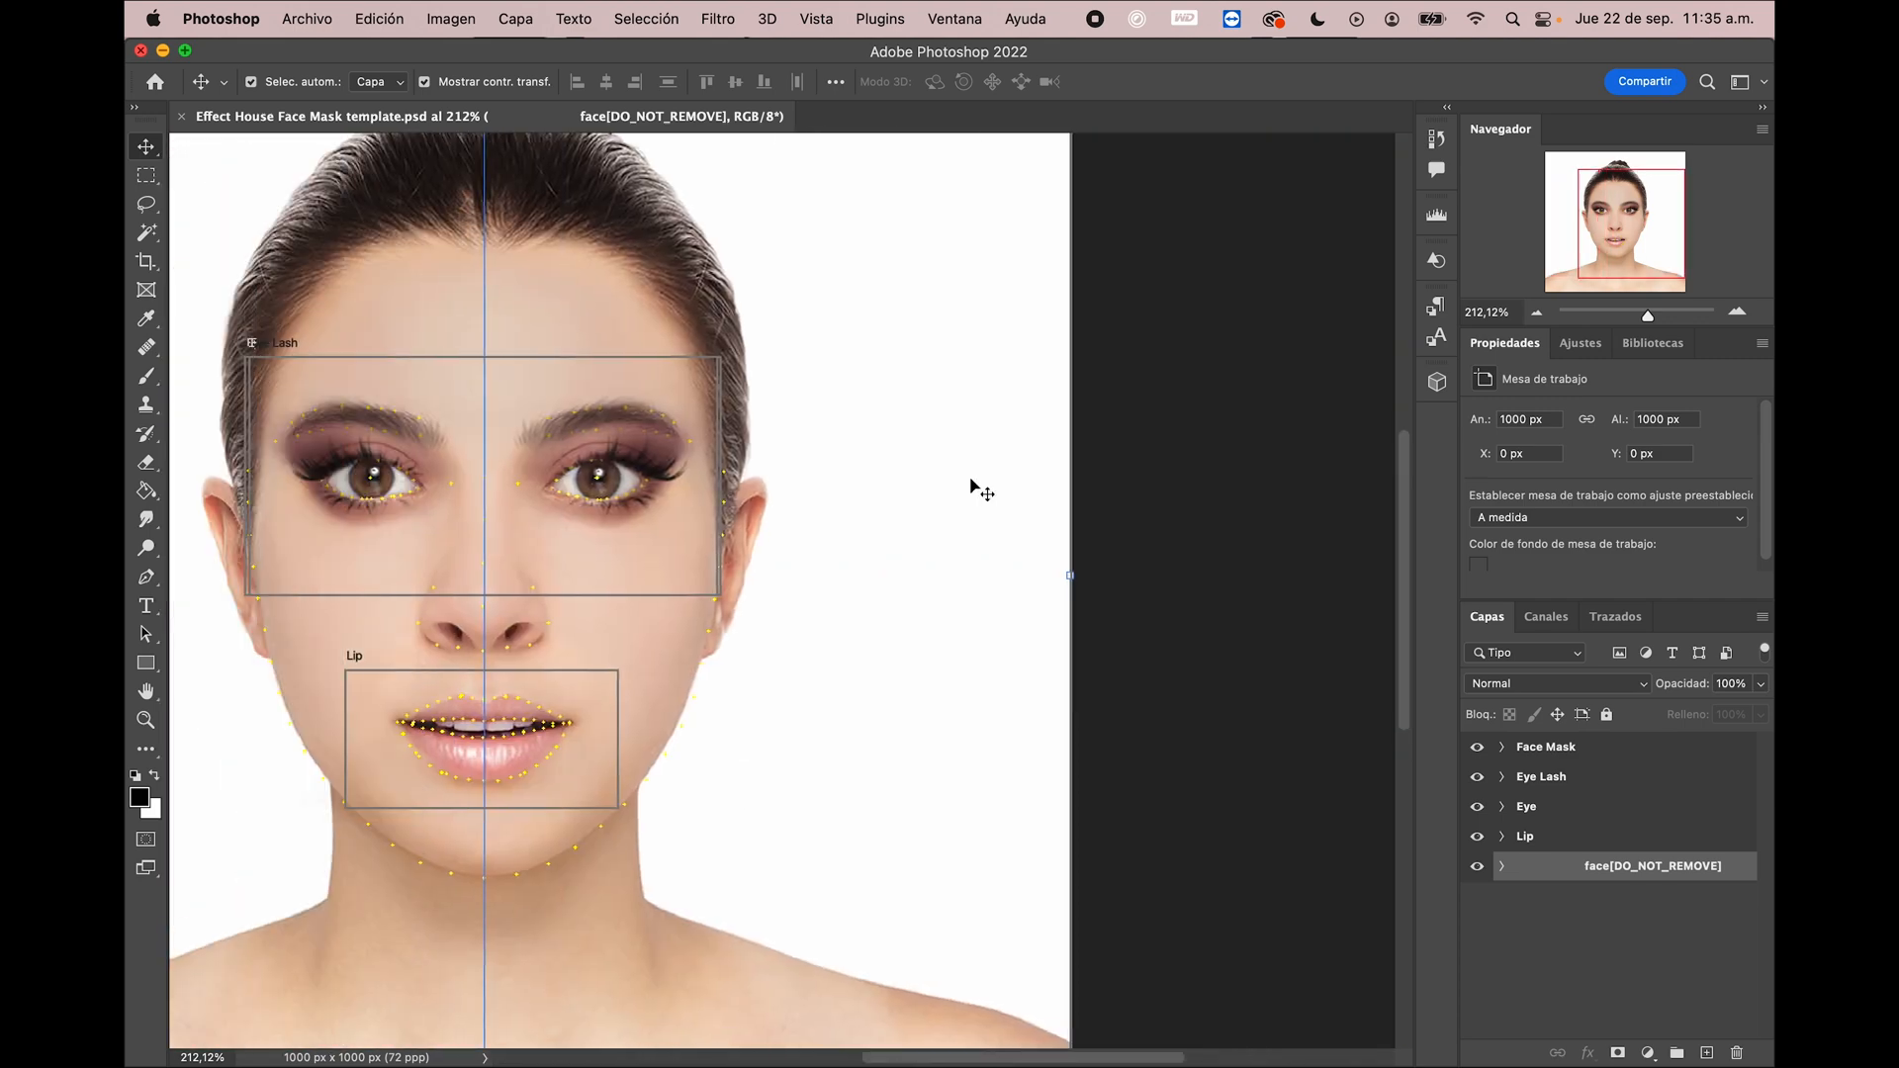
# Step: Switch to Chrome and search the Effect House website for "face"
pyautogui.hotkey('ctrl', 'Left')
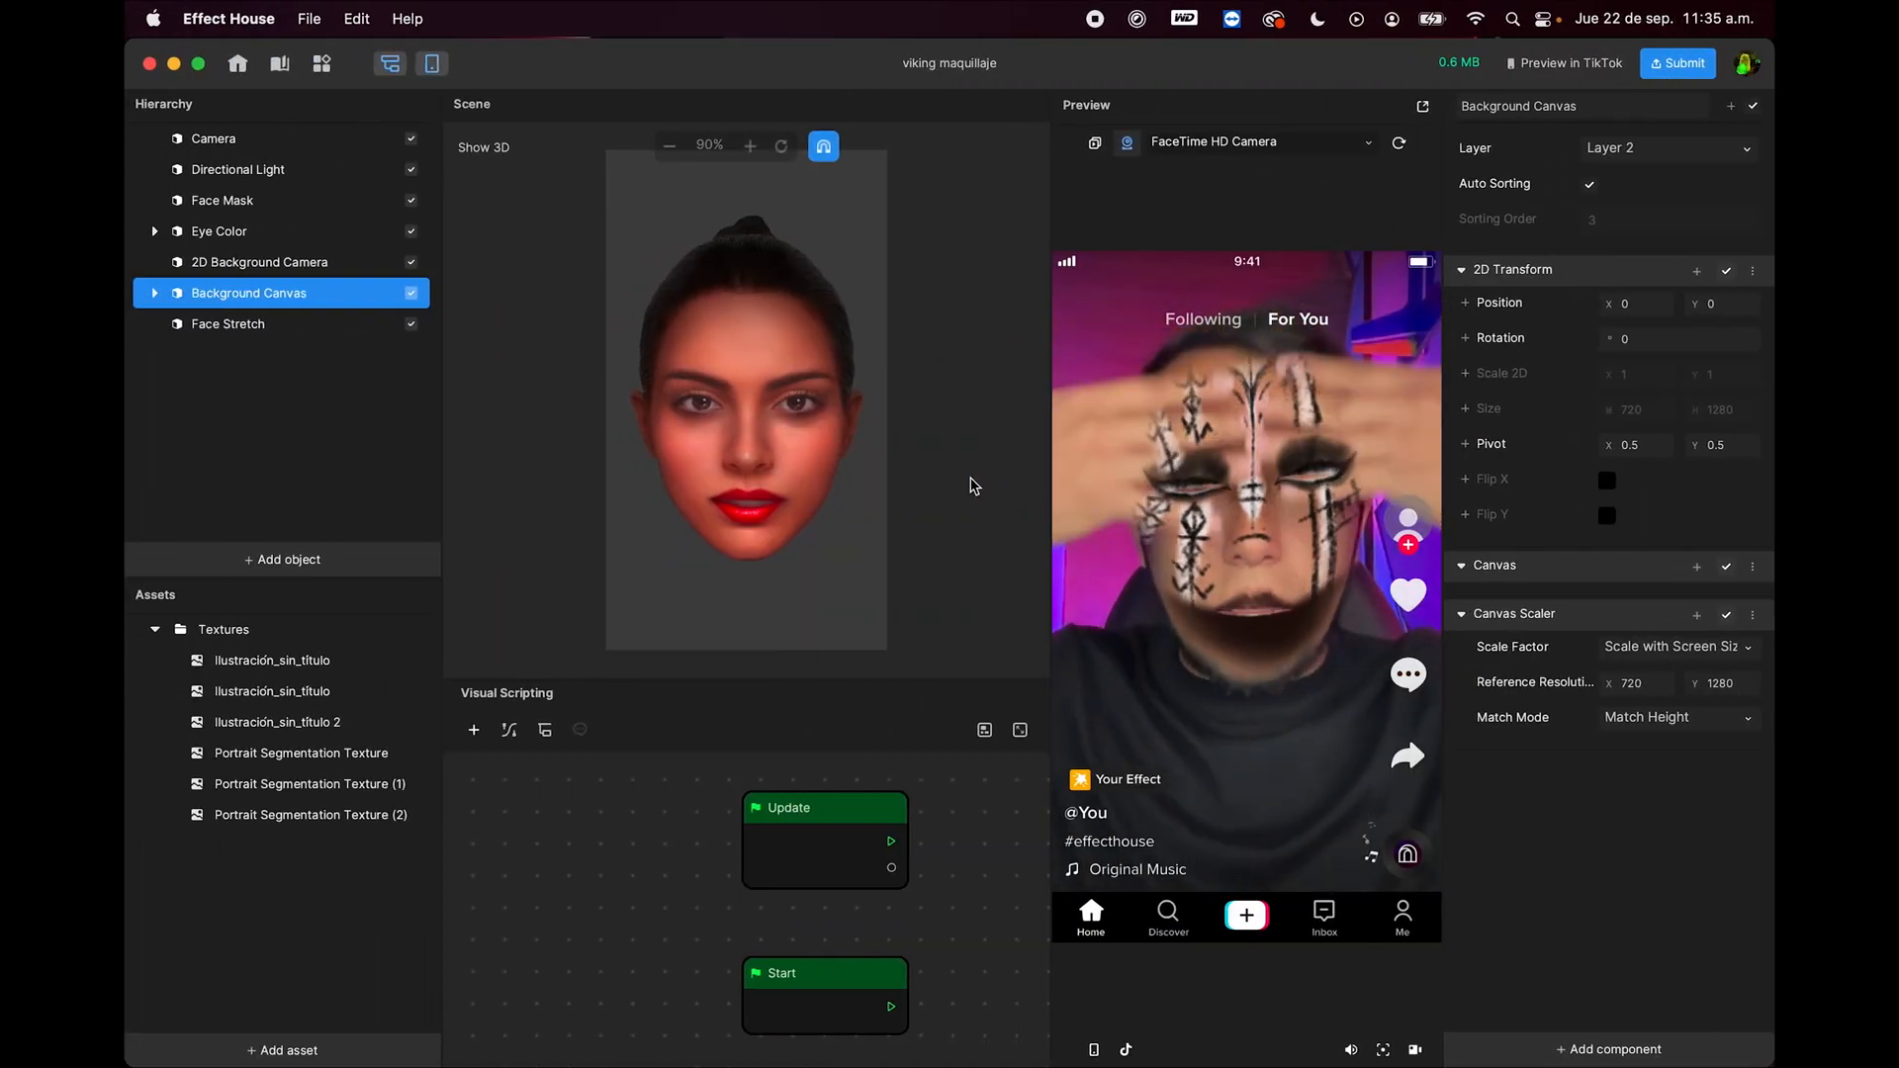
pyautogui.hotkey('ctrl', 'Left')
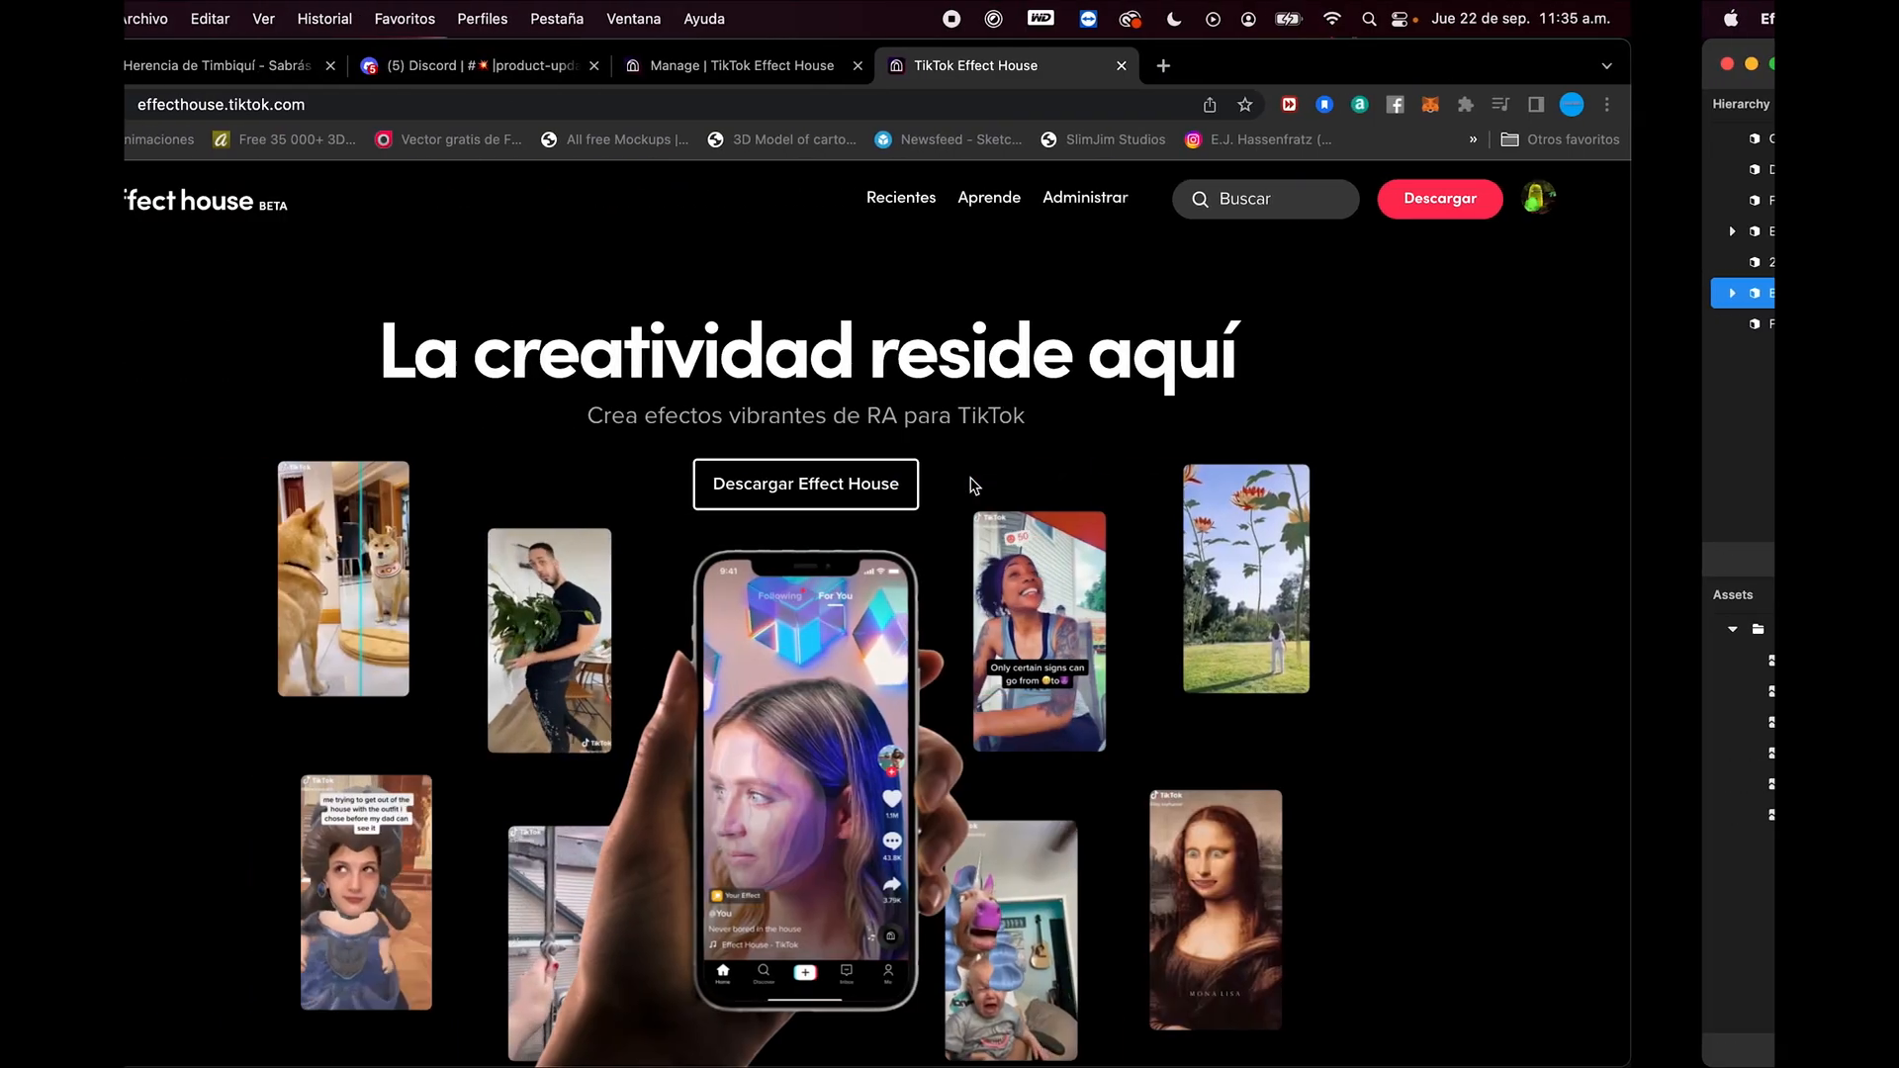
pyautogui.click(1405, 201)
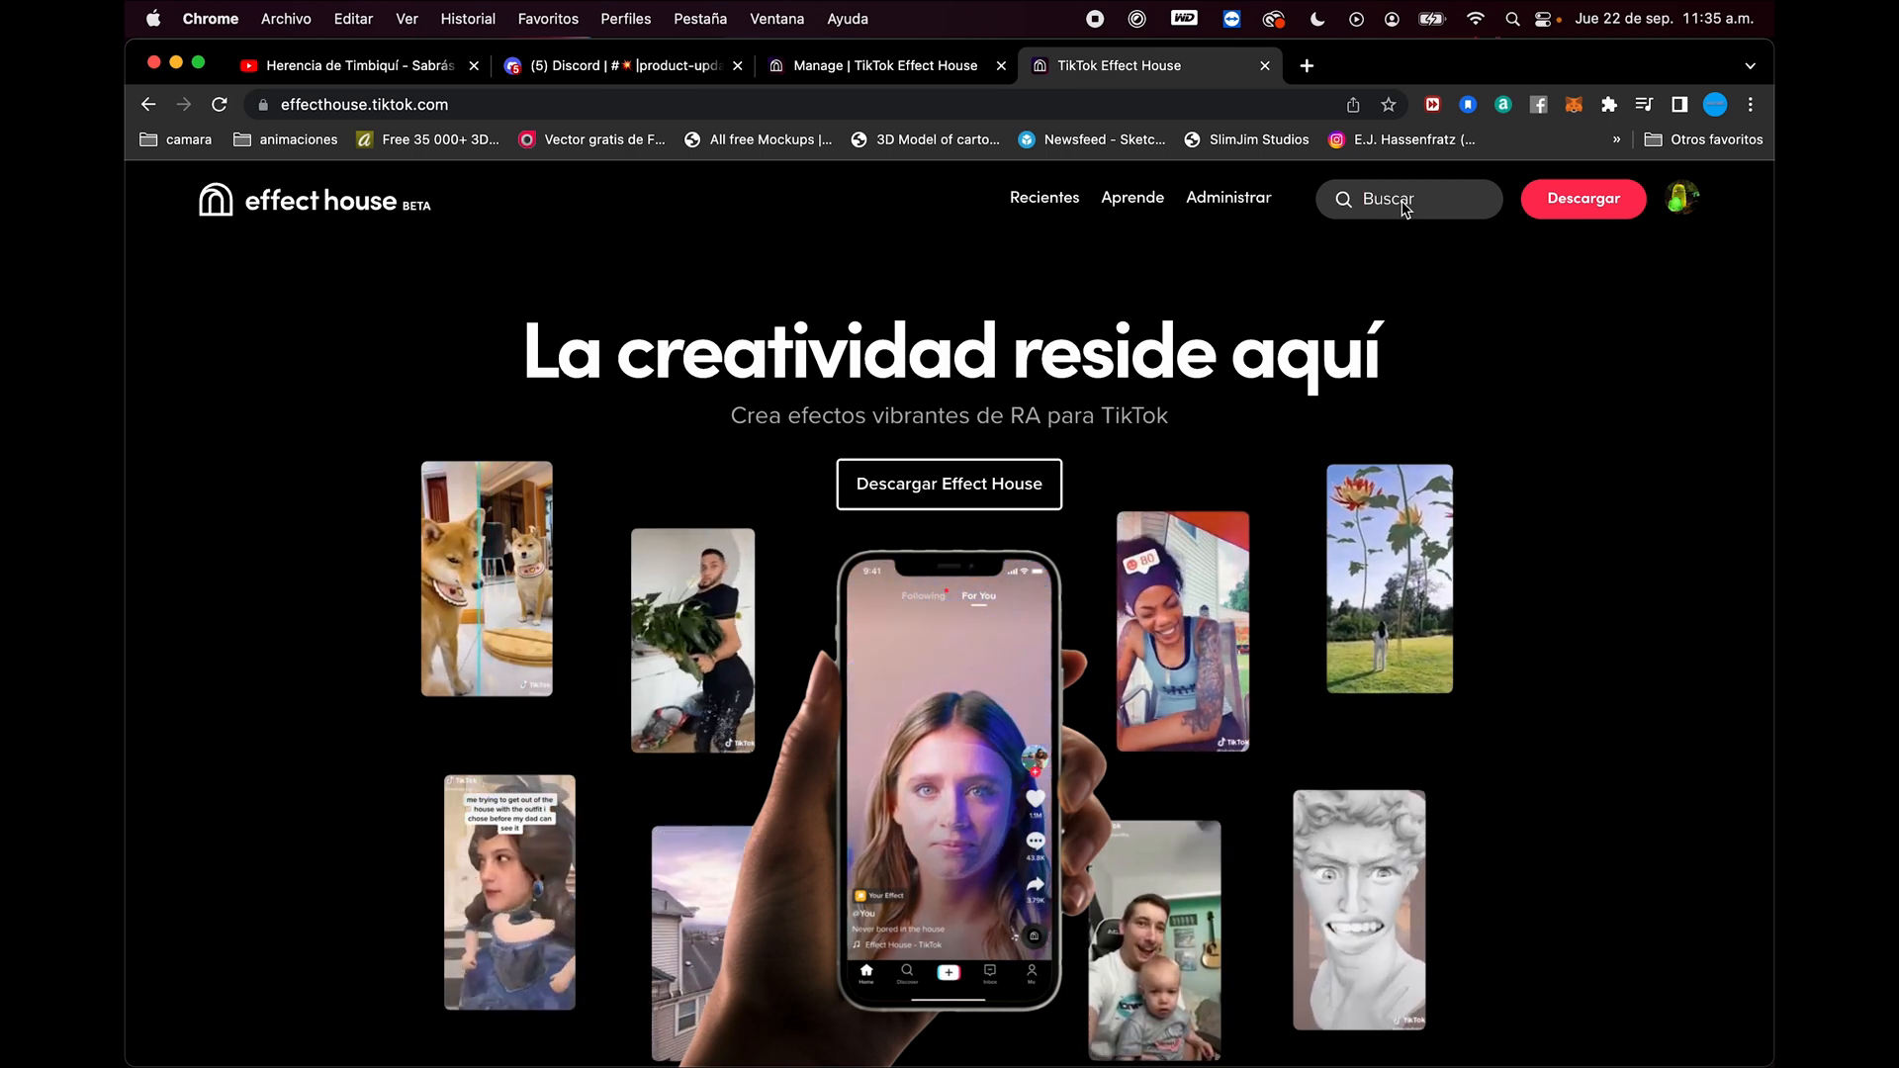
pyautogui.write('face')
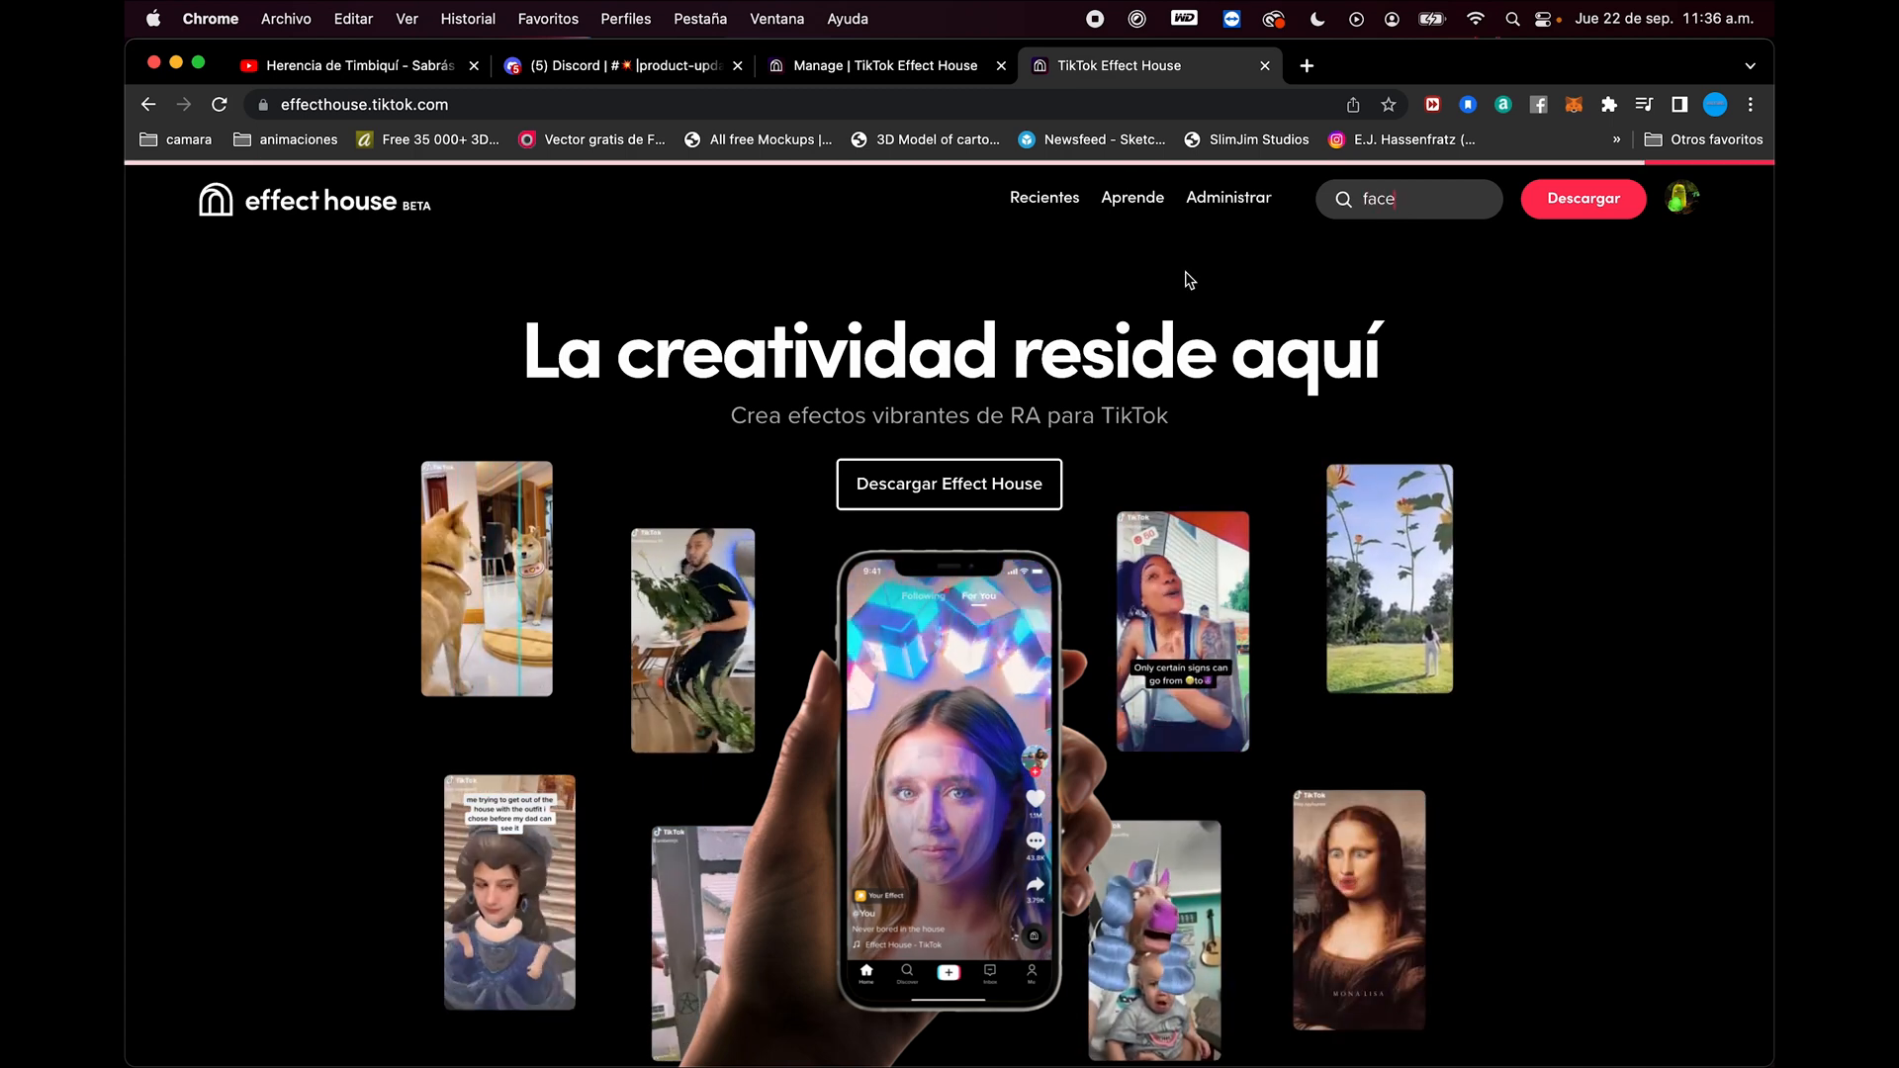
# Step: Open the Face Detection guide from the search results, skim it and return to the results
pyautogui.scroll(-1, 861, 524)
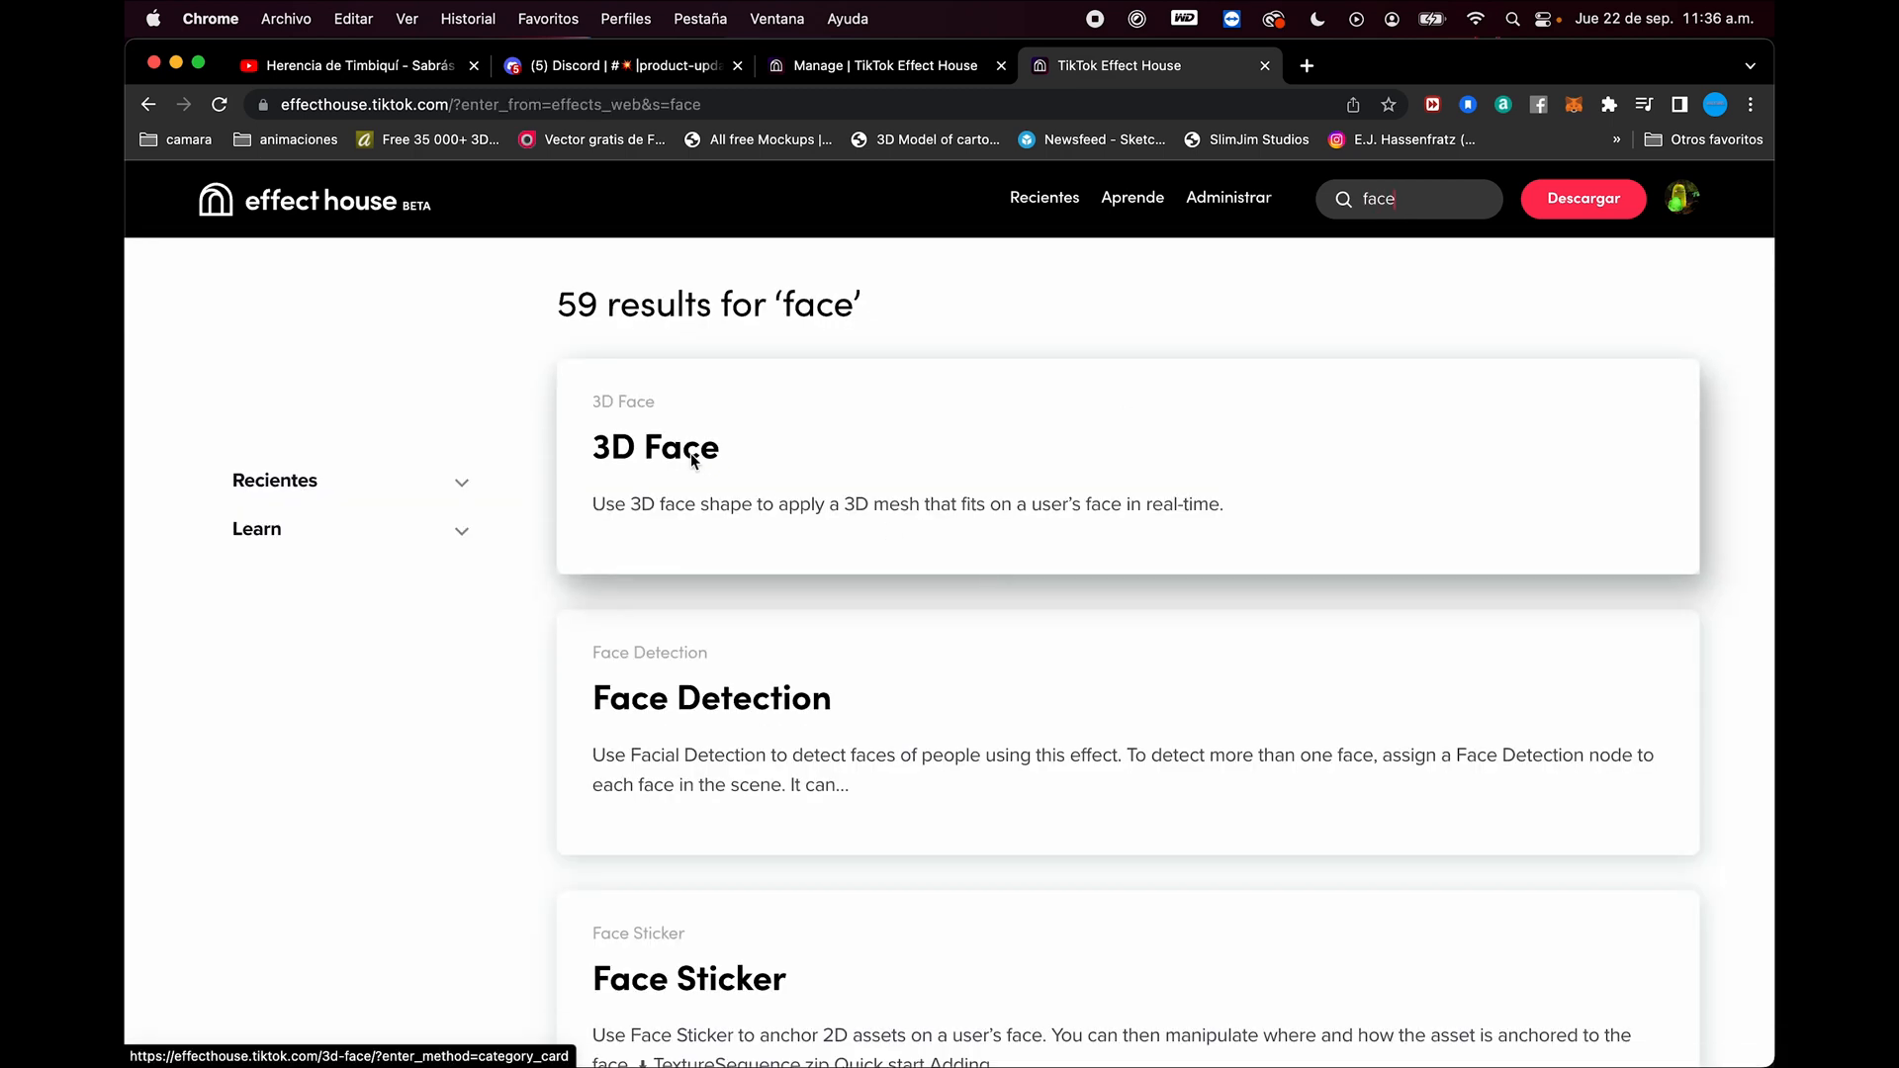
pyautogui.scroll(-2, 775, 743)
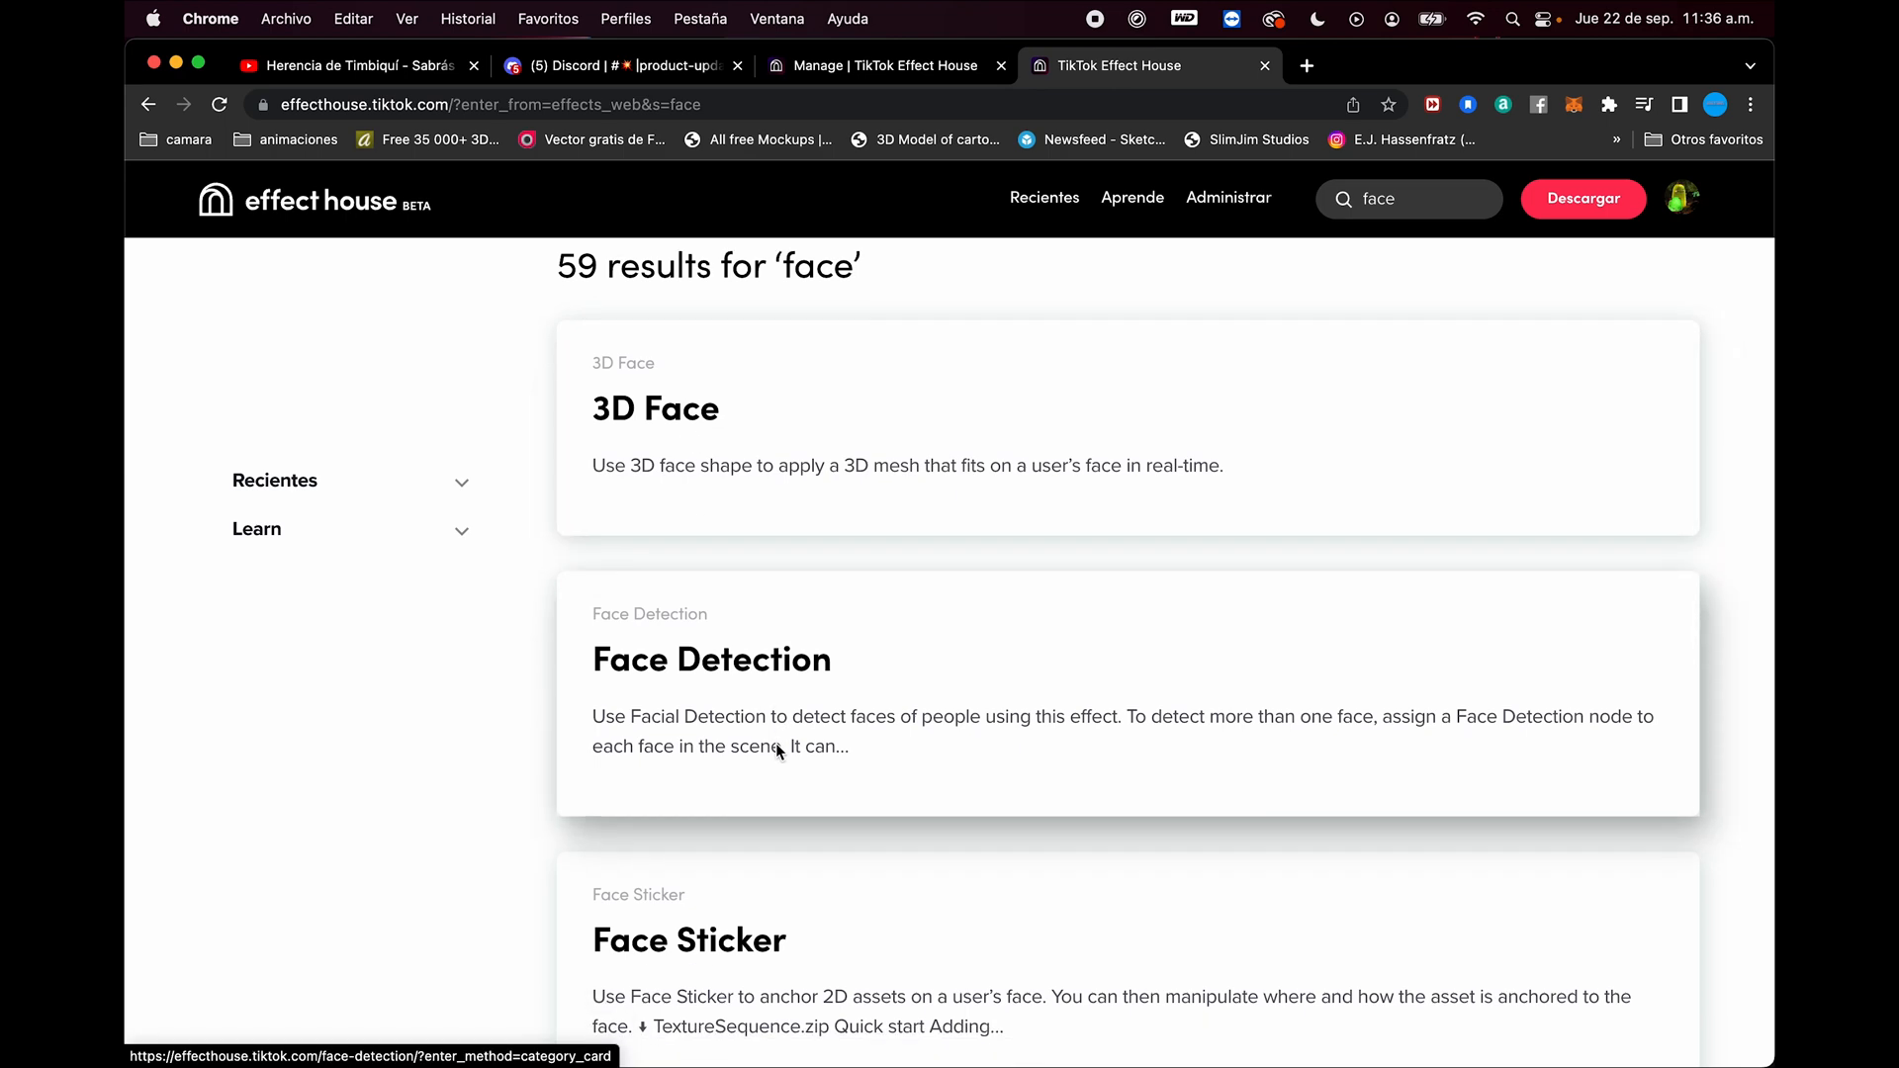
pyautogui.click(788, 664)
pyautogui.scroll(-2, 782, 673)
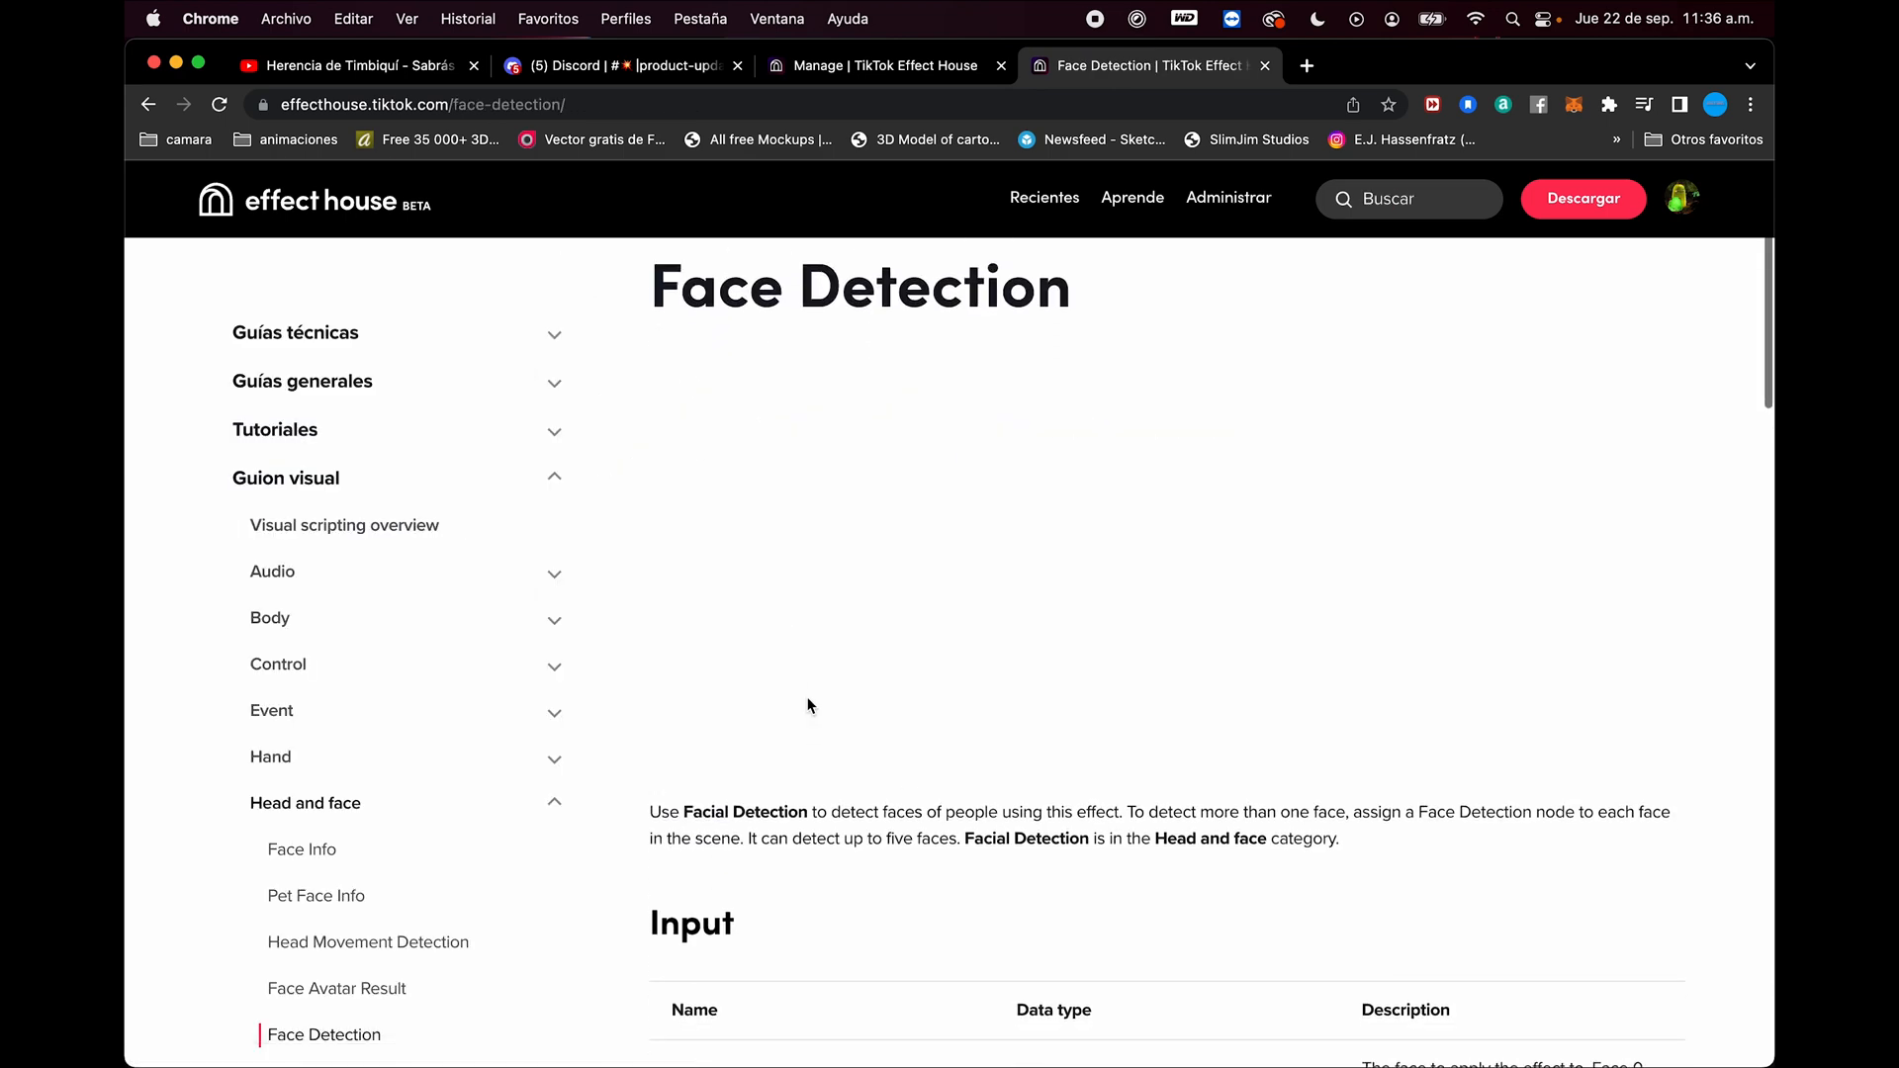
pyautogui.scroll(-10, 808, 704)
pyautogui.scroll(12, 805, 708)
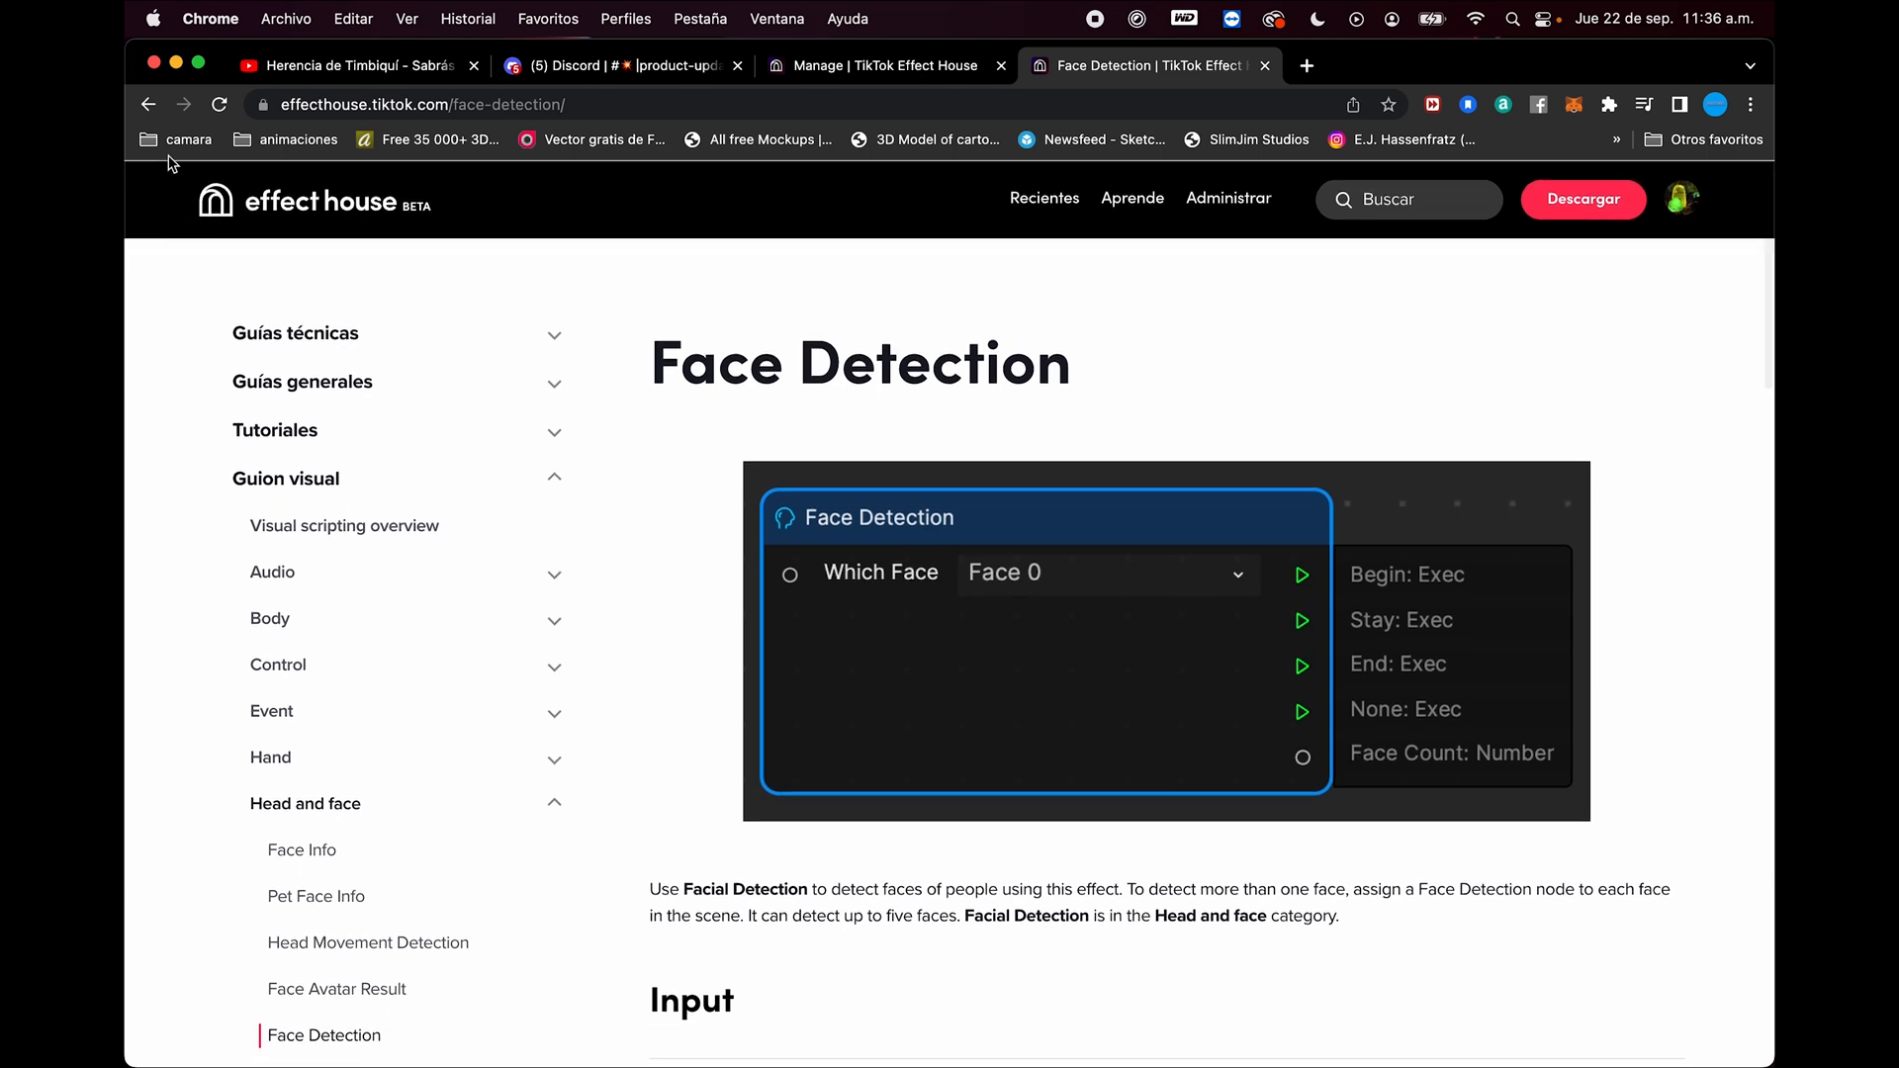
pyautogui.click(146, 105)
# Step: Open the 3D Face guide from the search results and return to the results
pyautogui.click(820, 428)
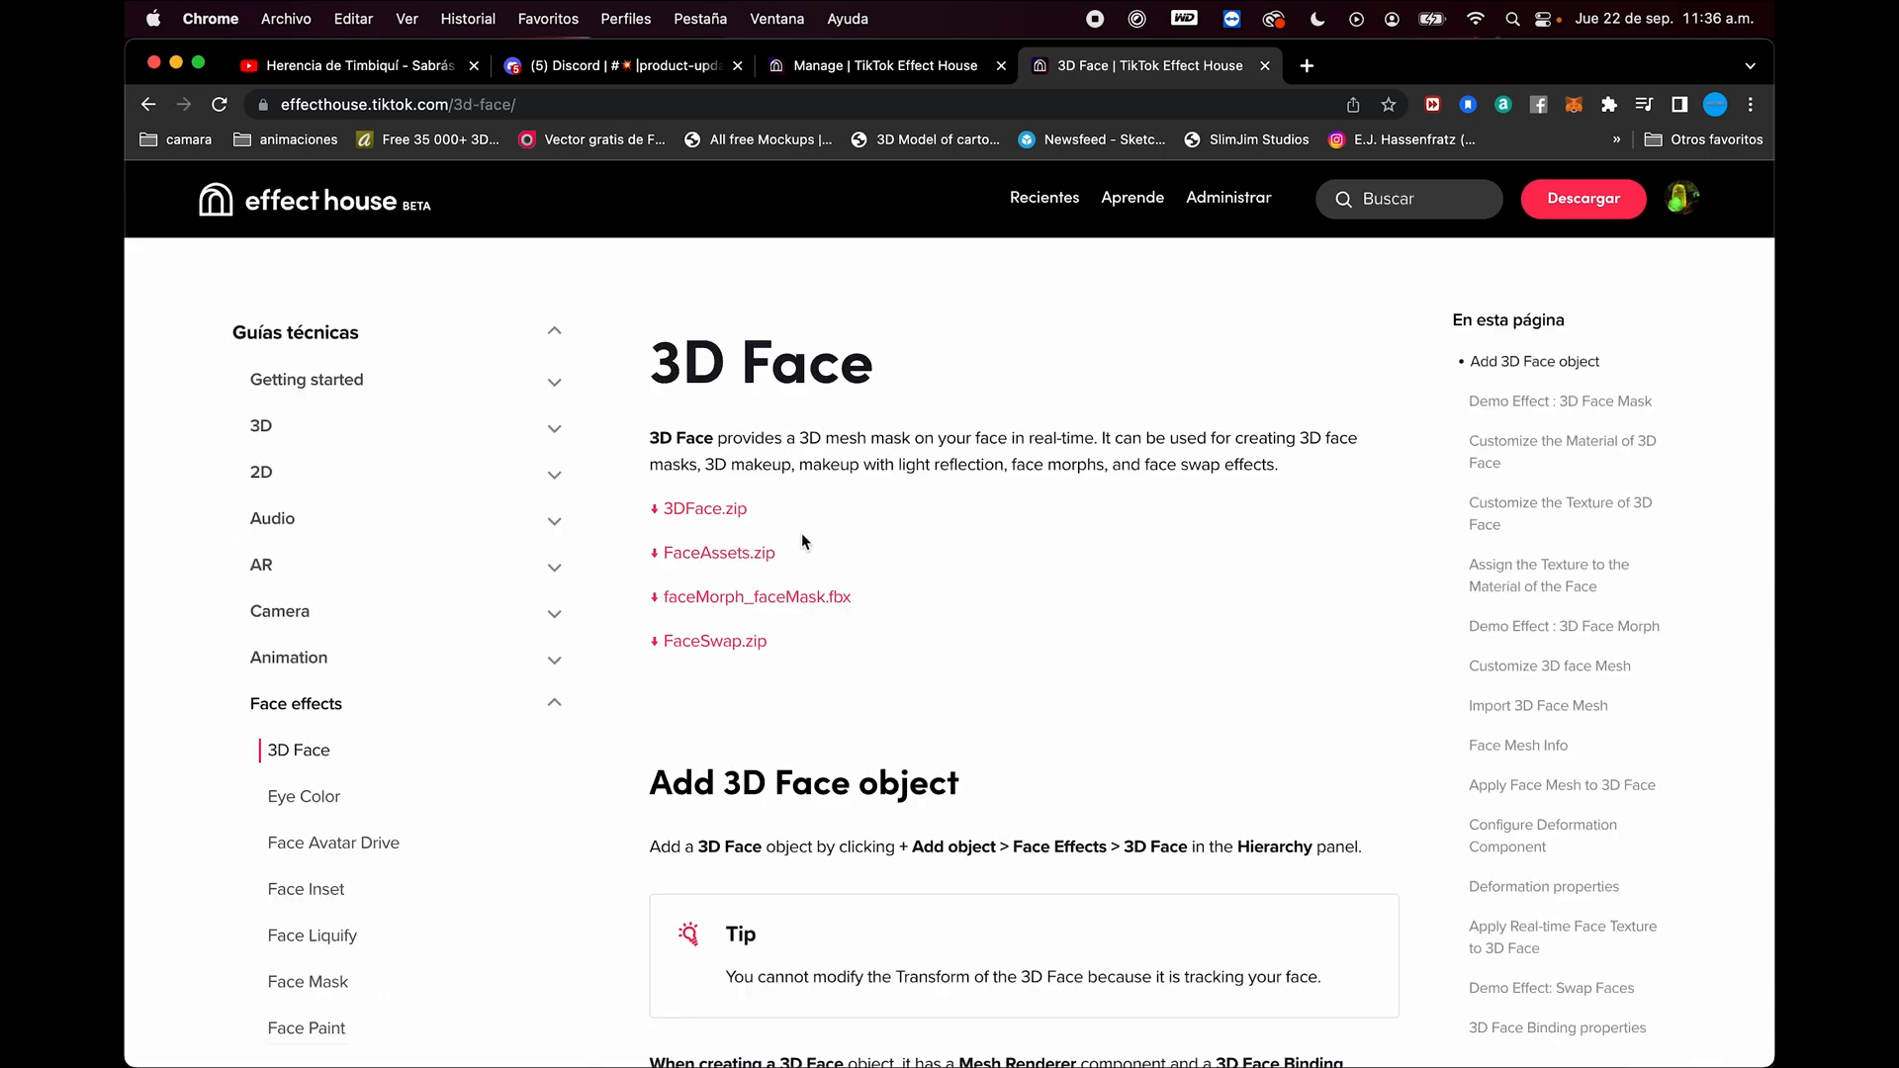
pyautogui.scroll(-1, 801, 534)
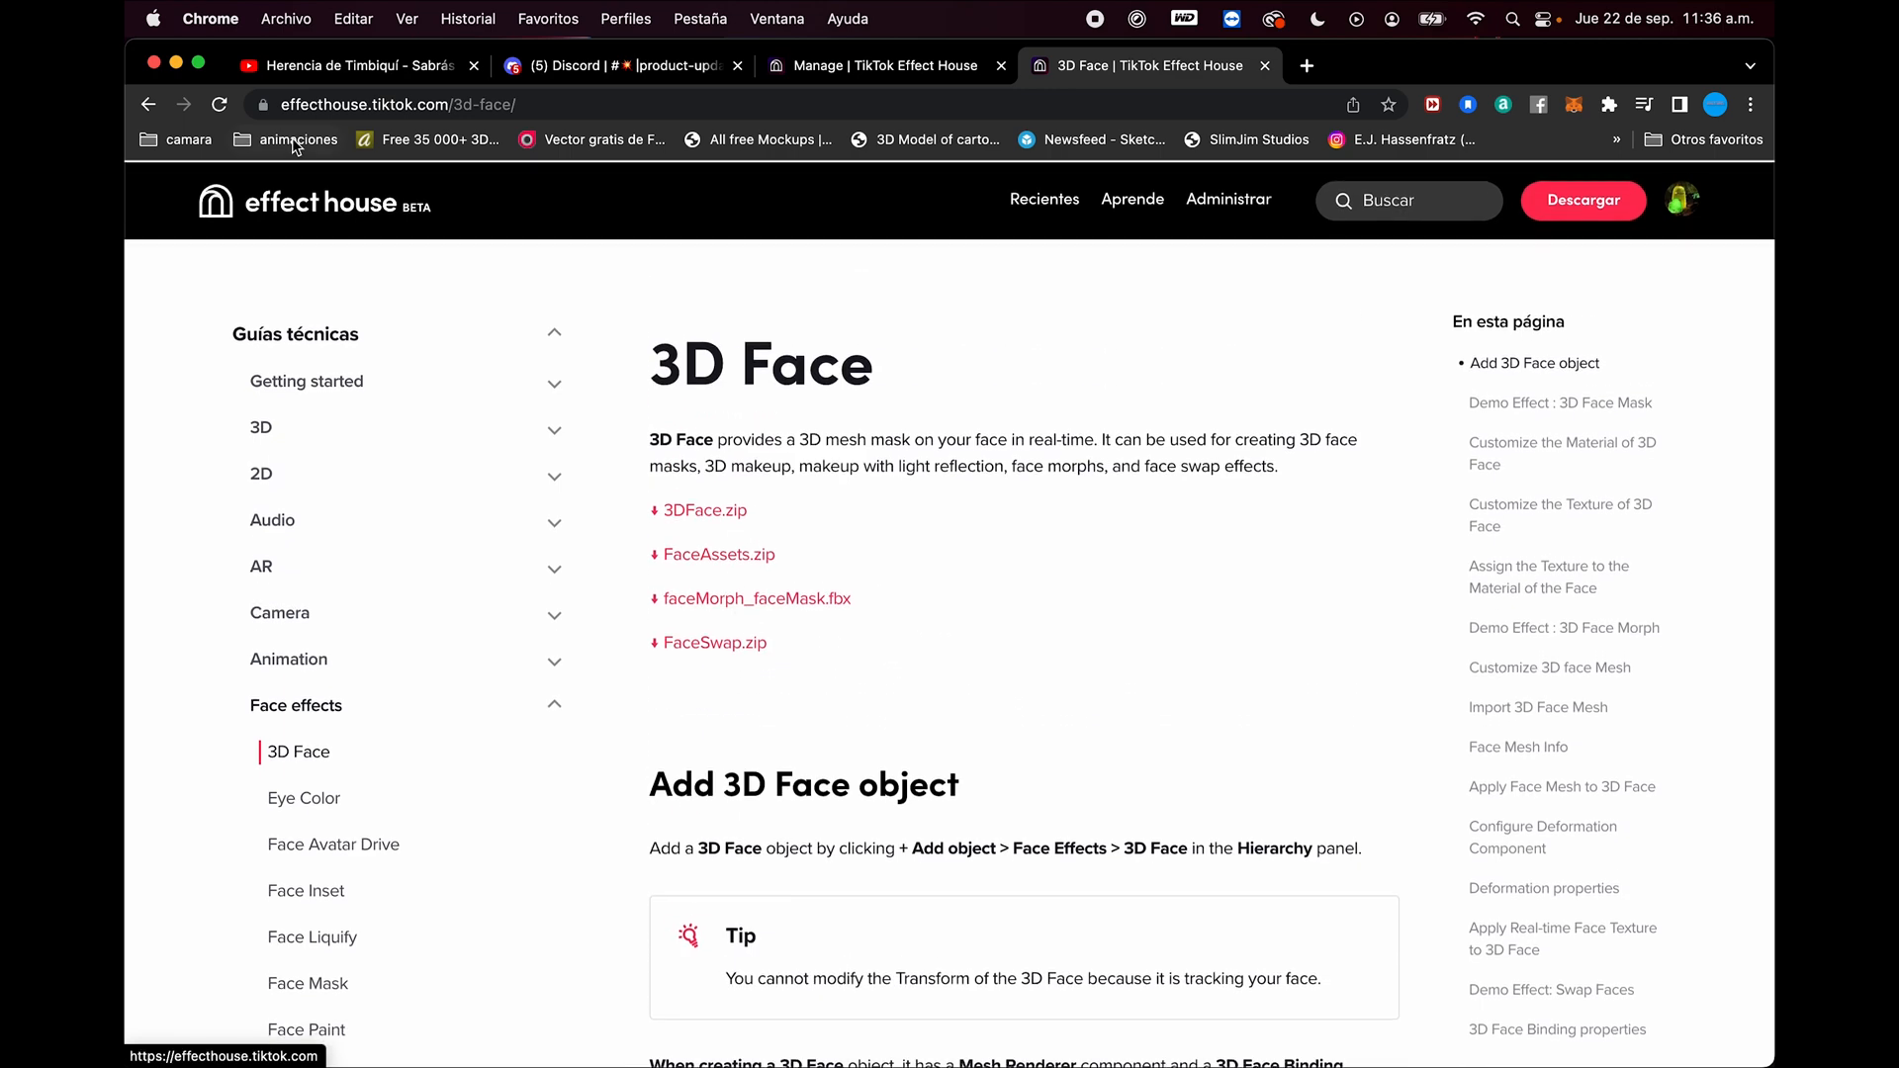
pyautogui.click(148, 105)
# Step: Open the Face Mask guide from the search results and look at its FaceMaskTemplate.zip download link and example images
pyautogui.scroll(-5, 756, 694)
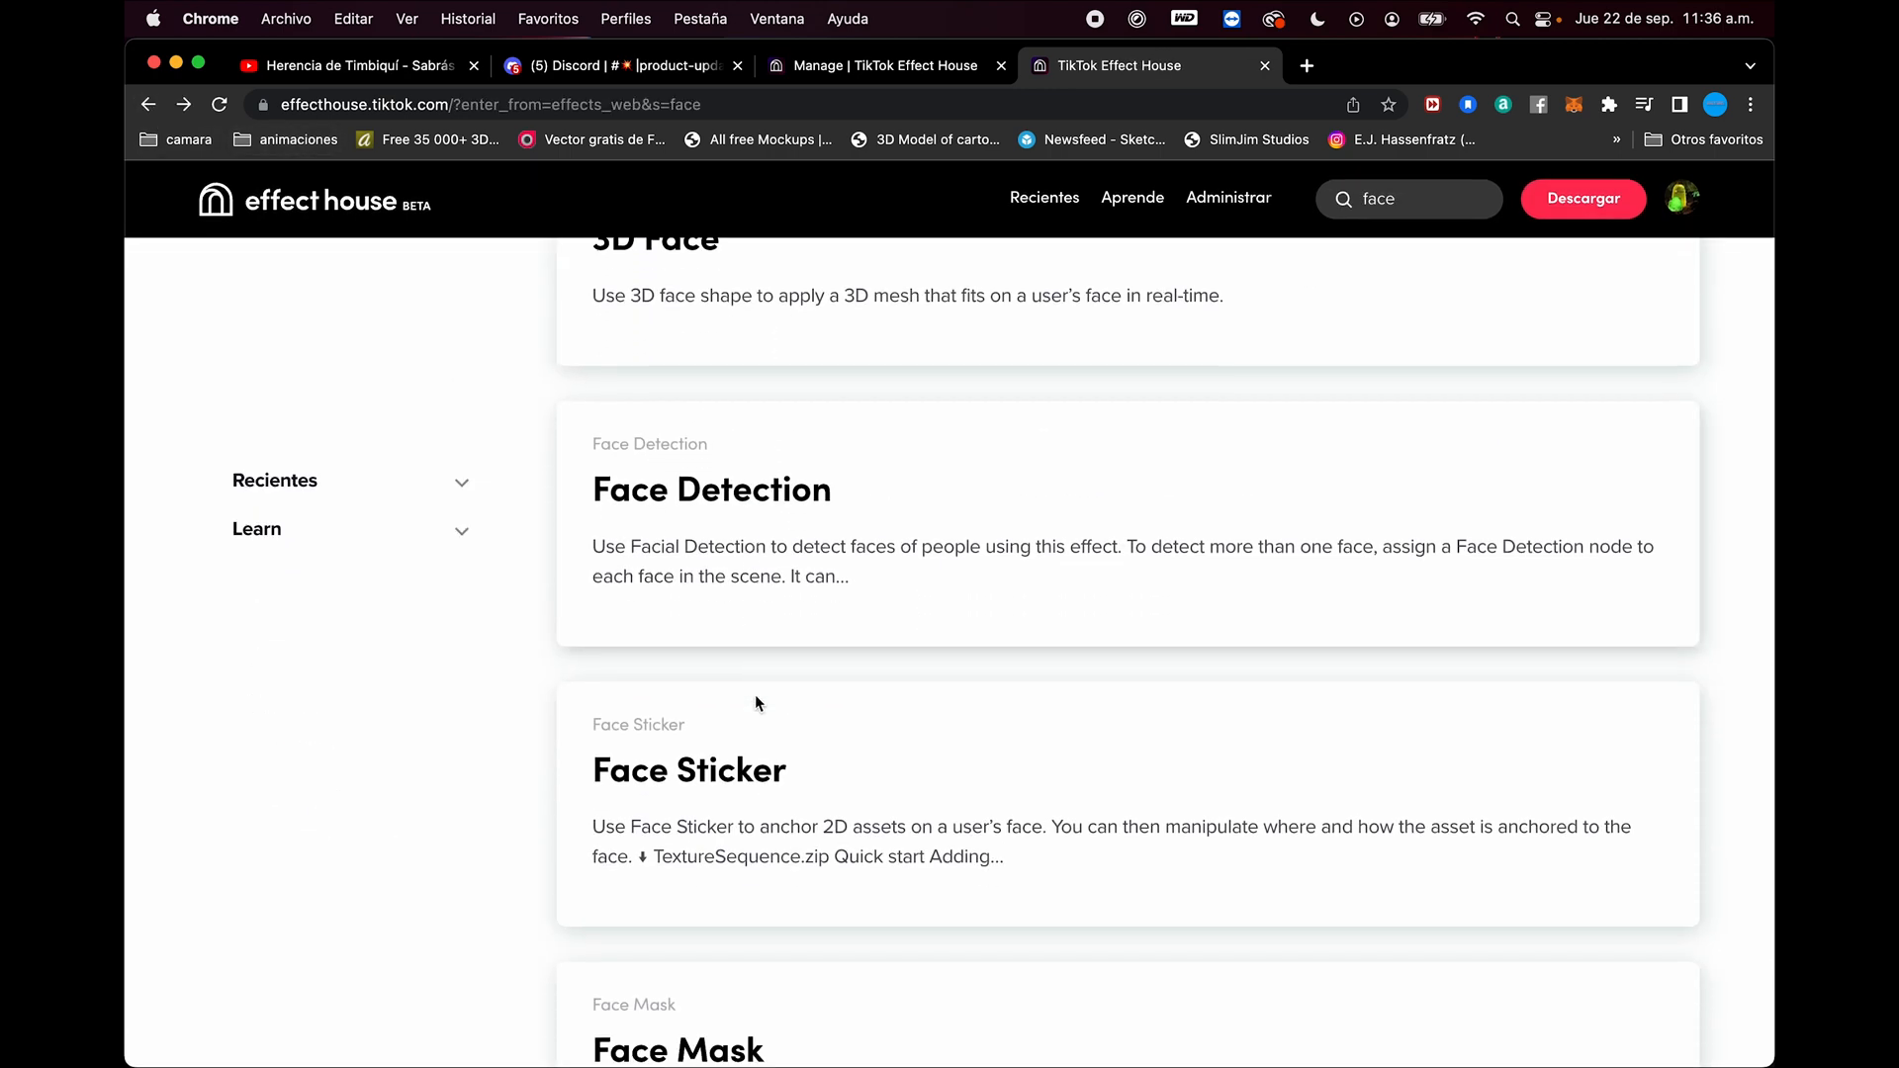
pyautogui.scroll(-3, 762, 705)
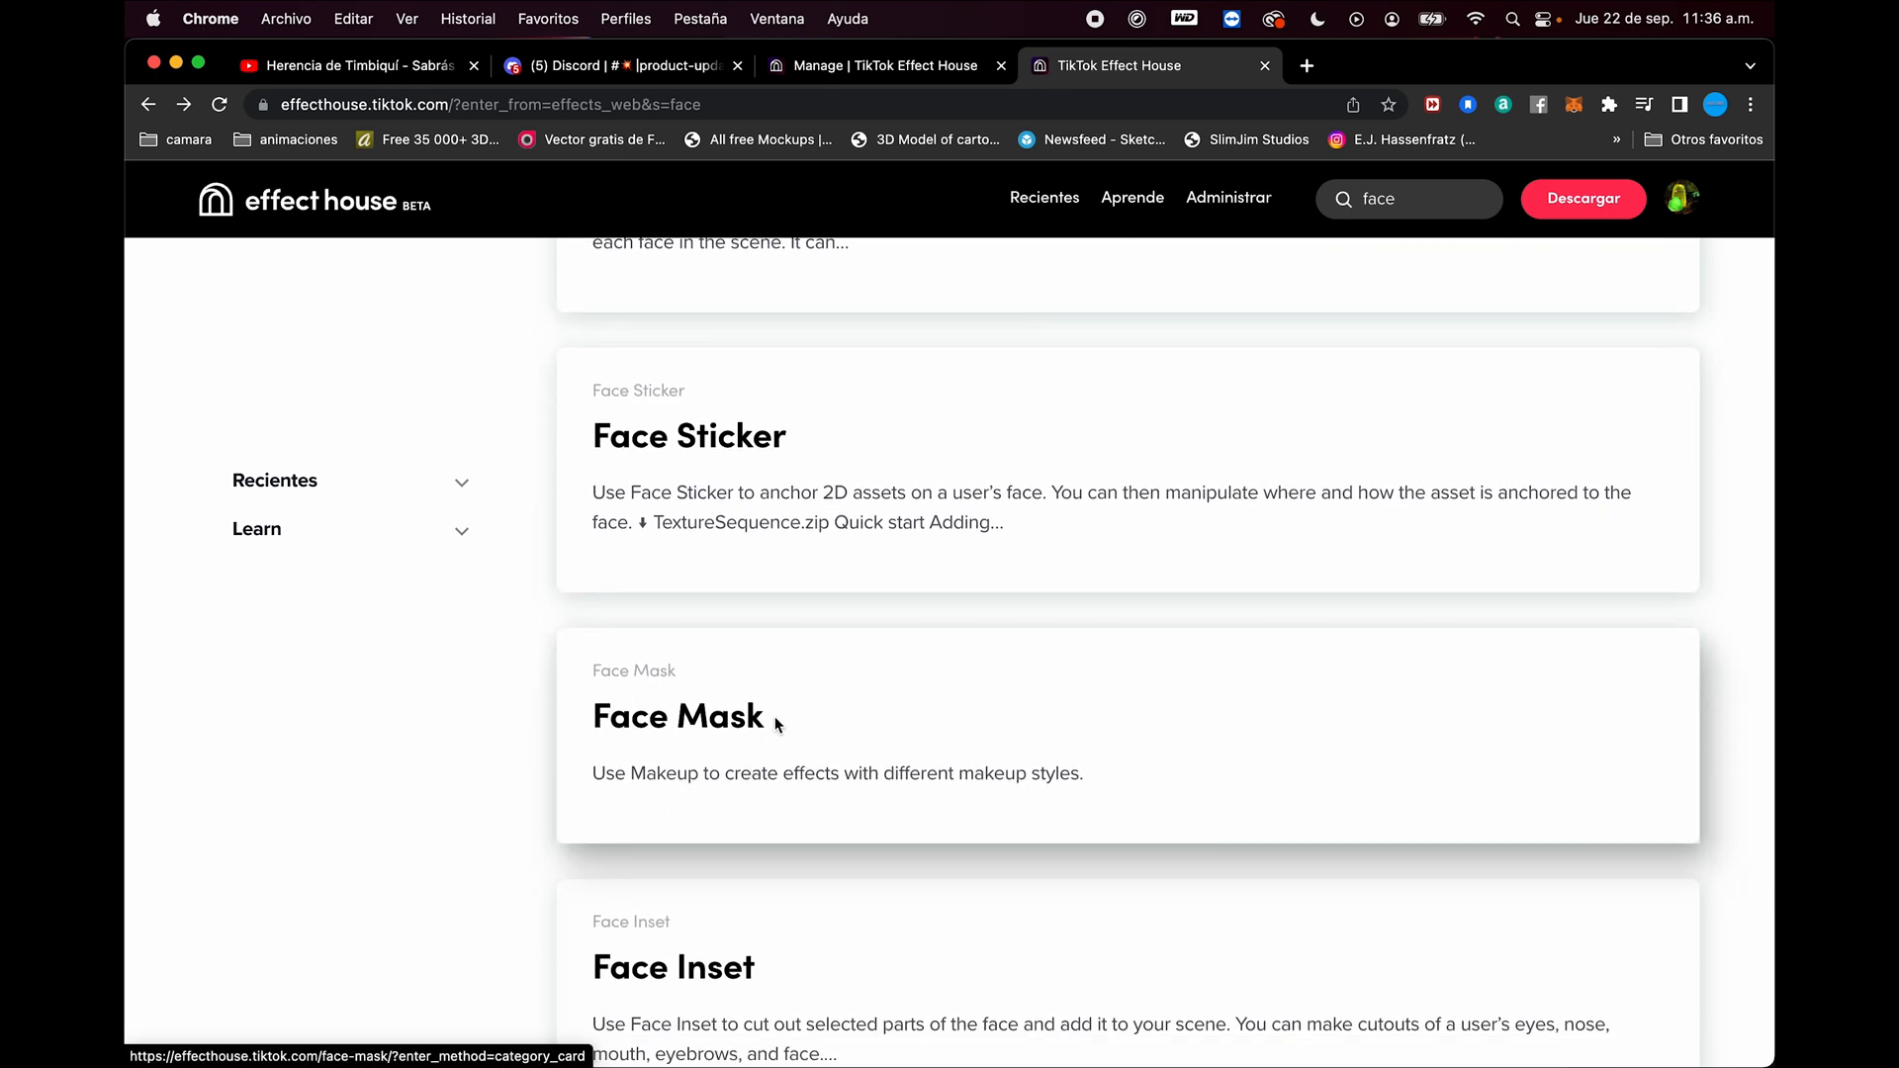
pyautogui.scroll(2, 774, 721)
pyautogui.click(782, 807)
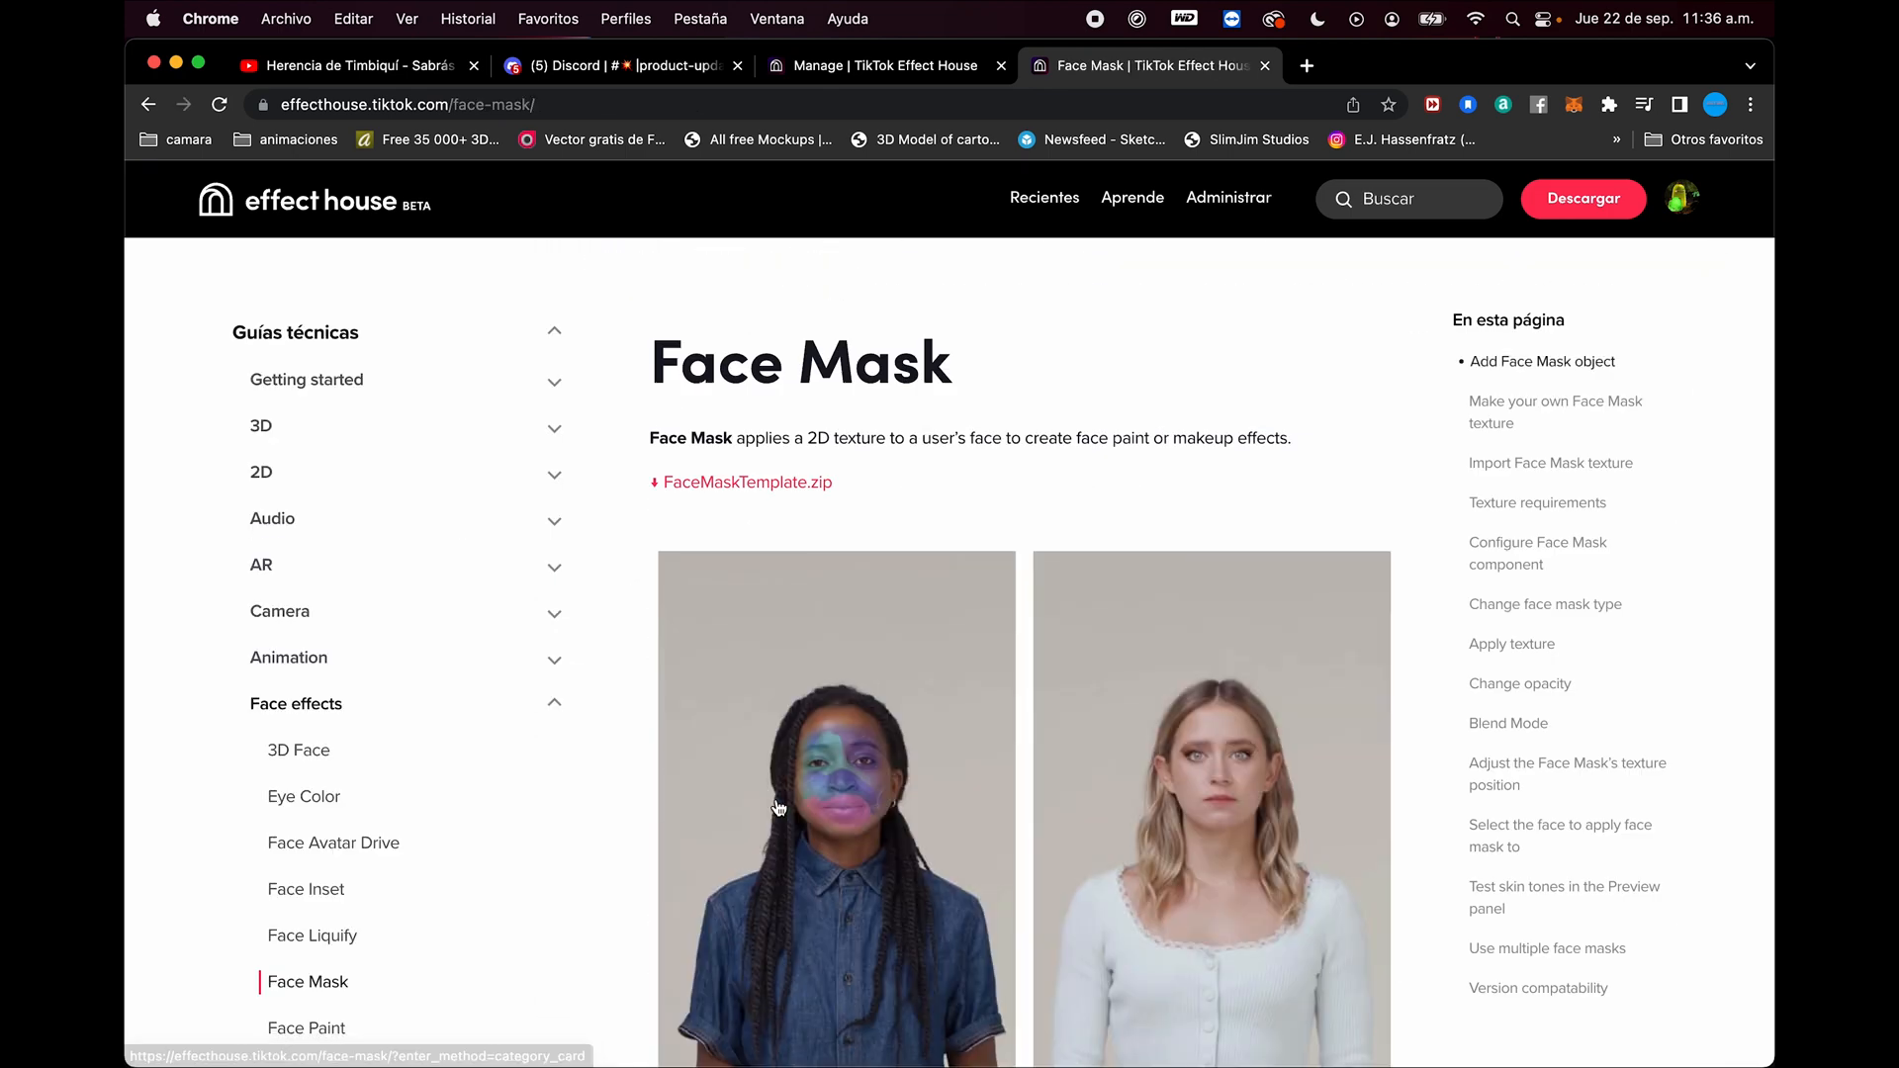
pyautogui.scroll(-2, 856, 857)
pyautogui.scroll(2, 874, 719)
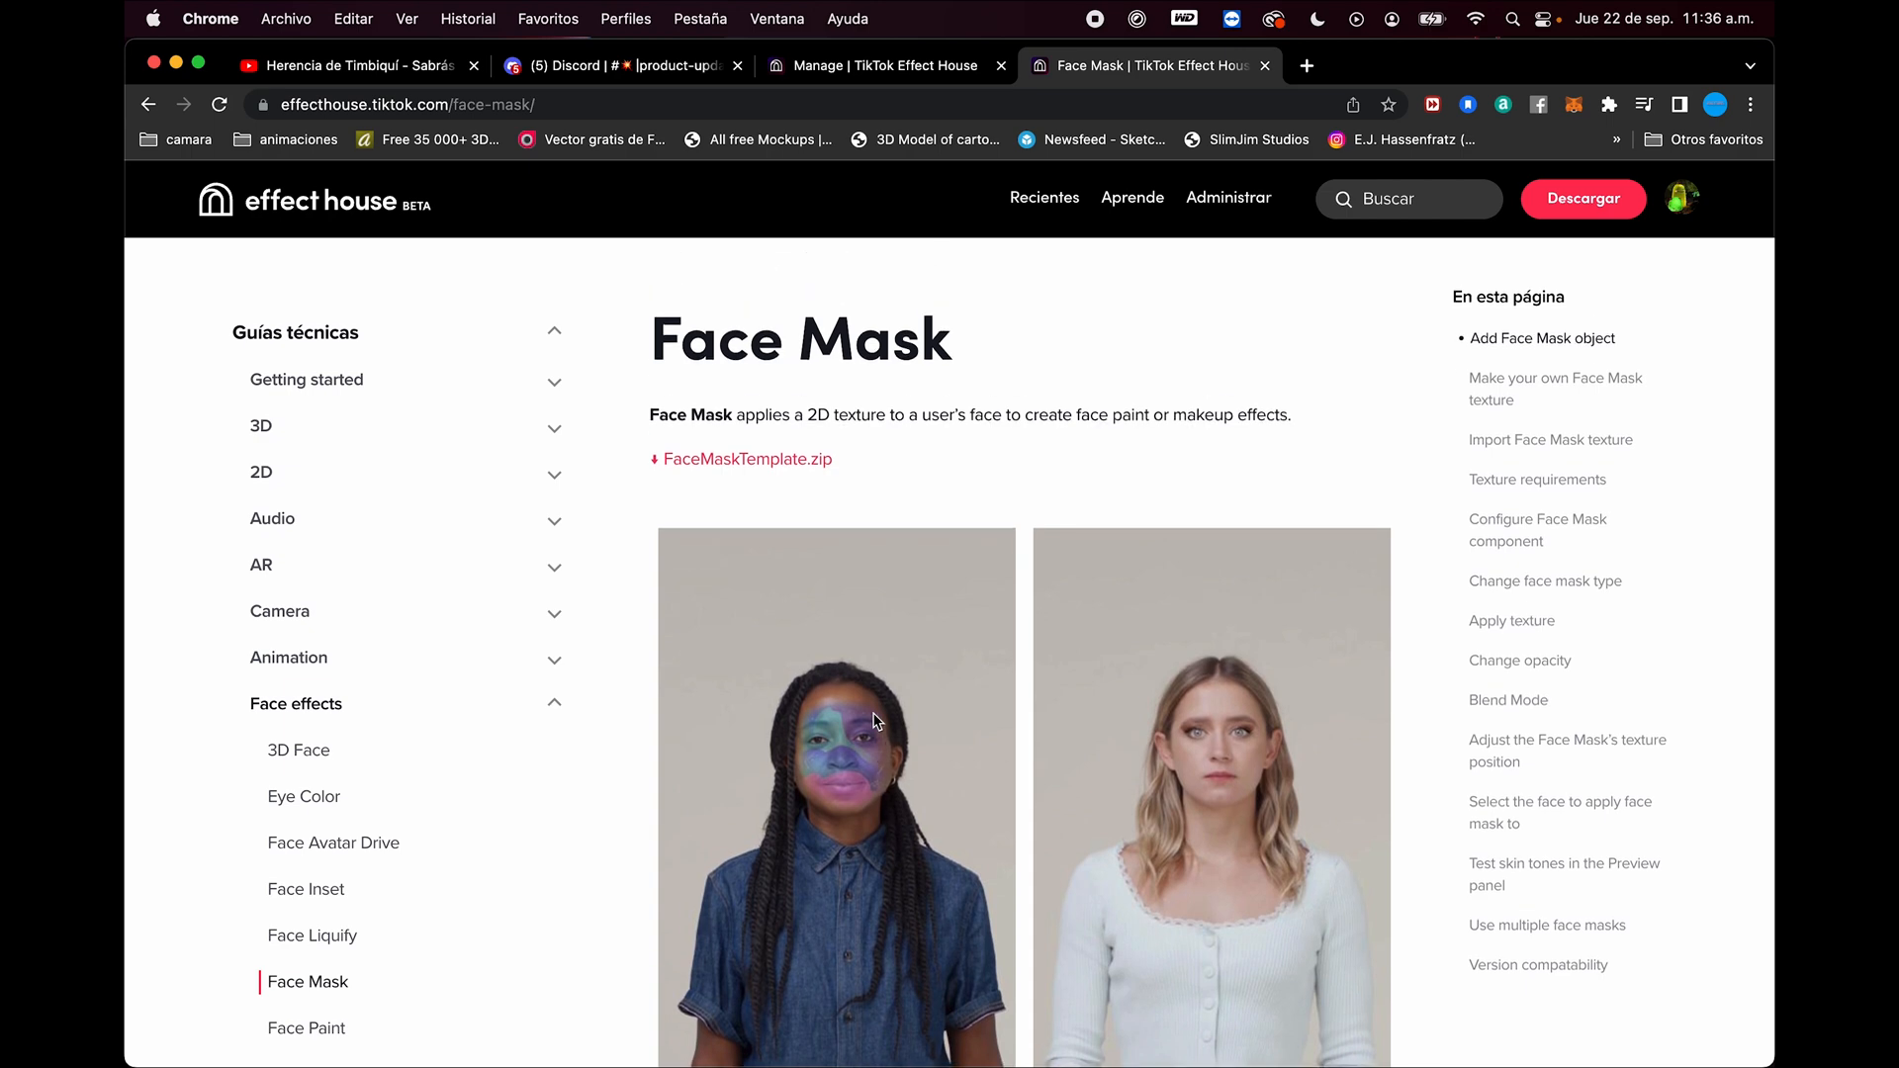
pyautogui.scroll(-2, 873, 719)
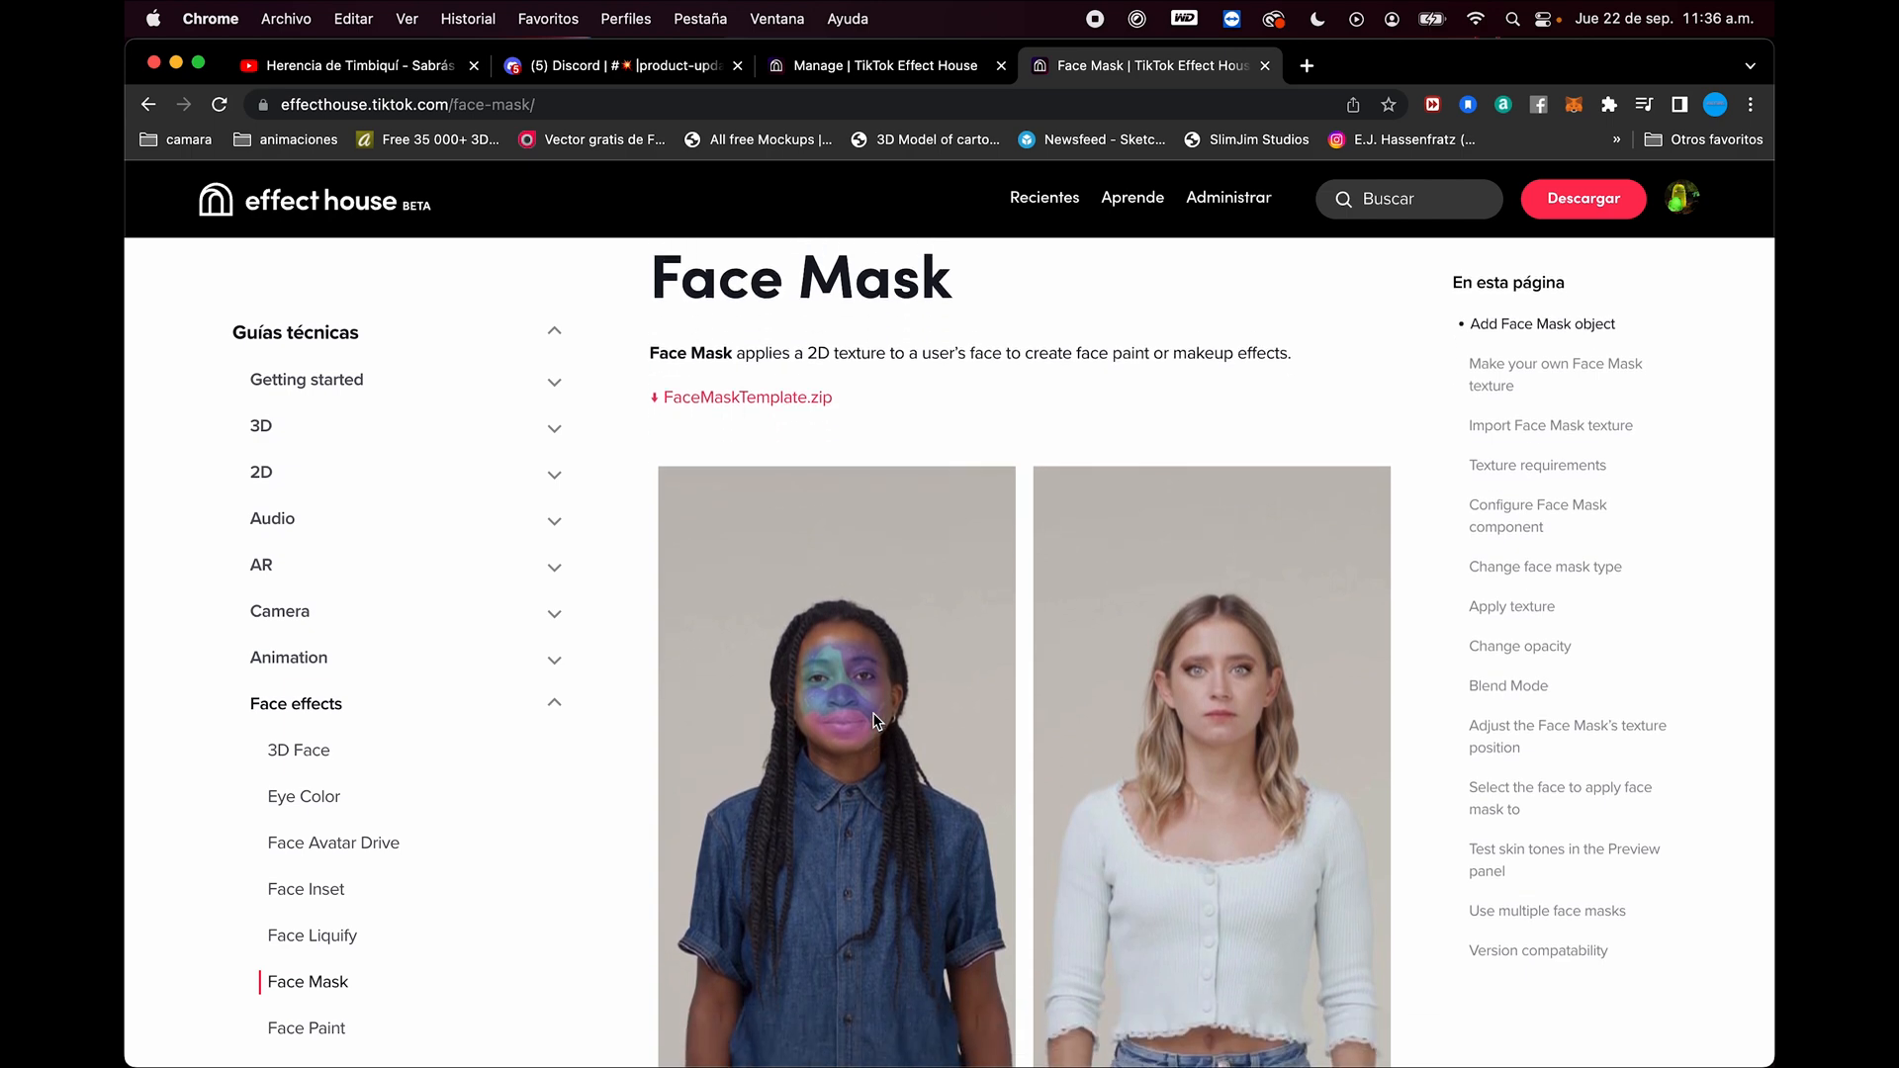
pyautogui.scroll(1, 849, 693)
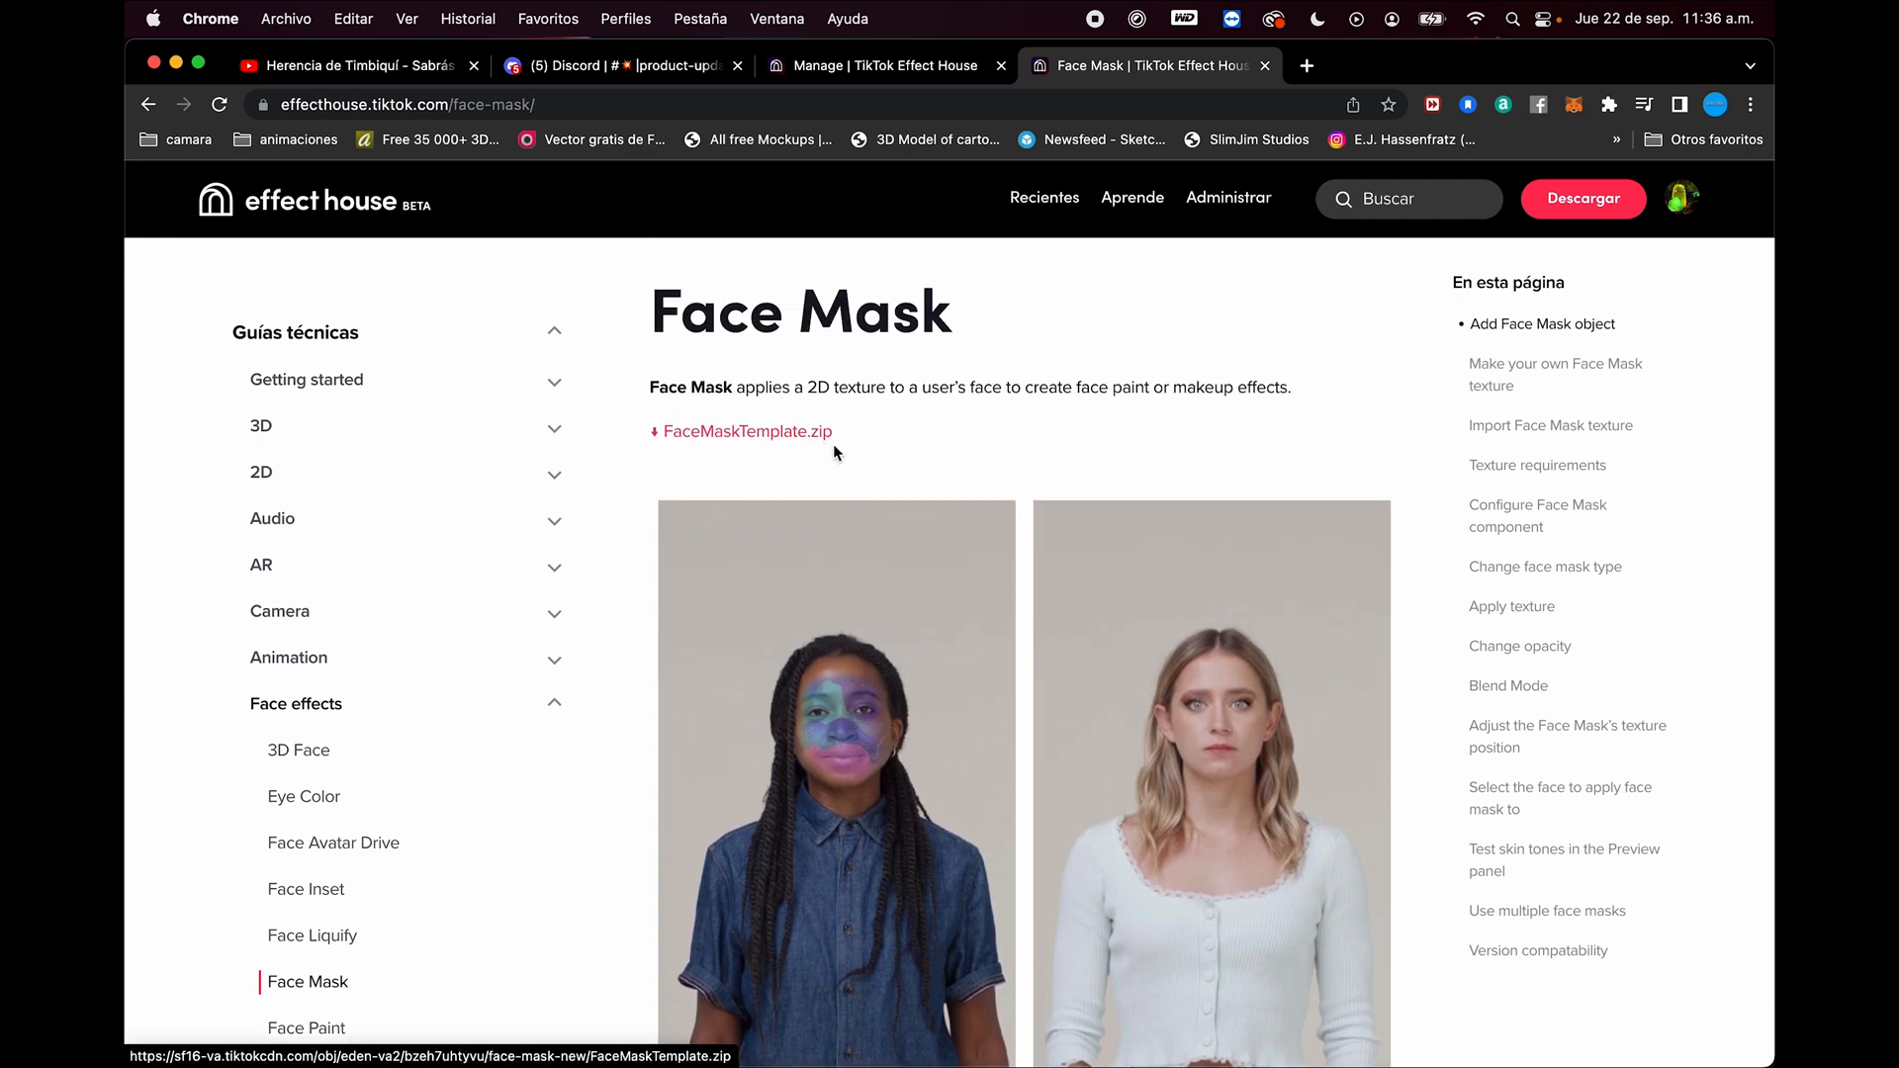
# Step: Examine the "Make your own Face Mask texture" section, looking closely at the three model templates
pyautogui.scroll(-10, 877, 829)
pyautogui.scroll(-2, 877, 828)
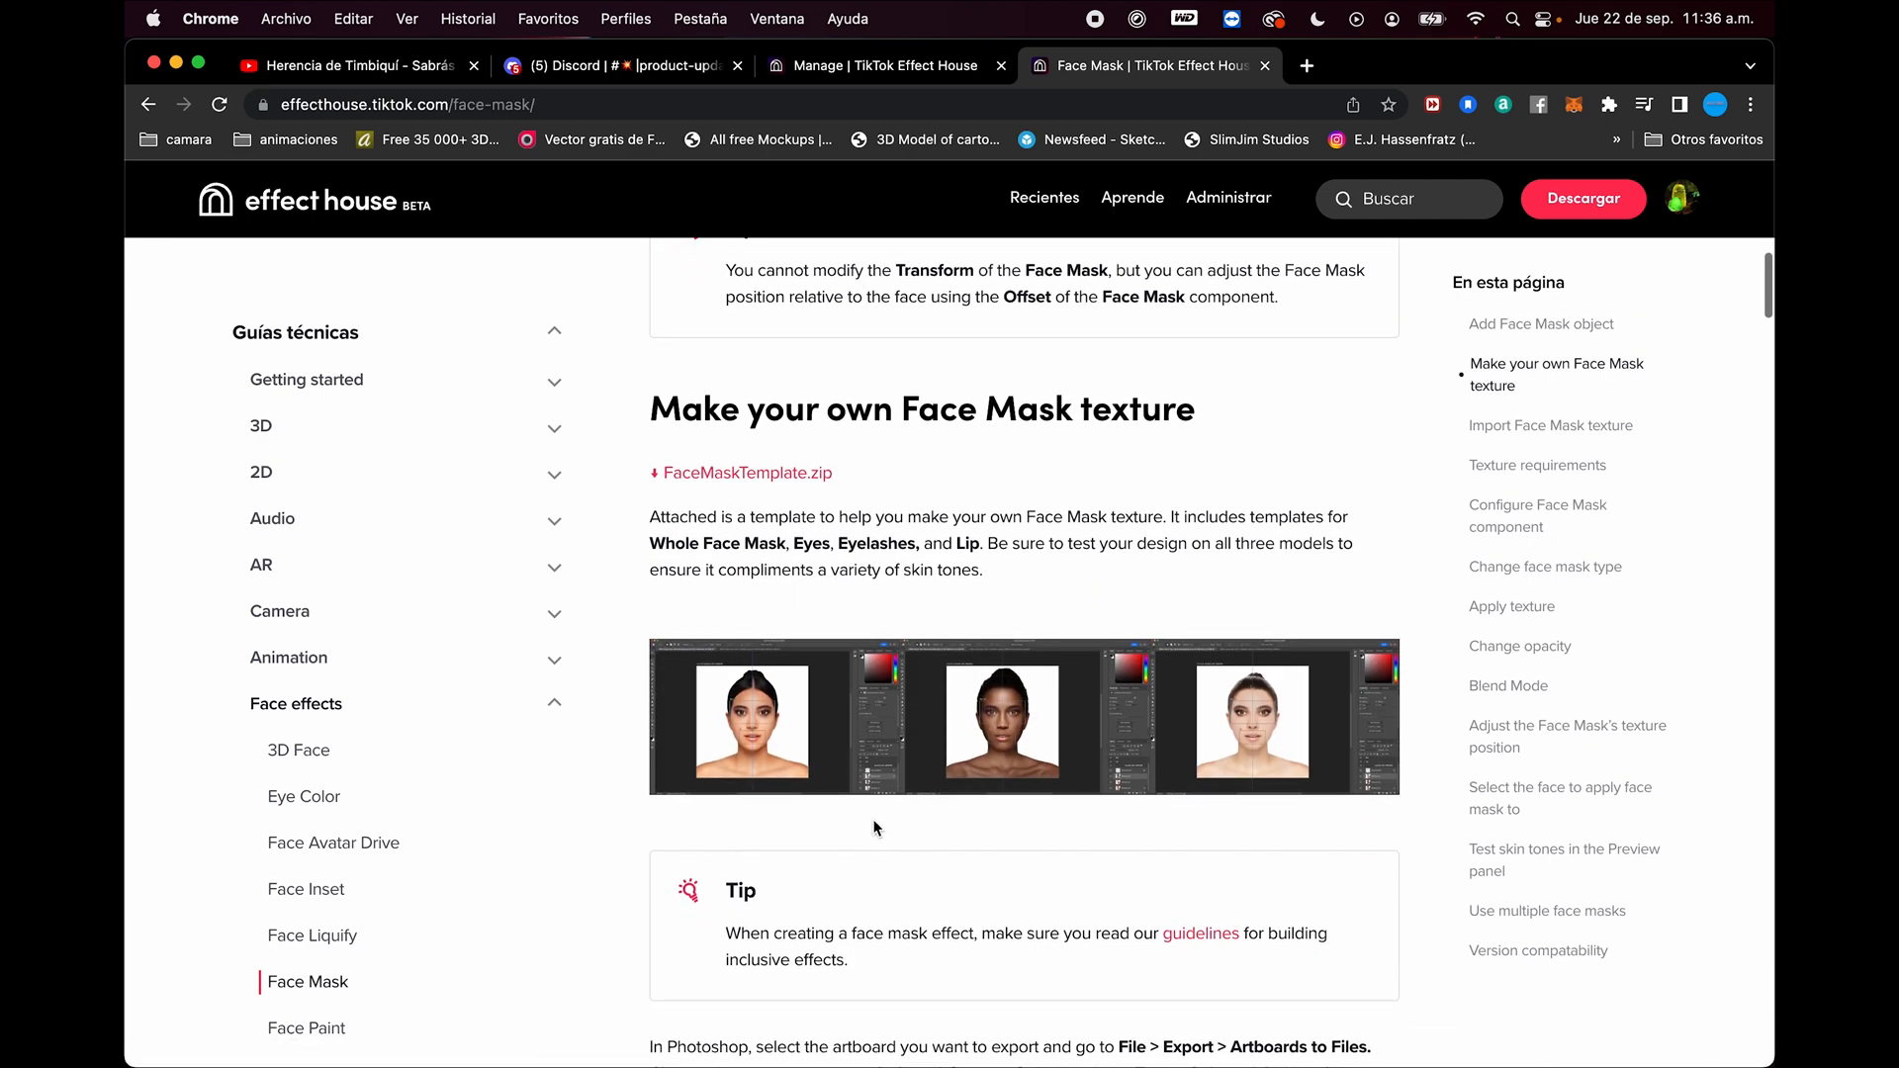
pyautogui.keyDown('ctrl'); pyautogui.scroll(5, 876, 828); pyautogui.keyUp('ctrl')
pyautogui.keyDown('ctrl'); pyautogui.scroll(1, 876, 828); pyautogui.keyUp('ctrl')
pyautogui.hscroll(1, 875, 830)
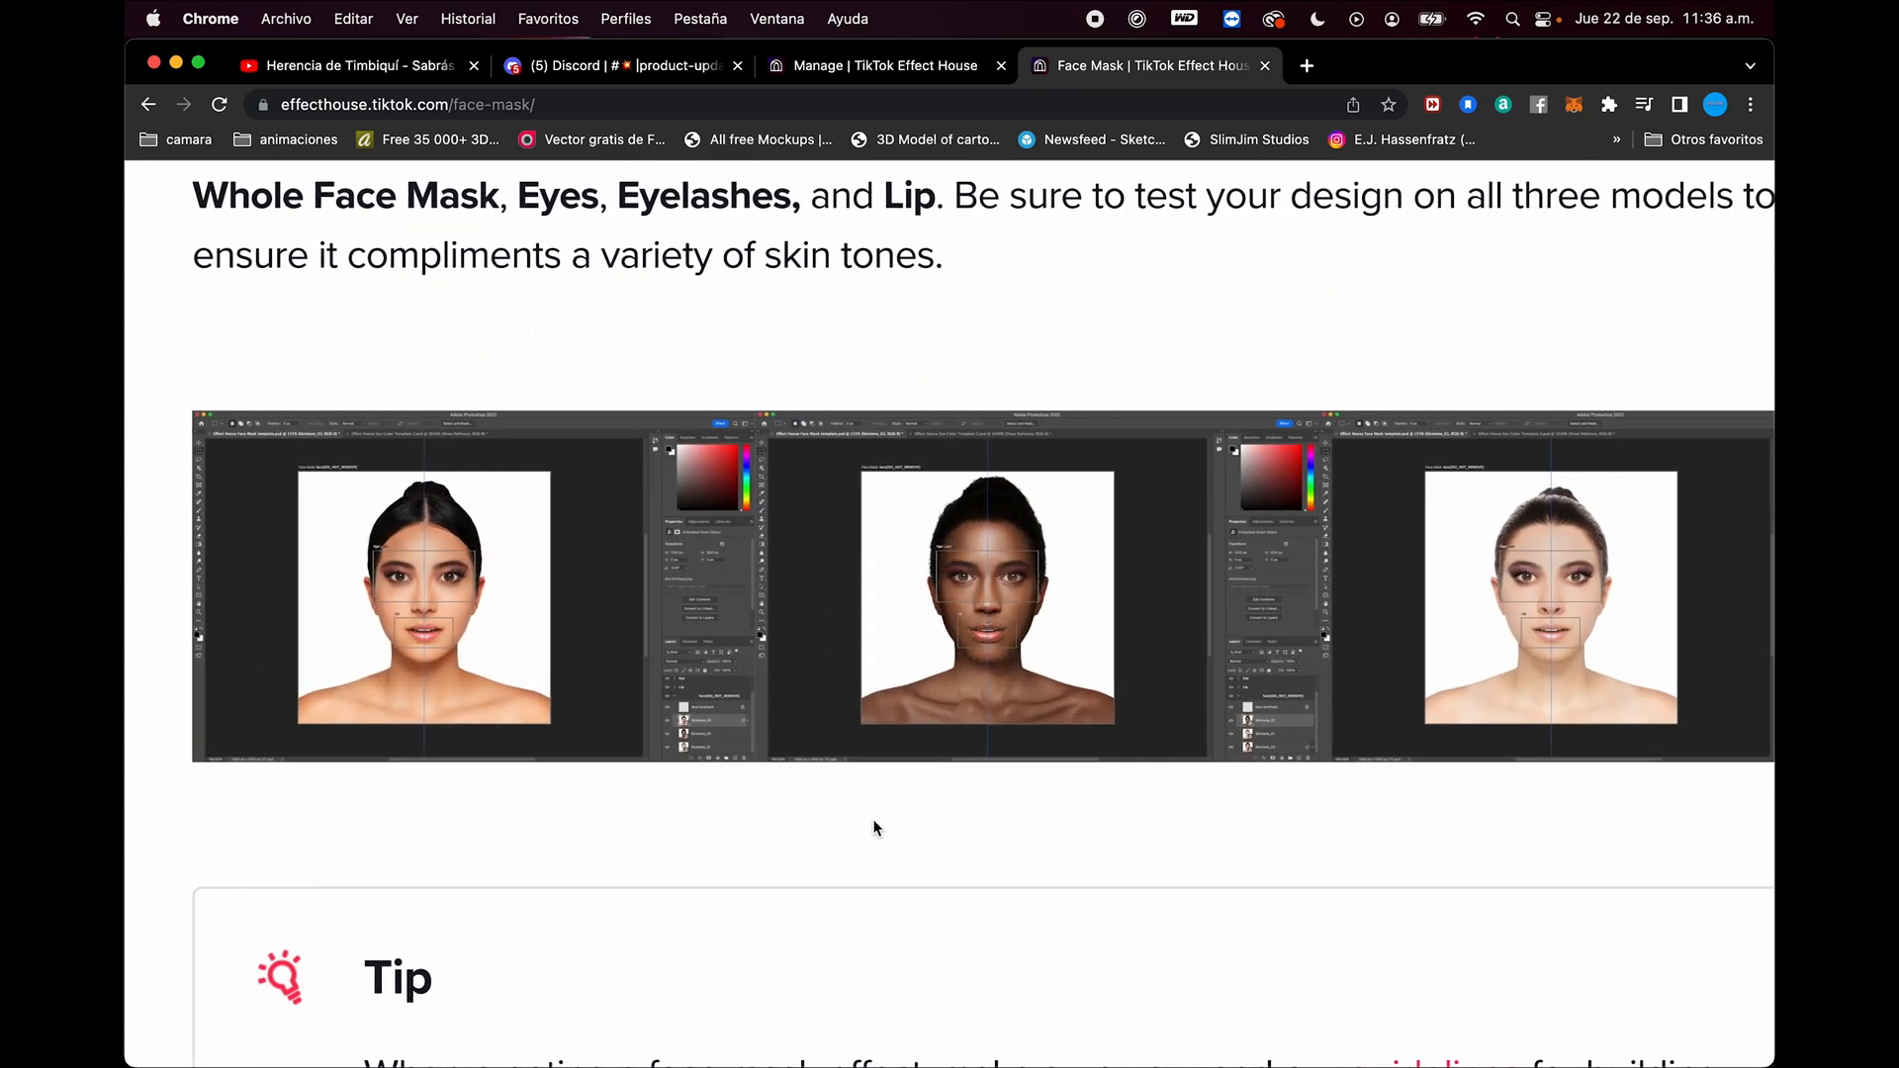
pyautogui.keyDown('ctrl'); pyautogui.scroll(-2, 870, 831); pyautogui.keyUp('ctrl')
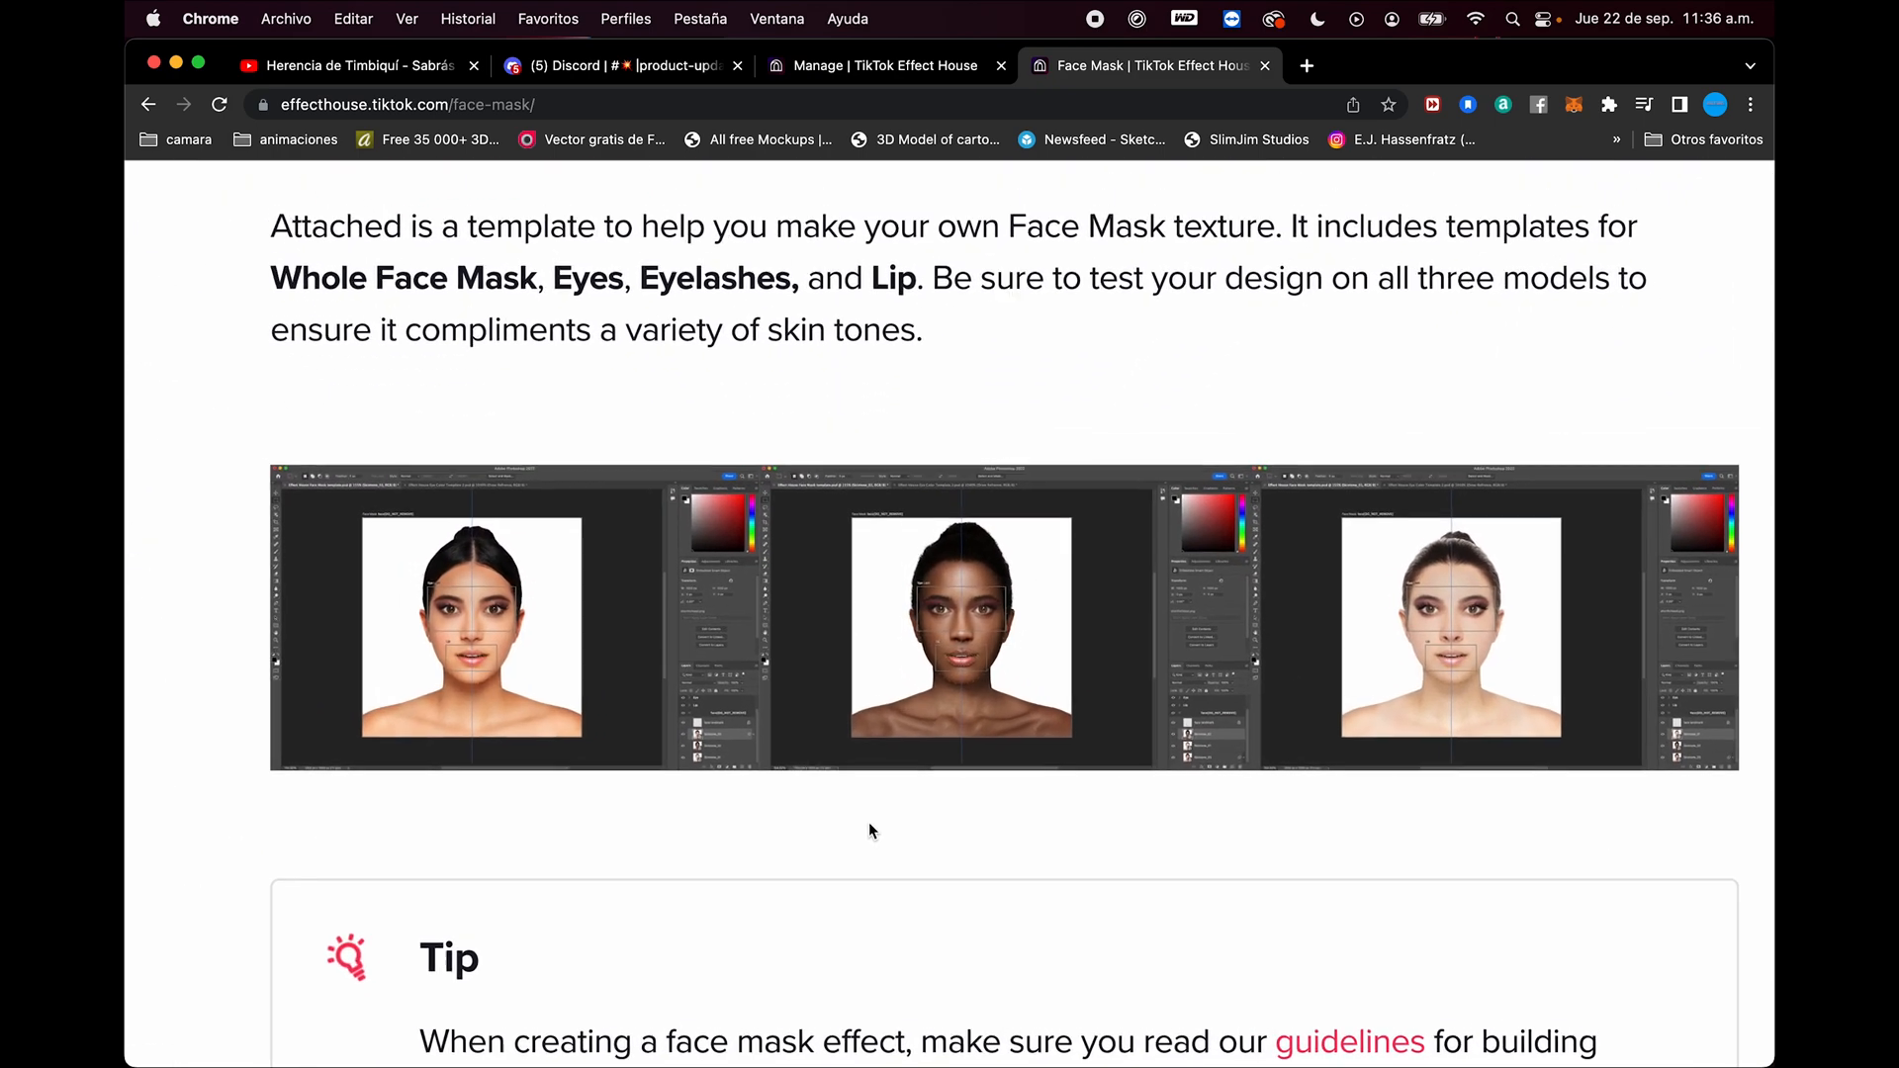
pyautogui.scroll(-3, 871, 831)
pyautogui.keyDown('ctrl'); pyautogui.scroll(-3, 868, 829); pyautogui.keyUp('ctrl')
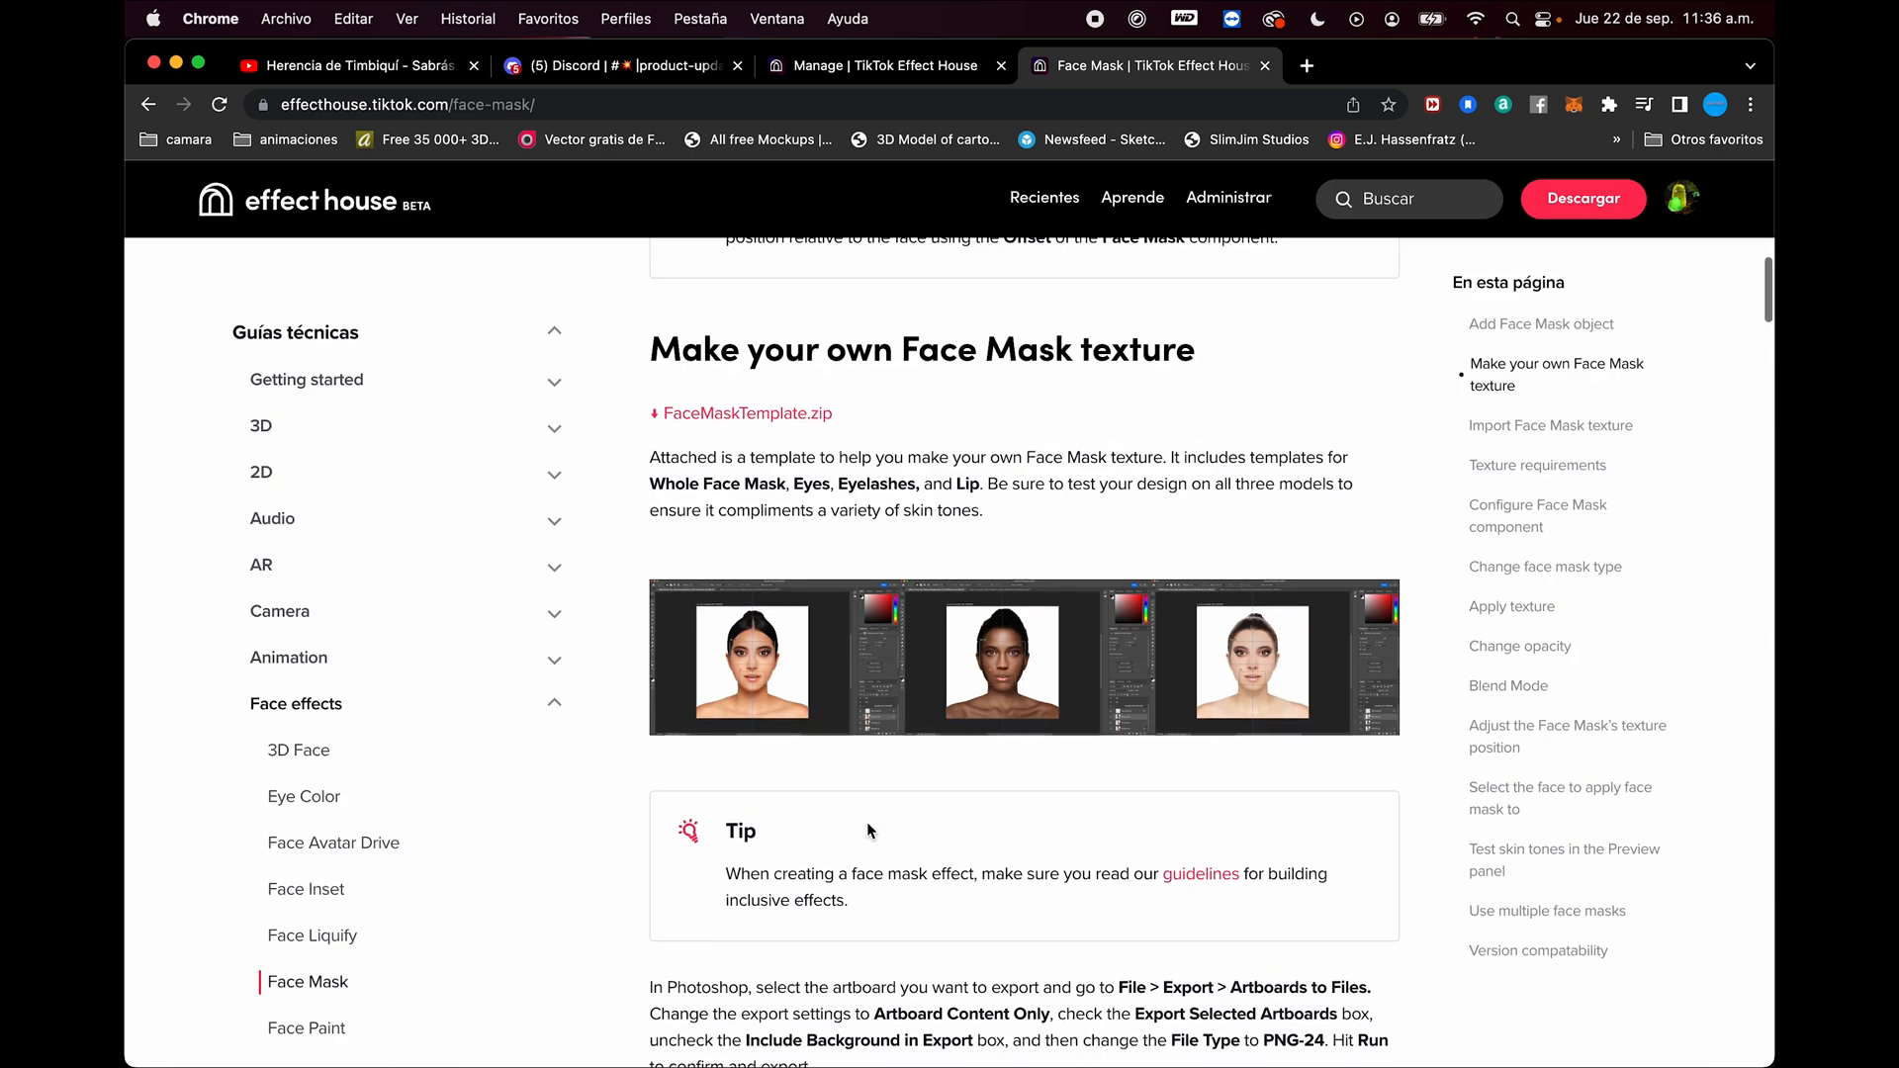
# Step: Read through the guide's sections on texture requirements, face mask type, opacity, blend mode and texture position
pyautogui.scroll(-8, 869, 829)
pyautogui.scroll(5, 868, 829)
pyautogui.scroll(-9, 869, 829)
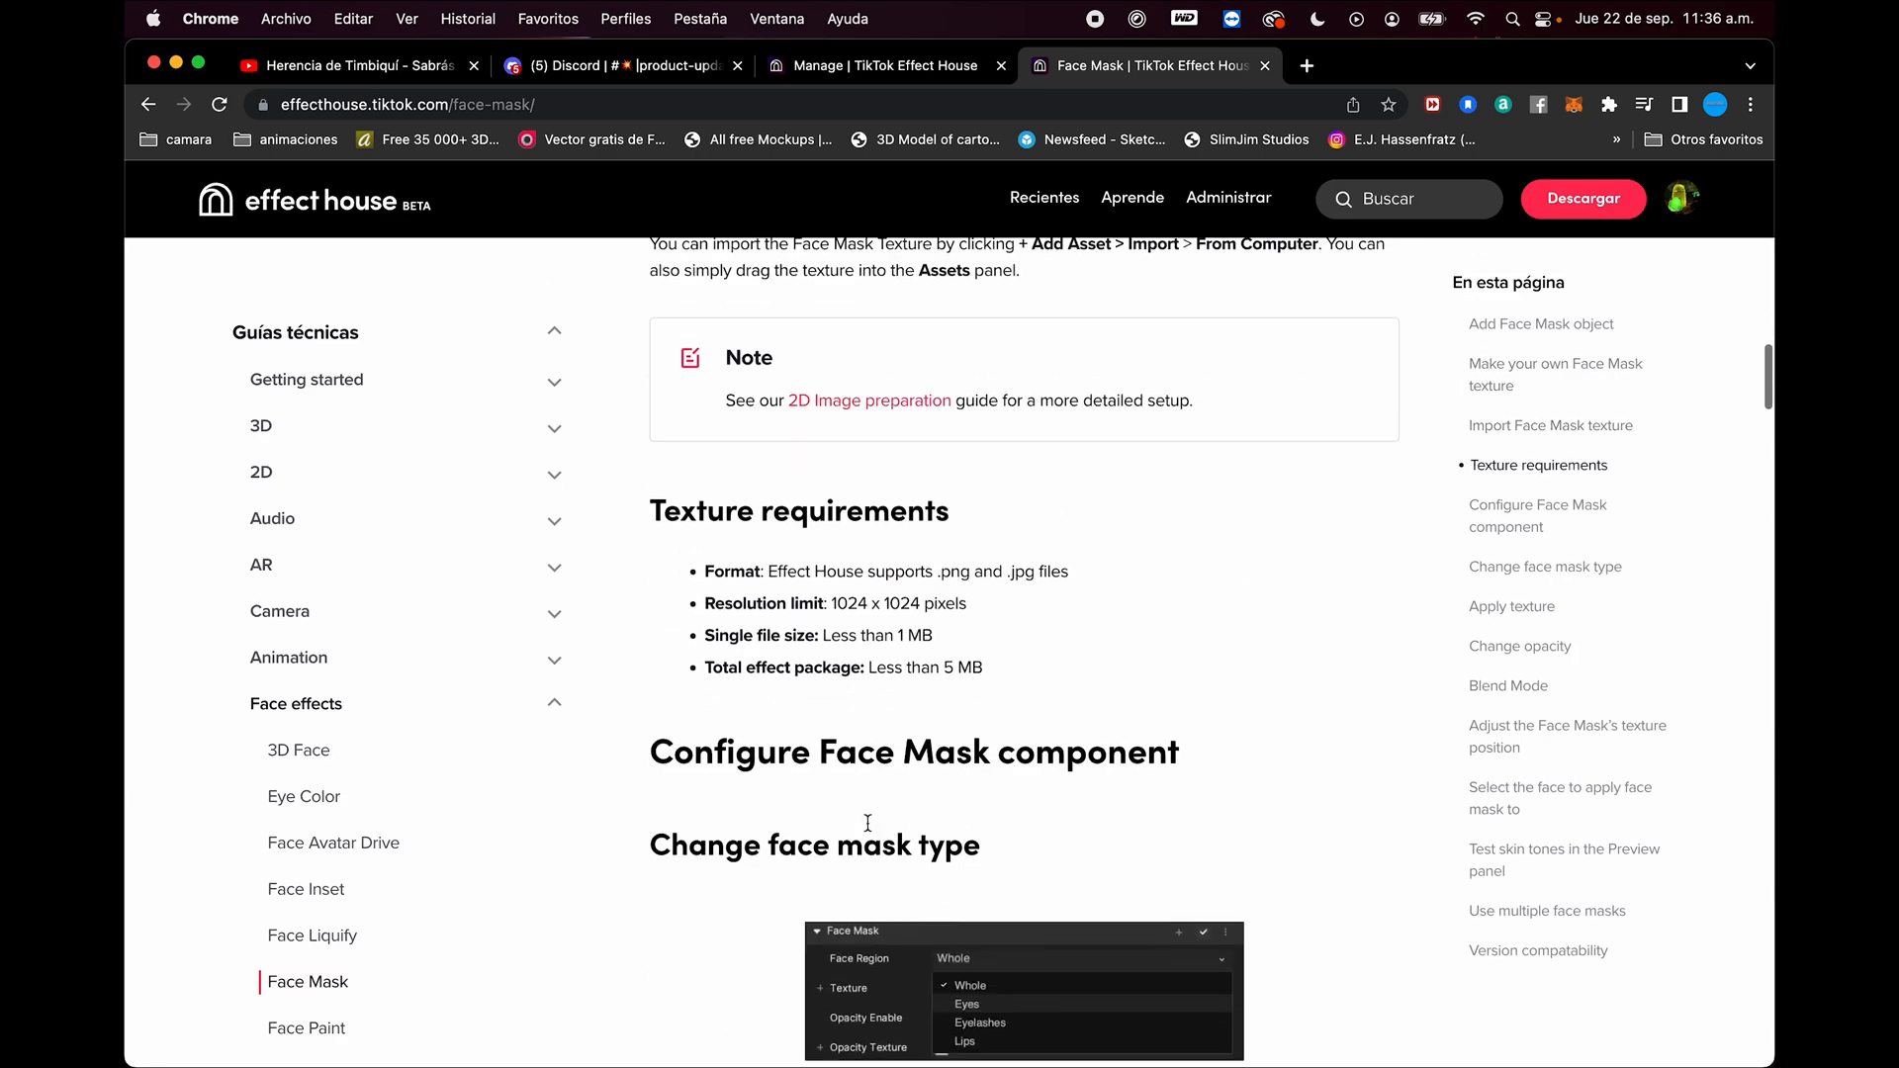
pyautogui.scroll(-5, 870, 831)
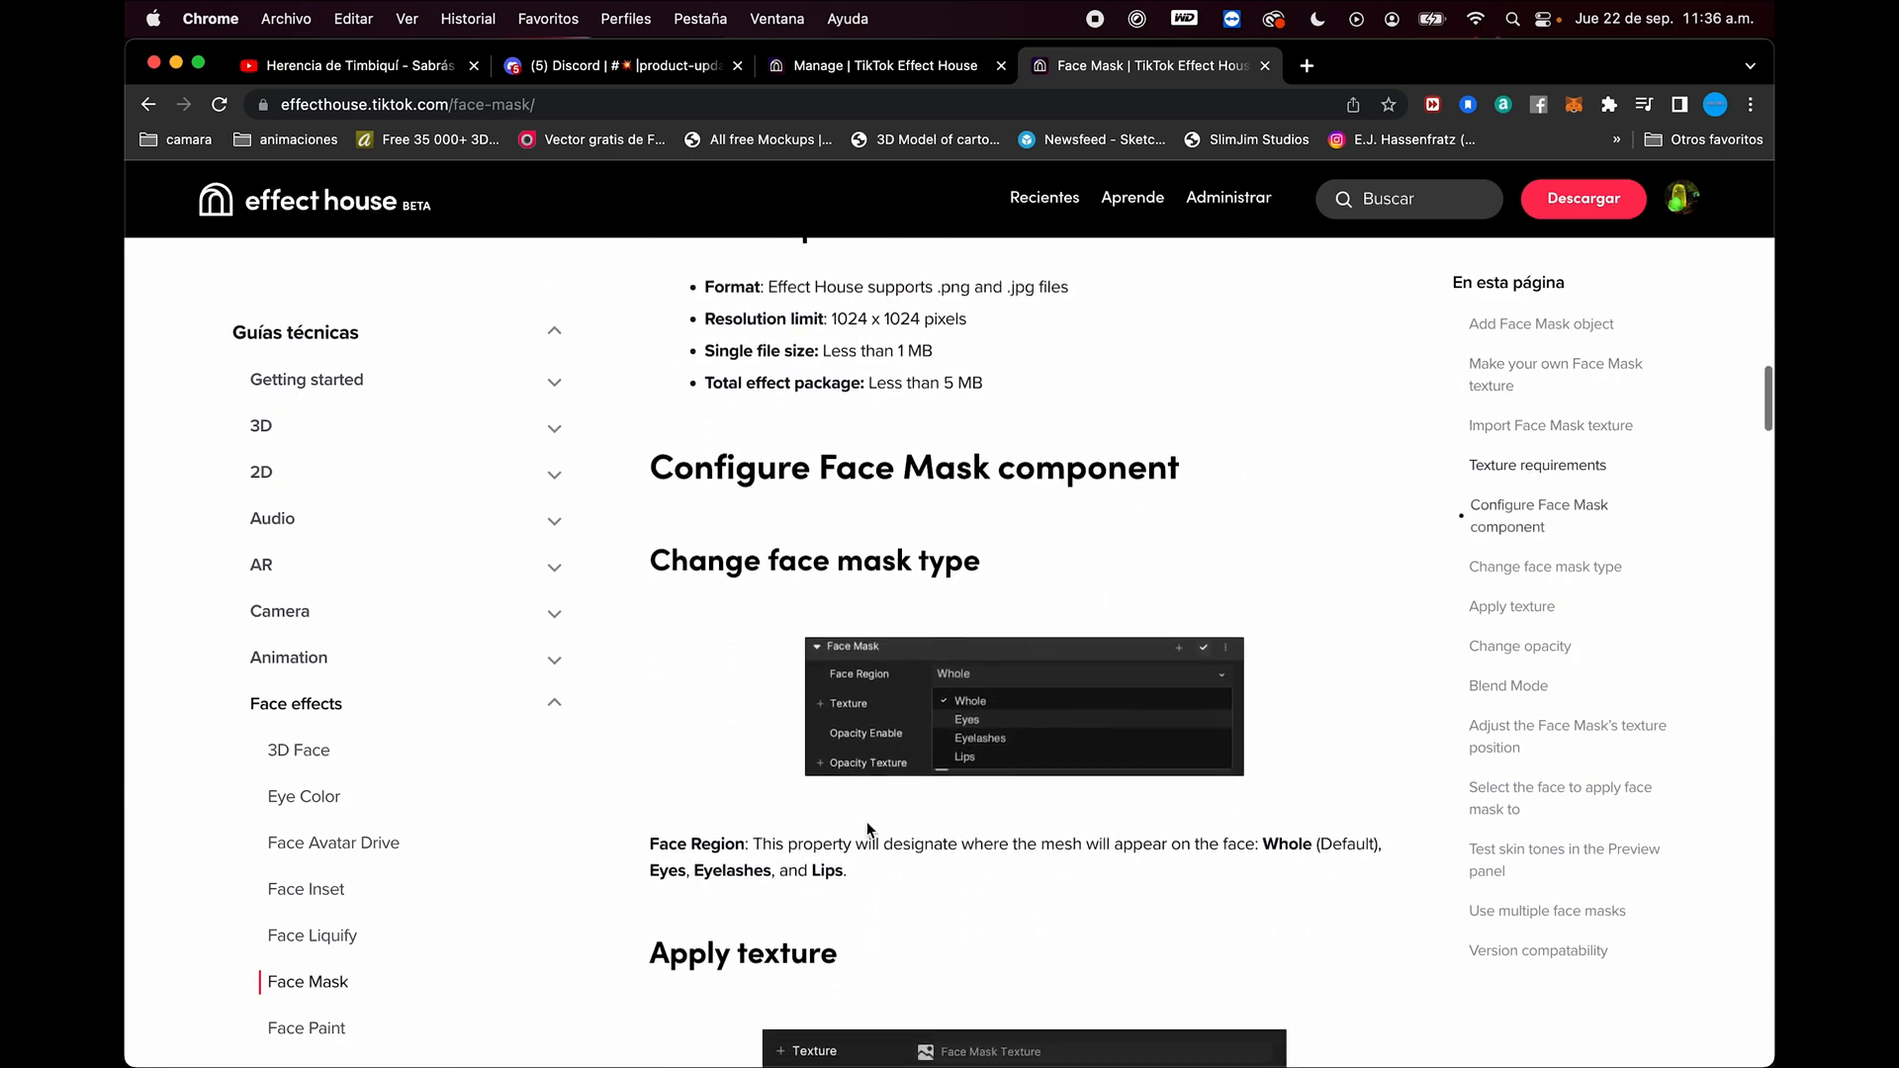
pyautogui.scroll(-8, 866, 829)
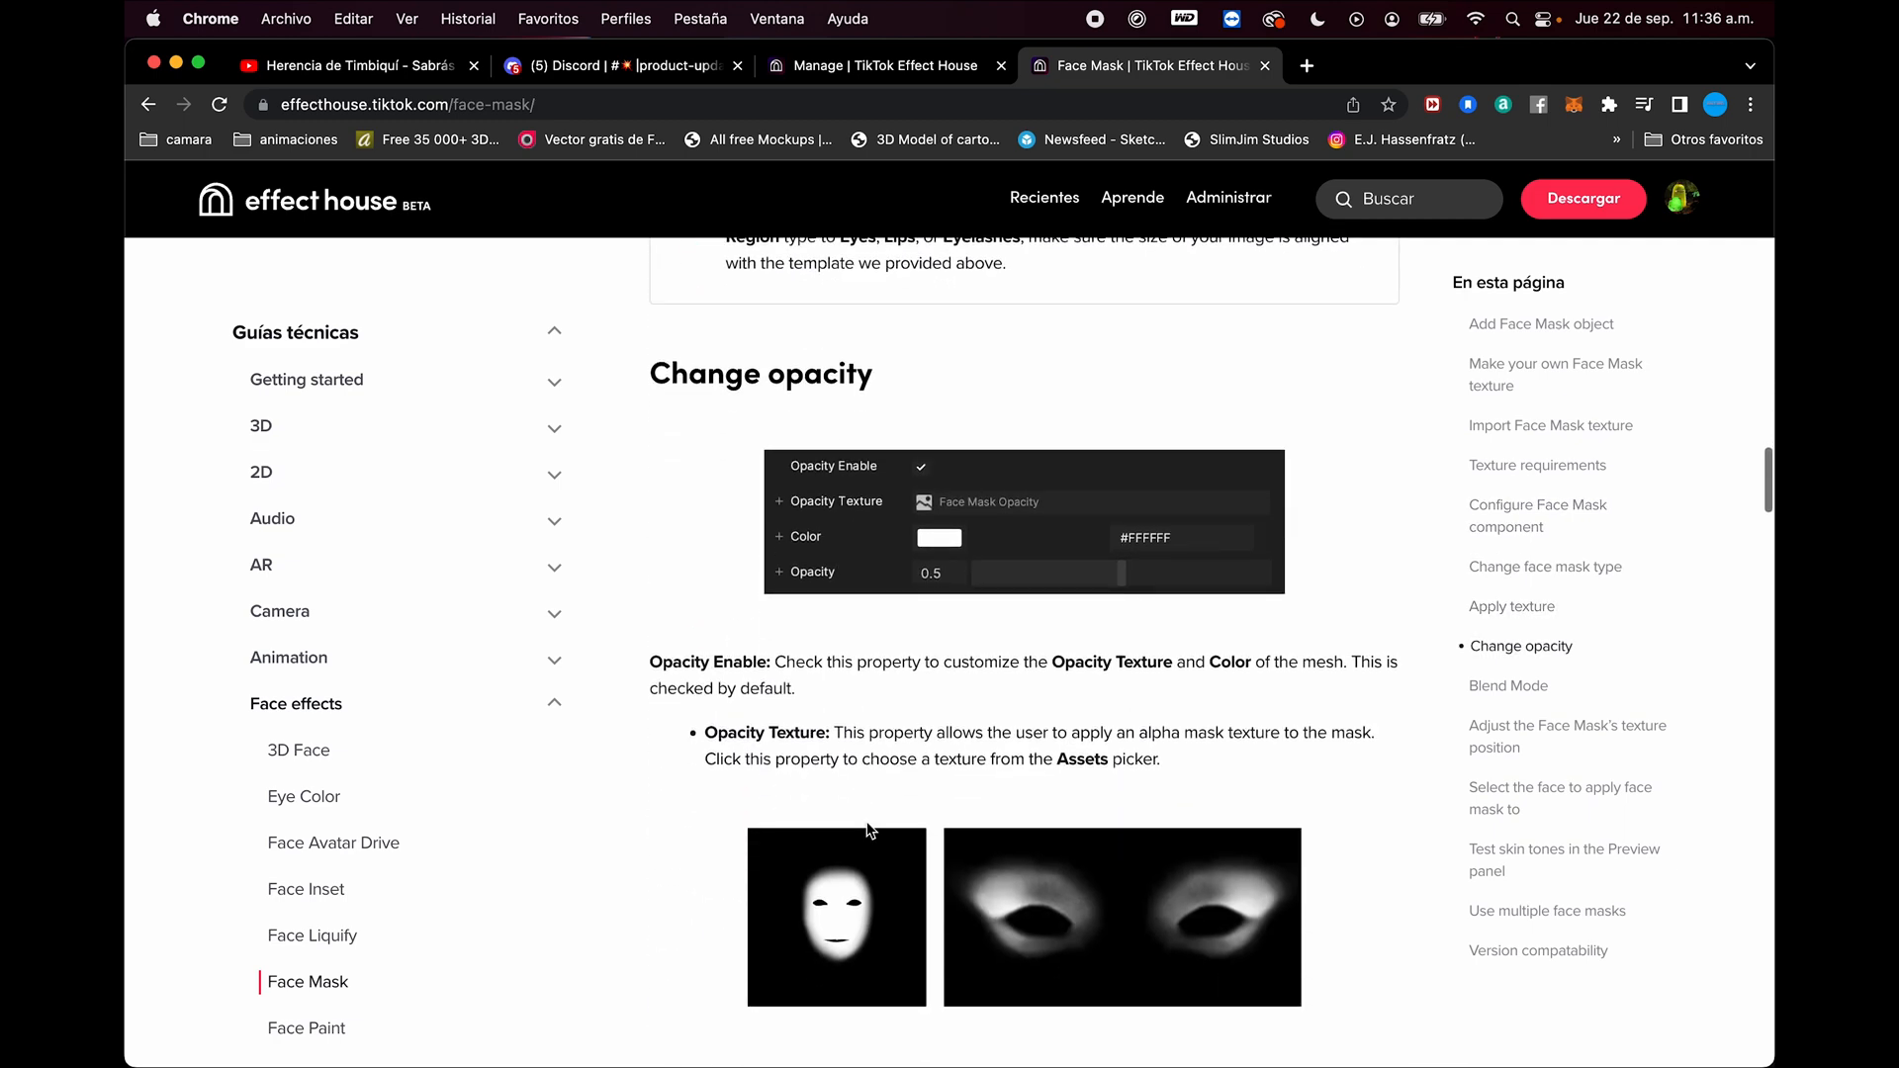
pyautogui.scroll(-6, 868, 830)
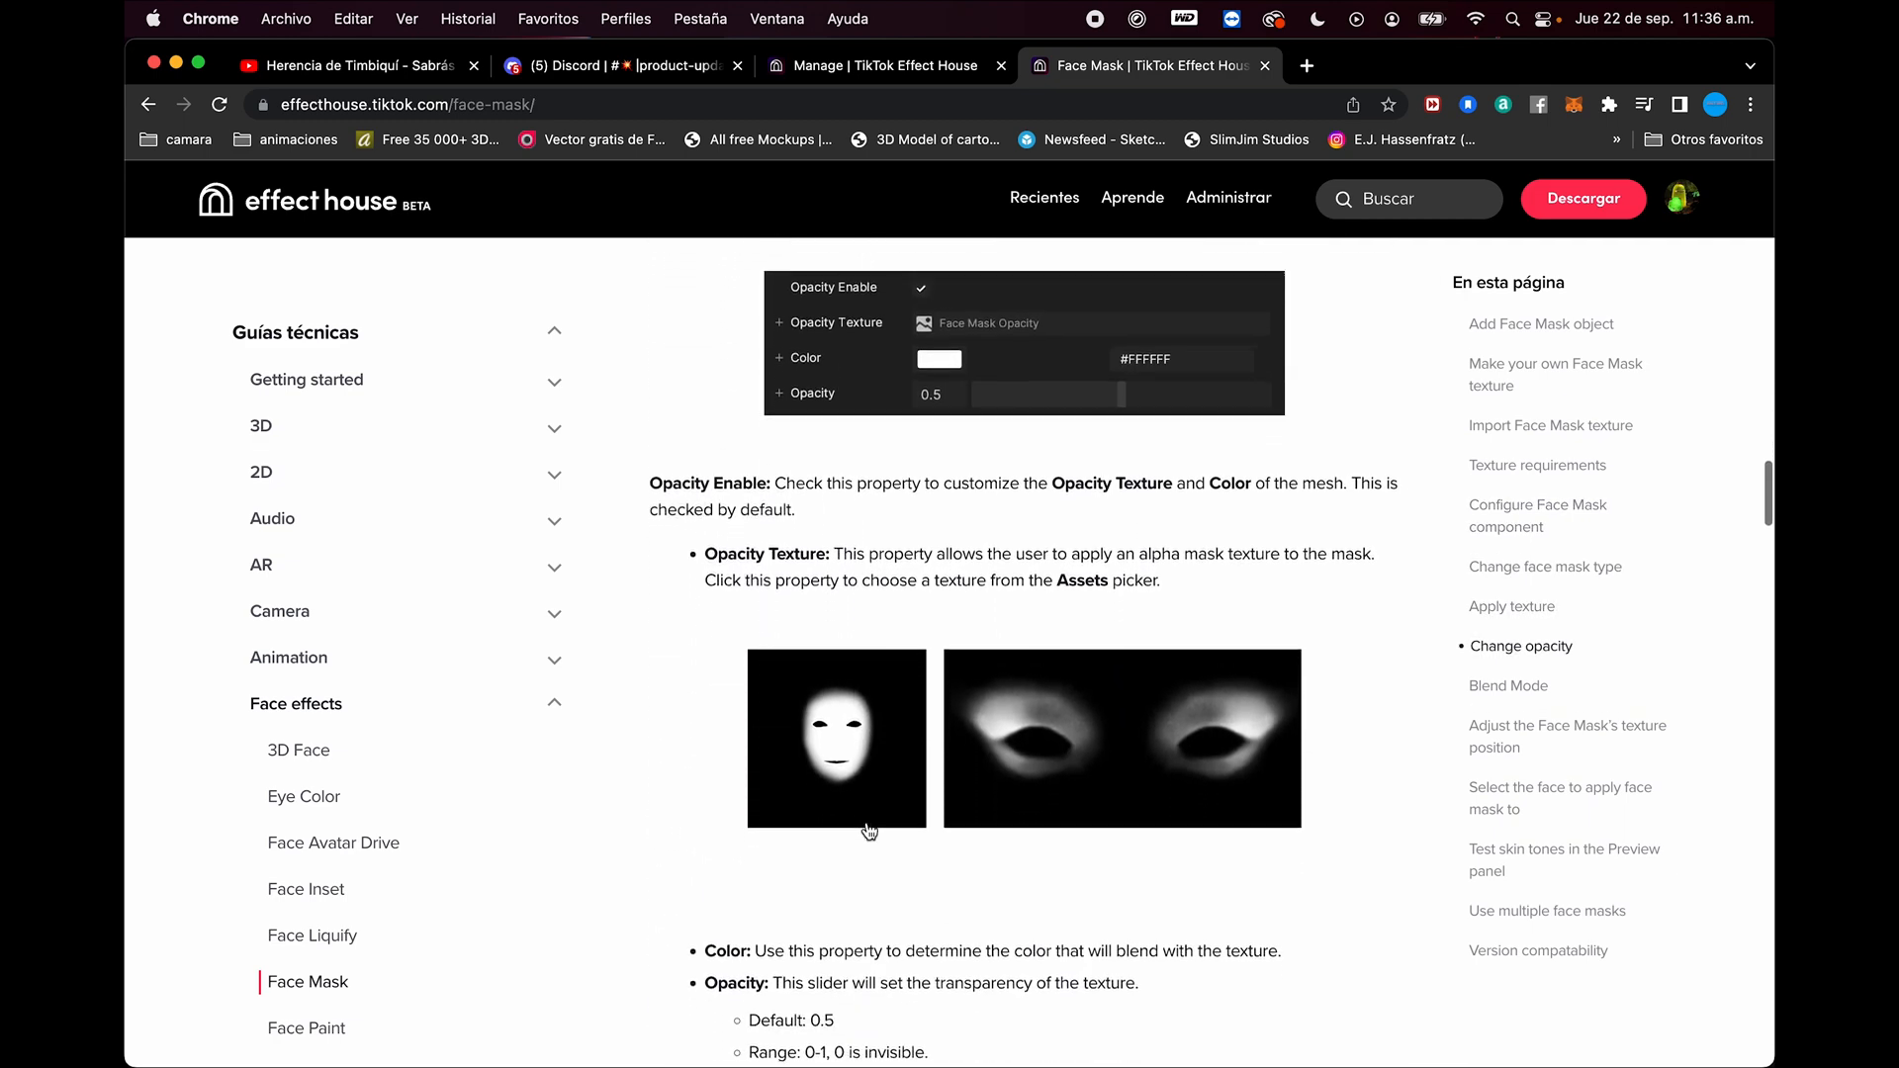
pyautogui.scroll(-10, 867, 829)
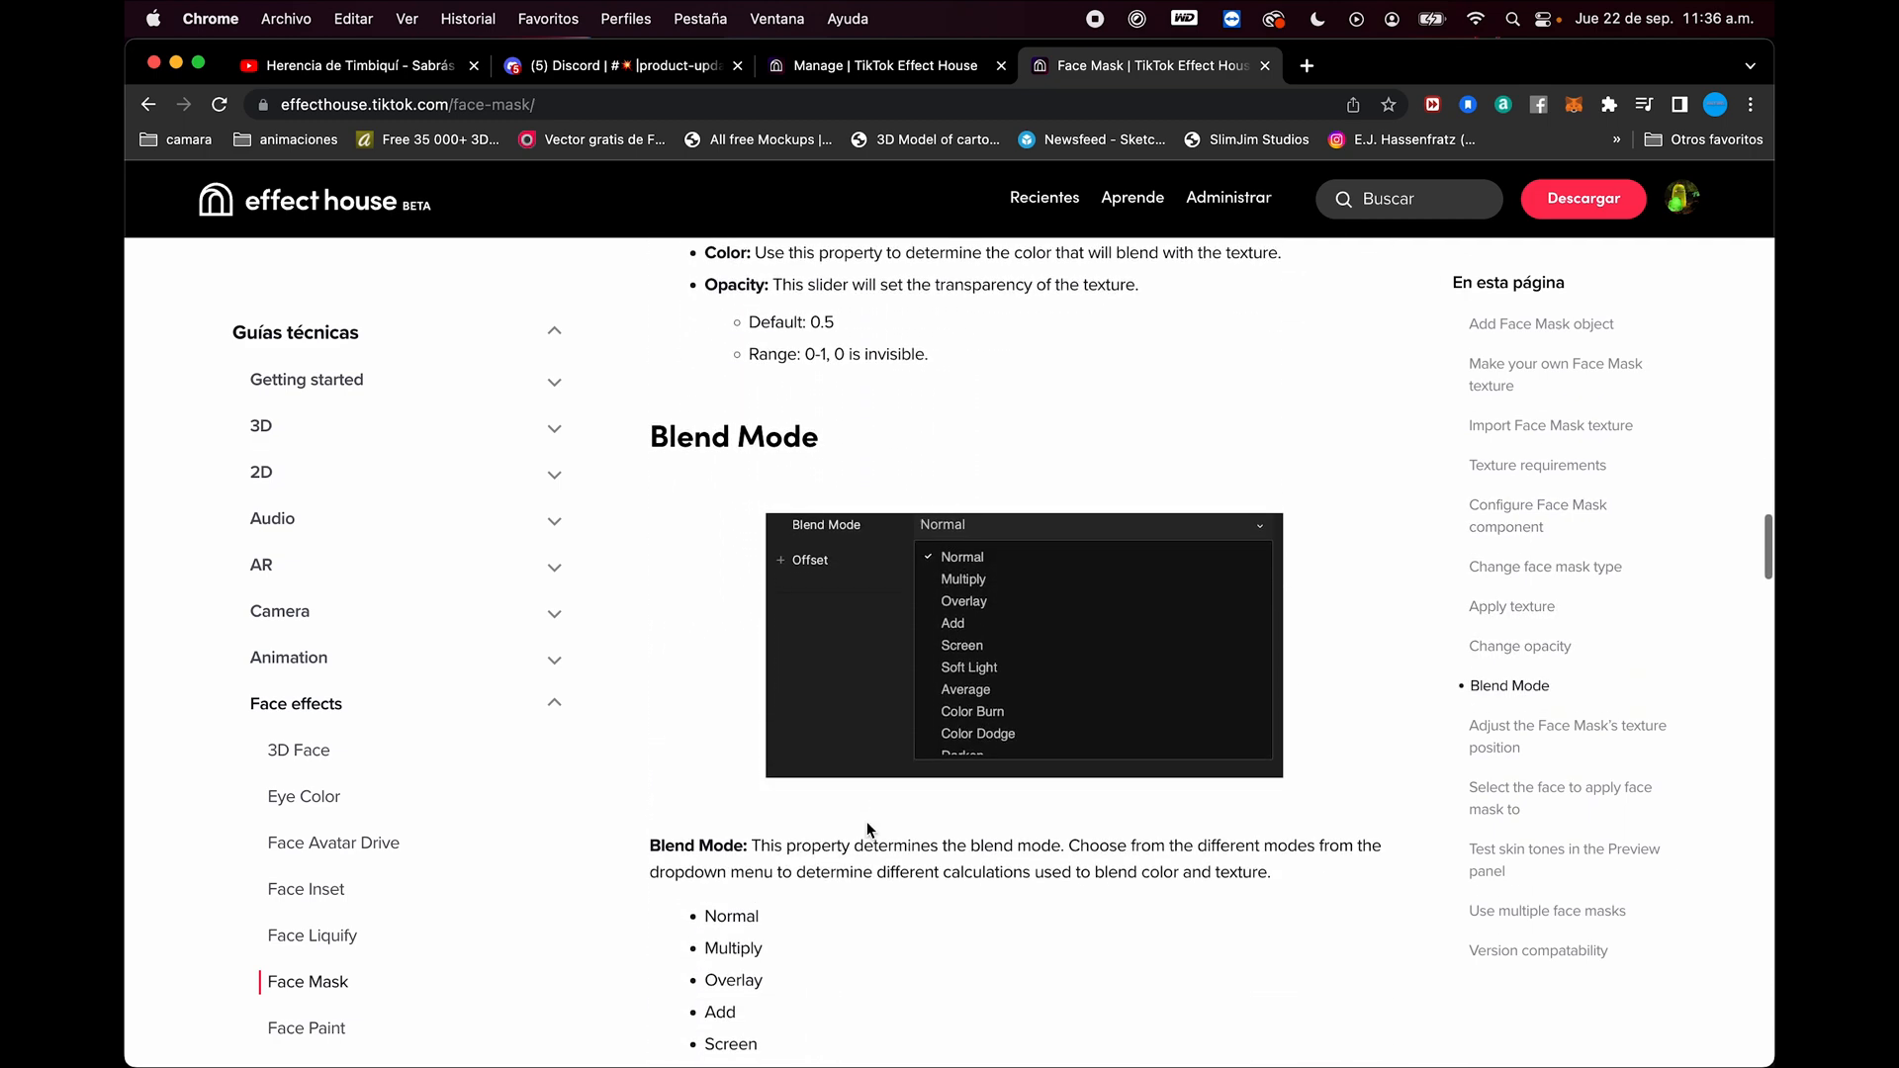
pyautogui.scroll(-8, 866, 828)
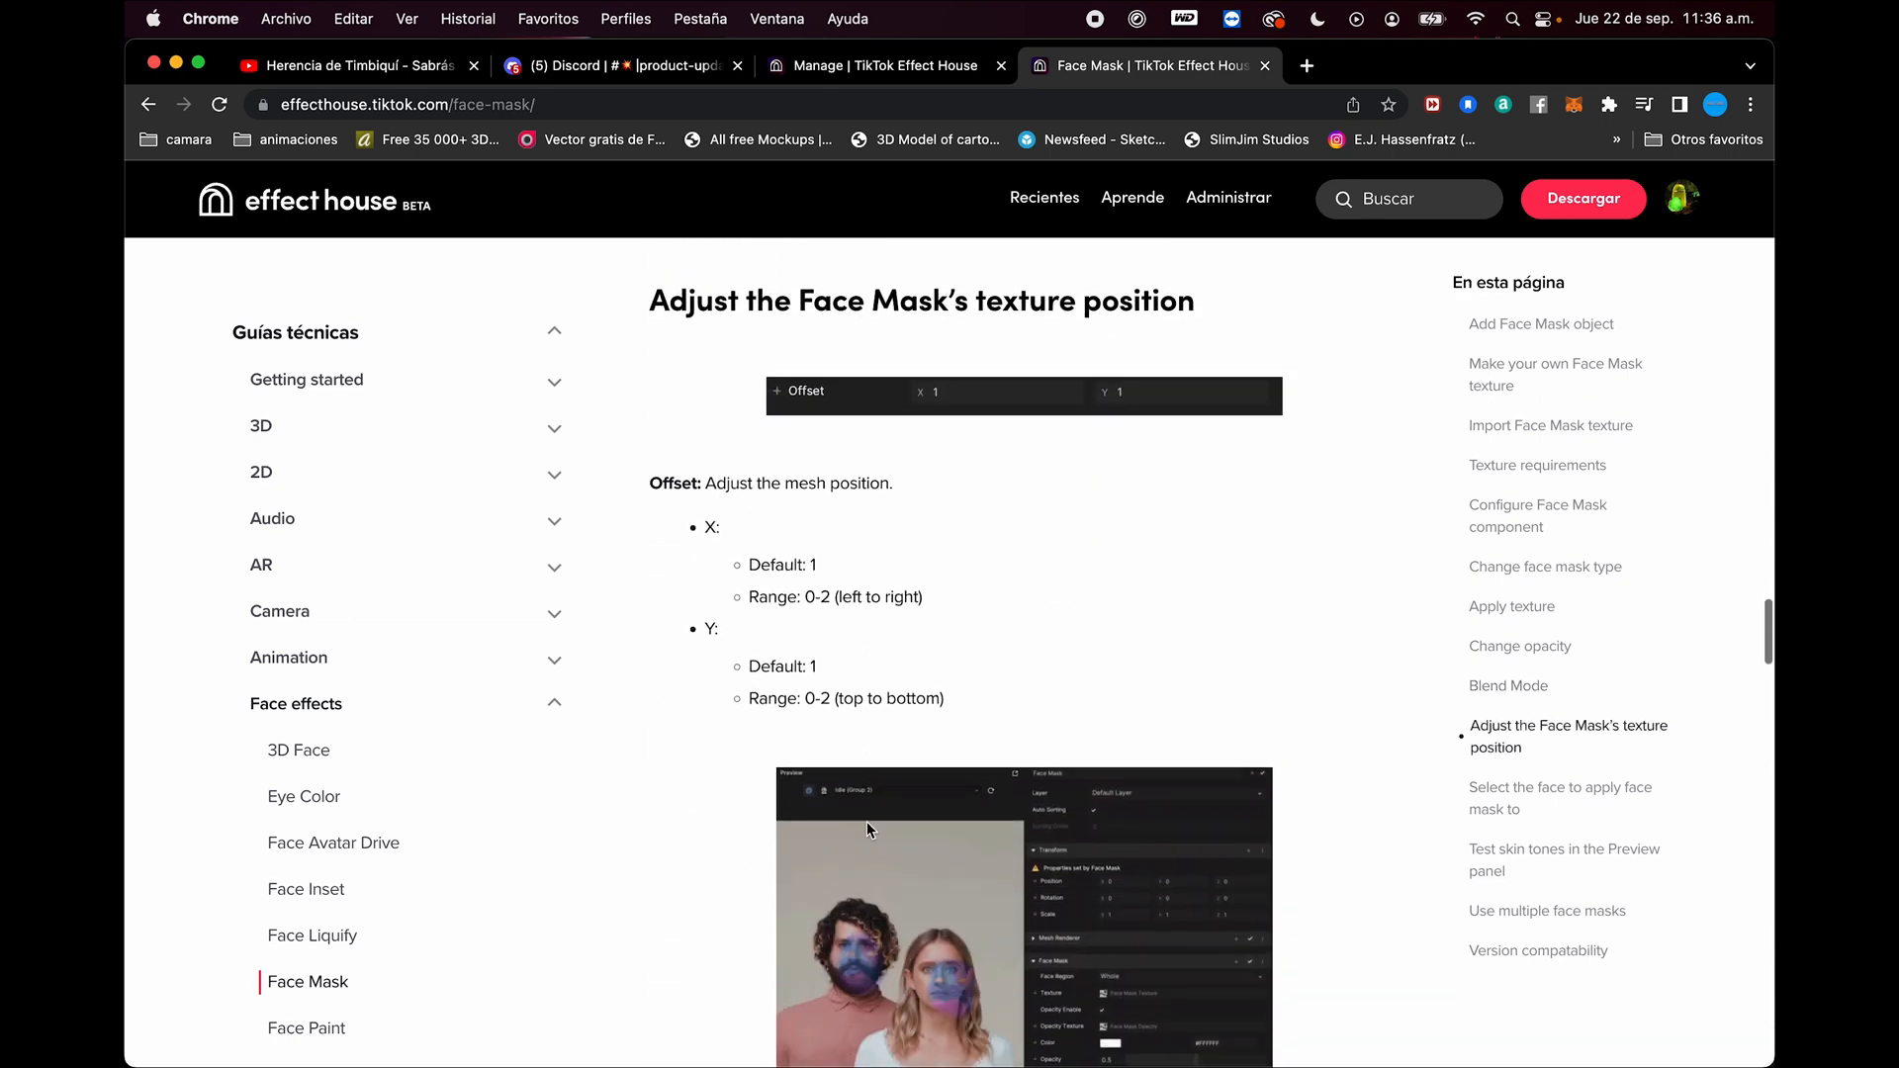
pyautogui.scroll(-4, 869, 830)
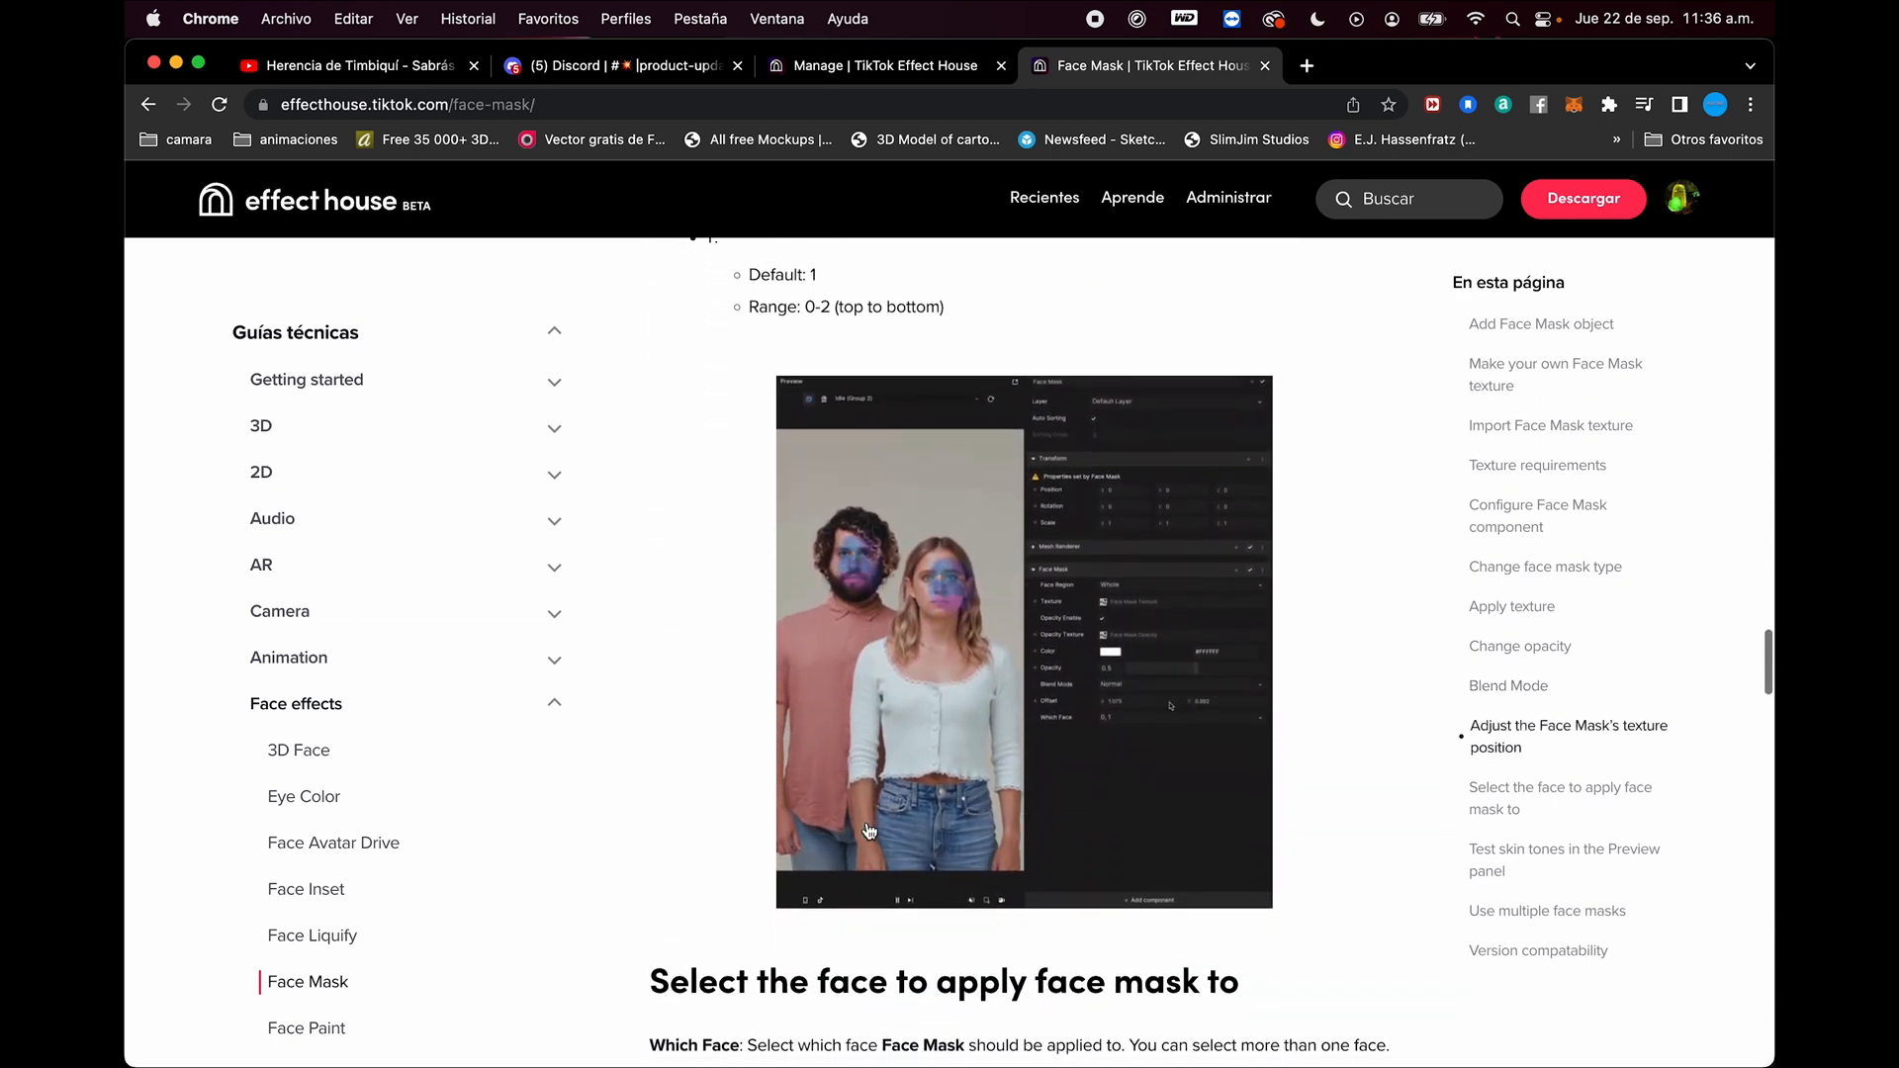
# Step: Switch to the Effect House Face Mask template in Photoshop and hide its Face Mask, Eye Lash and Eye groups
pyautogui.hotkey('ctrl', 'Right')
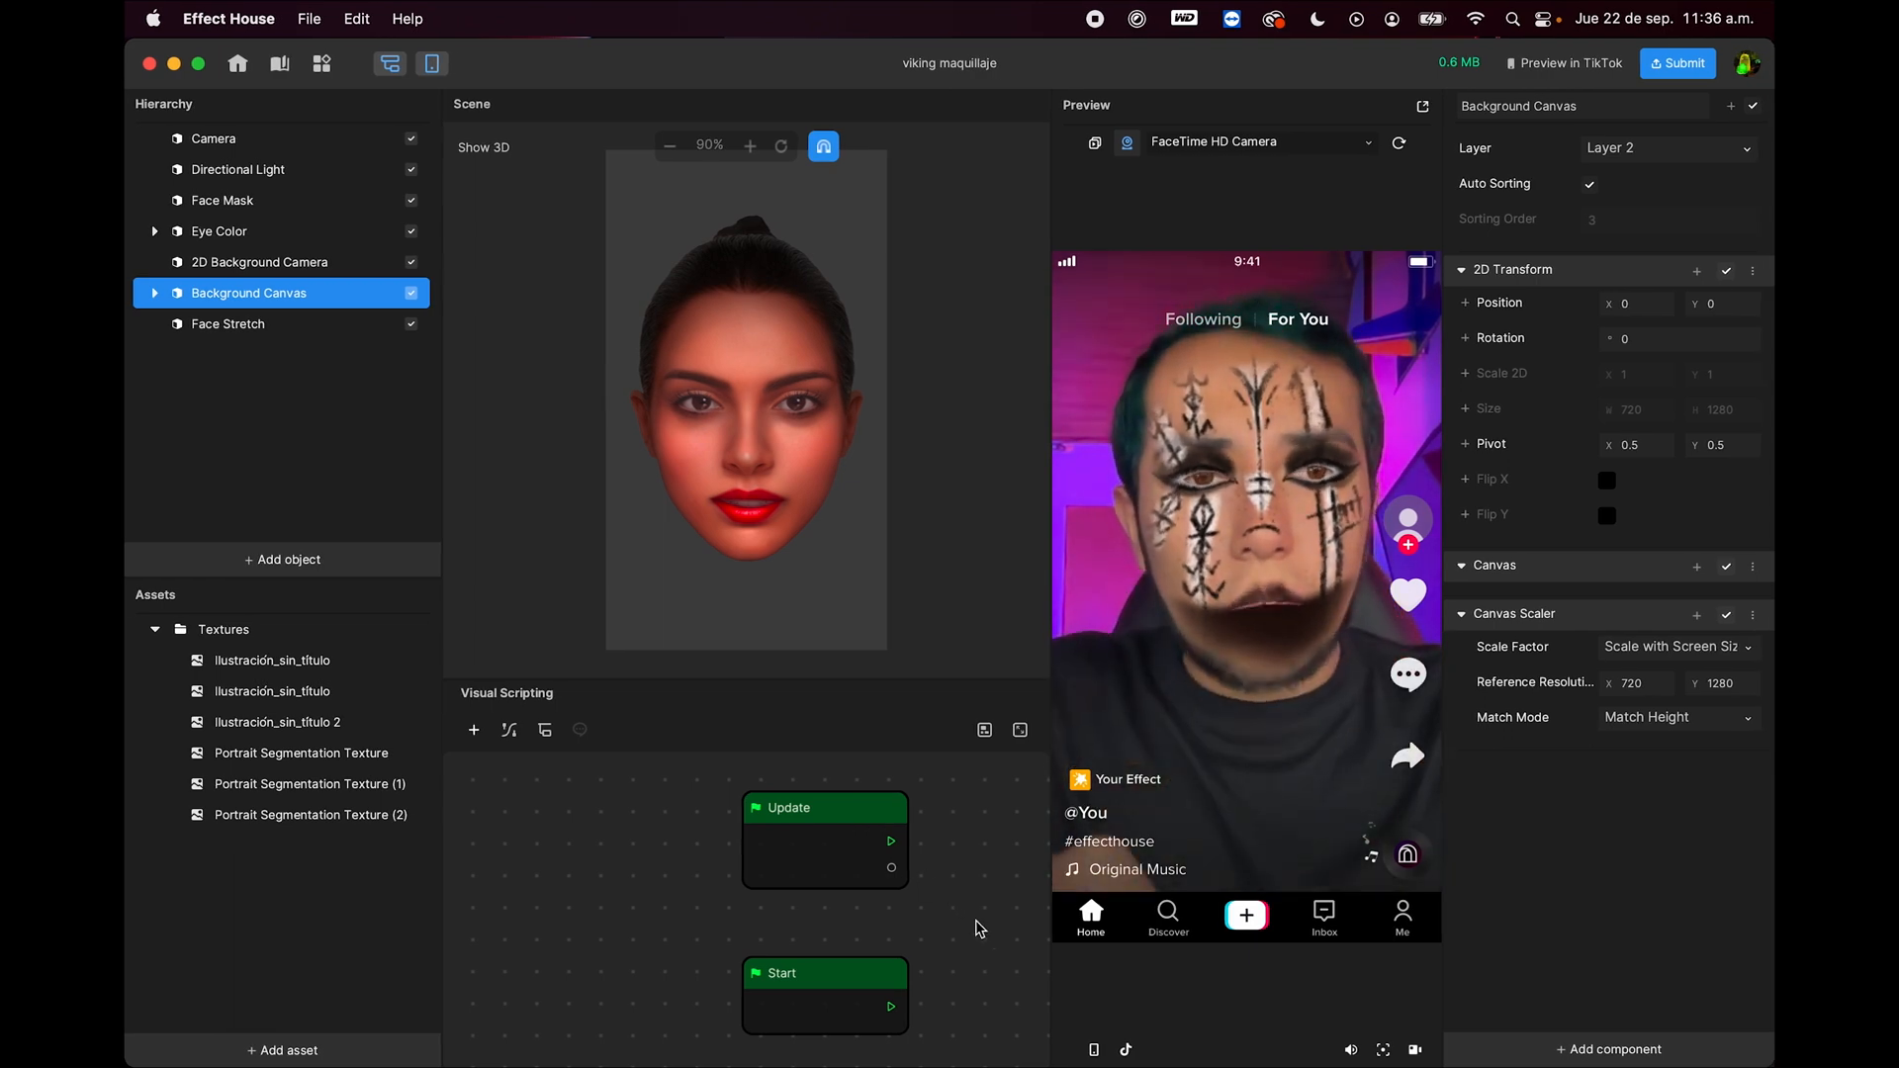
pyautogui.hotkey('ctrl', 'Right')
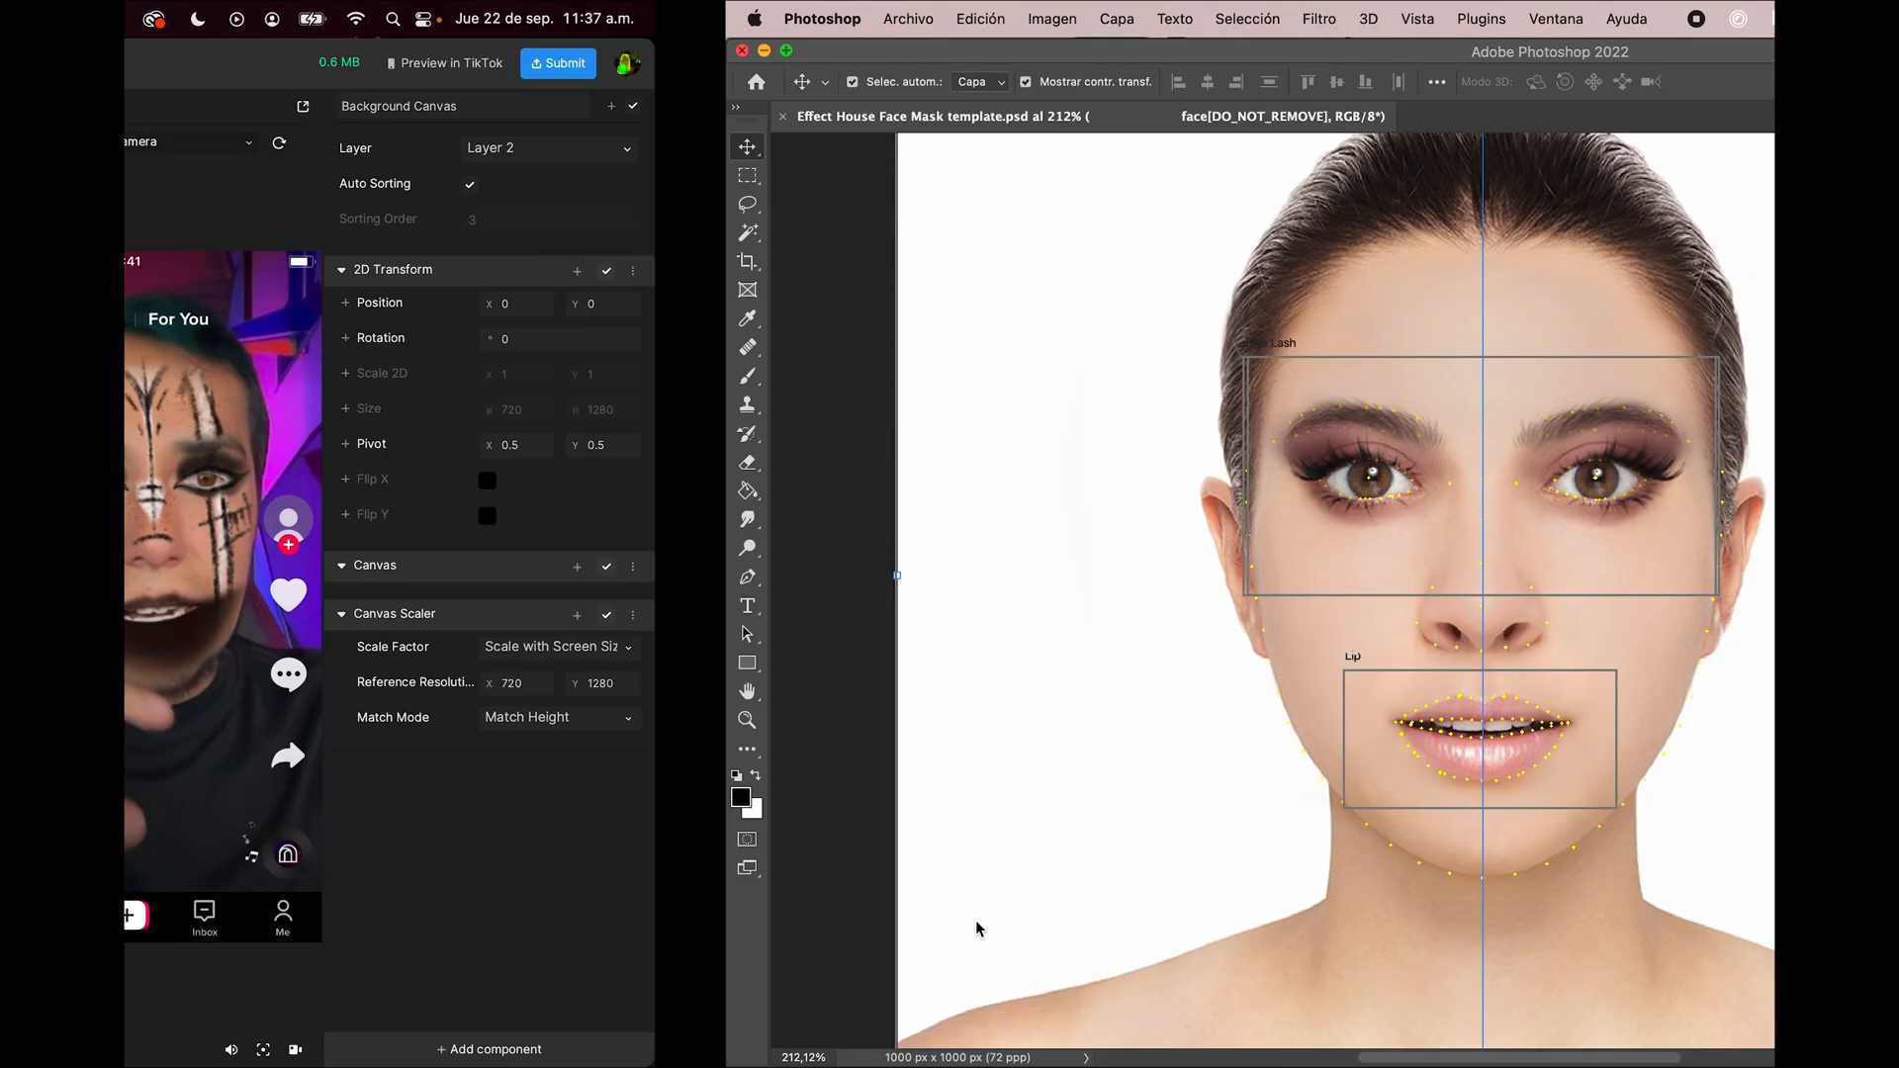
pyautogui.keyDown('alt'); pyautogui.scroll(-3, 984, 686); pyautogui.keyUp('alt')
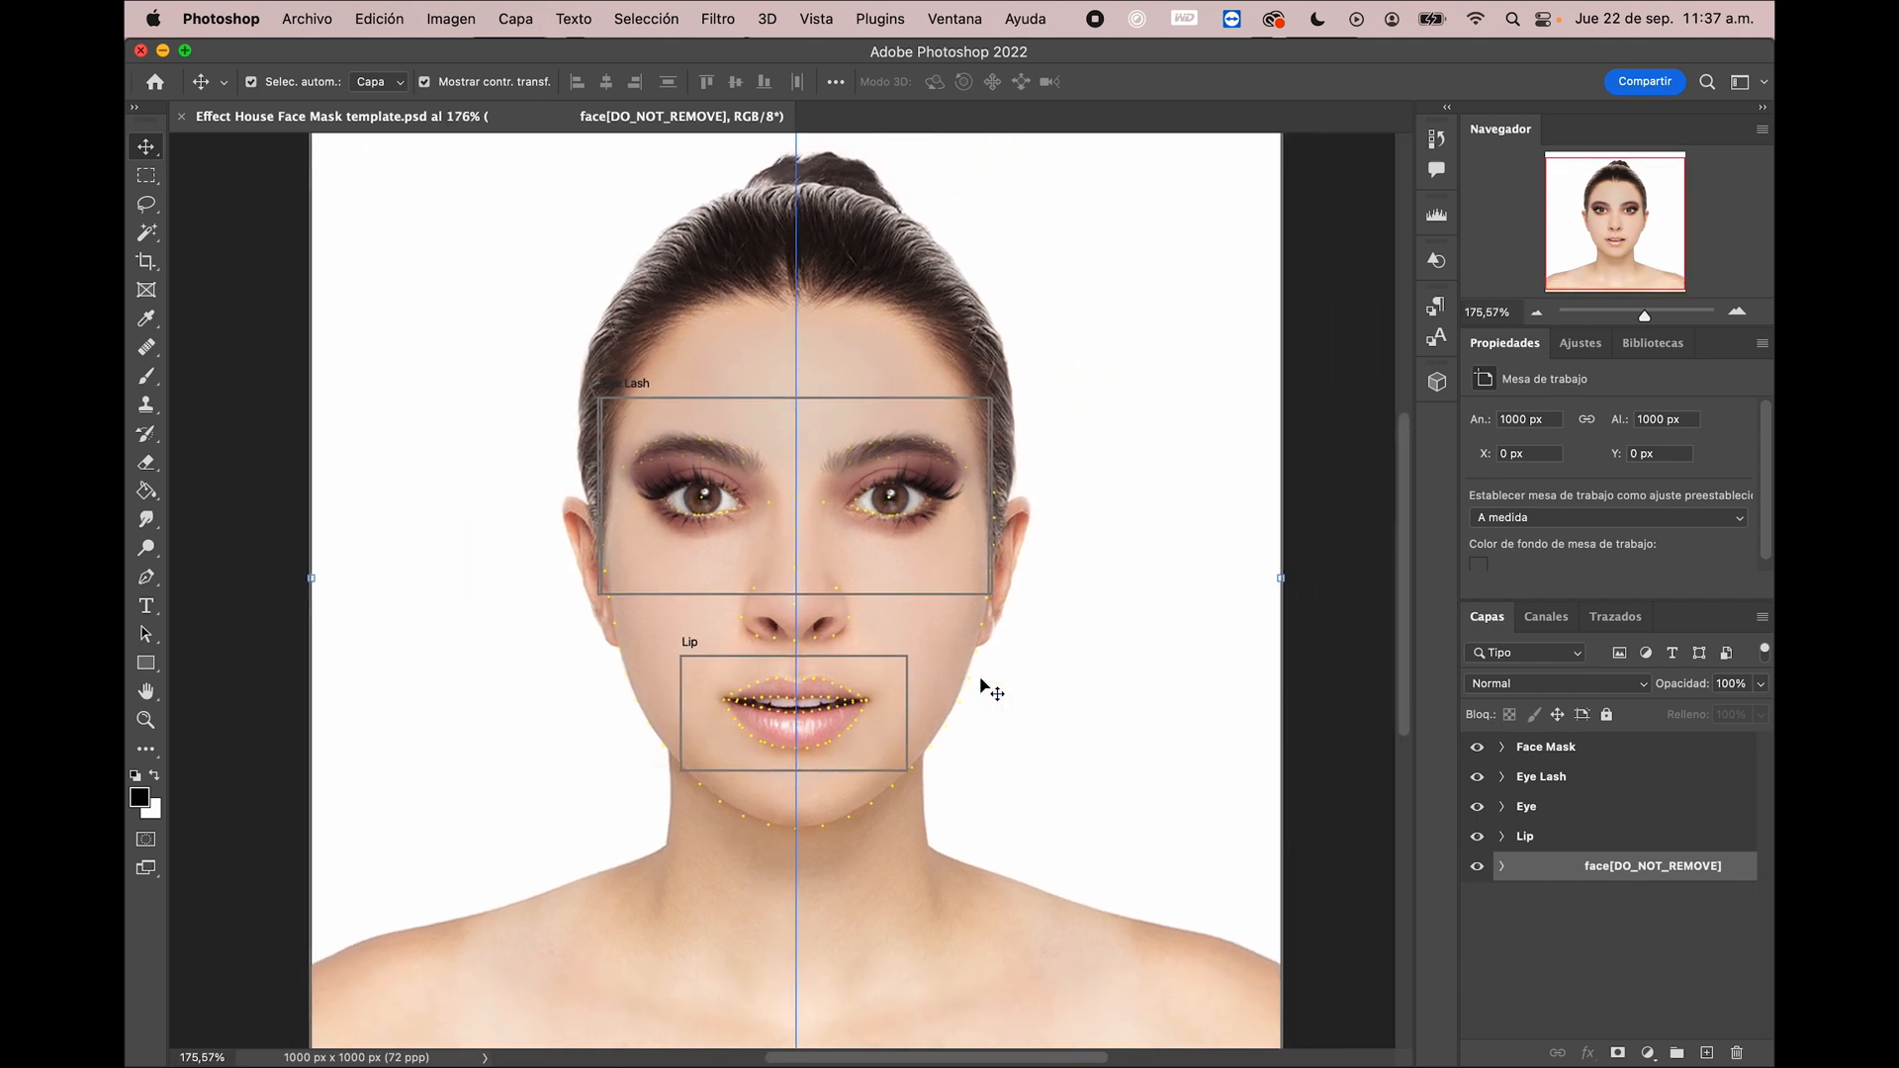
pyautogui.click(1477, 751)
pyautogui.click(1479, 779)
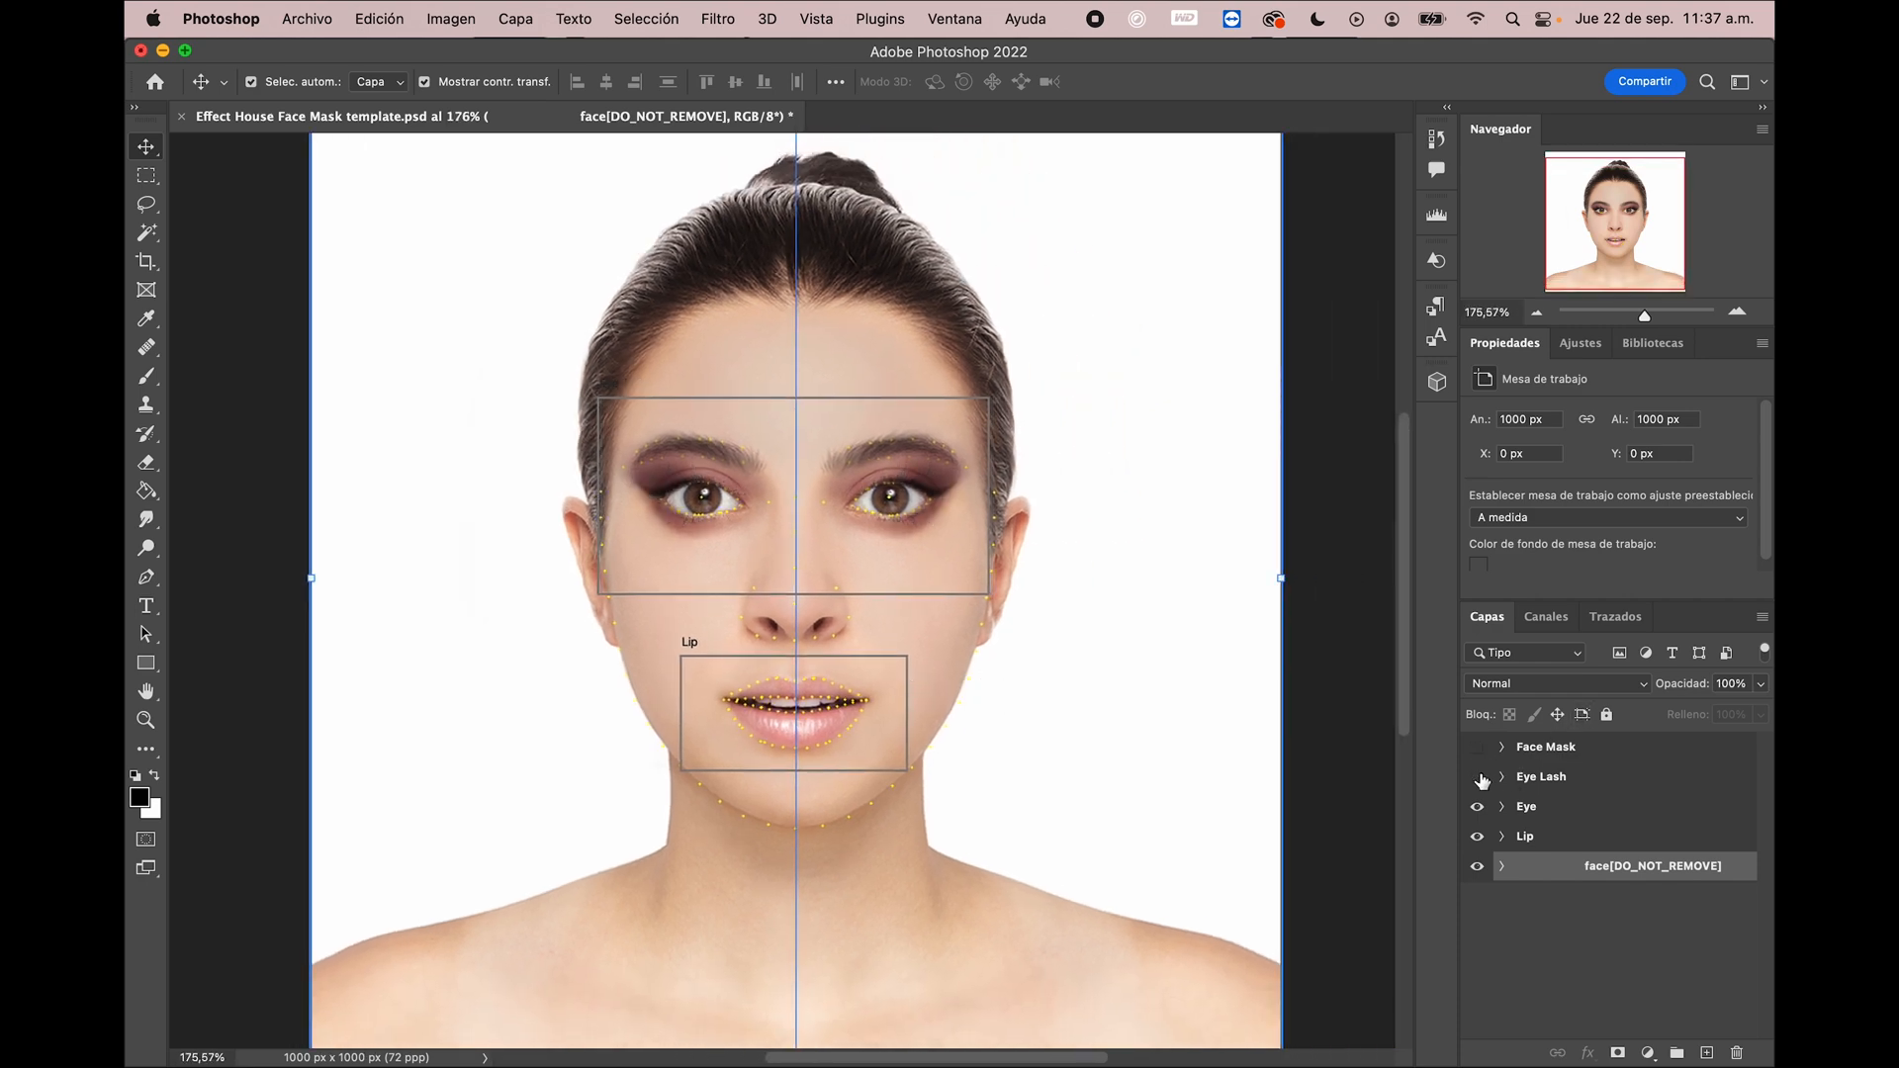
pyautogui.click(1480, 778)
pyautogui.click(1479, 778)
pyautogui.click(1477, 808)
pyautogui.click(1477, 808)
pyautogui.click(1478, 808)
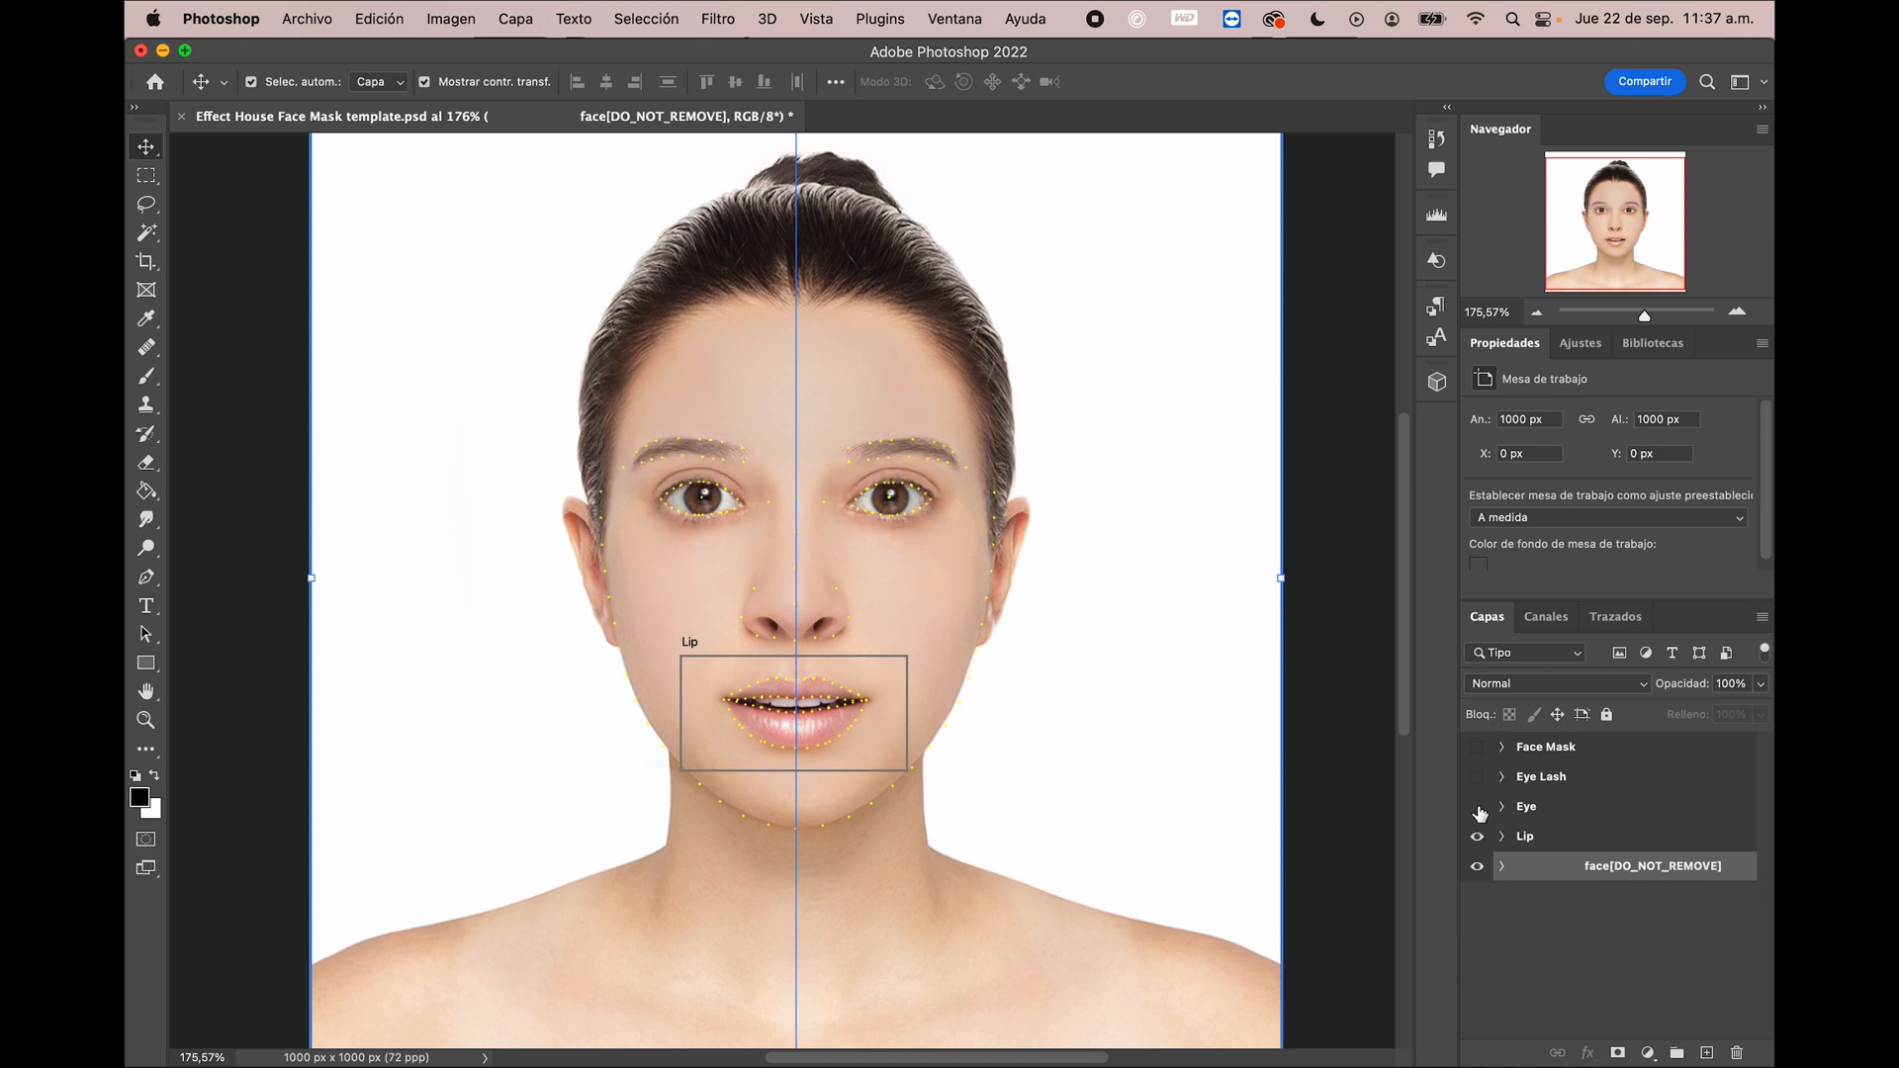
# Step: Toggle the Lip group's visibility to compare it, and show the Eye, Eye Lash and Face Mask groups again
pyautogui.click(1477, 837)
pyautogui.click(1477, 837)
pyautogui.keyDown('alt'); pyautogui.scroll(-3, 1212, 664); pyautogui.keyUp('alt')
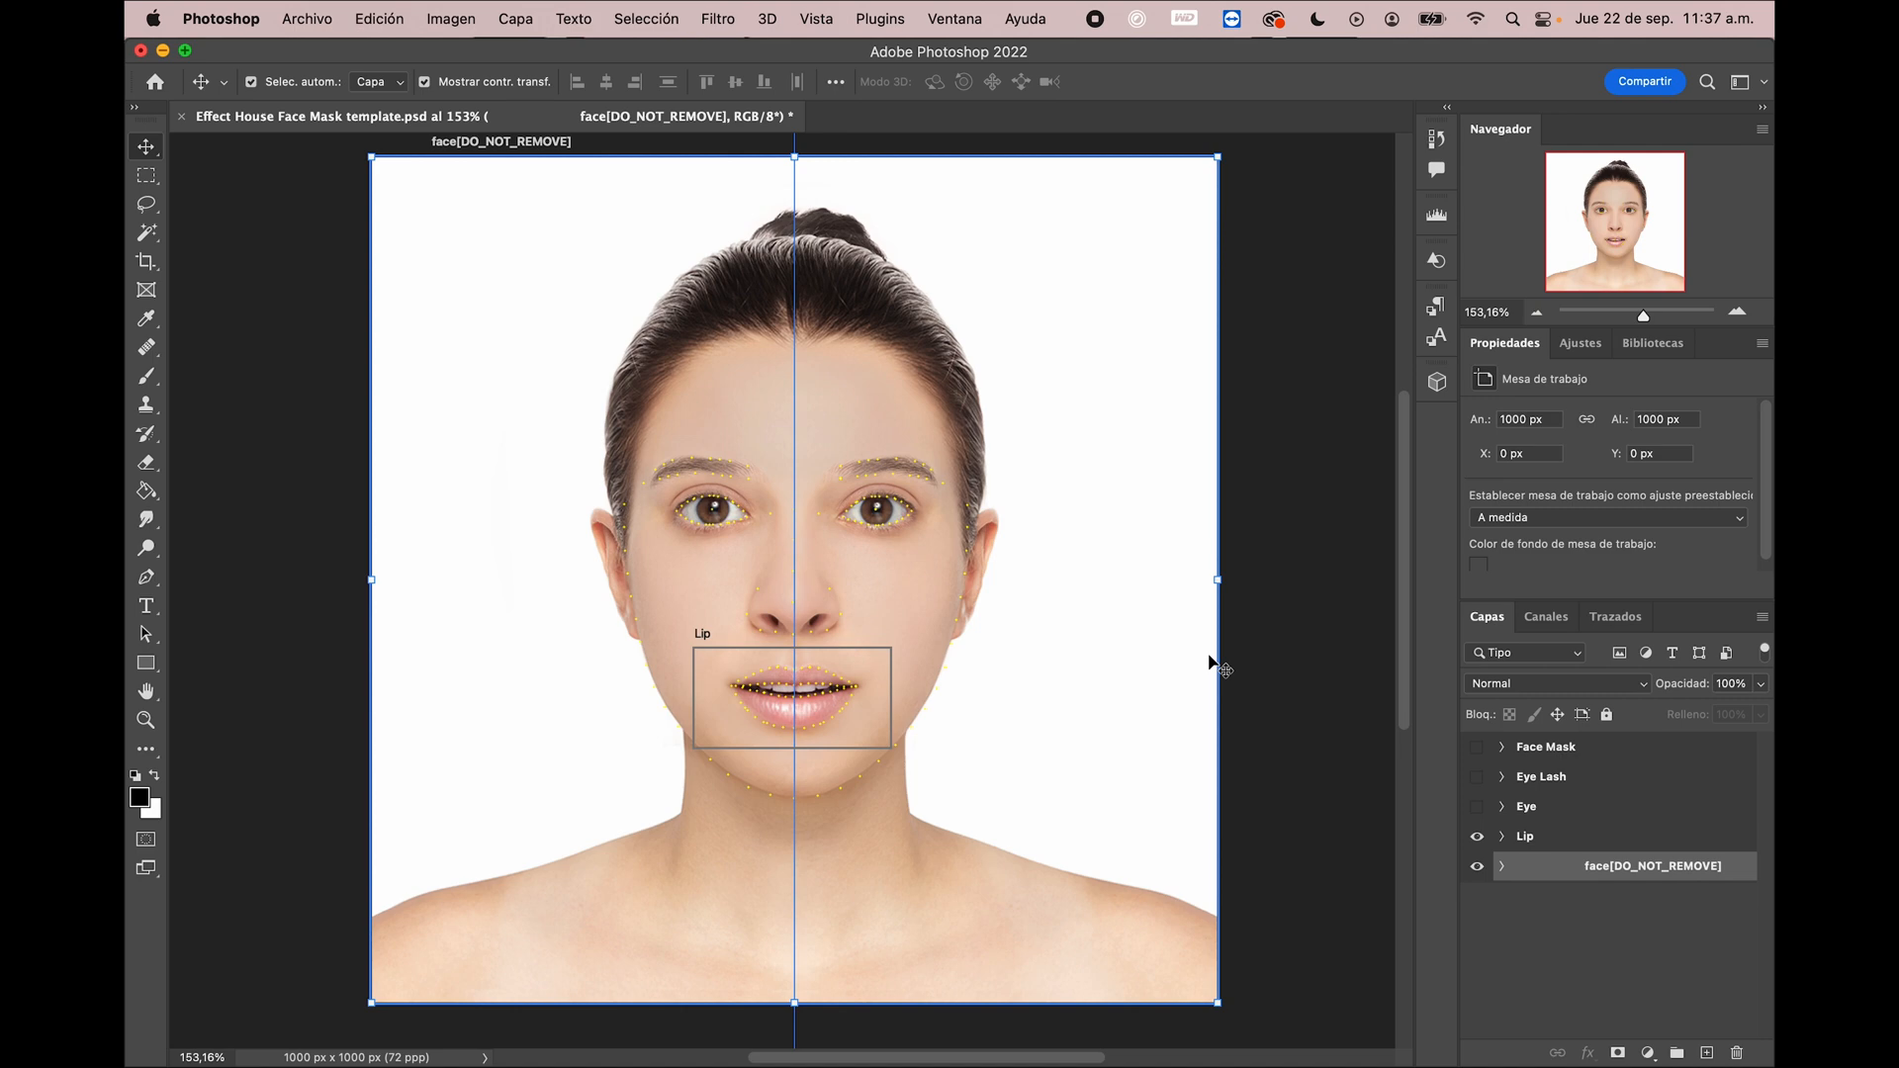
pyautogui.click(1476, 806)
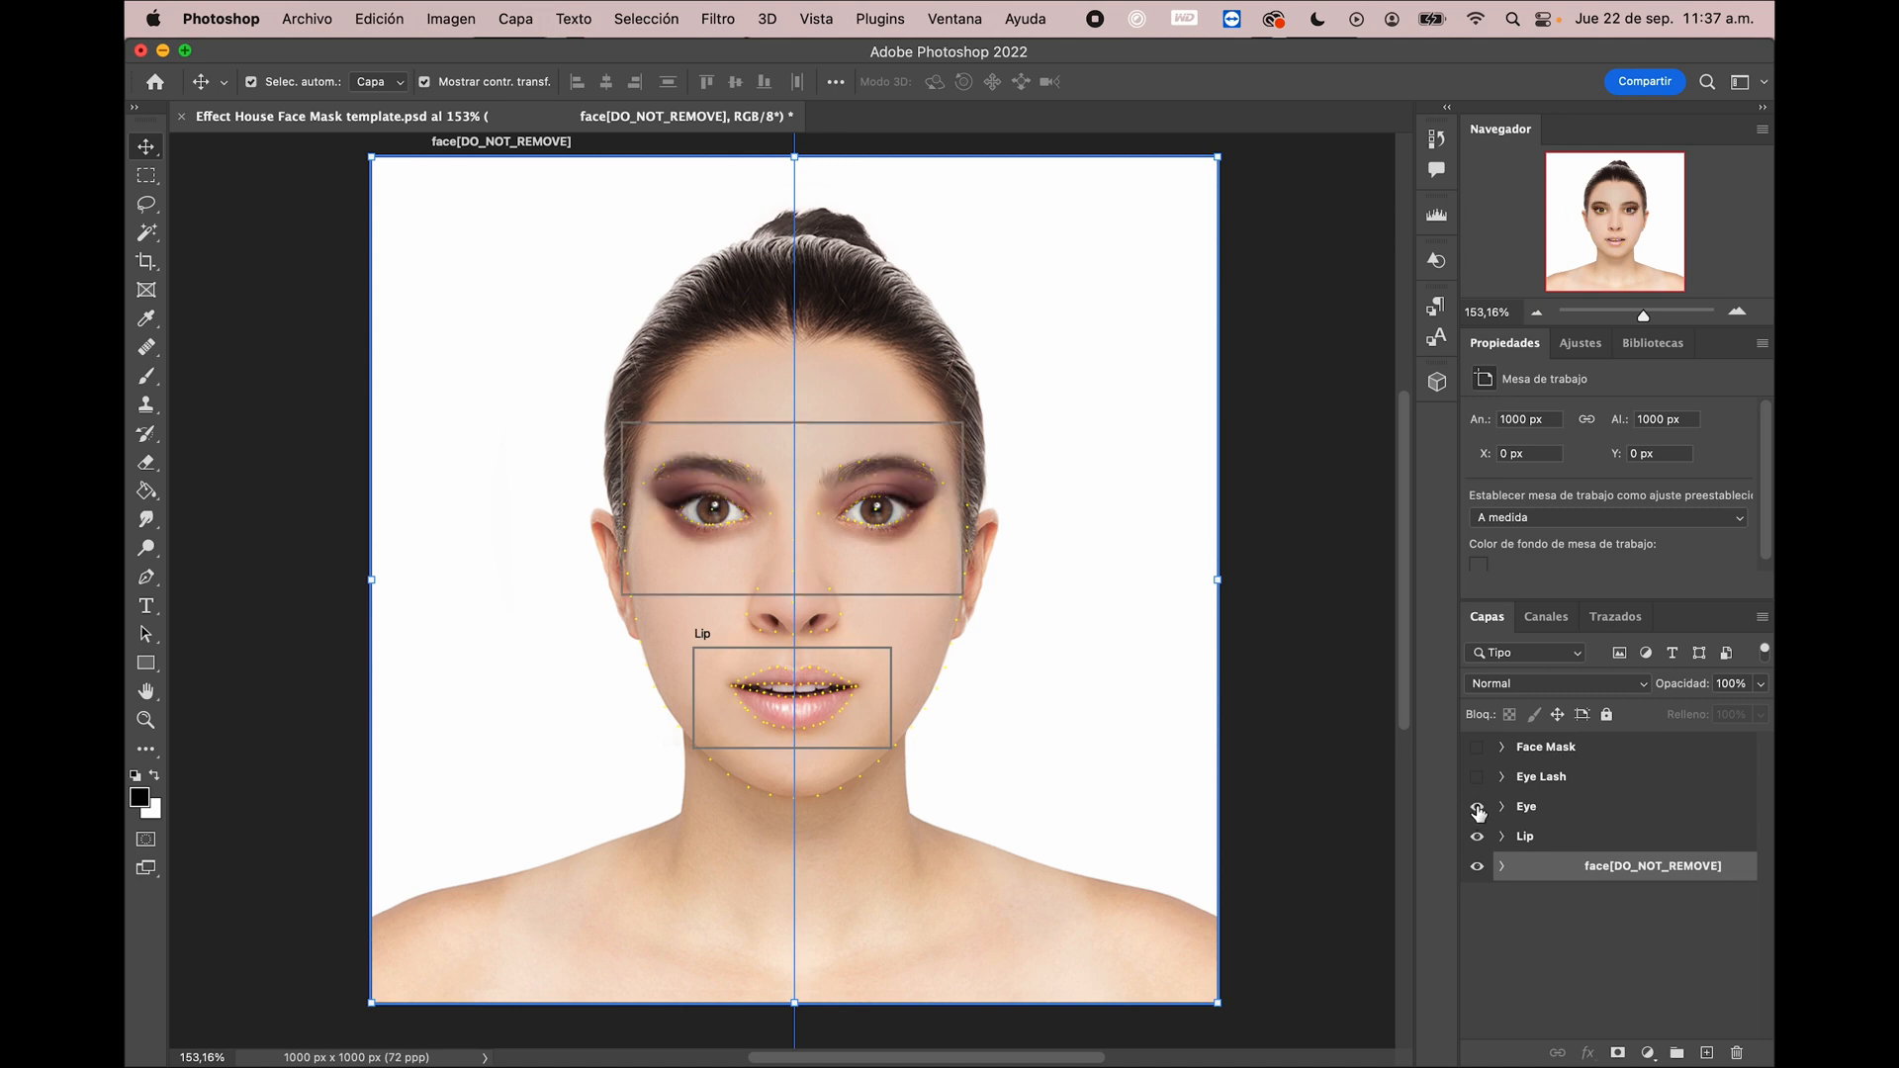
pyautogui.click(1477, 778)
pyautogui.click(1477, 748)
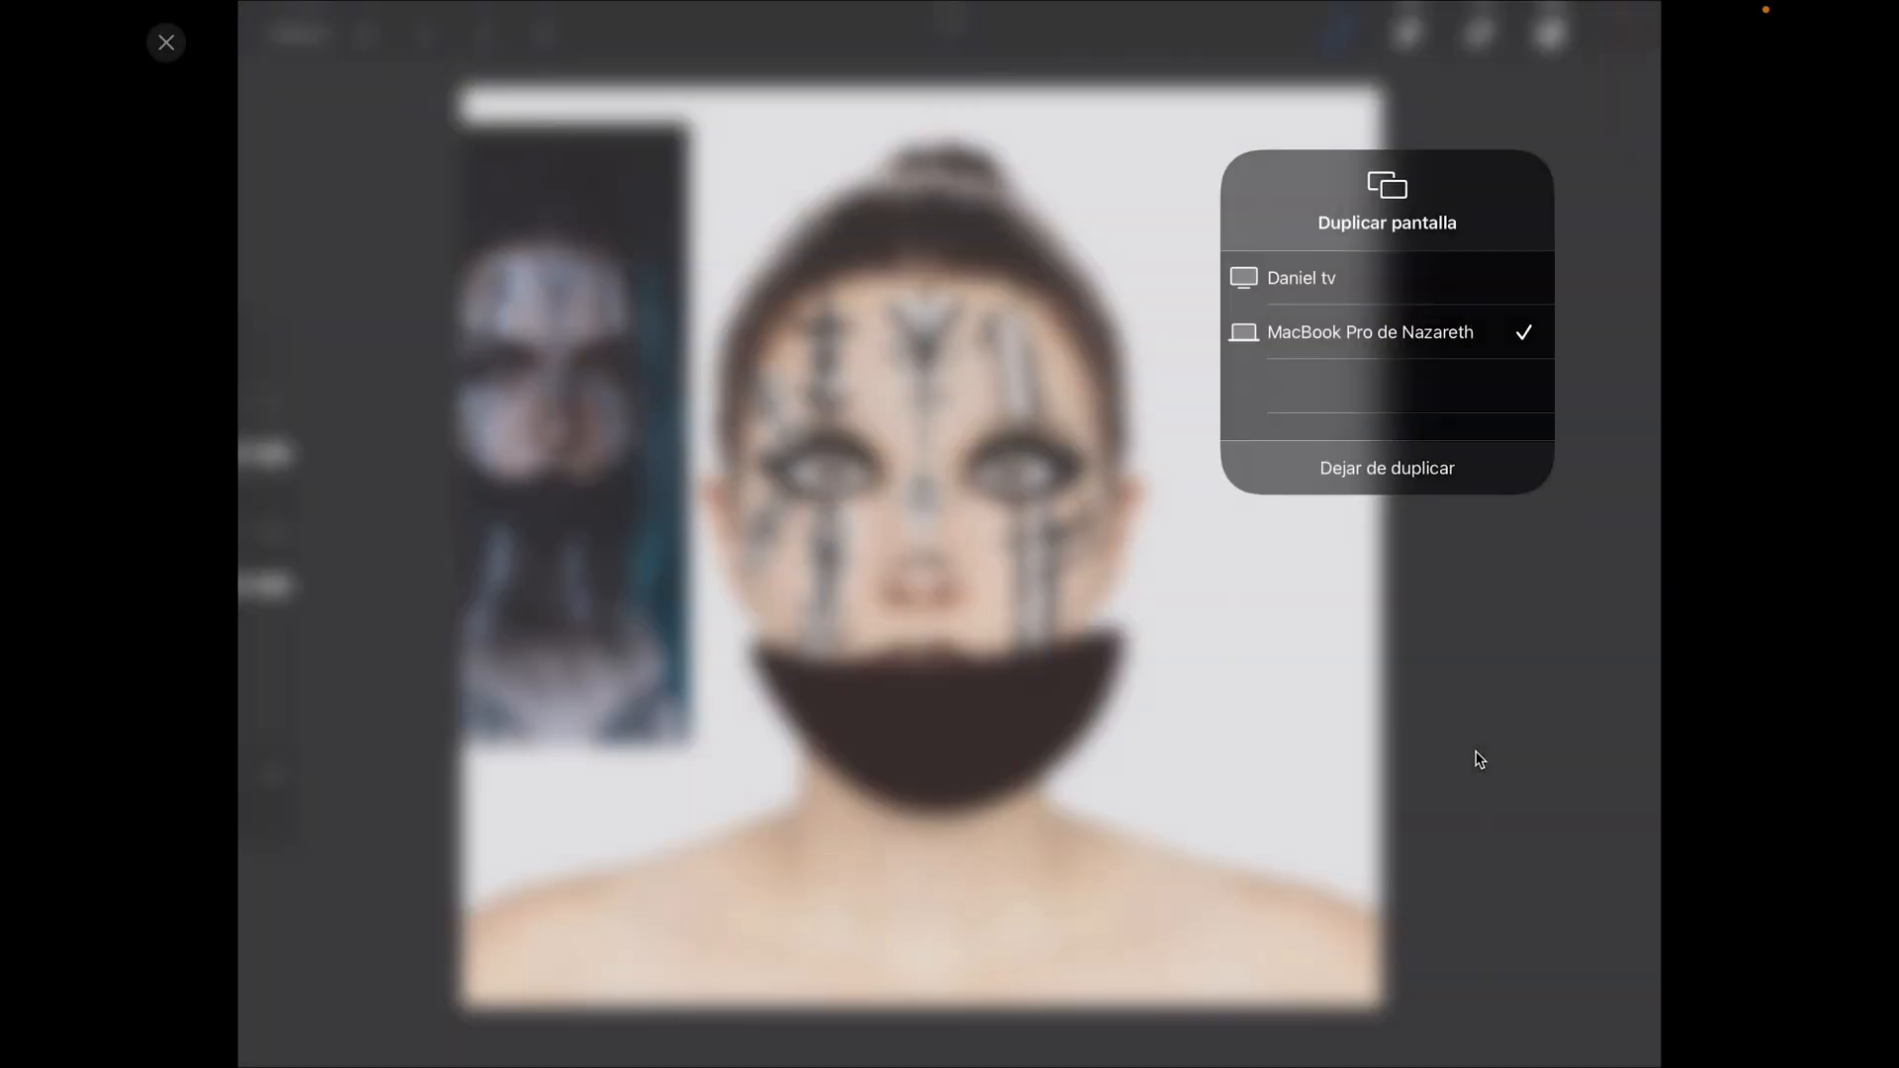
# Step: Switch to Procreate on the mirrored iPad and examine the Viking makeup illustration beside its reference photo, reopening it from the gallery
pyautogui.click(1479, 760)
pyautogui.click(1480, 759)
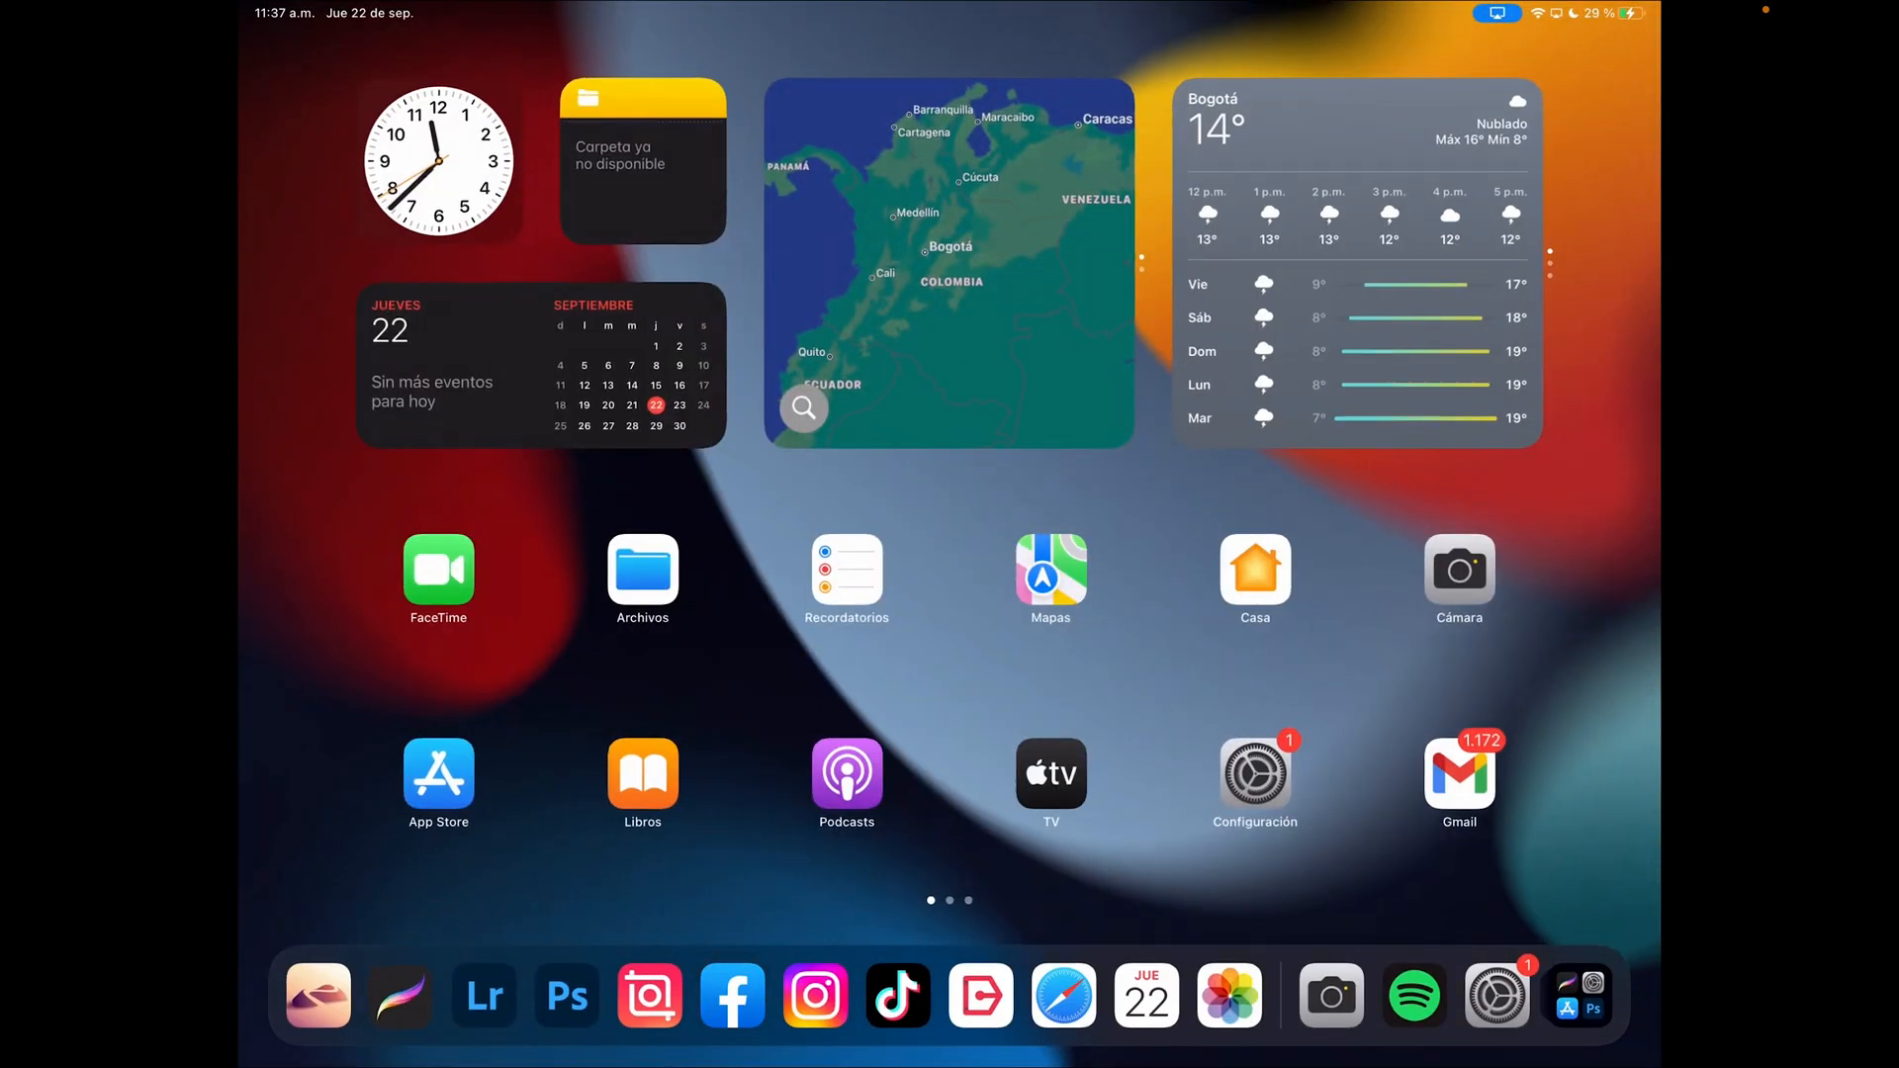
pyautogui.click(401, 995)
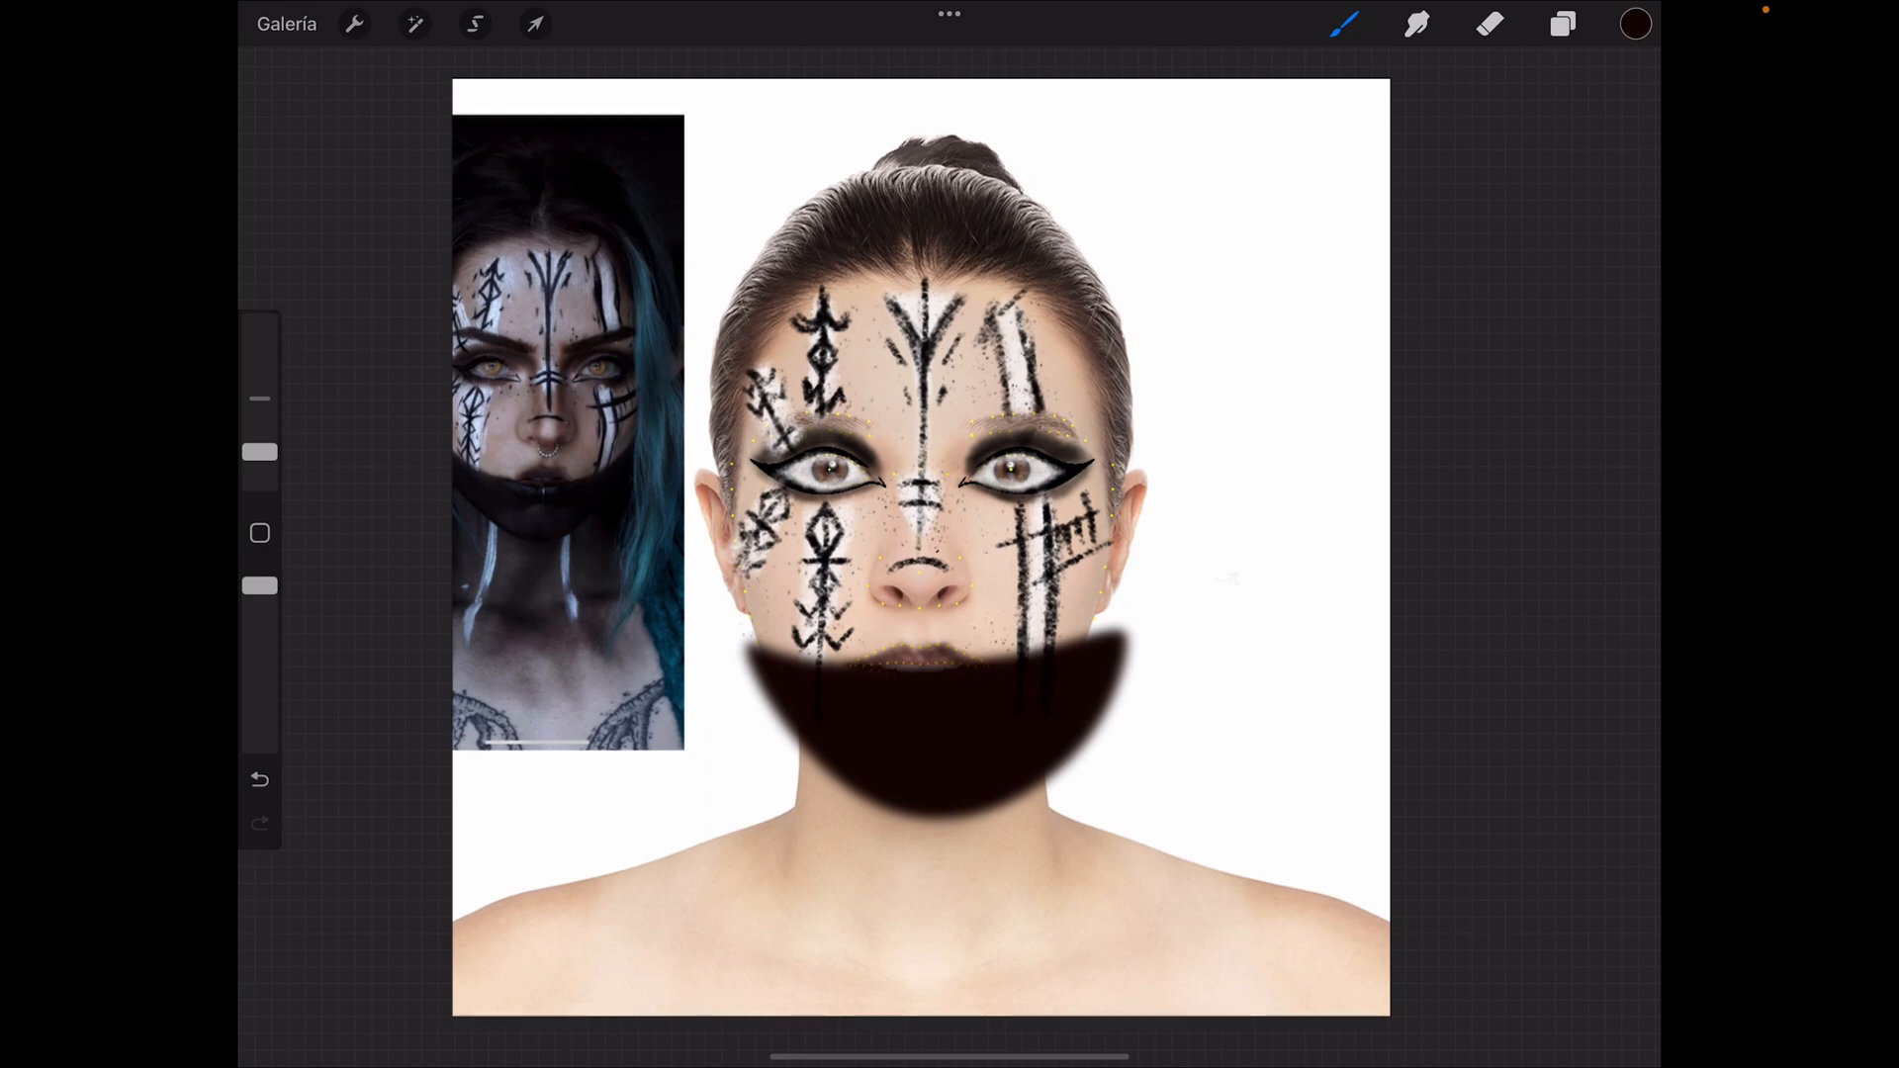
pyautogui.scroll(5, 921, 546)
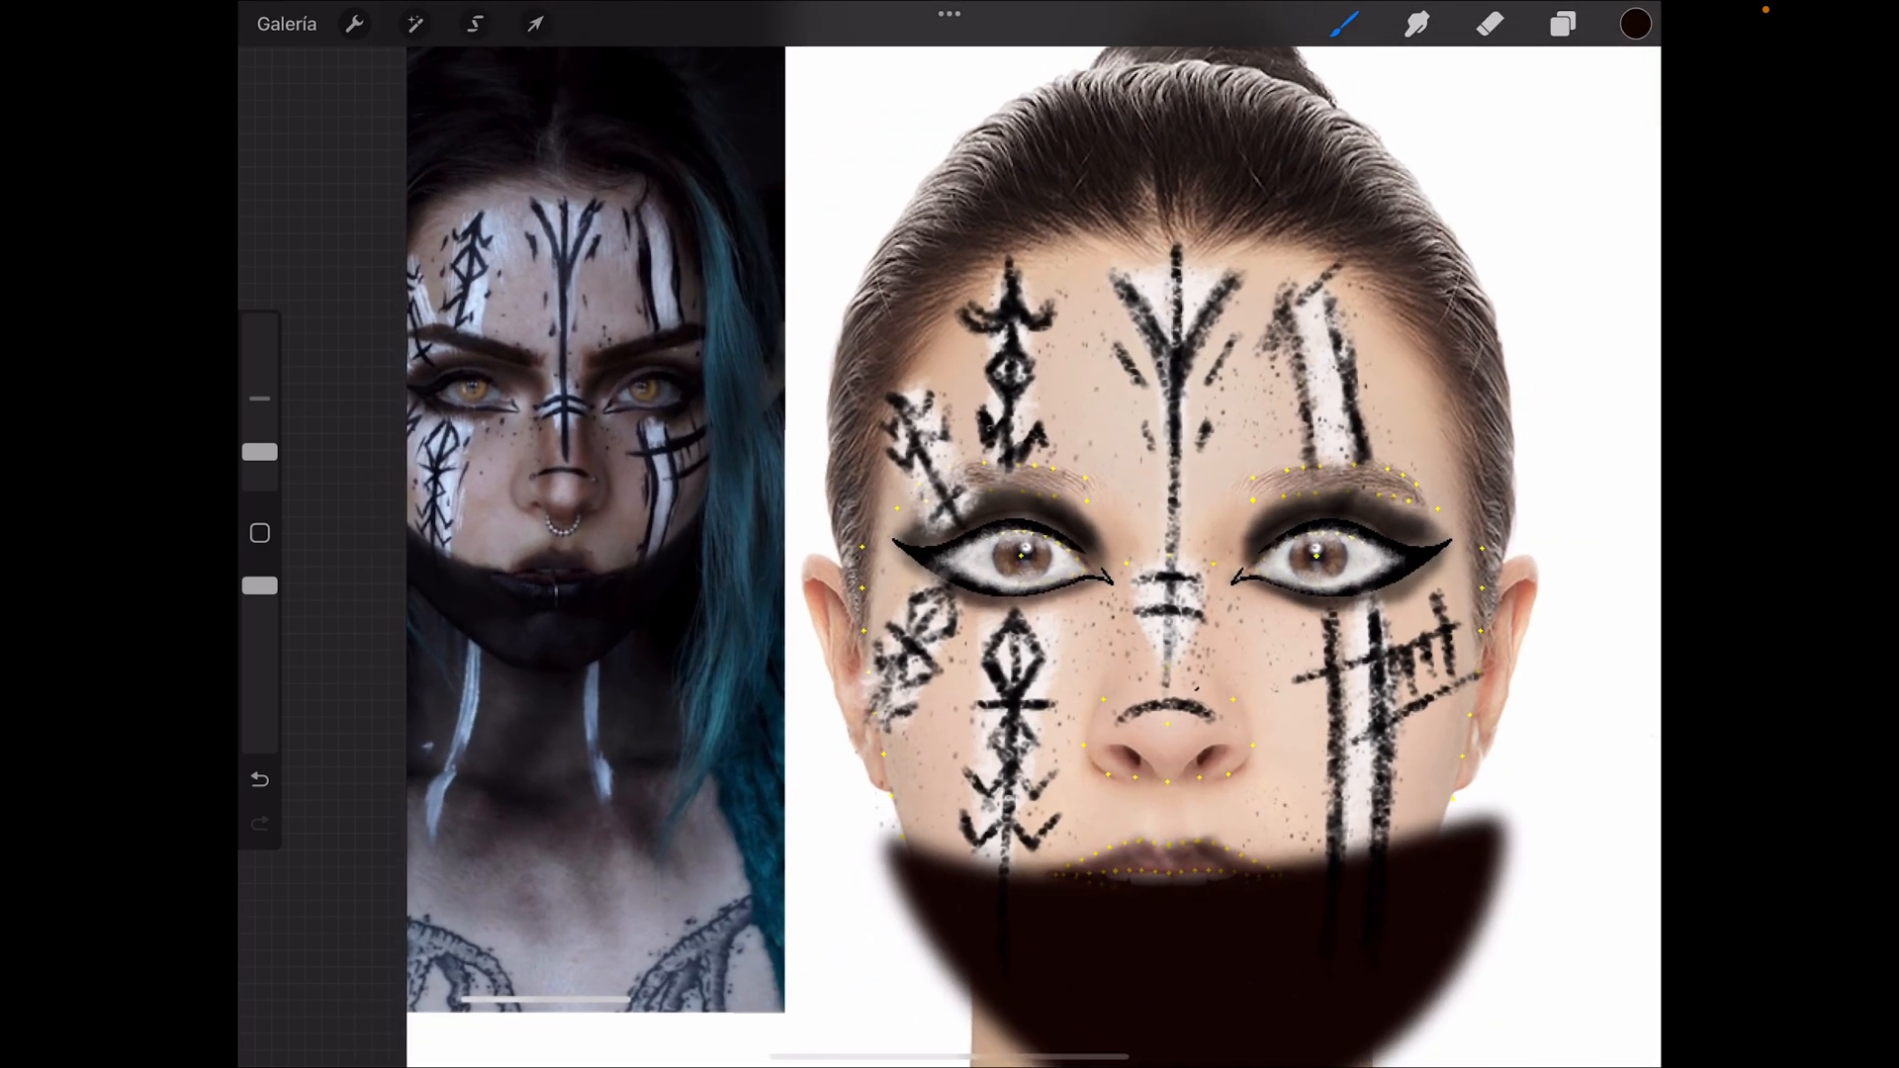
pyautogui.scroll(-5, 922, 547)
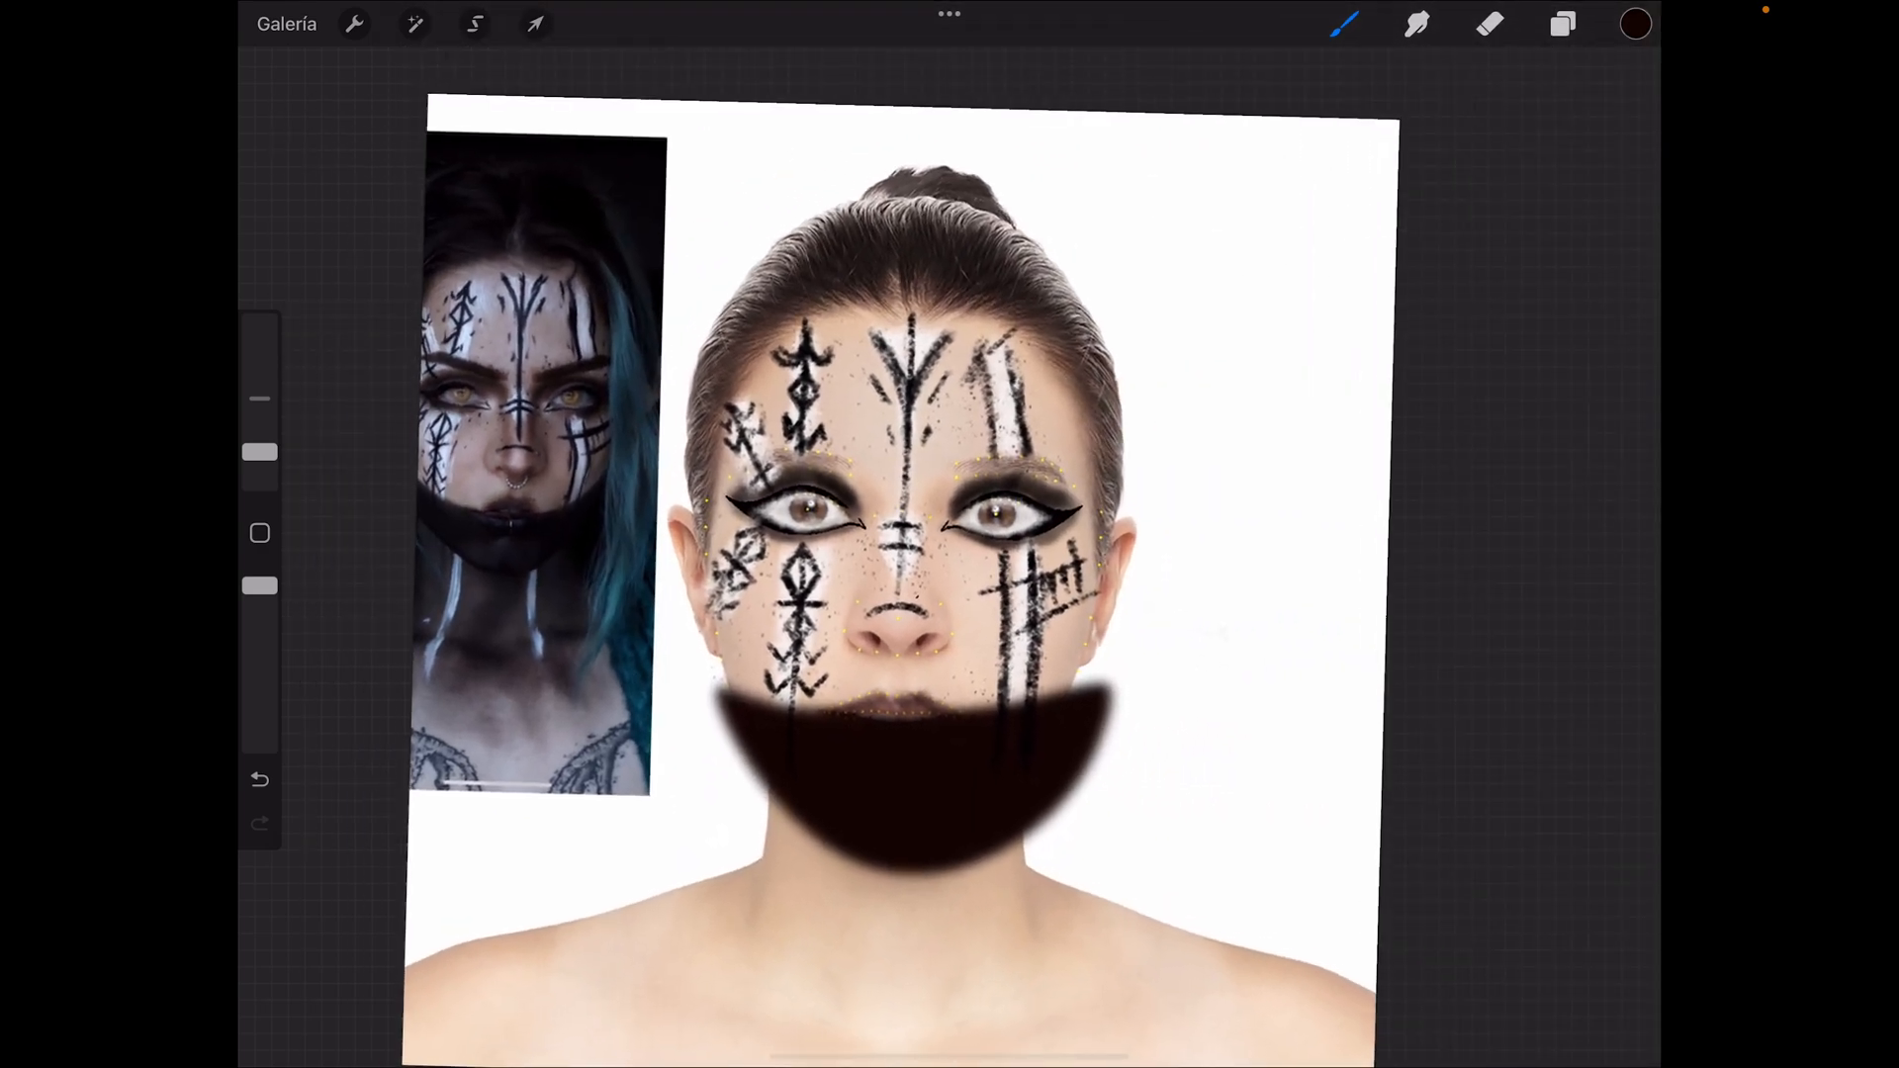
pyautogui.scroll(1, 922, 547)
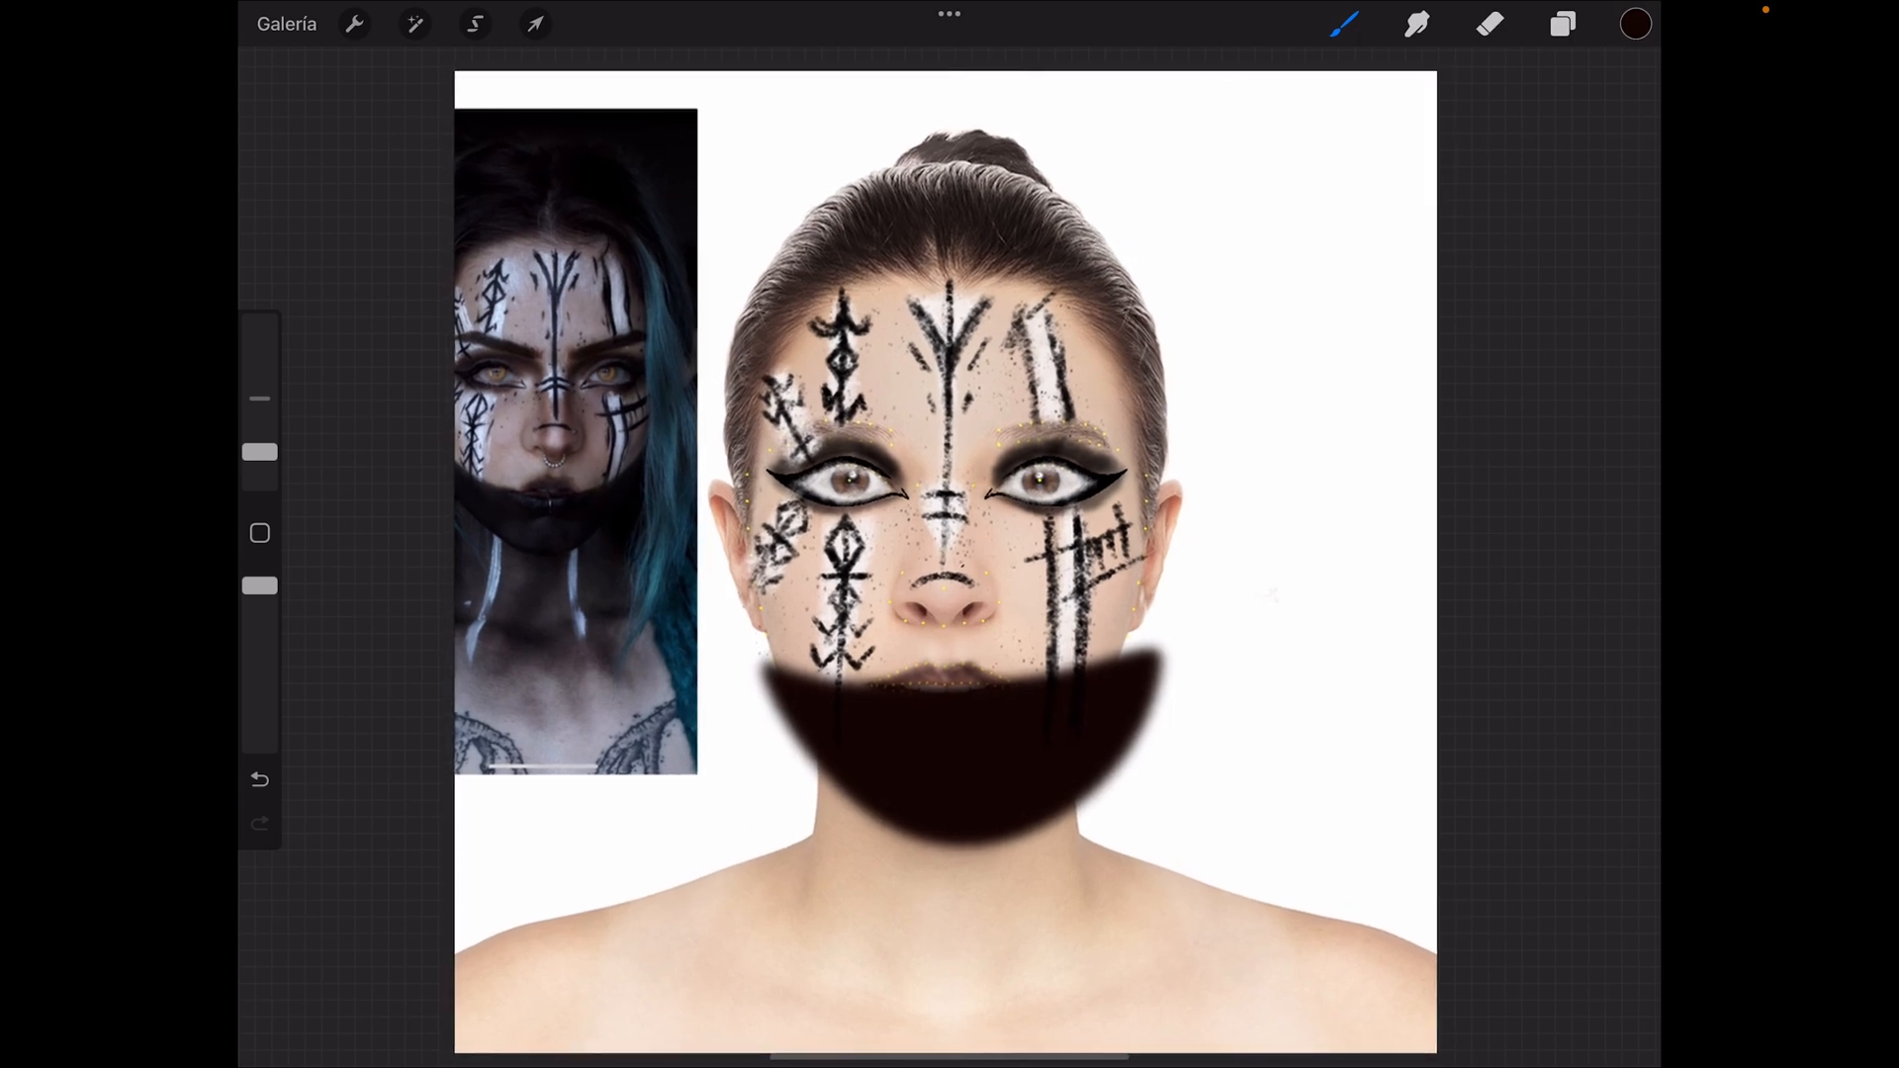
pyautogui.click(285, 23)
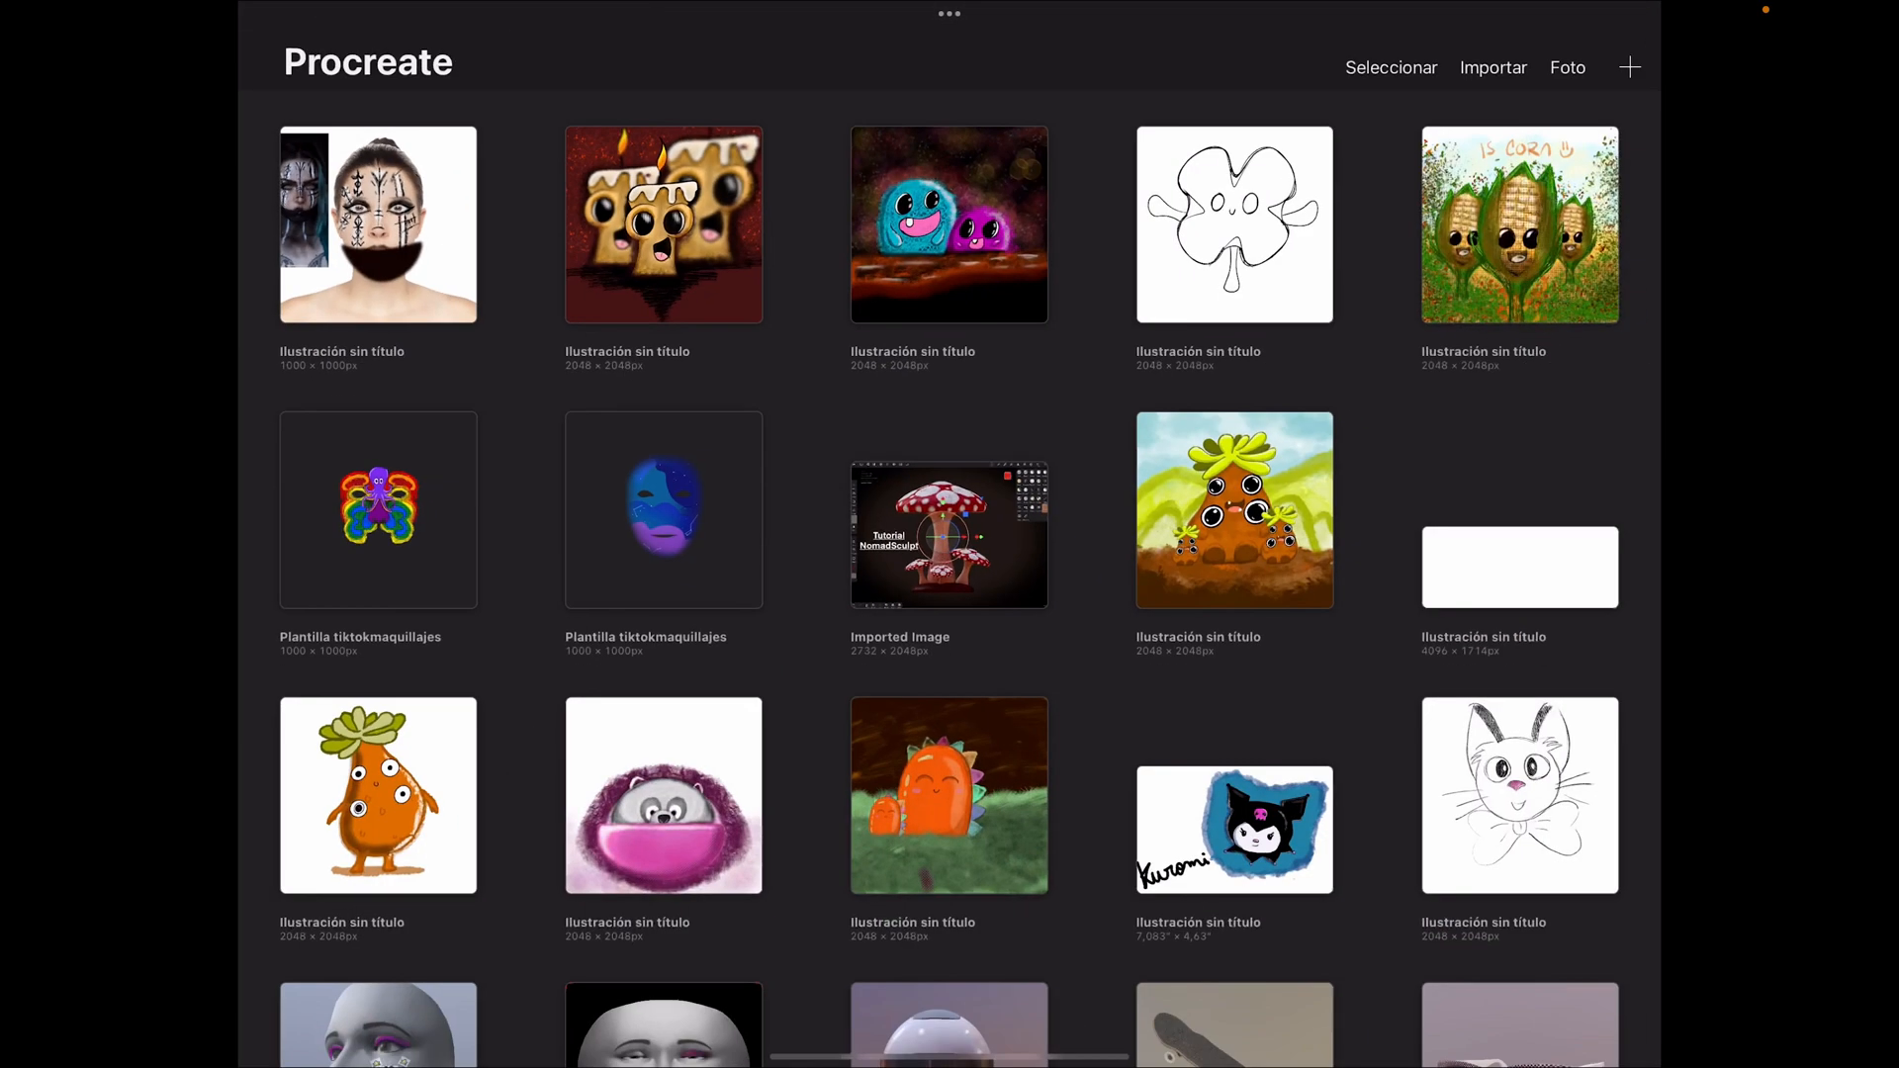
pyautogui.click(378, 224)
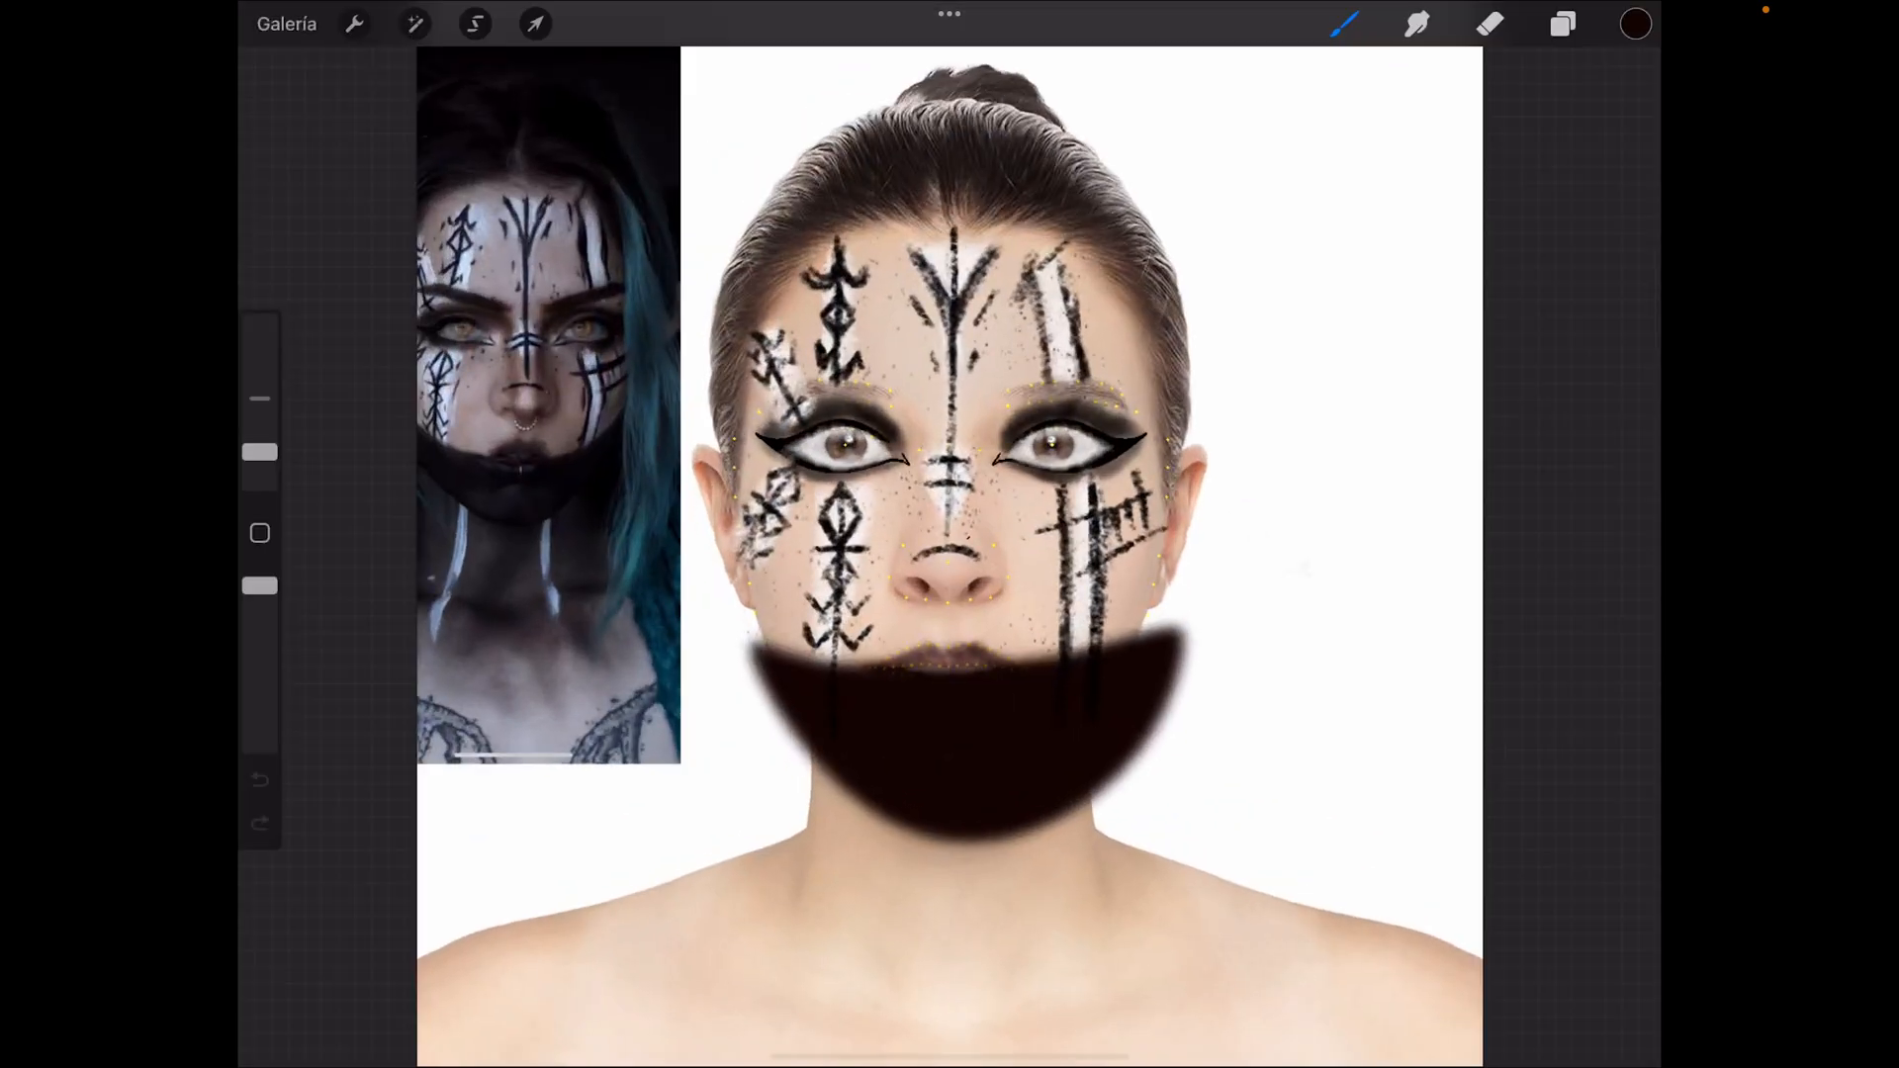
# Step: Hide the rune, speckle, dark jaw and white stripe layers (Capa 14, 8, 6 and 5), keeping the reference photo visible
pyautogui.click(1562, 24)
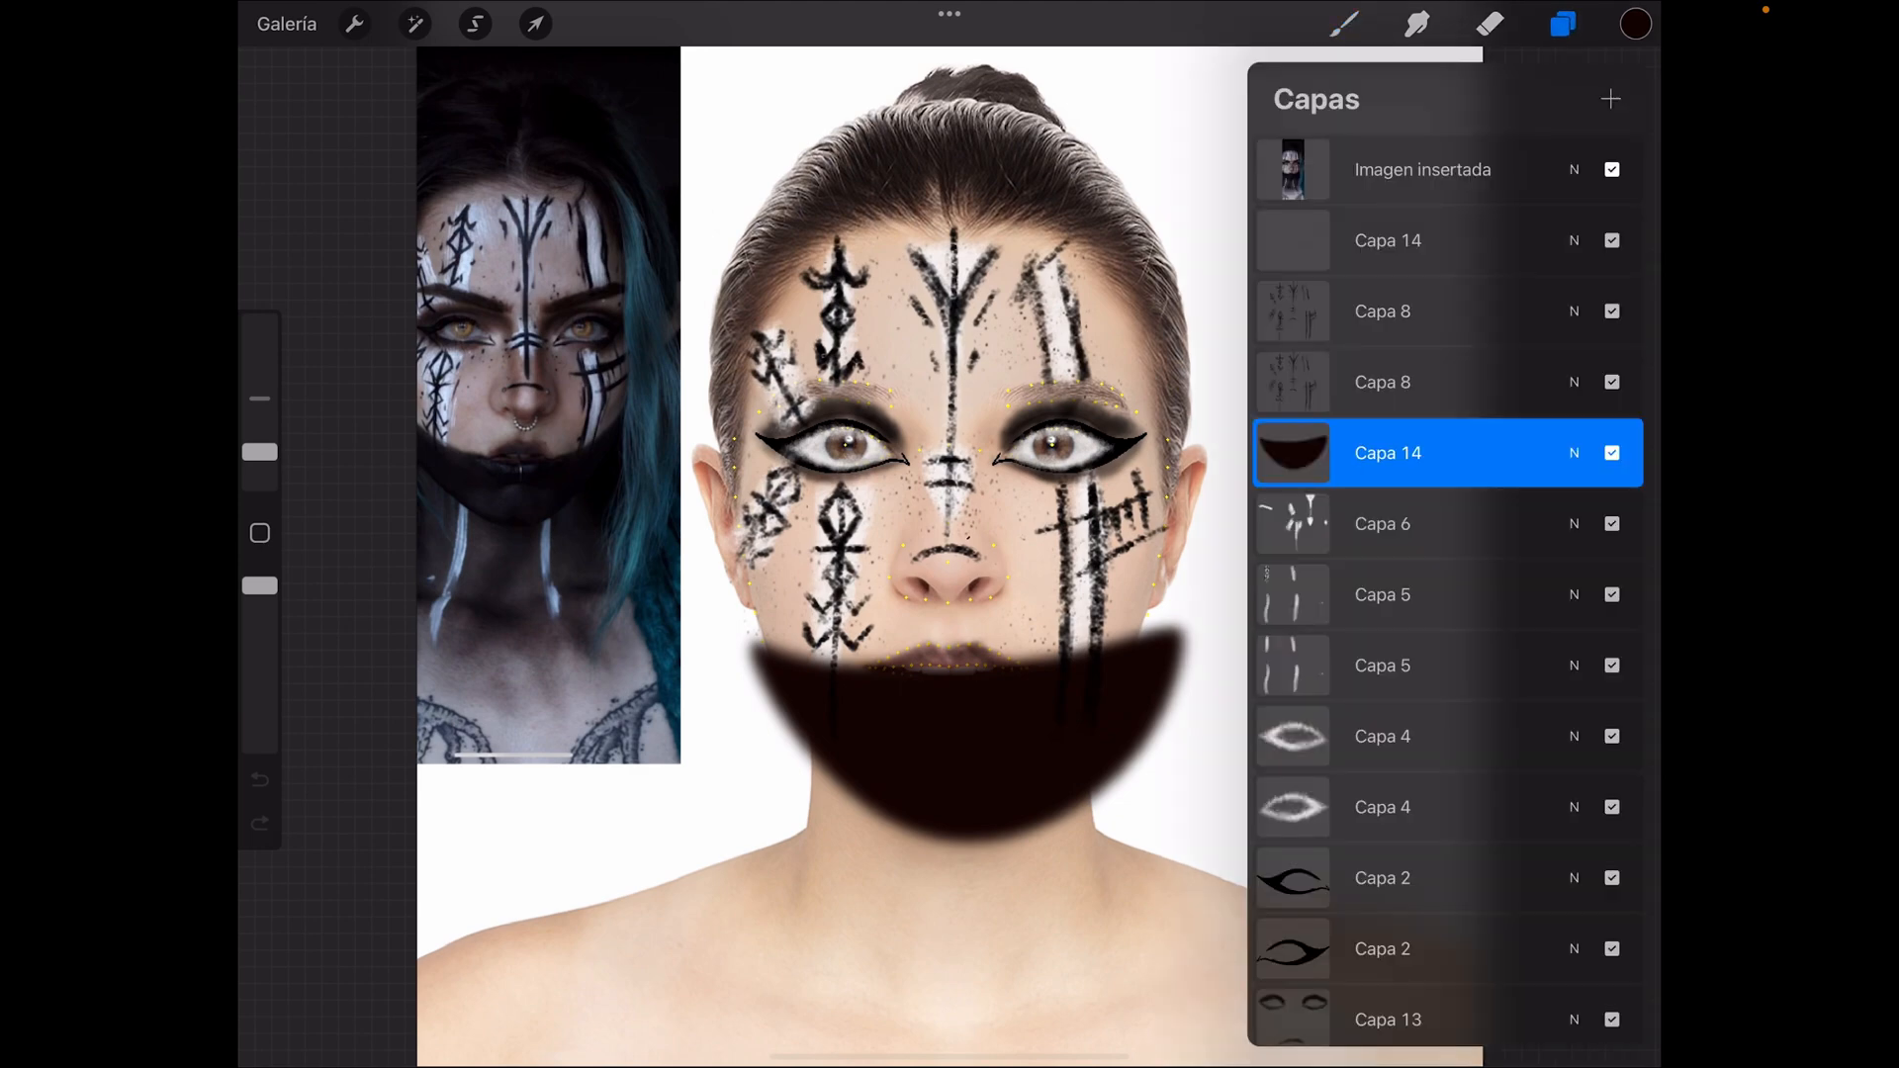
pyautogui.click(1612, 170)
pyautogui.click(1612, 169)
pyautogui.click(1612, 240)
pyautogui.click(1612, 312)
pyautogui.click(1612, 382)
pyautogui.click(1612, 453)
pyautogui.click(1612, 523)
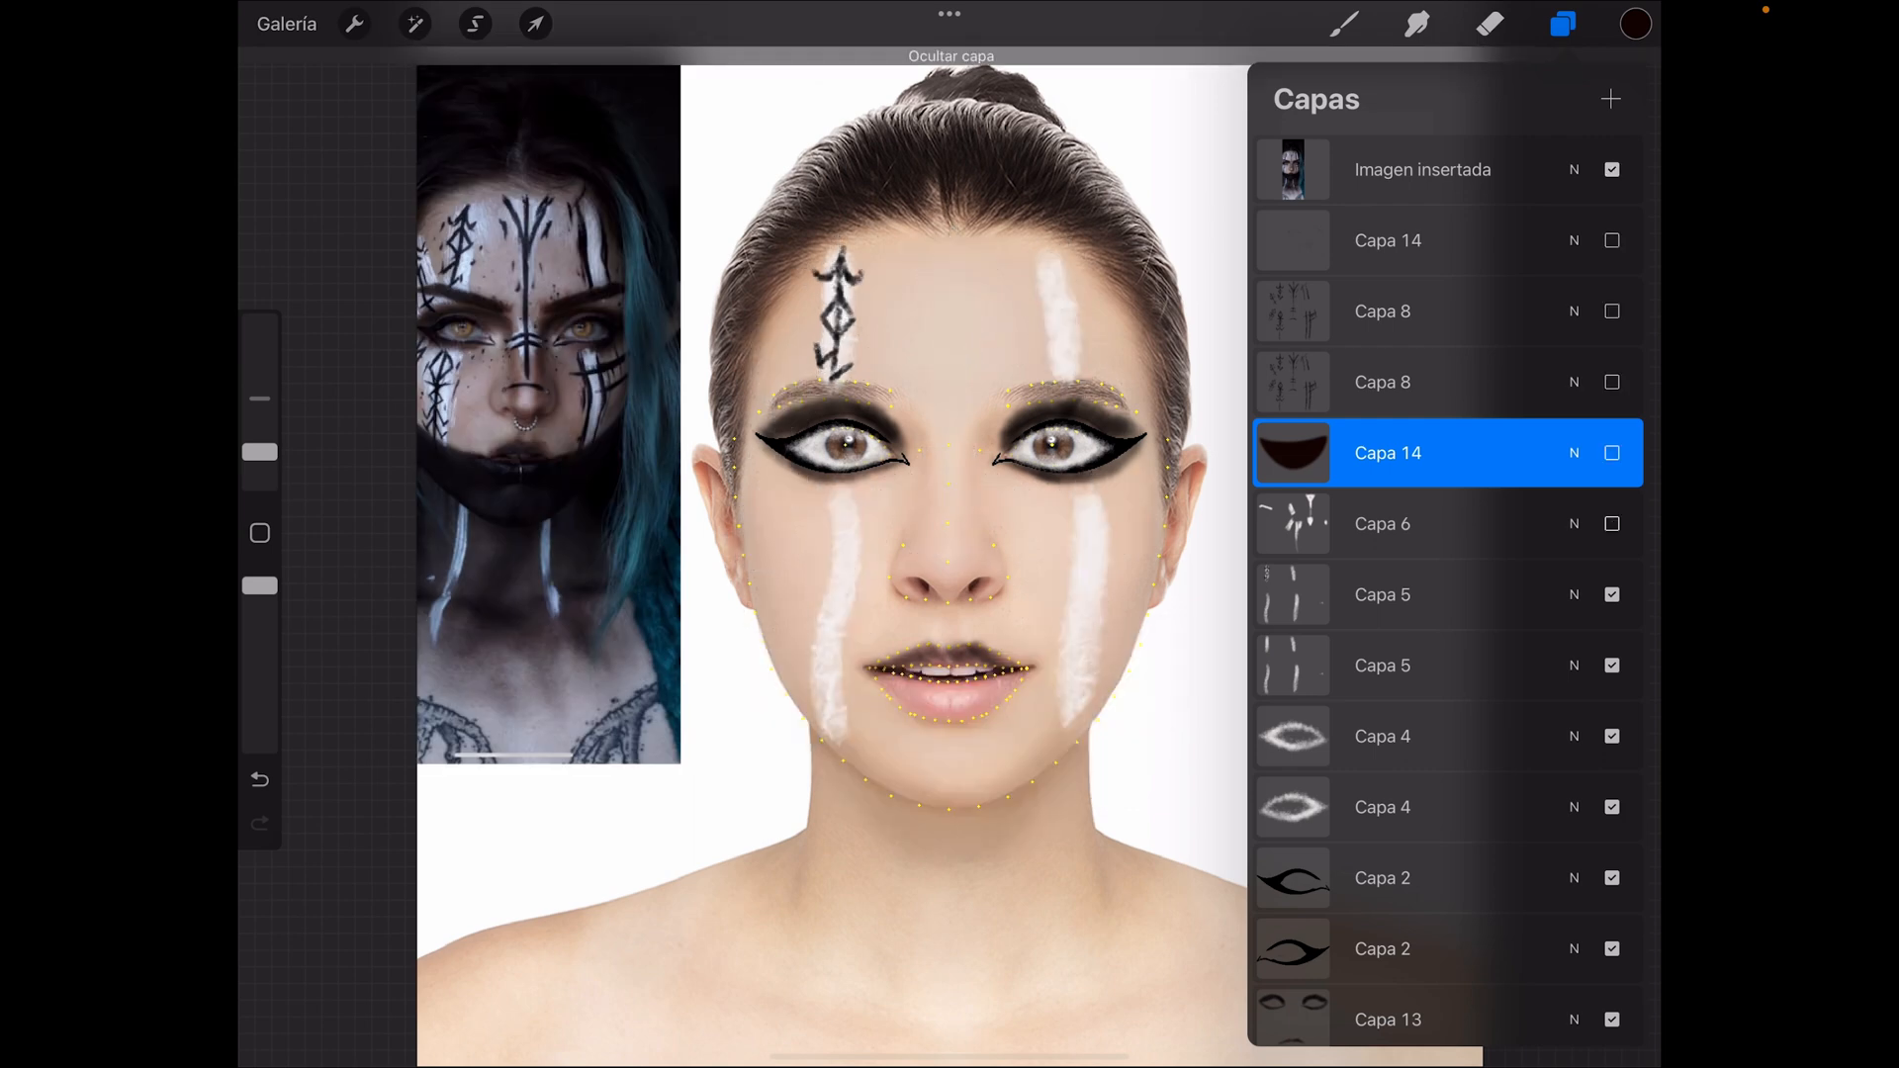
pyautogui.click(1612, 594)
pyautogui.click(1612, 665)
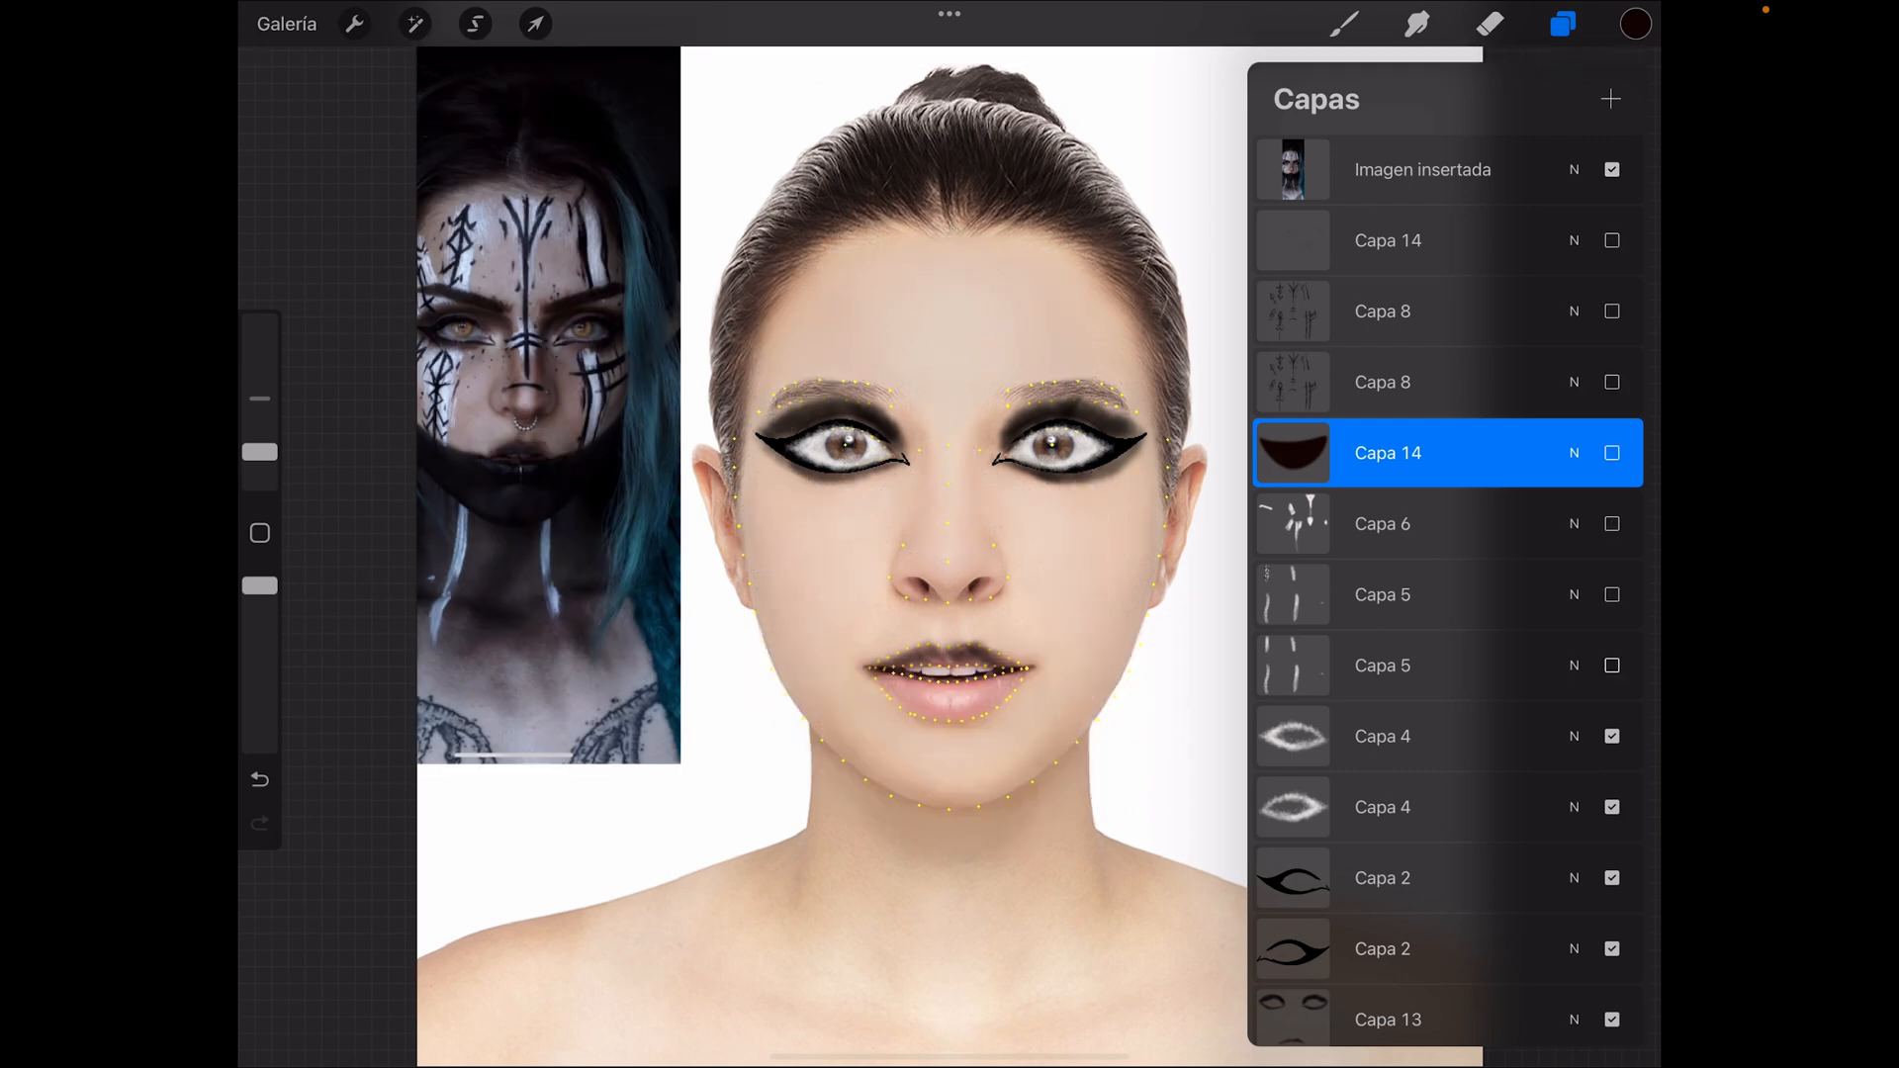
# Step: Hide the eye makeup and shading layers: both Capa 4, both Capa 2, and Capa 13
pyautogui.click(1612, 736)
pyautogui.click(1612, 807)
pyautogui.click(1612, 878)
pyautogui.scroll(-2, 1444, 593)
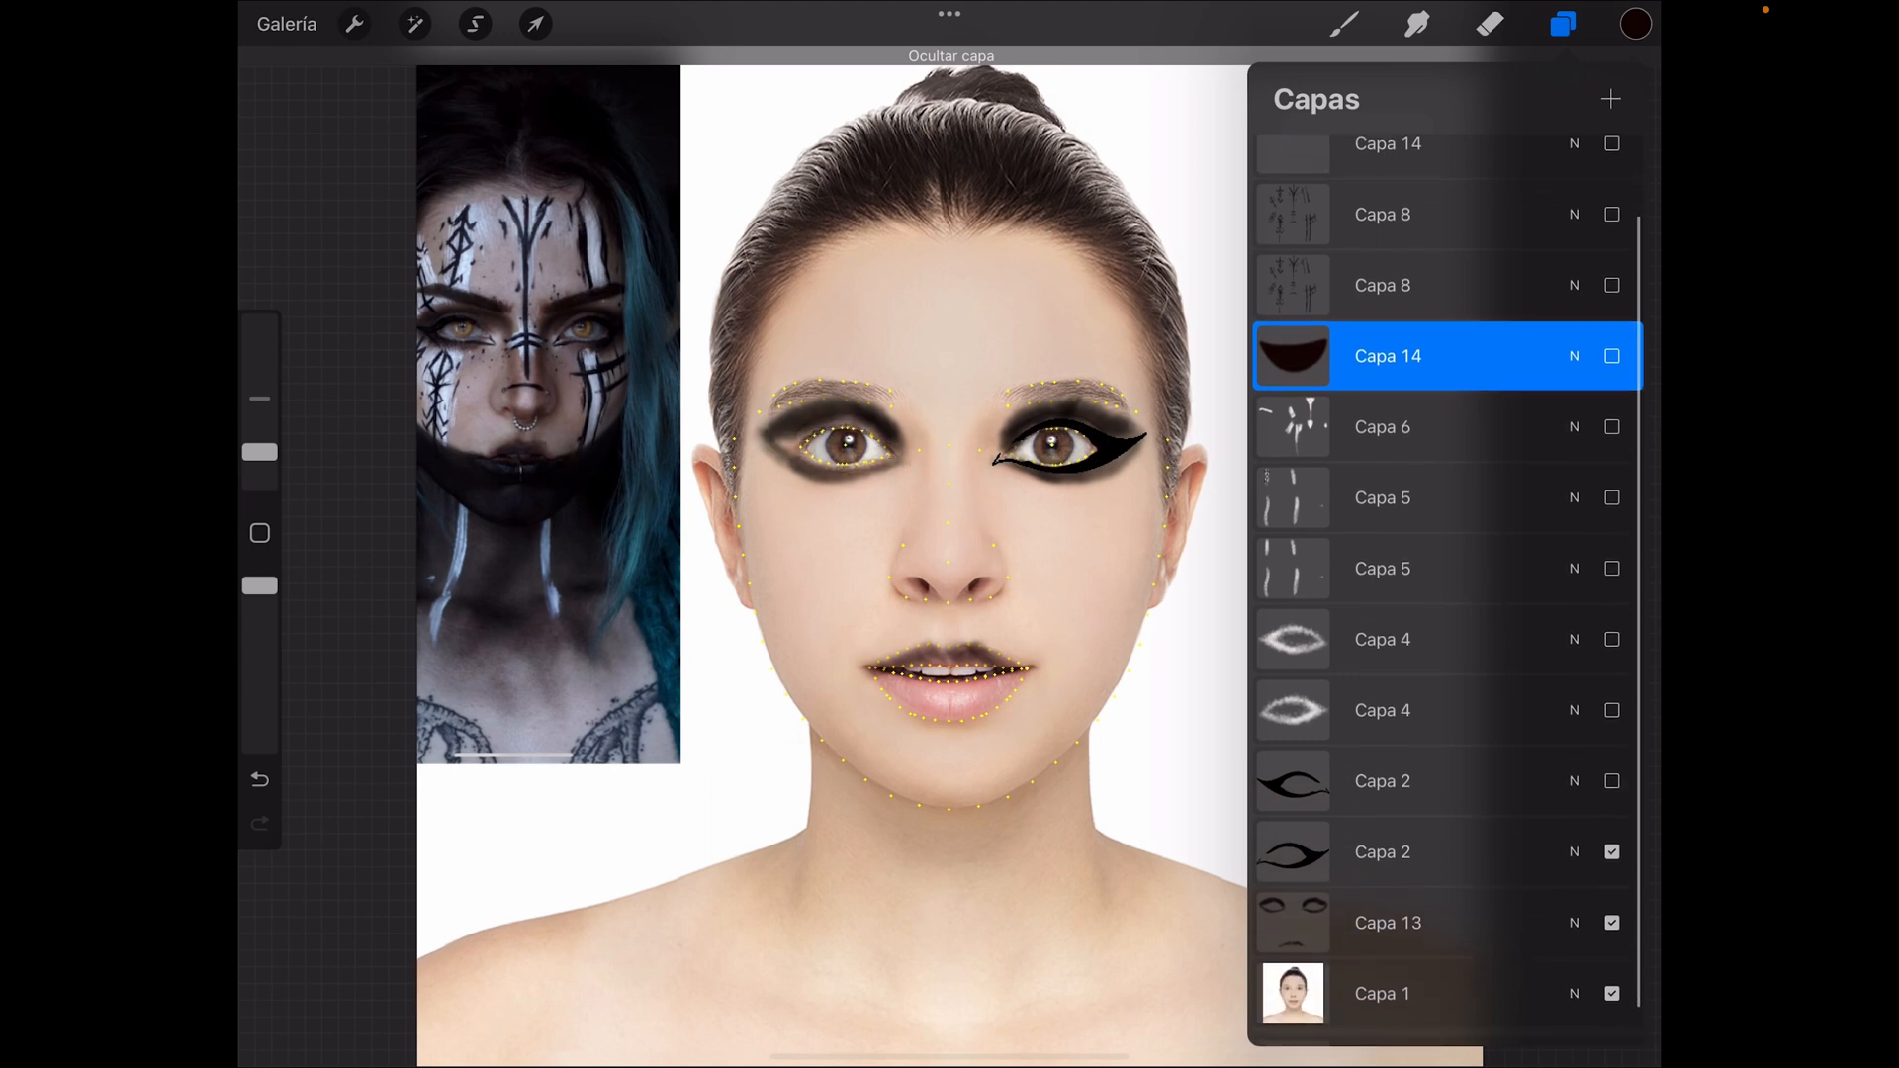
pyautogui.click(1612, 843)
pyautogui.click(1612, 915)
pyautogui.scroll(-1, 1444, 593)
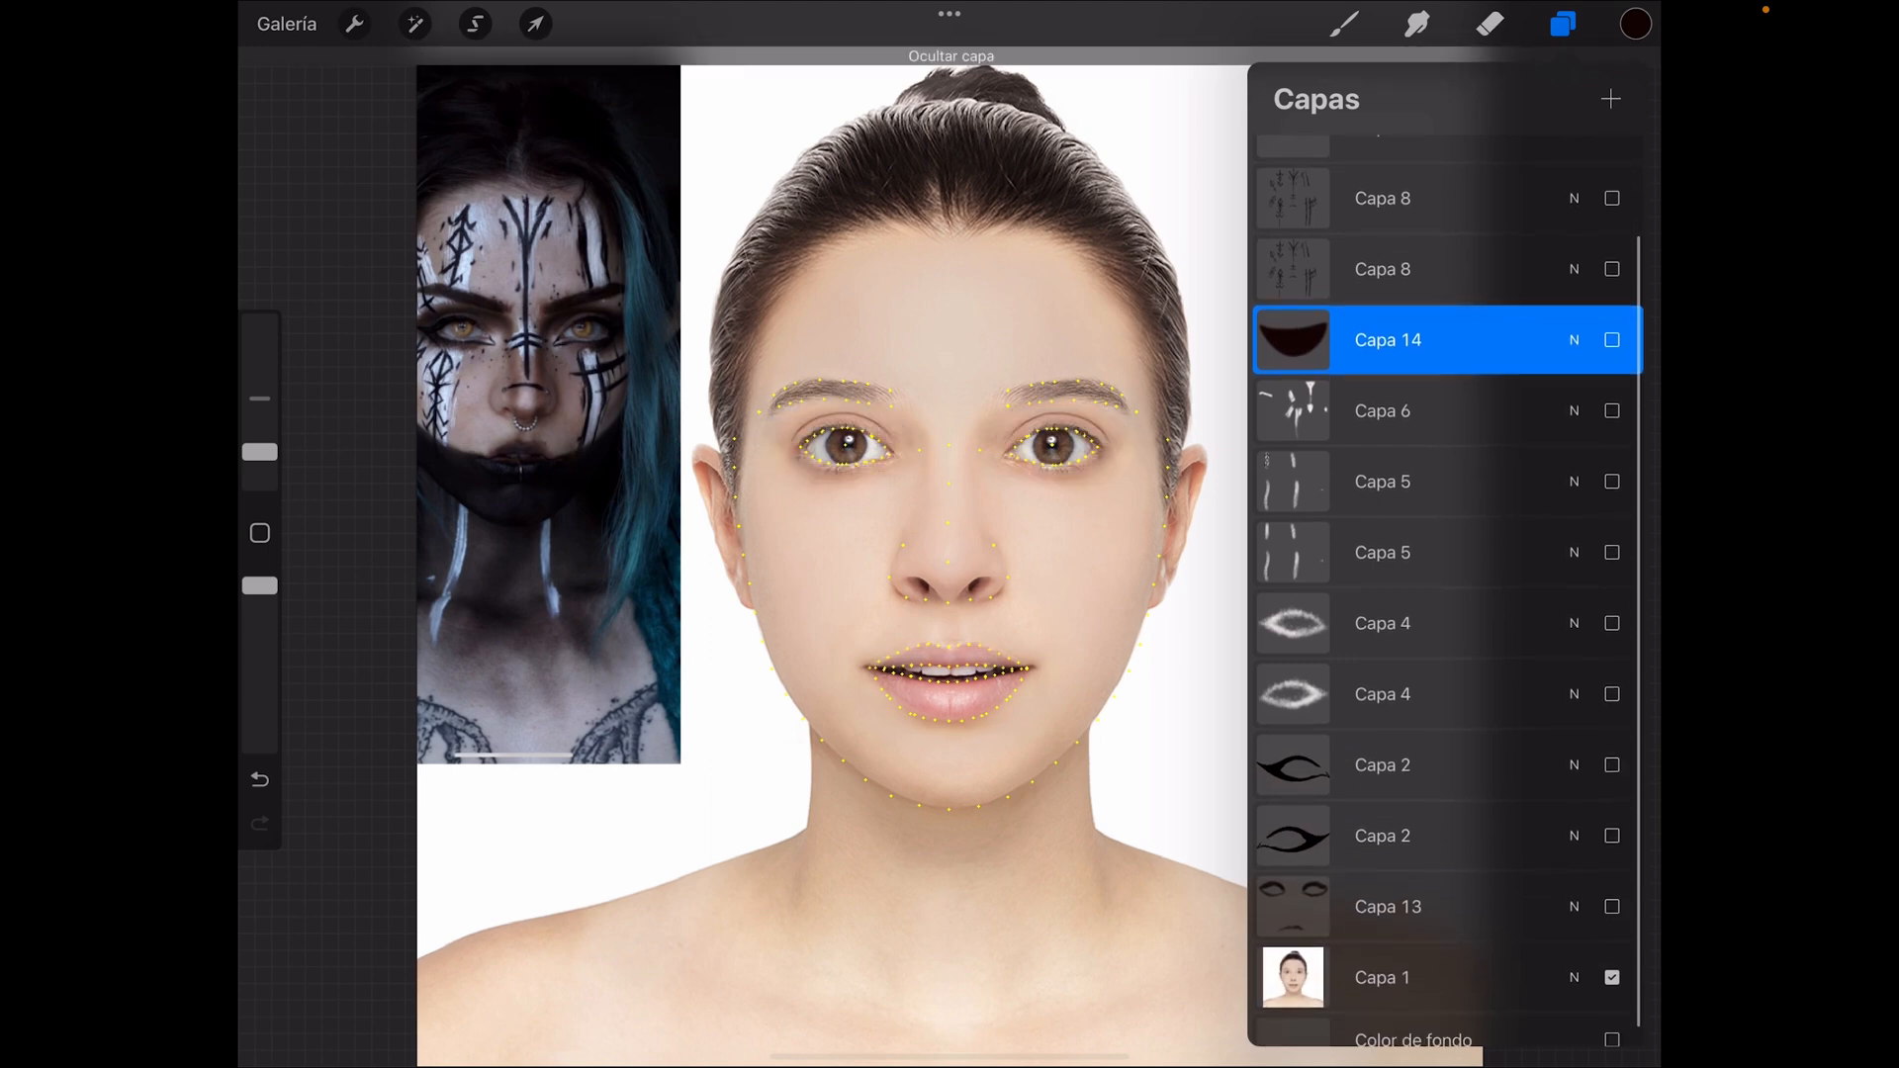
# Step: Select the empty Capa 14 layer below the reference photo and add a new layer above it
pyautogui.scroll(-3, 840, 553)
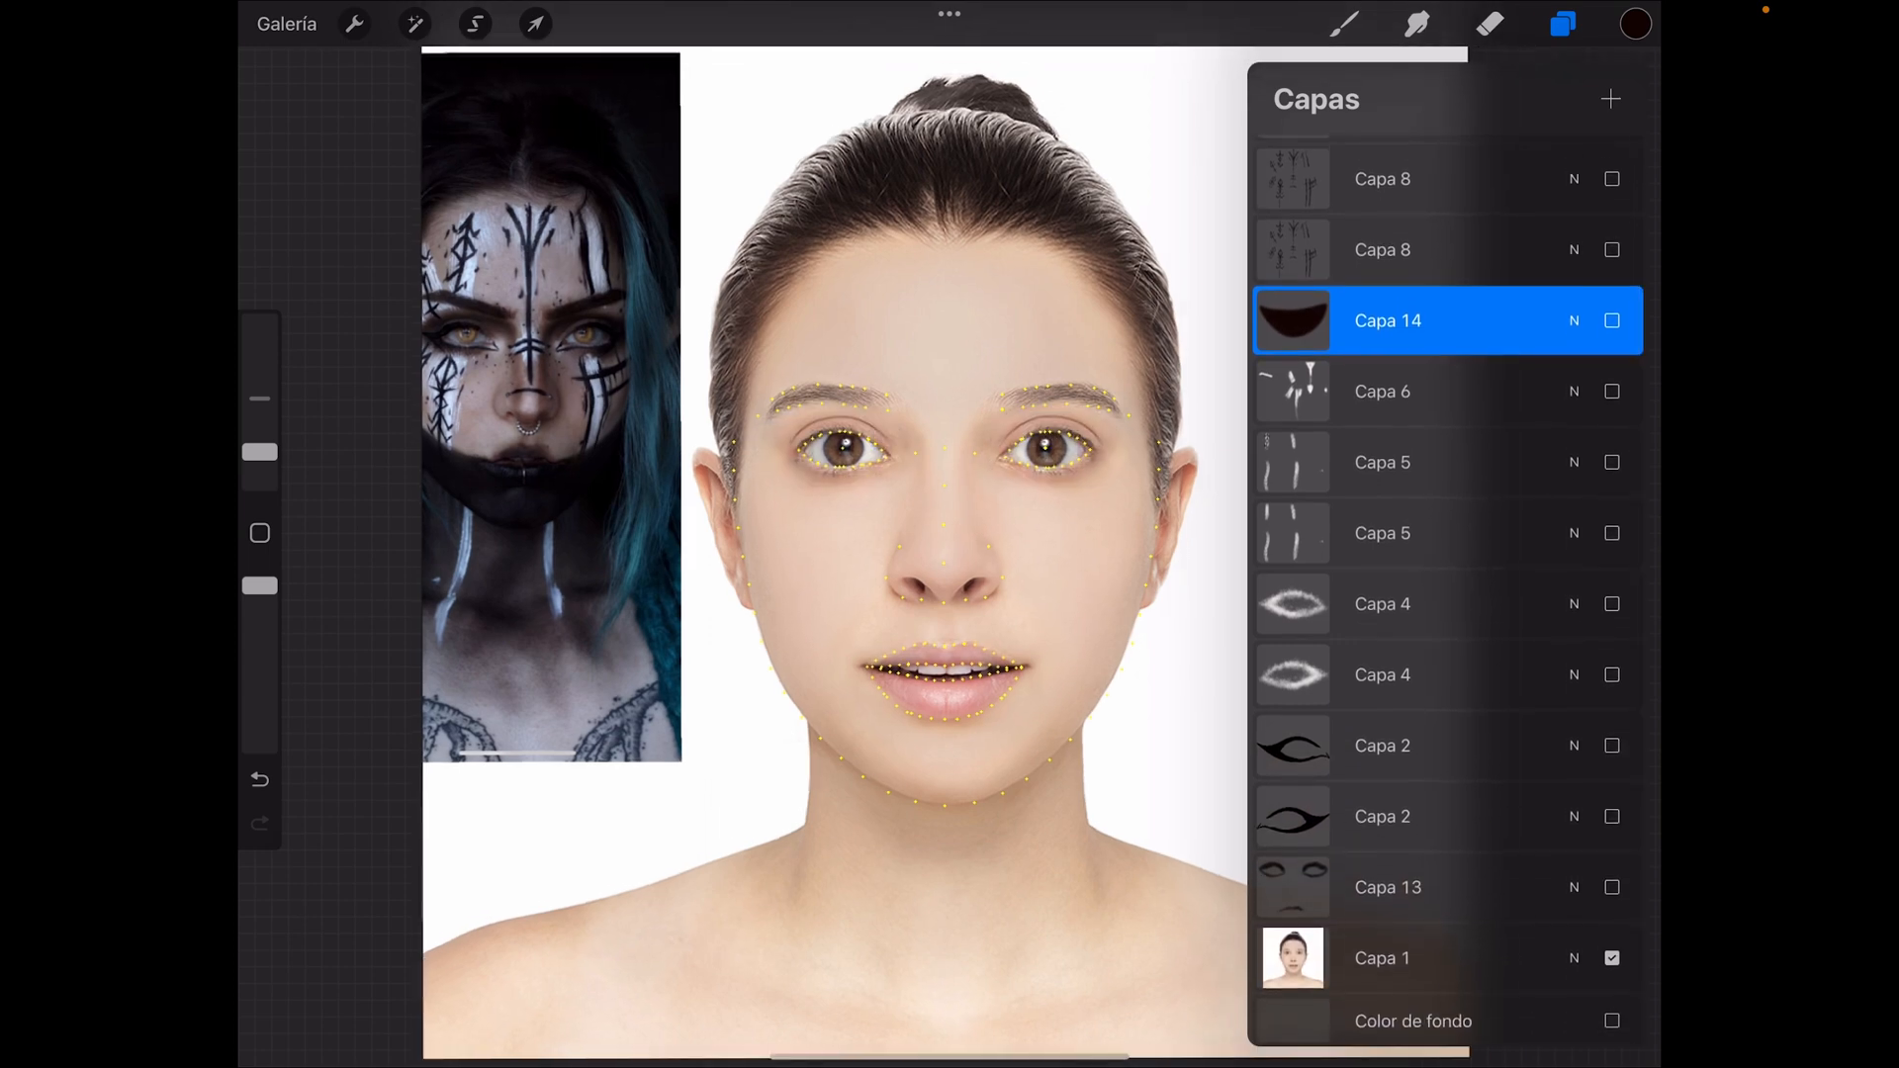
pyautogui.scroll(3, 840, 553)
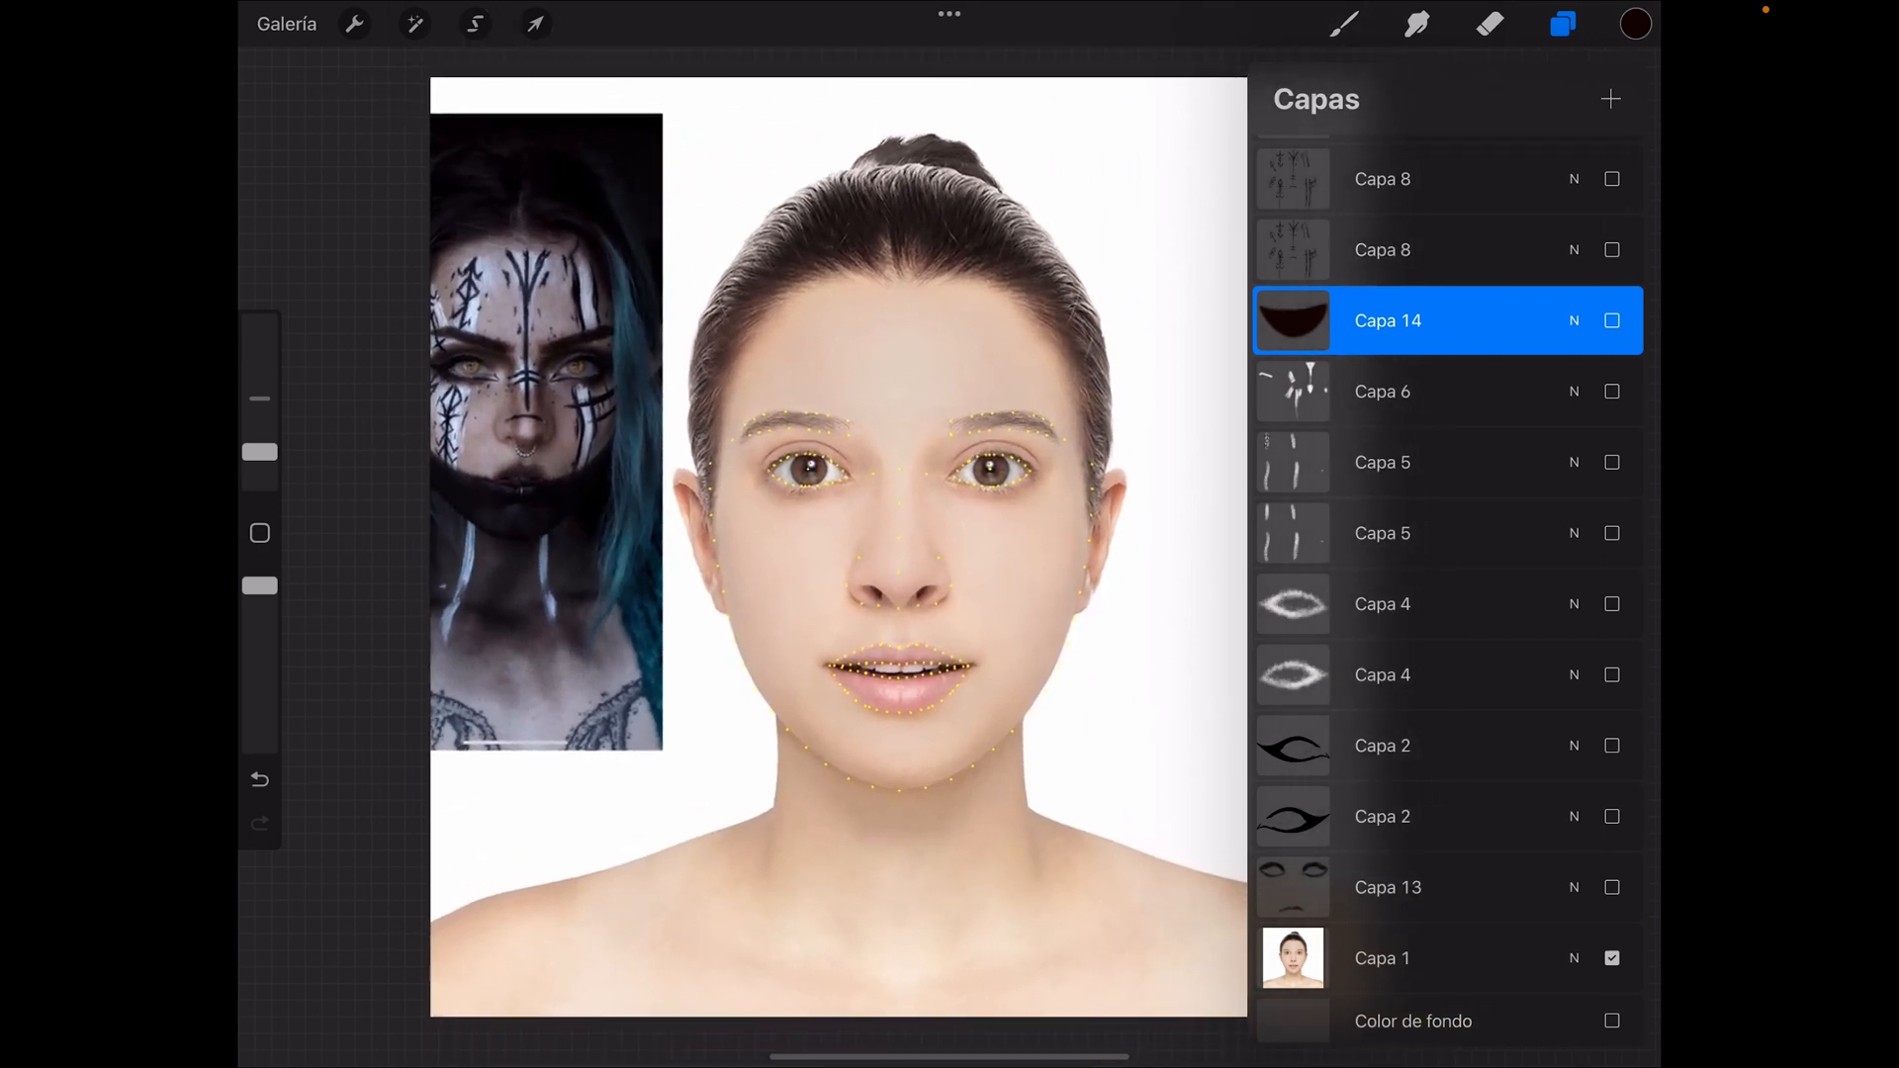
pyautogui.scroll(3, 841, 554)
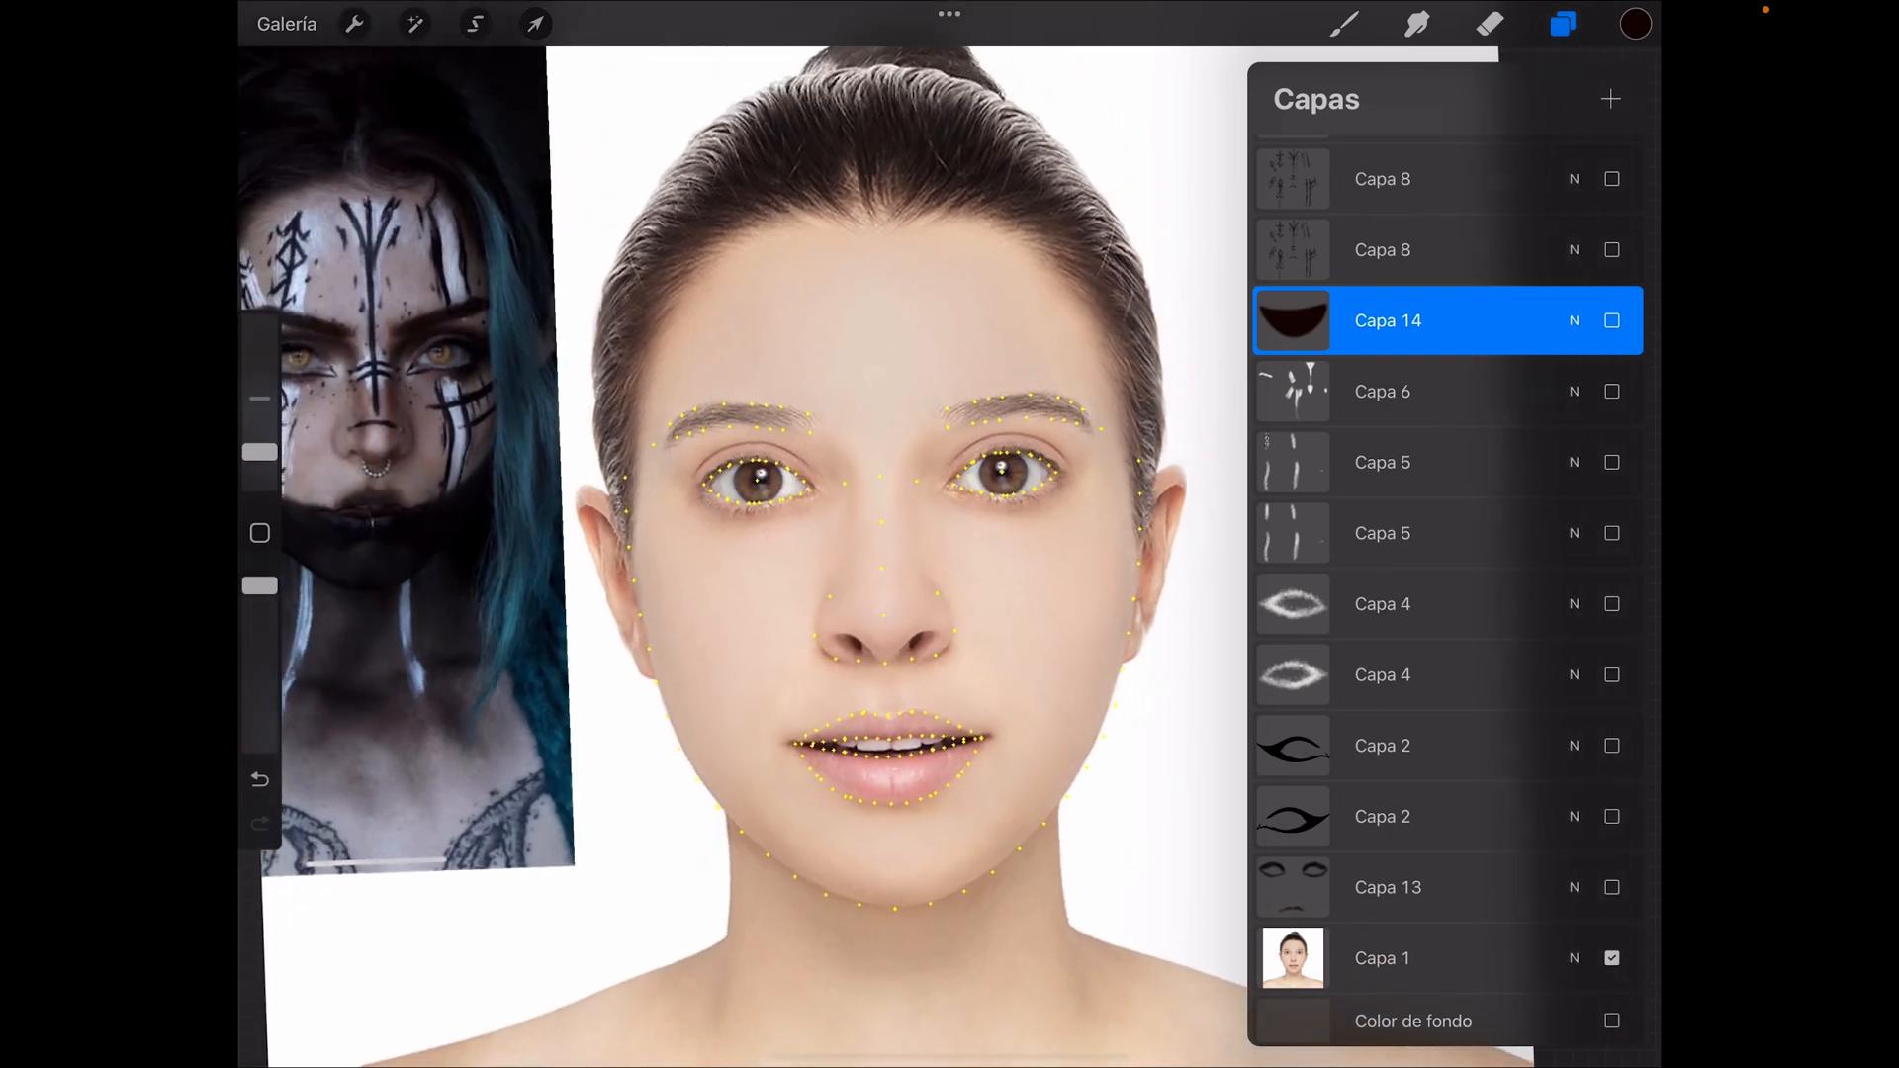
pyautogui.scroll(1, 841, 553)
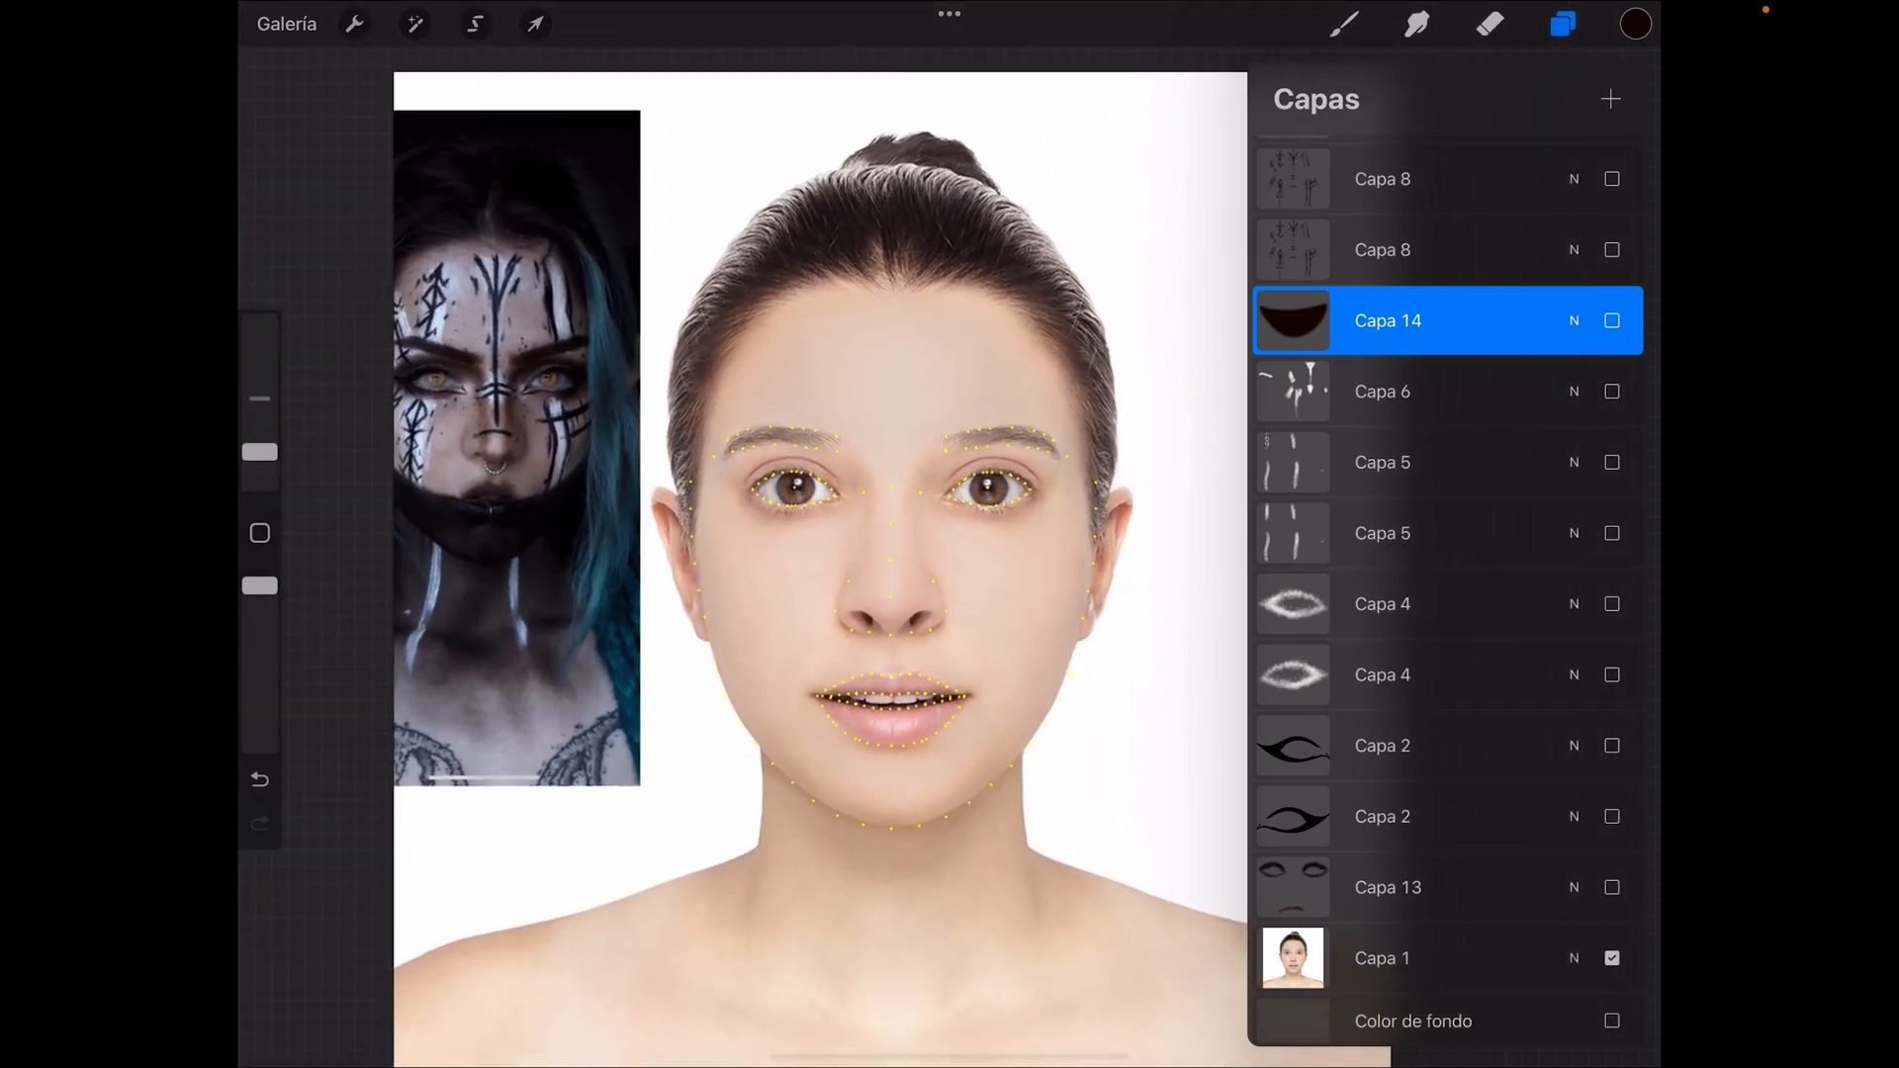
pyautogui.scroll(2, 1444, 593)
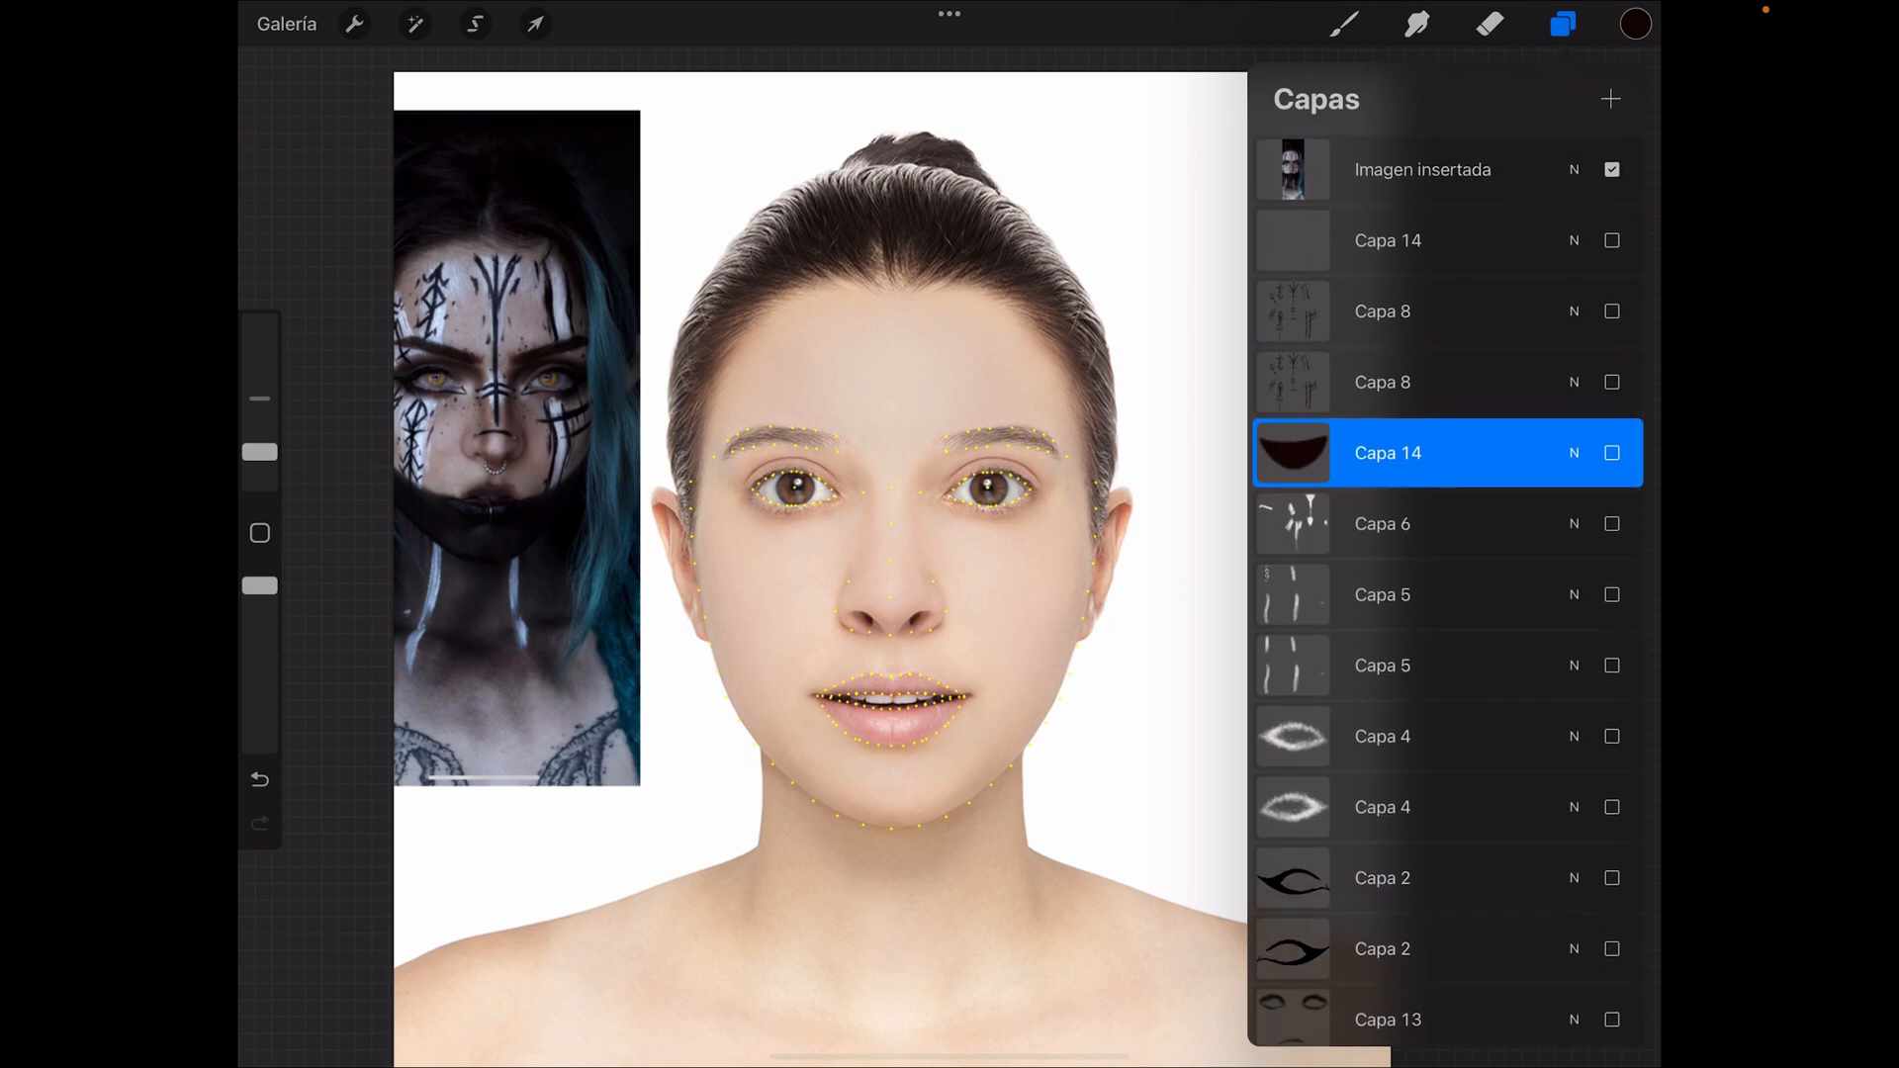
pyautogui.click(1424, 240)
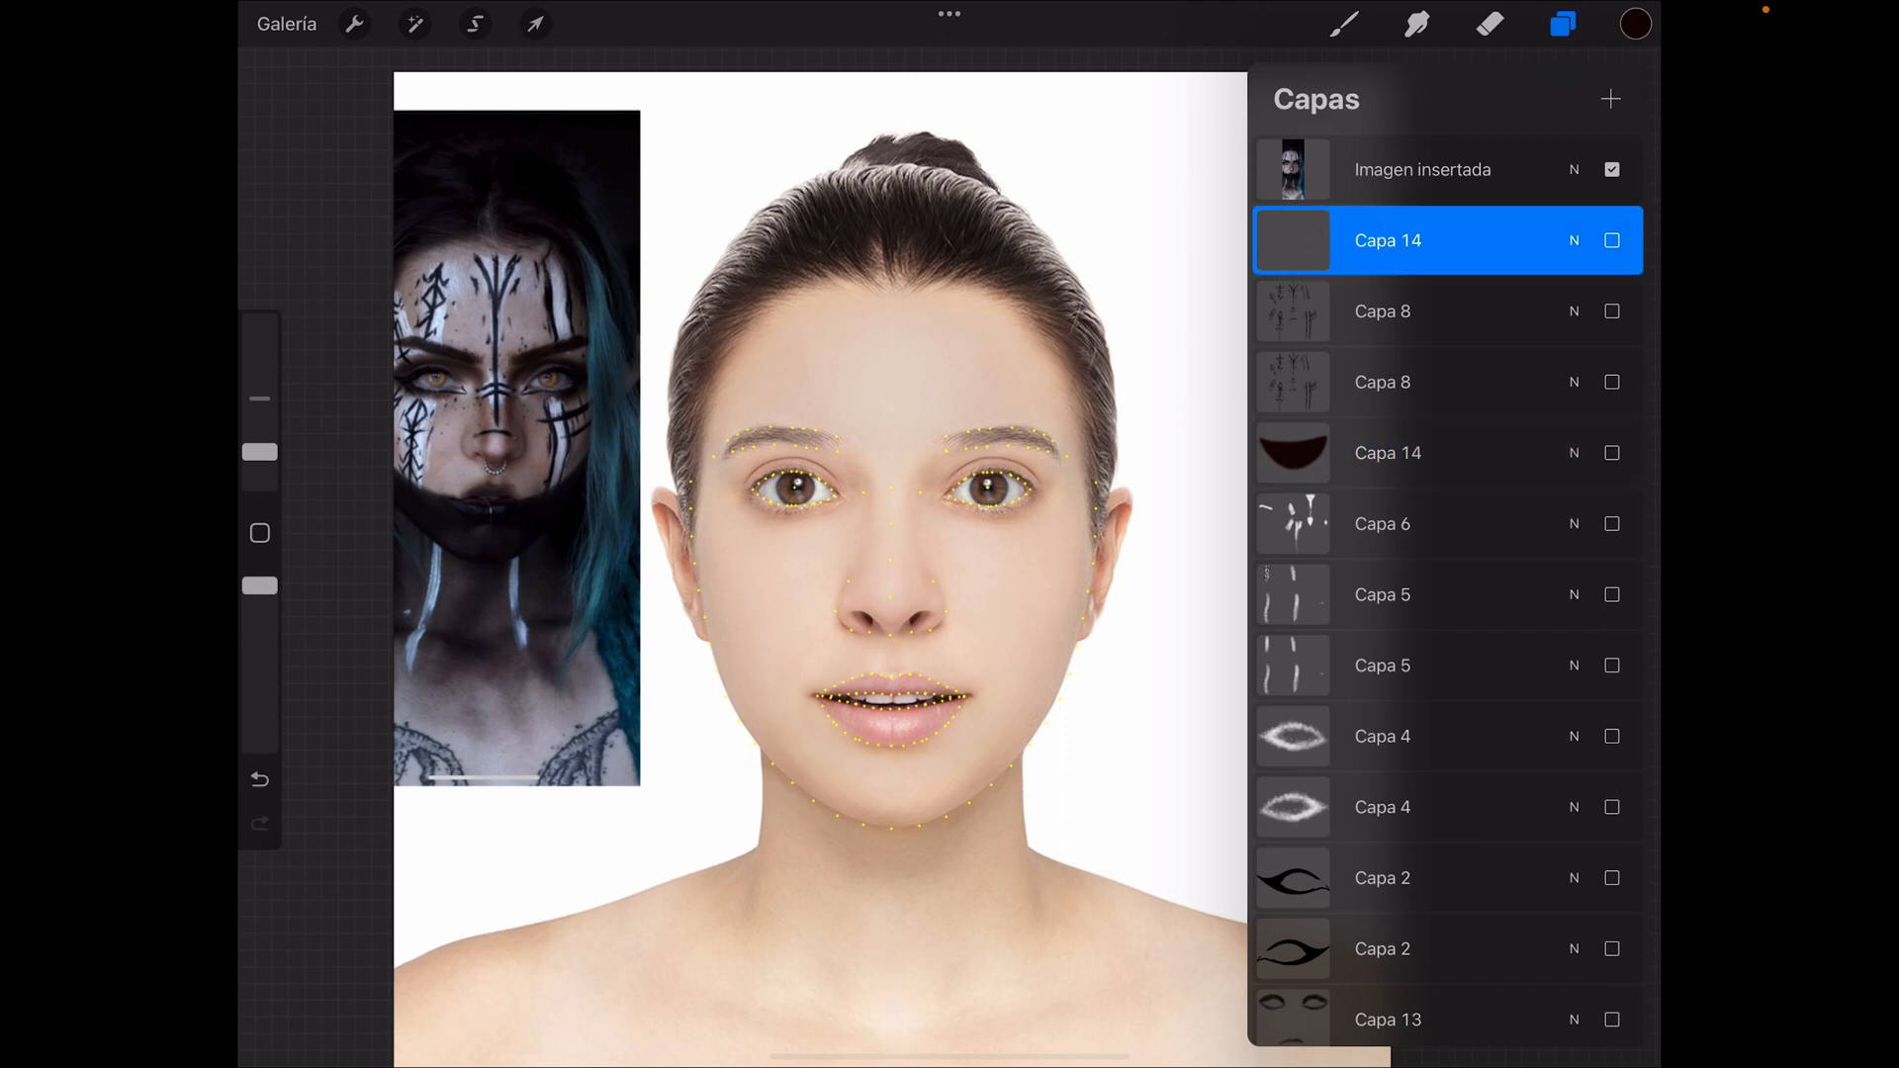
pyautogui.click(1611, 99)
# Step: Paint dark speckles over the forehead, cheeks and chin with the Nieve rodada brush
pyautogui.click(1343, 24)
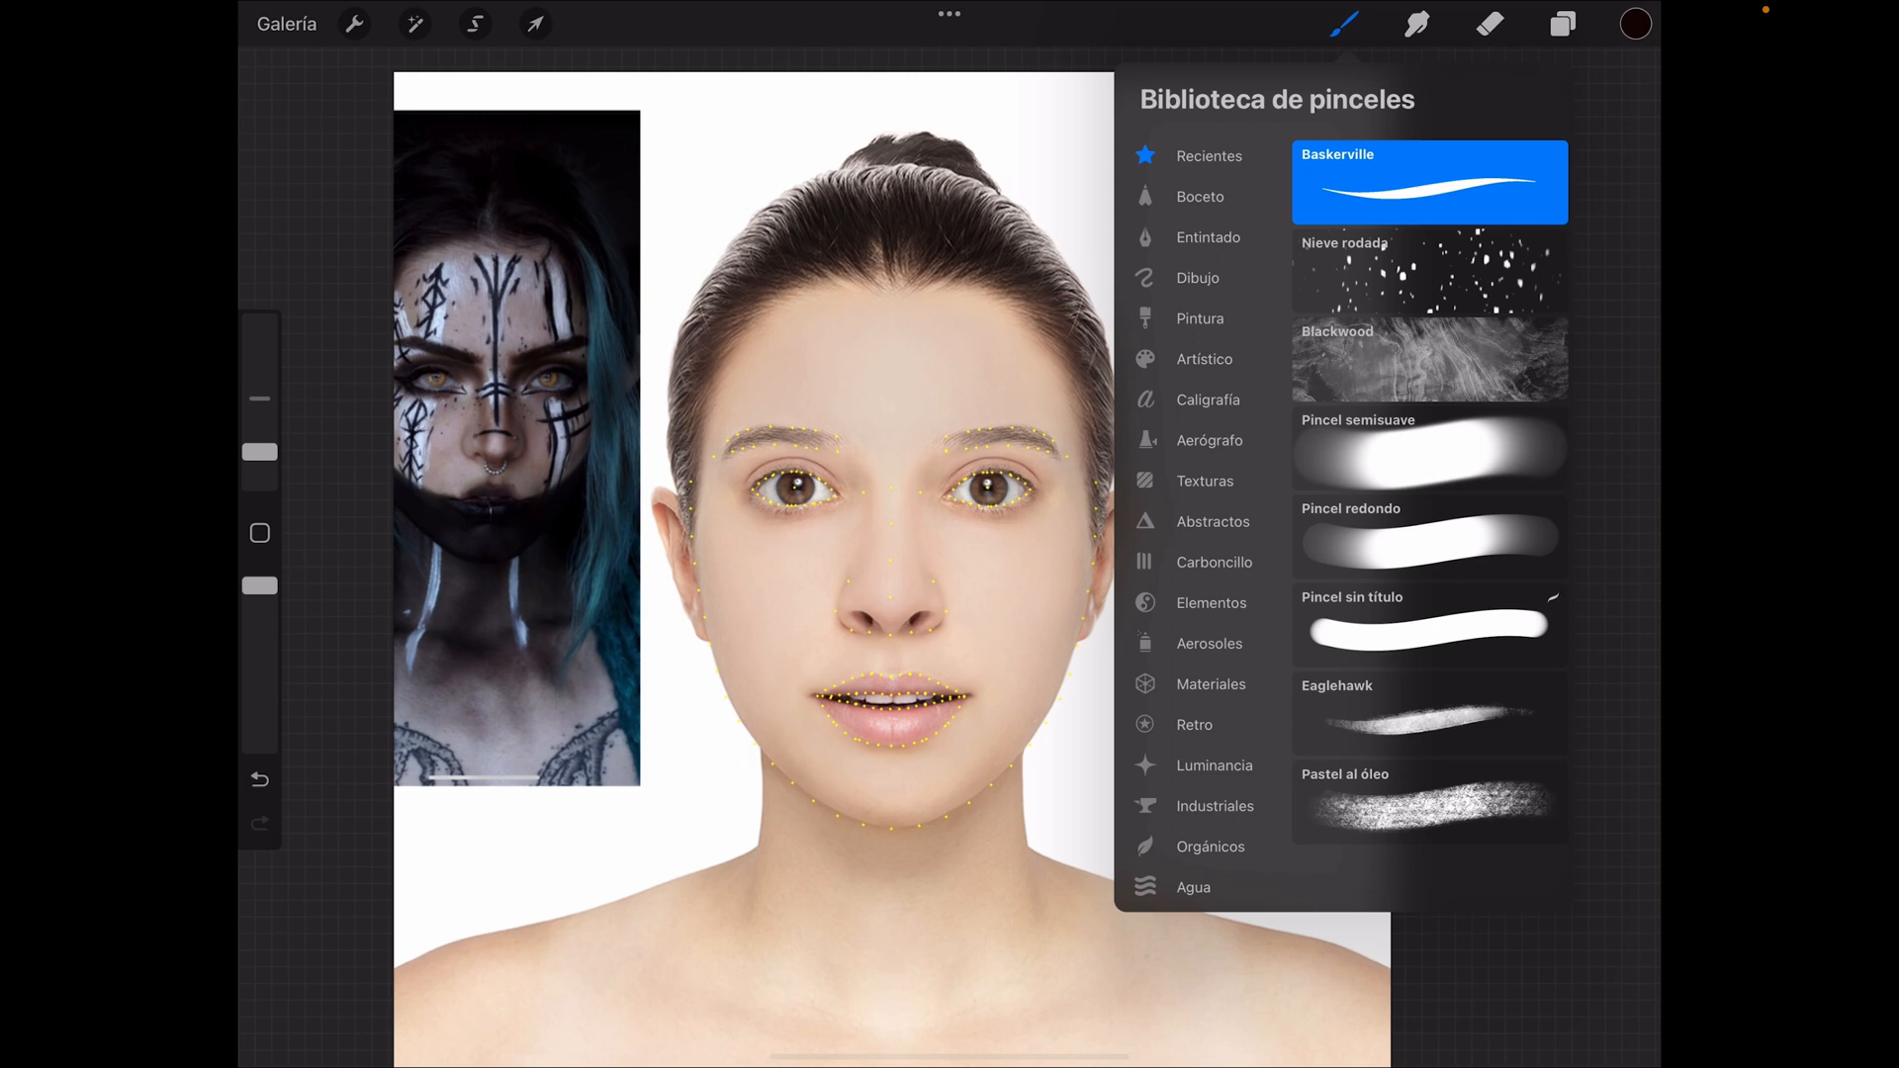
pyautogui.scroll(2, 1196, 515)
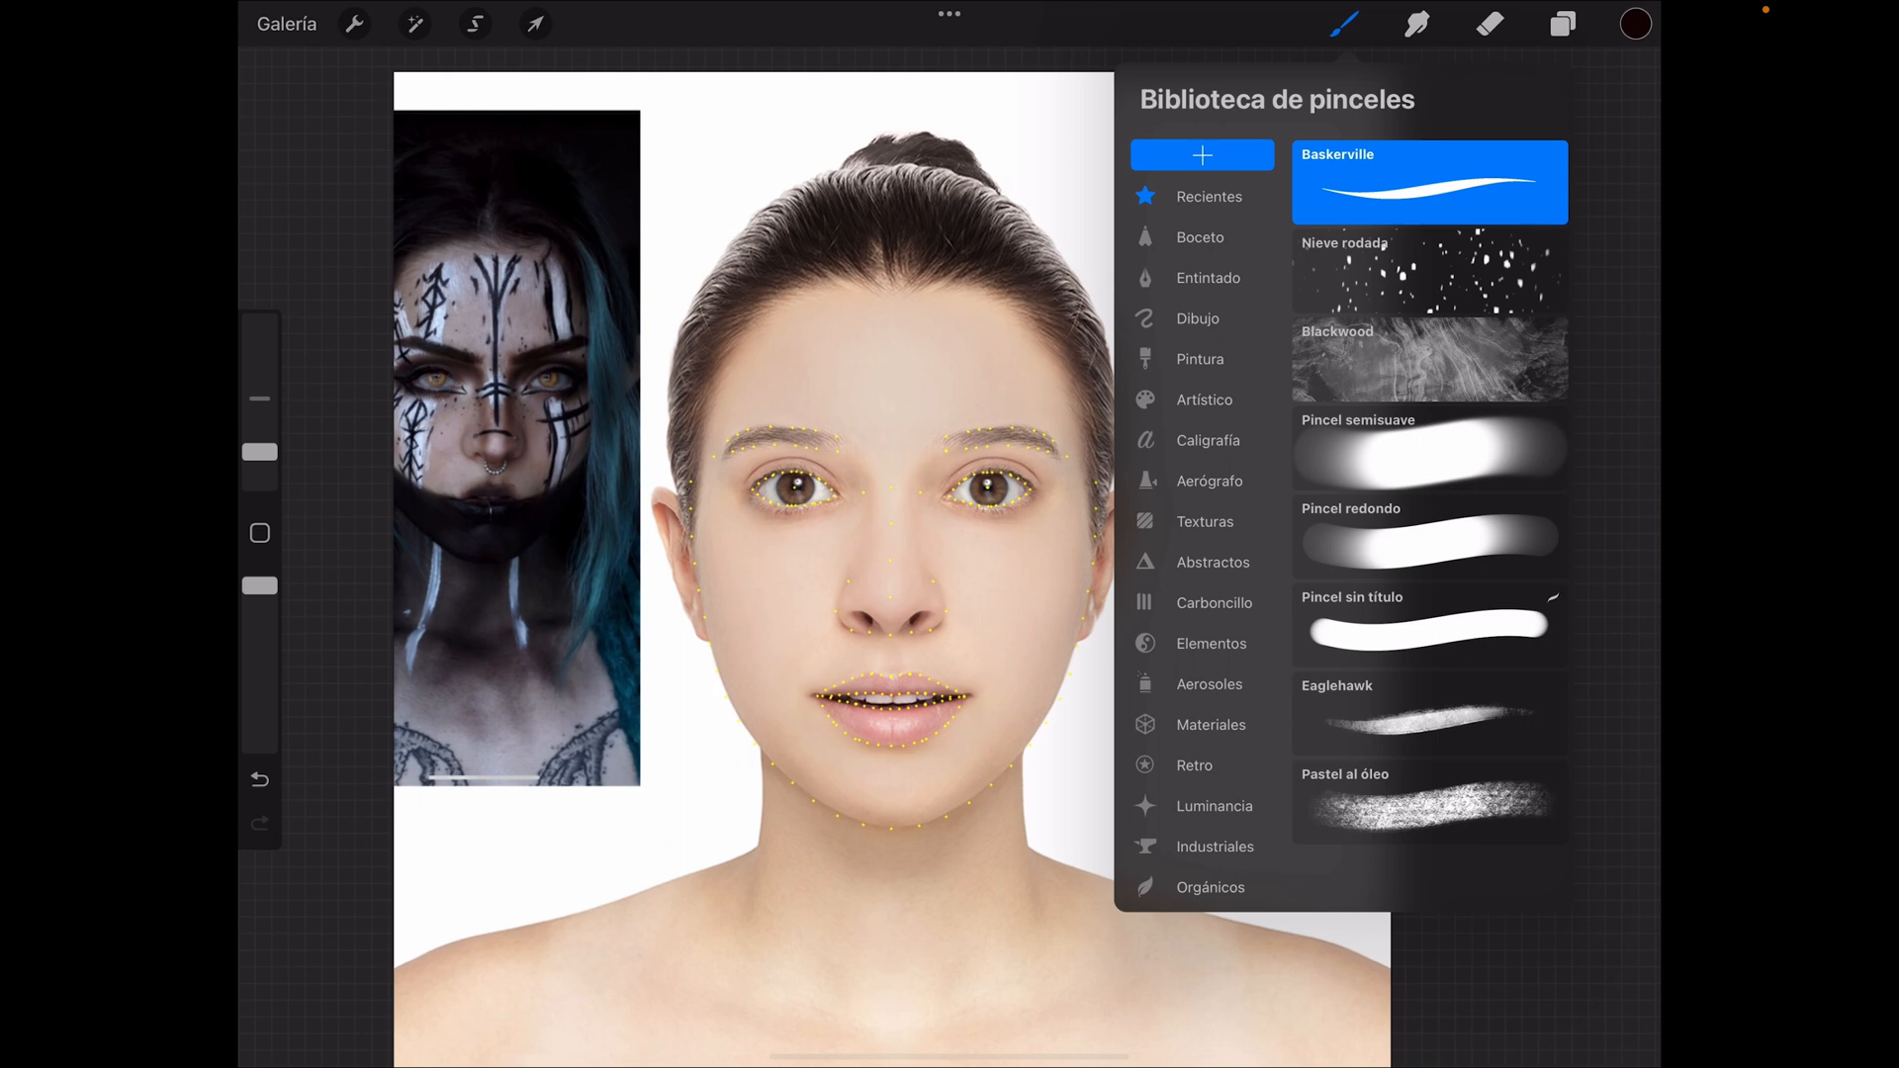
pyautogui.click(1430, 271)
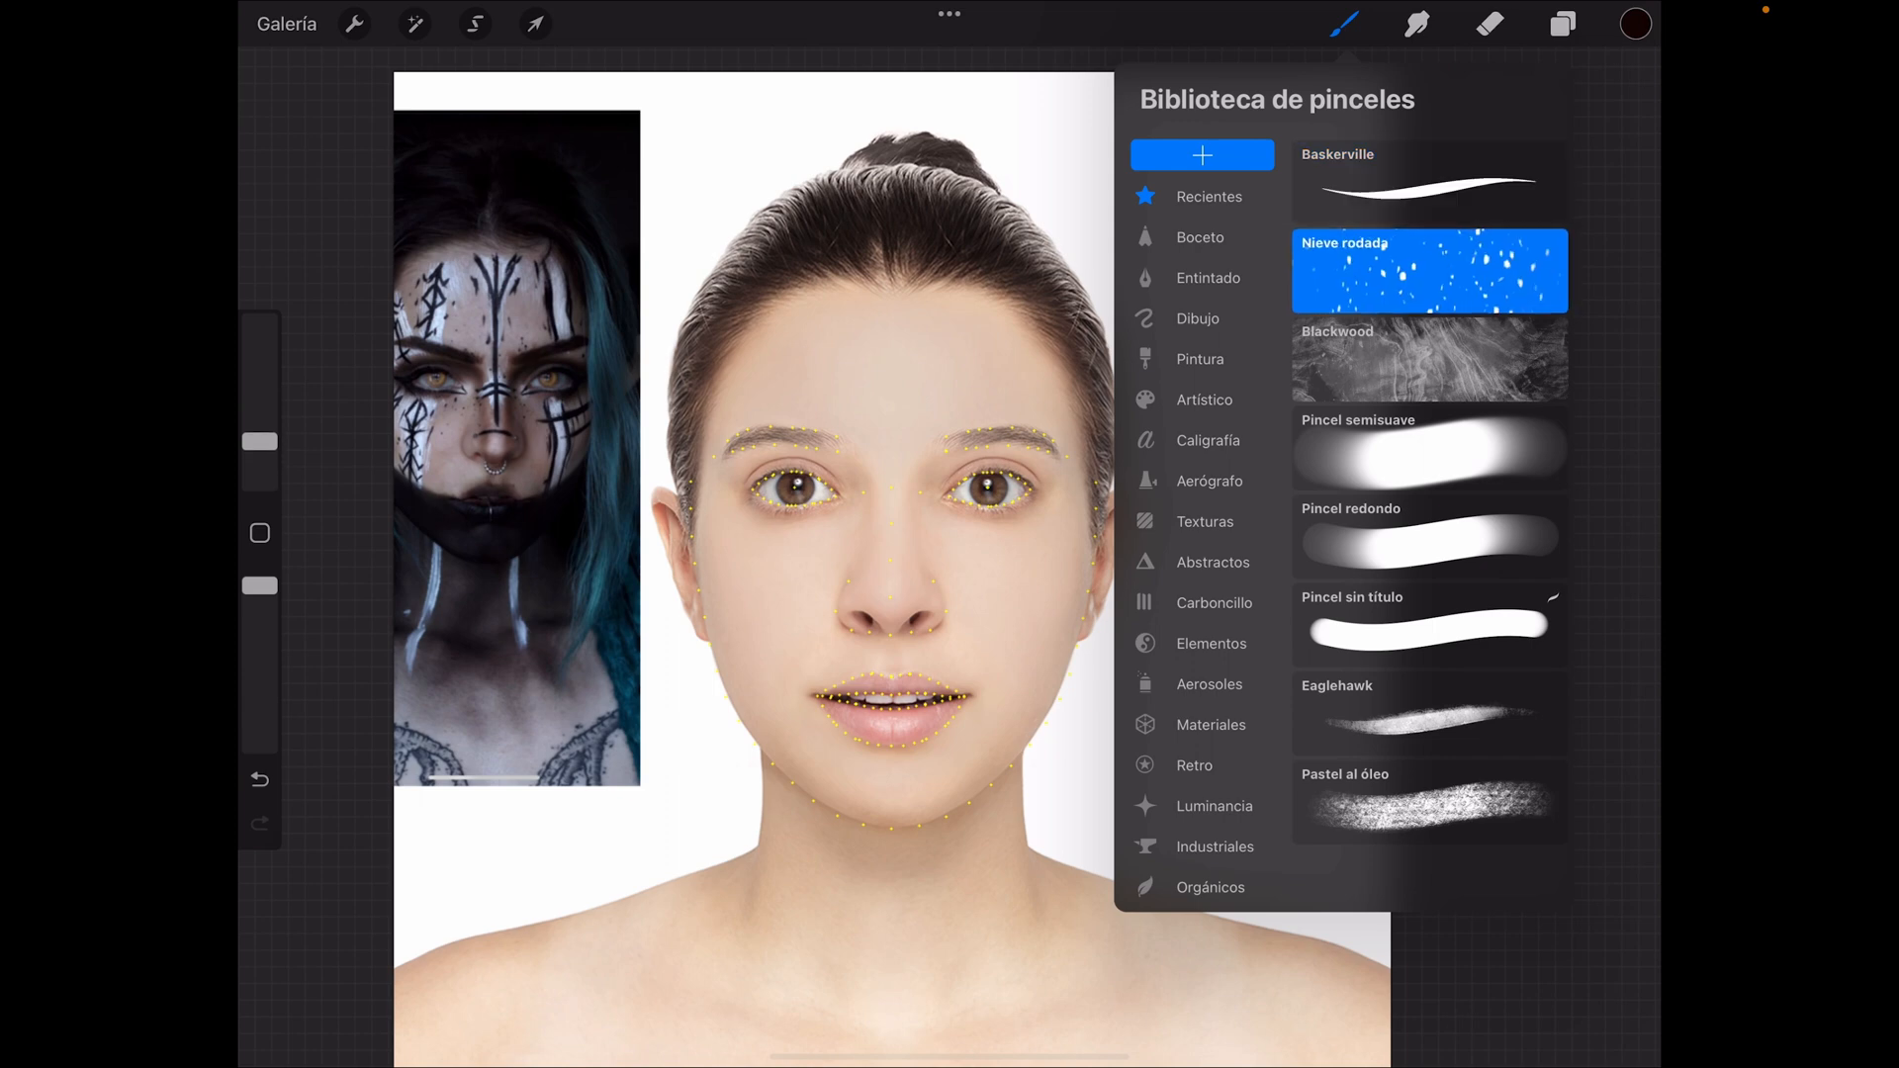
pyautogui.click(1563, 24)
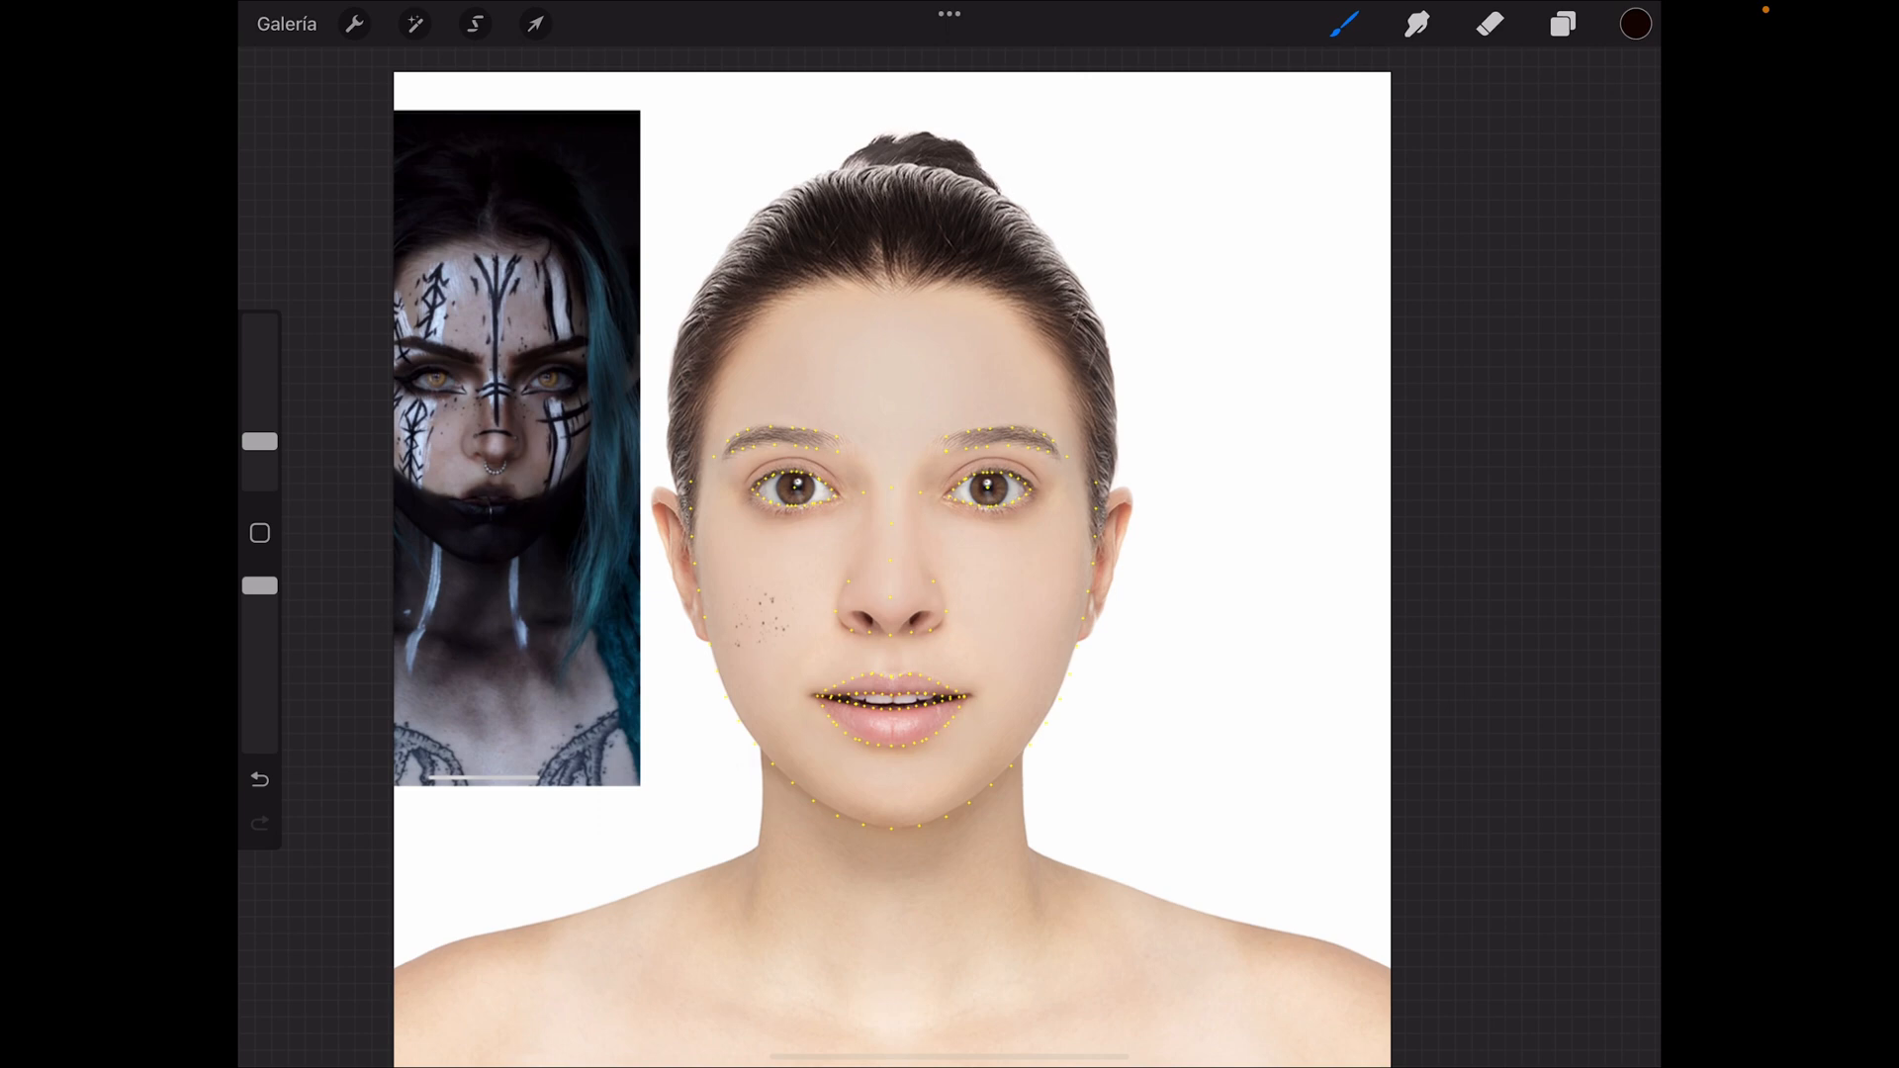
pyautogui.click(820, 555)
pyautogui.scroll(5, 891, 519)
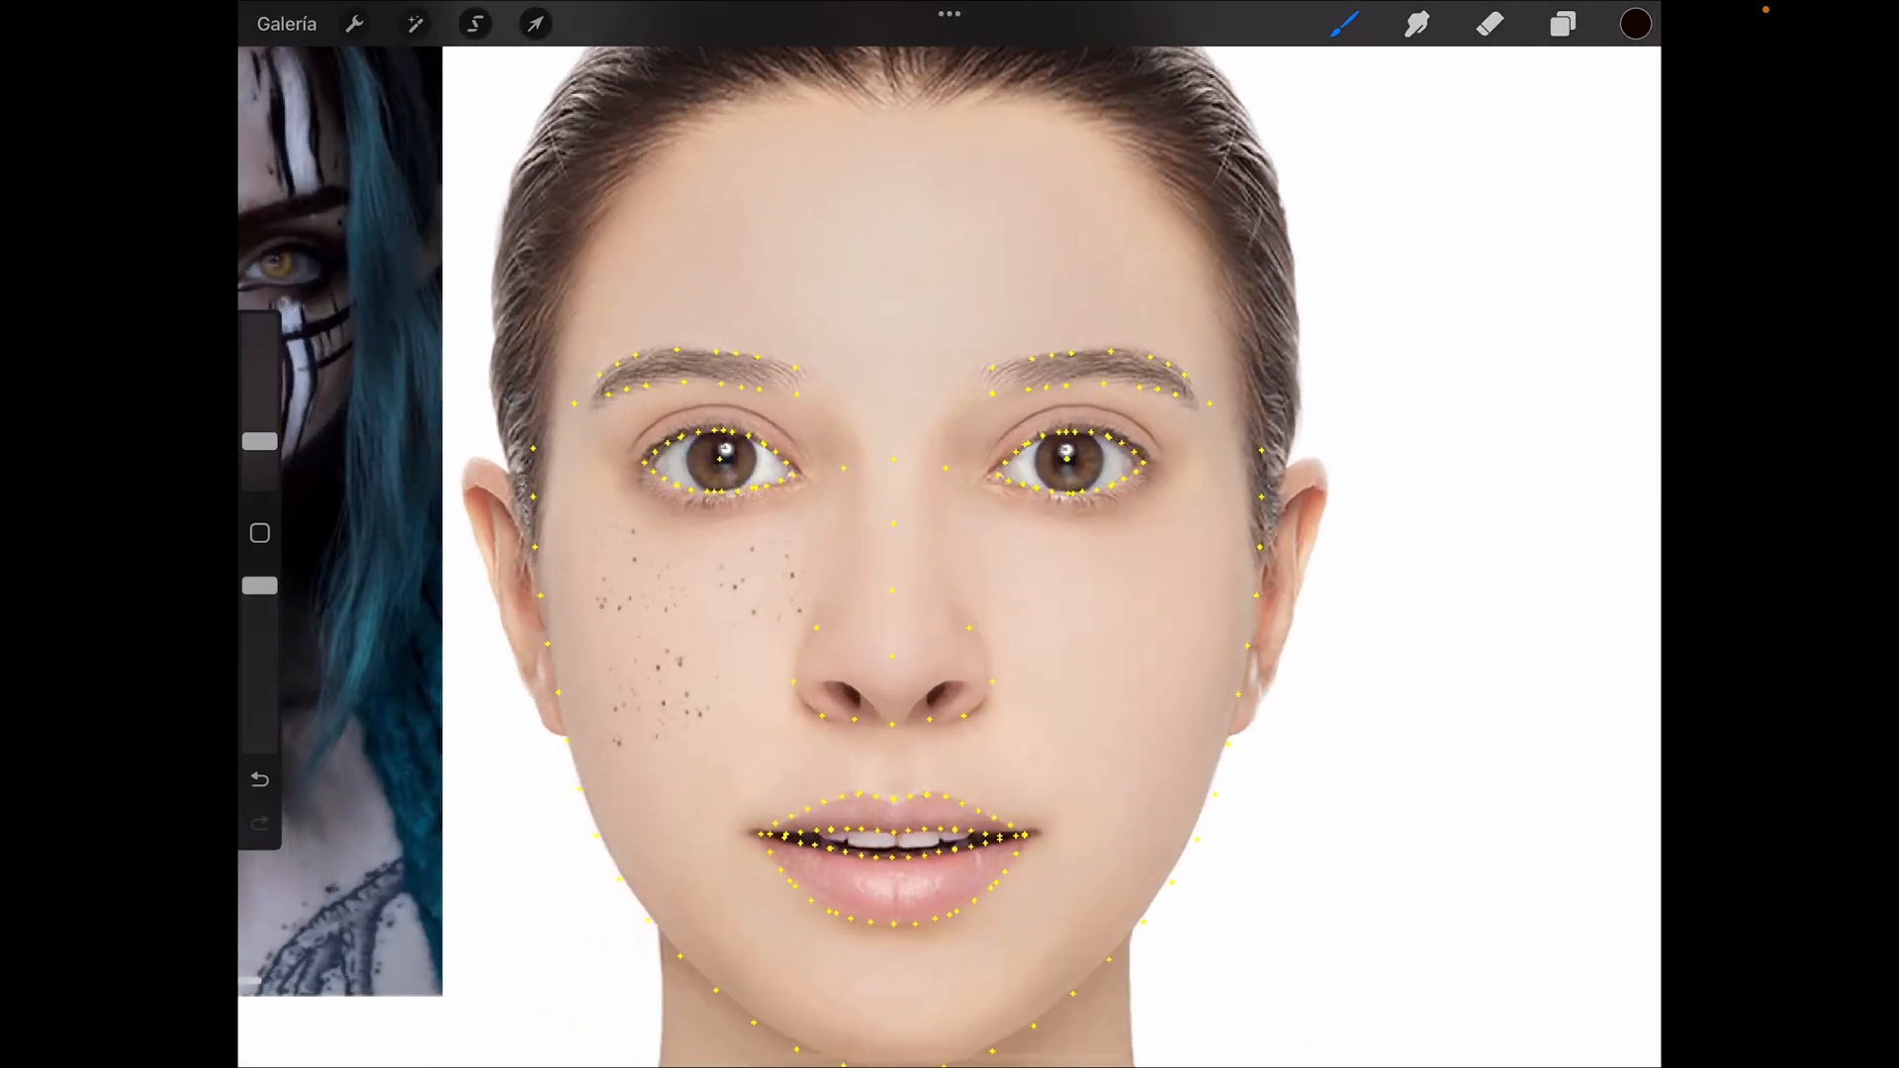
pyautogui.click(913, 398)
pyautogui.click(1047, 339)
pyautogui.scroll(-4, 928, 426)
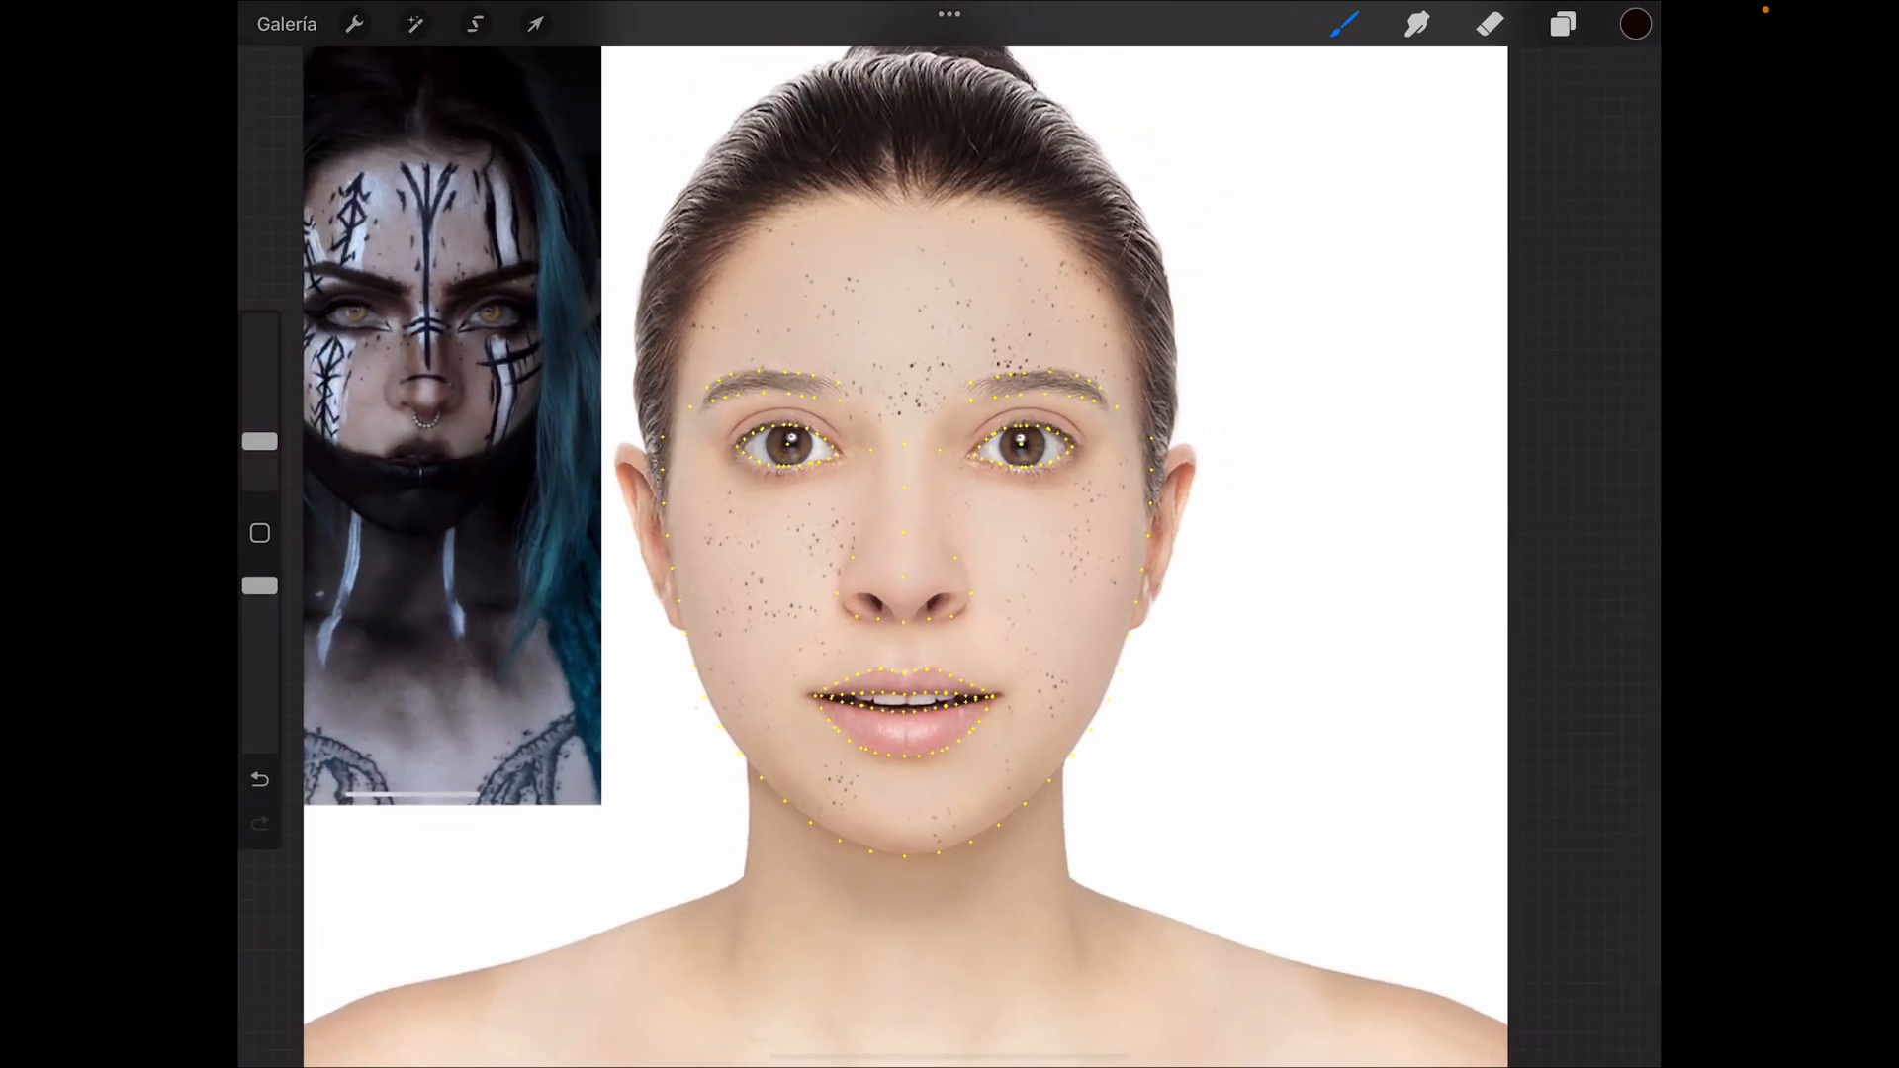
# Step: Select the Baskerville brush and add a new layer above the speckle layer Capa 15
pyautogui.click(1344, 24)
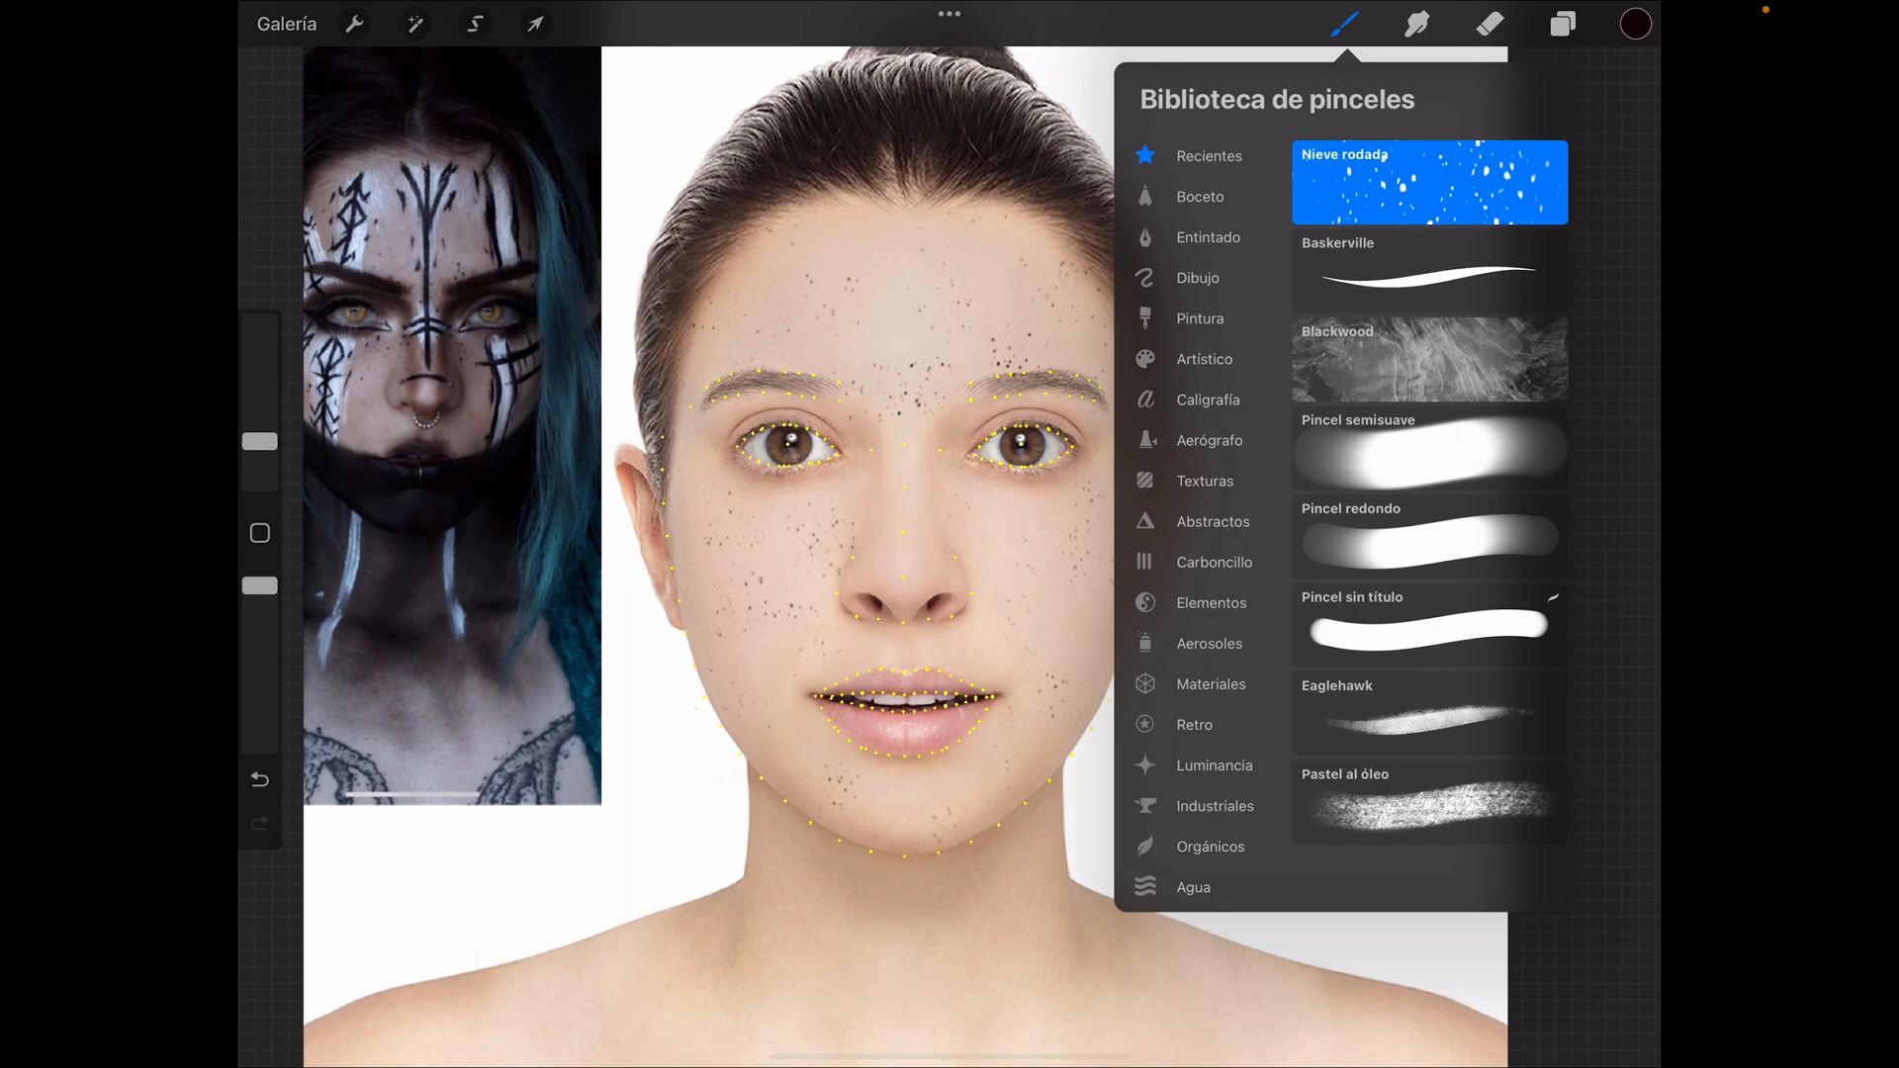
pyautogui.click(1429, 271)
pyautogui.scroll(4, 692, 554)
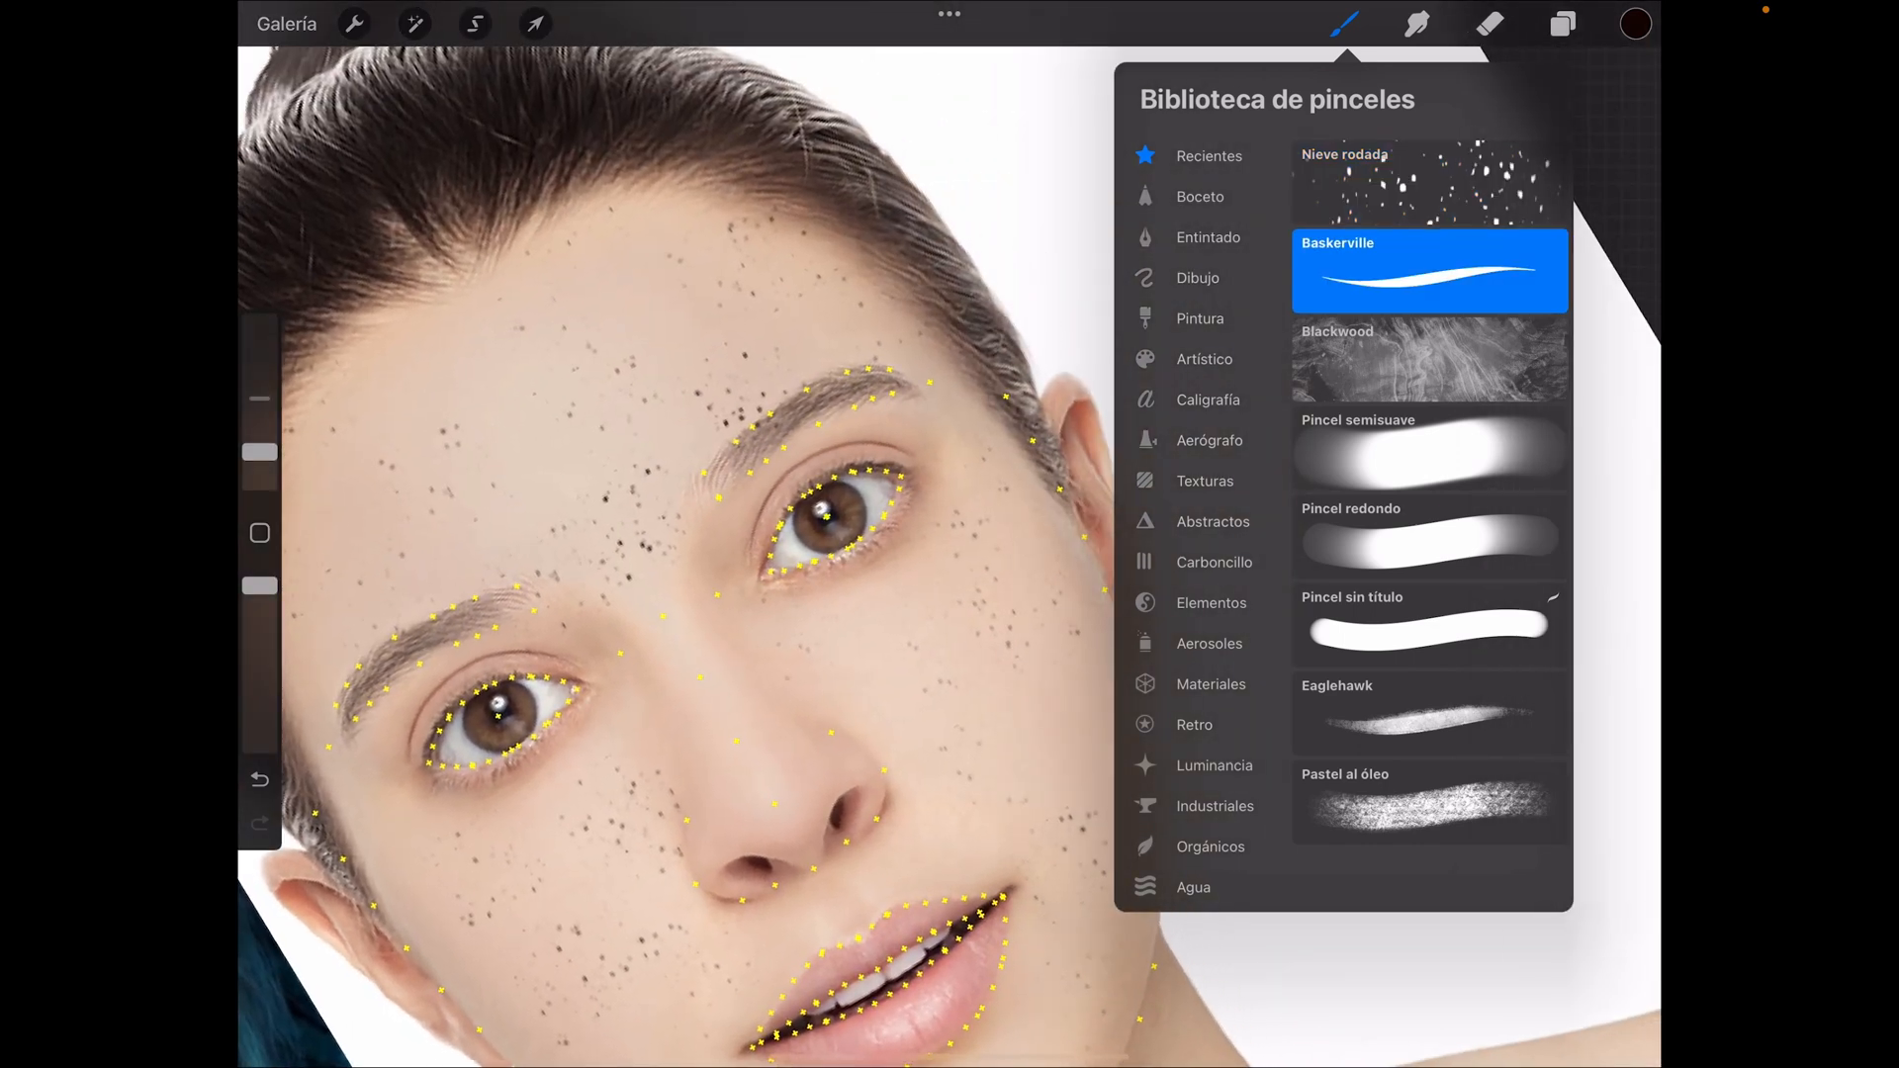
pyautogui.scroll(2, 673, 554)
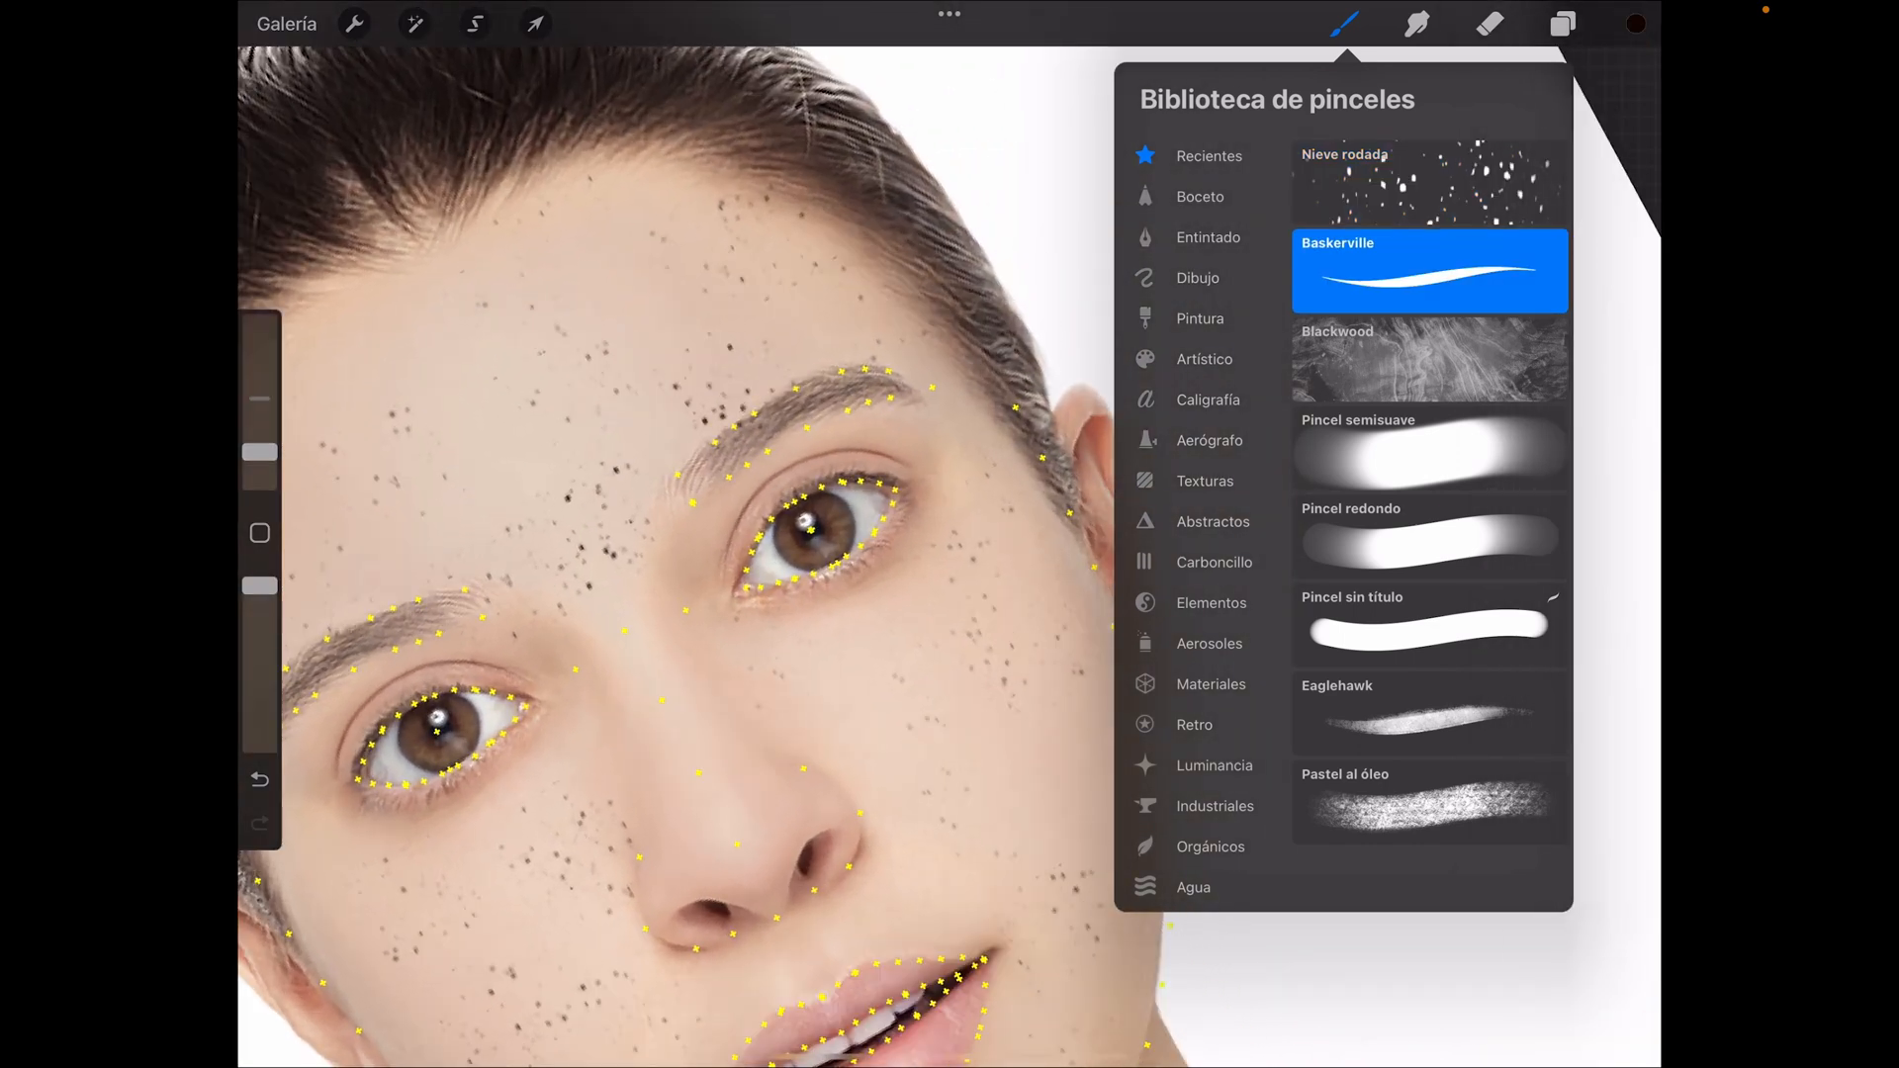
pyautogui.click(1634, 22)
pyautogui.click(1562, 23)
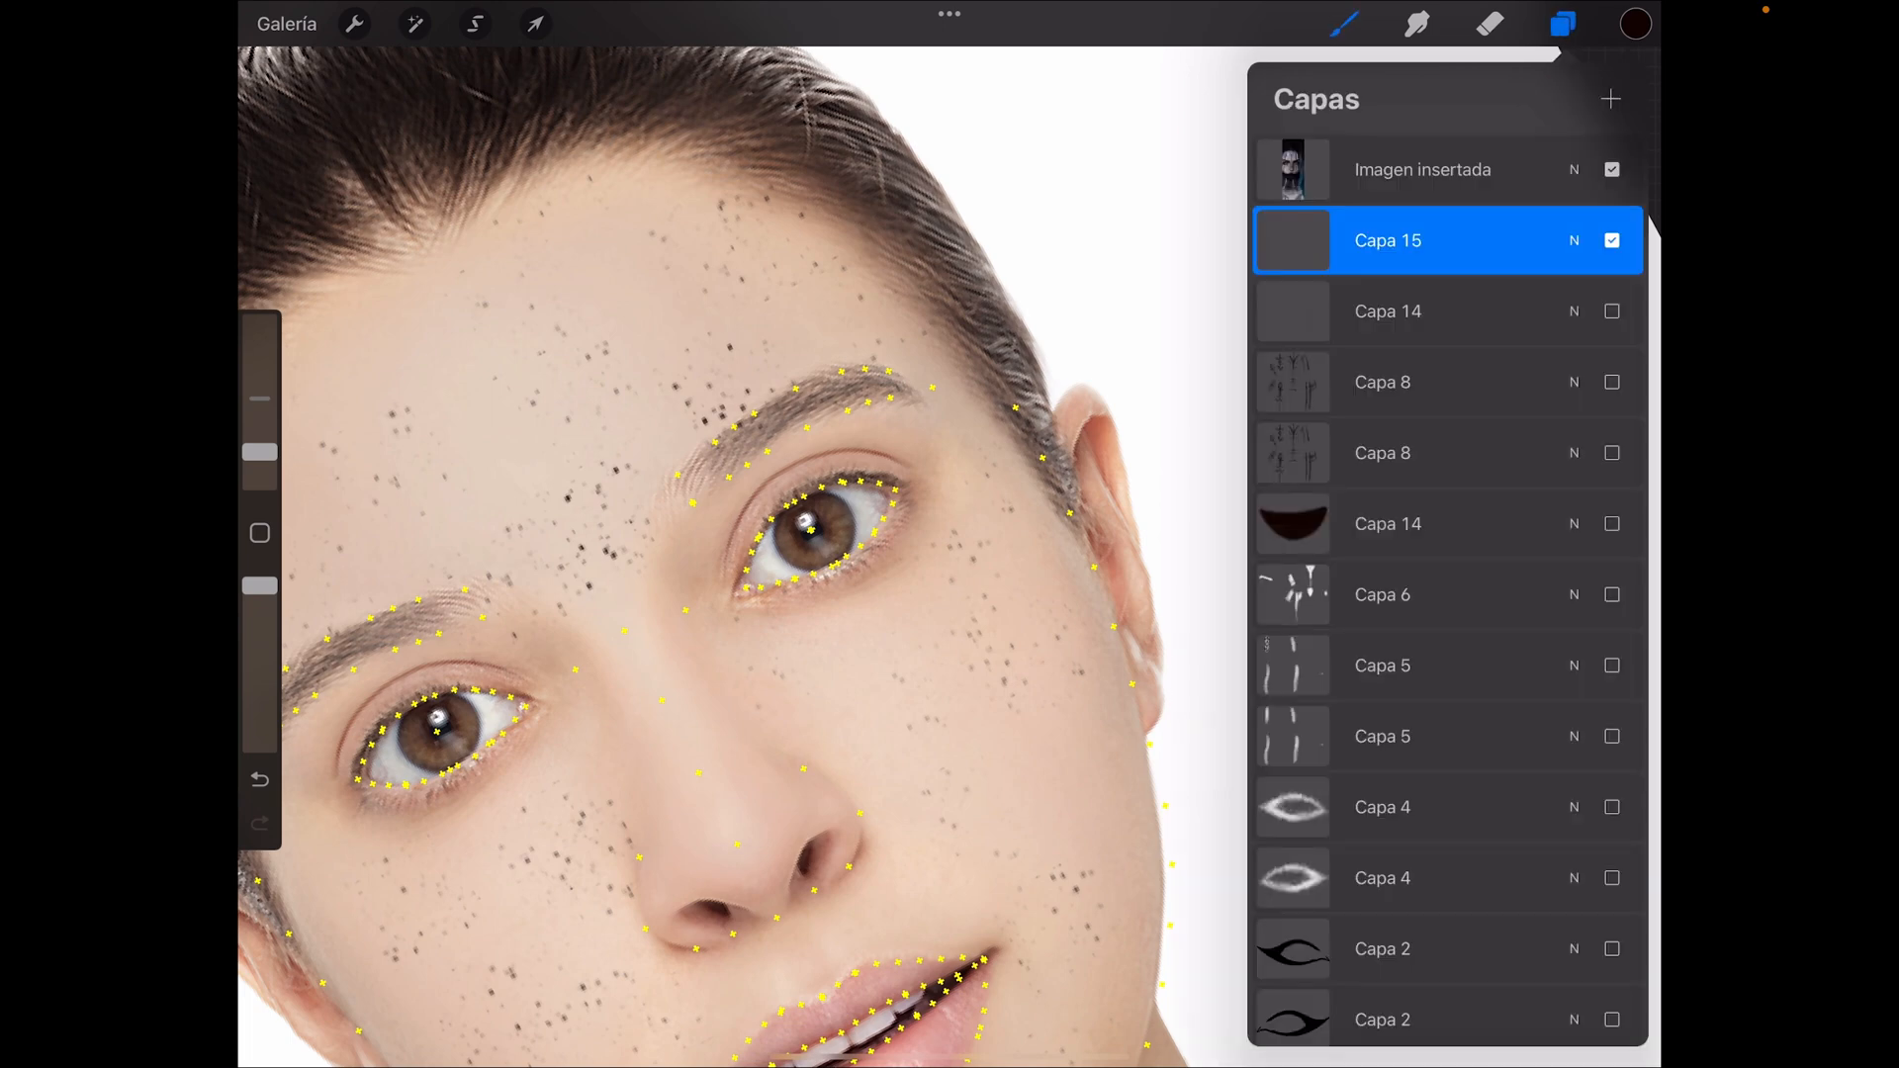
pyautogui.click(1610, 99)
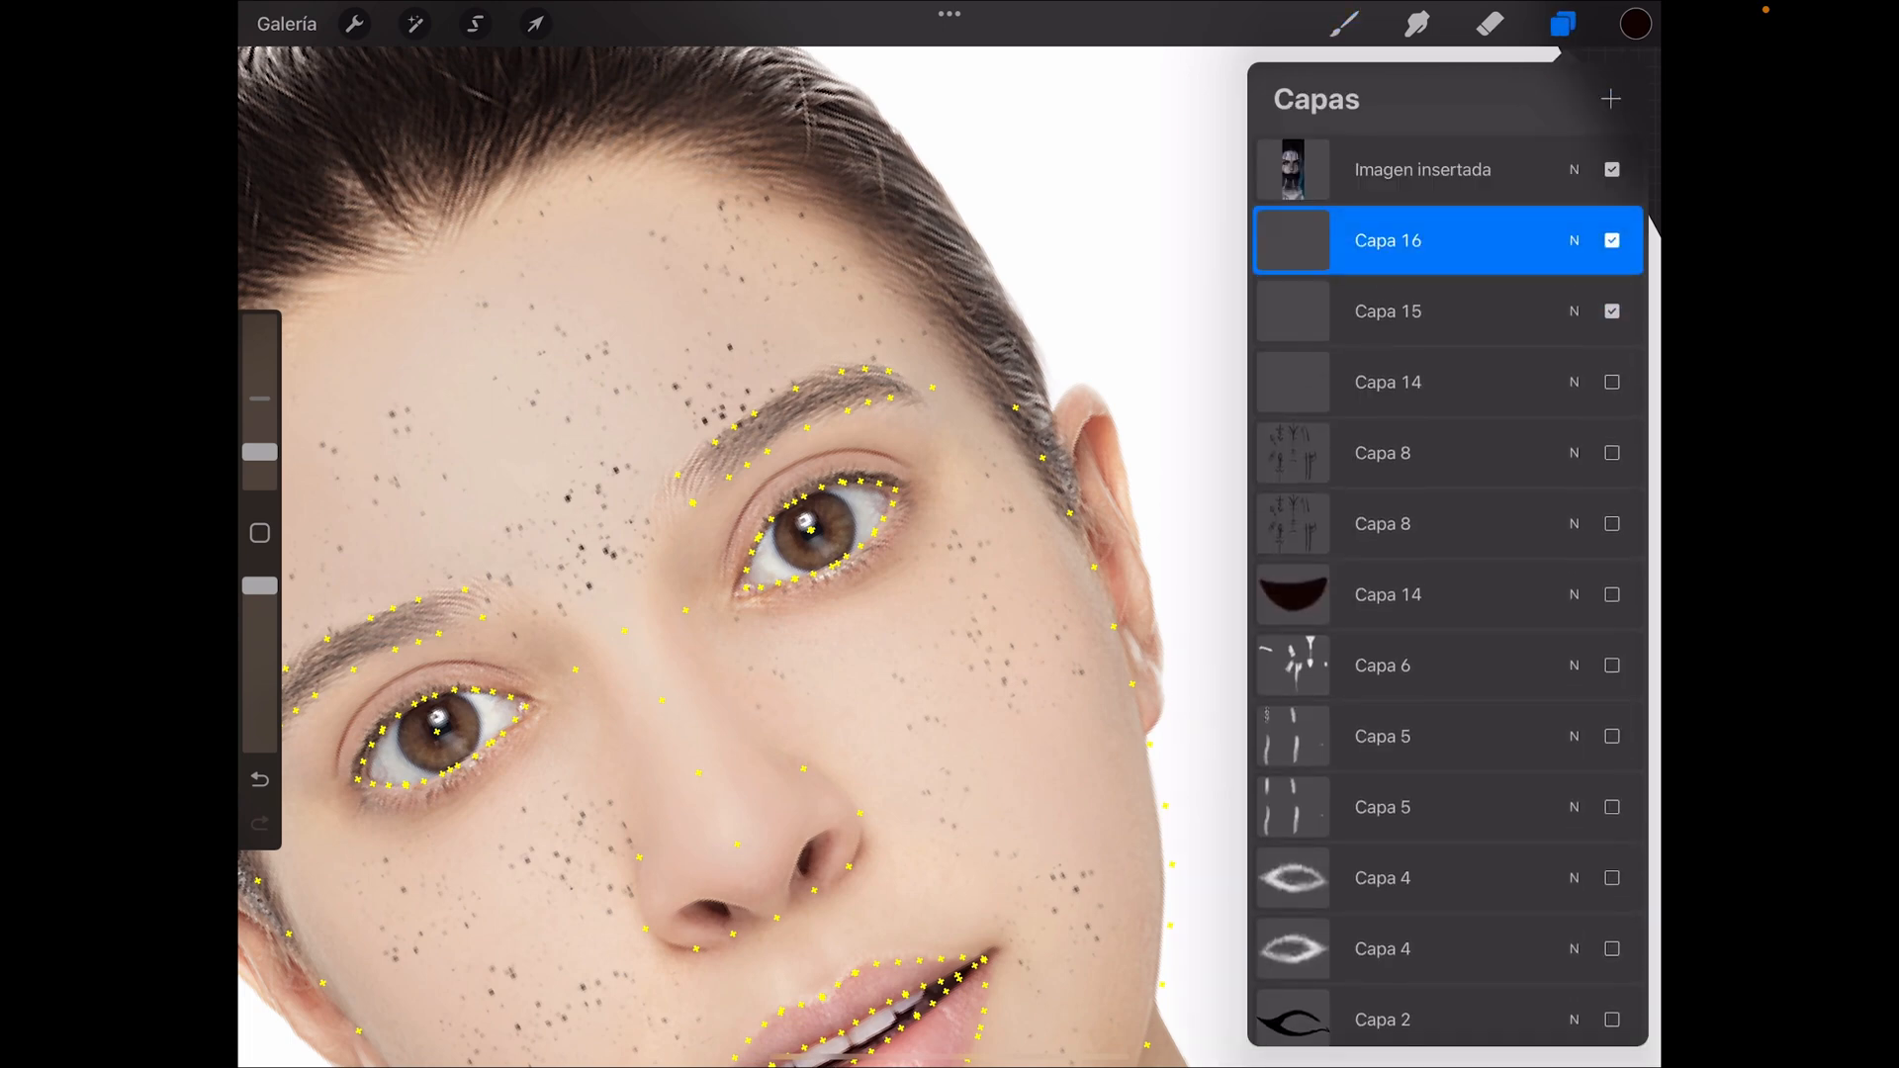
# Step: Outline a closed winged eyeliner shape around the eye on the image's right side and fill it with the near-black colour
pyautogui.click(1343, 23)
pyautogui.moveTo(729, 598)
pyautogui.mouseDown()
pyautogui.moveTo(748, 513)
pyautogui.moveTo(1007, 391)
pyautogui.moveTo(915, 519)
pyautogui.moveTo(791, 594)
pyautogui.moveTo(732, 595)
pyautogui.mouseUp()
pyautogui.hotkey('ctrl', 'z')
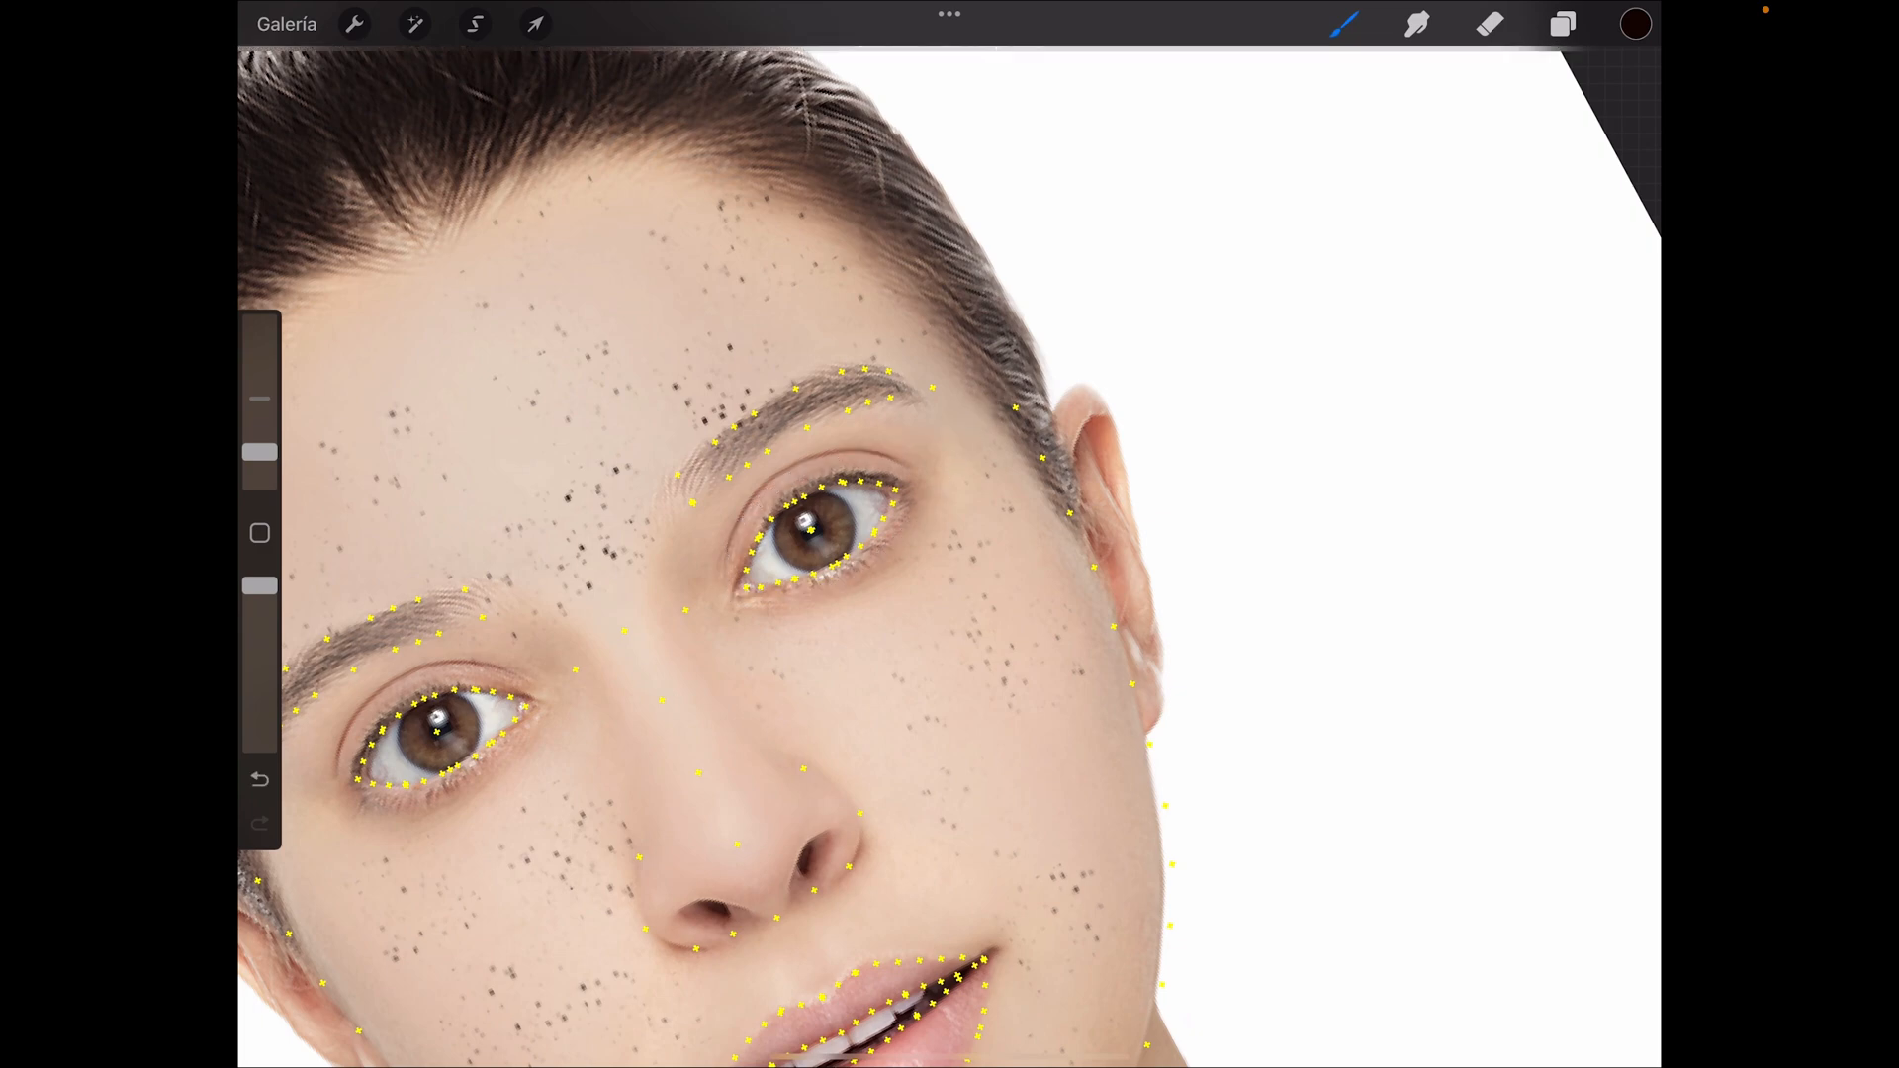
pyautogui.moveTo(1254, 221)
pyautogui.mouseDown()
pyautogui.moveTo(1137, 348)
pyautogui.moveTo(1374, 435)
pyautogui.moveTo(1242, 436)
pyautogui.moveTo(1285, 574)
pyautogui.moveTo(1417, 741)
pyautogui.moveTo(1204, 702)
pyautogui.moveTo(1232, 829)
pyautogui.moveTo(1426, 755)
pyautogui.moveTo(1370, 613)
pyautogui.moveTo(1437, 361)
pyautogui.moveTo(1337, 206)
pyautogui.mouseUp()
pyautogui.hotkey('ctrl', 'z')
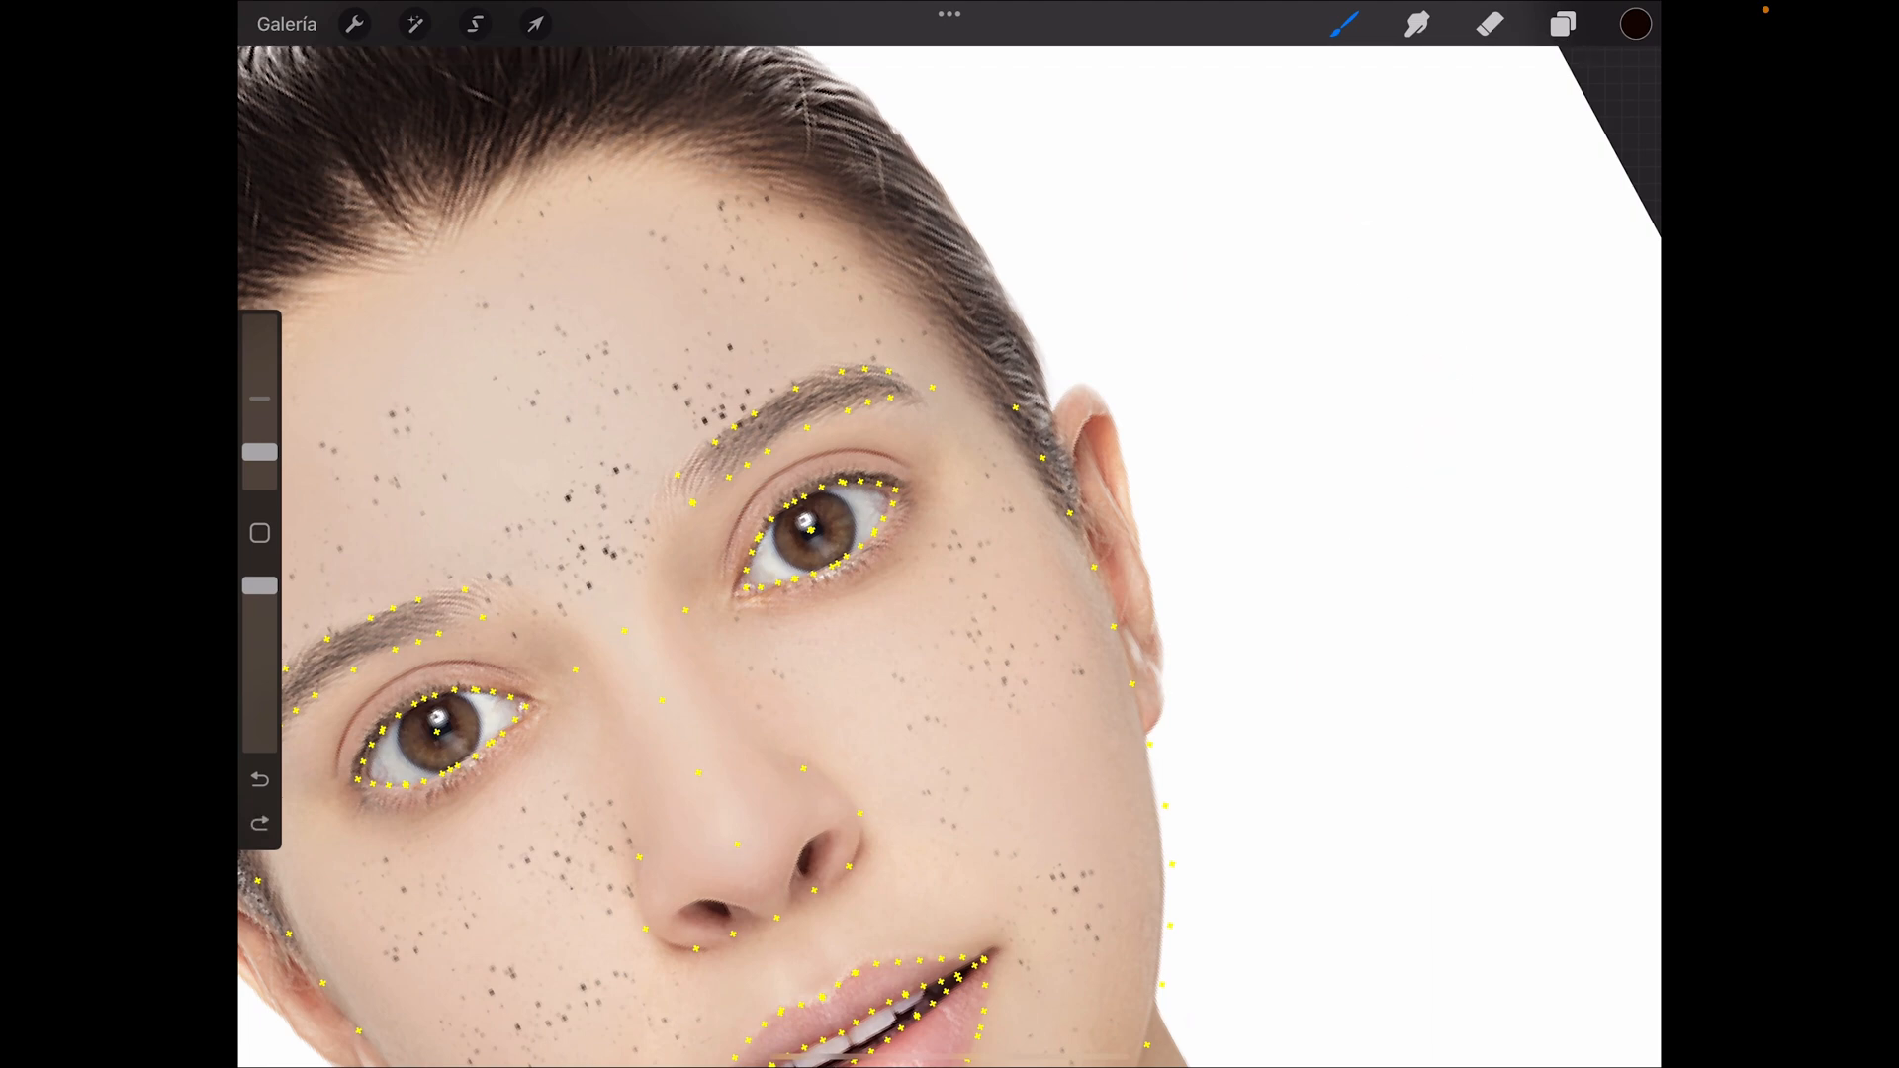
pyautogui.moveTo(726, 601)
pyautogui.mouseDown()
pyautogui.moveTo(721, 566)
pyautogui.moveTo(759, 497)
pyautogui.moveTo(974, 414)
pyautogui.moveTo(910, 539)
pyautogui.moveTo(848, 589)
pyautogui.moveTo(723, 599)
pyautogui.mouseUp()
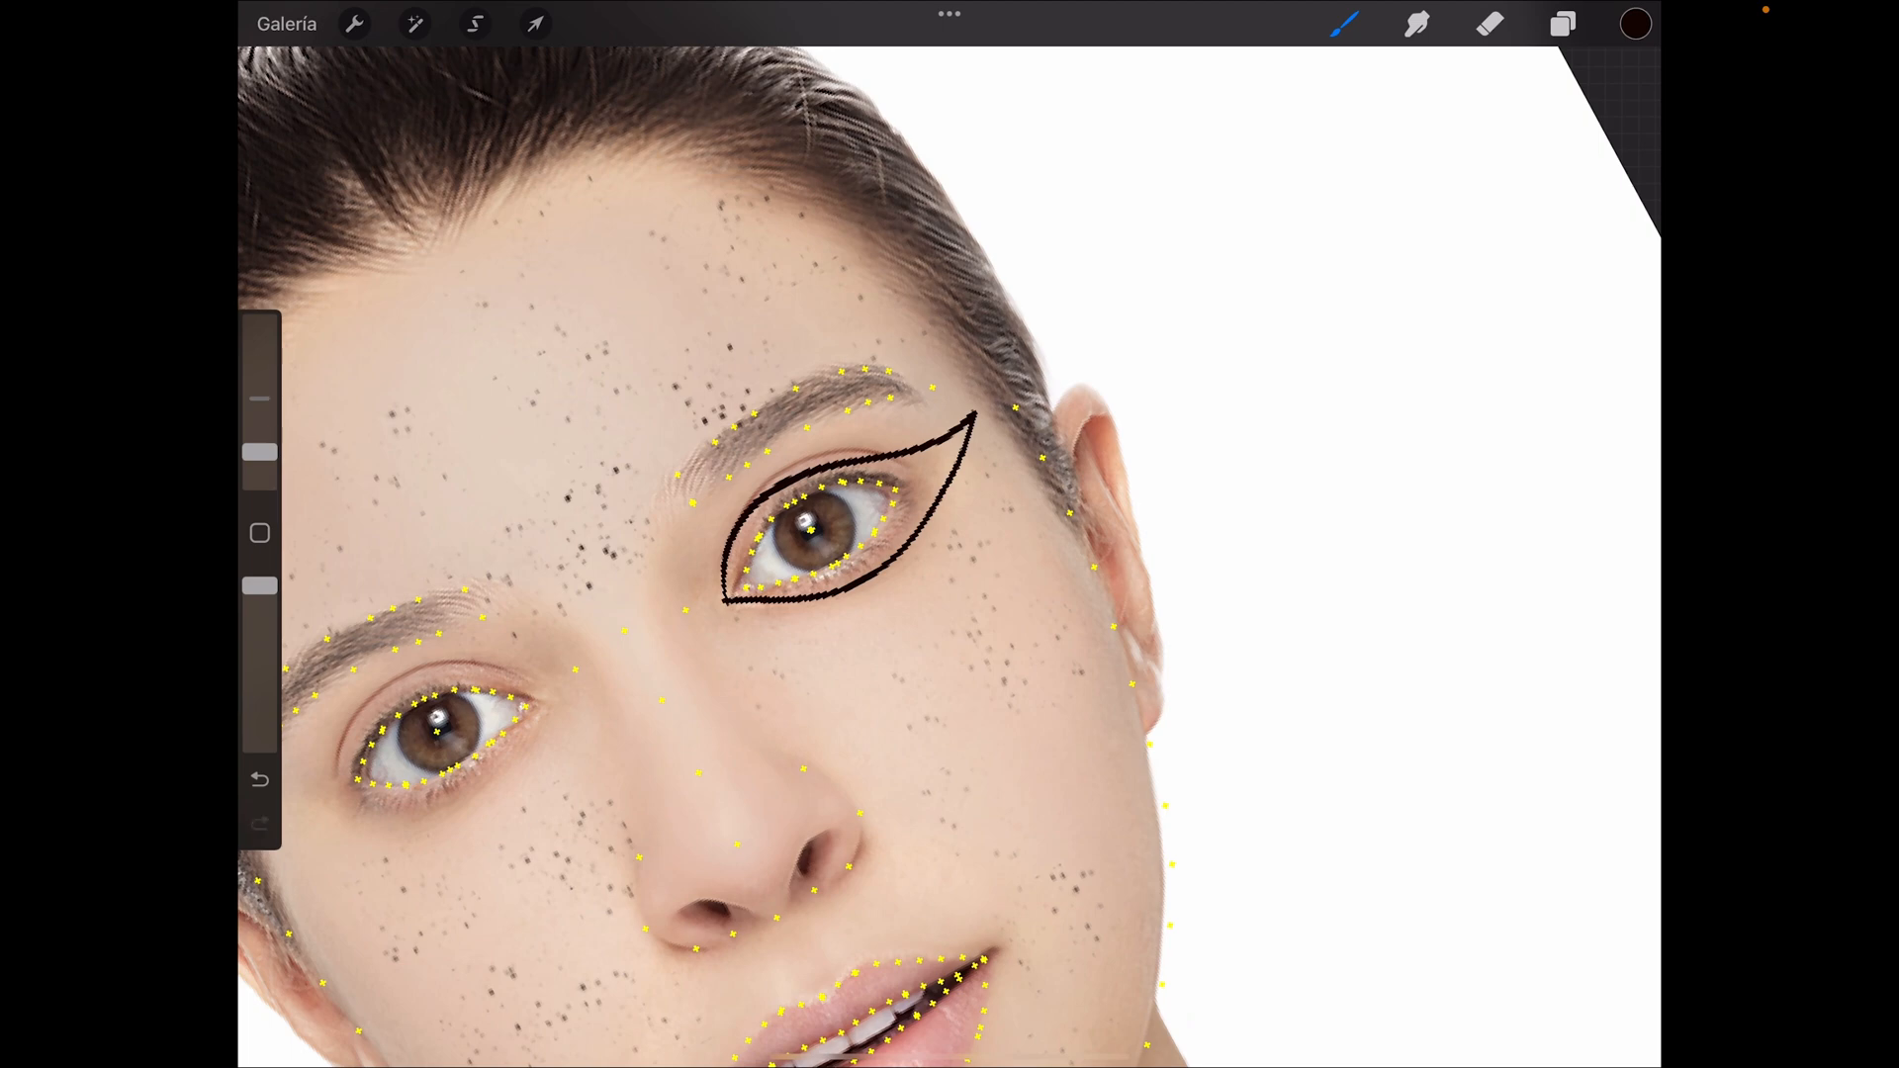
pyautogui.moveTo(1635, 24)
pyautogui.mouseDown()
pyautogui.moveTo(1211, 343)
pyautogui.moveTo(1134, 362)
pyautogui.moveTo(840, 524)
pyautogui.mouseUp()
pyautogui.scroll(-2, 950, 556)
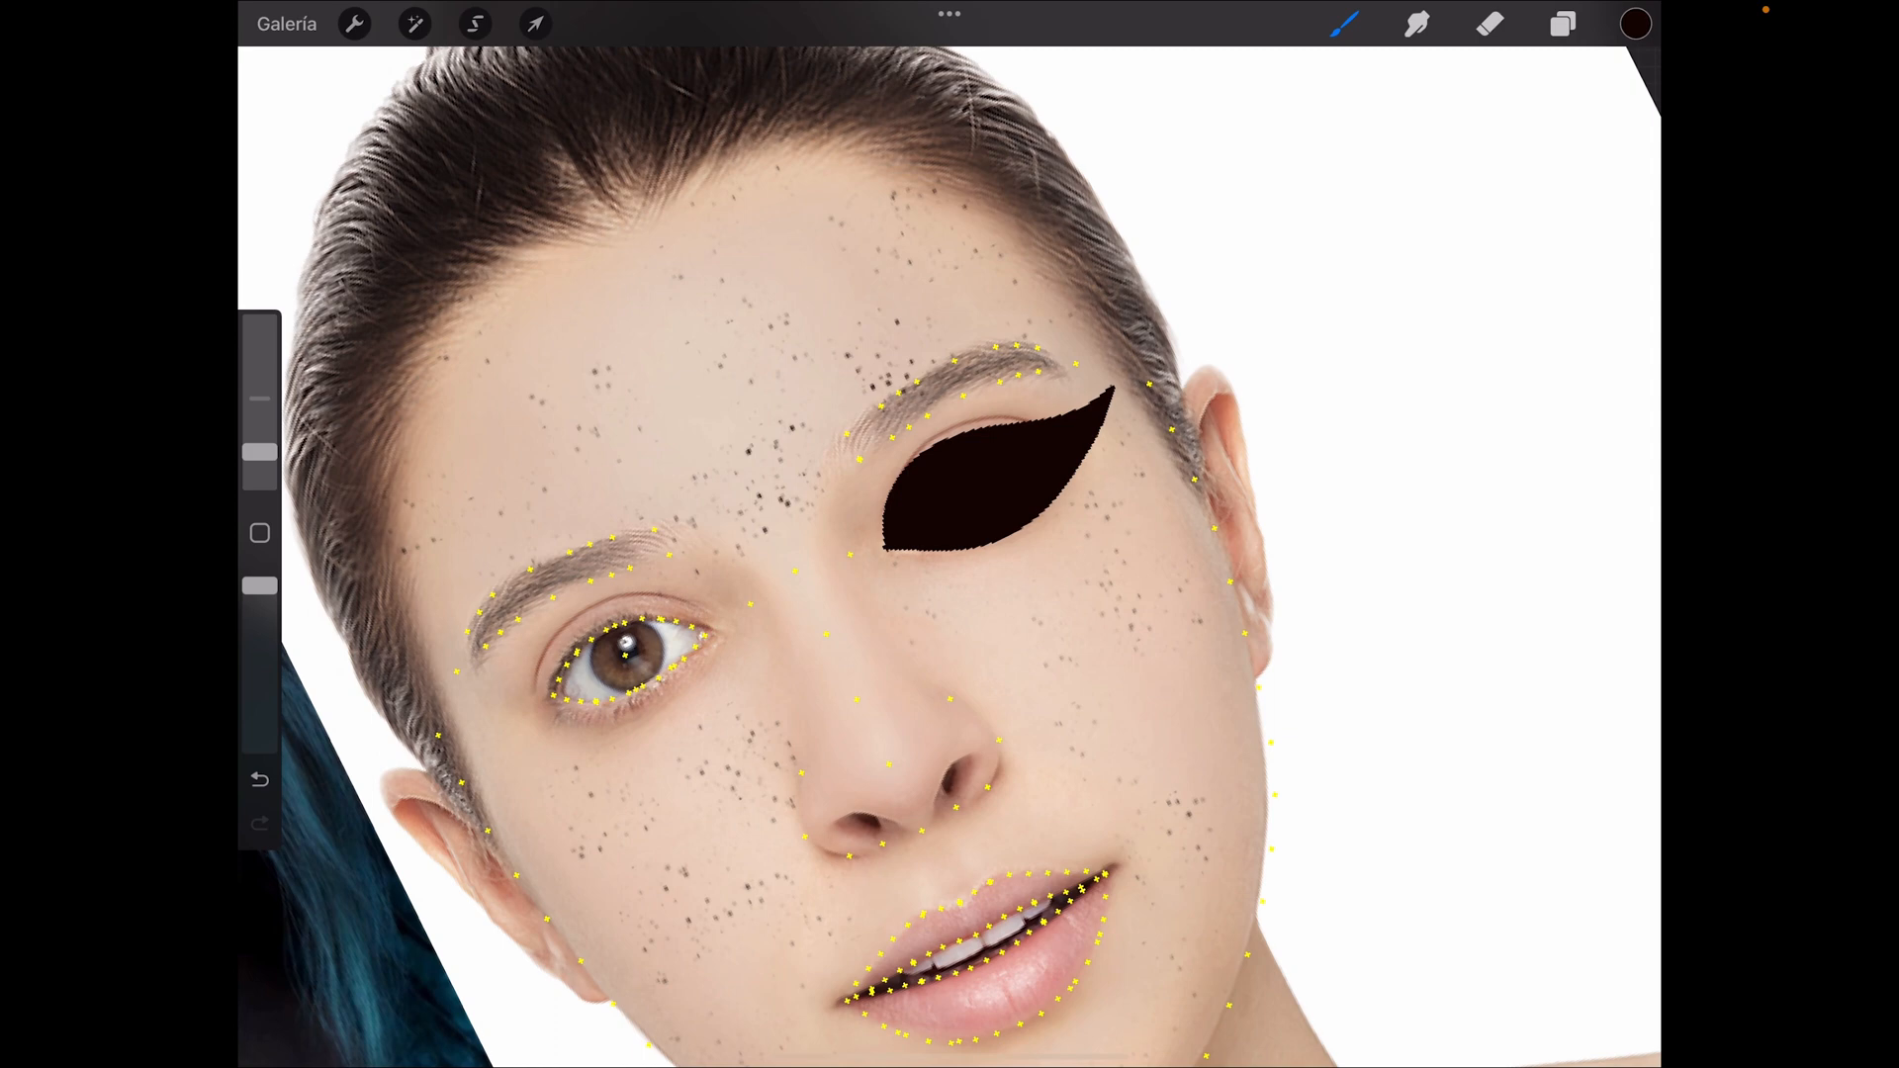
# Step: Undo the eye shape's fill and its outline stroke
pyautogui.hotkey('ctrl', 'z')
pyautogui.scroll(-3, 950, 554)
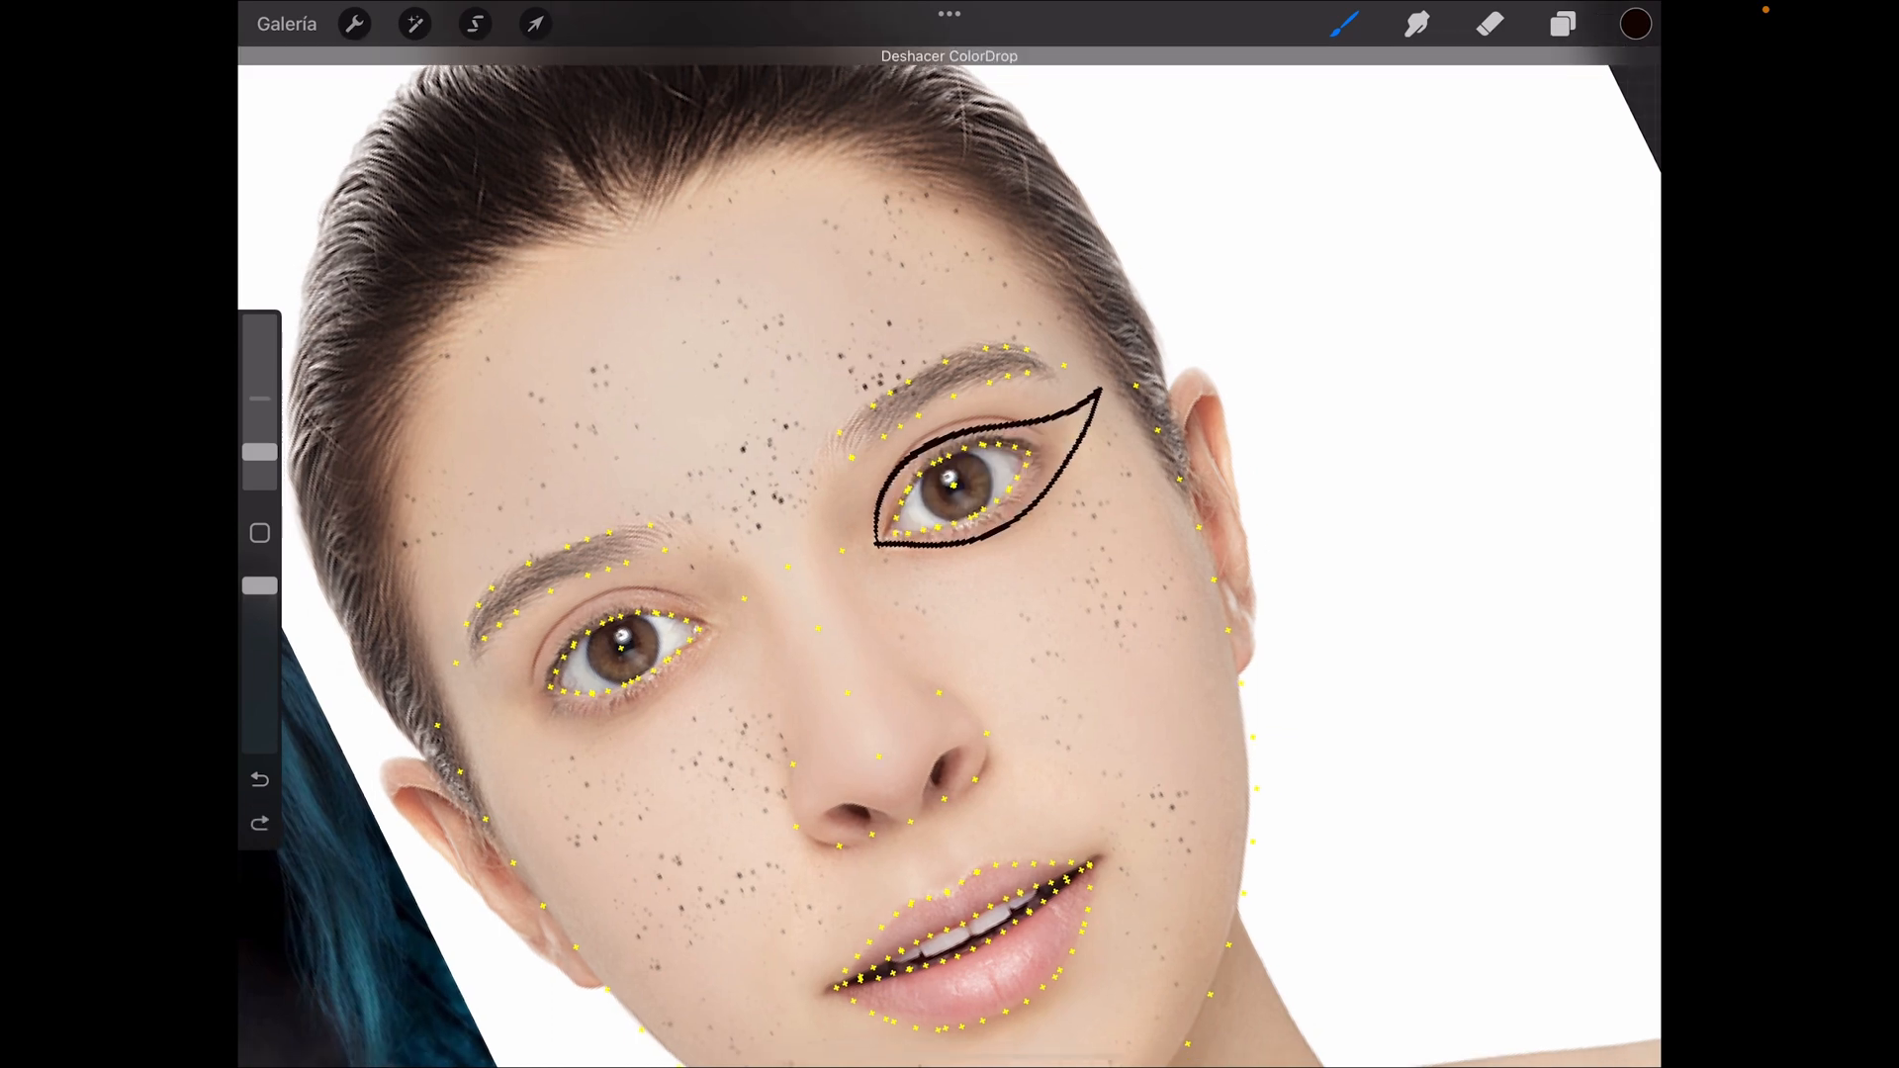
pyautogui.scroll(-1, 949, 554)
pyautogui.scroll(3, 950, 554)
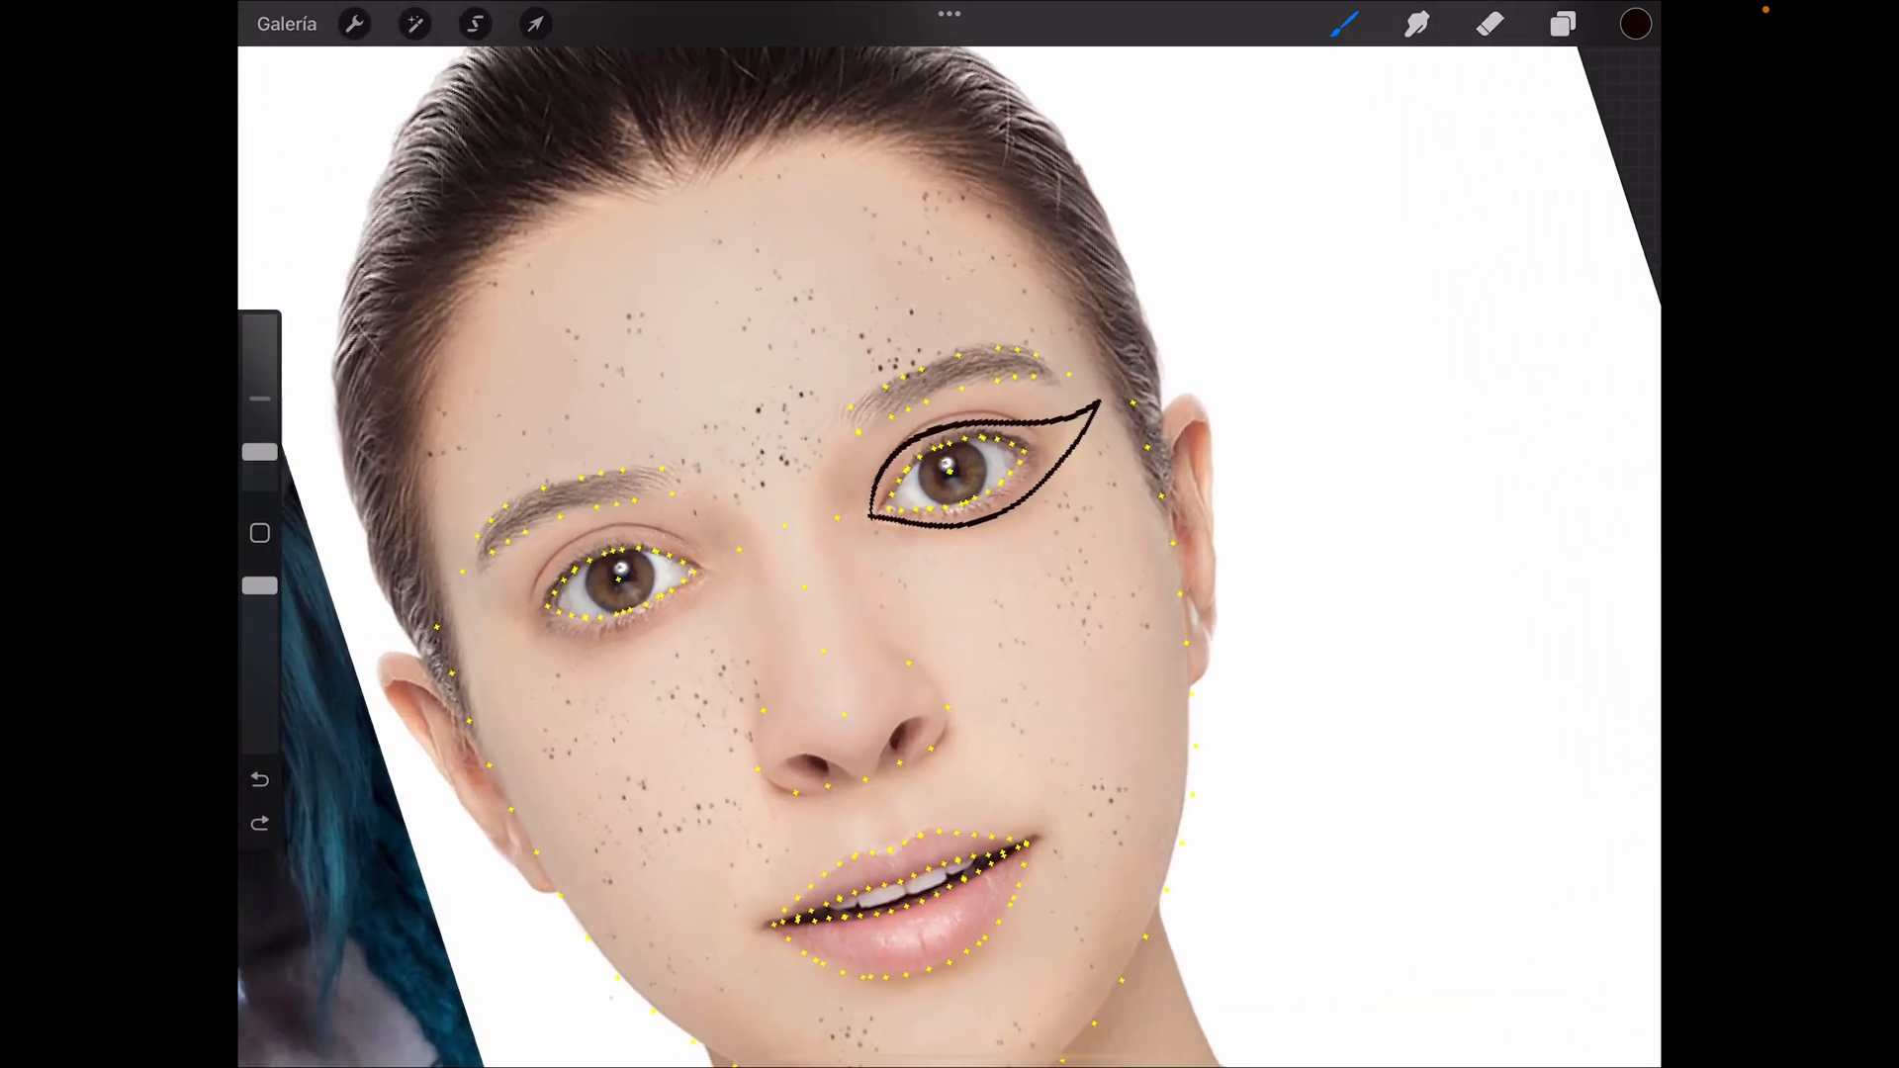
pyautogui.scroll(-1, 949, 554)
pyautogui.hotkey('ctrl', 'z')
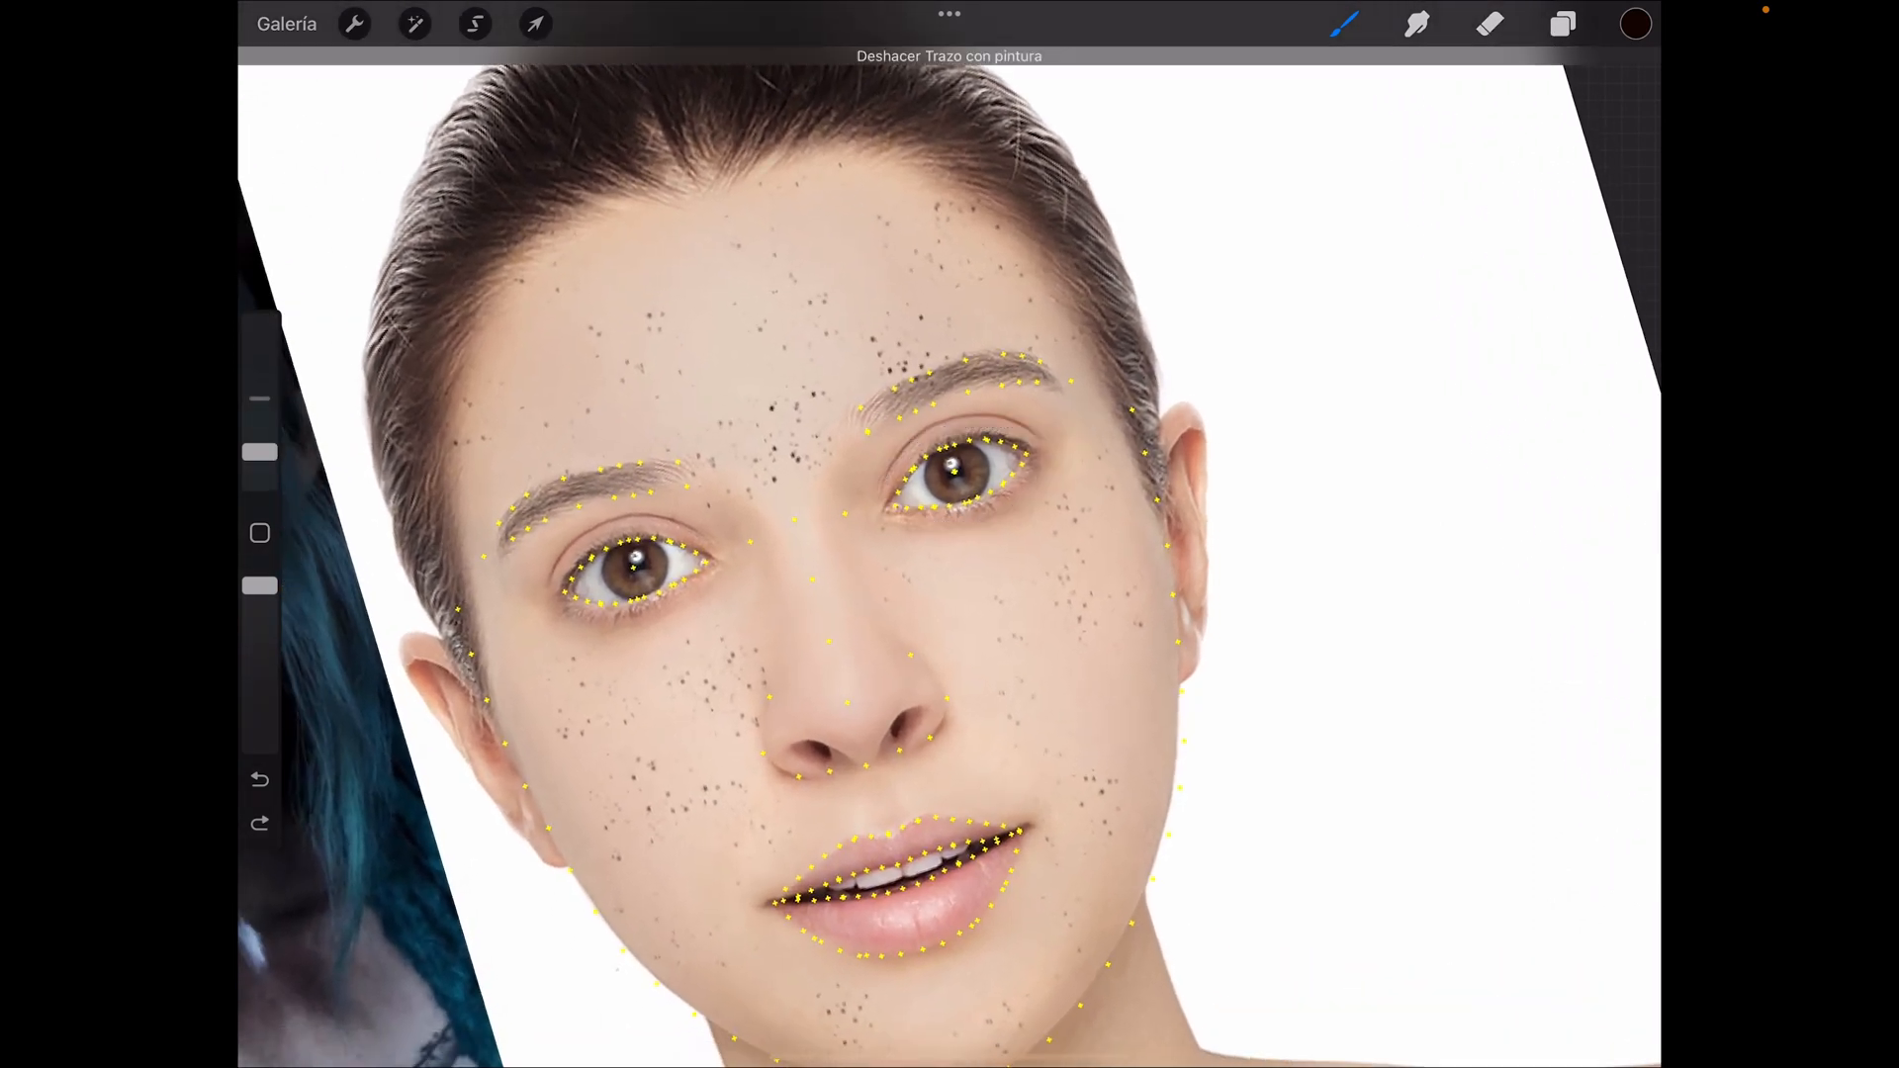
# Step: Paint white vertical stripes on the forehead and cheeks, in line with both eyes, using the Blackwood brush
pyautogui.click(1344, 24)
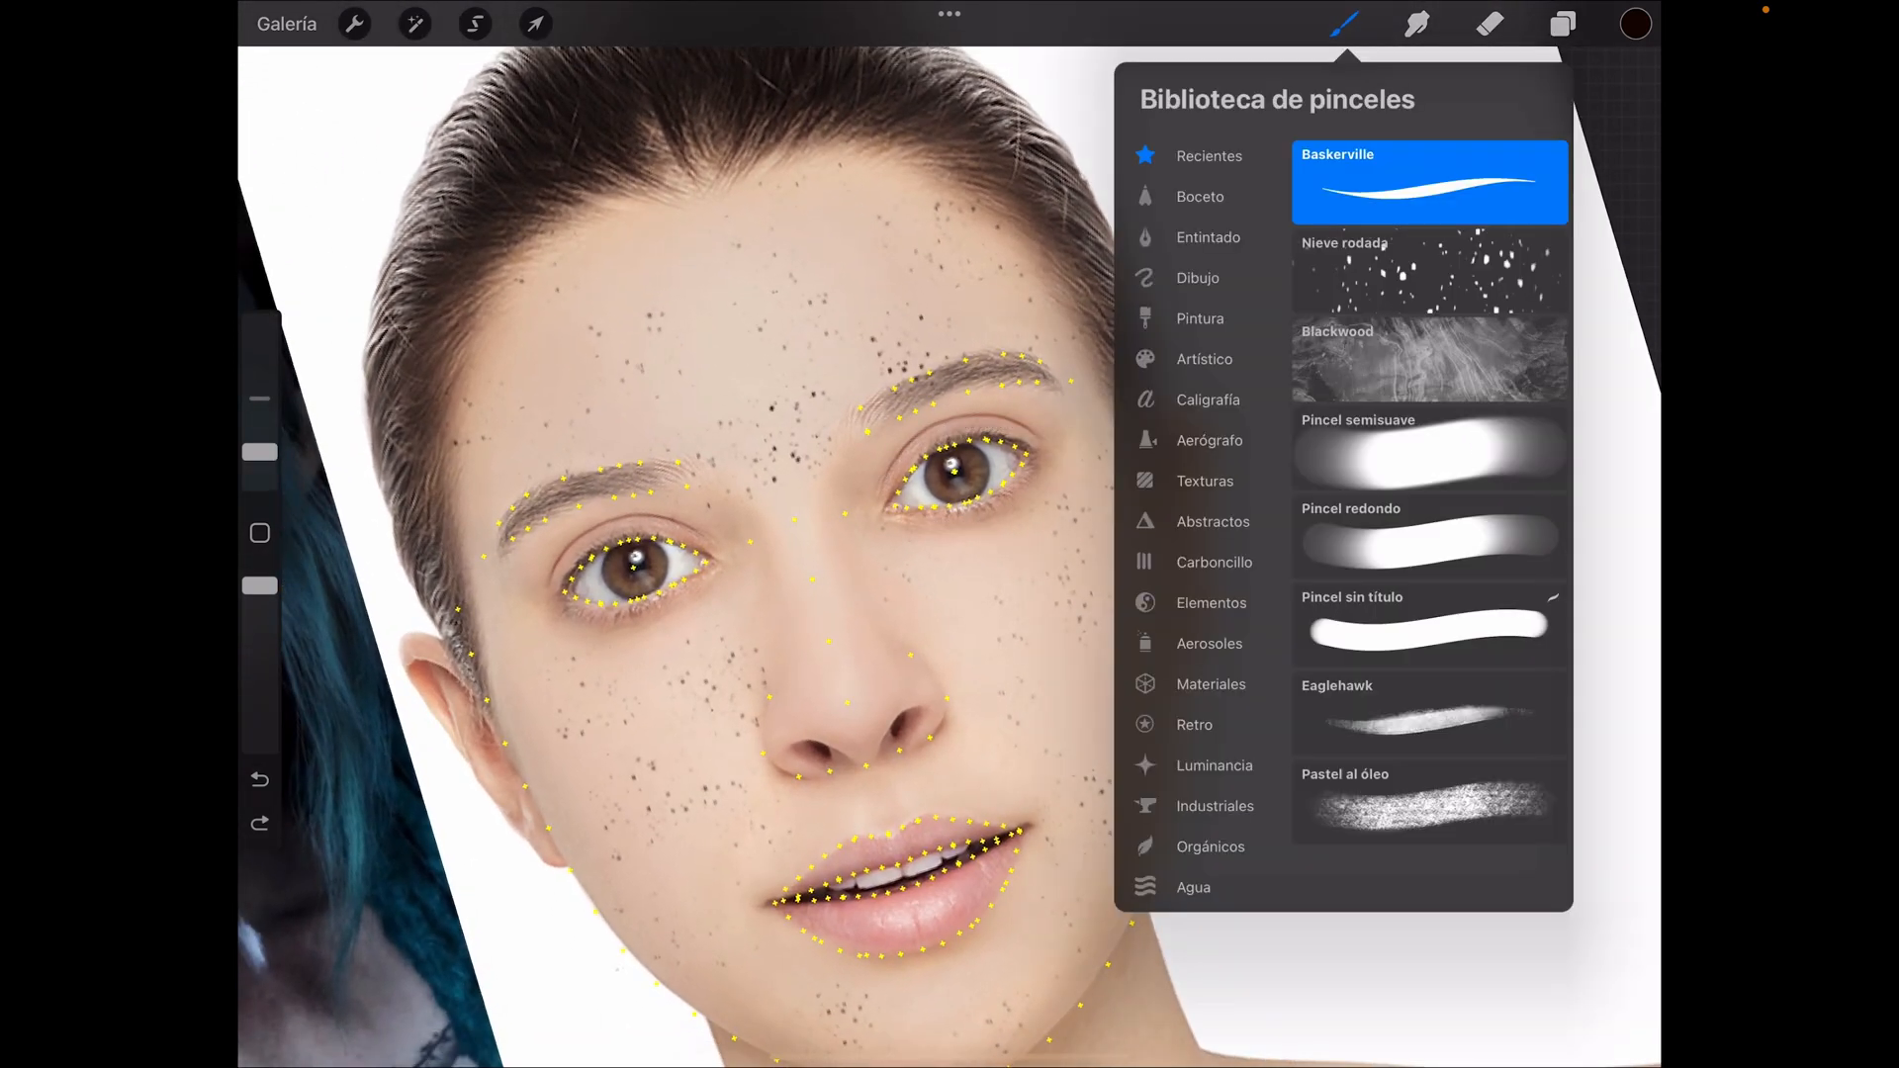
pyautogui.click(1429, 360)
pyautogui.click(1635, 23)
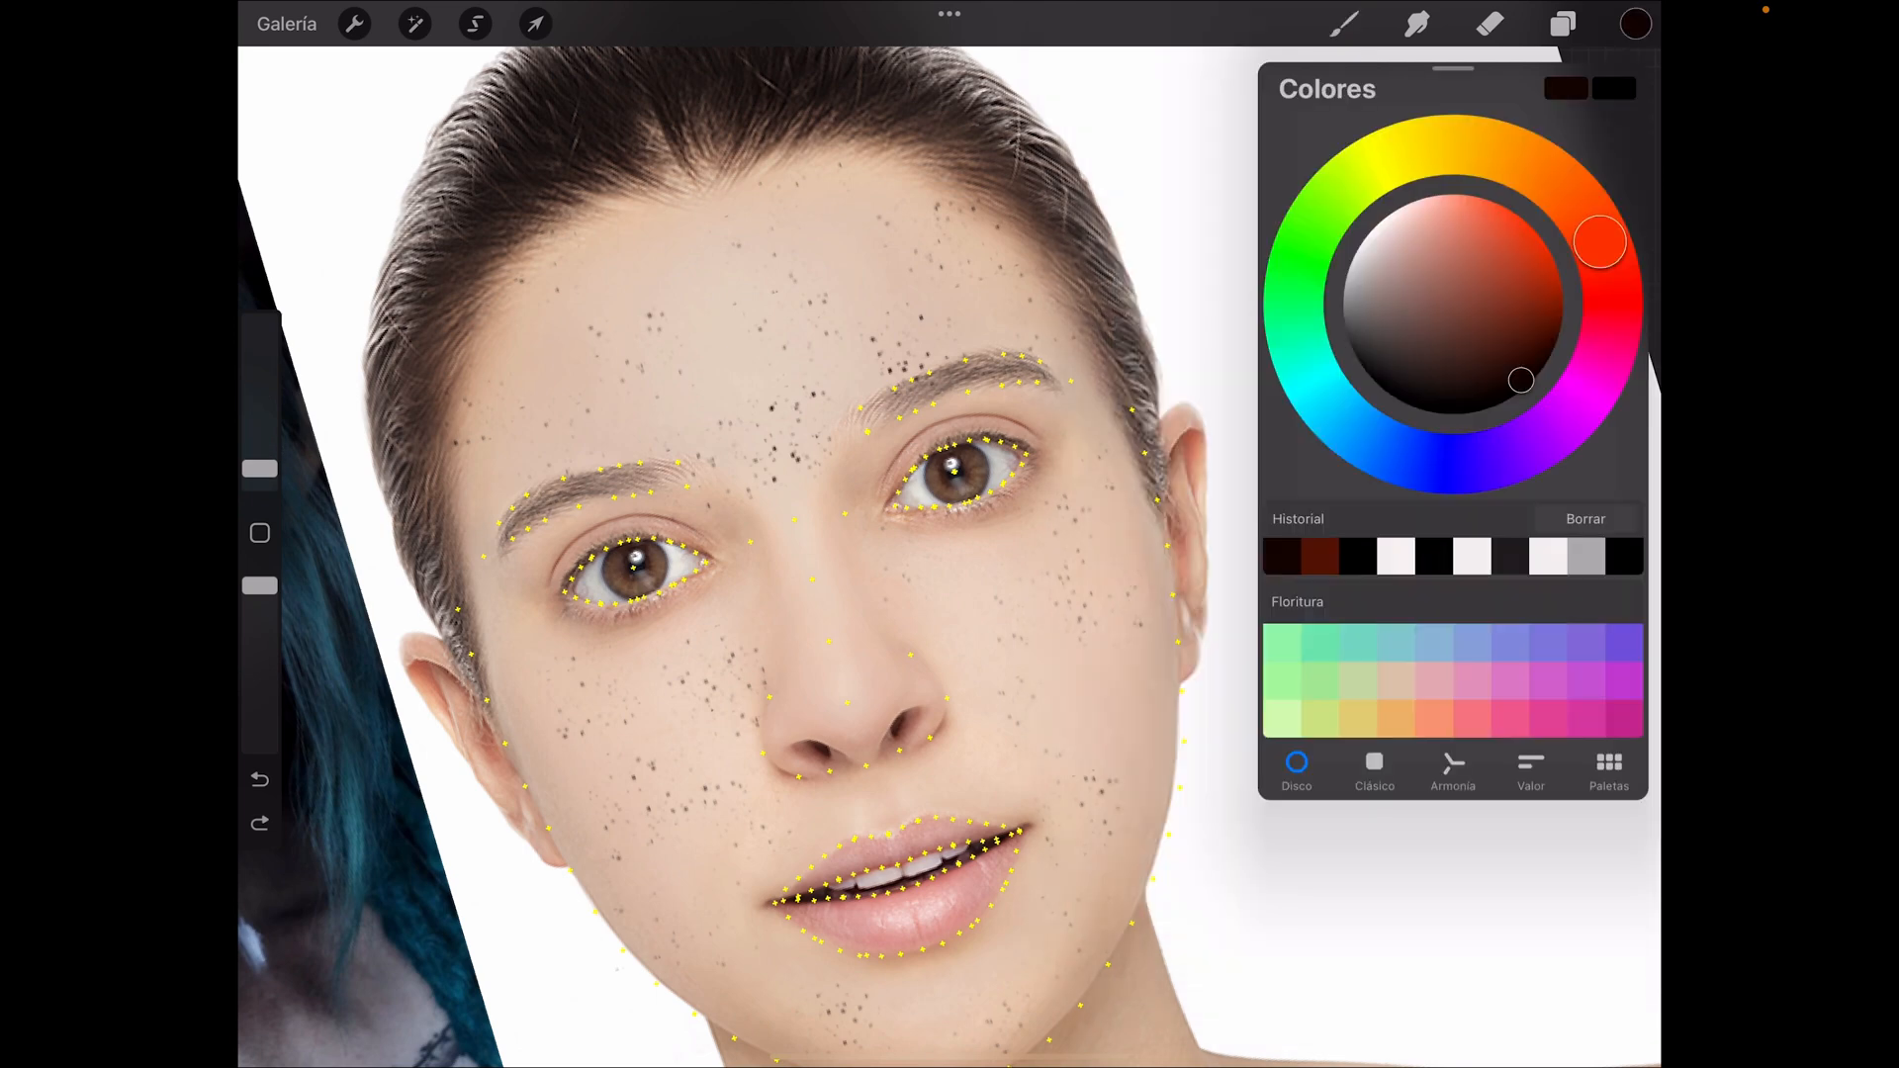
pyautogui.moveTo(1414, 296); pyautogui.dragTo(1363, 240)
pyautogui.moveTo(537, 314)
pyautogui.mouseDown()
pyautogui.moveTo(575, 457)
pyautogui.moveTo(534, 308)
pyautogui.mouseUp()
pyautogui.moveTo(633, 635); pyautogui.dragTo(648, 707)
pyautogui.moveTo(693, 886)
pyautogui.mouseDown()
pyautogui.moveTo(717, 925)
pyautogui.moveTo(697, 949)
pyautogui.mouseUp()
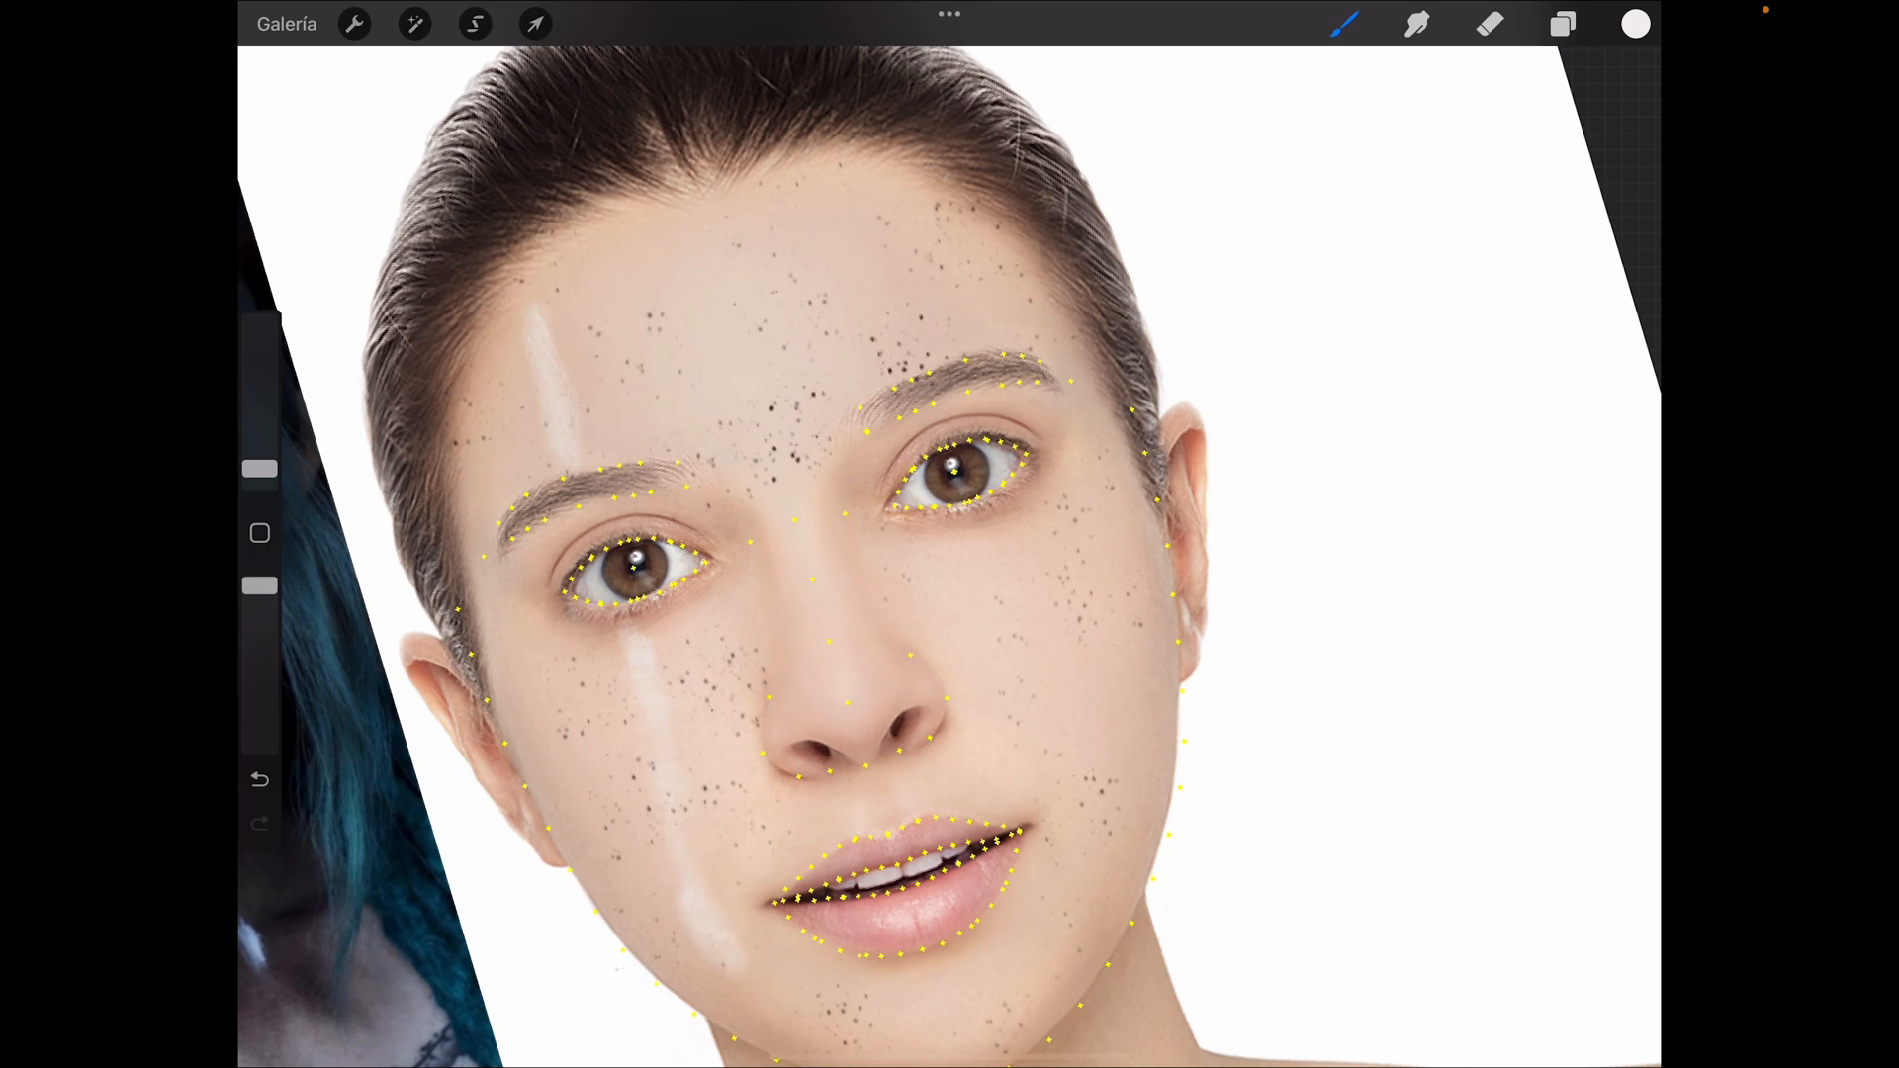
pyautogui.moveTo(902, 208)
pyautogui.mouseDown()
pyautogui.moveTo(914, 272)
pyautogui.moveTo(870, 186)
pyautogui.mouseUp()
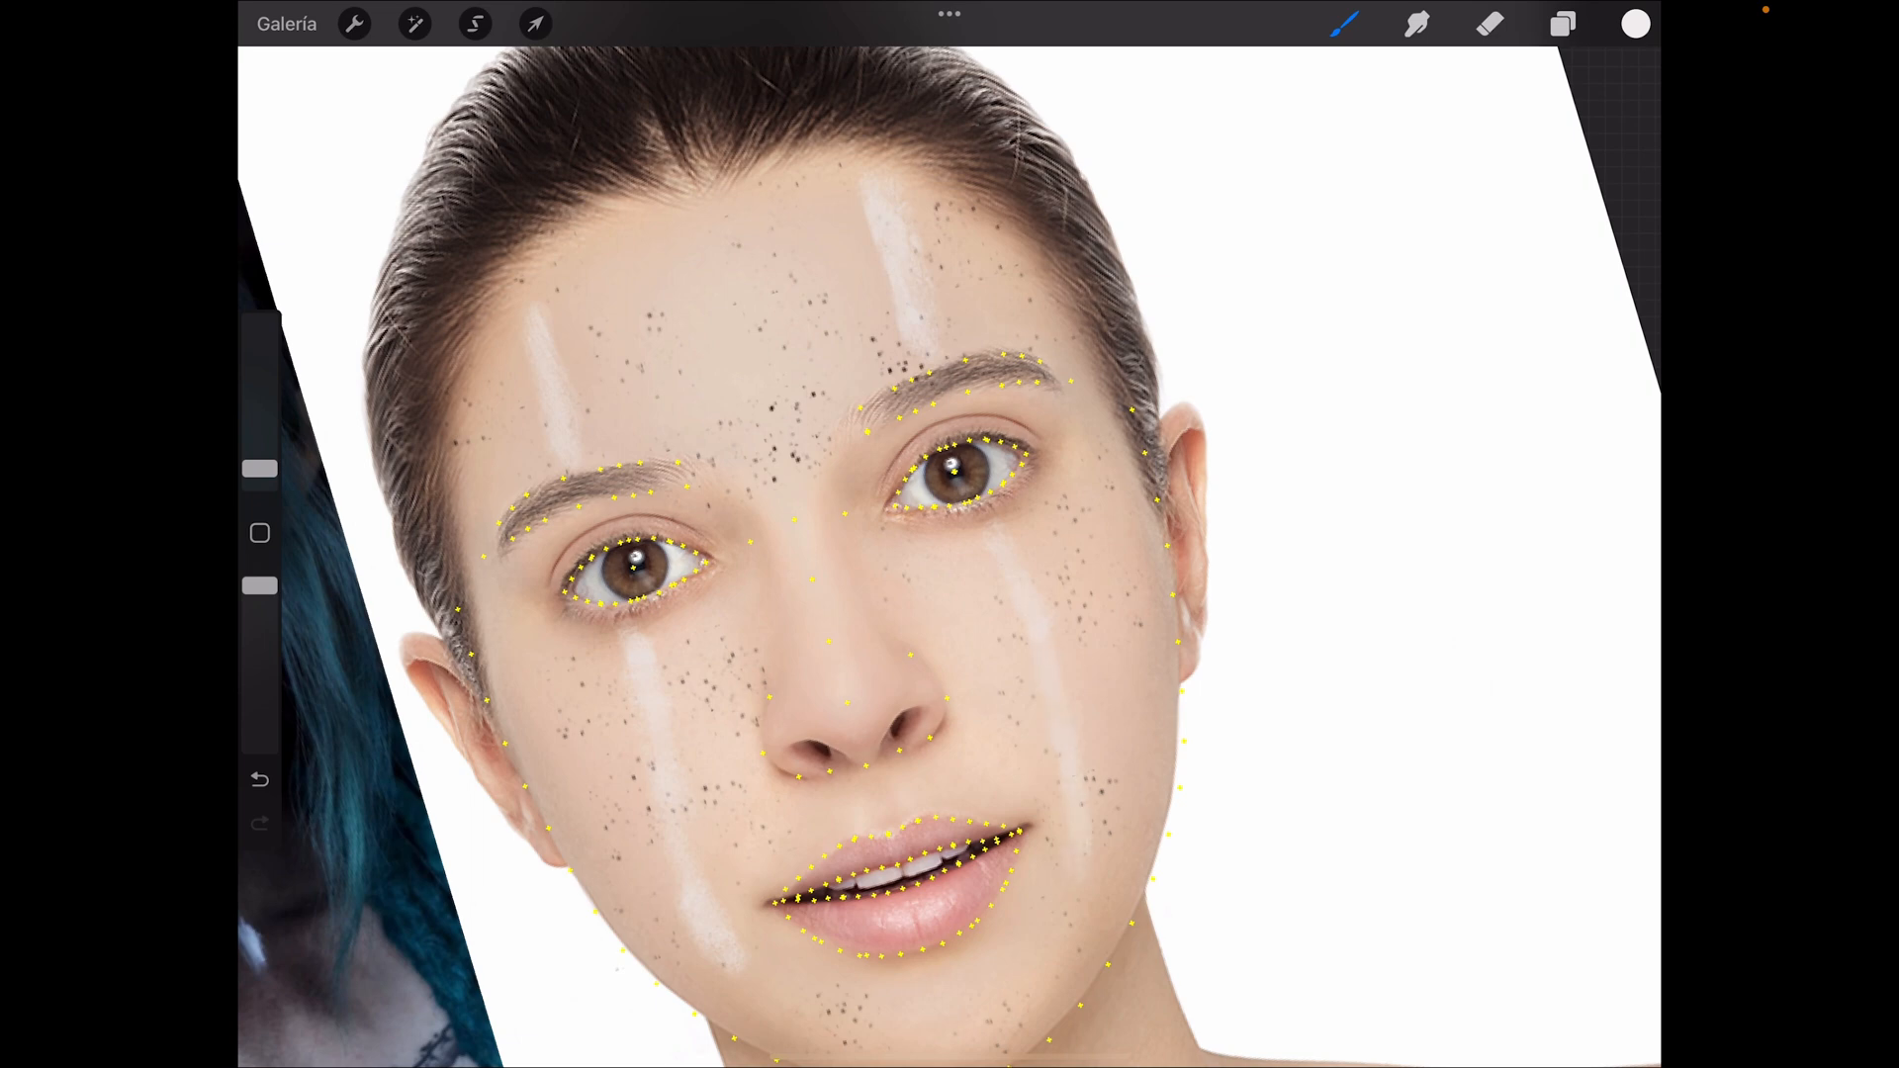
pyautogui.moveTo(1092, 848); pyautogui.dragTo(1009, 520)
pyautogui.moveTo(941, 364); pyautogui.dragTo(891, 197)
# Step: Paint a white stripe down the centre of the forehead, flared at the hairline, and a white patch on the nose bridge
pyautogui.moveTo(666, 224)
pyautogui.mouseDown()
pyautogui.moveTo(708, 283)
pyautogui.moveTo(685, 229)
pyautogui.mouseUp()
pyautogui.moveTo(769, 186)
pyautogui.mouseDown()
pyautogui.moveTo(741, 267)
pyautogui.moveTo(703, 208)
pyautogui.moveTo(785, 455)
pyautogui.mouseUp()
pyautogui.moveTo(714, 286); pyautogui.dragTo(758, 396)
pyautogui.moveTo(763, 178); pyautogui.dragTo(741, 194)
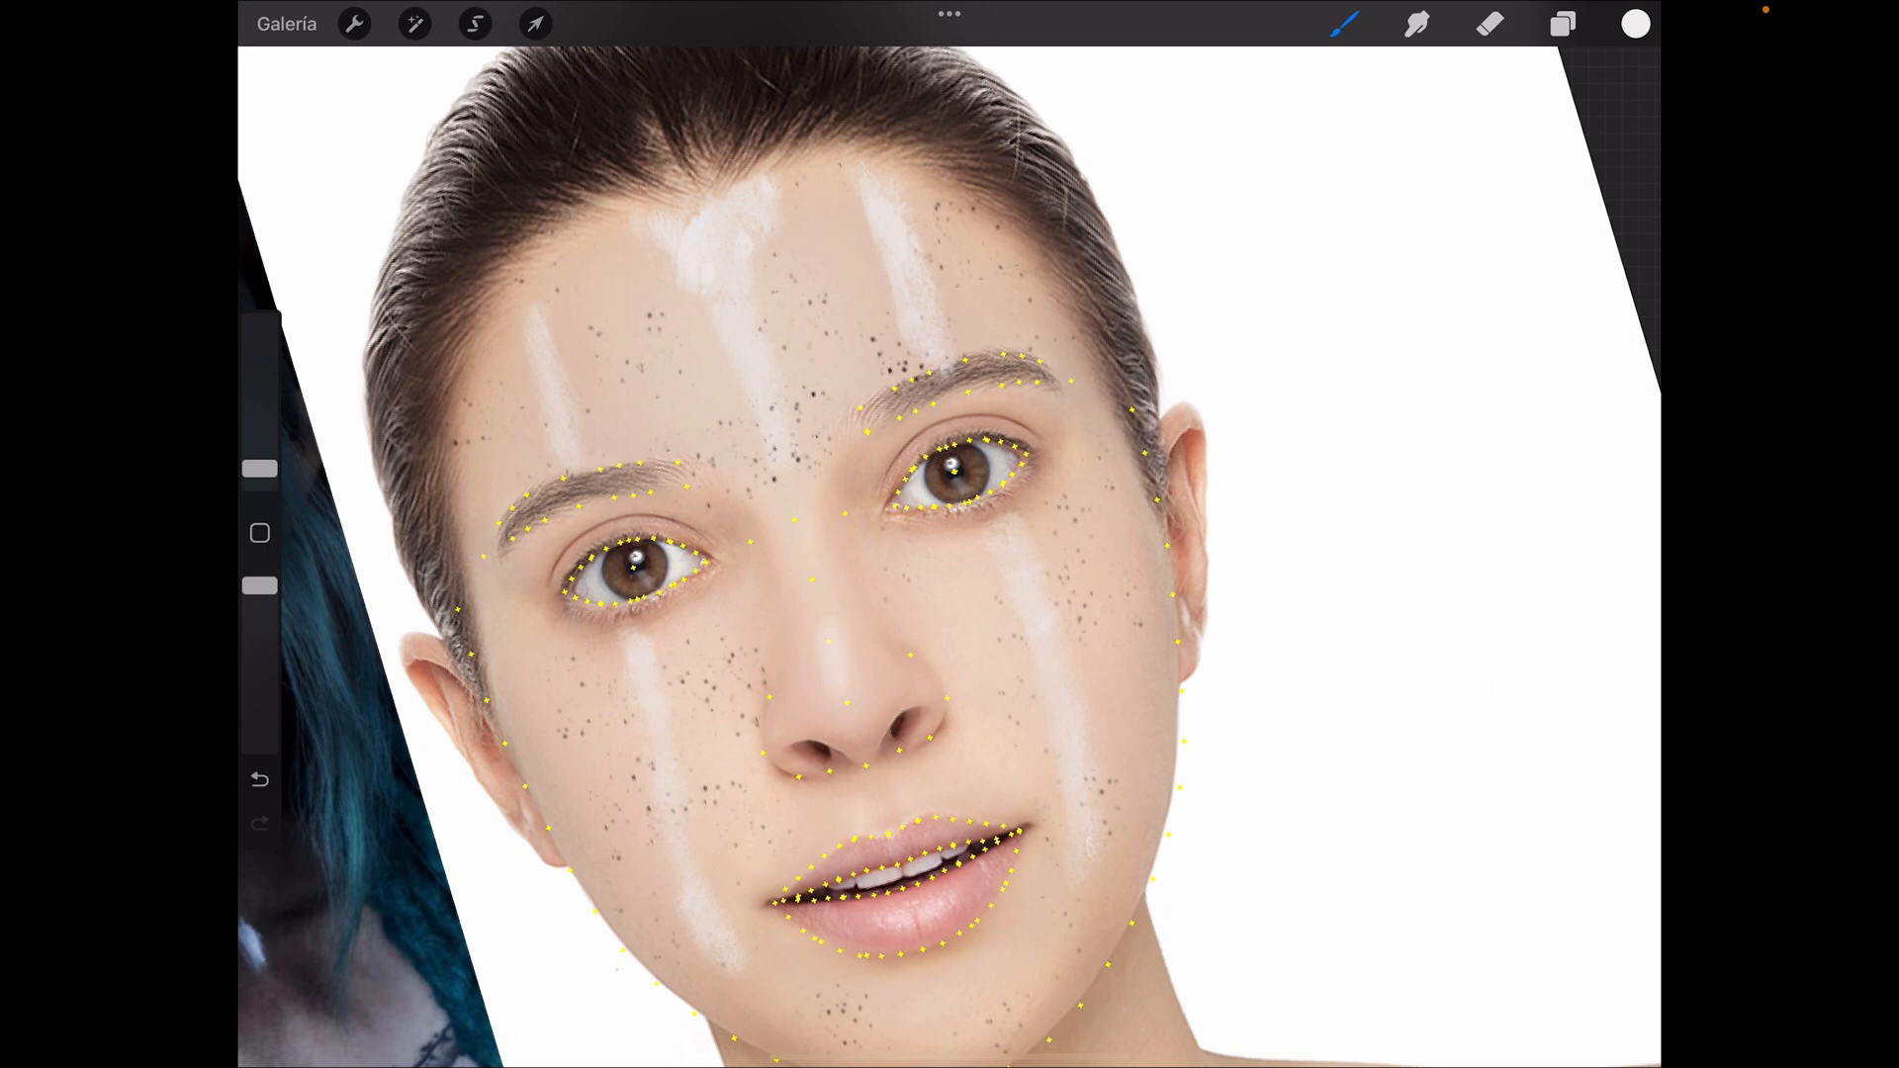
pyautogui.hotkey('ctrl', 'z')
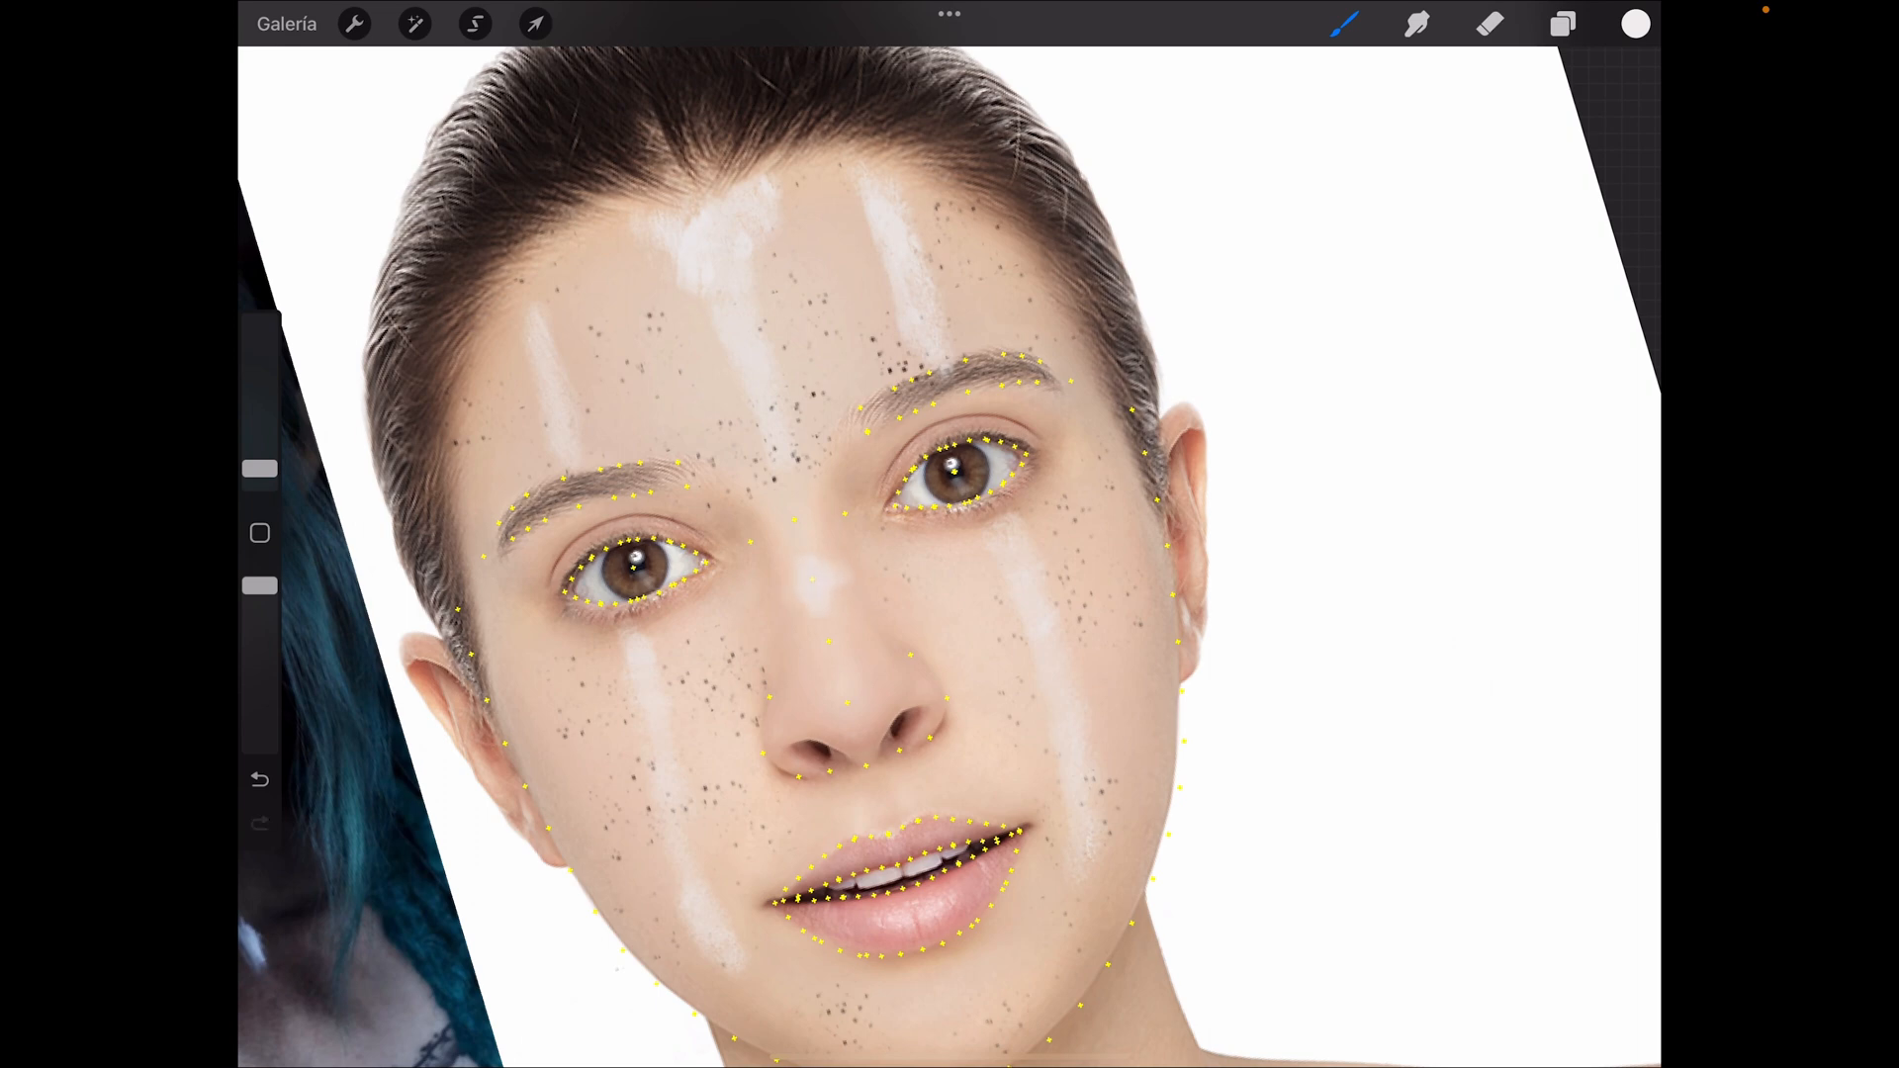
# Step: Switch to the Eaglehawk brush with black as the painting colour
pyautogui.click(1636, 24)
pyautogui.click(1344, 23)
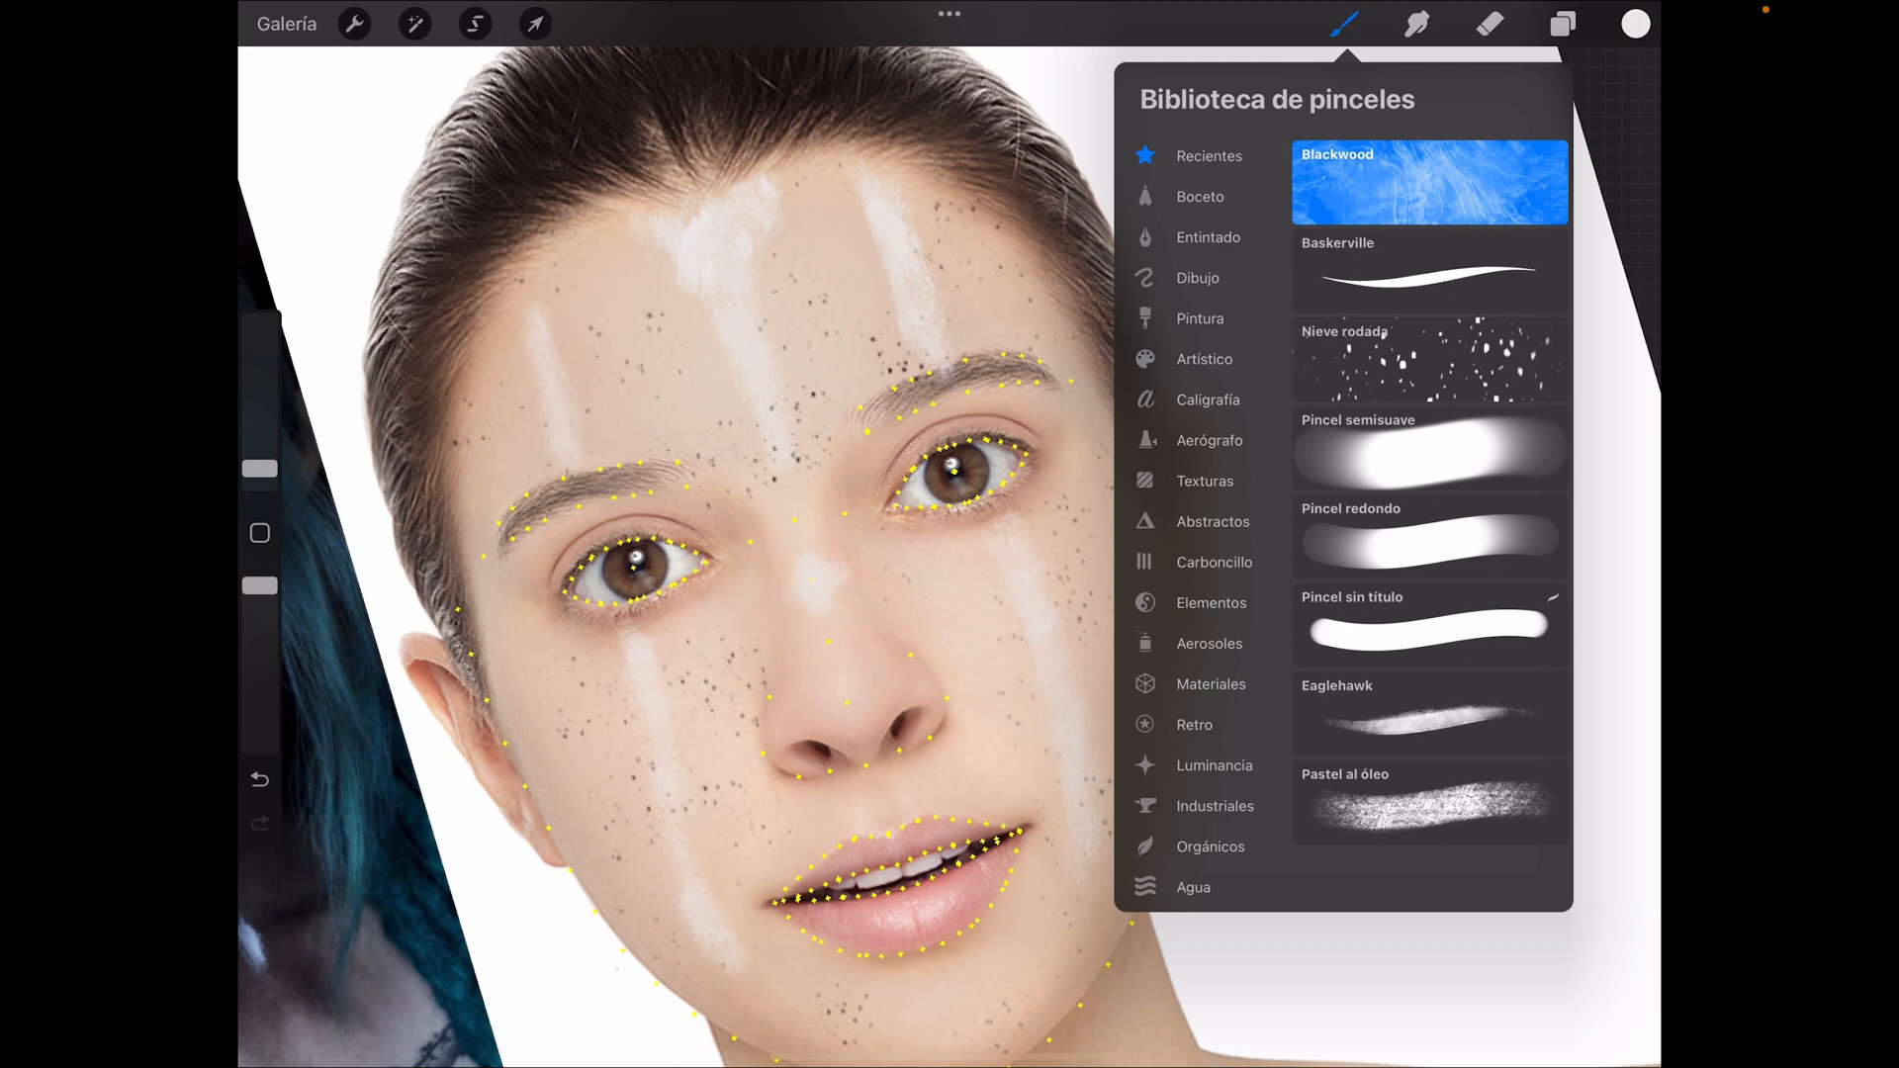
pyautogui.click(1429, 714)
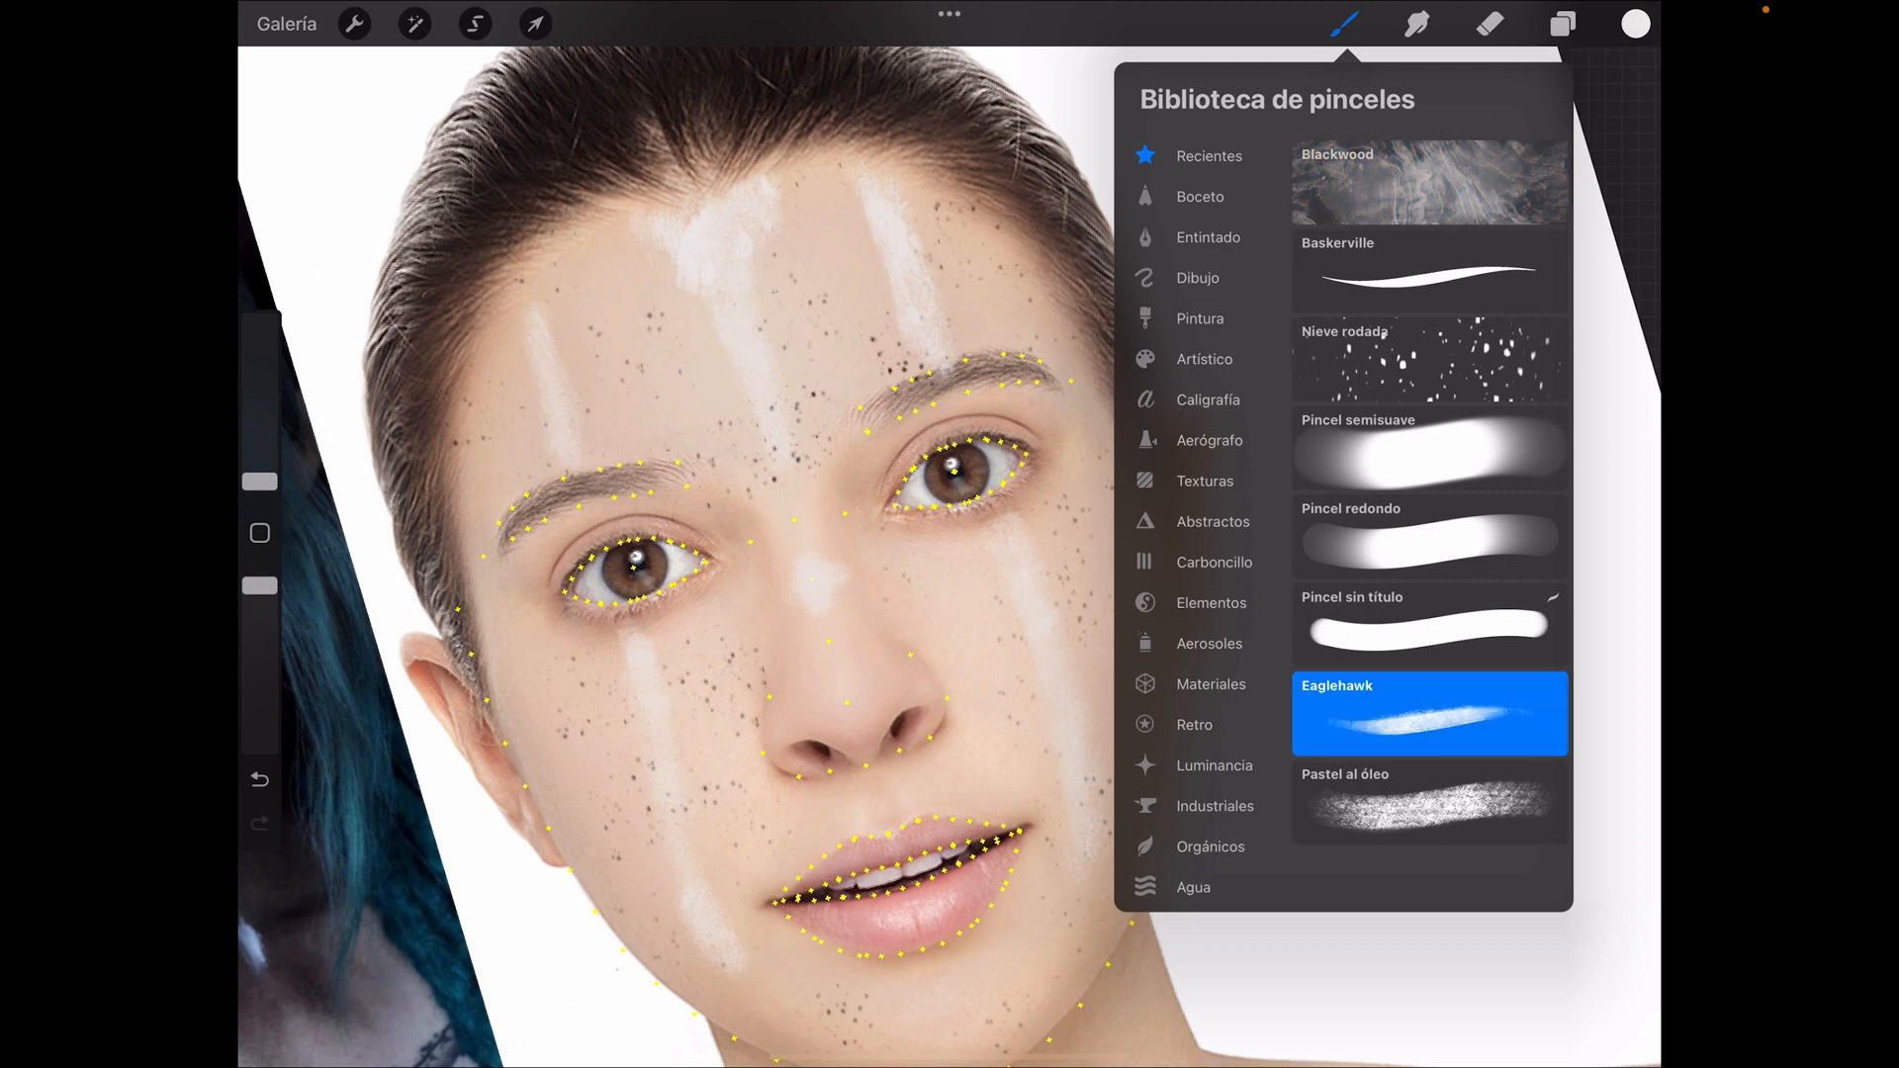
pyautogui.click(1635, 24)
pyautogui.click(1445, 415)
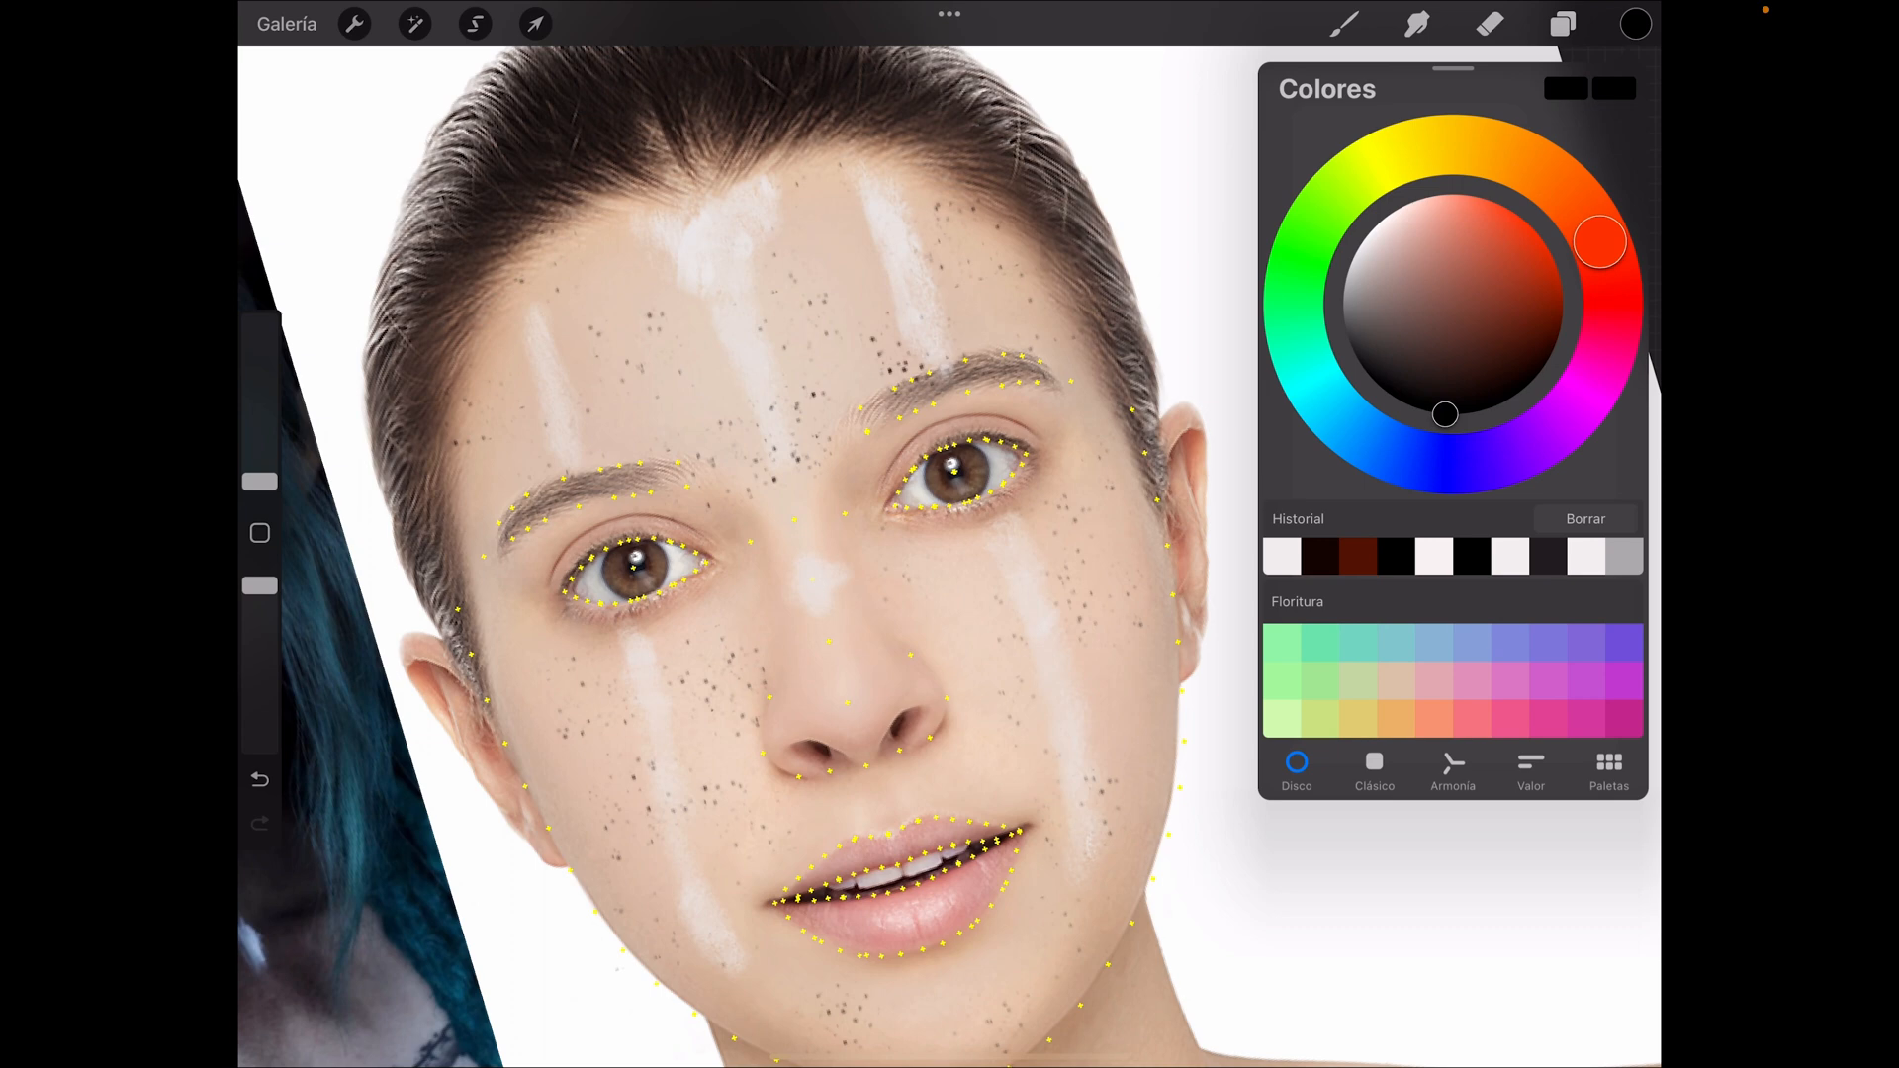
pyautogui.click(1636, 23)
# Step: Draw a black Y-shaped rune over the central white stripe on the forehead, using a larger brush size
pyautogui.scroll(-5, 950, 554)
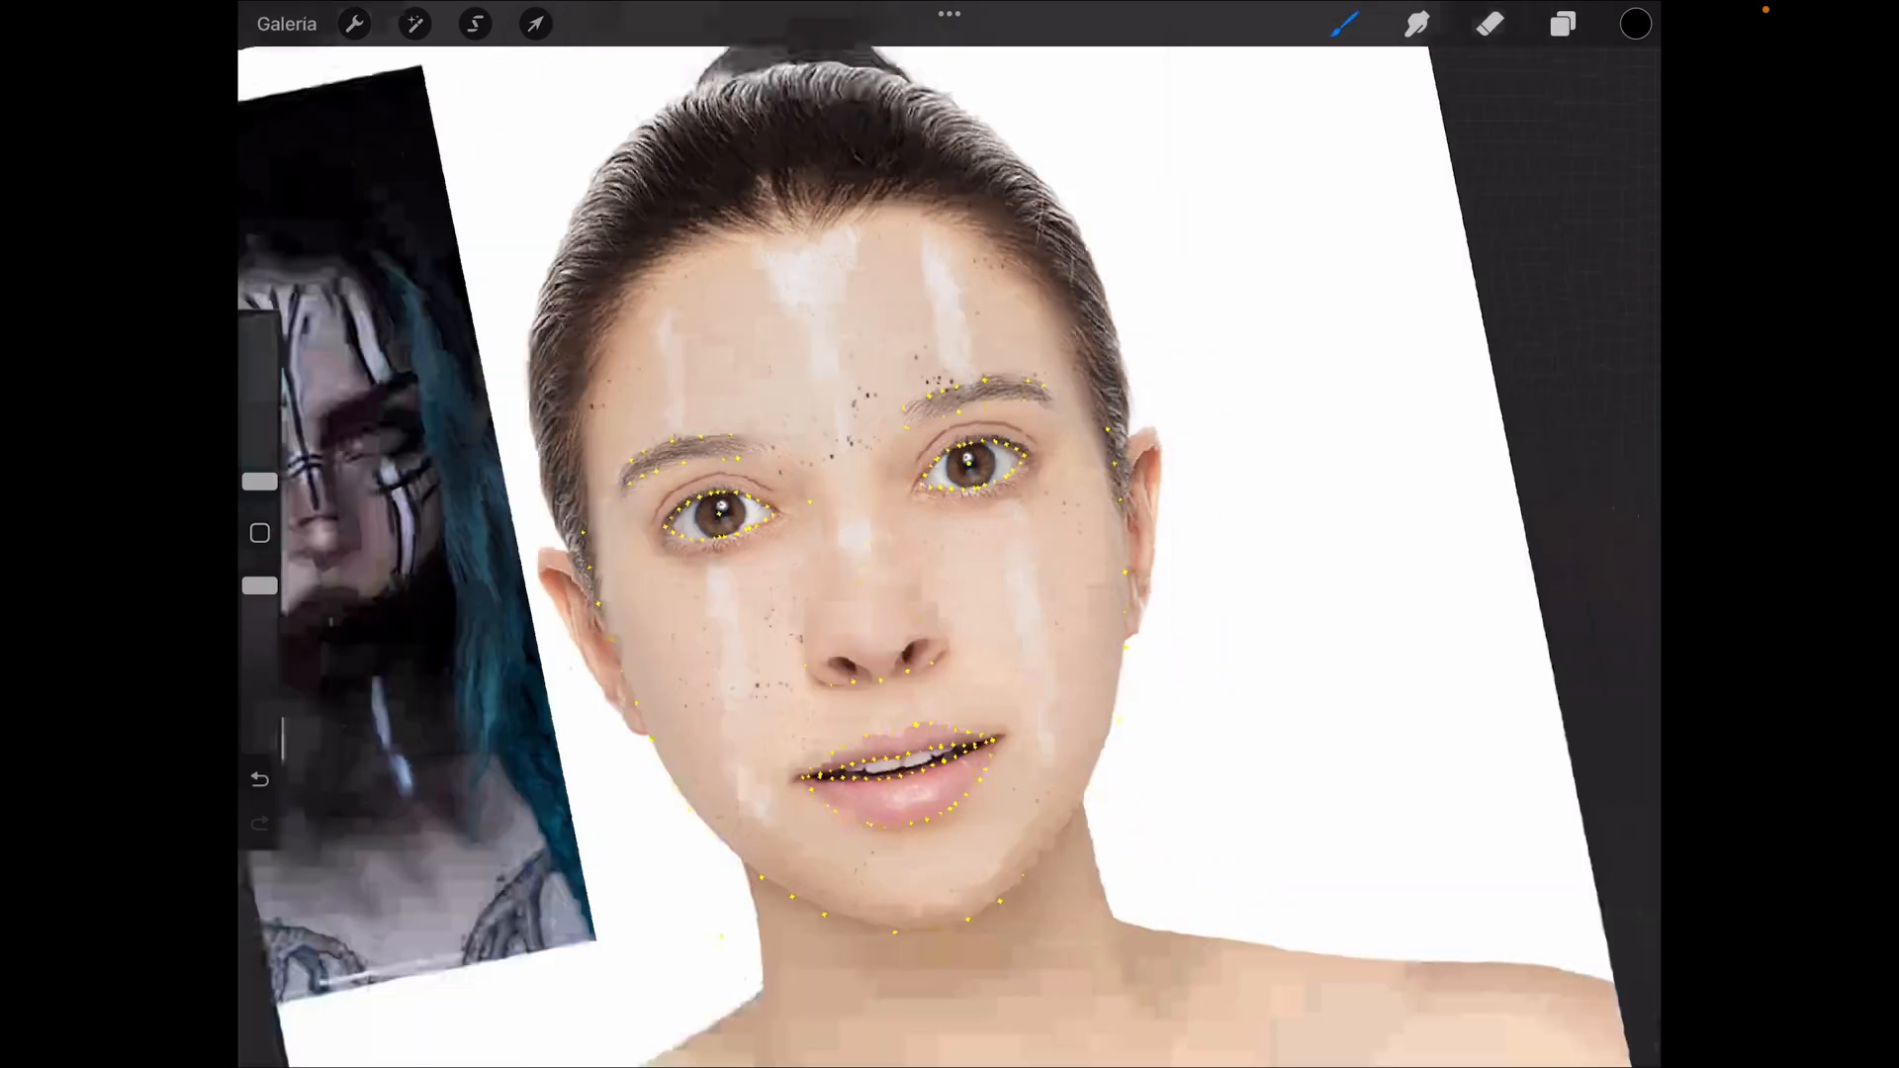
pyautogui.scroll(2, 949, 554)
pyautogui.scroll(1, 950, 554)
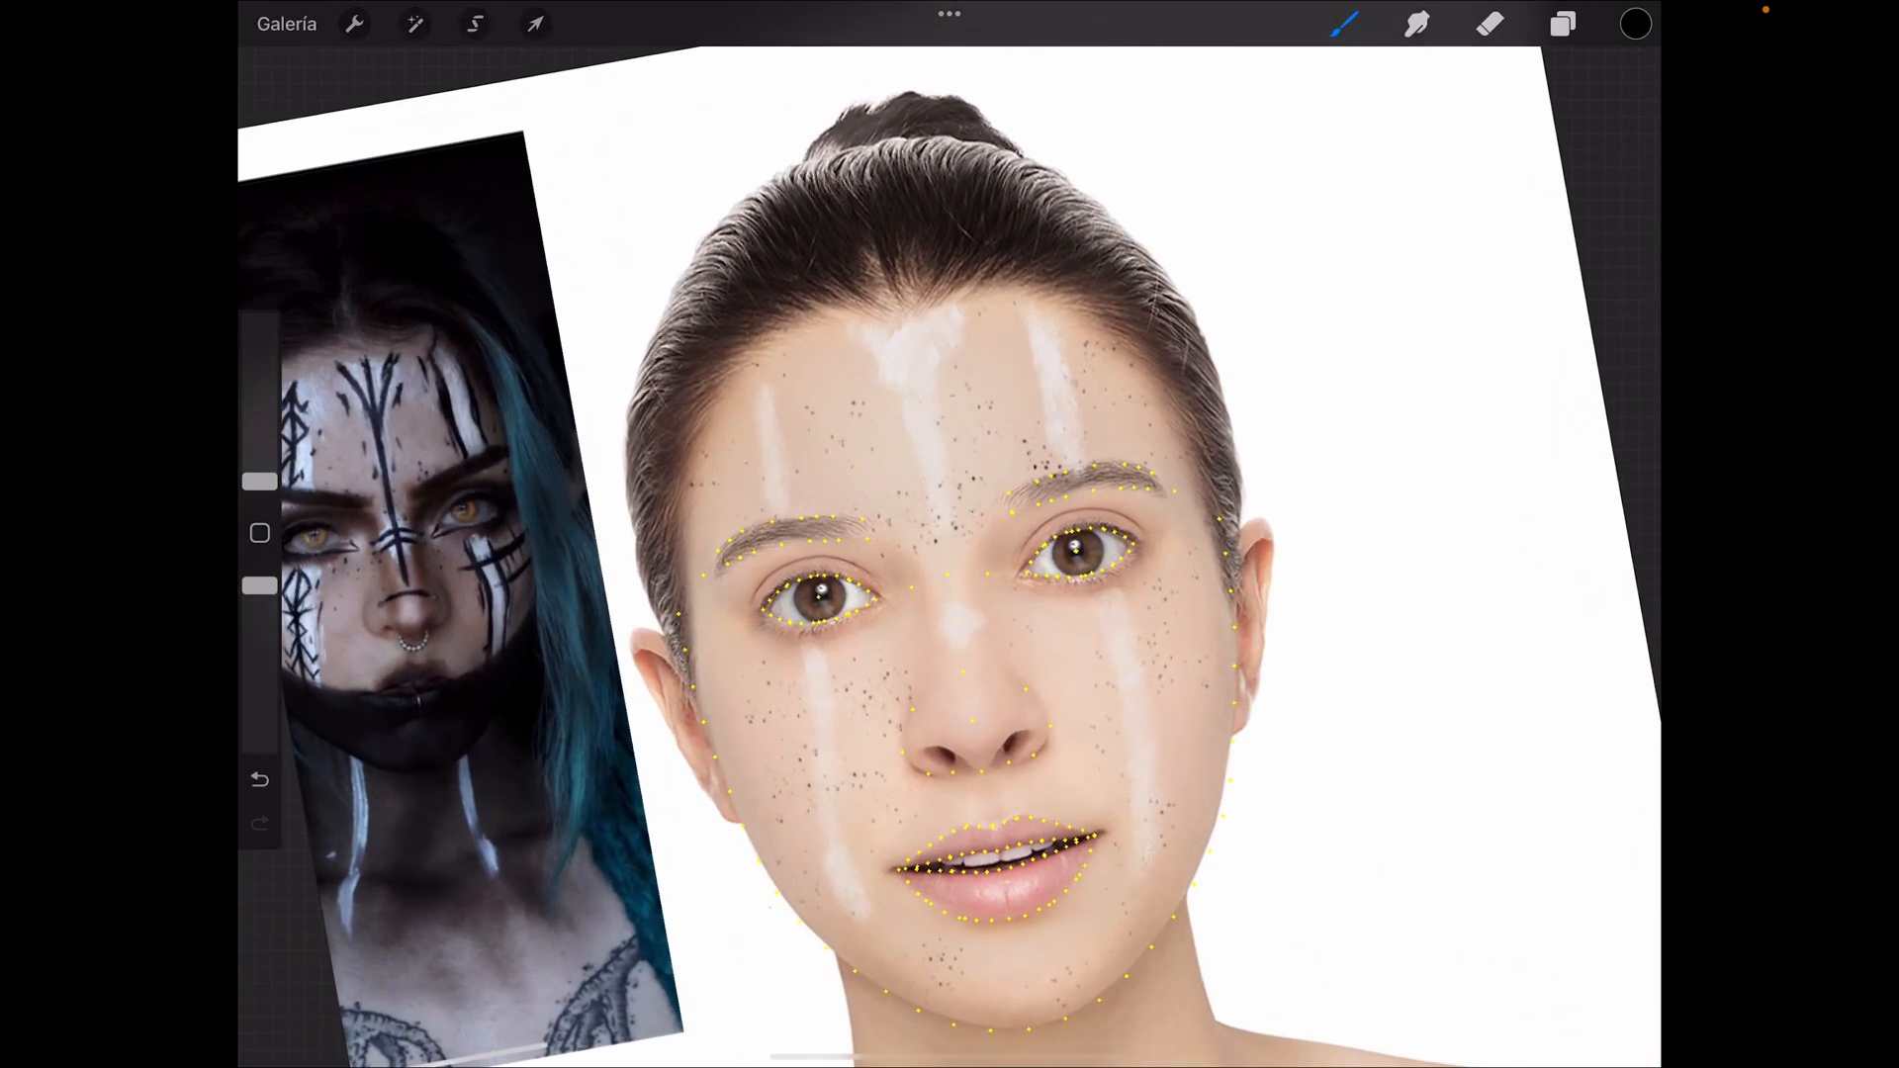
pyautogui.moveTo(915, 364)
pyautogui.mouseDown()
pyautogui.moveTo(871, 324)
pyautogui.moveTo(902, 362)
pyautogui.mouseUp()
pyautogui.hotkey('ctrl', 'z')
pyautogui.moveTo(260, 481); pyautogui.dragTo(259, 450)
pyautogui.moveTo(905, 362)
pyautogui.mouseDown()
pyautogui.moveTo(864, 337)
pyautogui.moveTo(929, 348)
pyautogui.moveTo(914, 376)
pyautogui.moveTo(866, 338)
pyautogui.moveTo(917, 370)
pyautogui.moveTo(956, 552)
pyautogui.mouseUp()
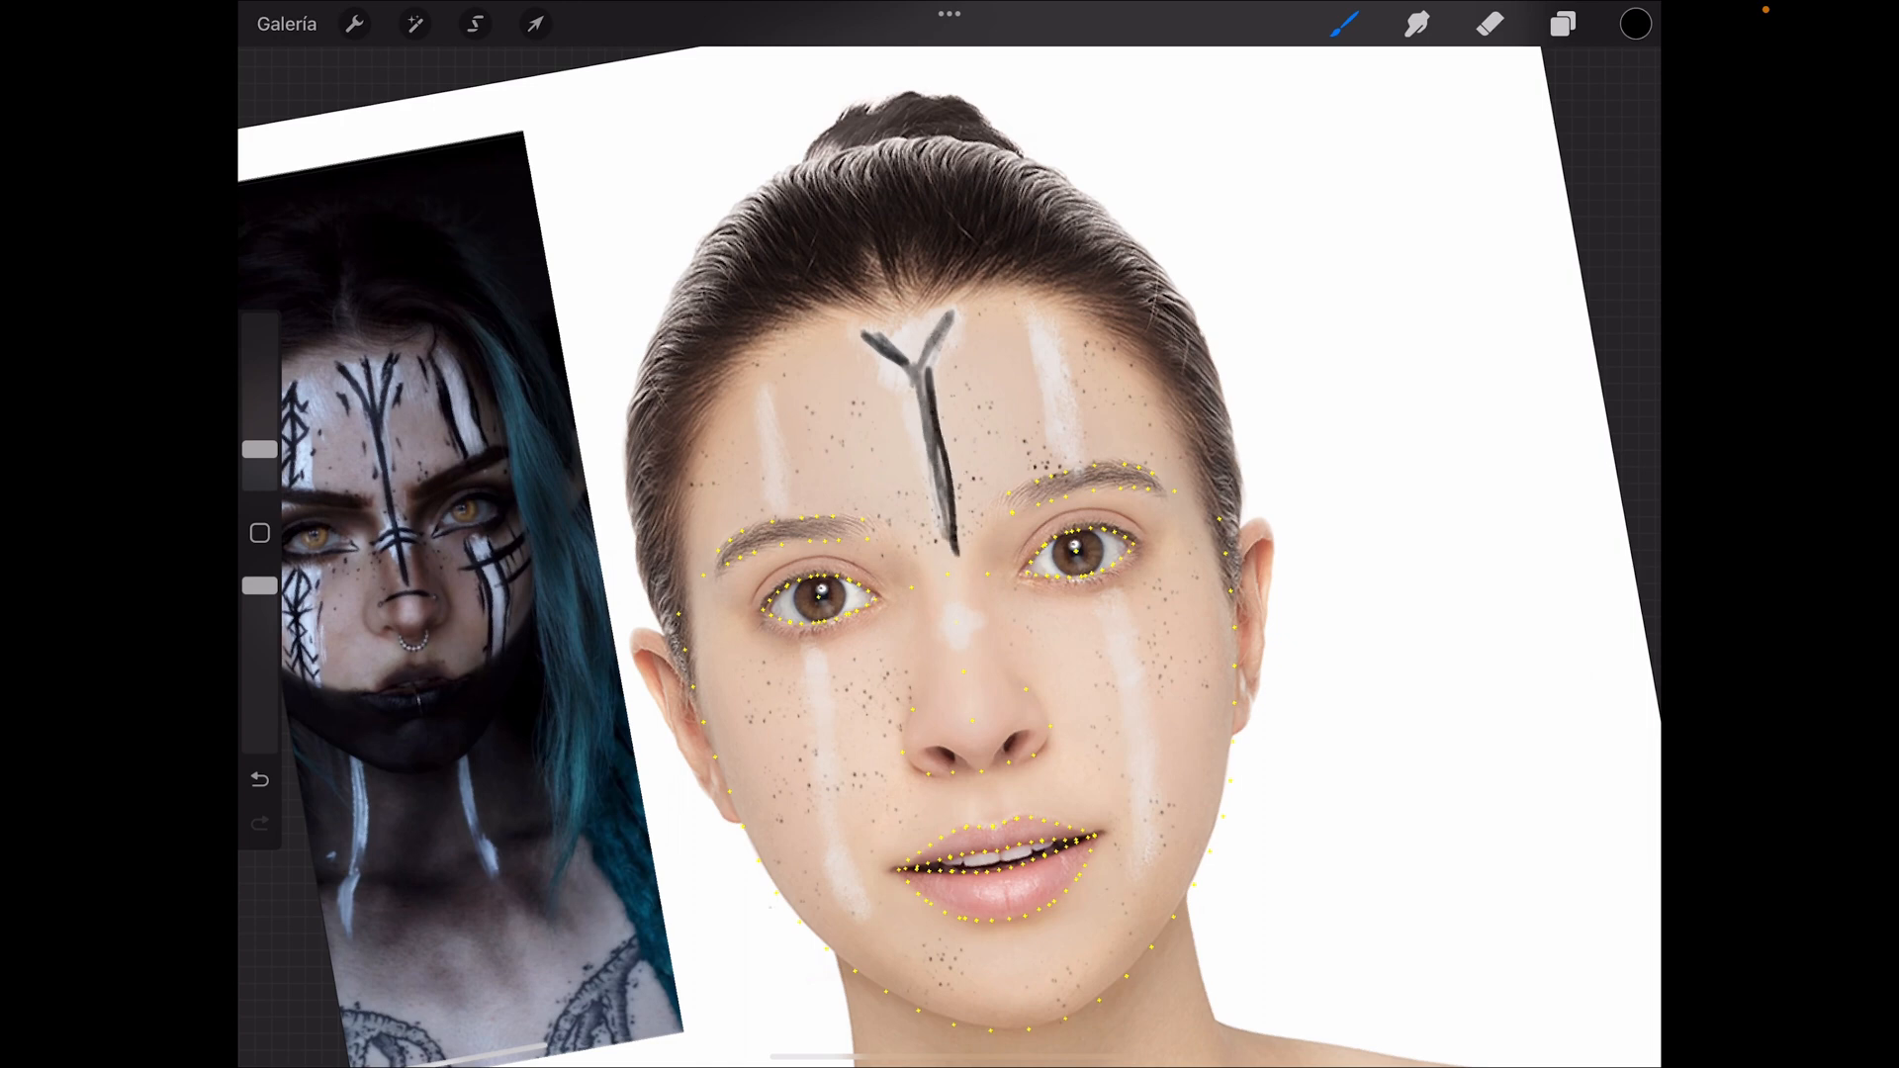
# Step: Undo the strokes of the black forehead rune
pyautogui.hotkey('ctrl', 'z')
pyautogui.hotkey('ctrl', 'z')
pyautogui.hotkey('ctrl', 'z')
pyautogui.hotkey('ctrl', 'z')
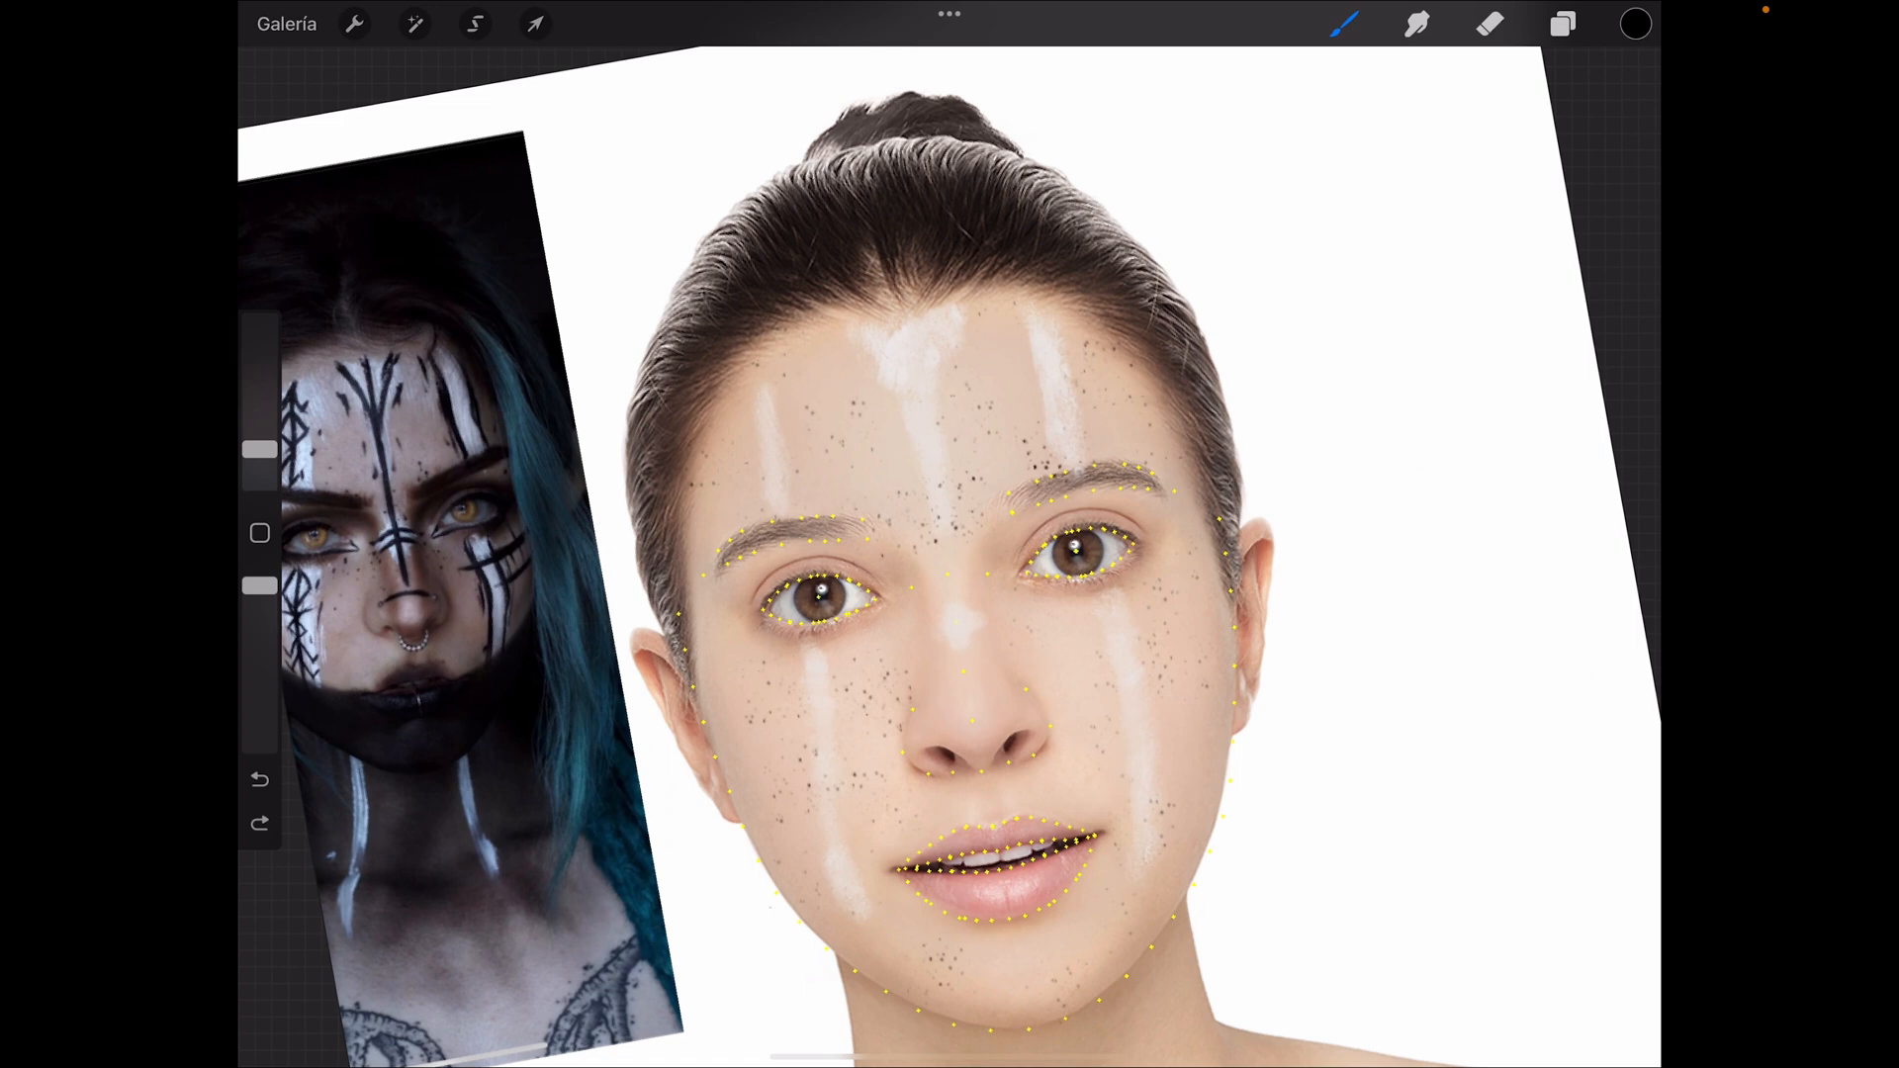
# Step: Hide the practice layers Capa 15 and Capa 16
pyautogui.click(354, 24)
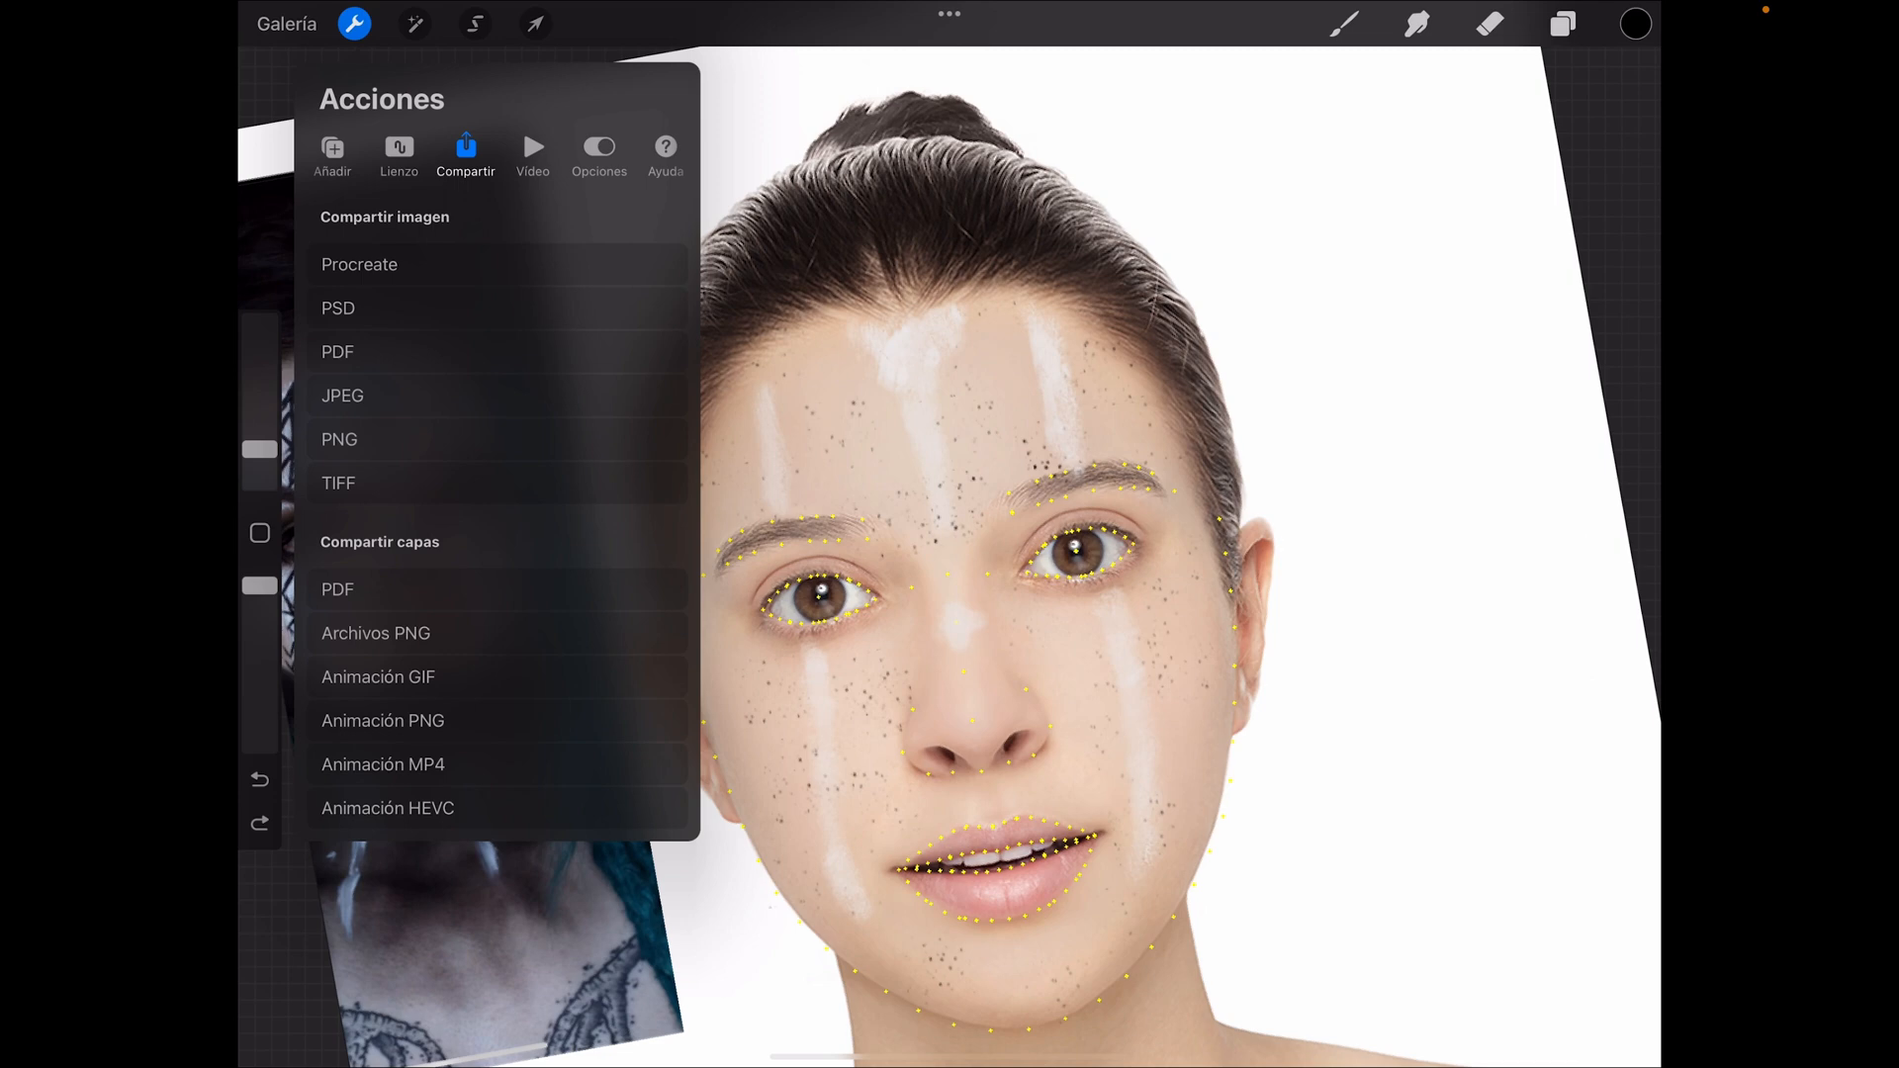
pyautogui.click(1563, 24)
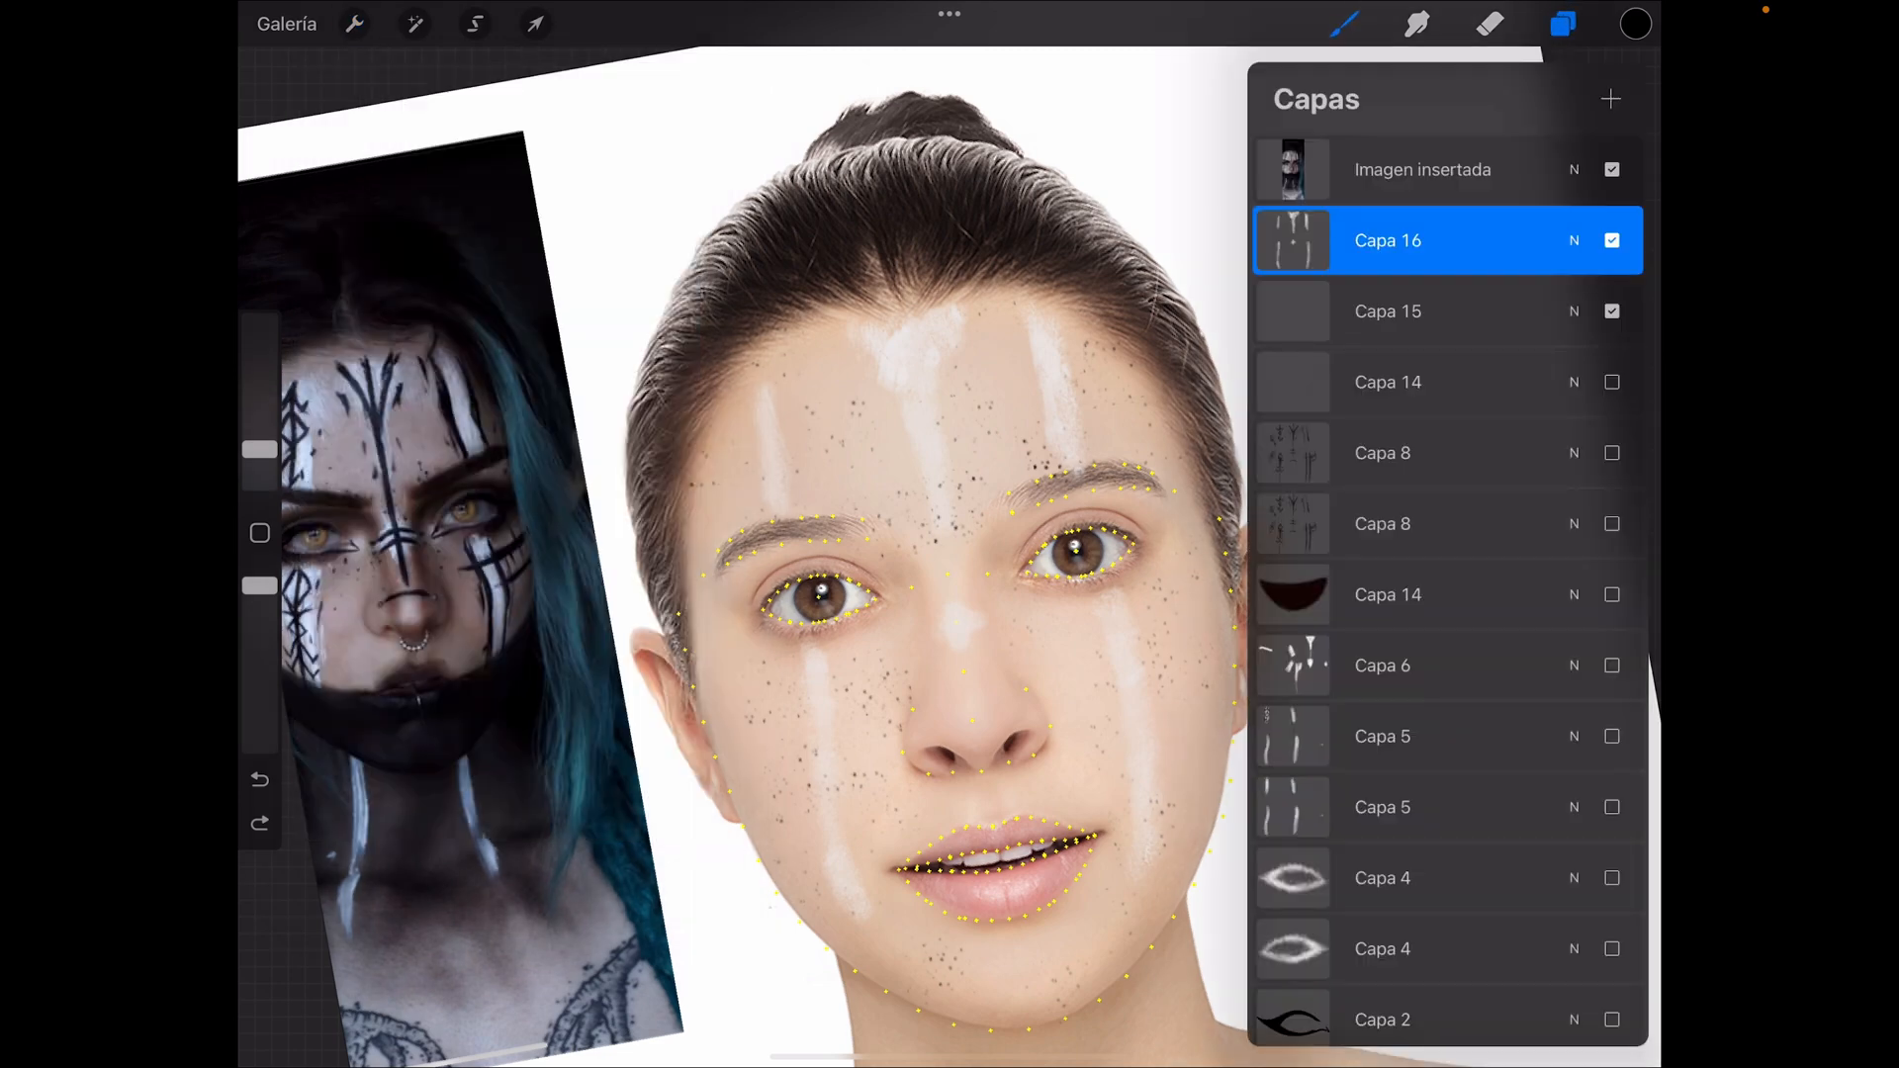
pyautogui.click(1612, 311)
pyautogui.click(1612, 240)
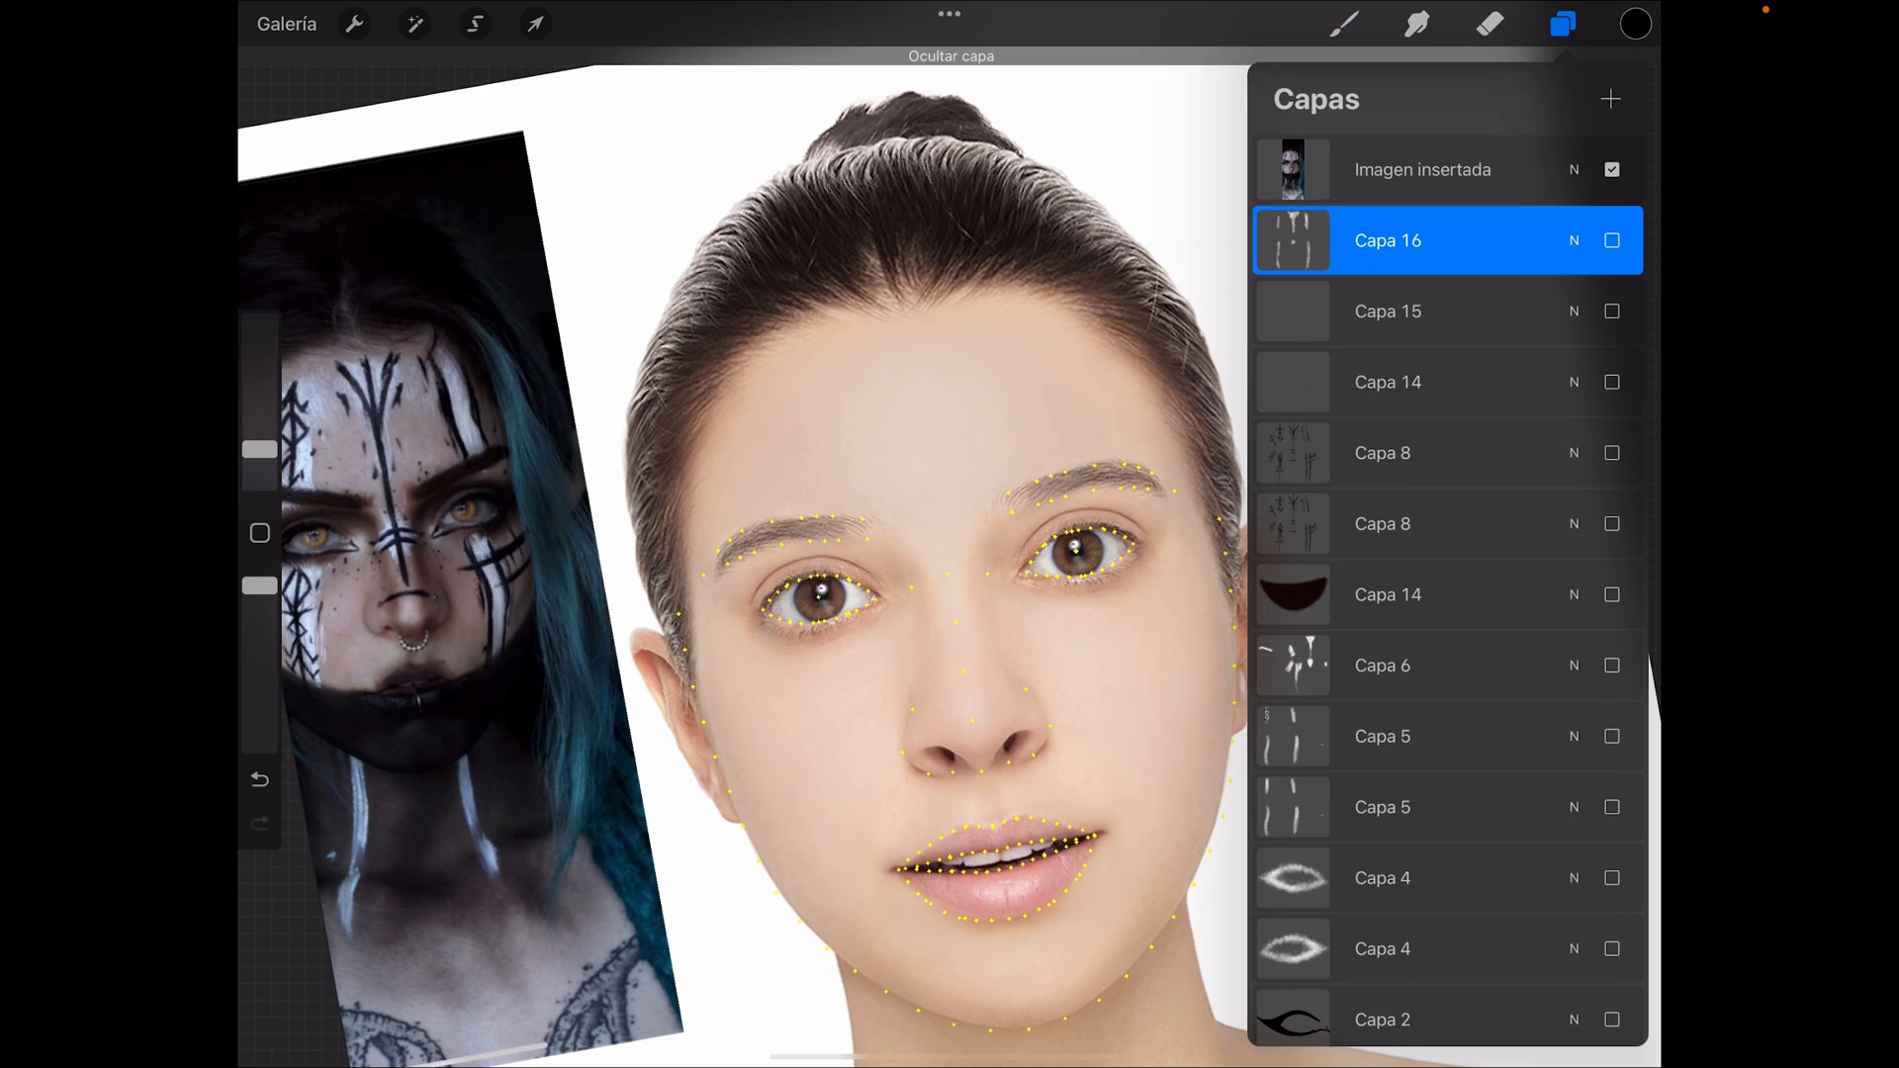
# Step: Show the speckle layer Capa 14, both Capa 8 rune layers, the dark jaw layer Capa 14, Capa 6 and the upper Capa 5
pyautogui.click(1612, 382)
pyautogui.click(1612, 453)
pyautogui.click(1612, 524)
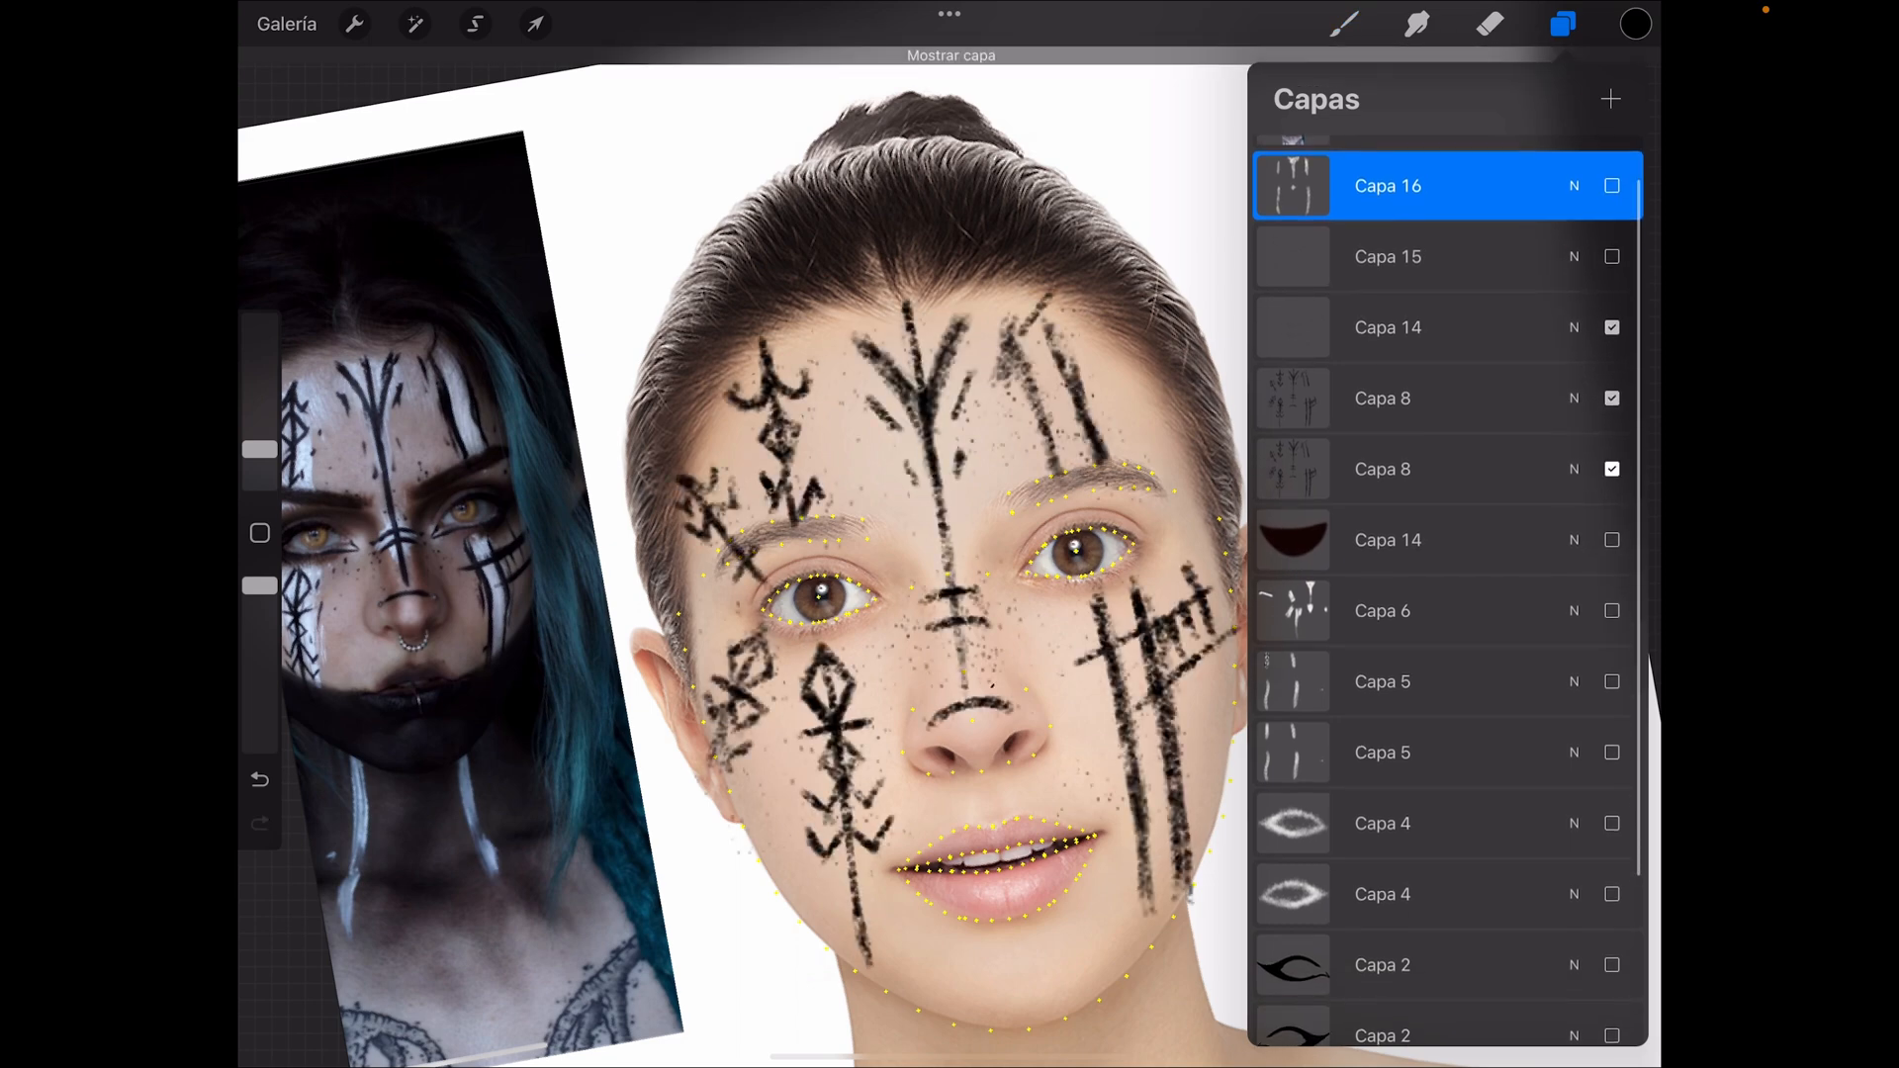
pyautogui.scroll(-2, 1443, 593)
pyautogui.click(1612, 468)
pyautogui.click(1612, 540)
pyautogui.click(1612, 611)
# Step: Show the lower Capa 5, both Capa 4, both Capa 2 and the Capa 13 shading layer
pyautogui.scroll(-2, 1444, 593)
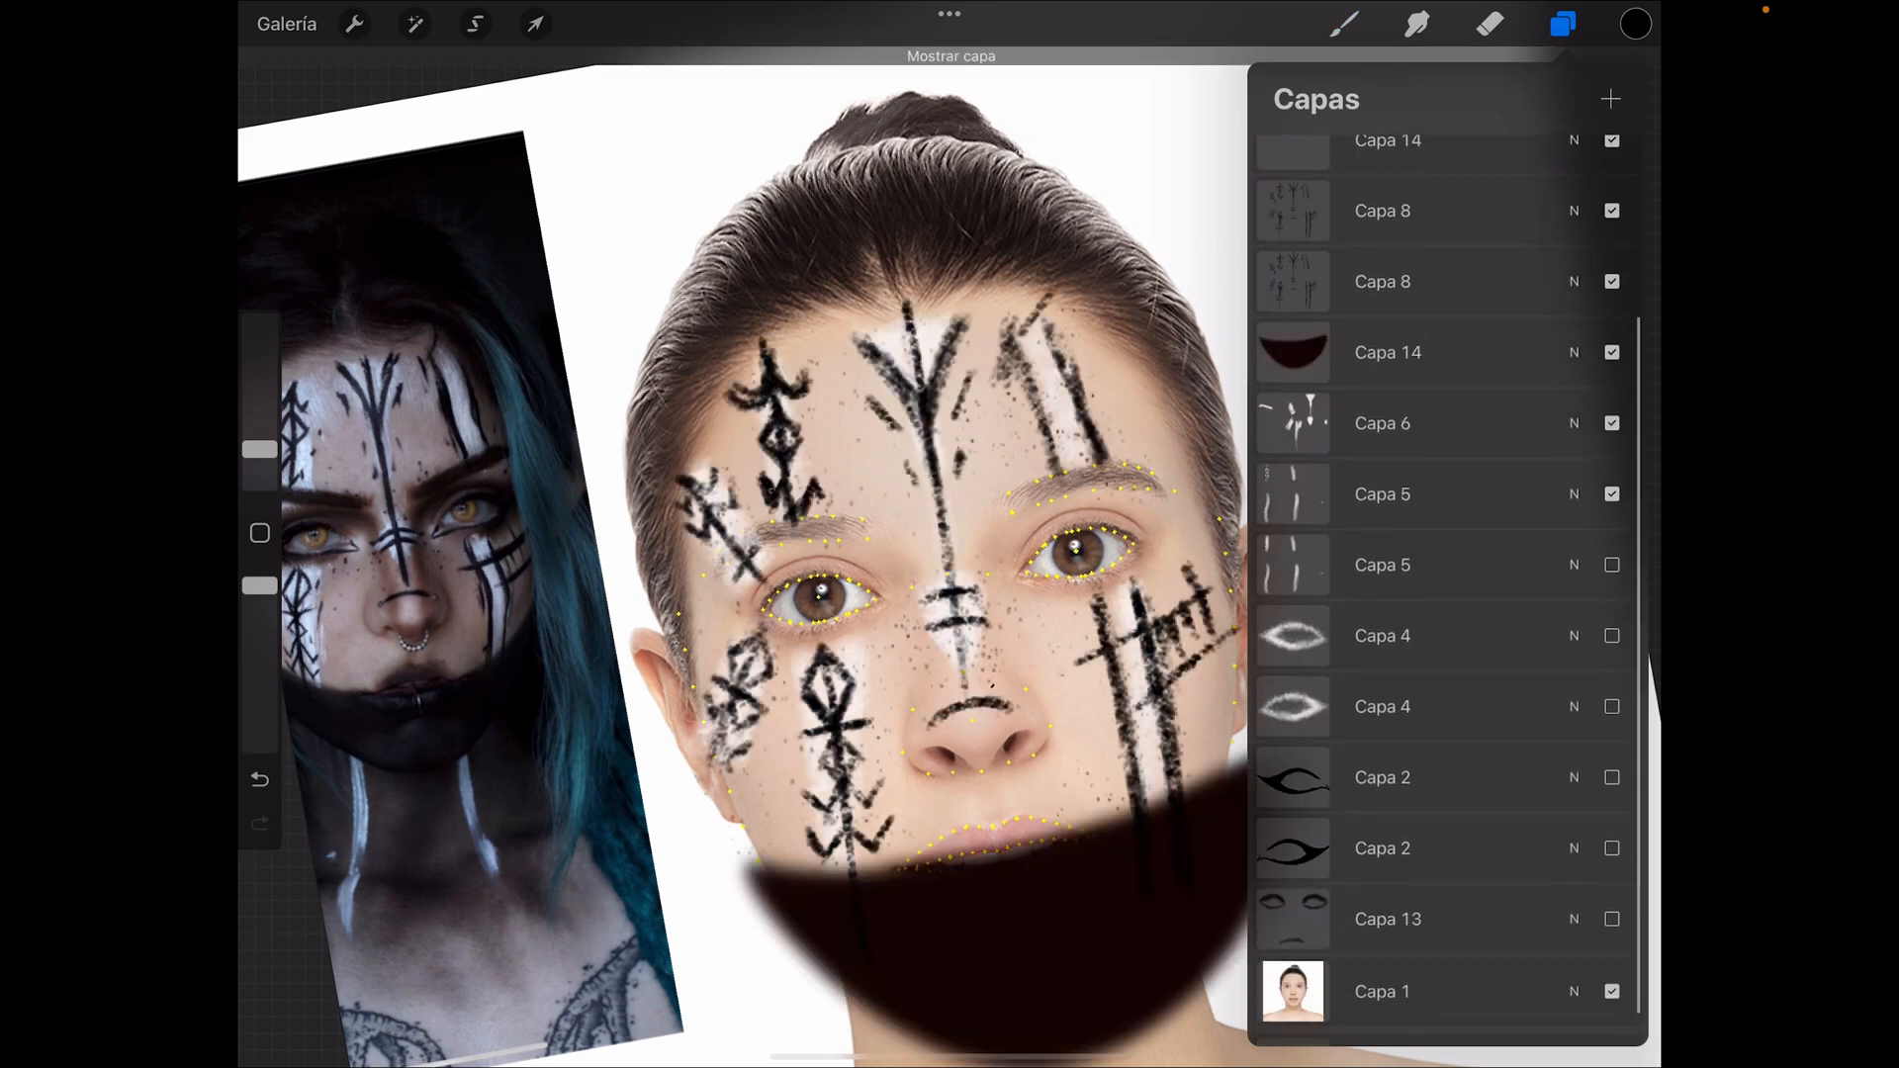
pyautogui.click(1612, 533)
pyautogui.click(1612, 603)
pyautogui.click(1612, 674)
pyautogui.click(1612, 746)
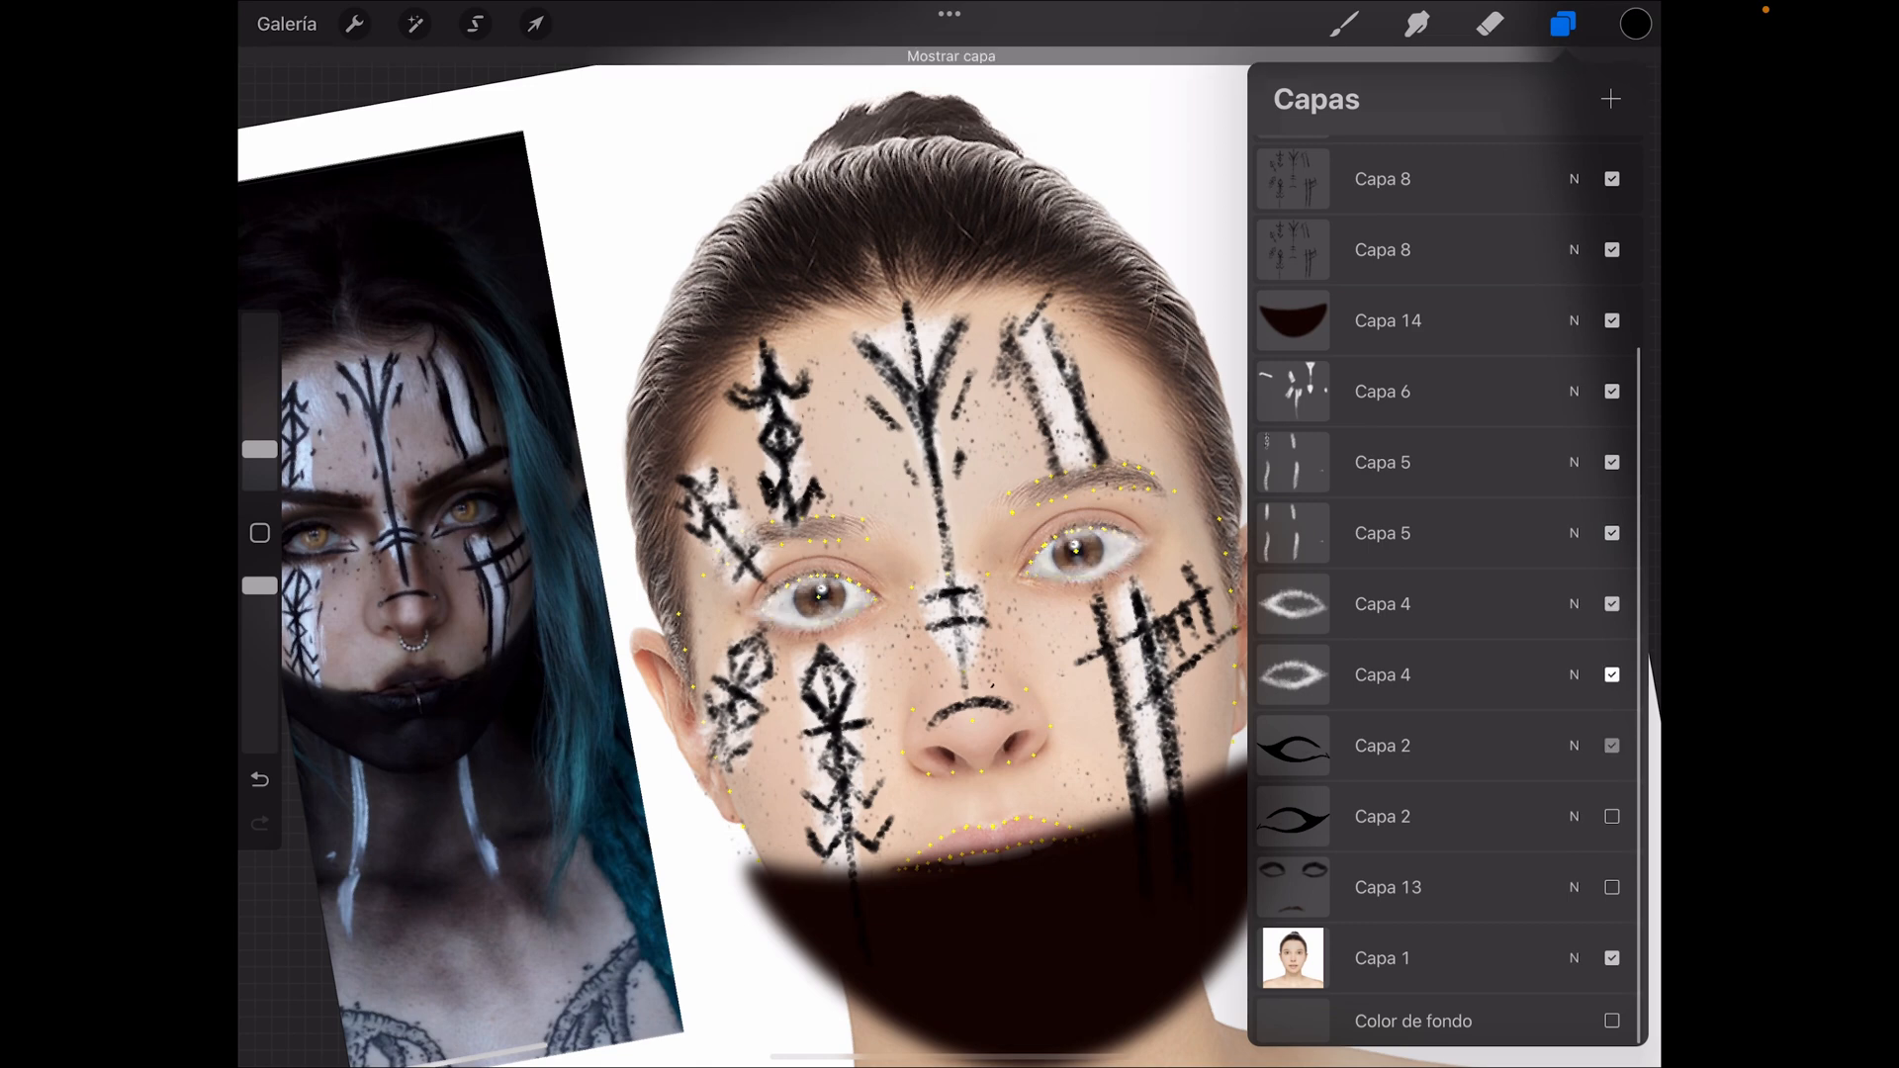
pyautogui.click(1612, 817)
pyautogui.click(1612, 887)
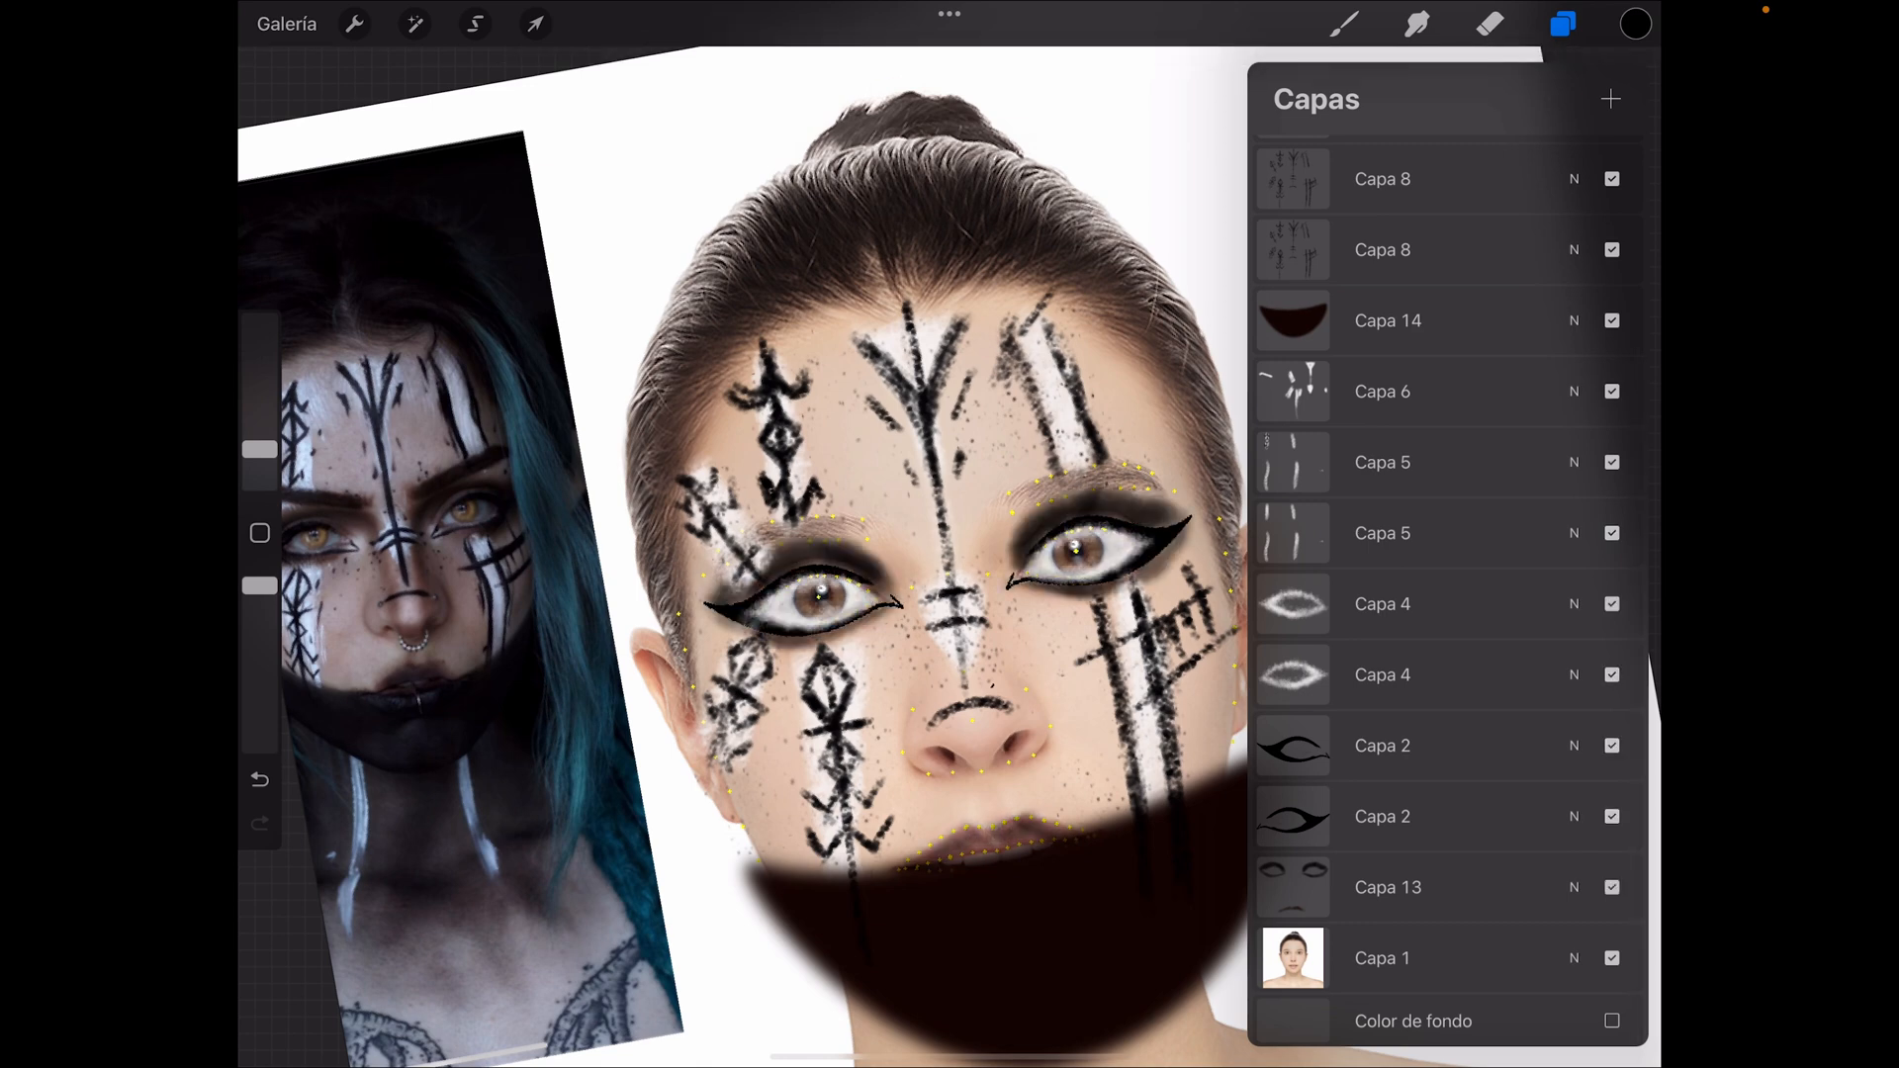
# Step: Set the brush colour to a bright orange-red and open the layer list
pyautogui.scroll(-3, 791, 553)
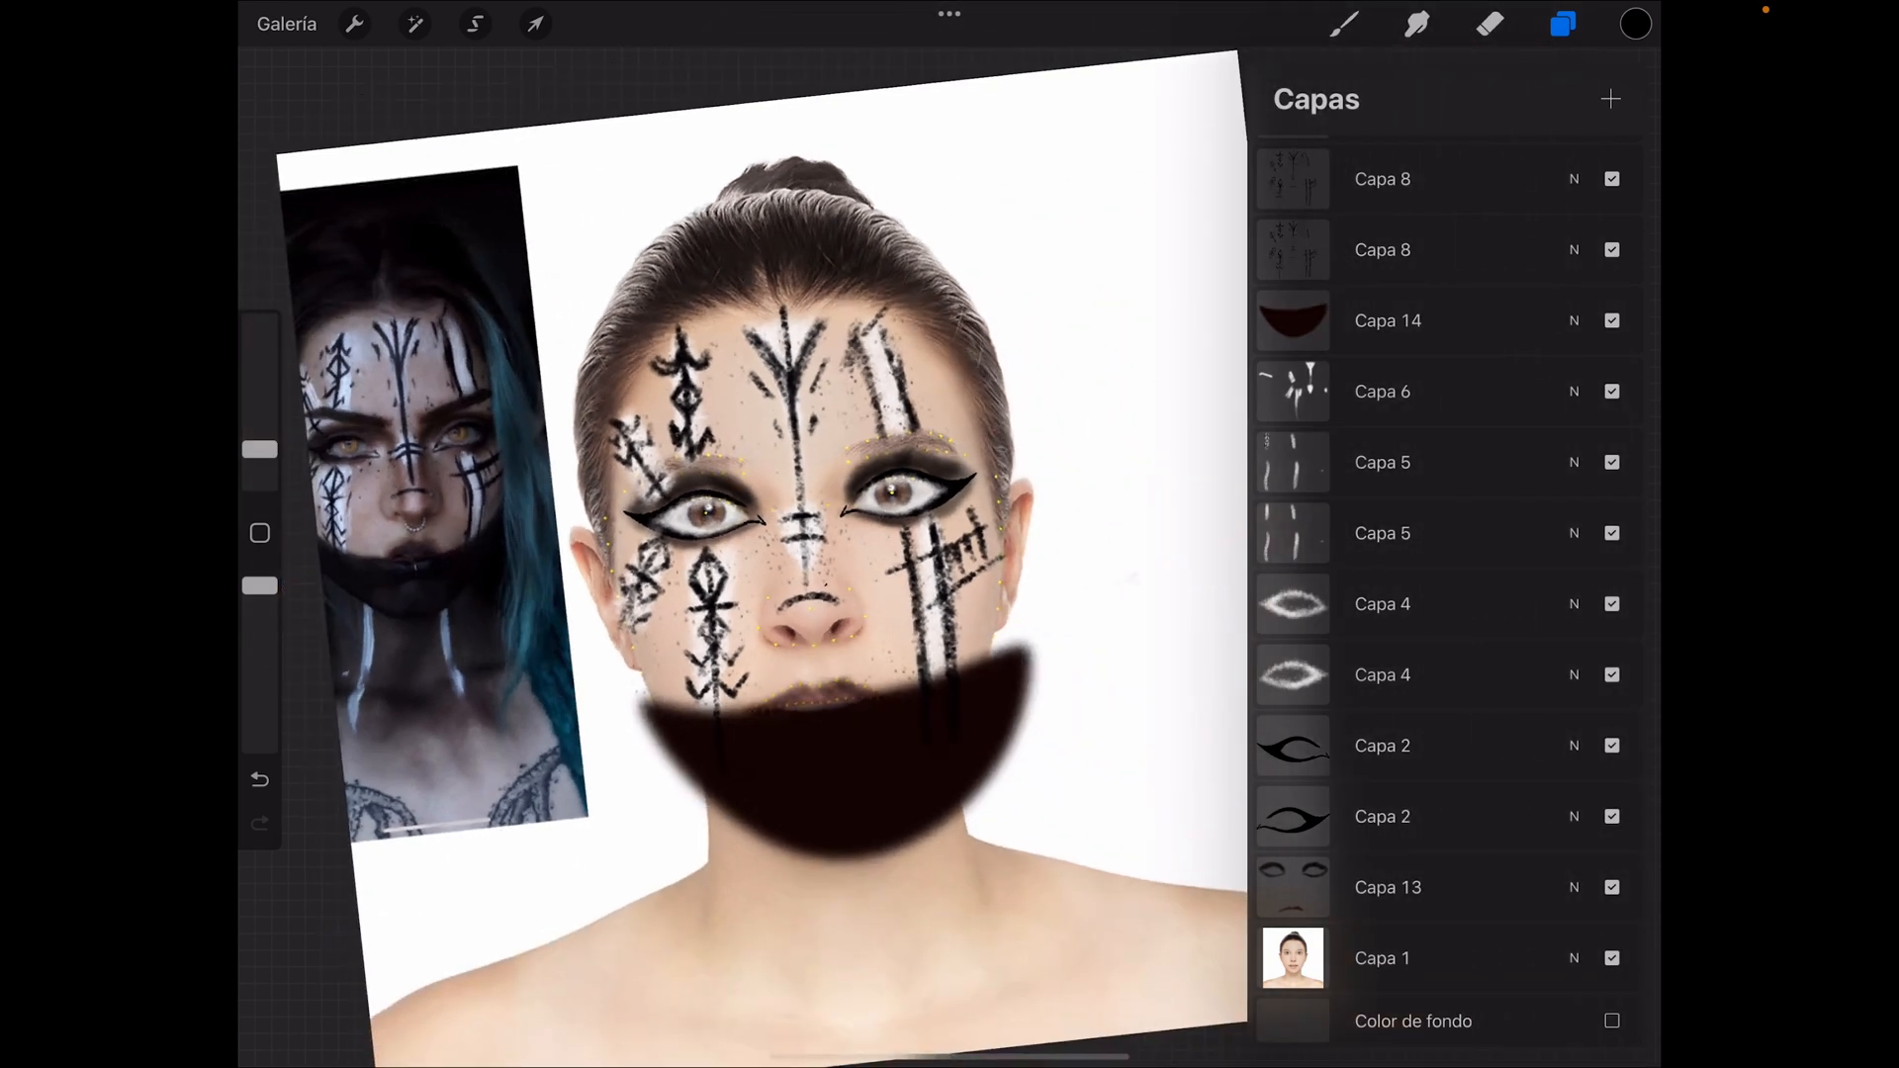
pyautogui.click(1343, 24)
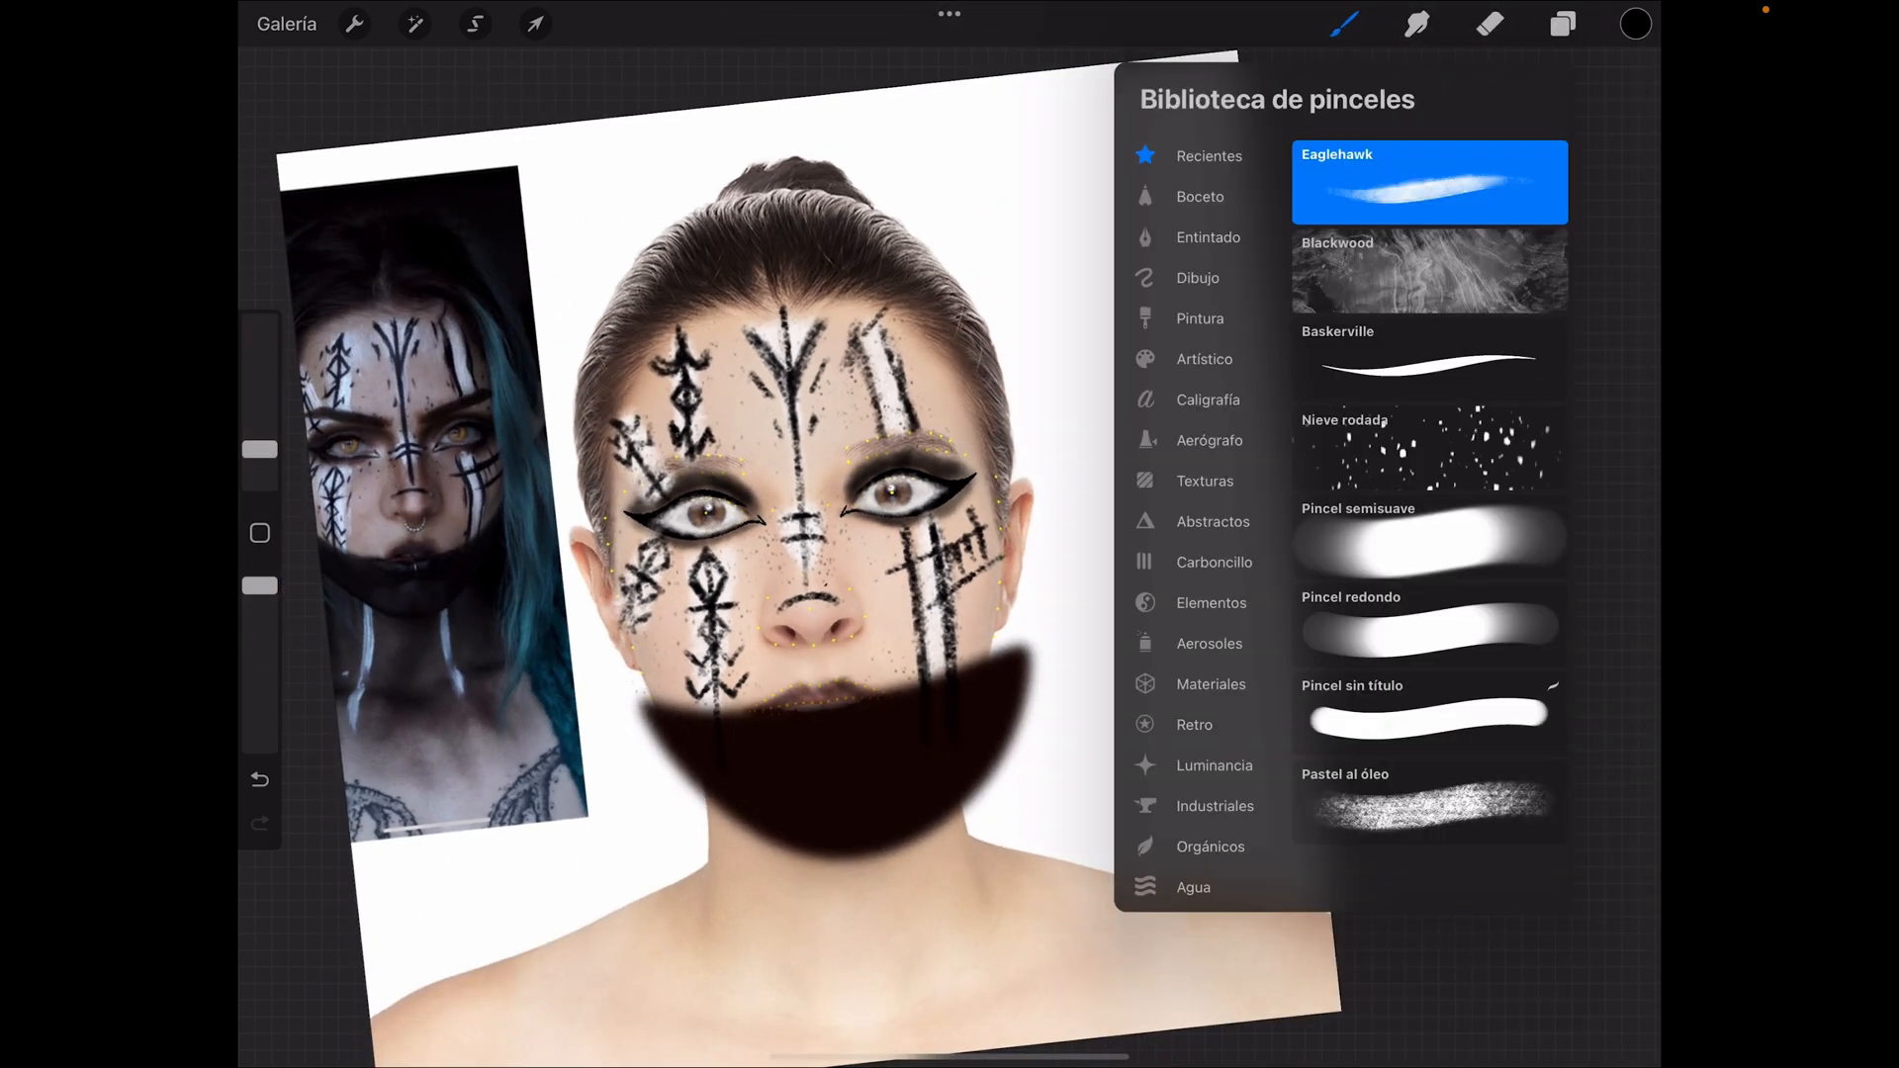
pyautogui.click(1636, 24)
pyautogui.click(1538, 233)
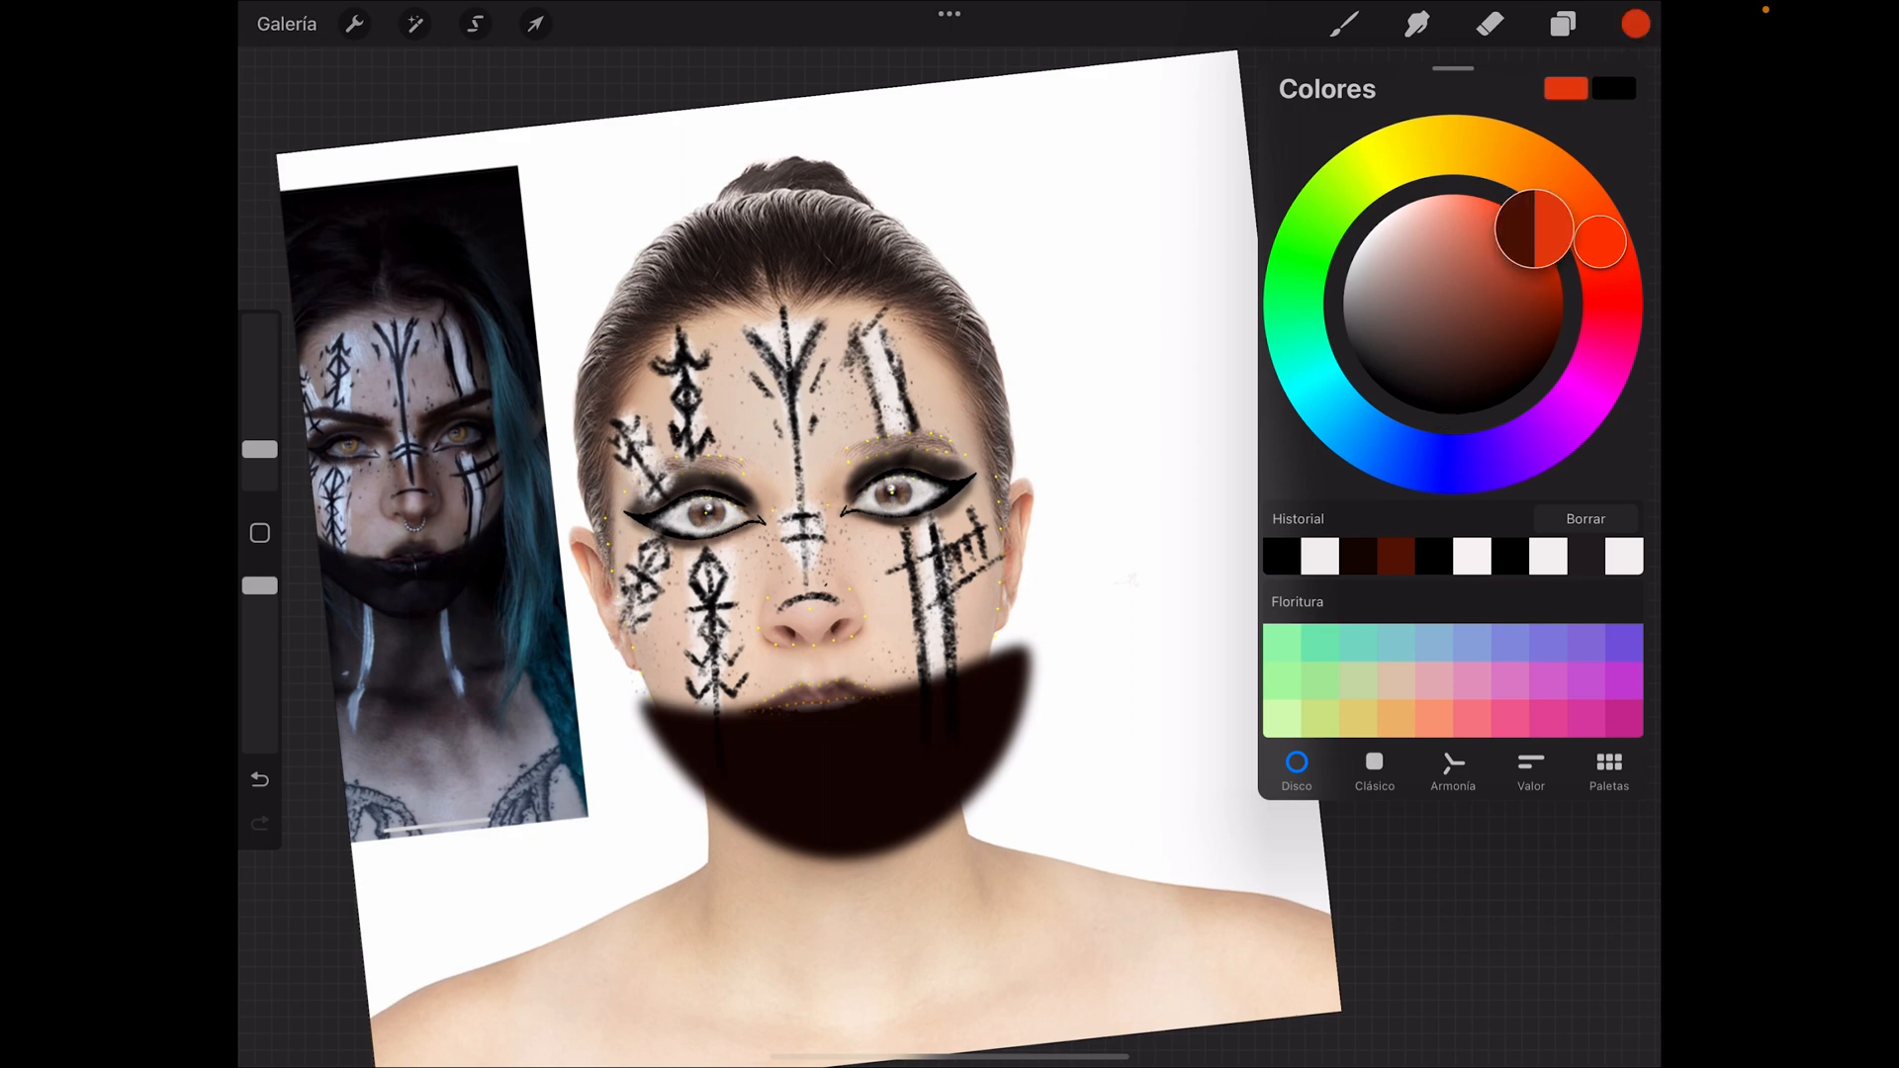
pyautogui.click(1636, 24)
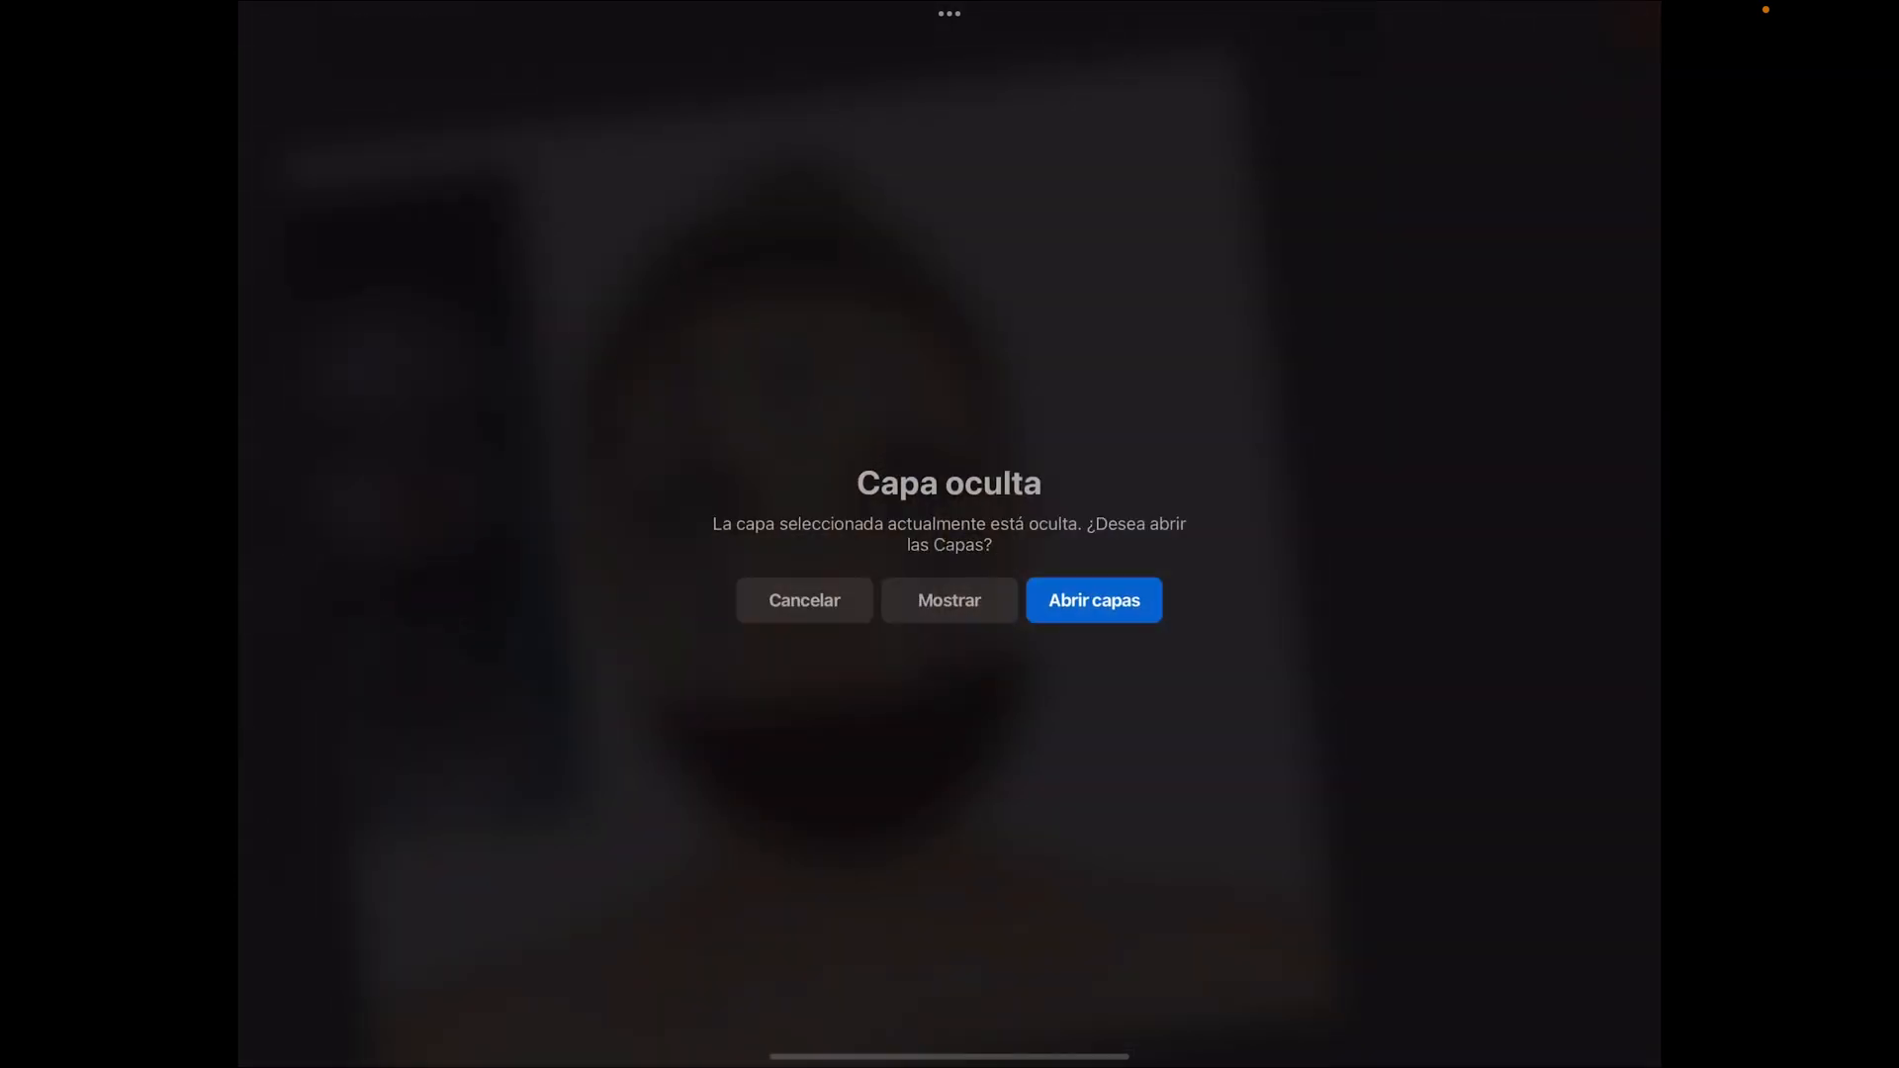
pyautogui.click(1094, 601)
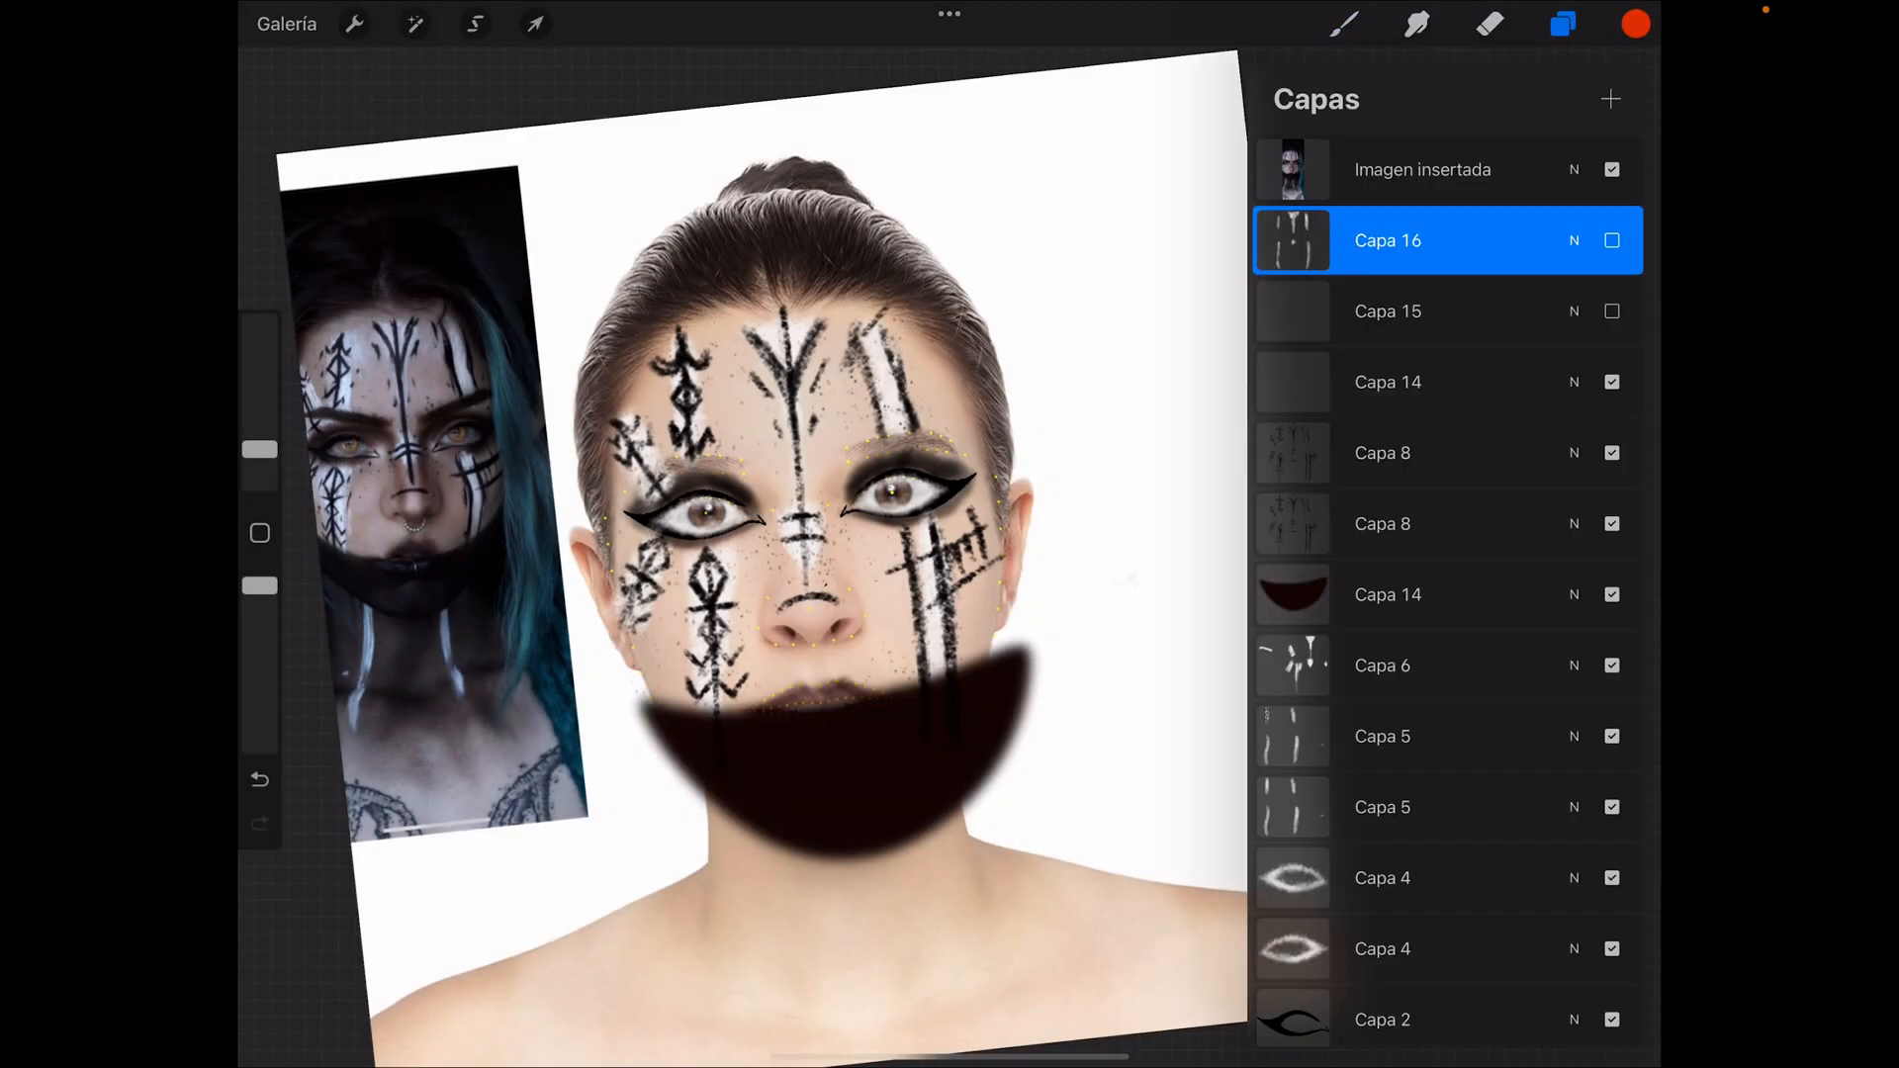
pyautogui.click(1612, 240)
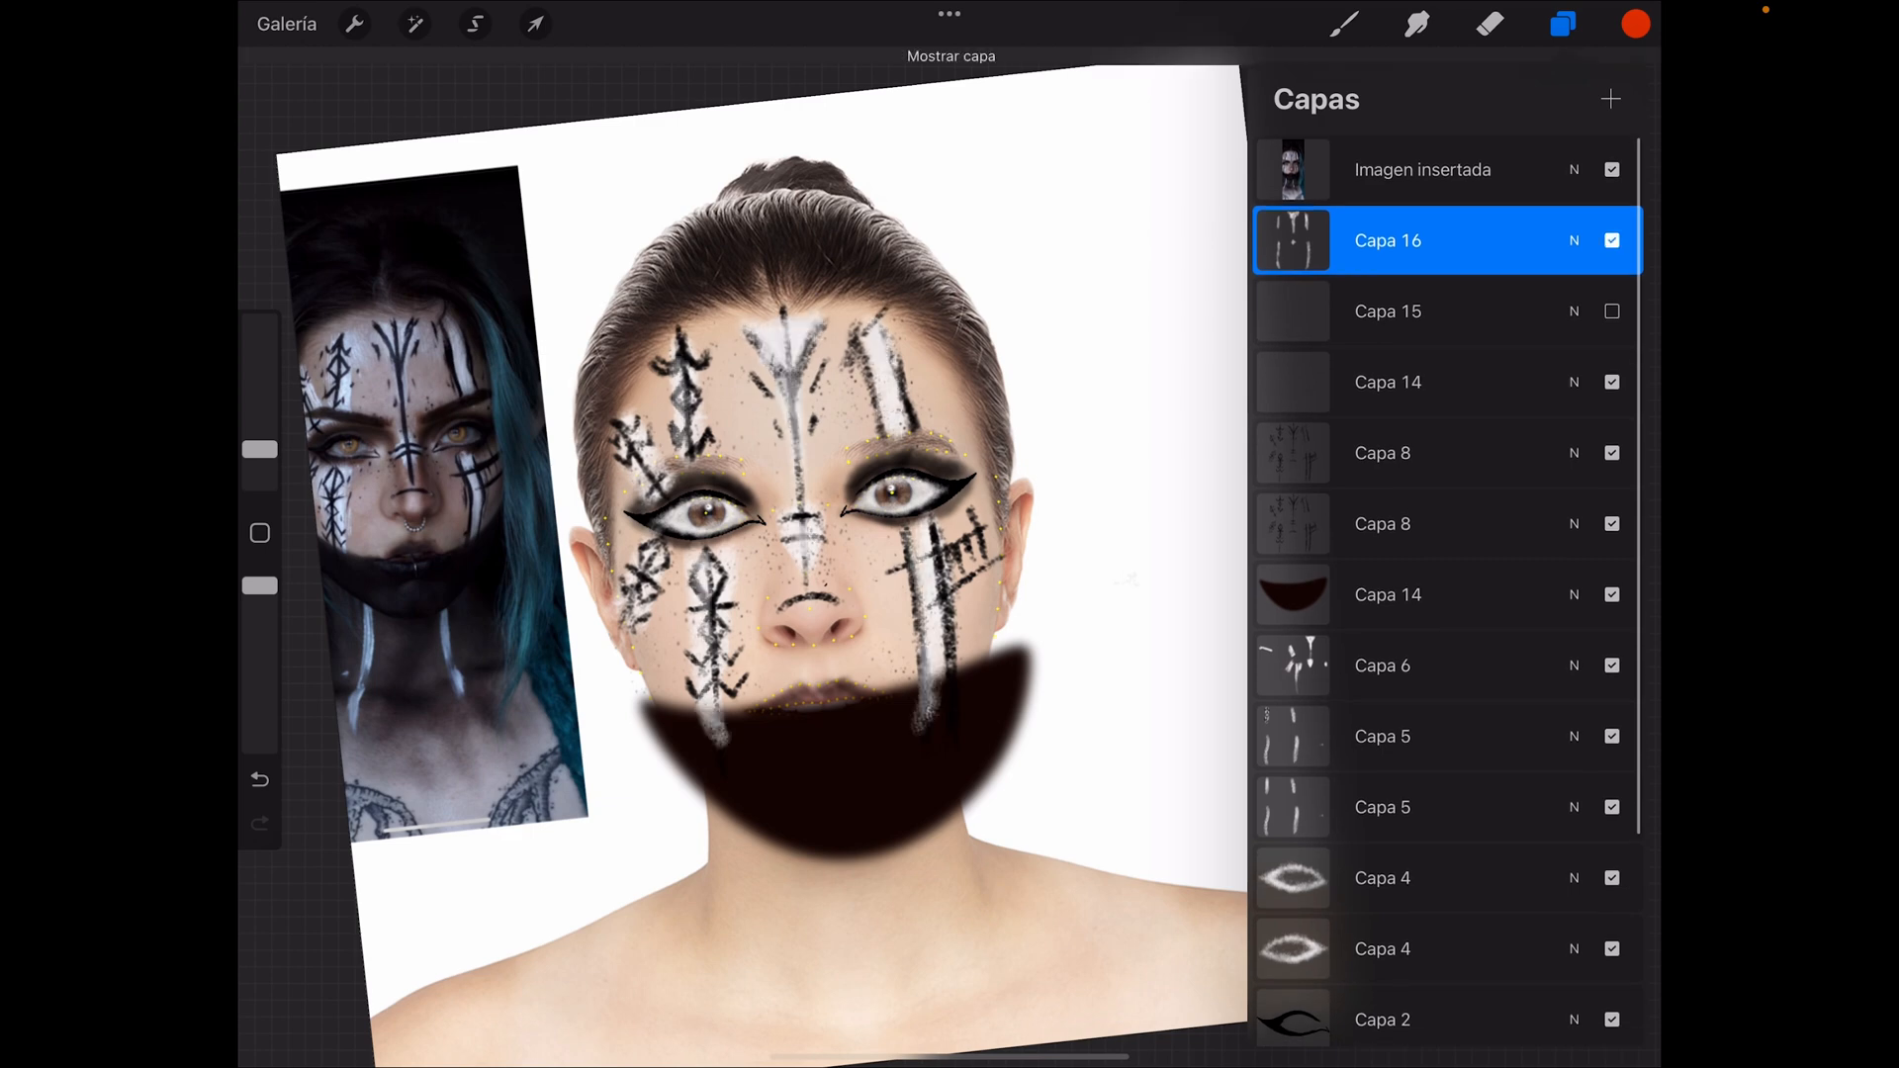
pyautogui.click(1292, 240)
pyautogui.click(1612, 240)
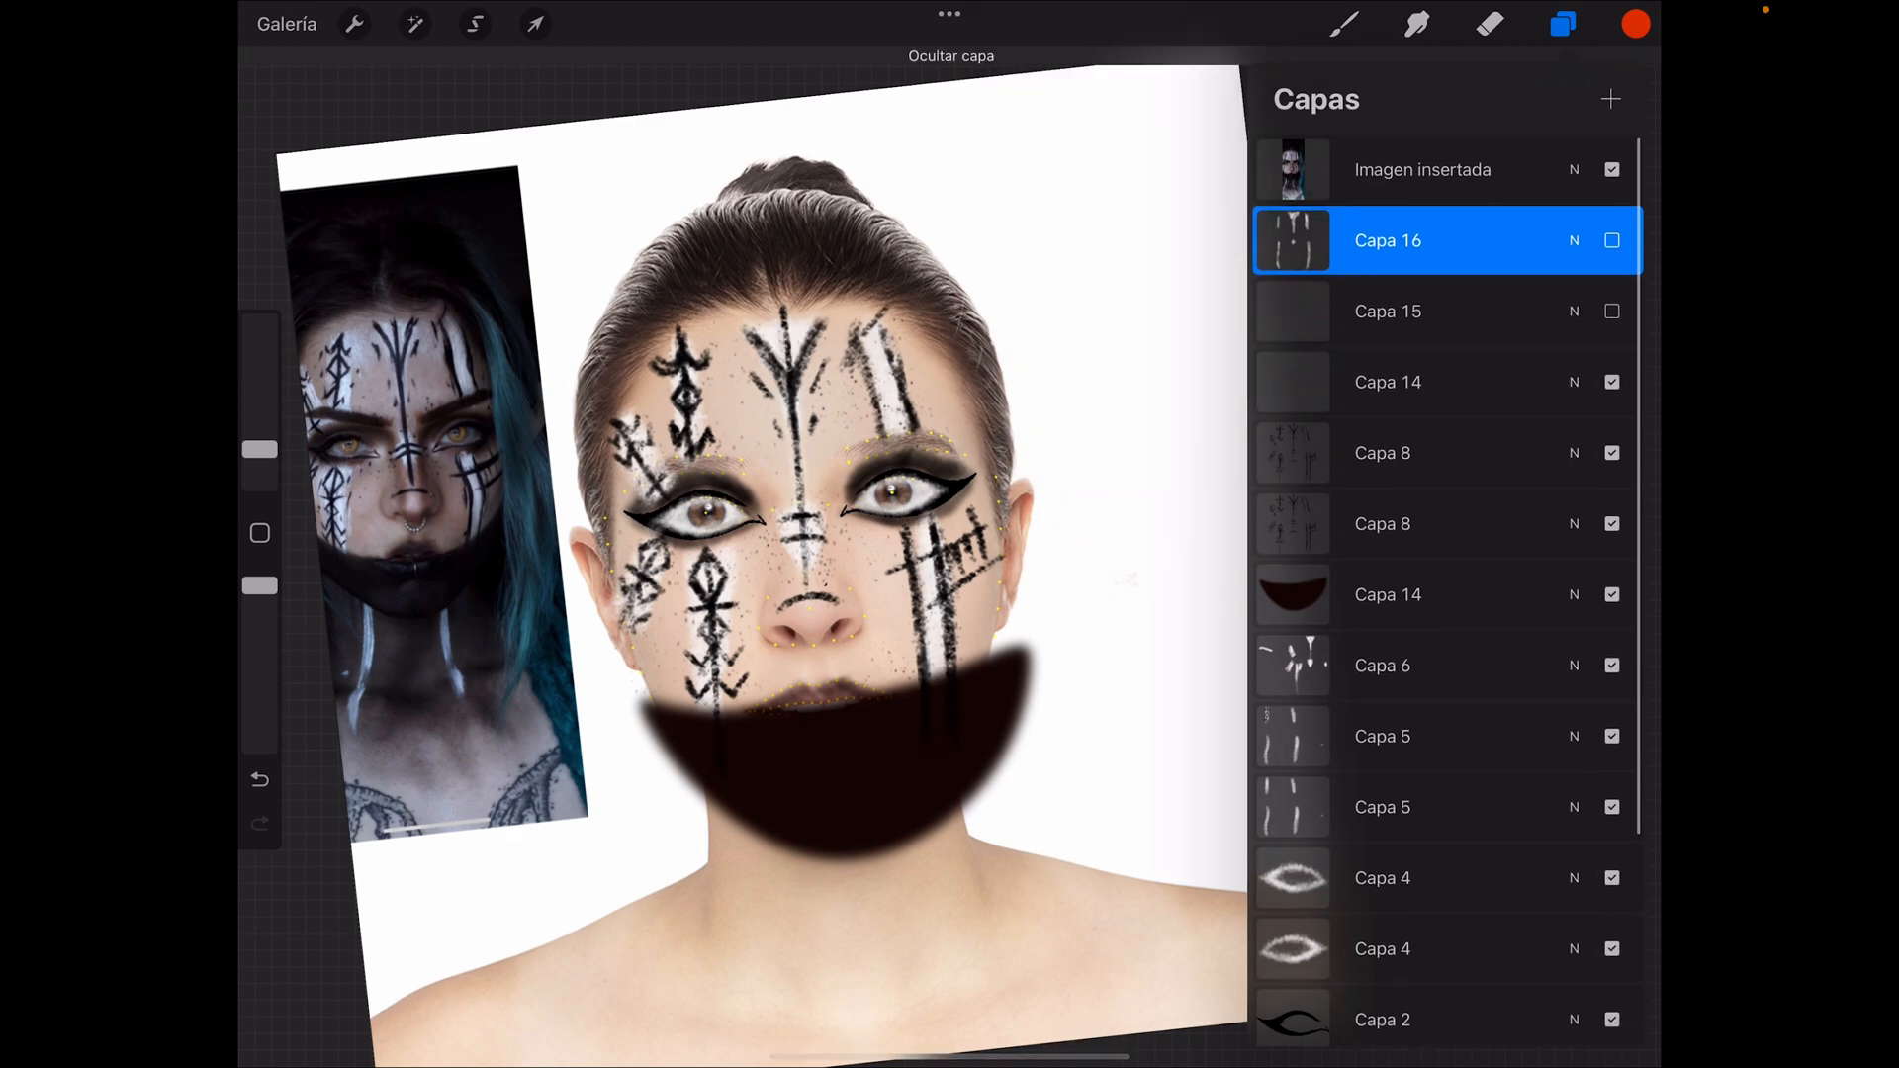
# Step: On a new layer, paint a red check mark beside the reference photo and a red circle around the model's face
pyautogui.click(1610, 99)
pyautogui.click(1343, 24)
pyautogui.moveTo(671, 159)
pyautogui.mouseDown()
pyautogui.moveTo(594, 191)
pyautogui.moveTo(573, 267)
pyautogui.moveTo(645, 194)
pyautogui.mouseUp()
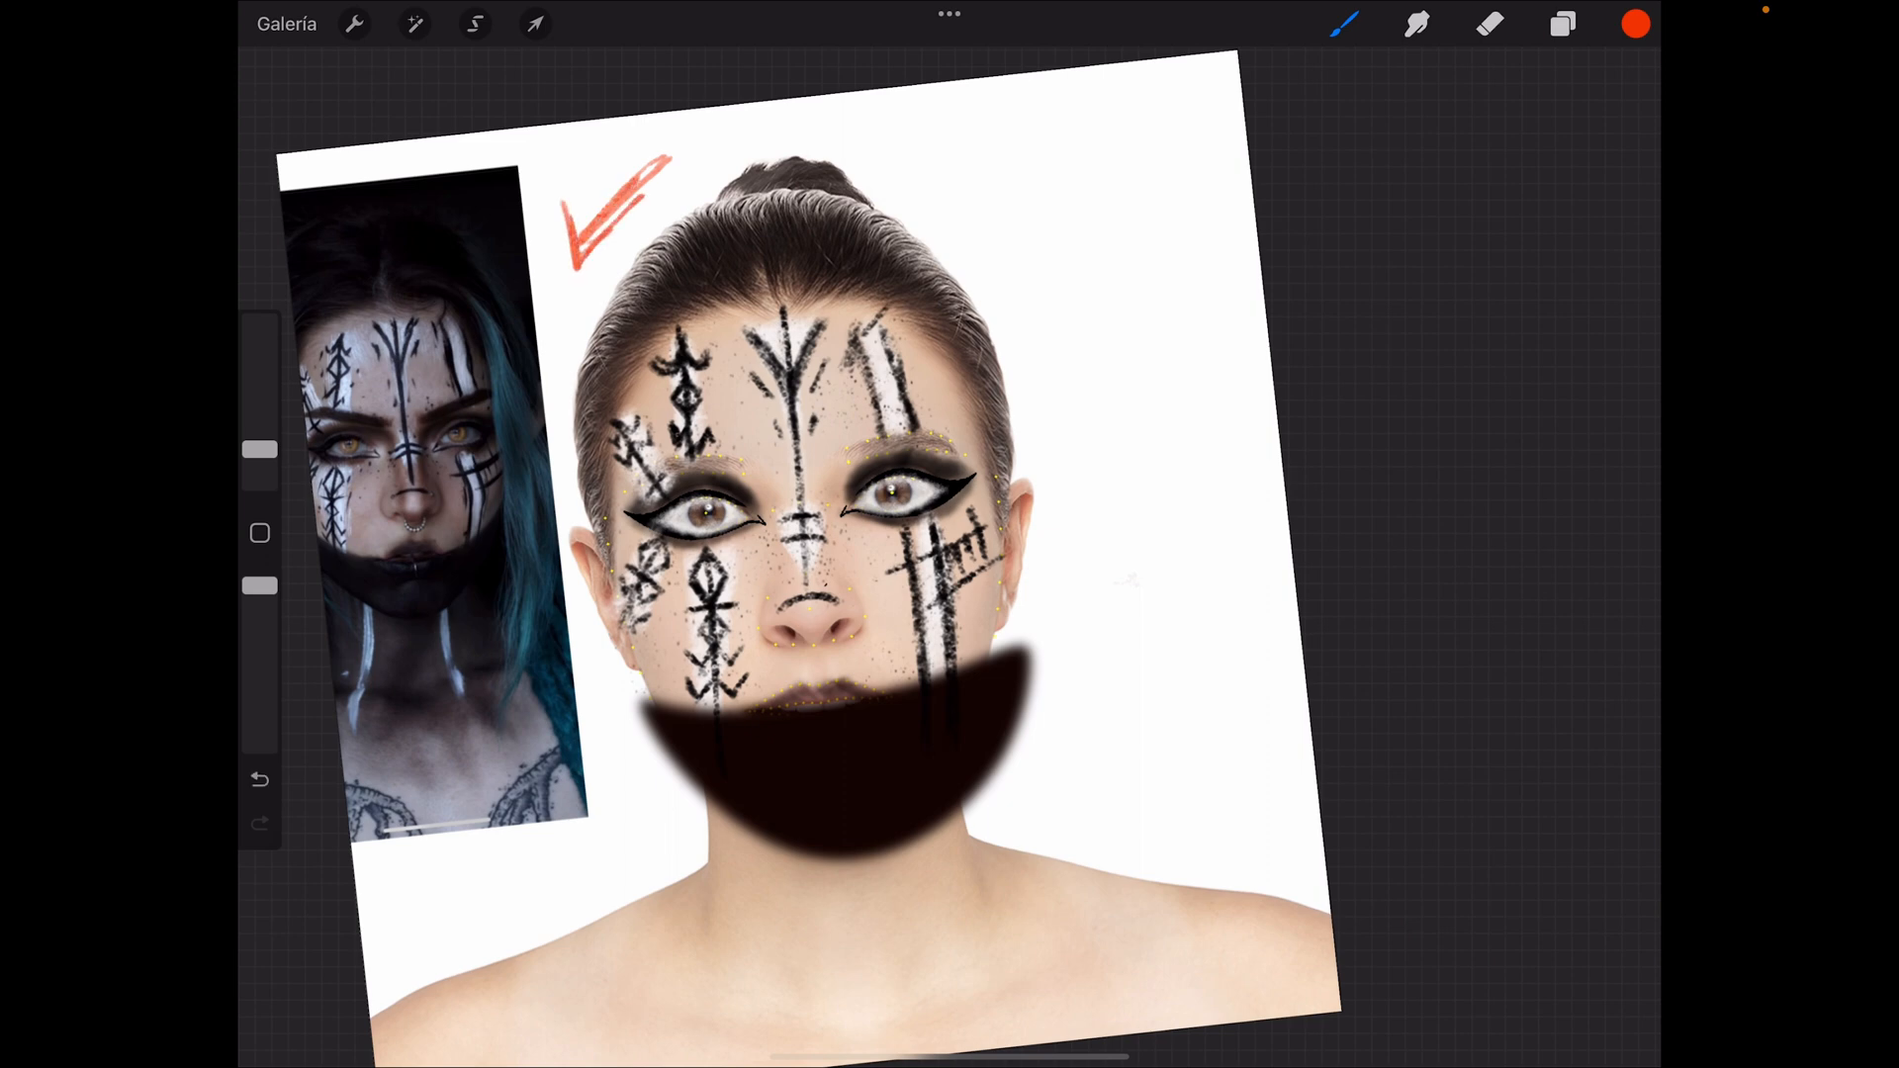
pyautogui.moveTo(583, 485)
pyautogui.mouseDown()
pyautogui.moveTo(713, 820)
pyautogui.moveTo(1056, 664)
pyautogui.moveTo(806, 275)
pyautogui.moveTo(568, 568)
pyautogui.mouseUp()
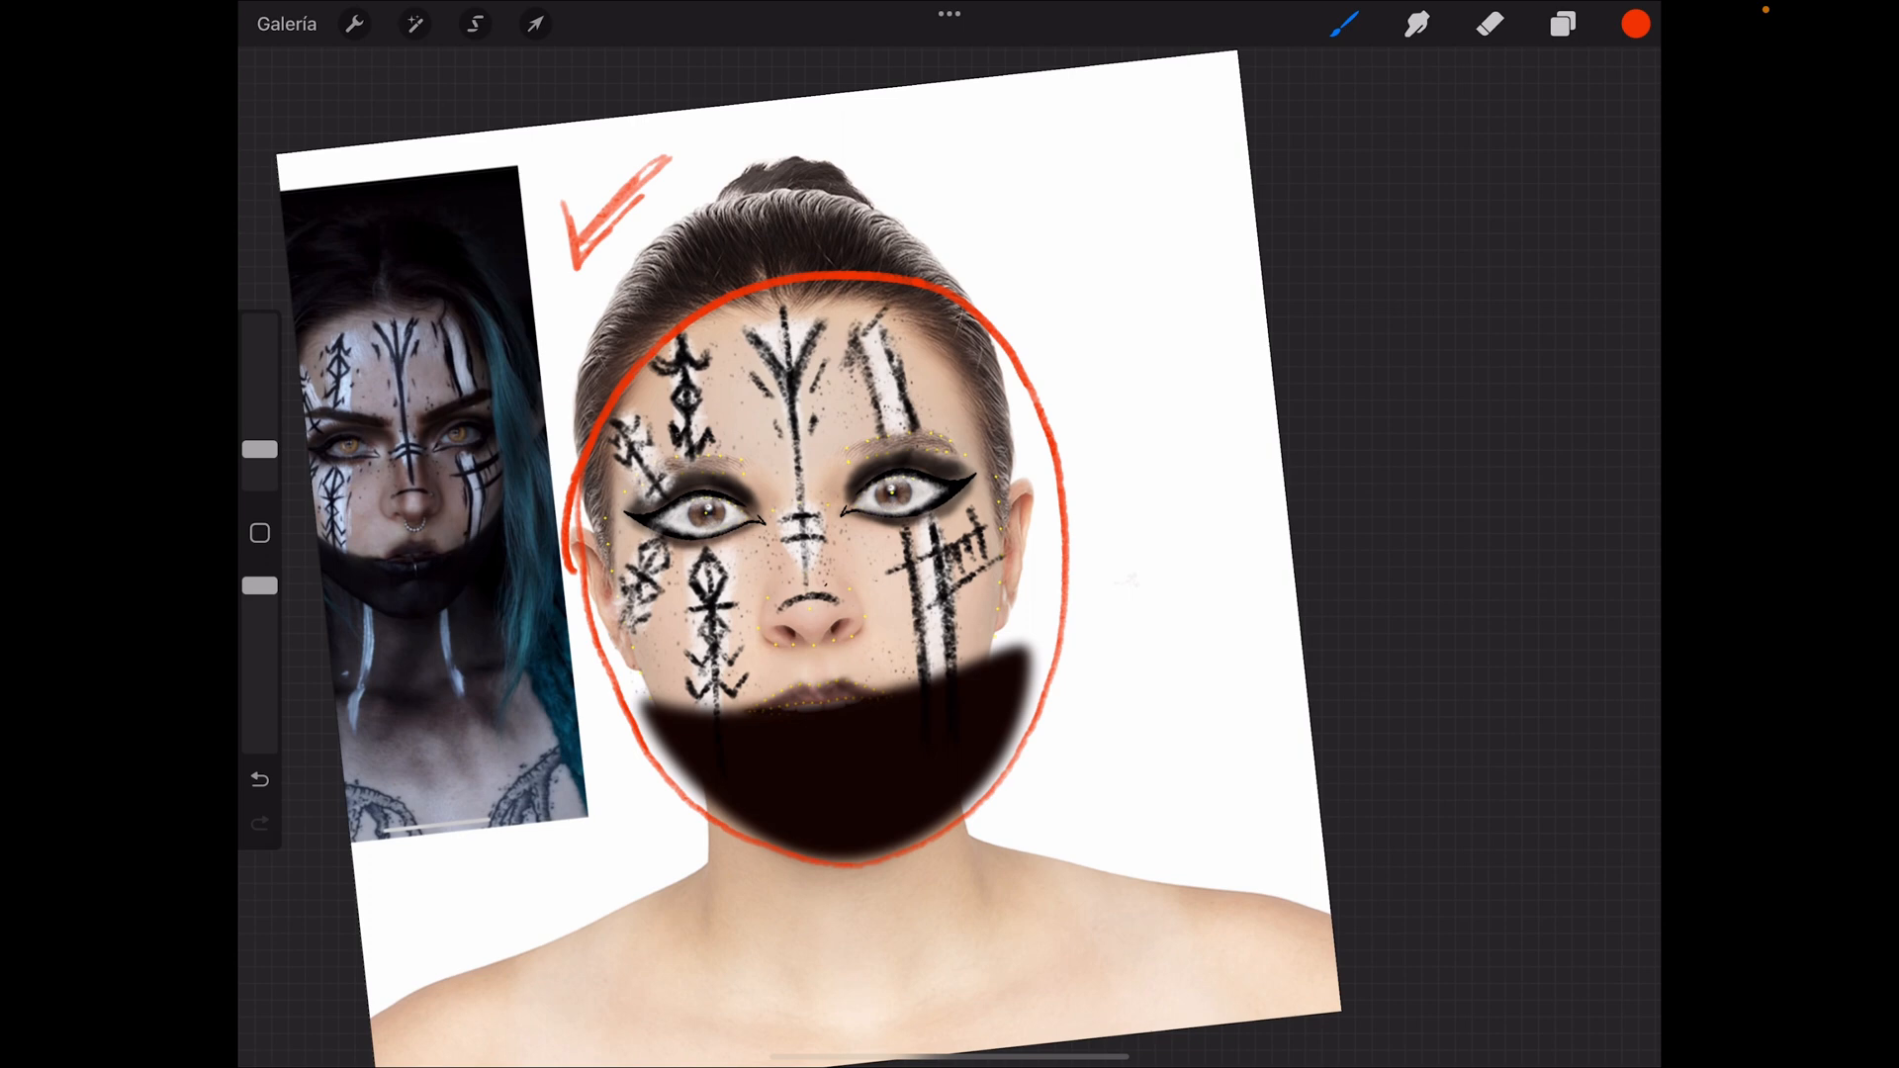
# Step: Undo the red check mark and the circle around the face
pyautogui.hotkey('ctrl', 'z')
pyautogui.hotkey('ctrl', 'z')
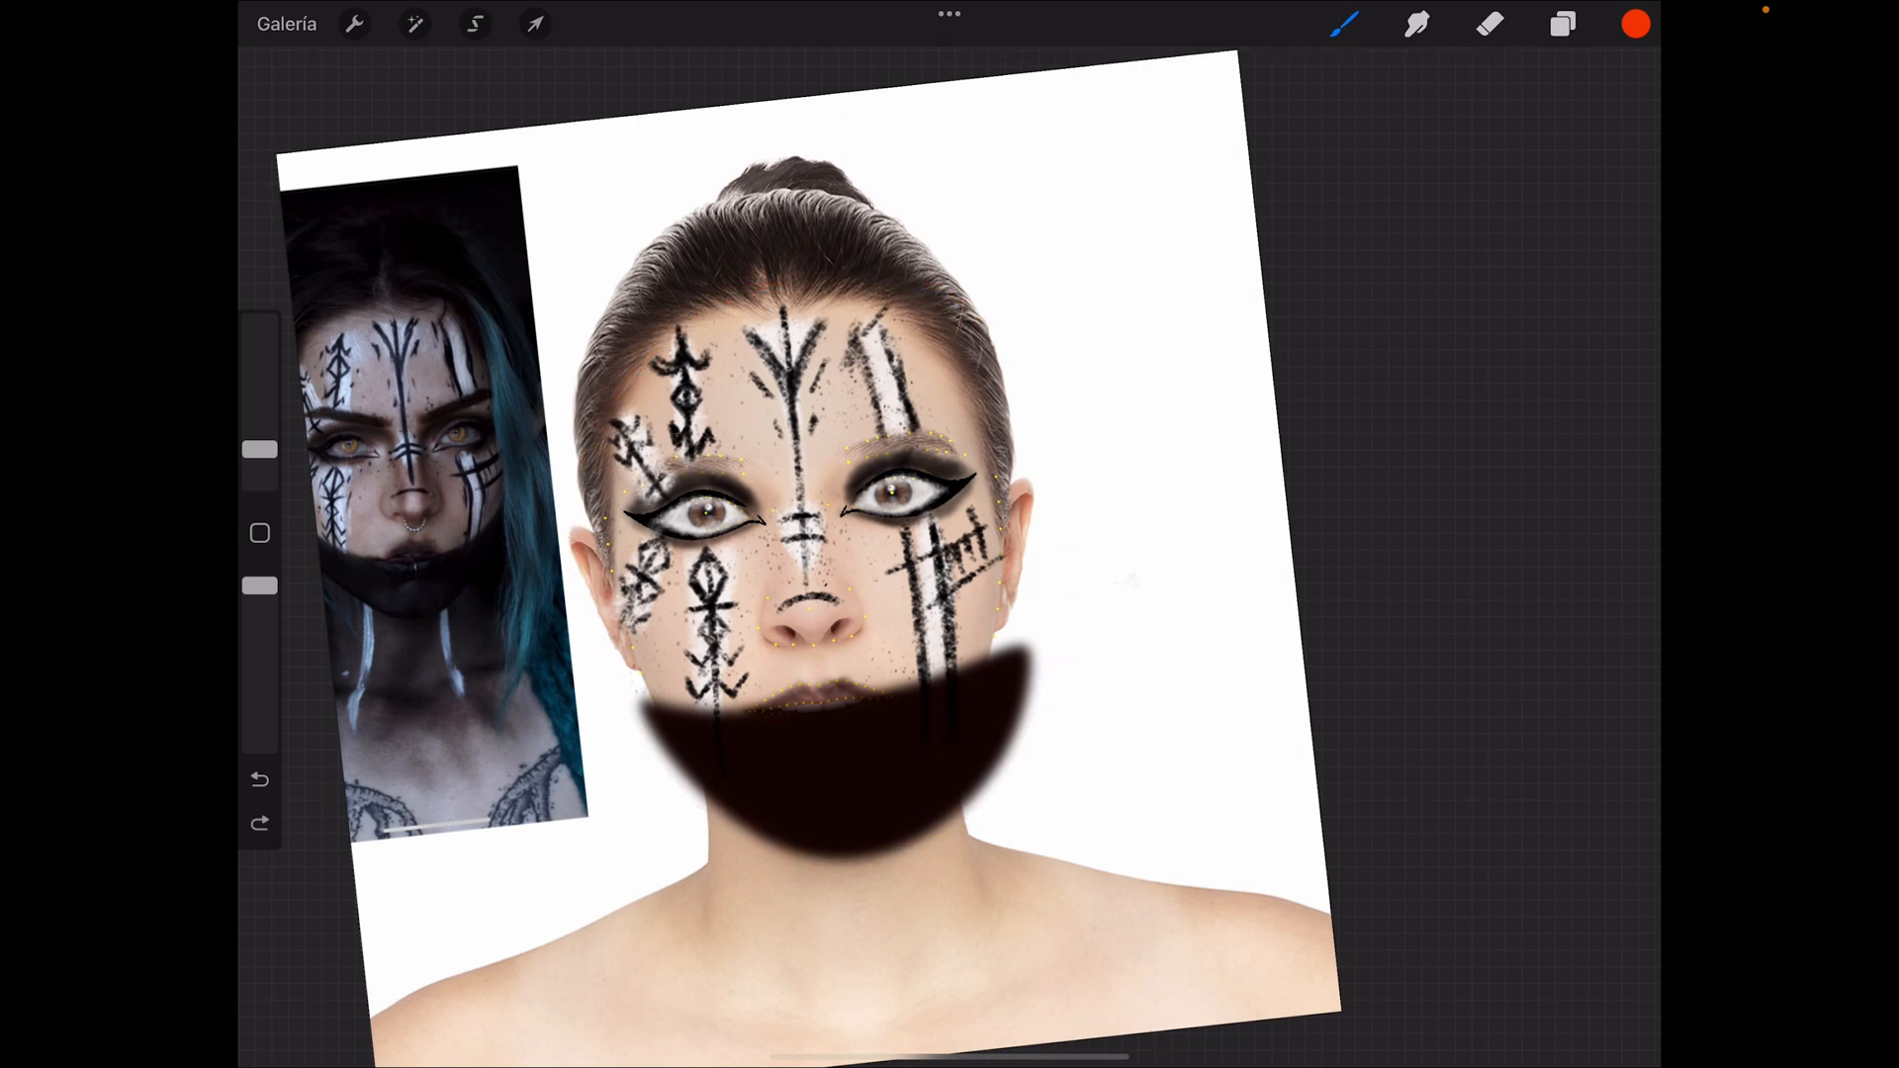
# Step: Hide the template face photo layer Capa 1
pyautogui.click(1563, 24)
pyautogui.scroll(-10, 1444, 593)
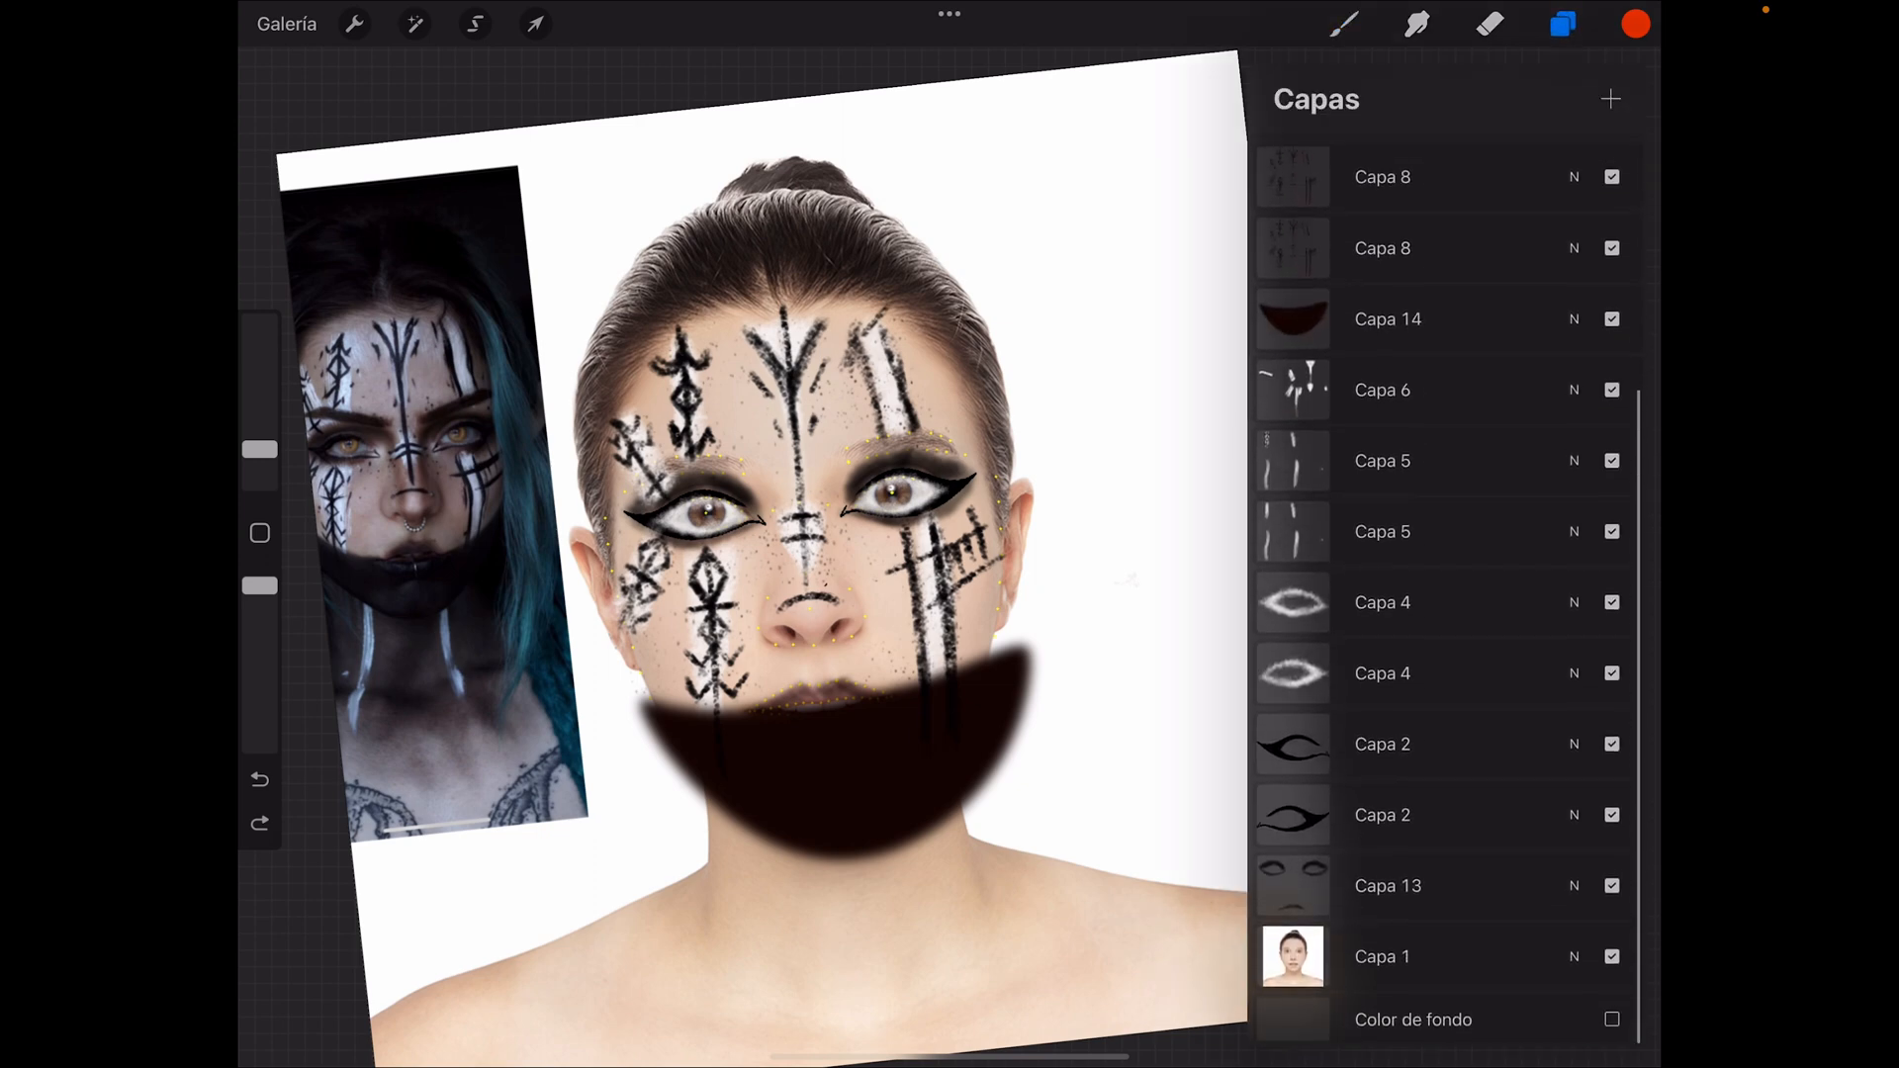
pyautogui.click(1612, 956)
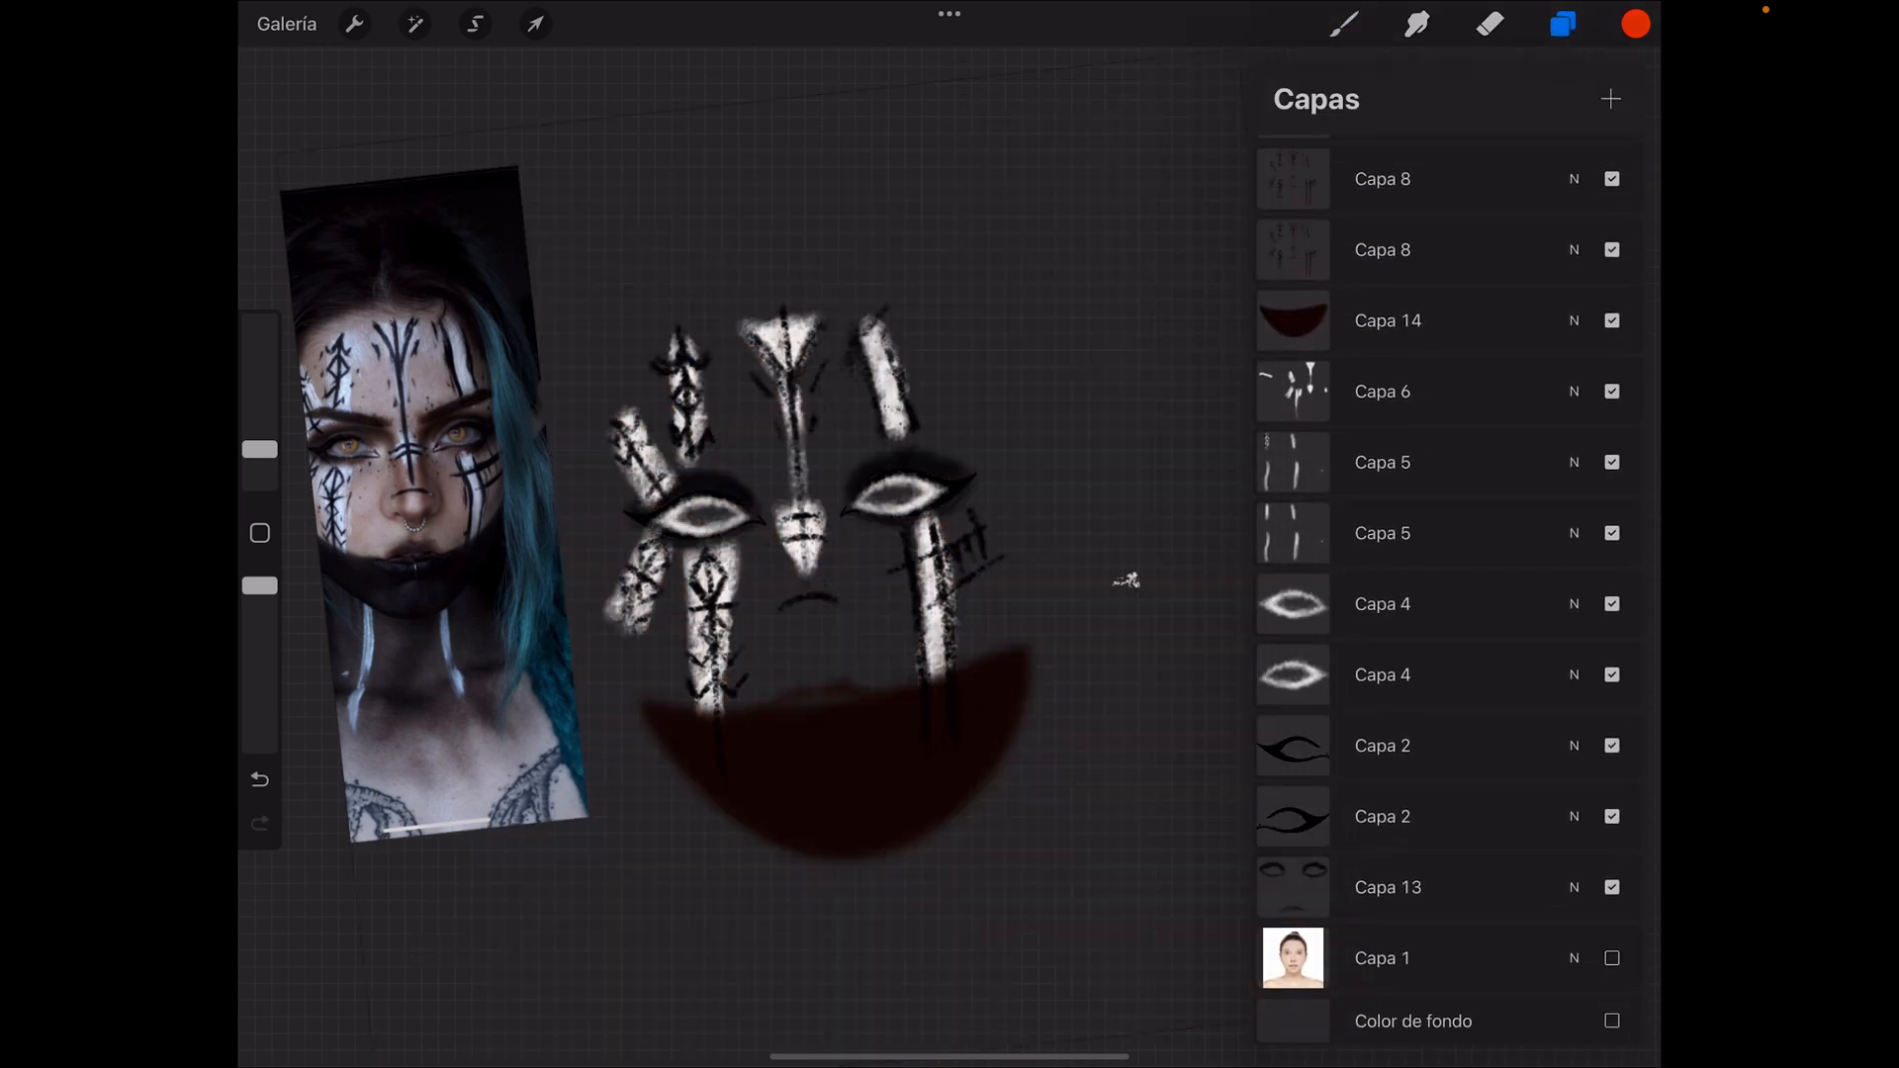
pyautogui.moveTo(806, 572)
pyautogui.mouseDown(button='middle')
pyautogui.moveTo(882, 578)
pyautogui.moveTo(837, 580)
pyautogui.mouseUp(button='middle')
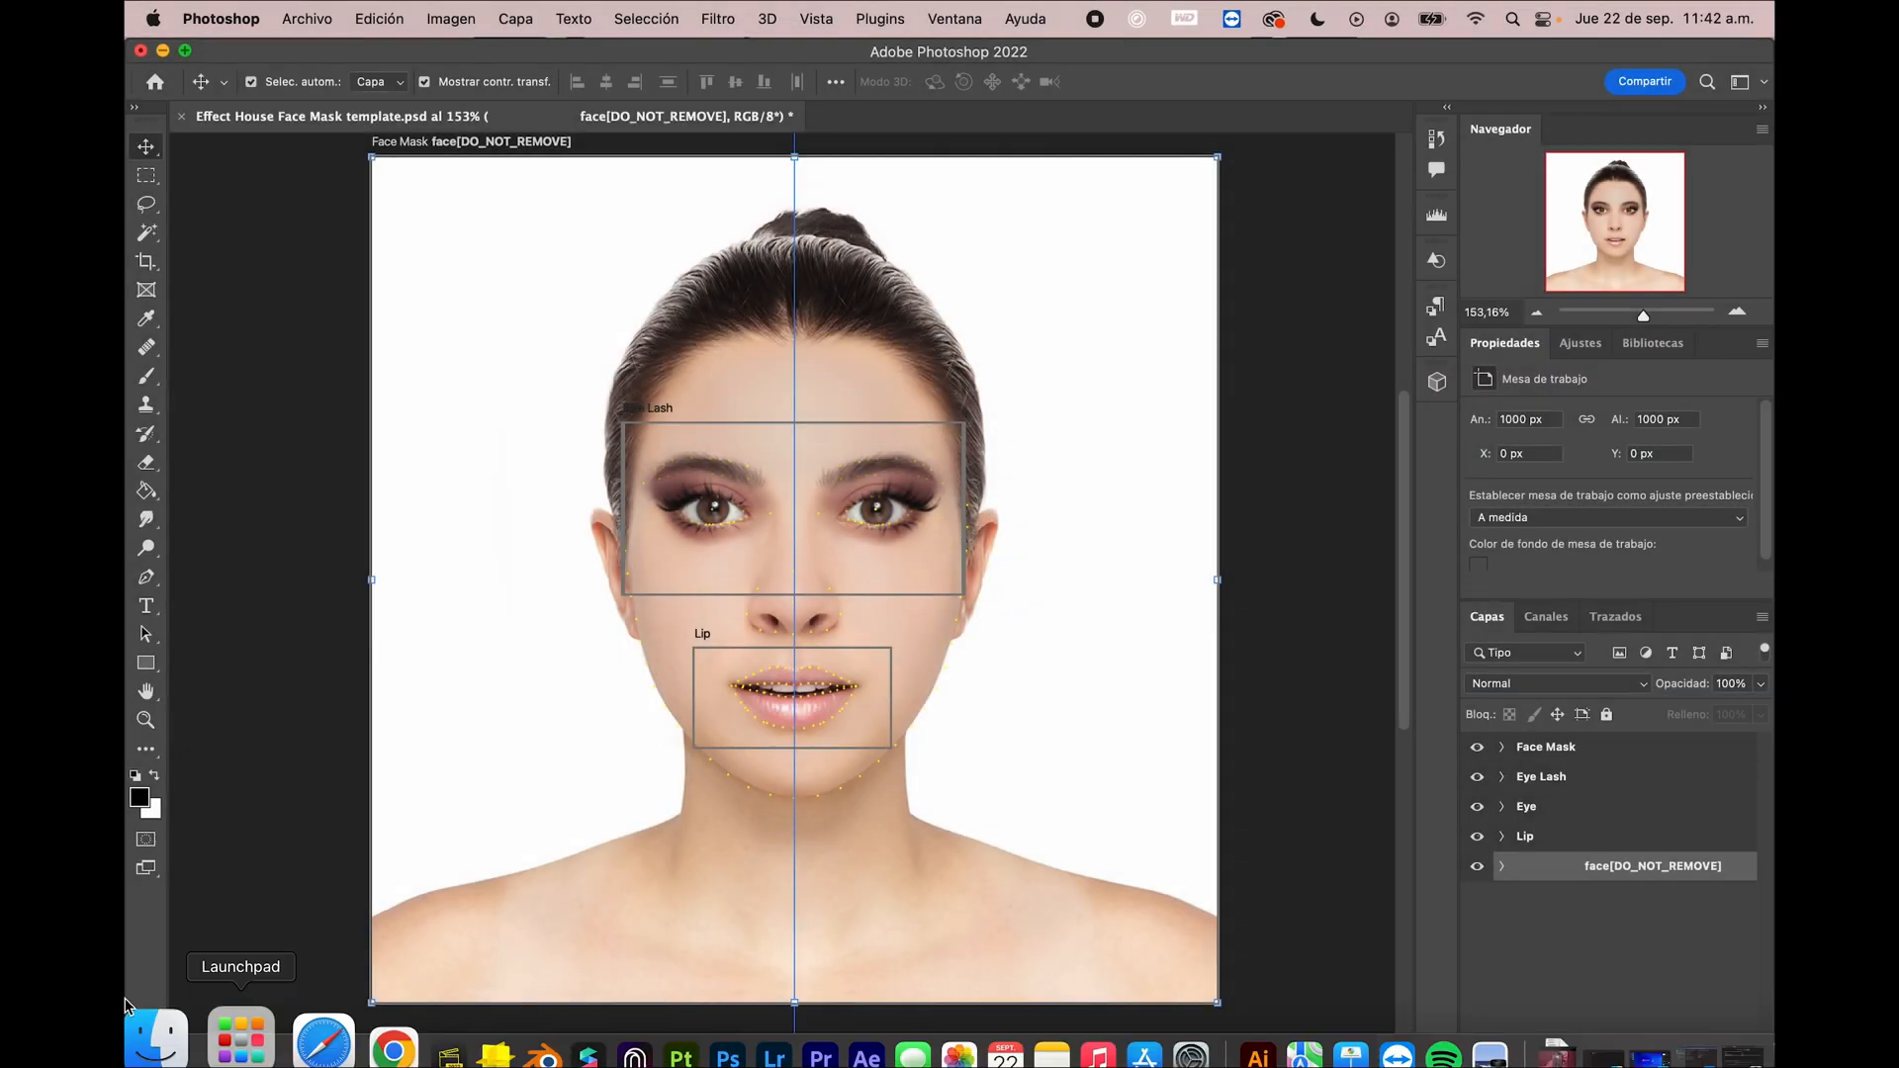
# Step: Switch to the viking maquillaje project in Effect House
pyautogui.hotkey('ctrl', 'Left')
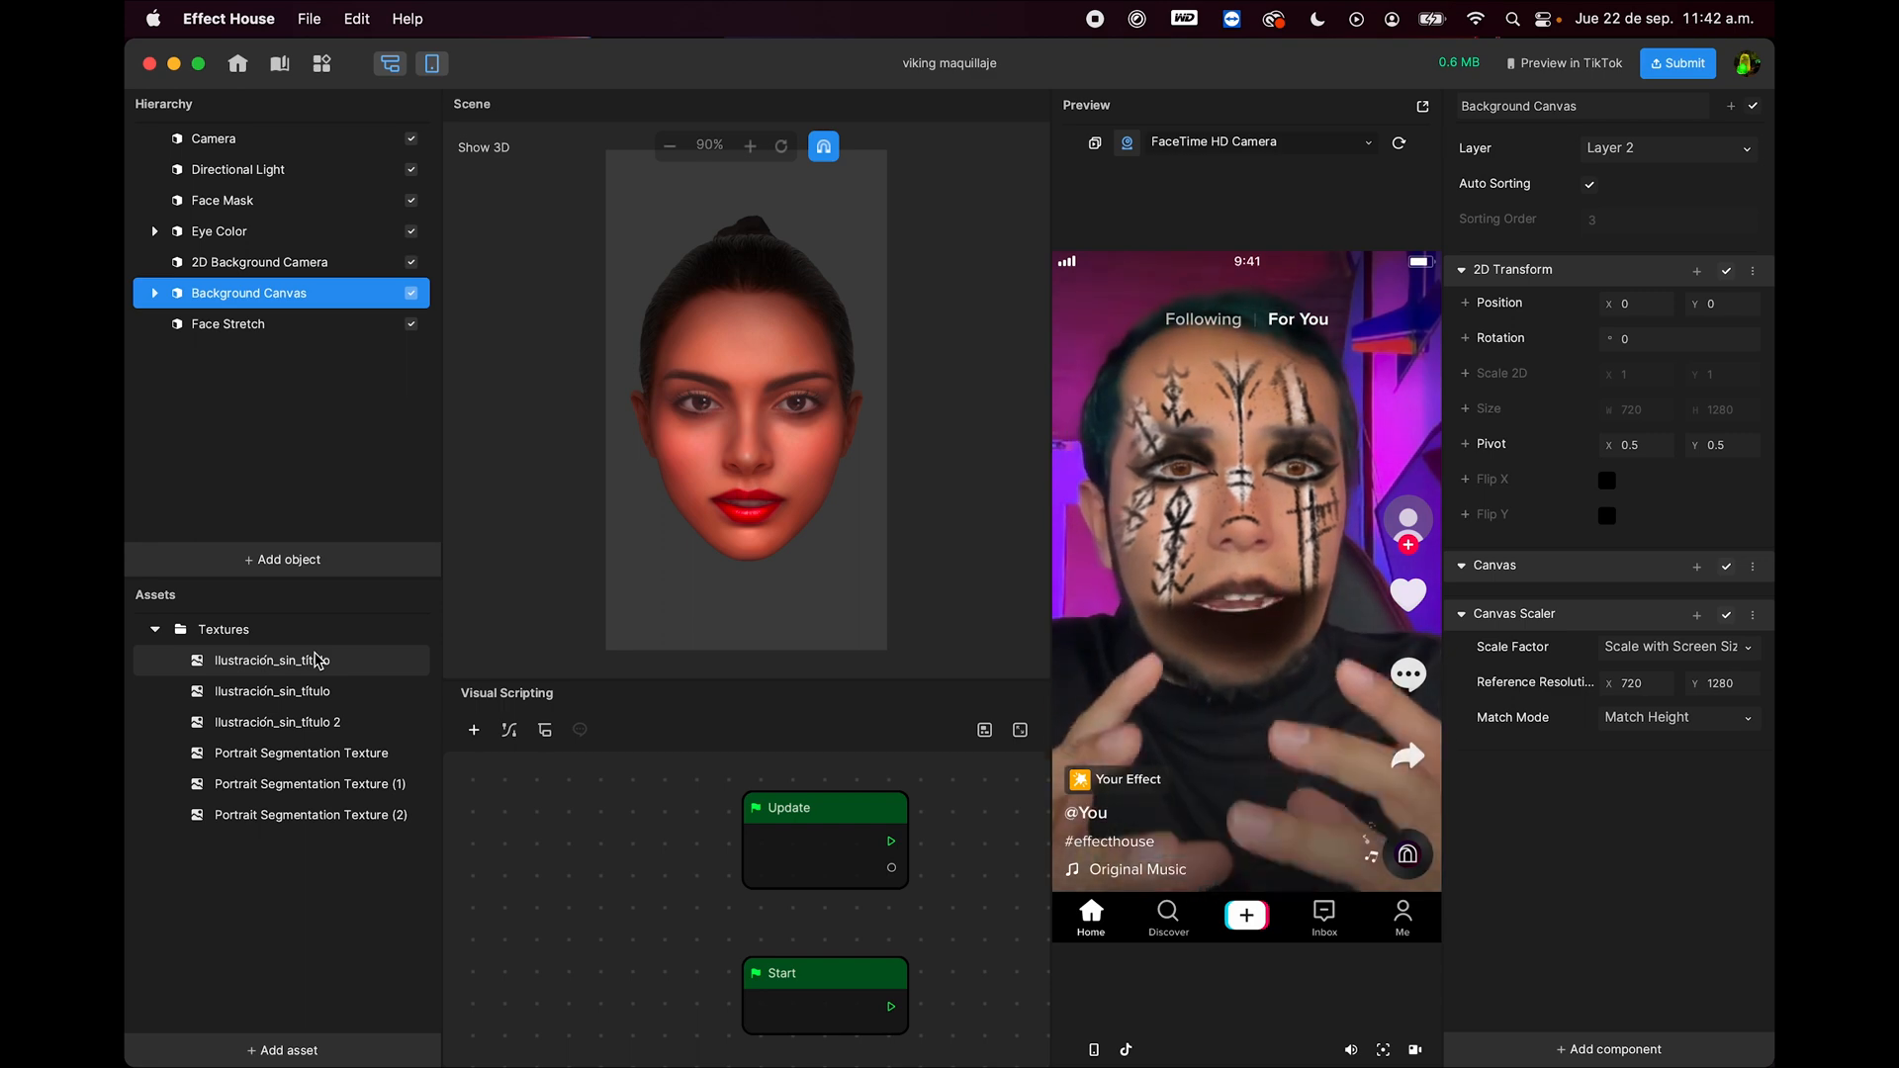
pyautogui.hotkey('ctrl', 'Up')
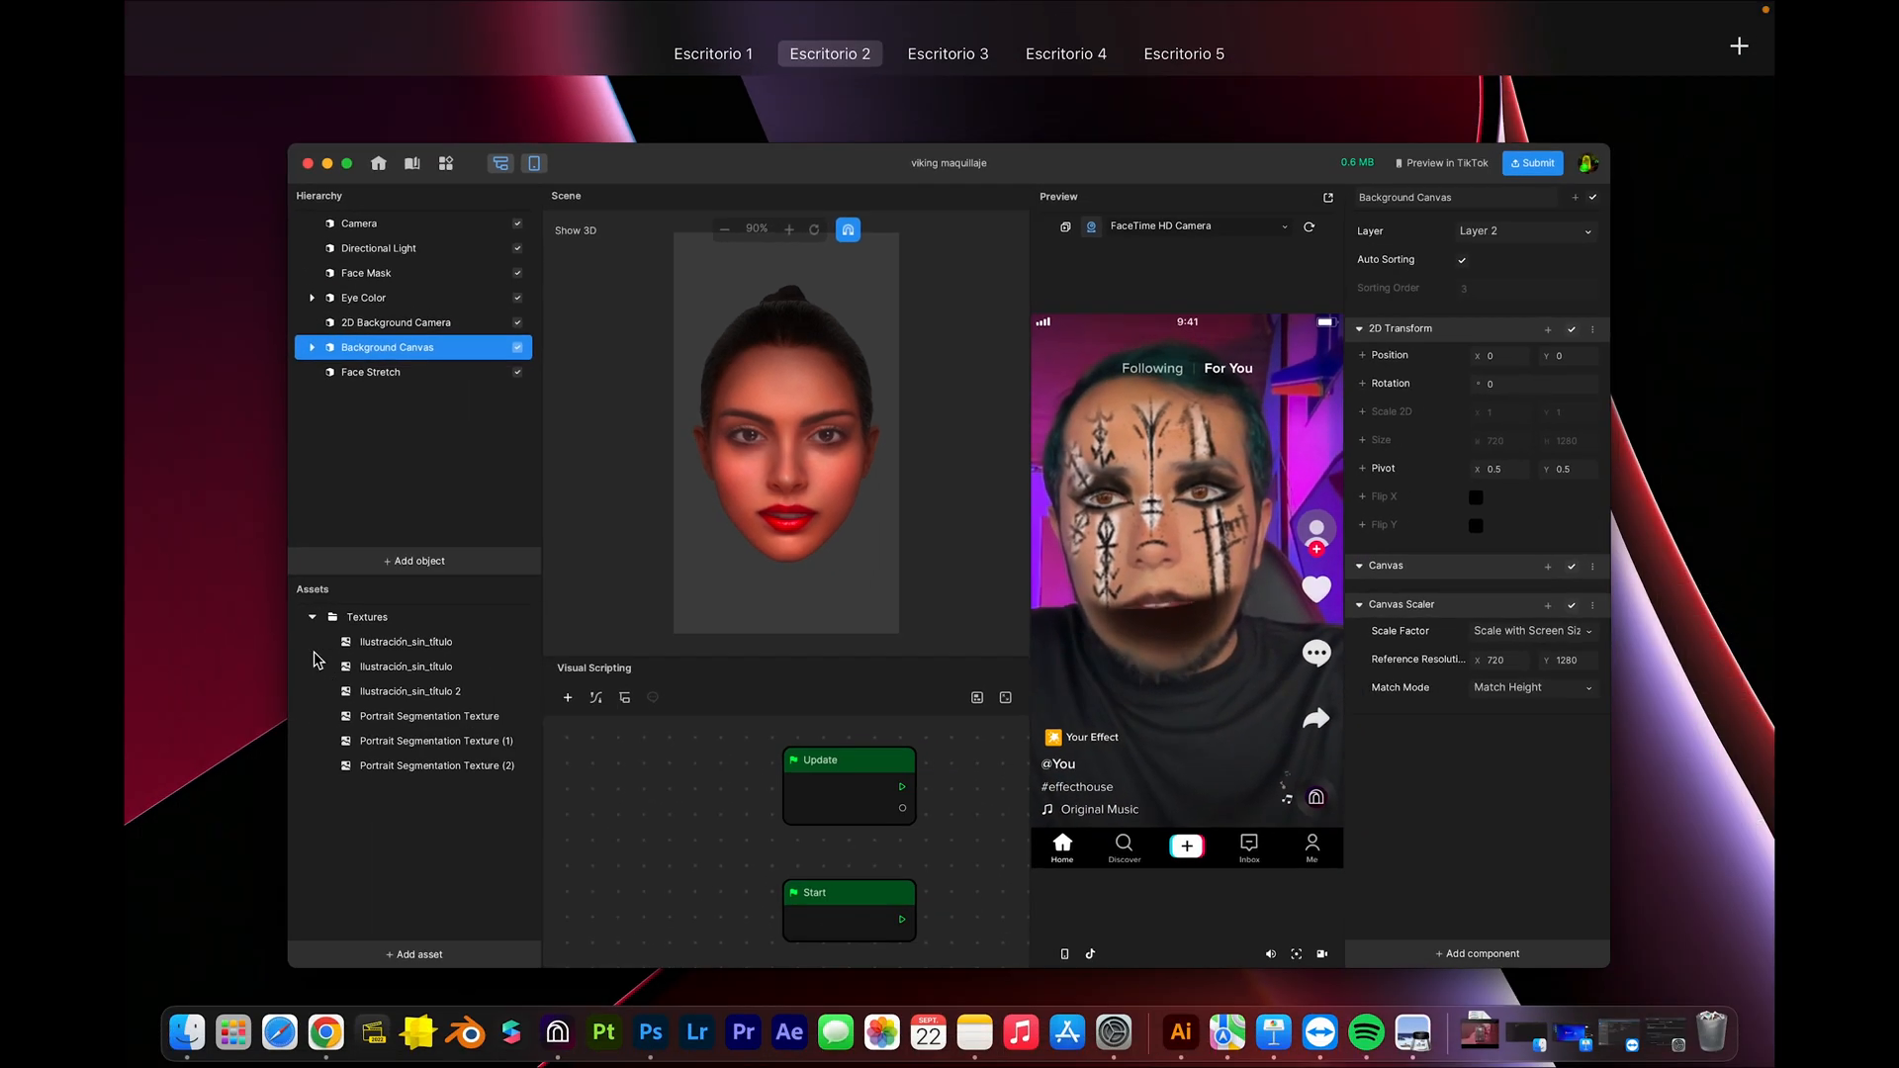
pyautogui.click(638, 737)
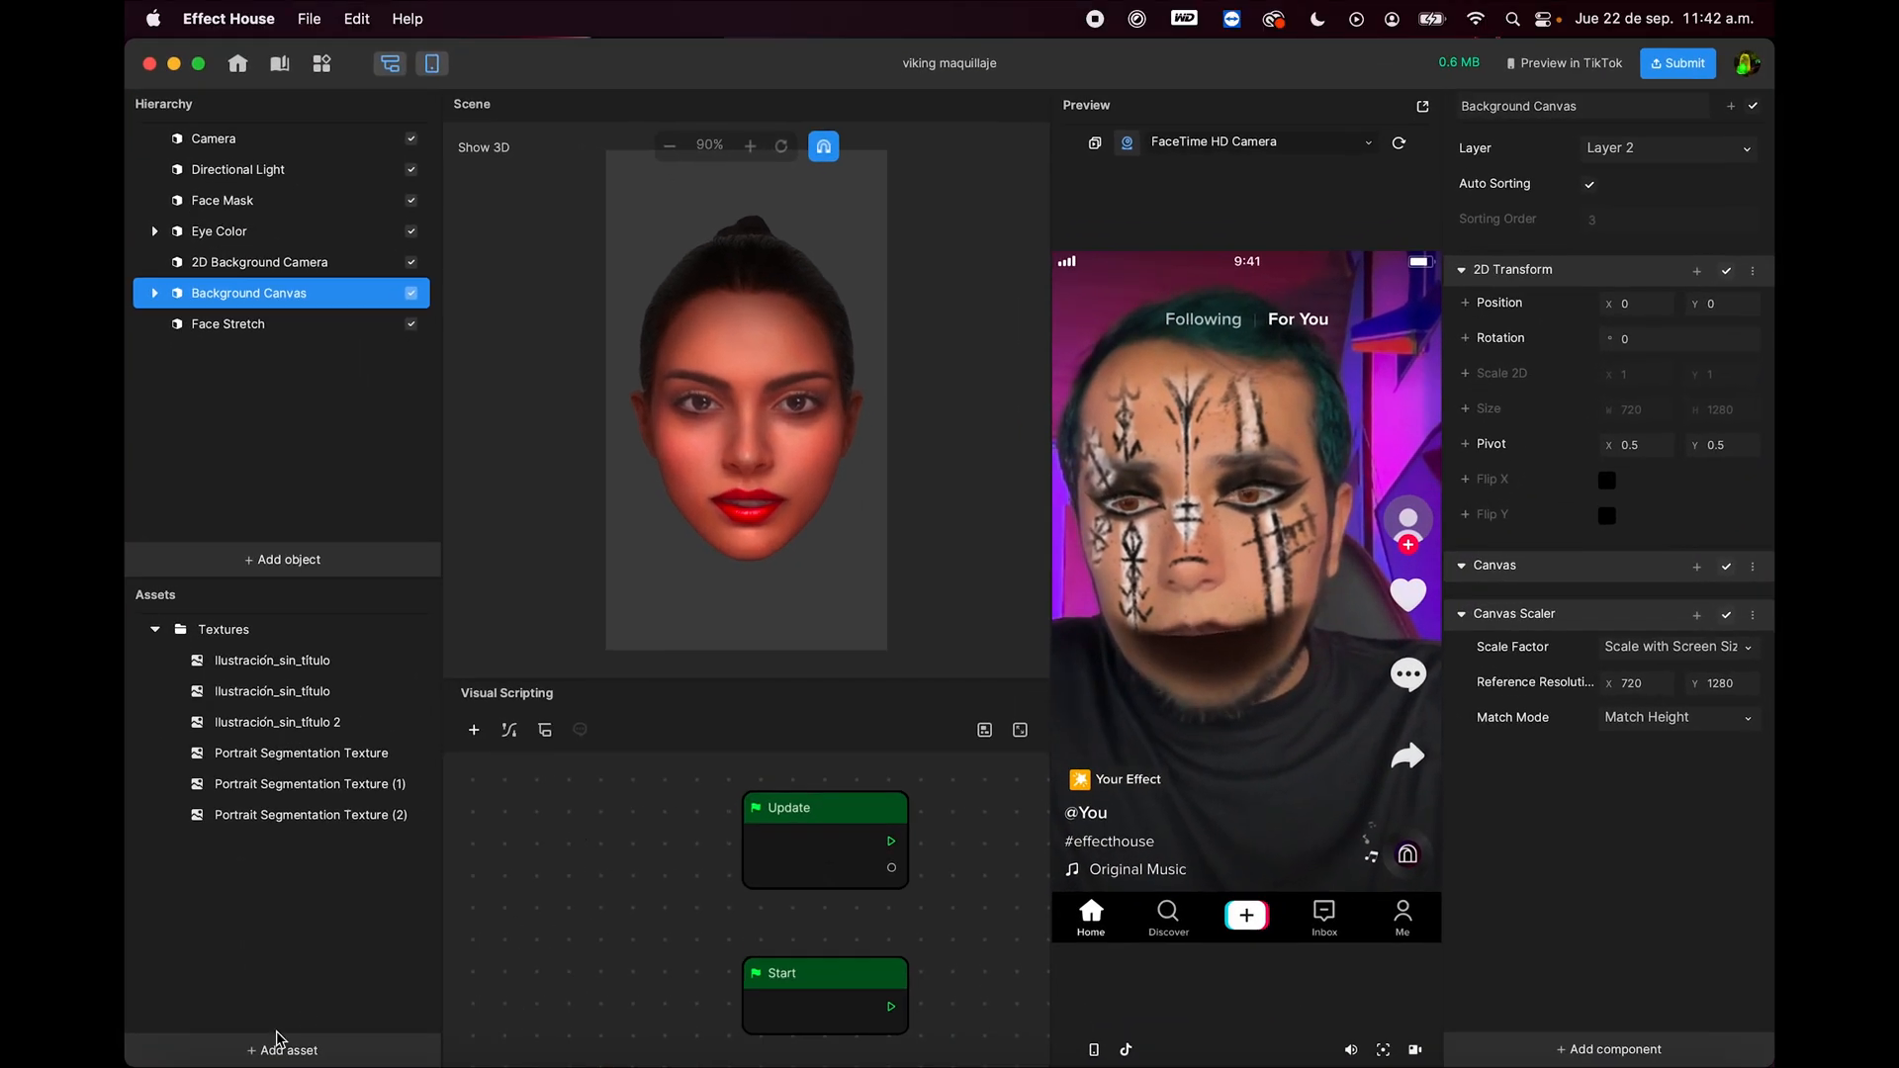
# Step: Start an asset import and look for the makeup texture in the viking maquillaje folder within diseño tiktok maquillaje on the Desktop
pyautogui.click(275, 1049)
pyautogui.moveTo(389, 877)
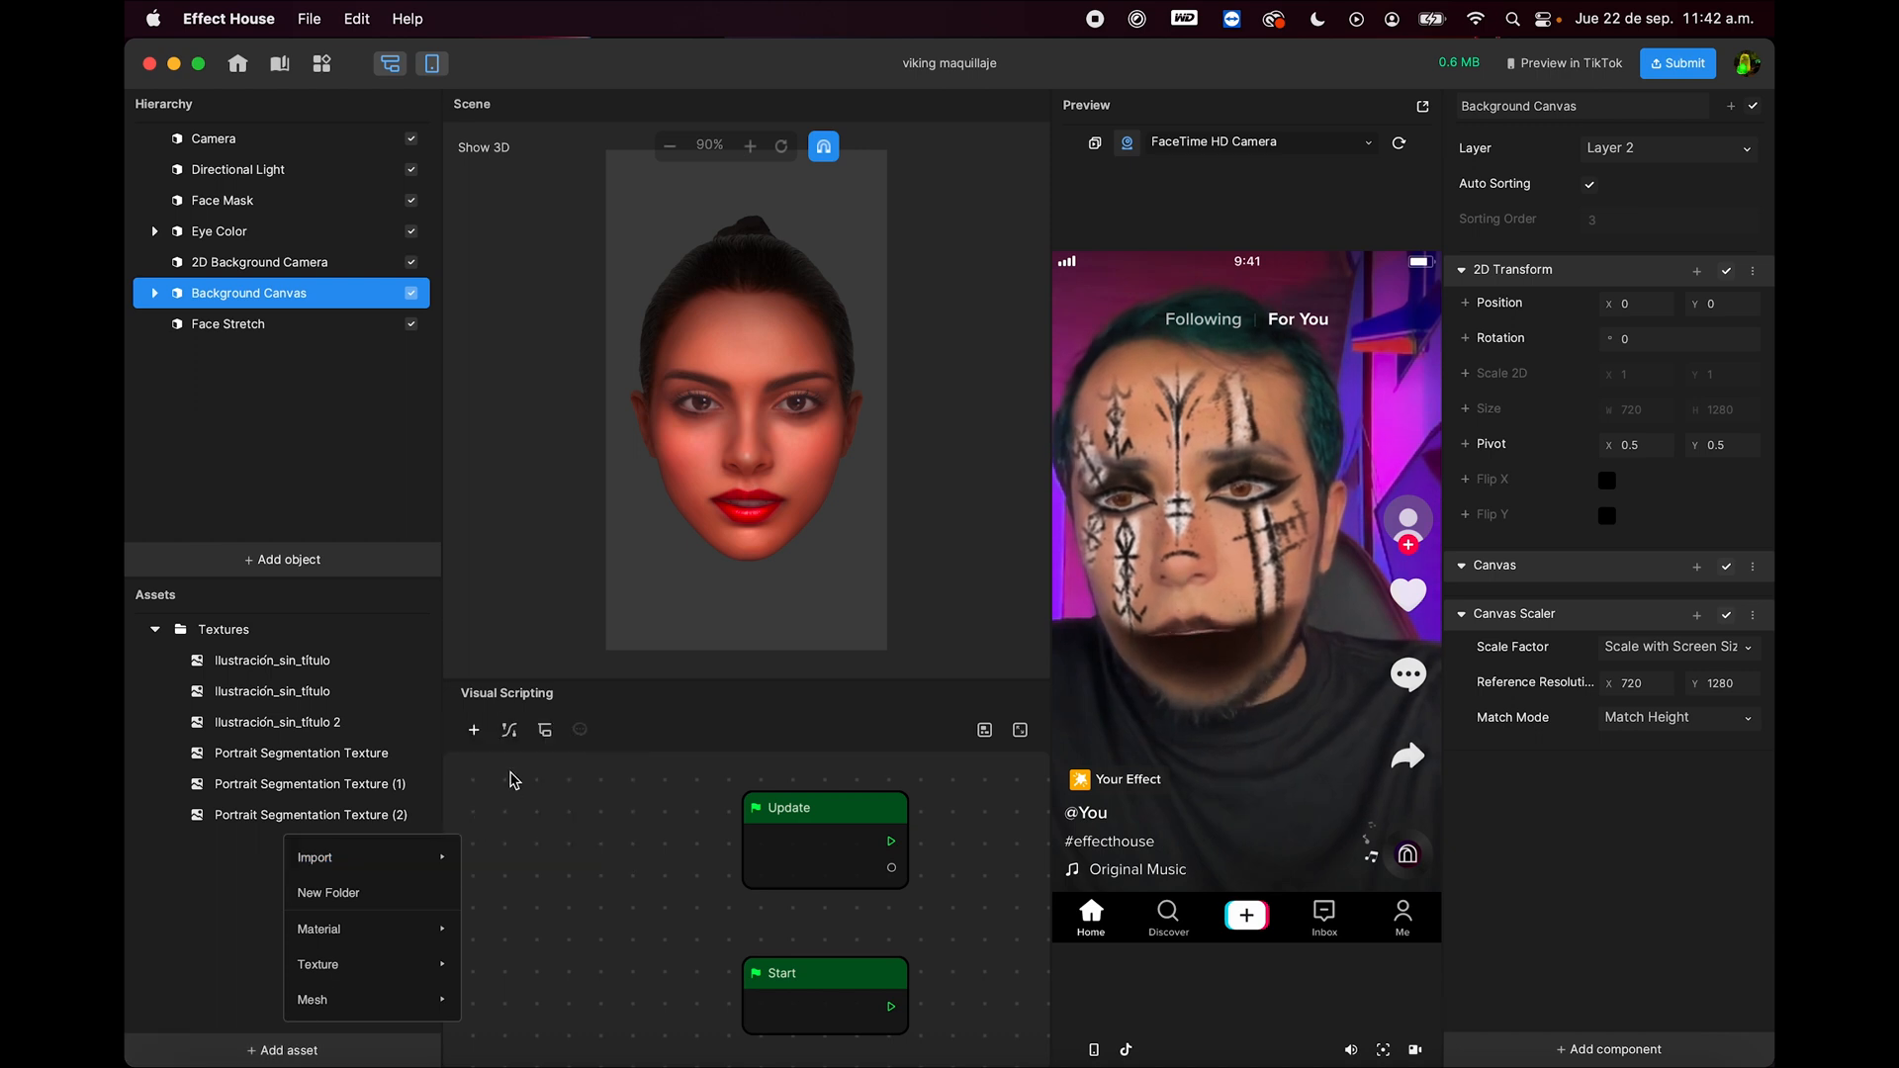
pyautogui.click(540, 763)
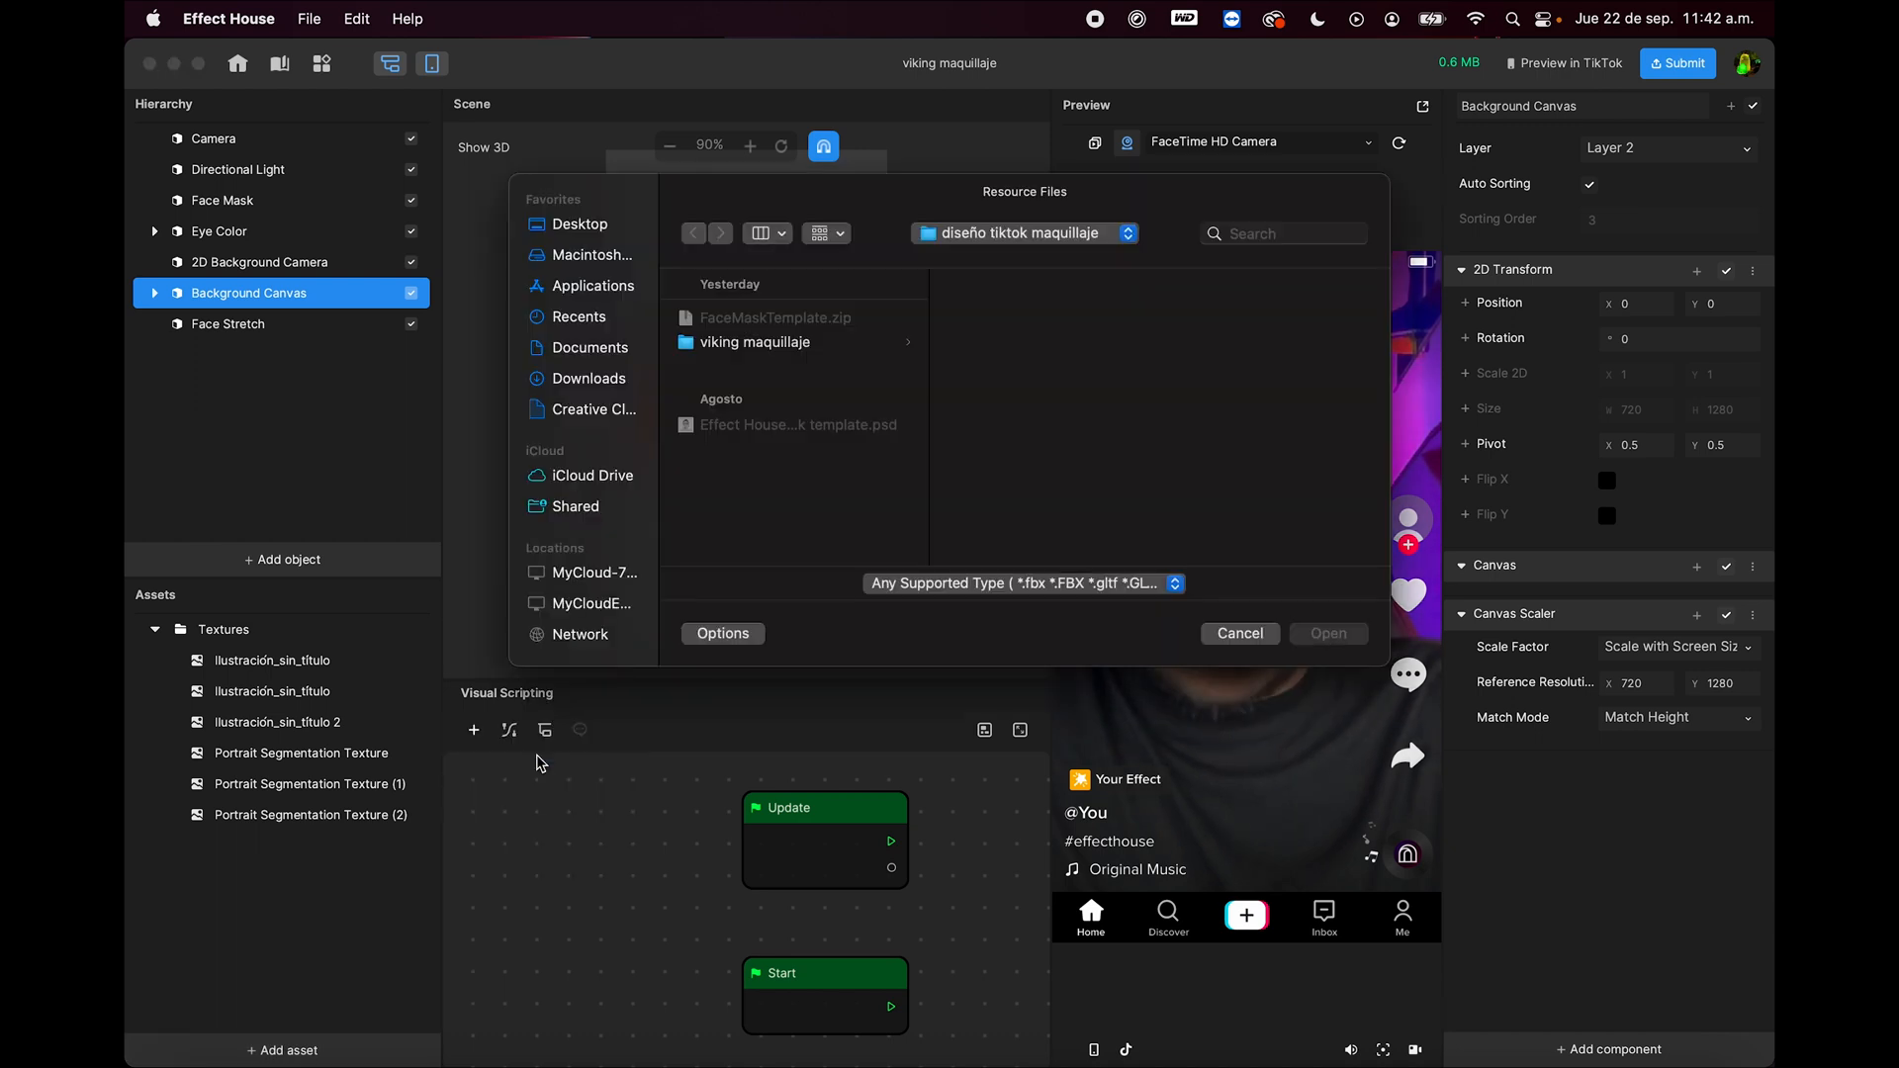
pyautogui.click(792, 343)
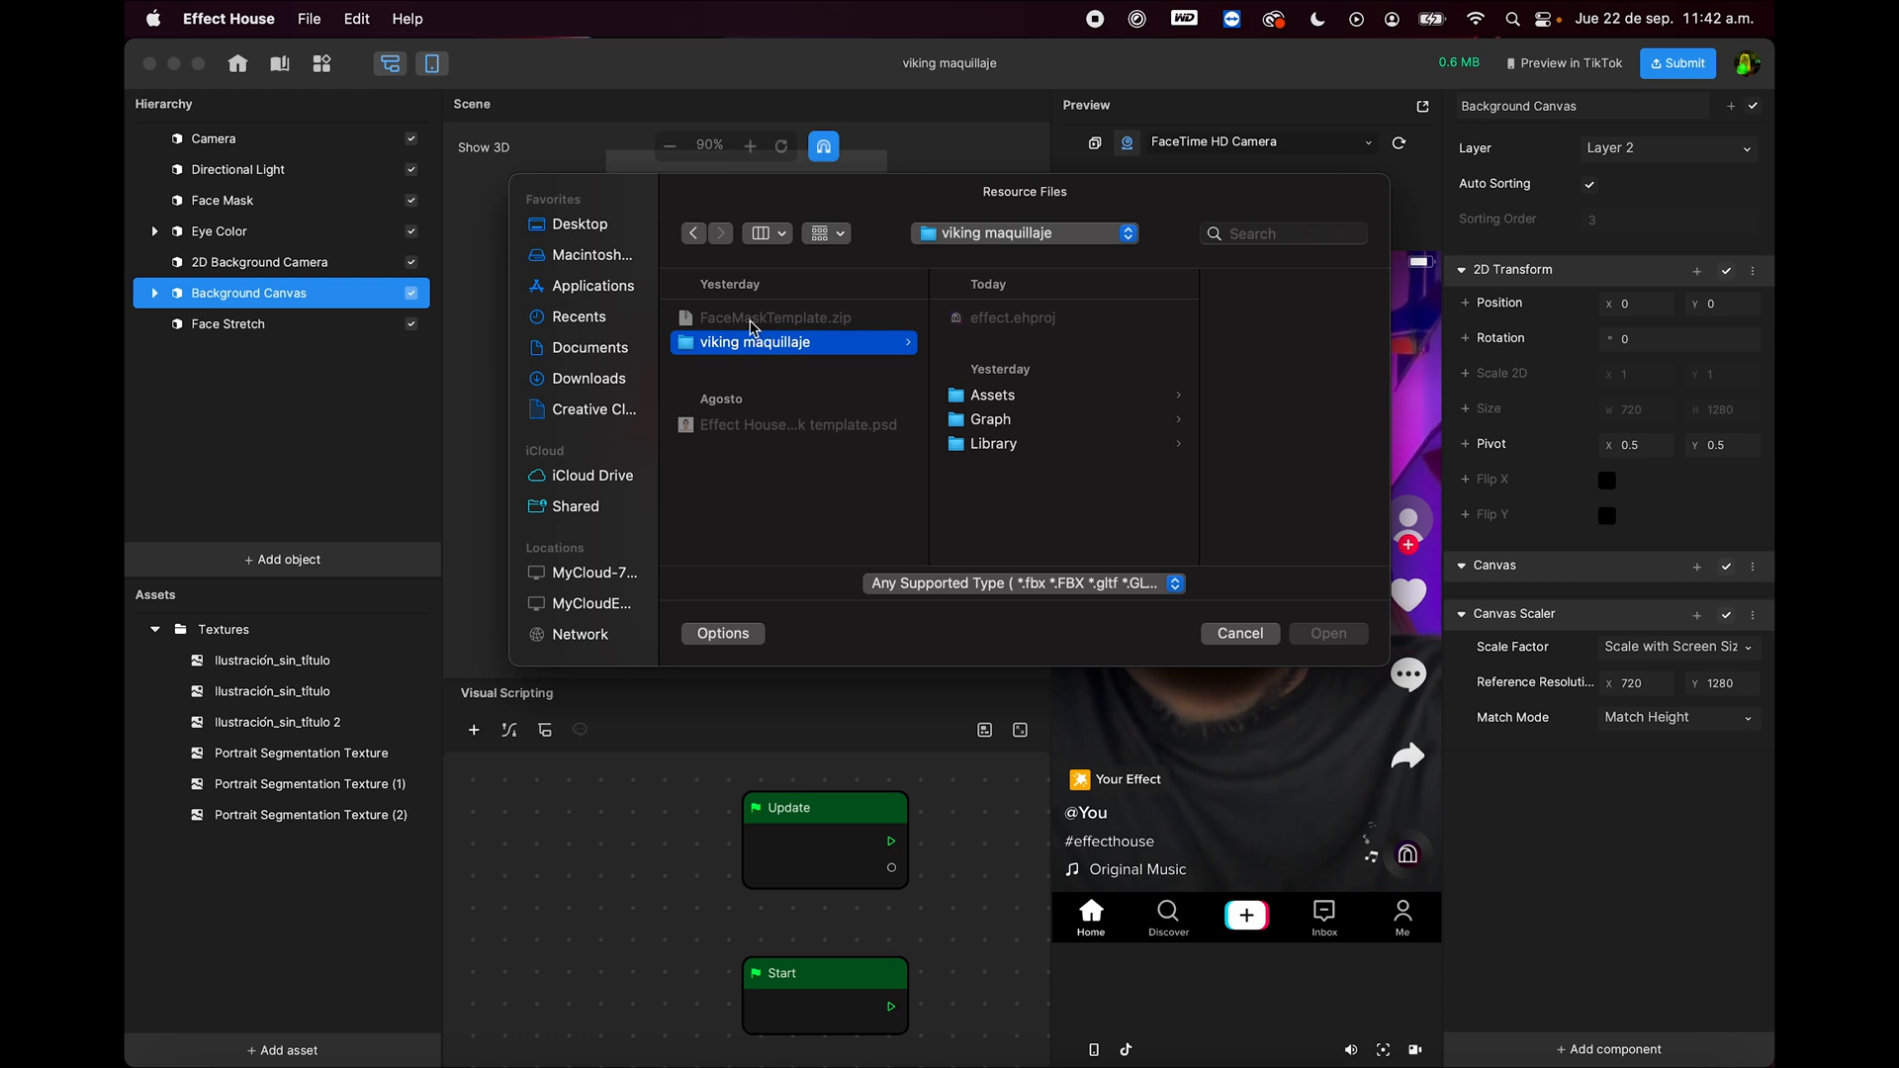
pyautogui.click(592, 224)
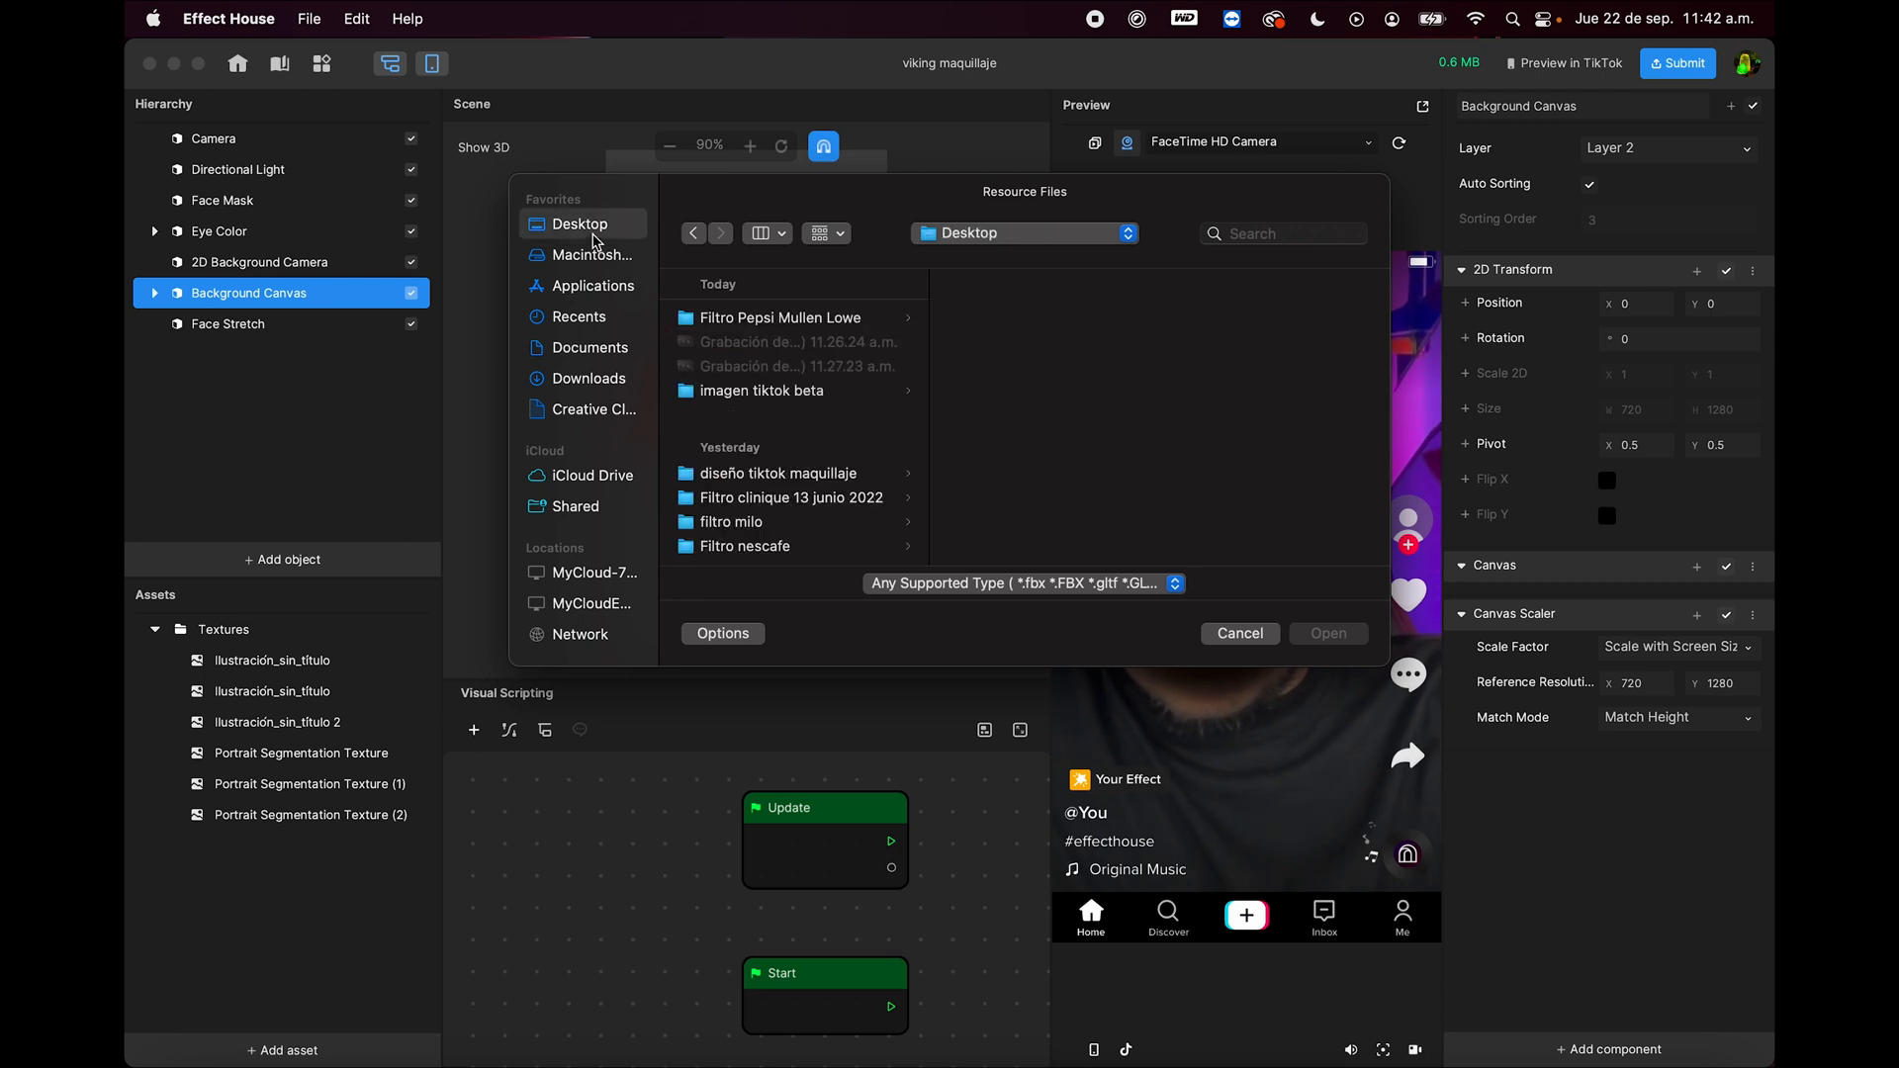
pyautogui.scroll(-1, 794, 477)
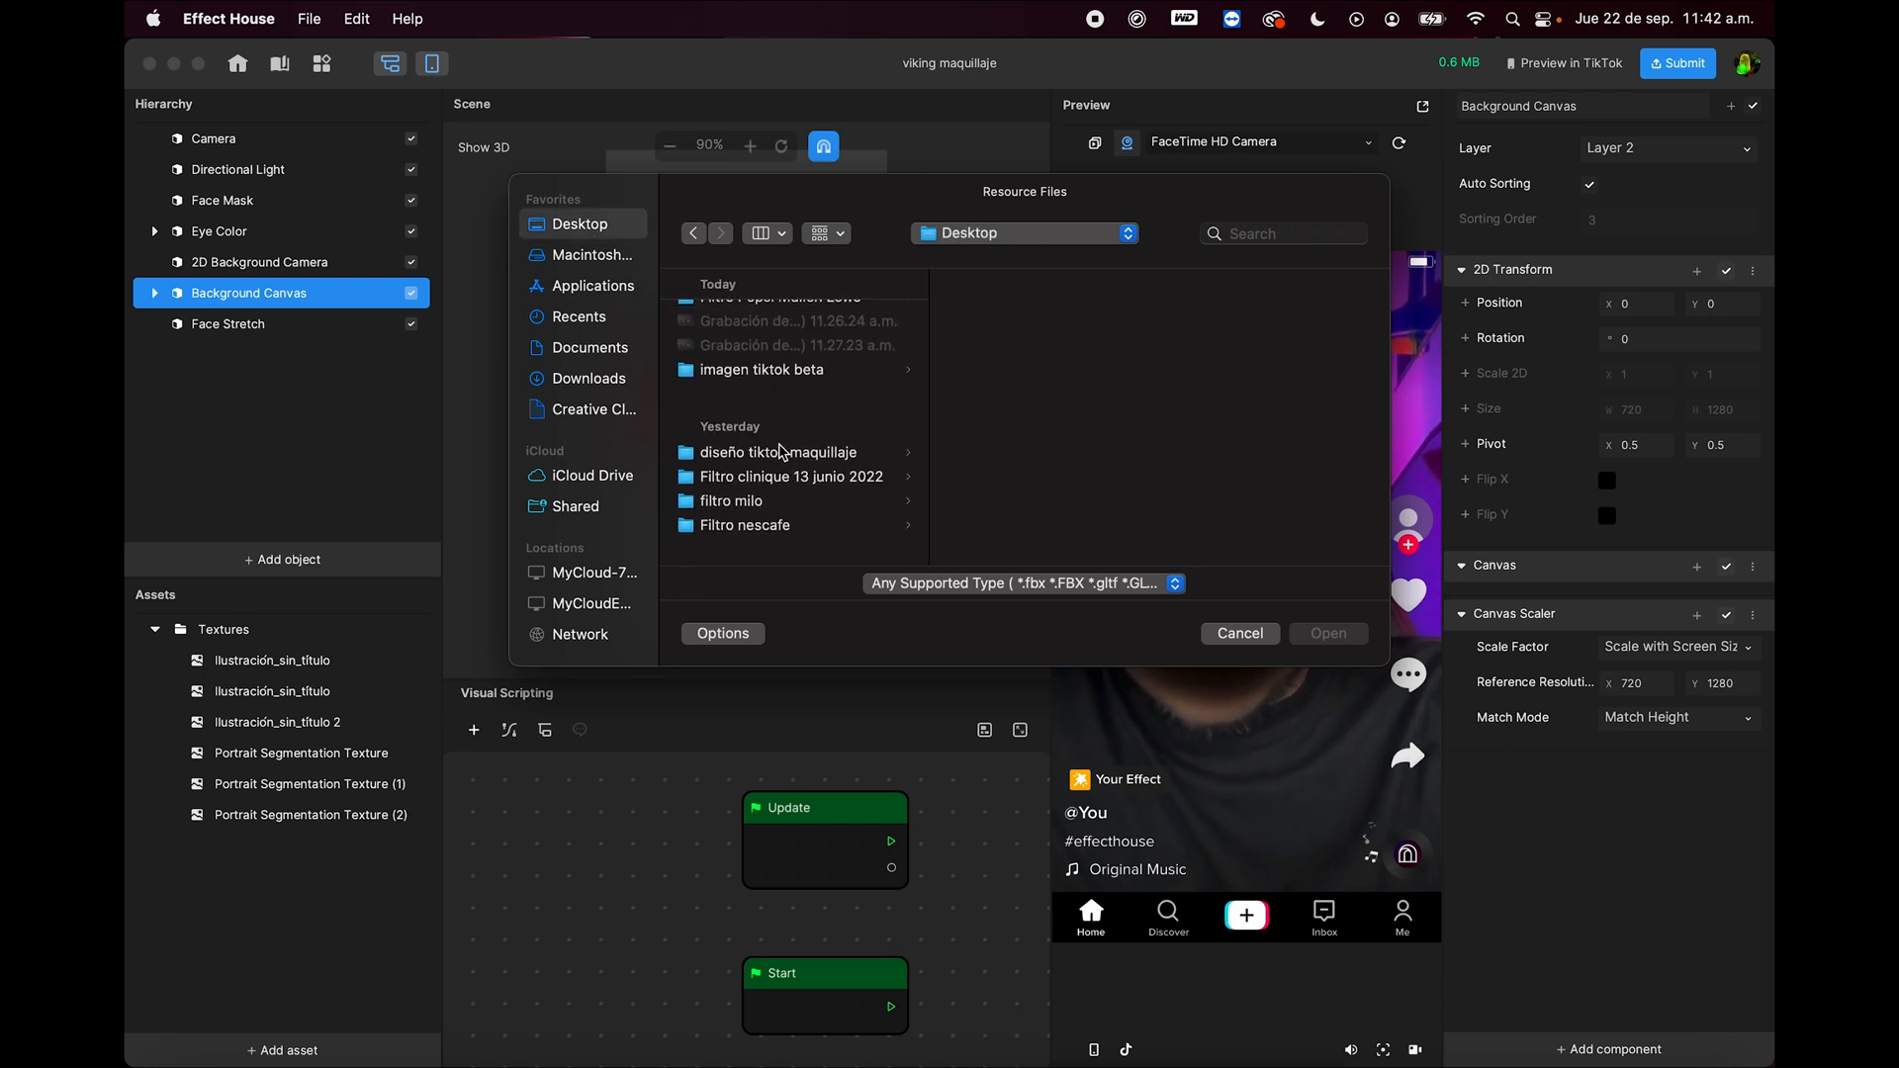
pyautogui.click(784, 452)
pyautogui.click(999, 341)
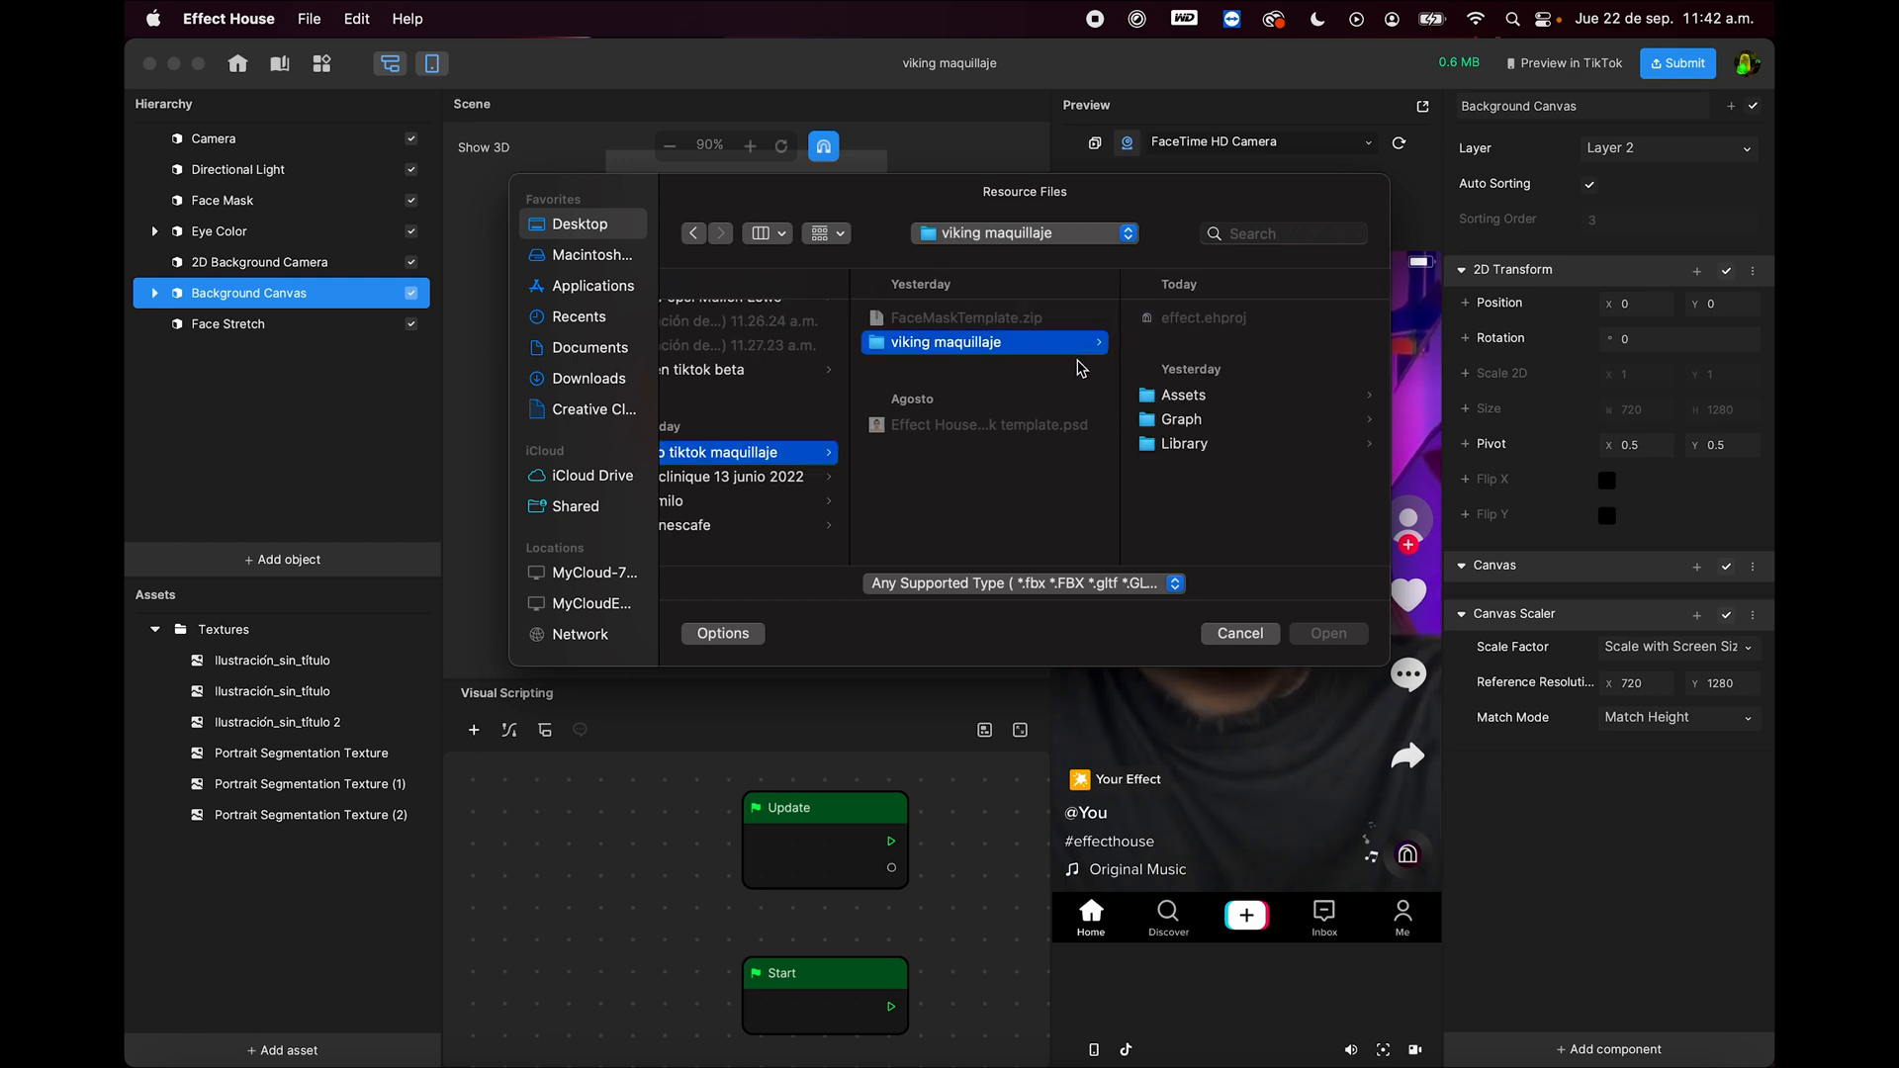
# Step: Select Ilustración_sin_título.png in the Downloads folder
pyautogui.click(590, 380)
pyautogui.scroll(-3, 744, 405)
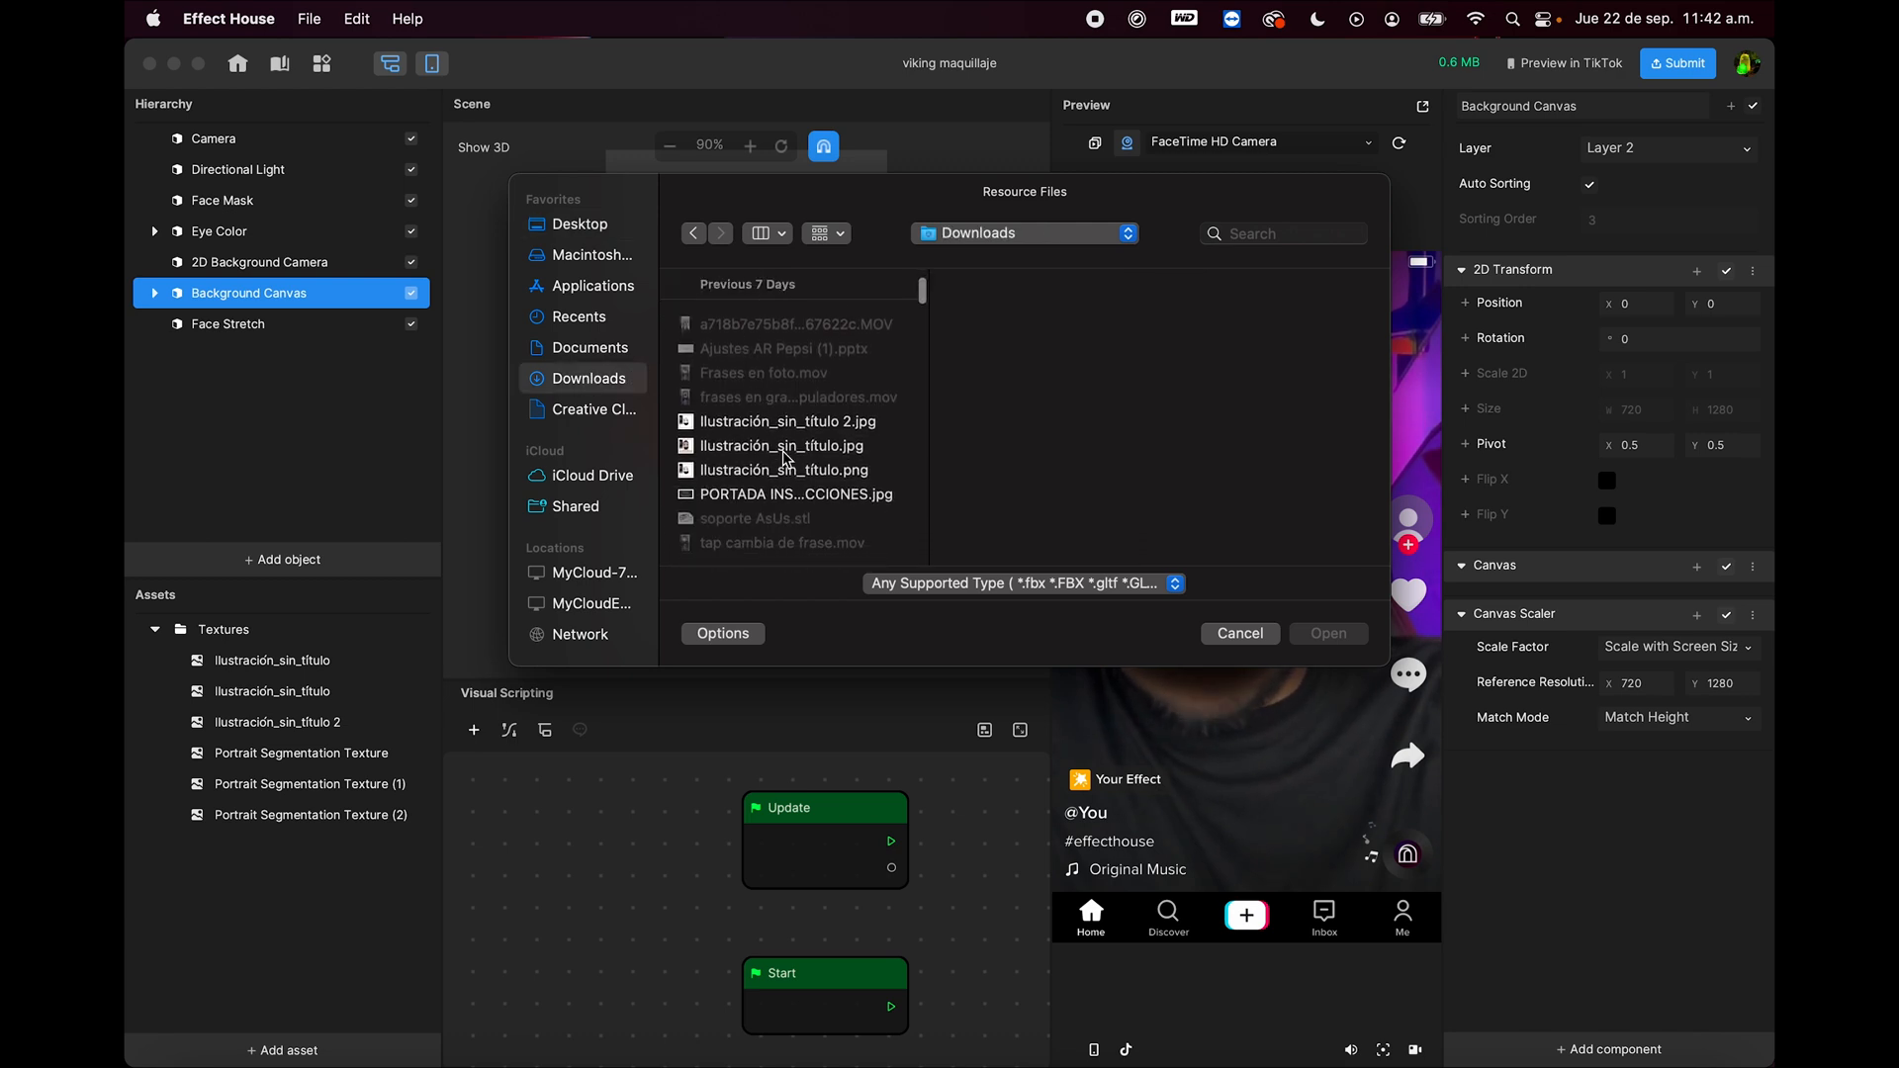
pyautogui.scroll(-1, 786, 457)
pyautogui.click(784, 444)
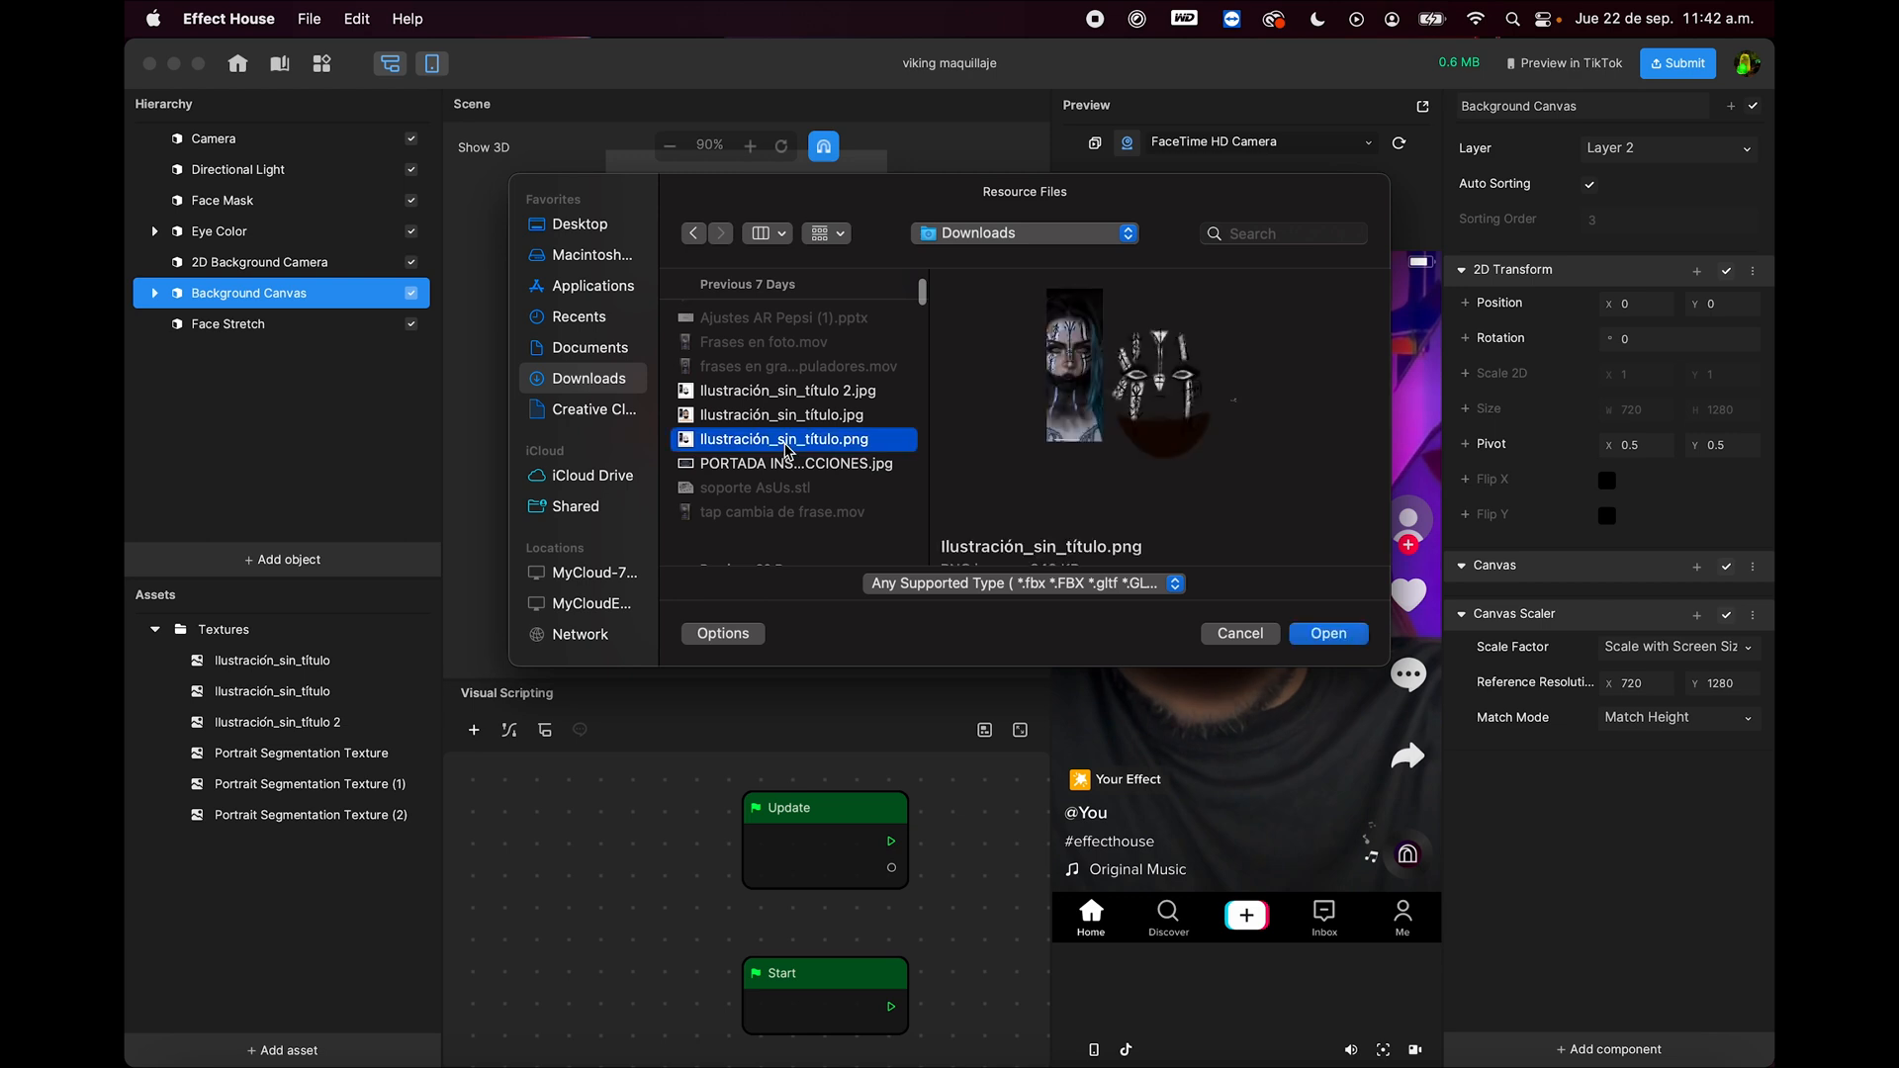
# Step: Preview the selected transparent makeup illustration at large size and cancel the import
pyautogui.press('space')
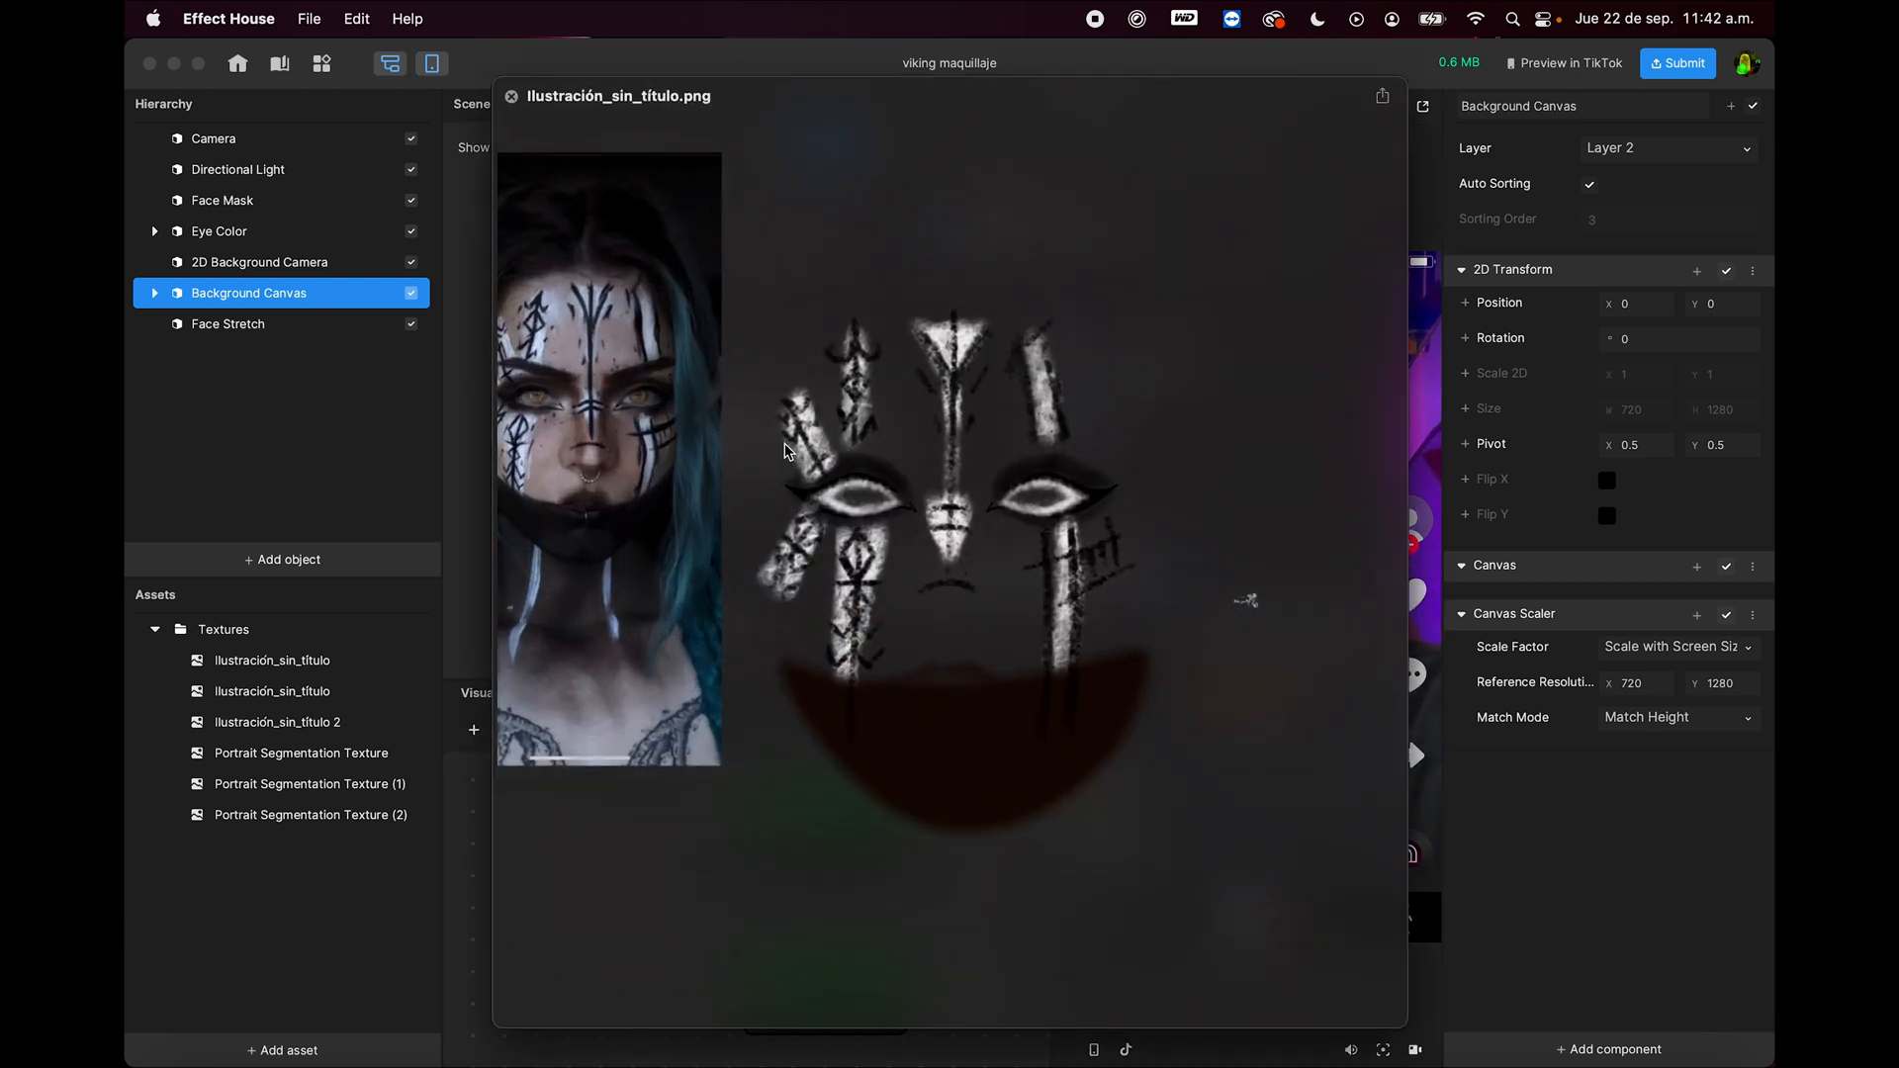
pyautogui.press('space')
pyautogui.press('space')
pyautogui.press('space')
pyautogui.press('space')
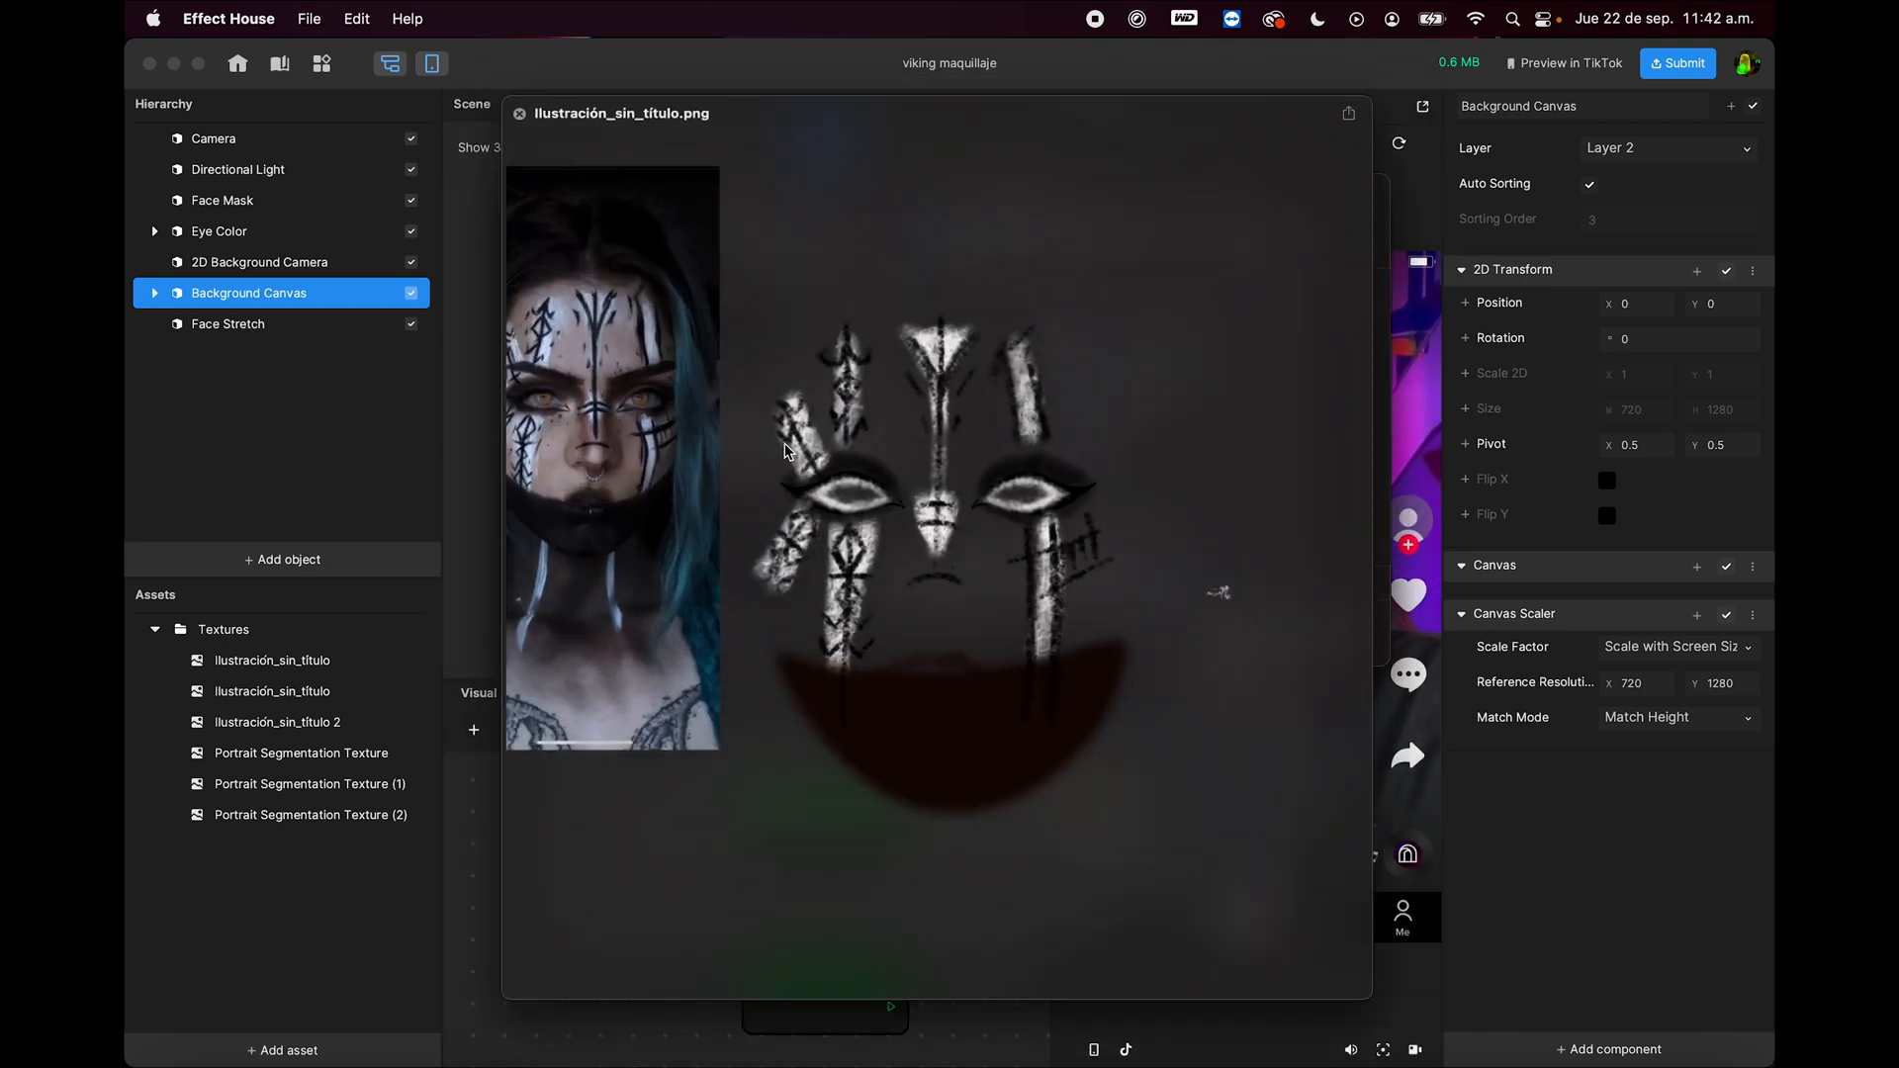
pyautogui.press('space')
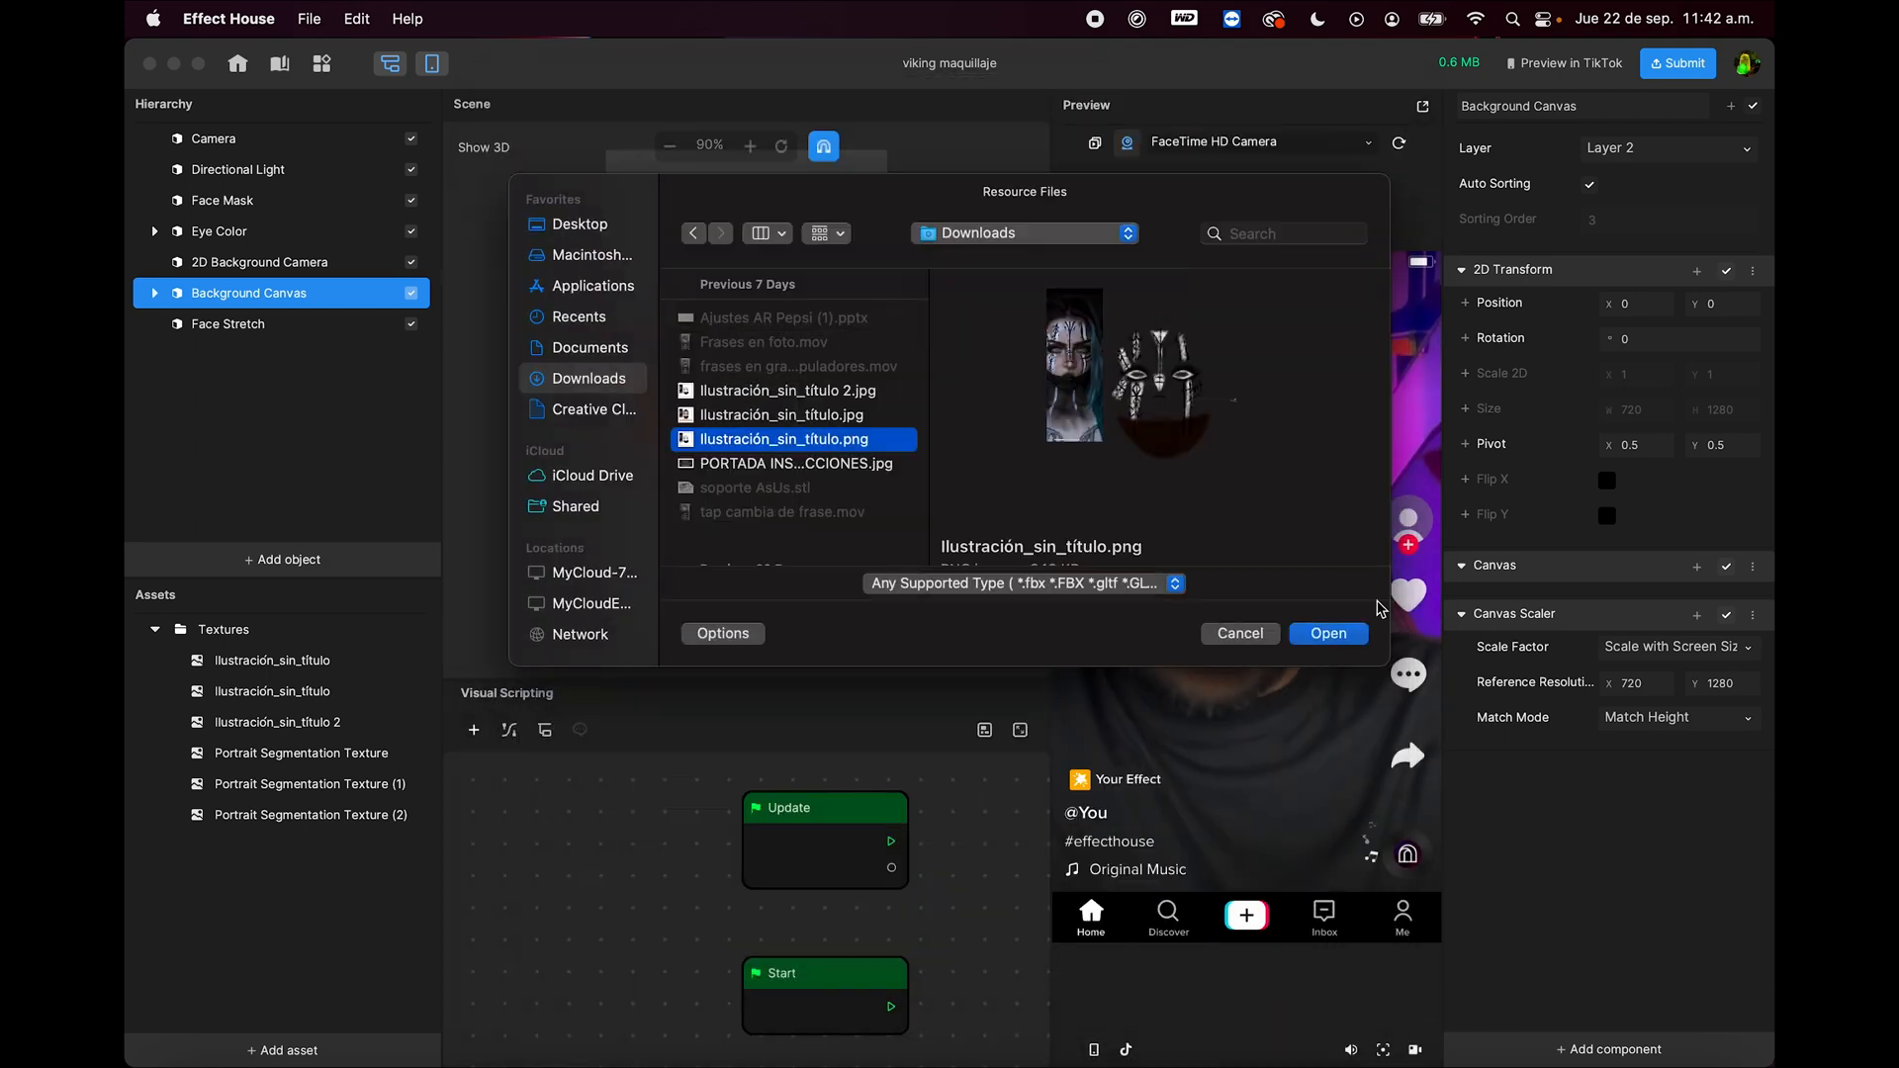
pyautogui.click(1249, 638)
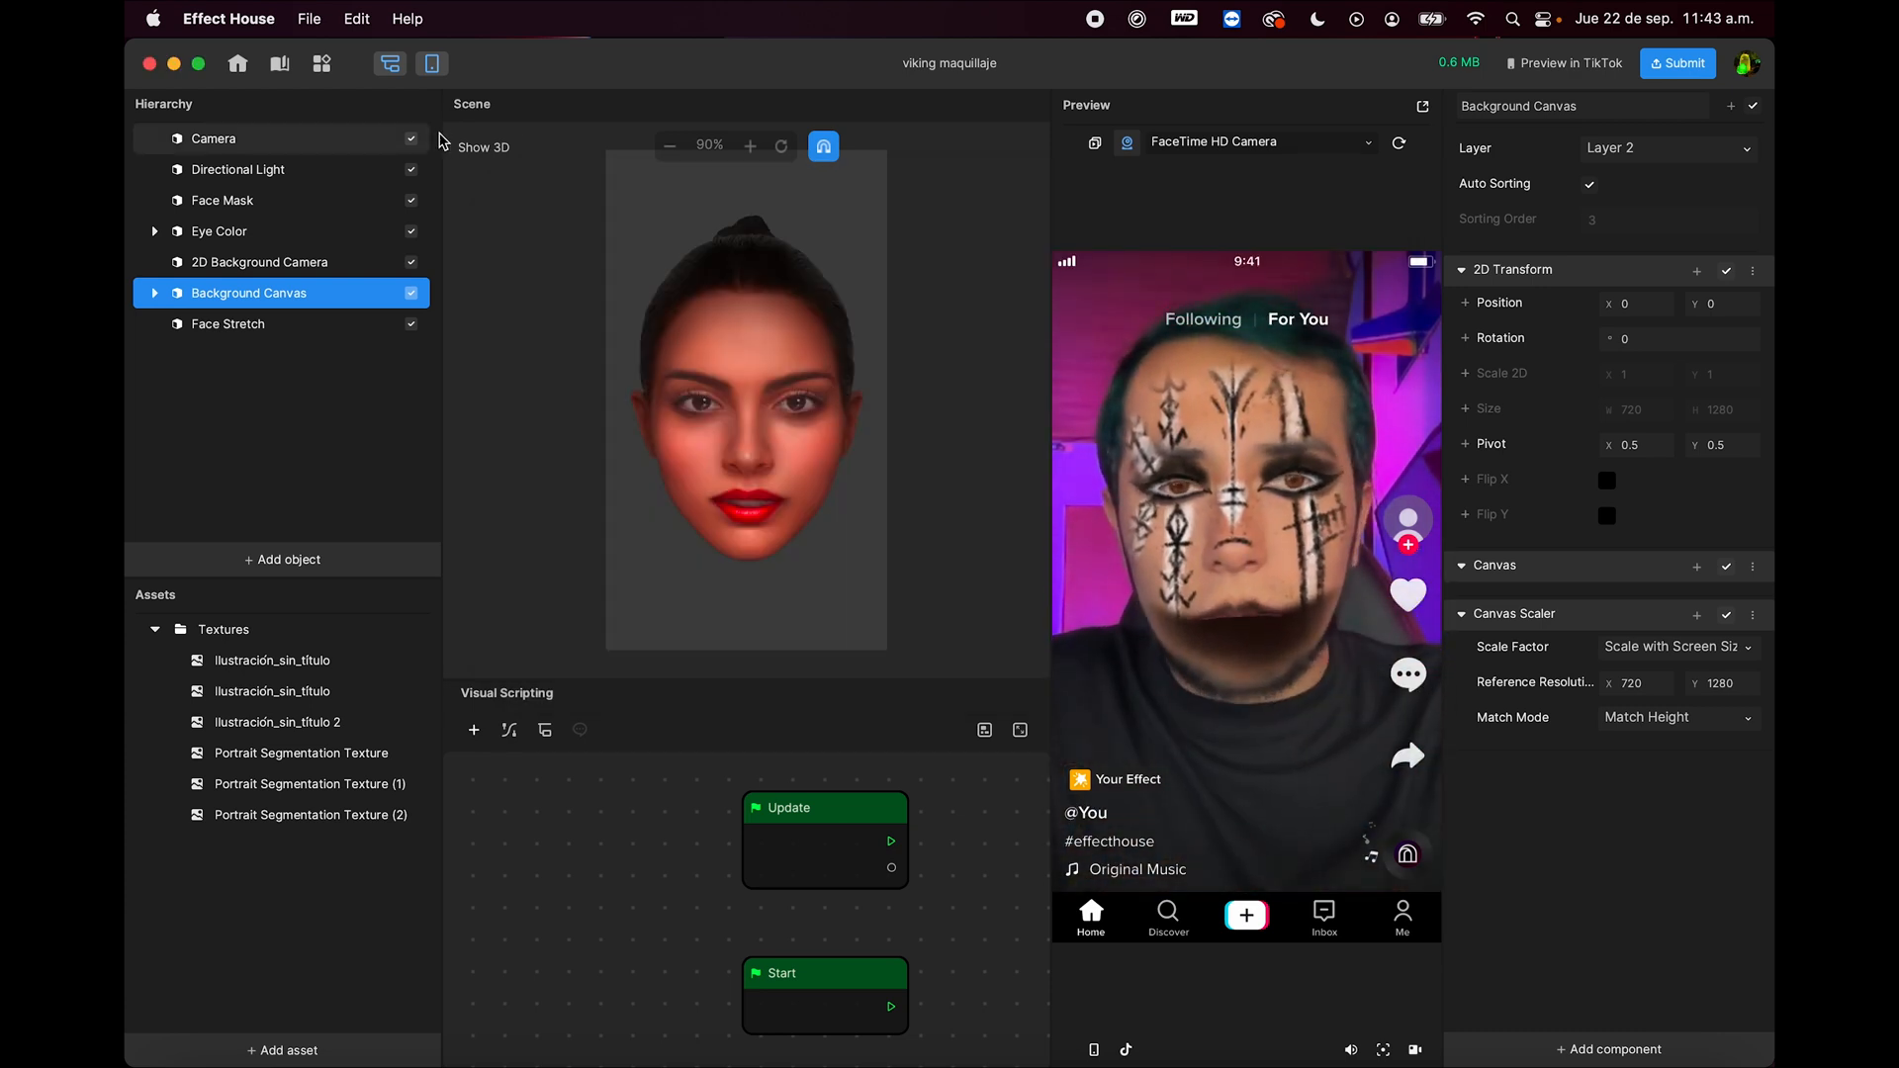
# Step: Save the viking maquillaje project, restart Effect House and dismiss the feedback form
pyautogui.press('super+q')
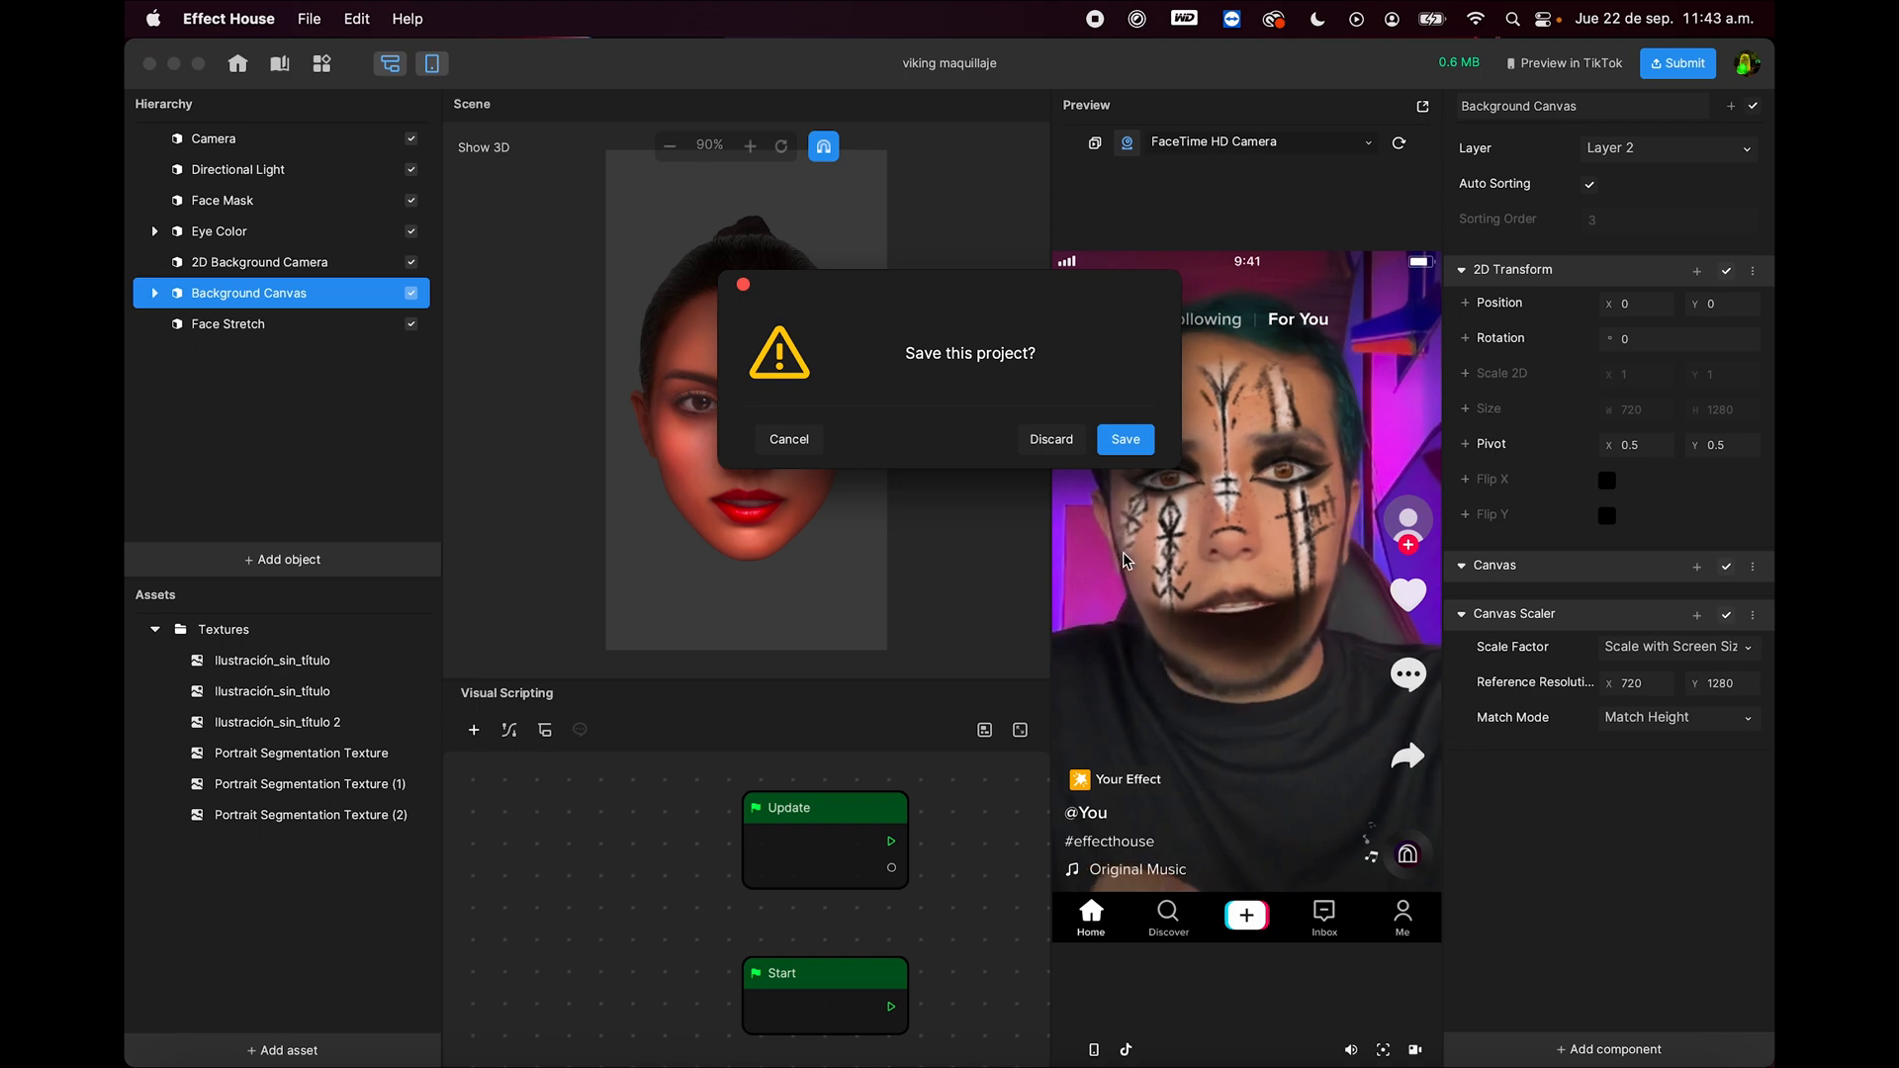
pyautogui.click(1126, 441)
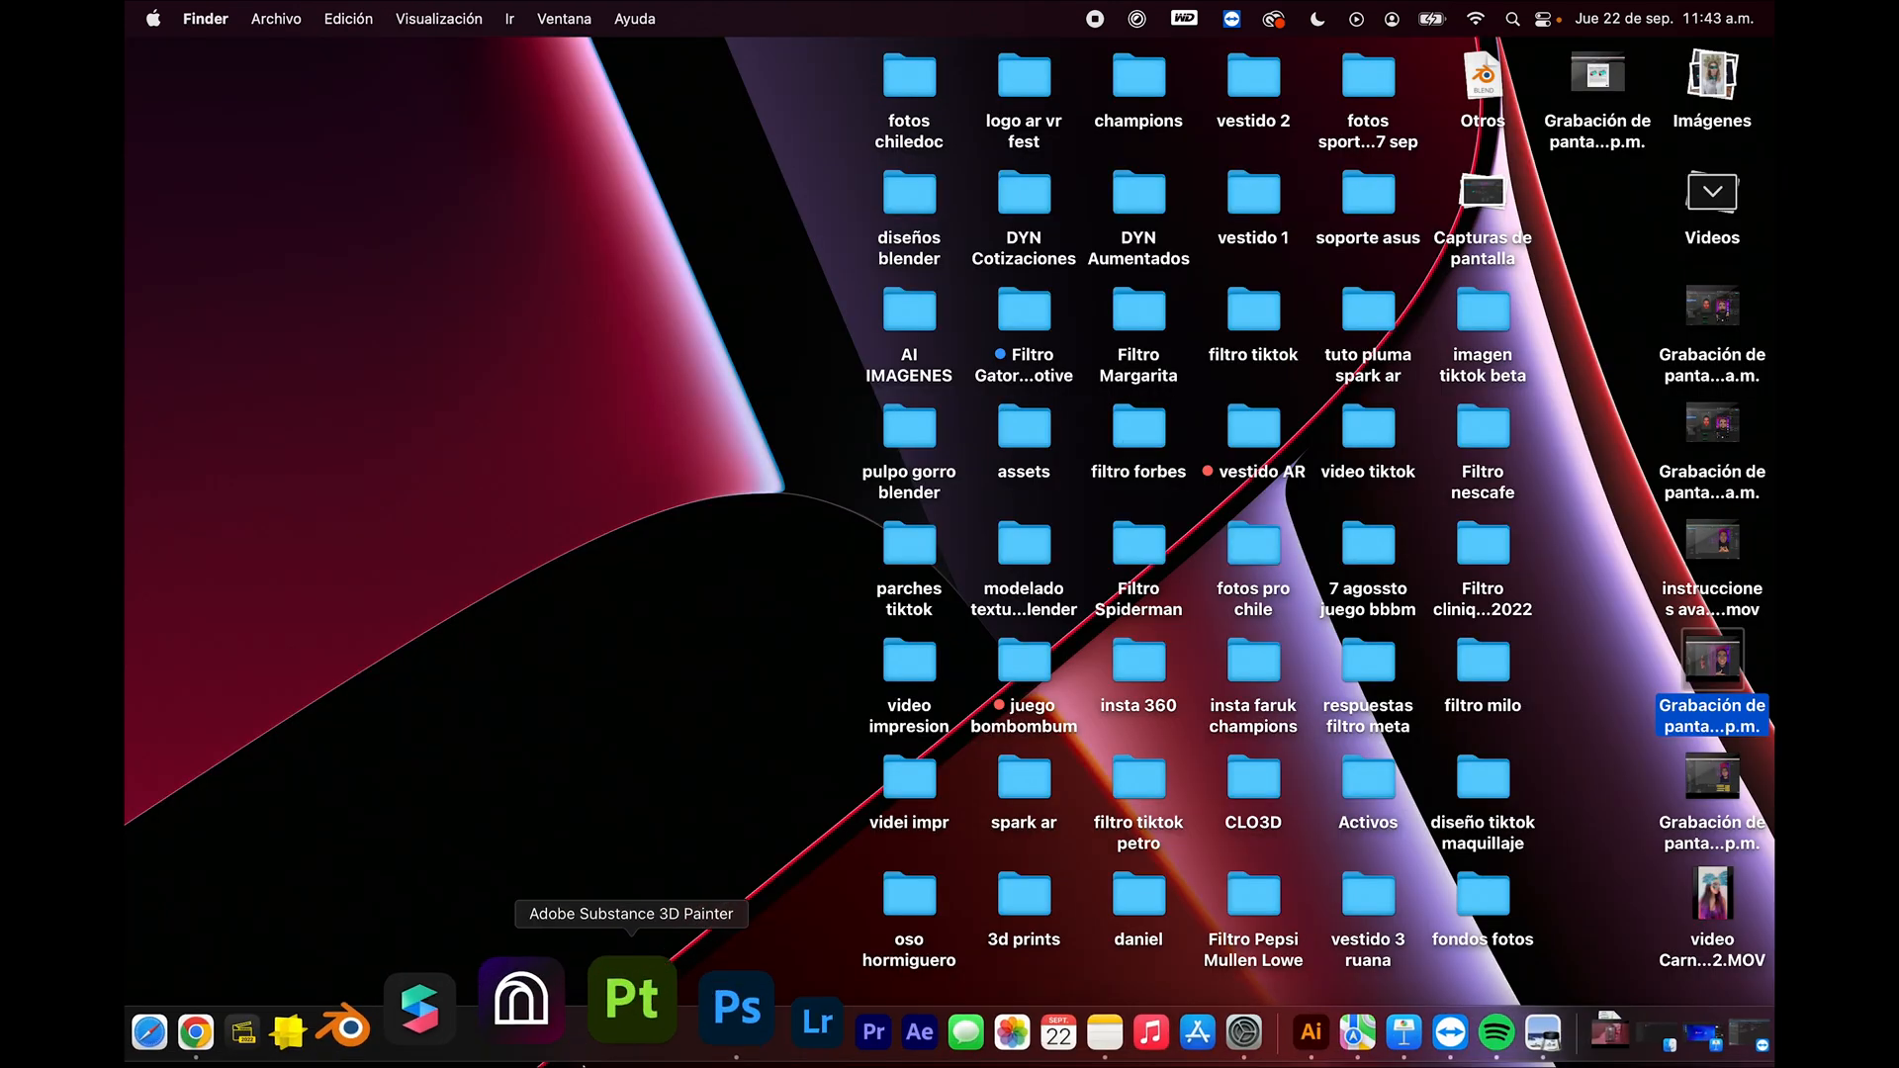
pyautogui.click(545, 1004)
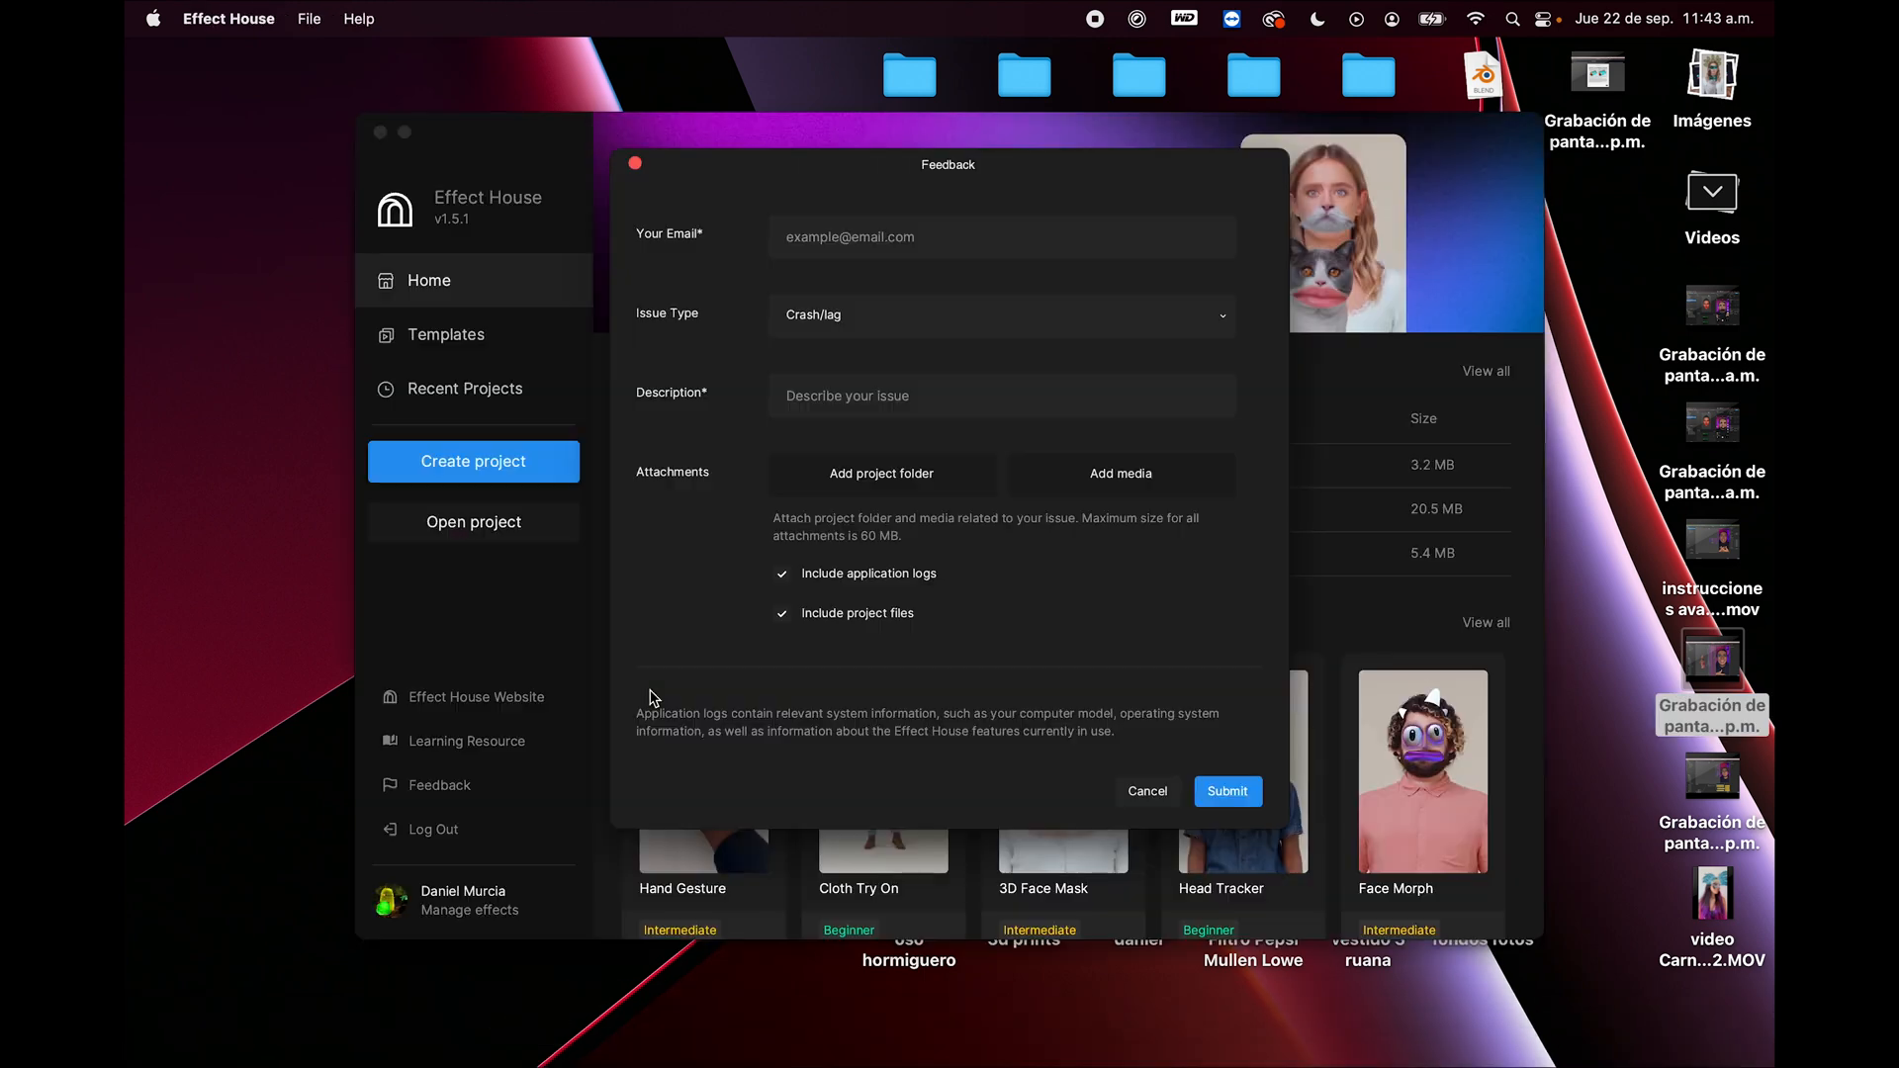
pyautogui.click(1148, 791)
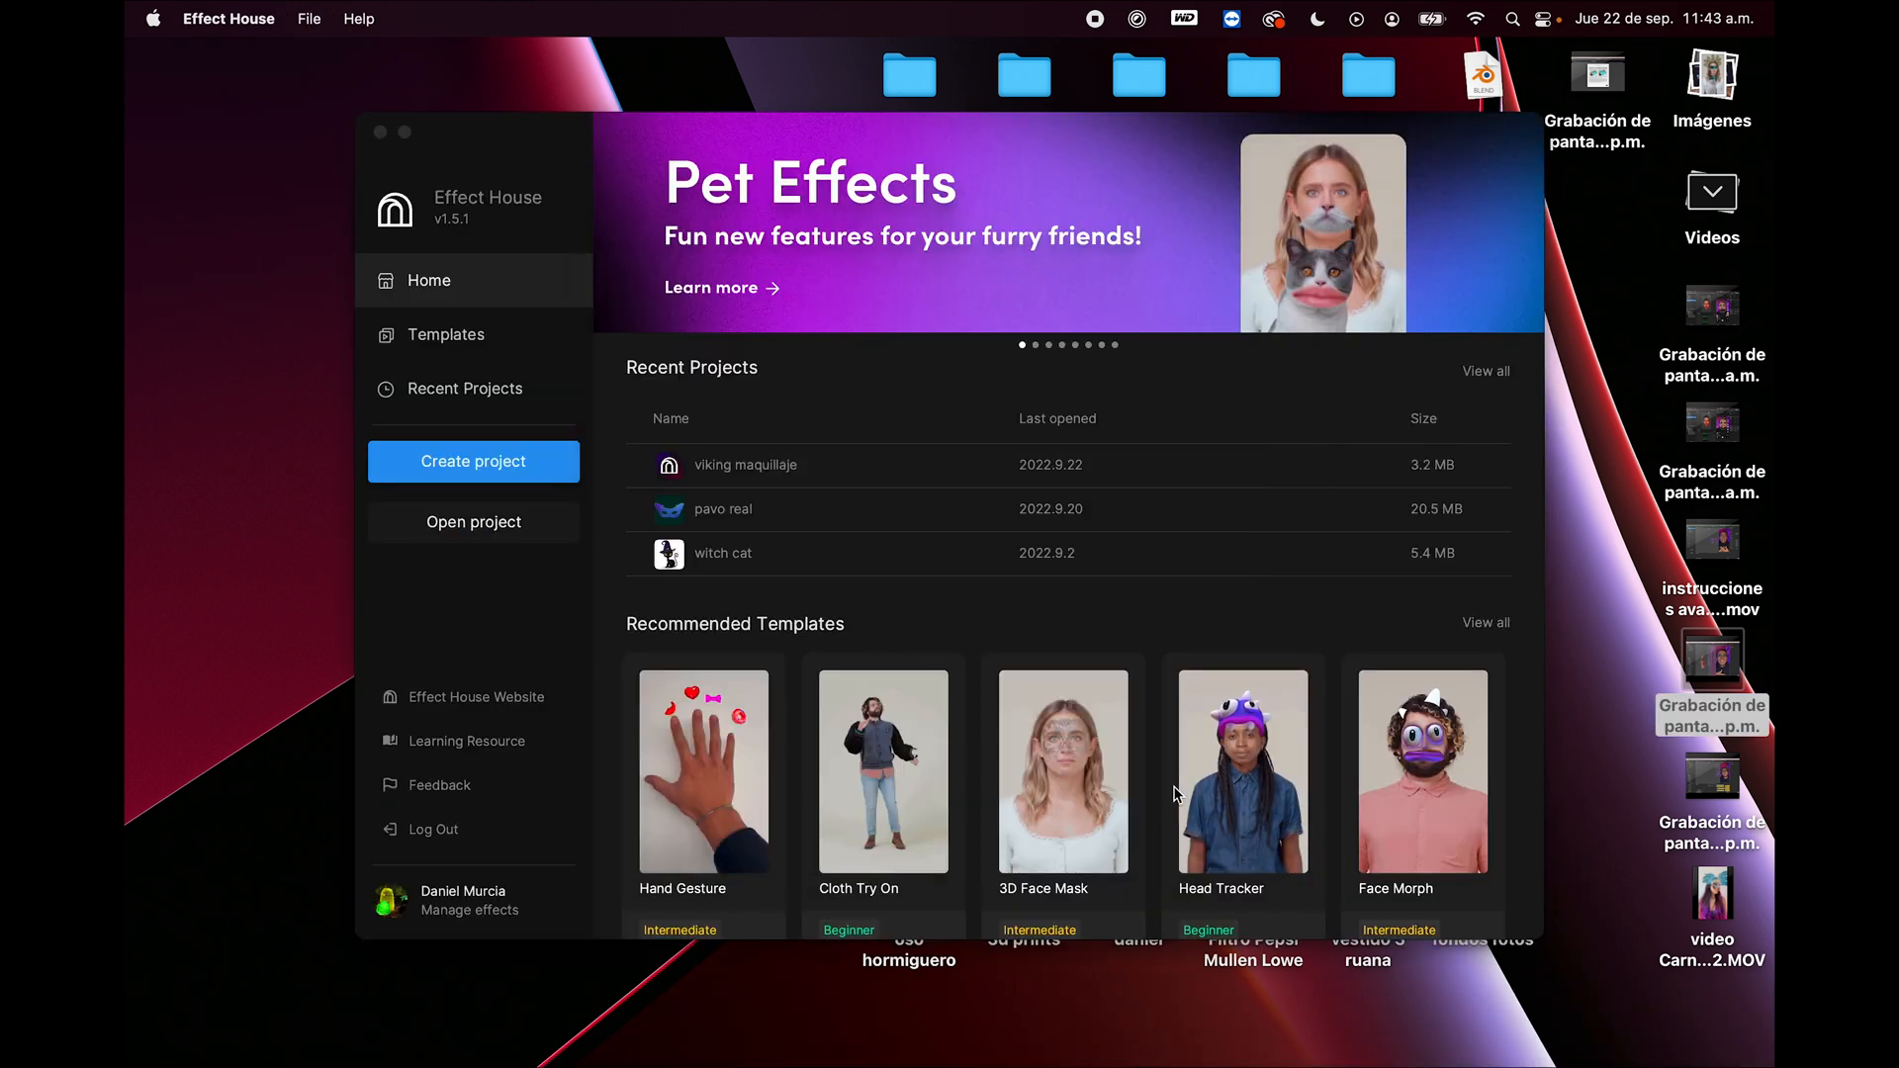
# Step: Create a new blank project and add a Face Mask face effect to the scene
pyautogui.click(479, 465)
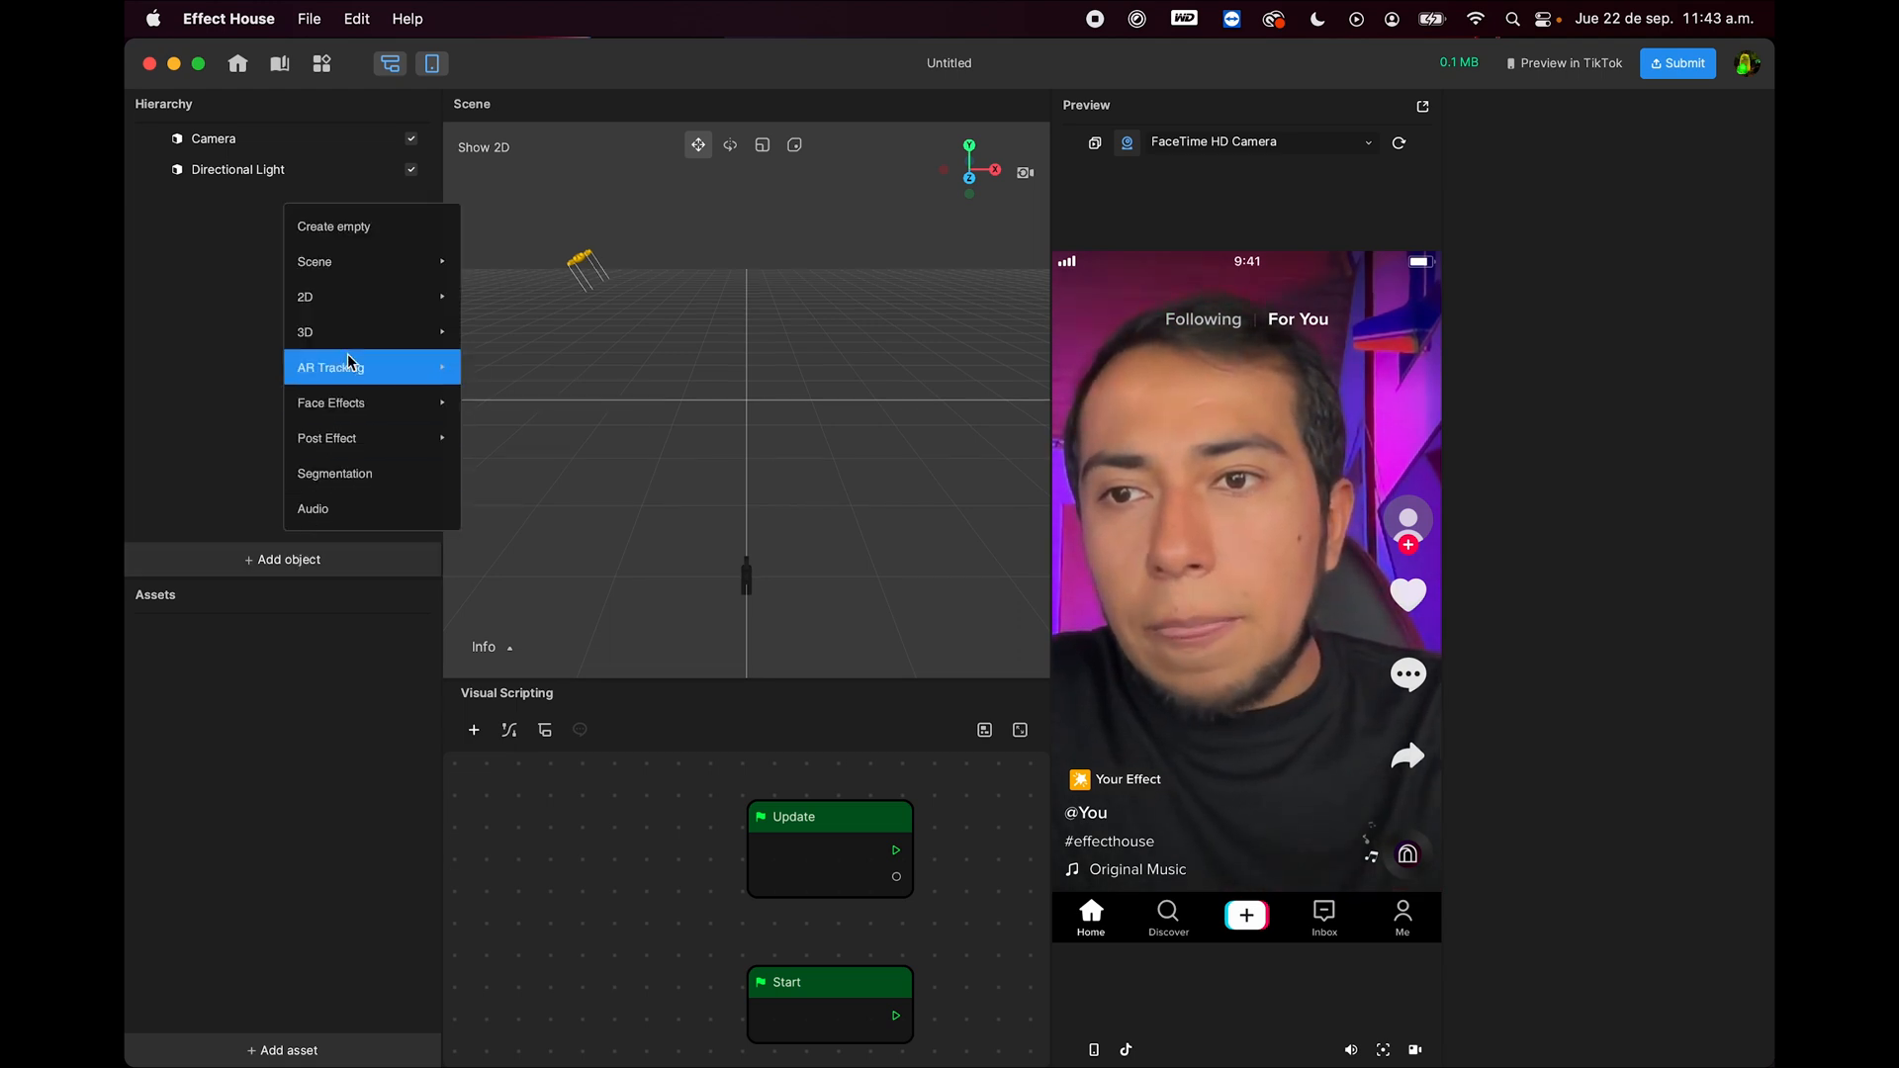
pyautogui.moveTo(356, 377)
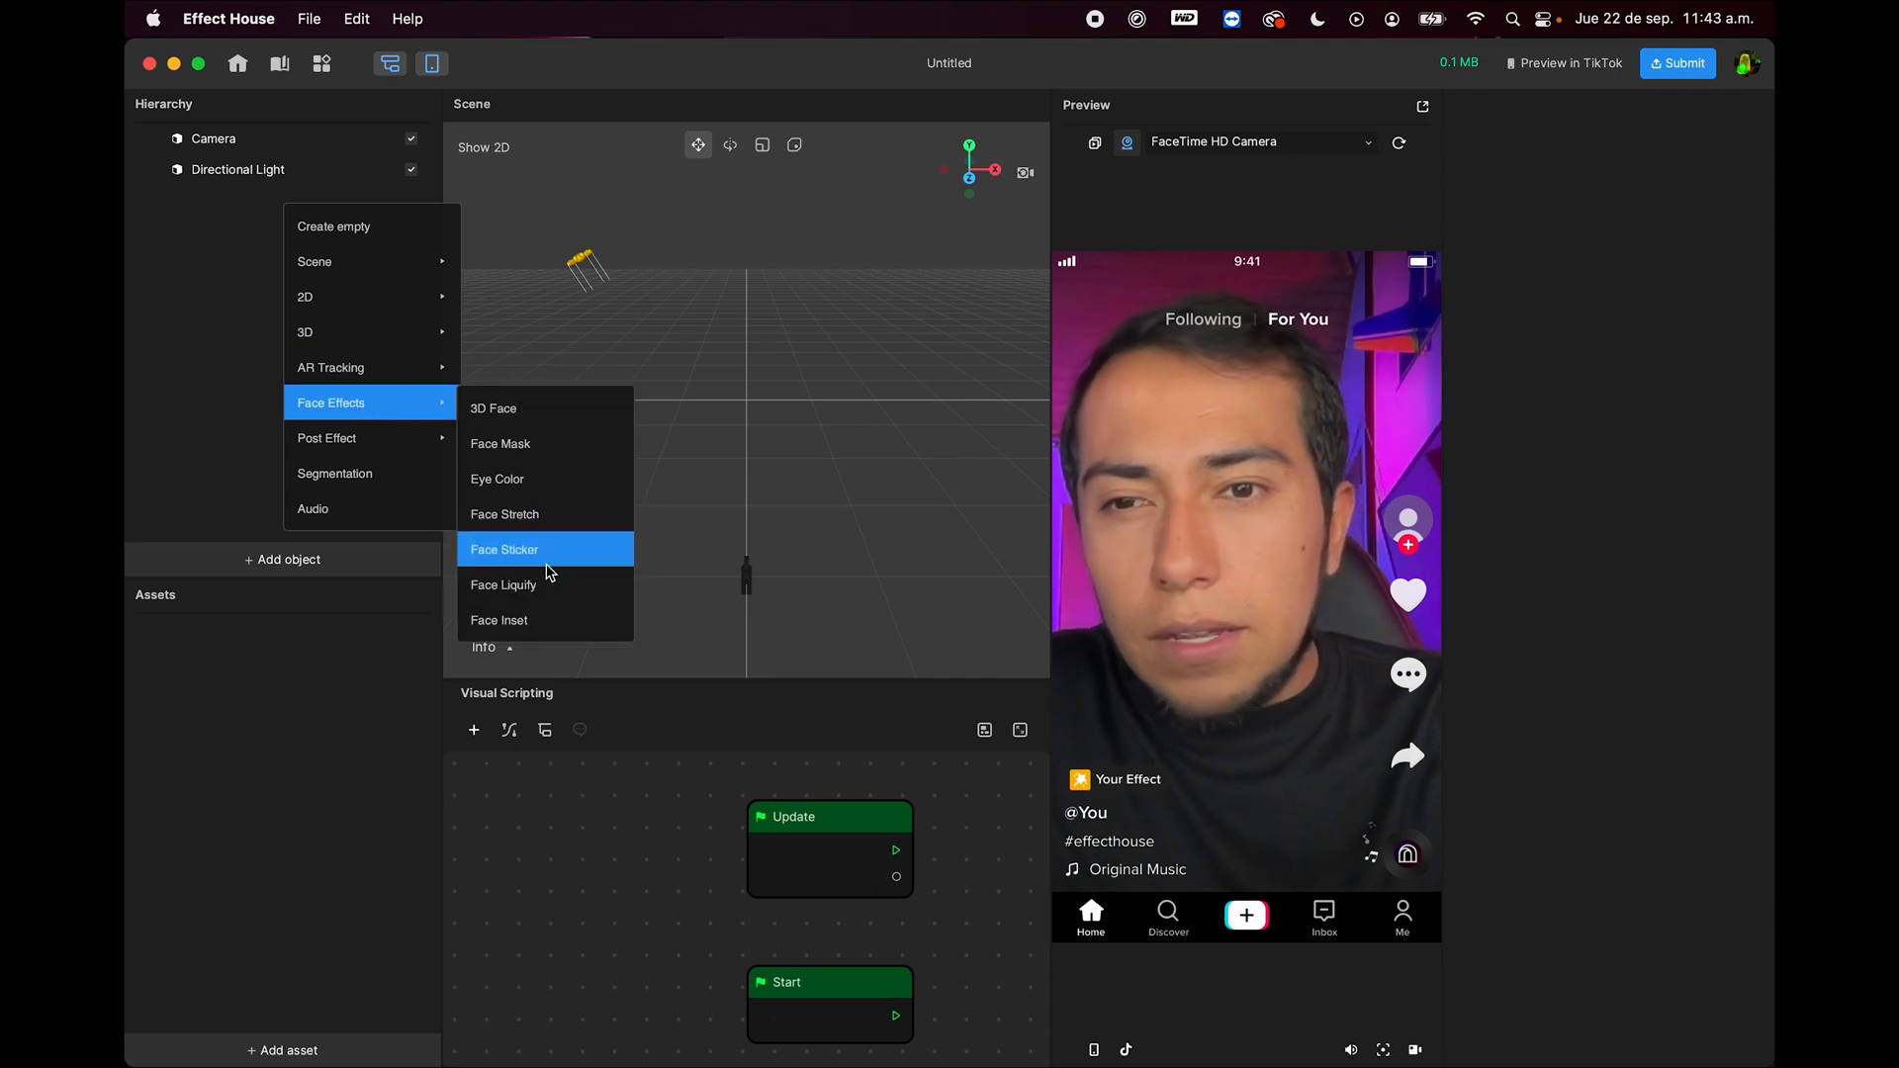
pyautogui.click(538, 455)
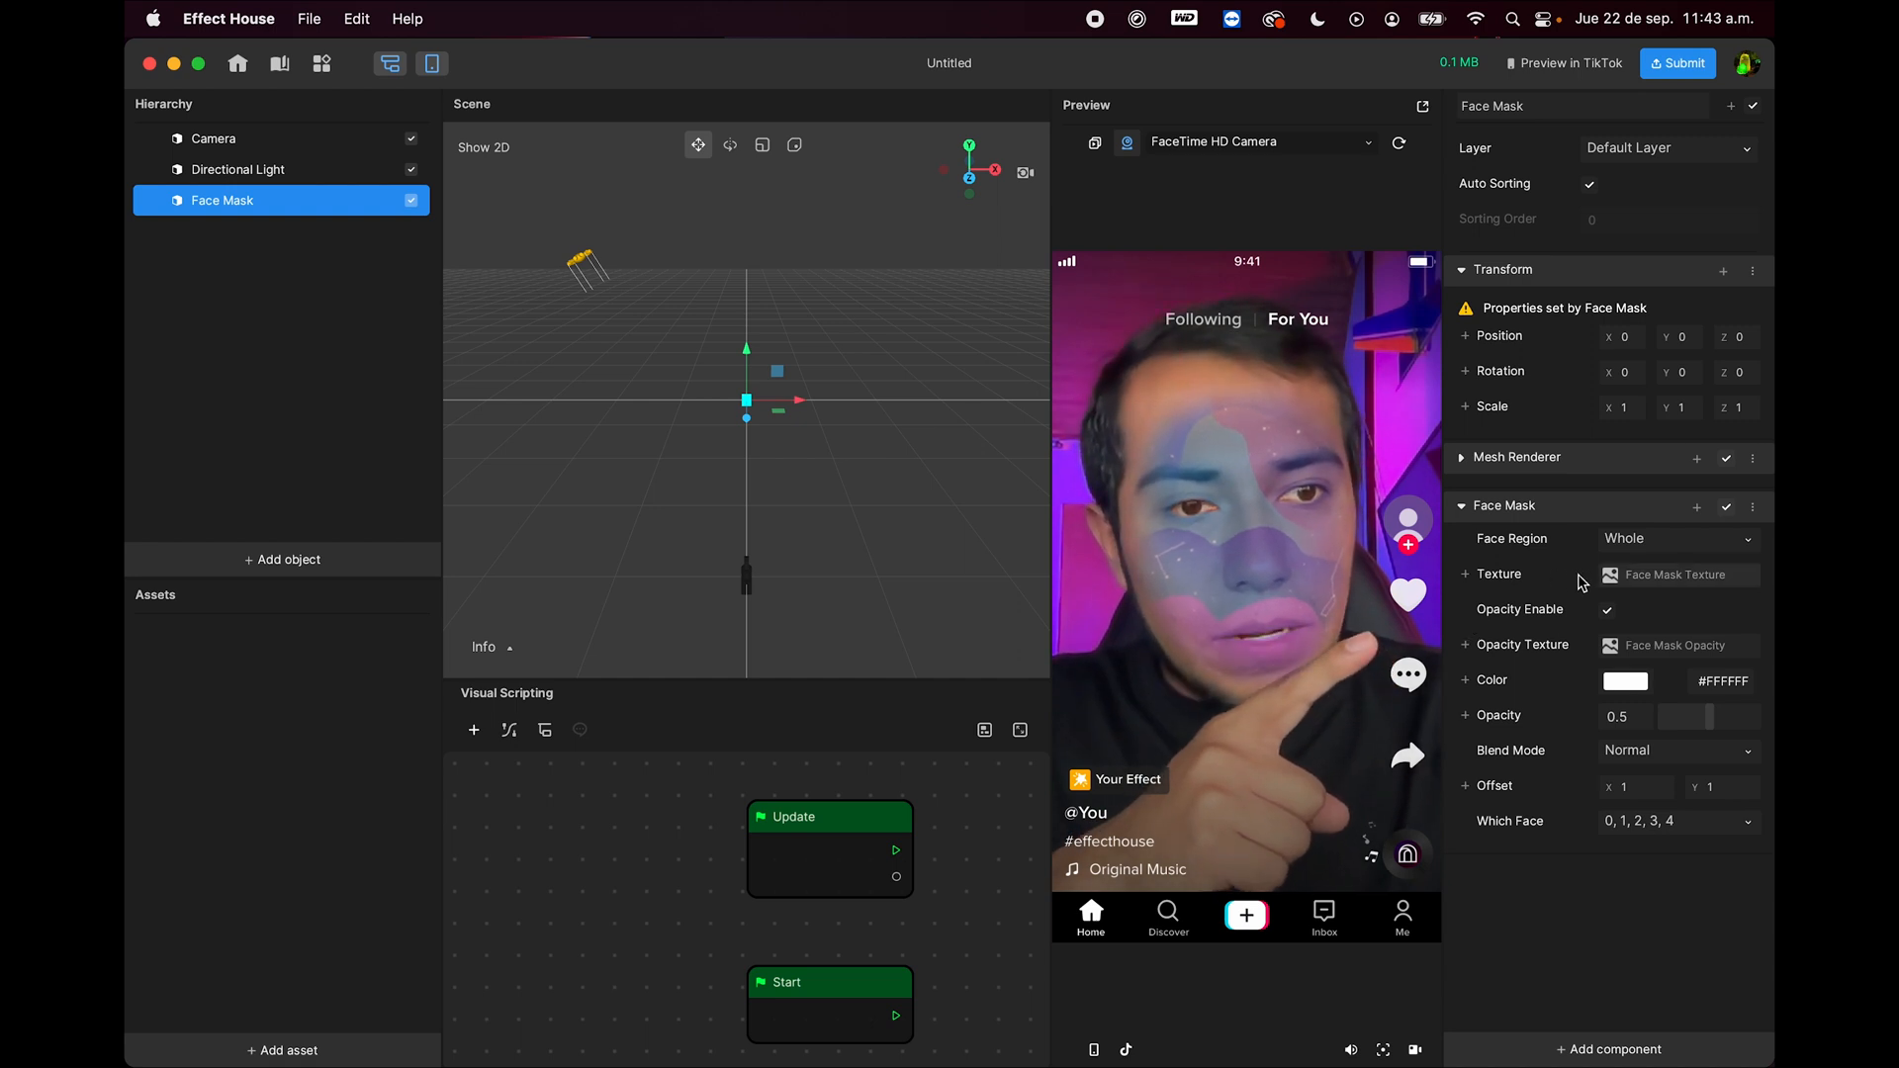
# Step: Import Ilustración_sin_título.png from the Downloads folder as a texture asset
pyautogui.click(1630, 647)
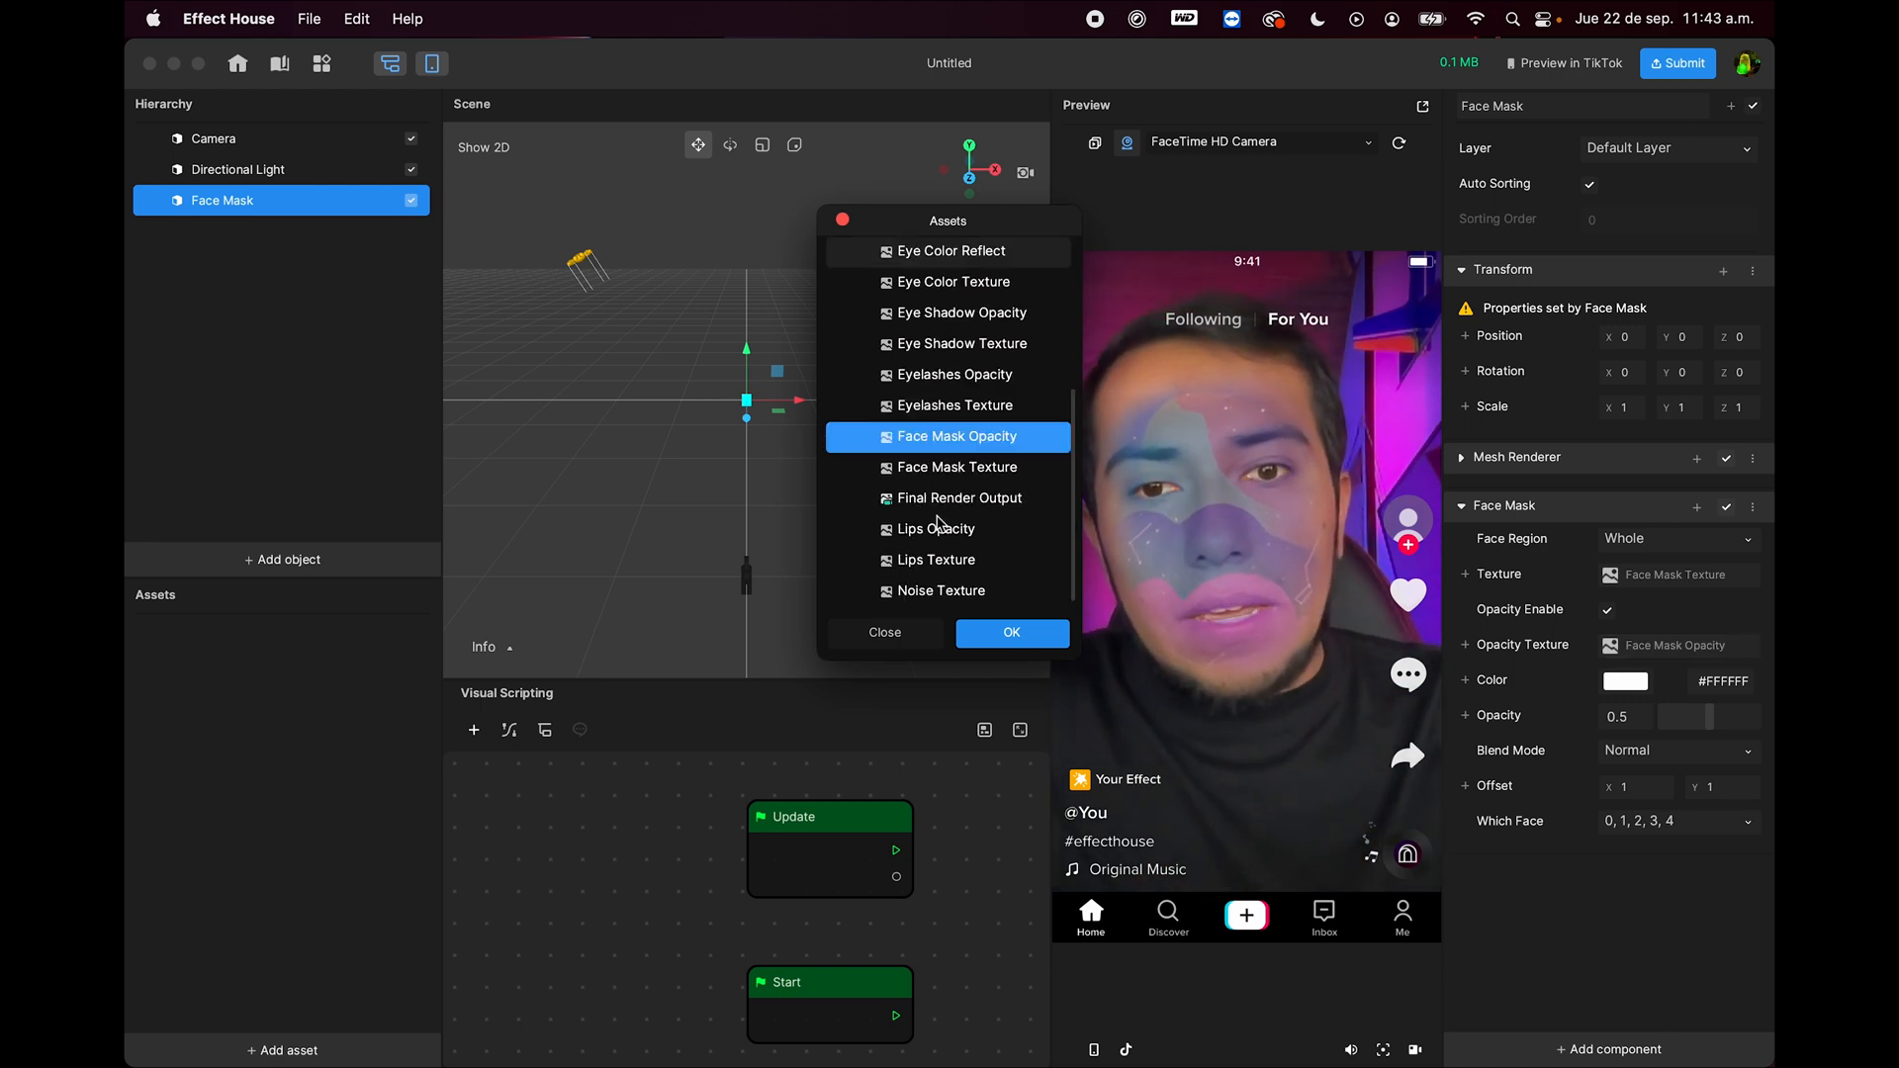
pyautogui.click(999, 630)
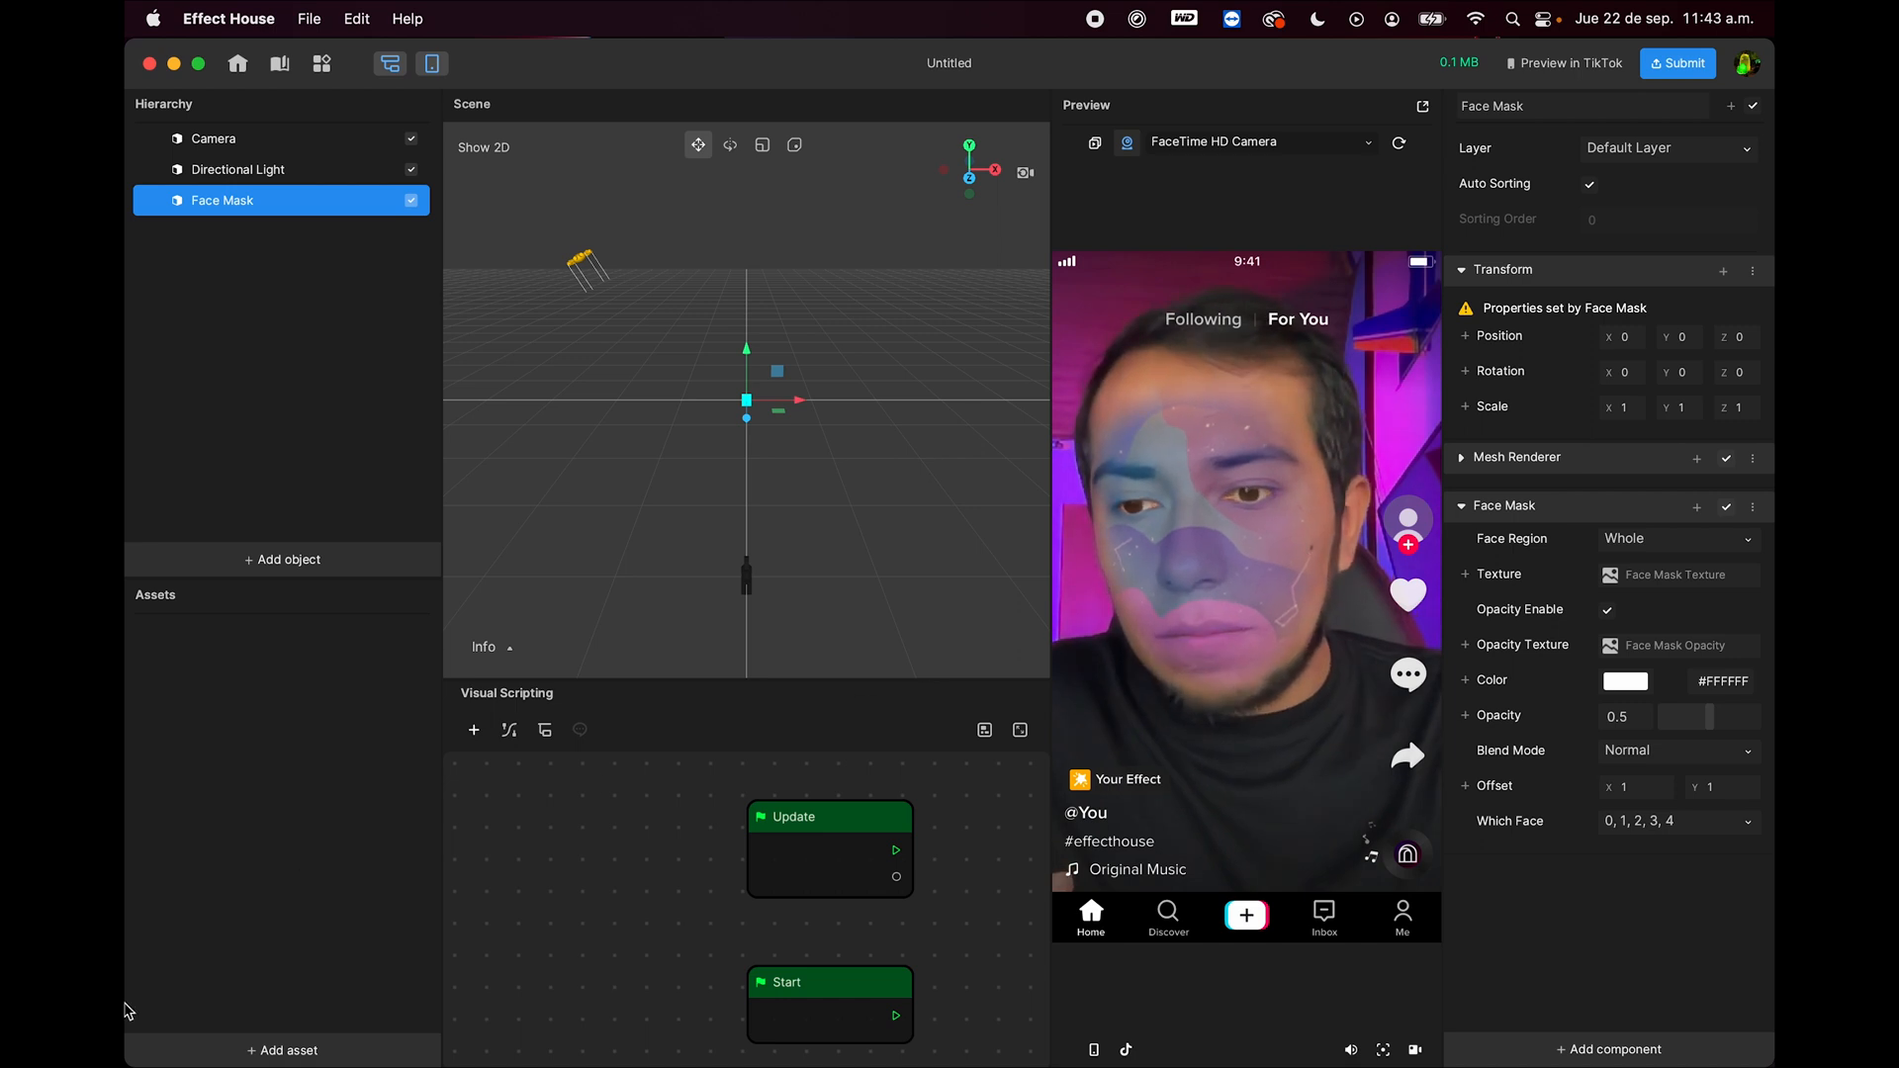
pyautogui.click(283, 1052)
pyautogui.moveTo(383, 872)
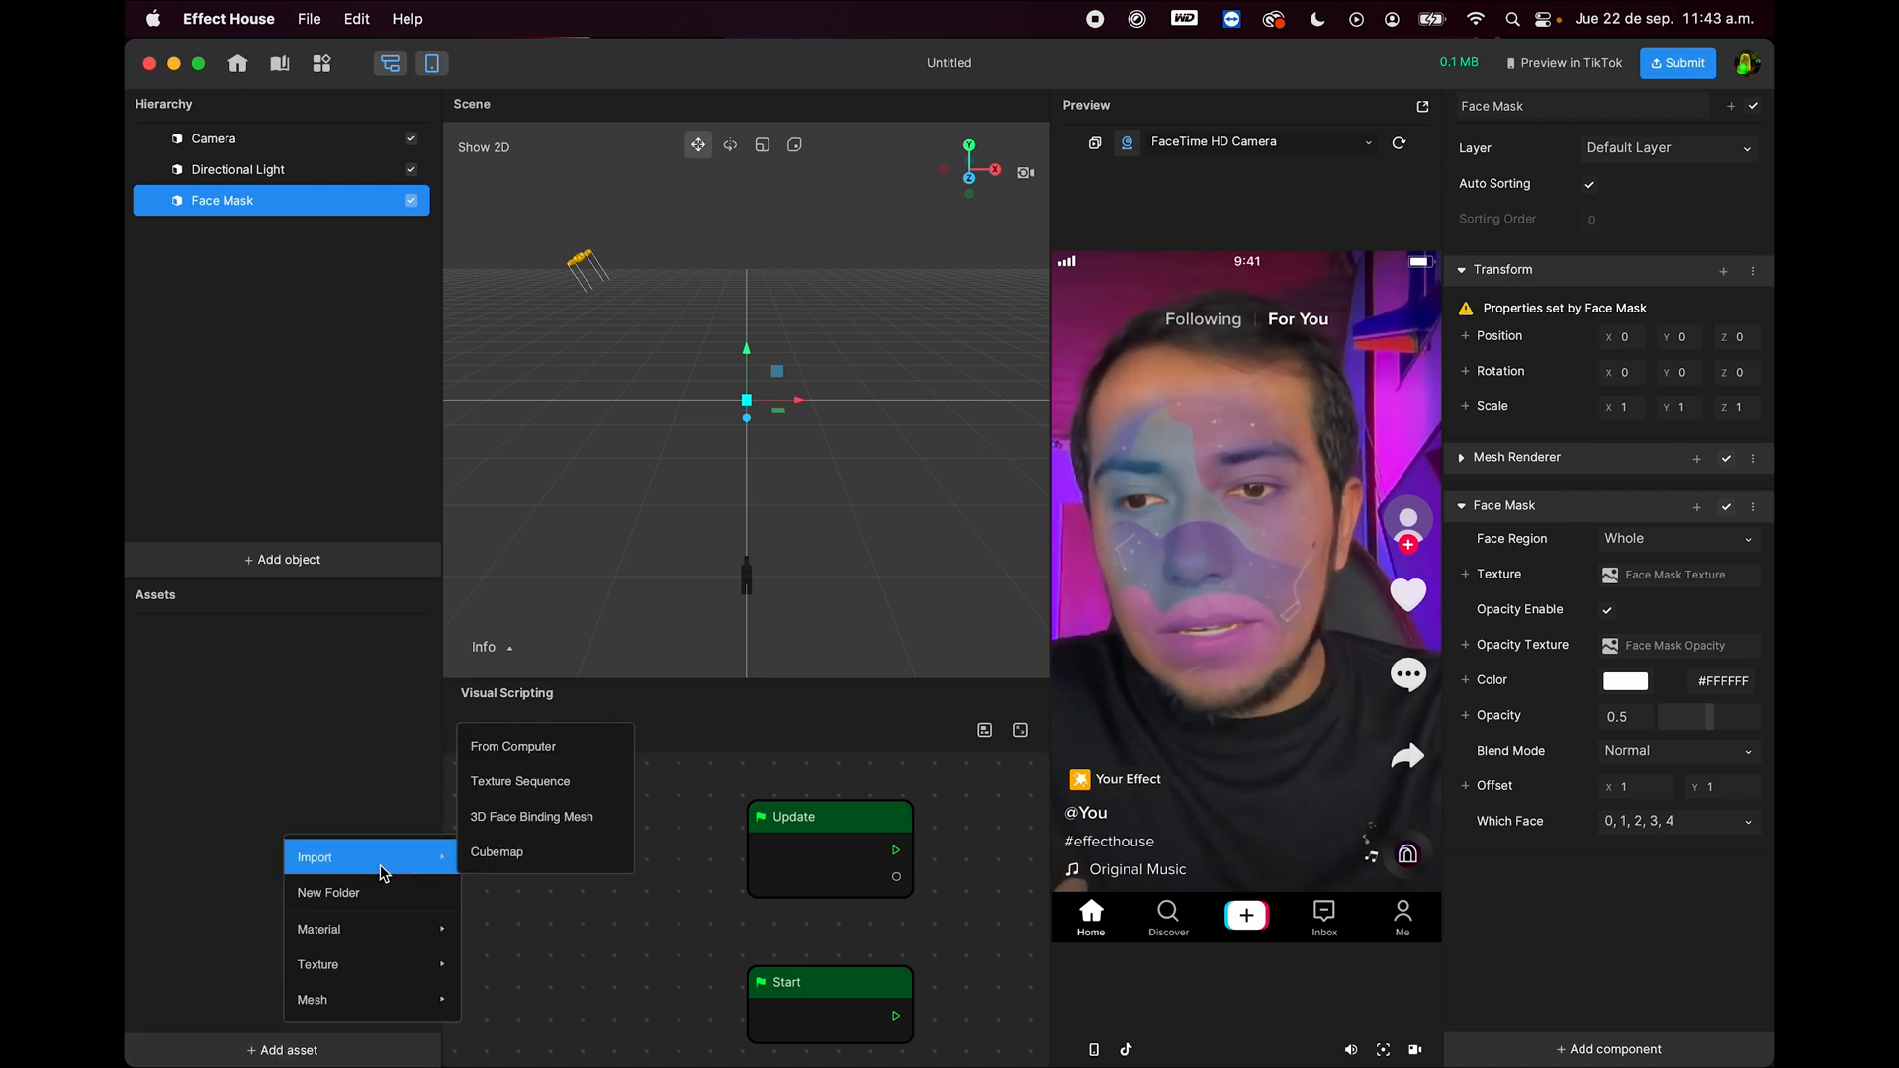
pyautogui.click(526, 761)
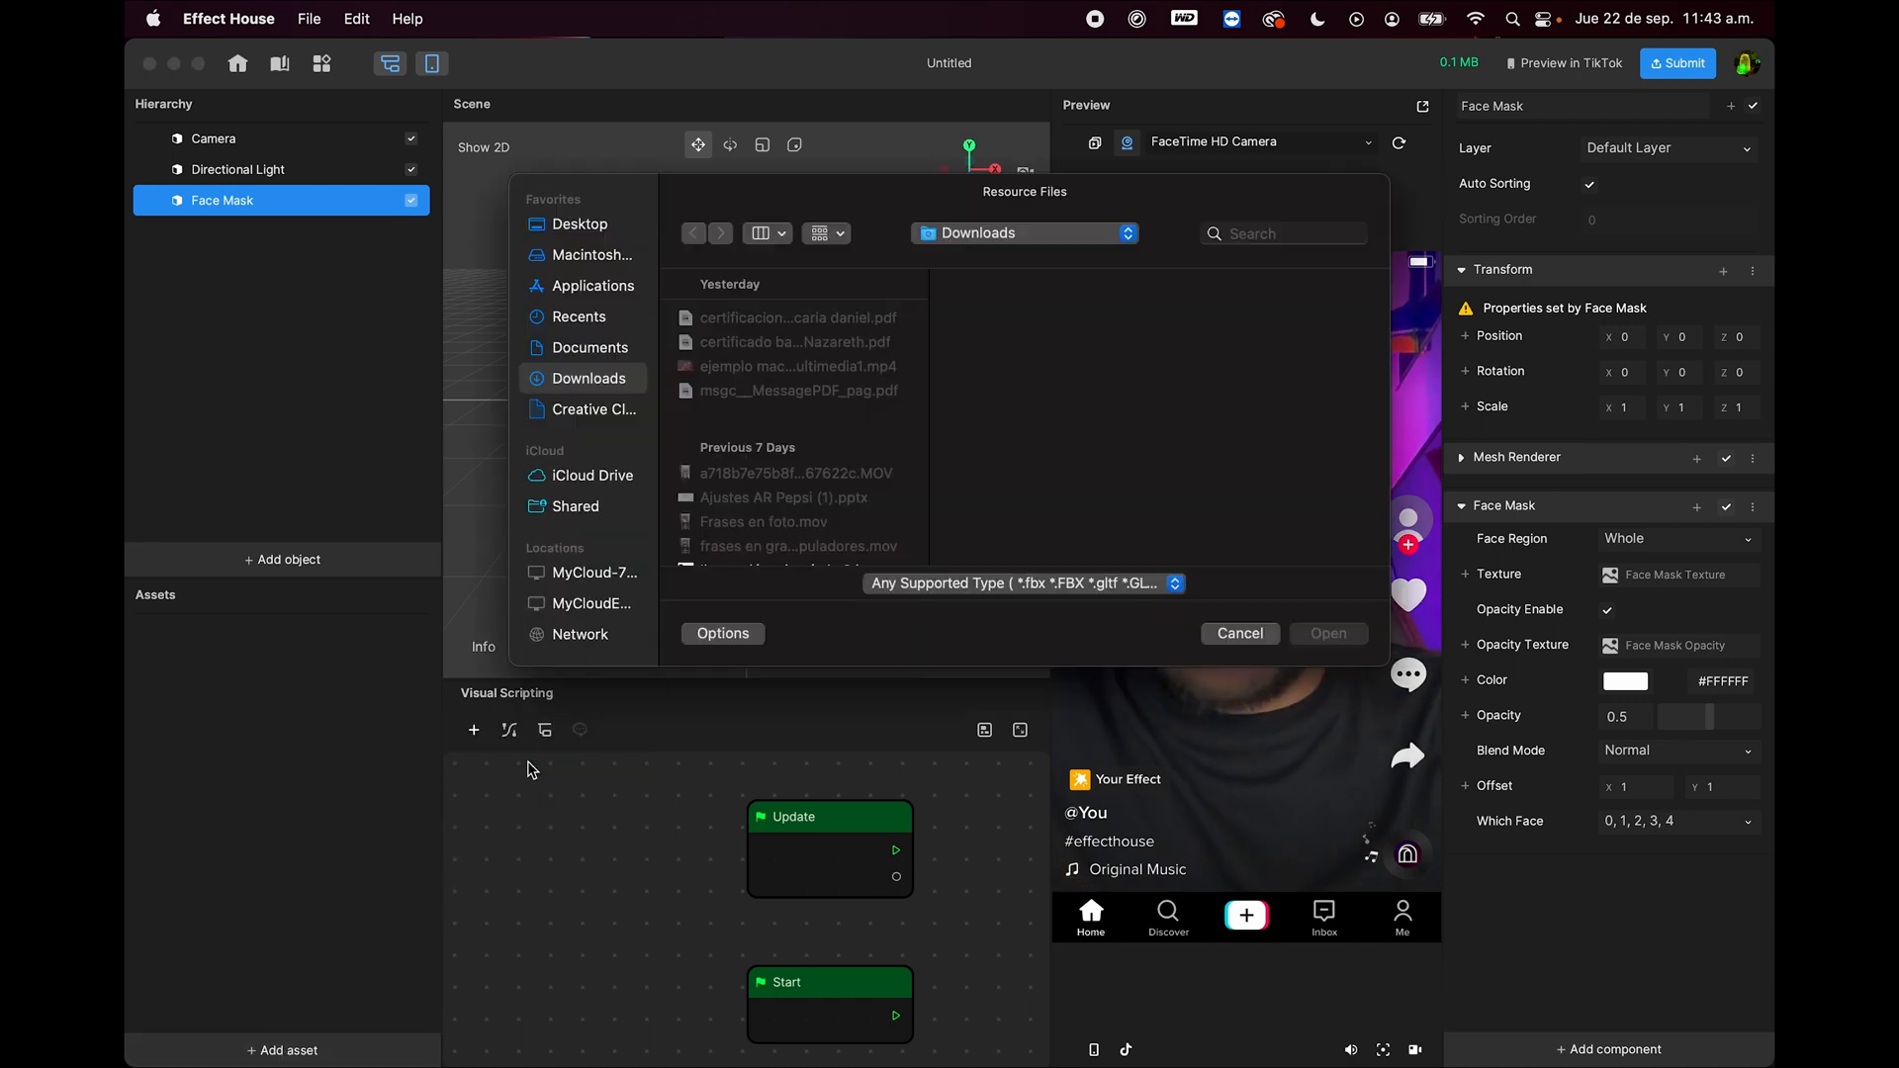
pyautogui.scroll(-2, 789, 489)
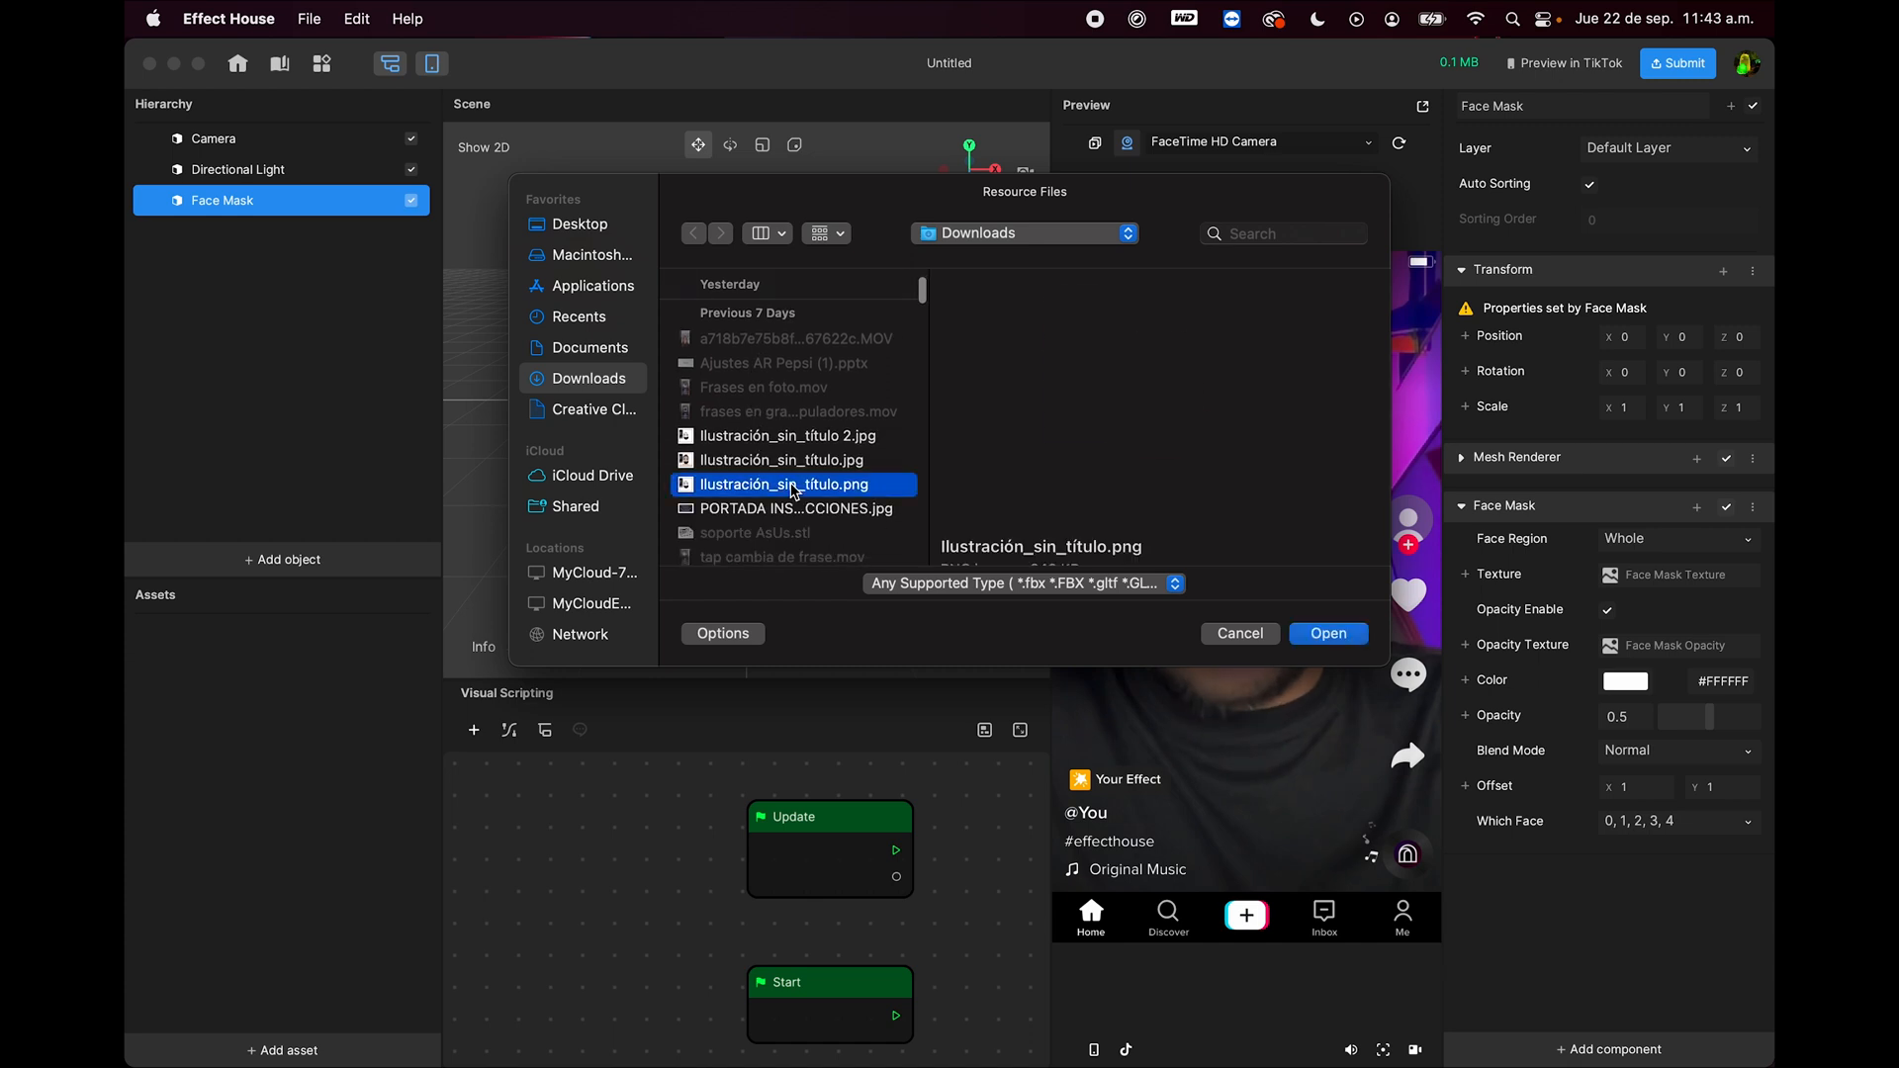
pyautogui.press('Up')
pyautogui.press('Up')
pyautogui.press('Down')
pyautogui.press('Down')
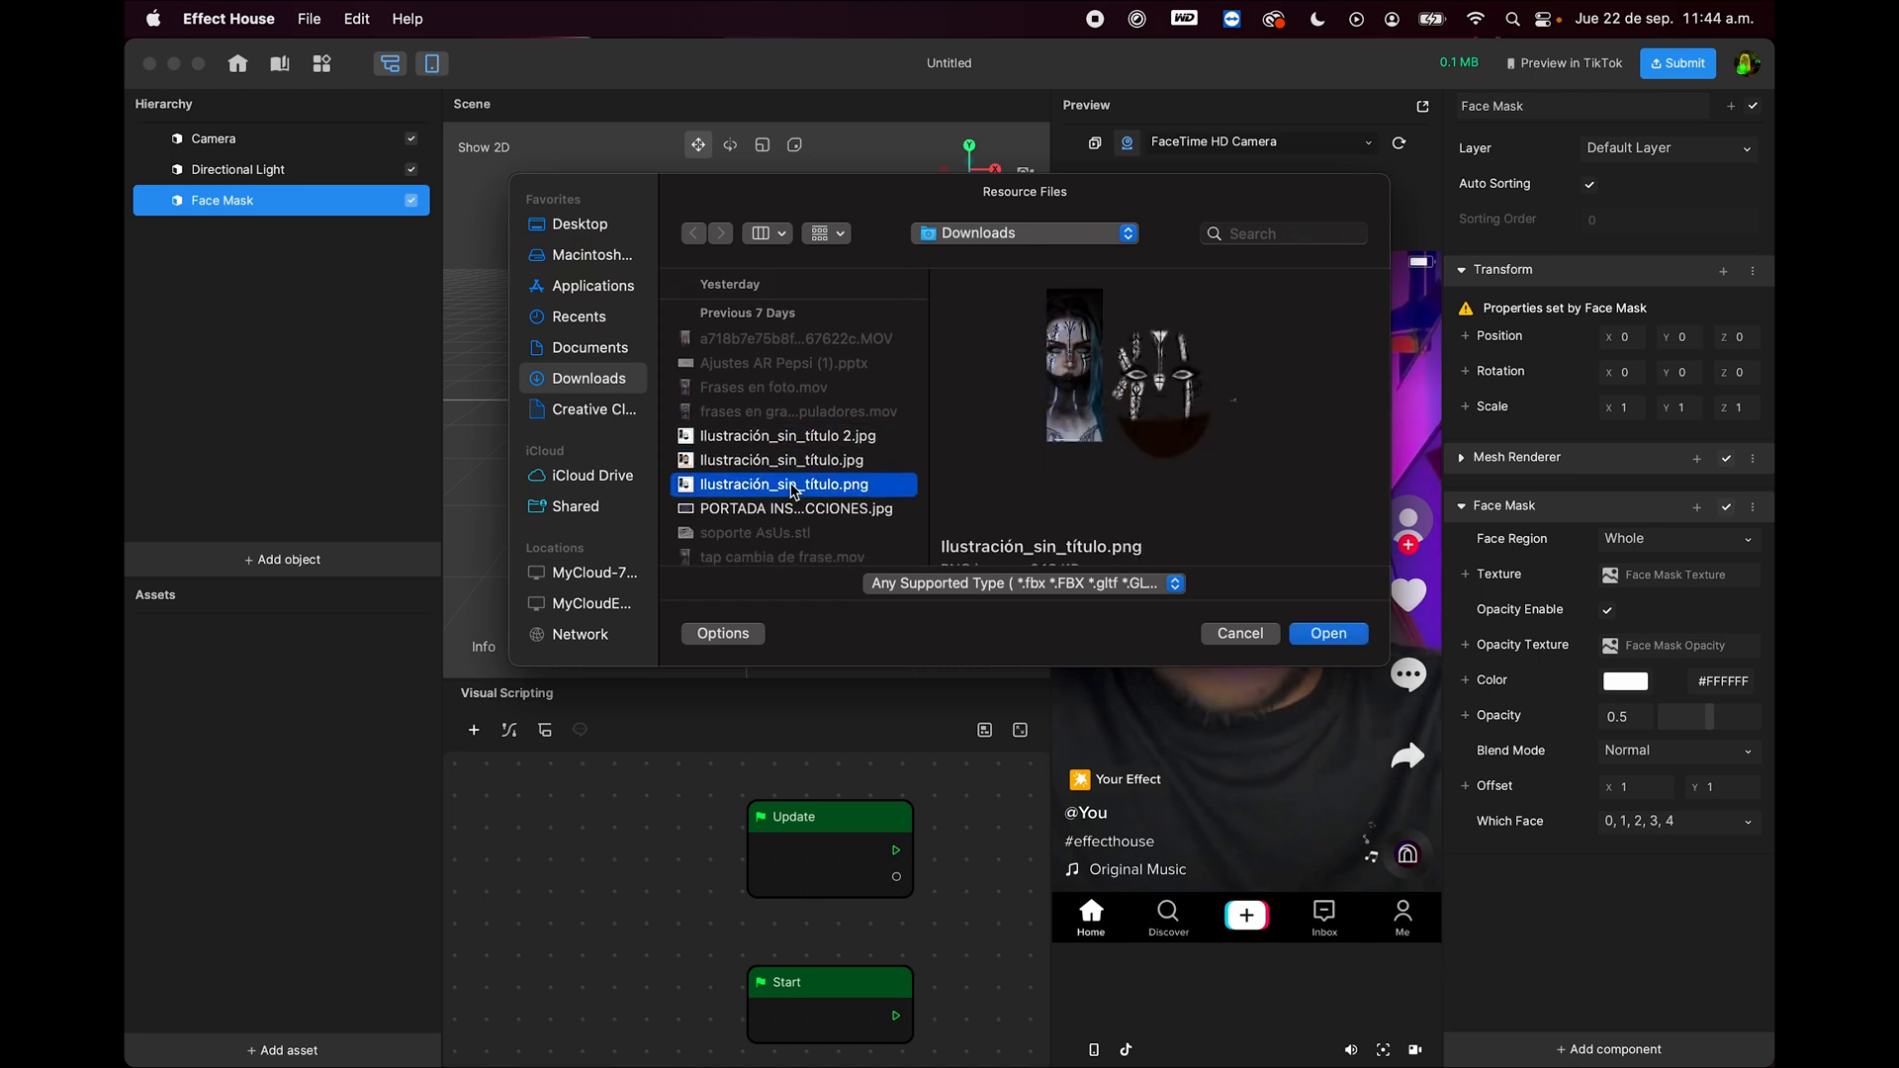
pyautogui.click(1337, 638)
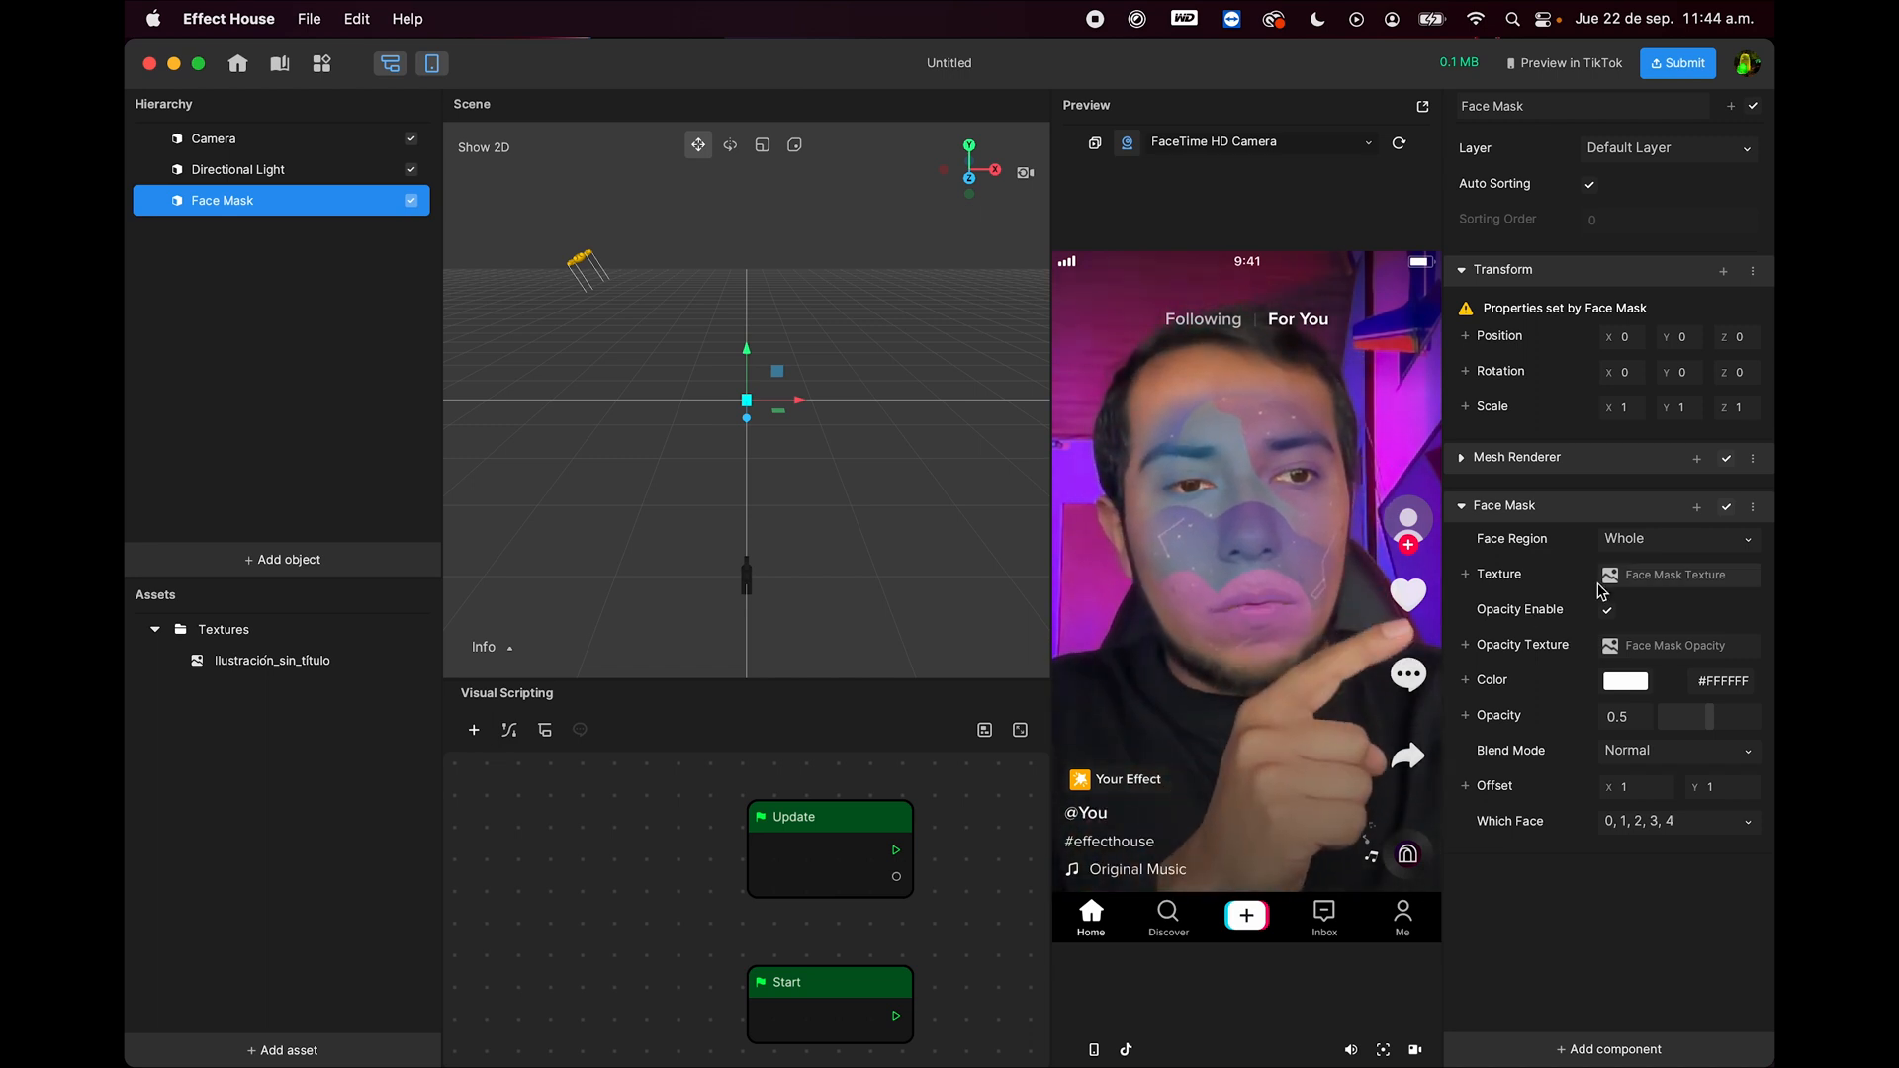
# Step: Assign the imported Ilustración_sin_título image as the Face Mask's texture
pyautogui.click(1636, 577)
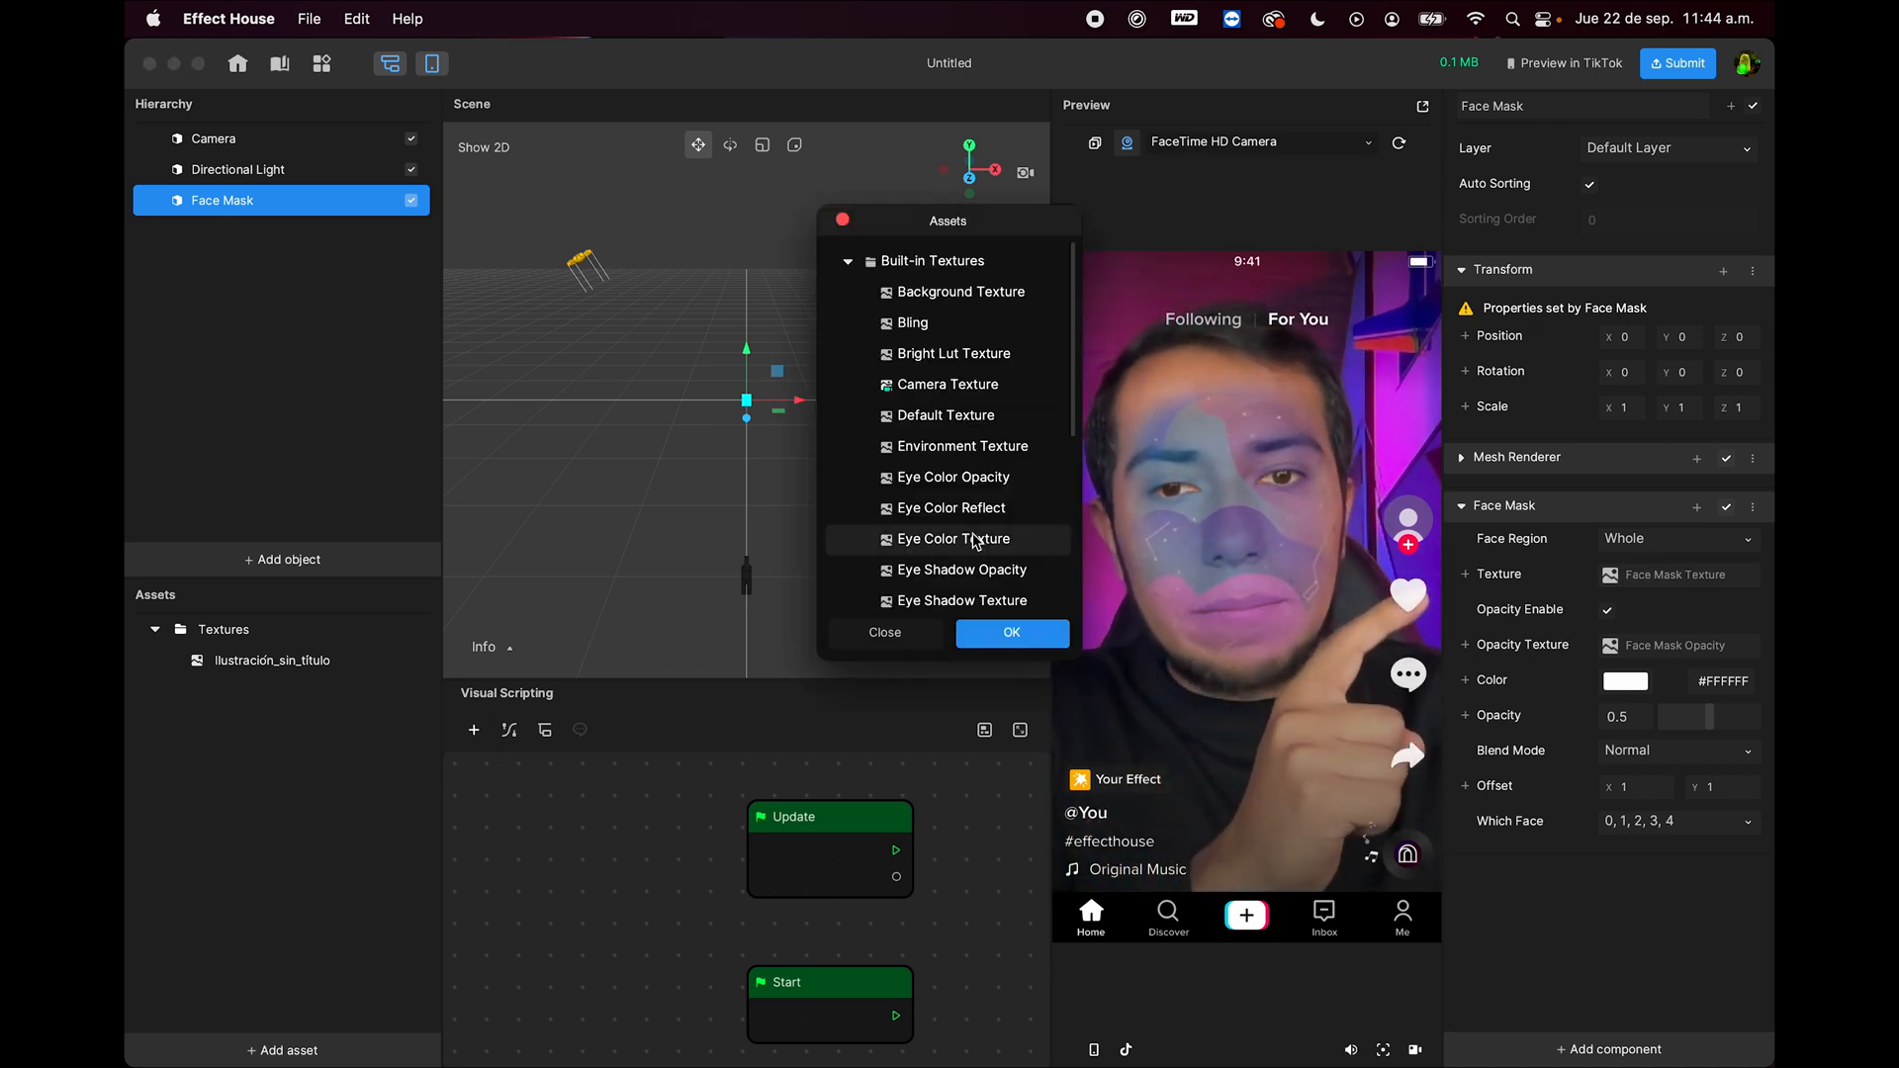
pyautogui.scroll(-5, 964, 554)
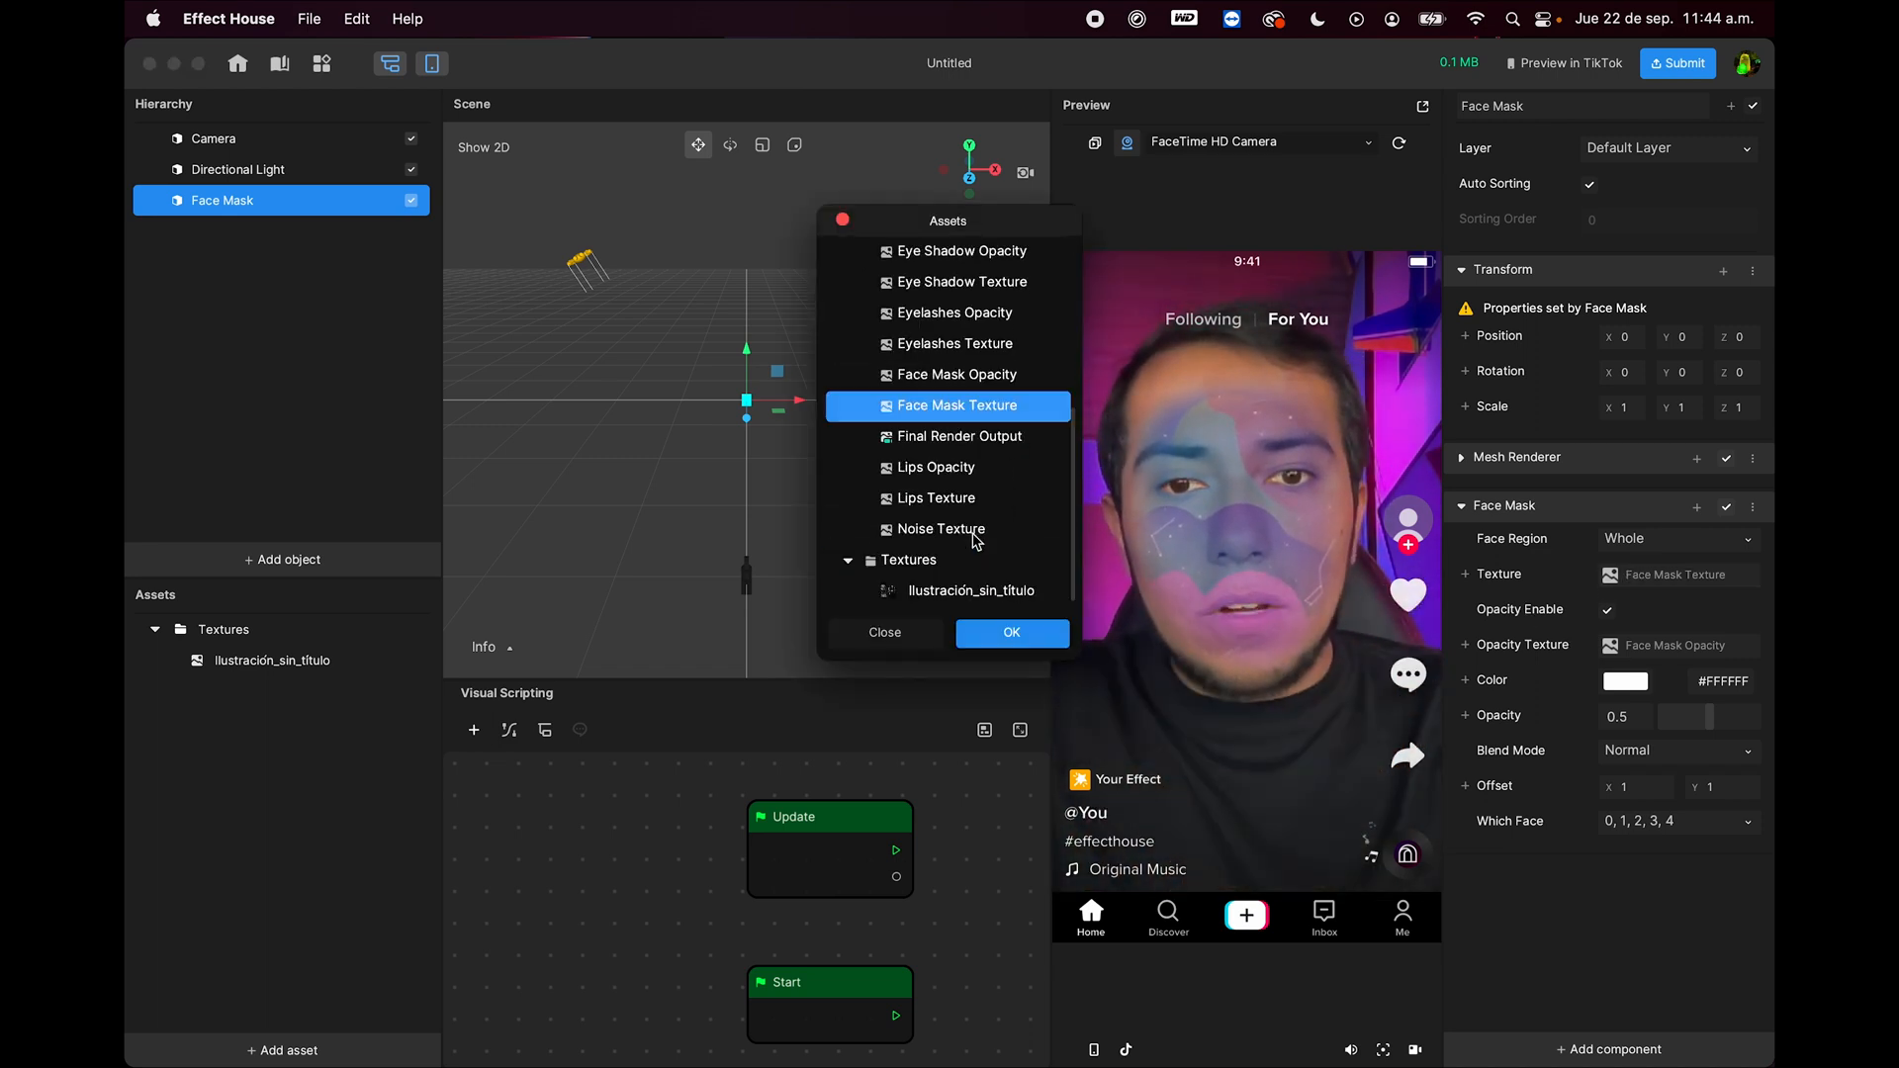
pyautogui.click(960, 591)
pyautogui.click(994, 629)
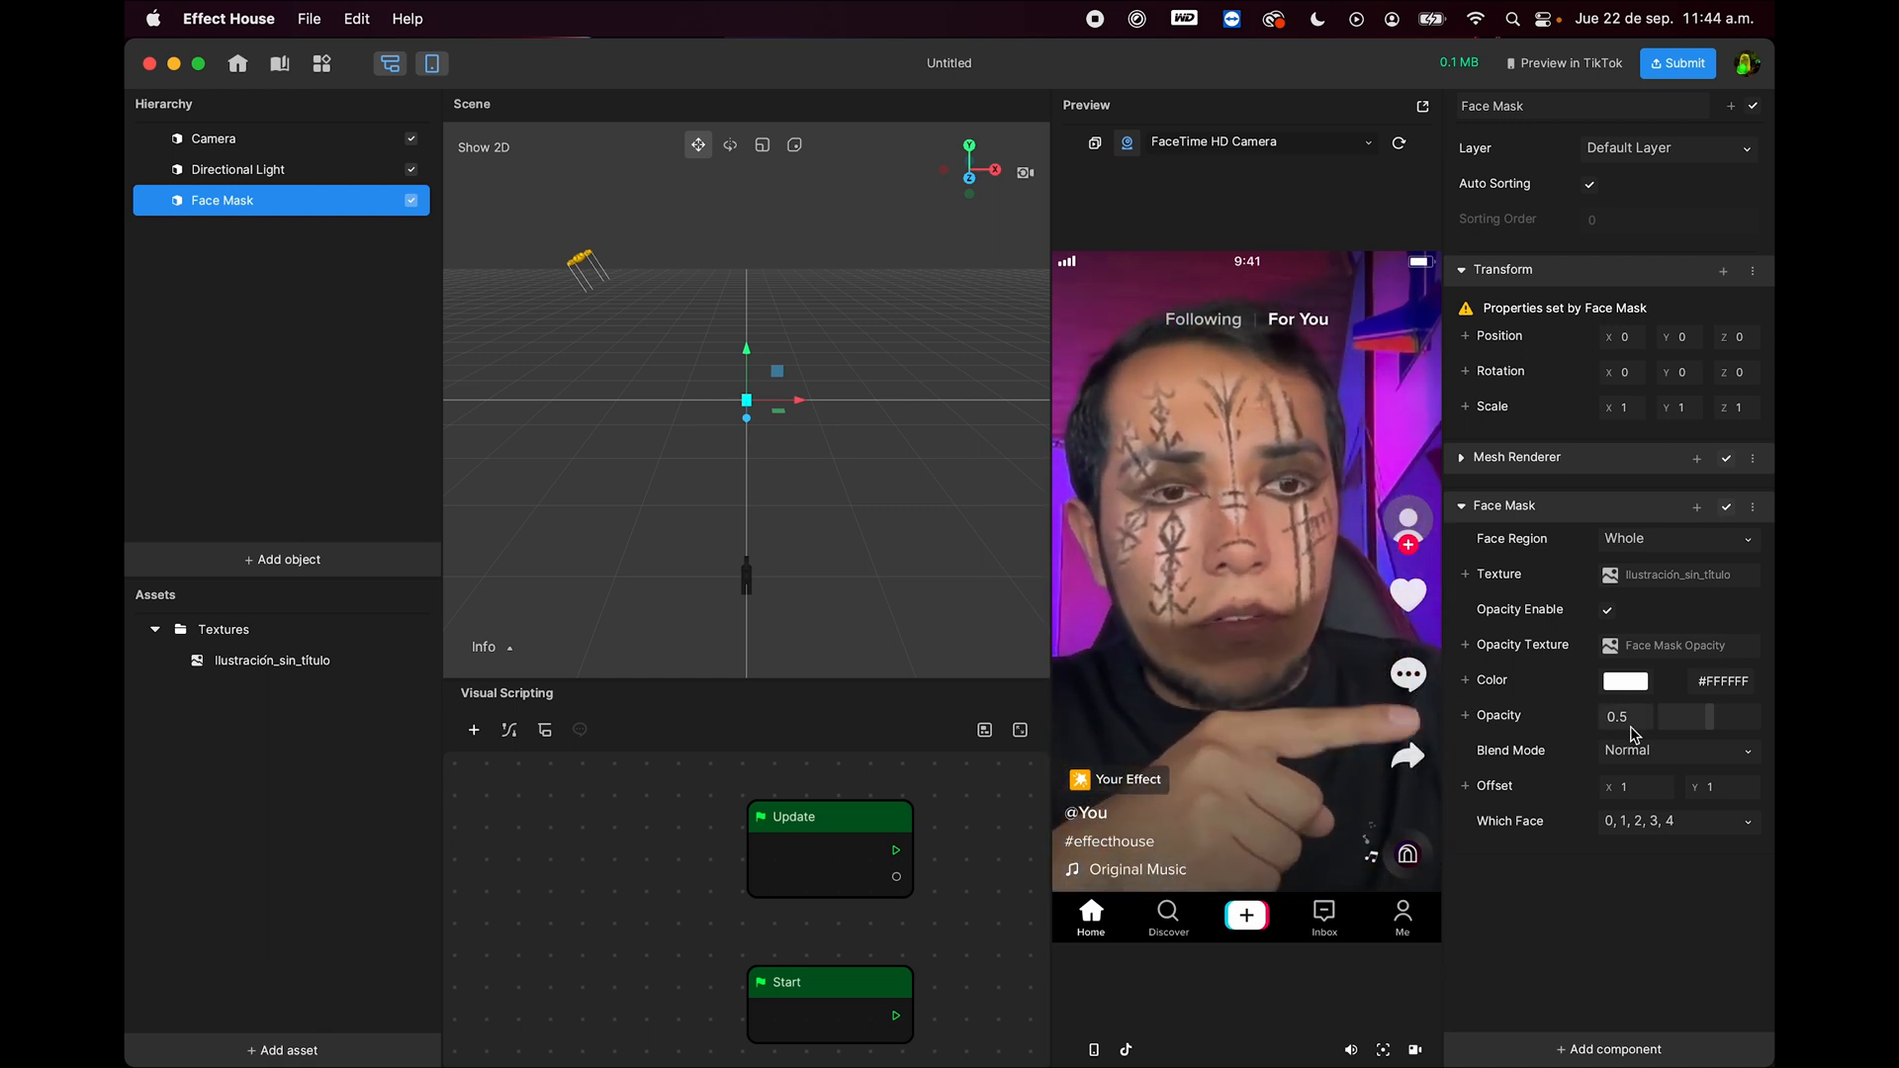
# Step: Raise the Face Mask opacity to 0.915 and look through the blend modes, keeping Normal
pyautogui.moveTo(1709, 723); pyautogui.dragTo(1756, 717)
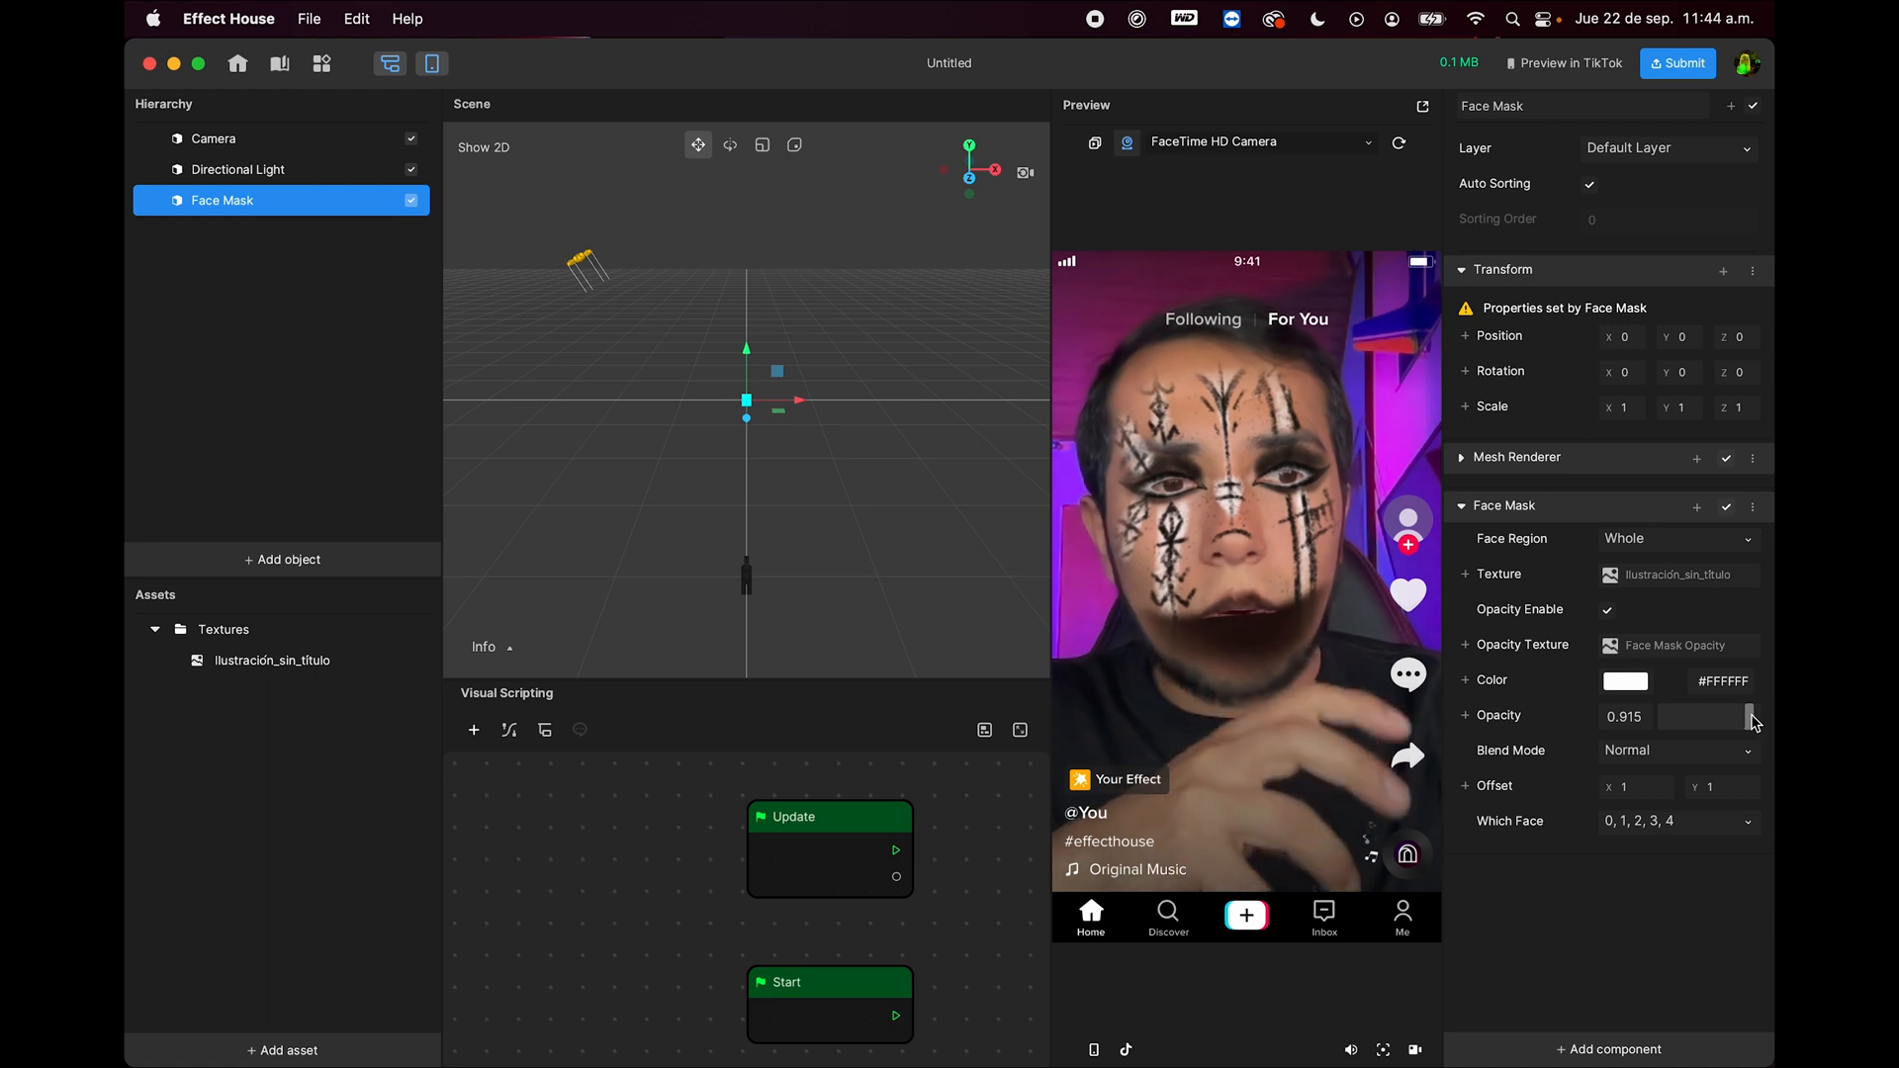
pyautogui.click(1714, 757)
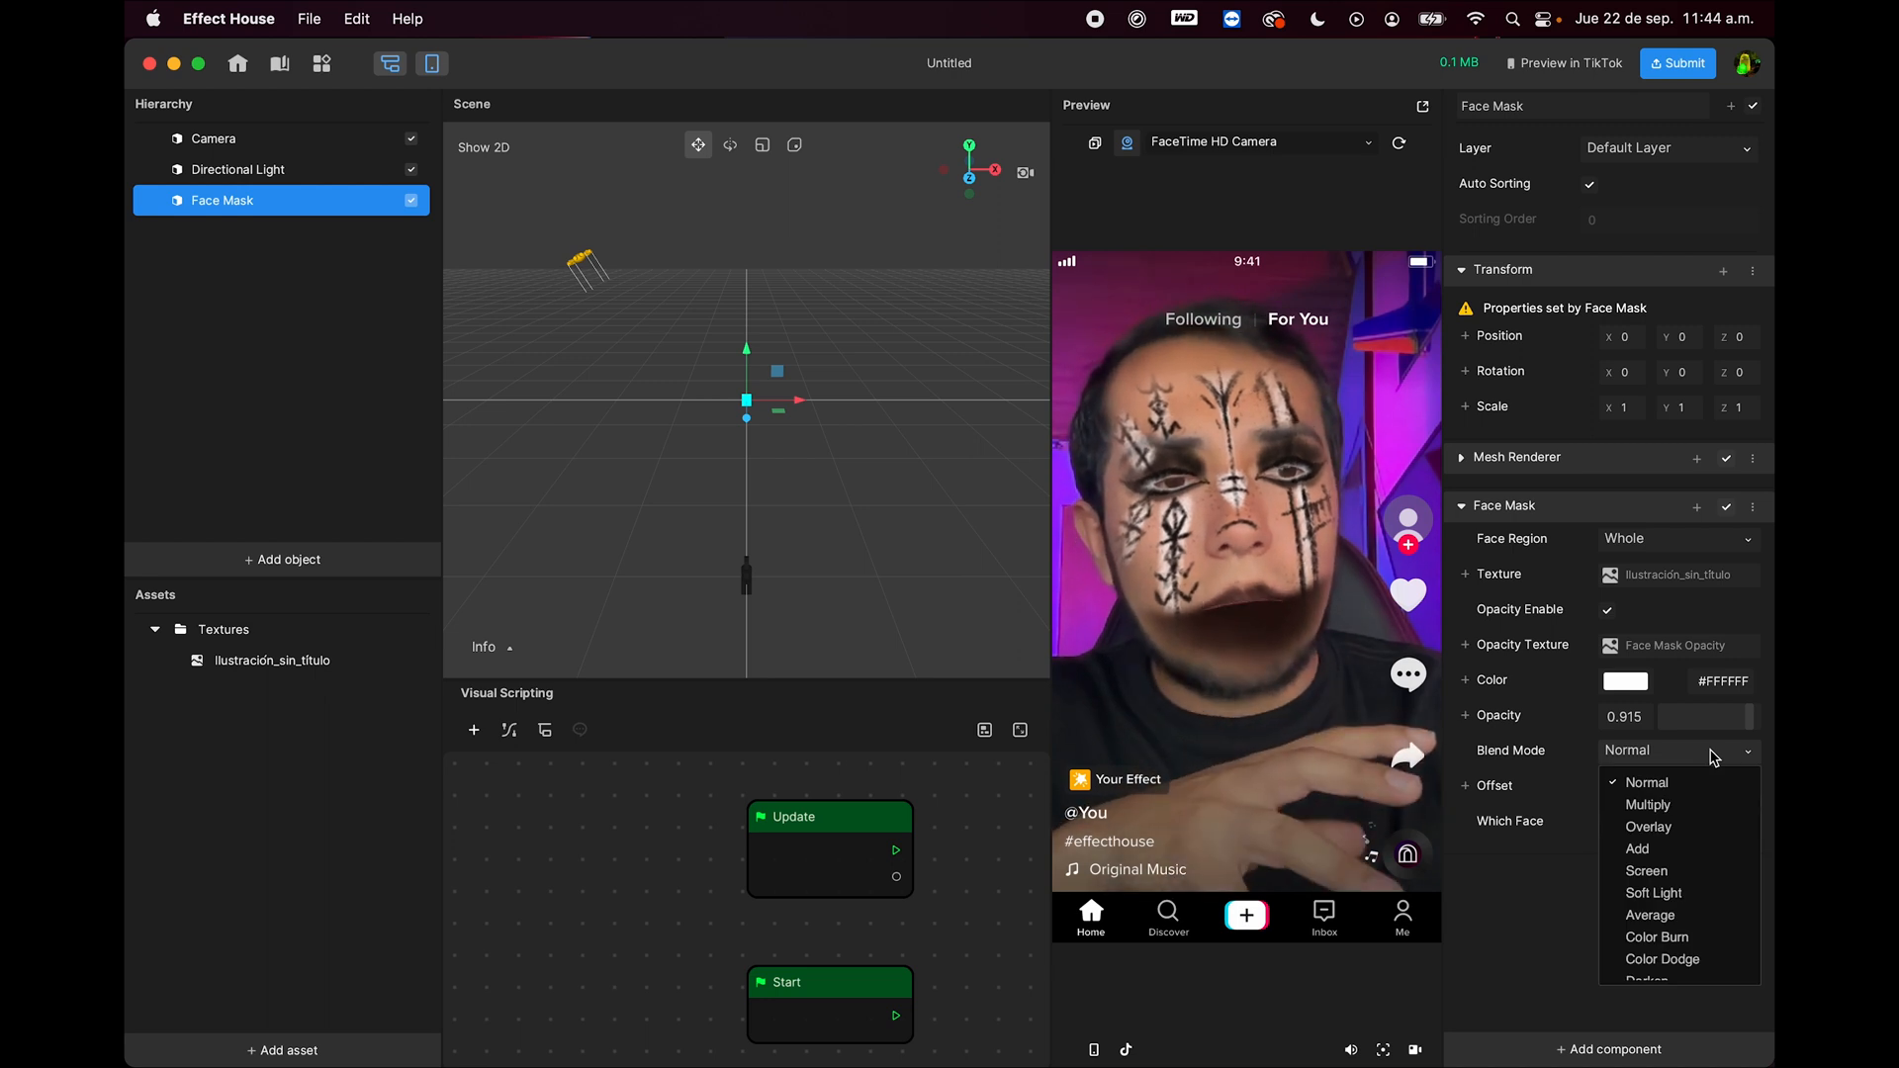
pyautogui.click(1547, 890)
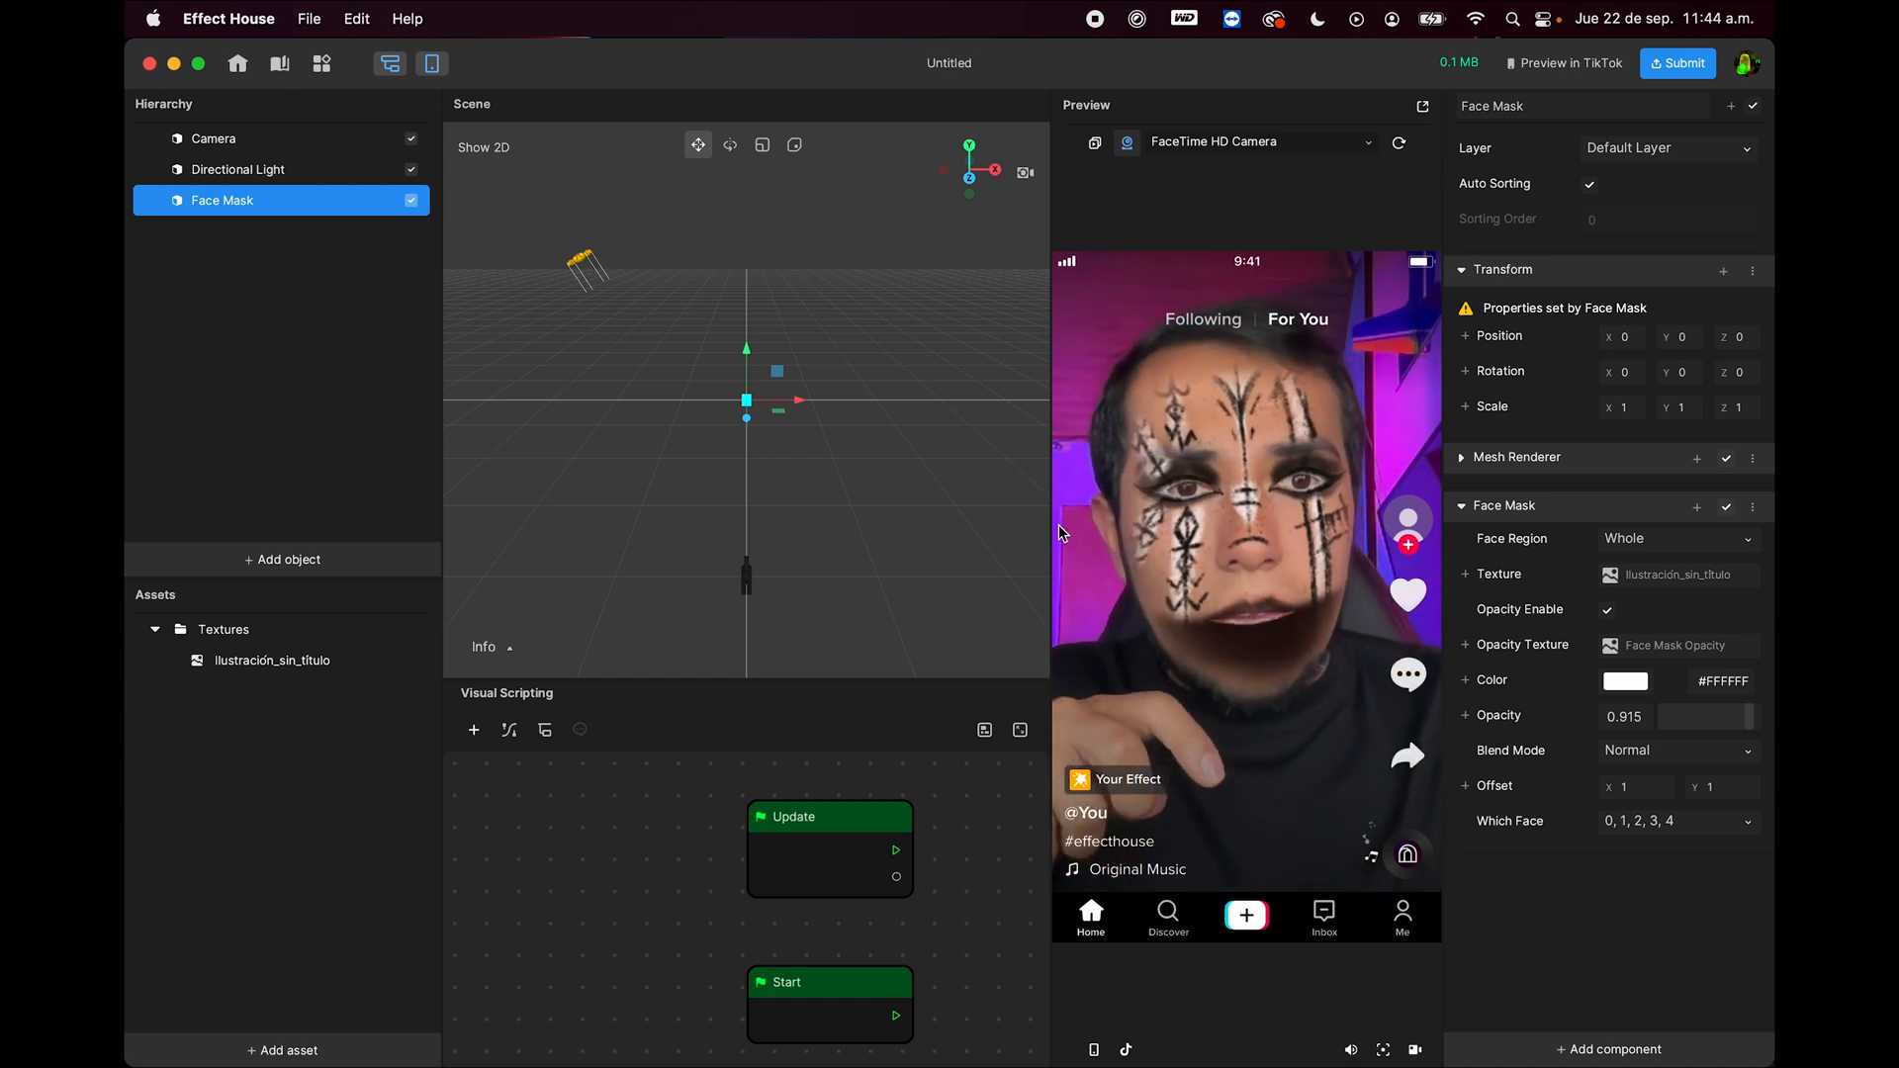
# Step: Add an Eye Color face effect to the scene and set its opacity to 1
pyautogui.rightClick(295, 289)
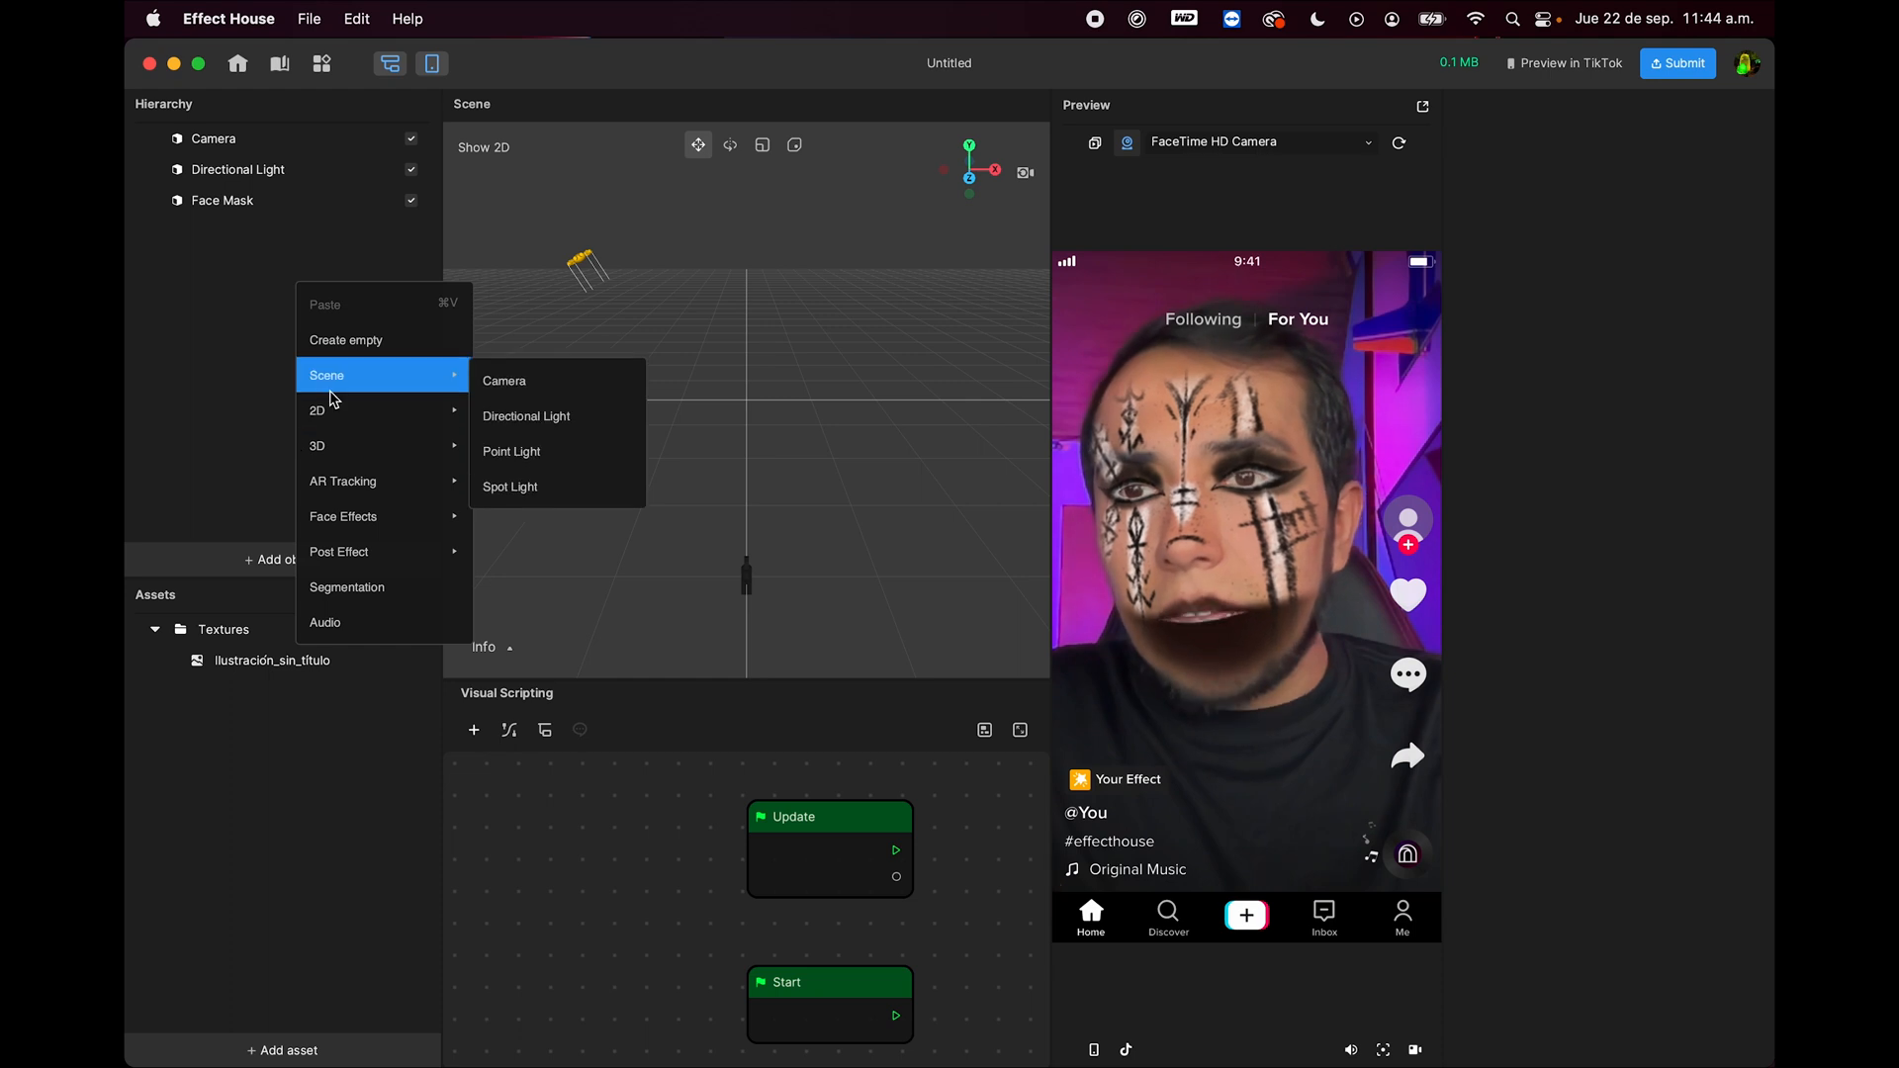
pyautogui.click(242, 510)
pyautogui.click(291, 557)
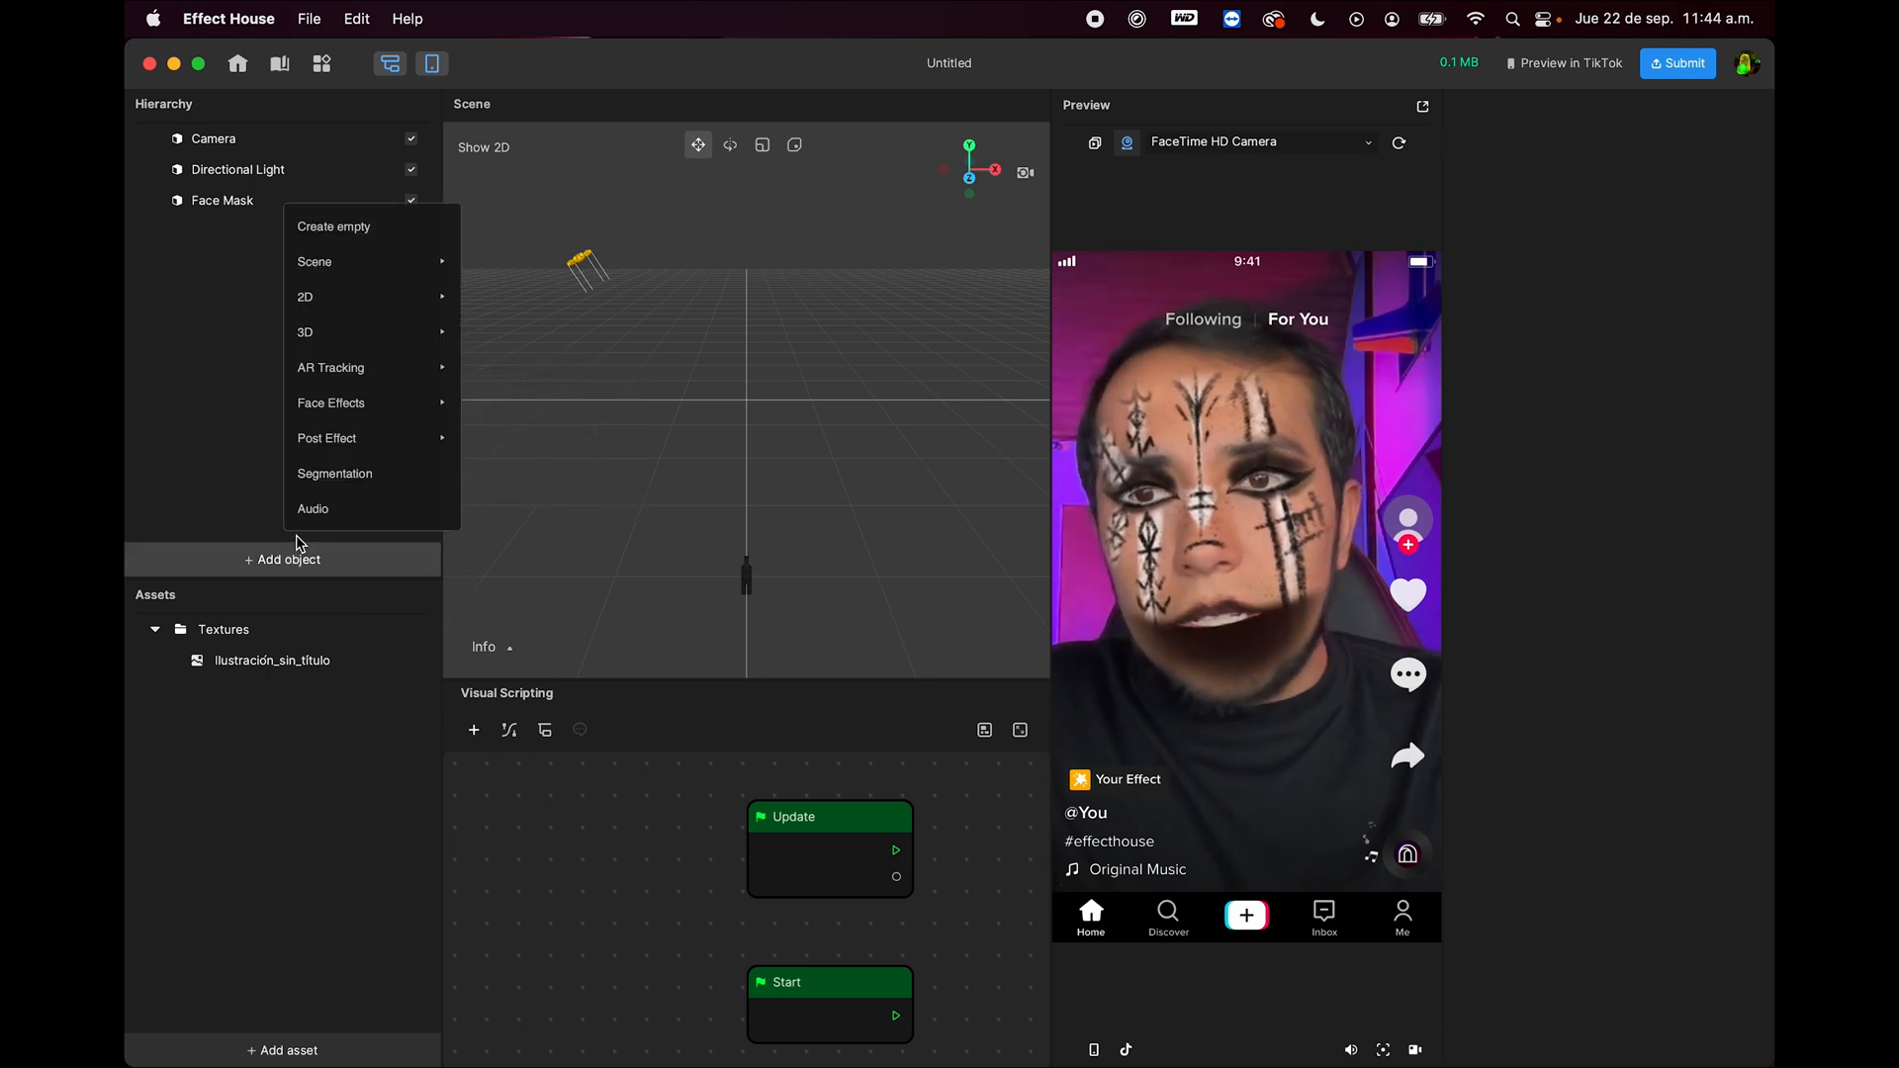
pyautogui.moveTo(377, 381)
pyautogui.moveTo(385, 417)
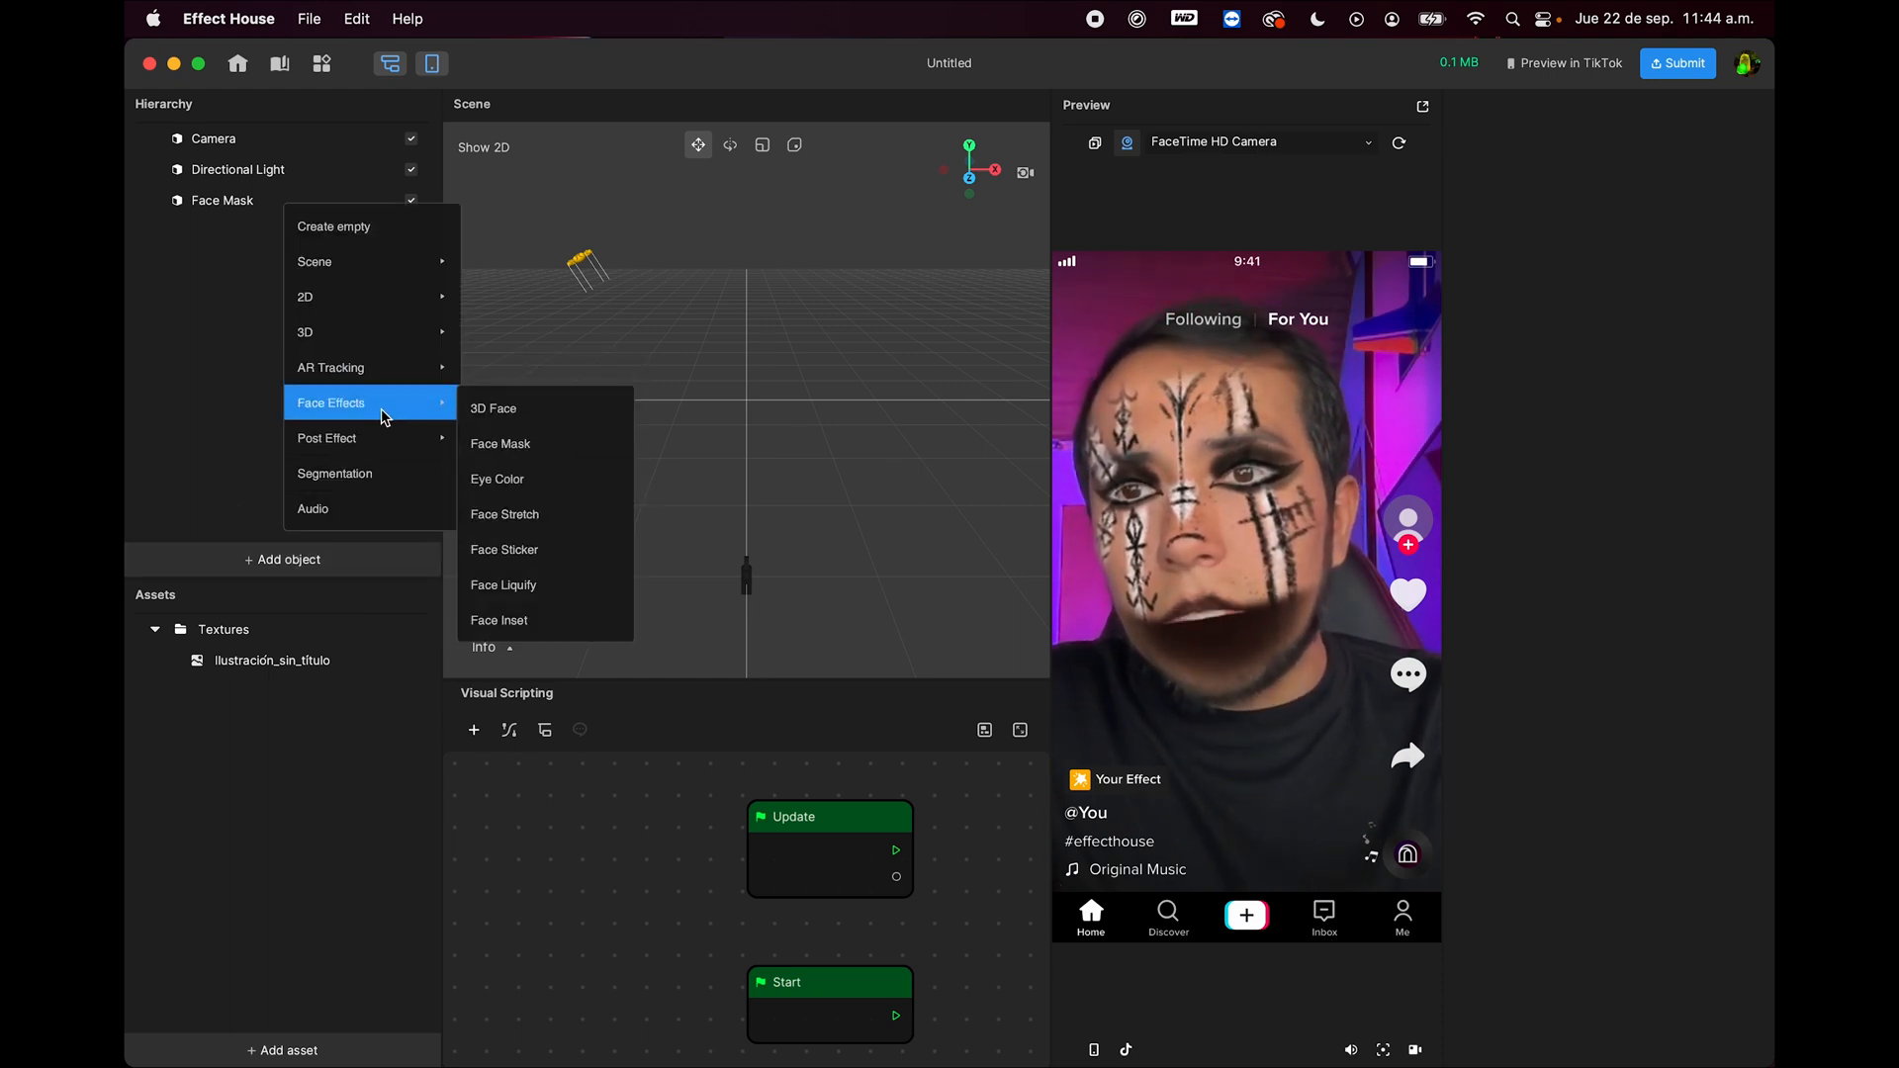
pyautogui.click(526, 483)
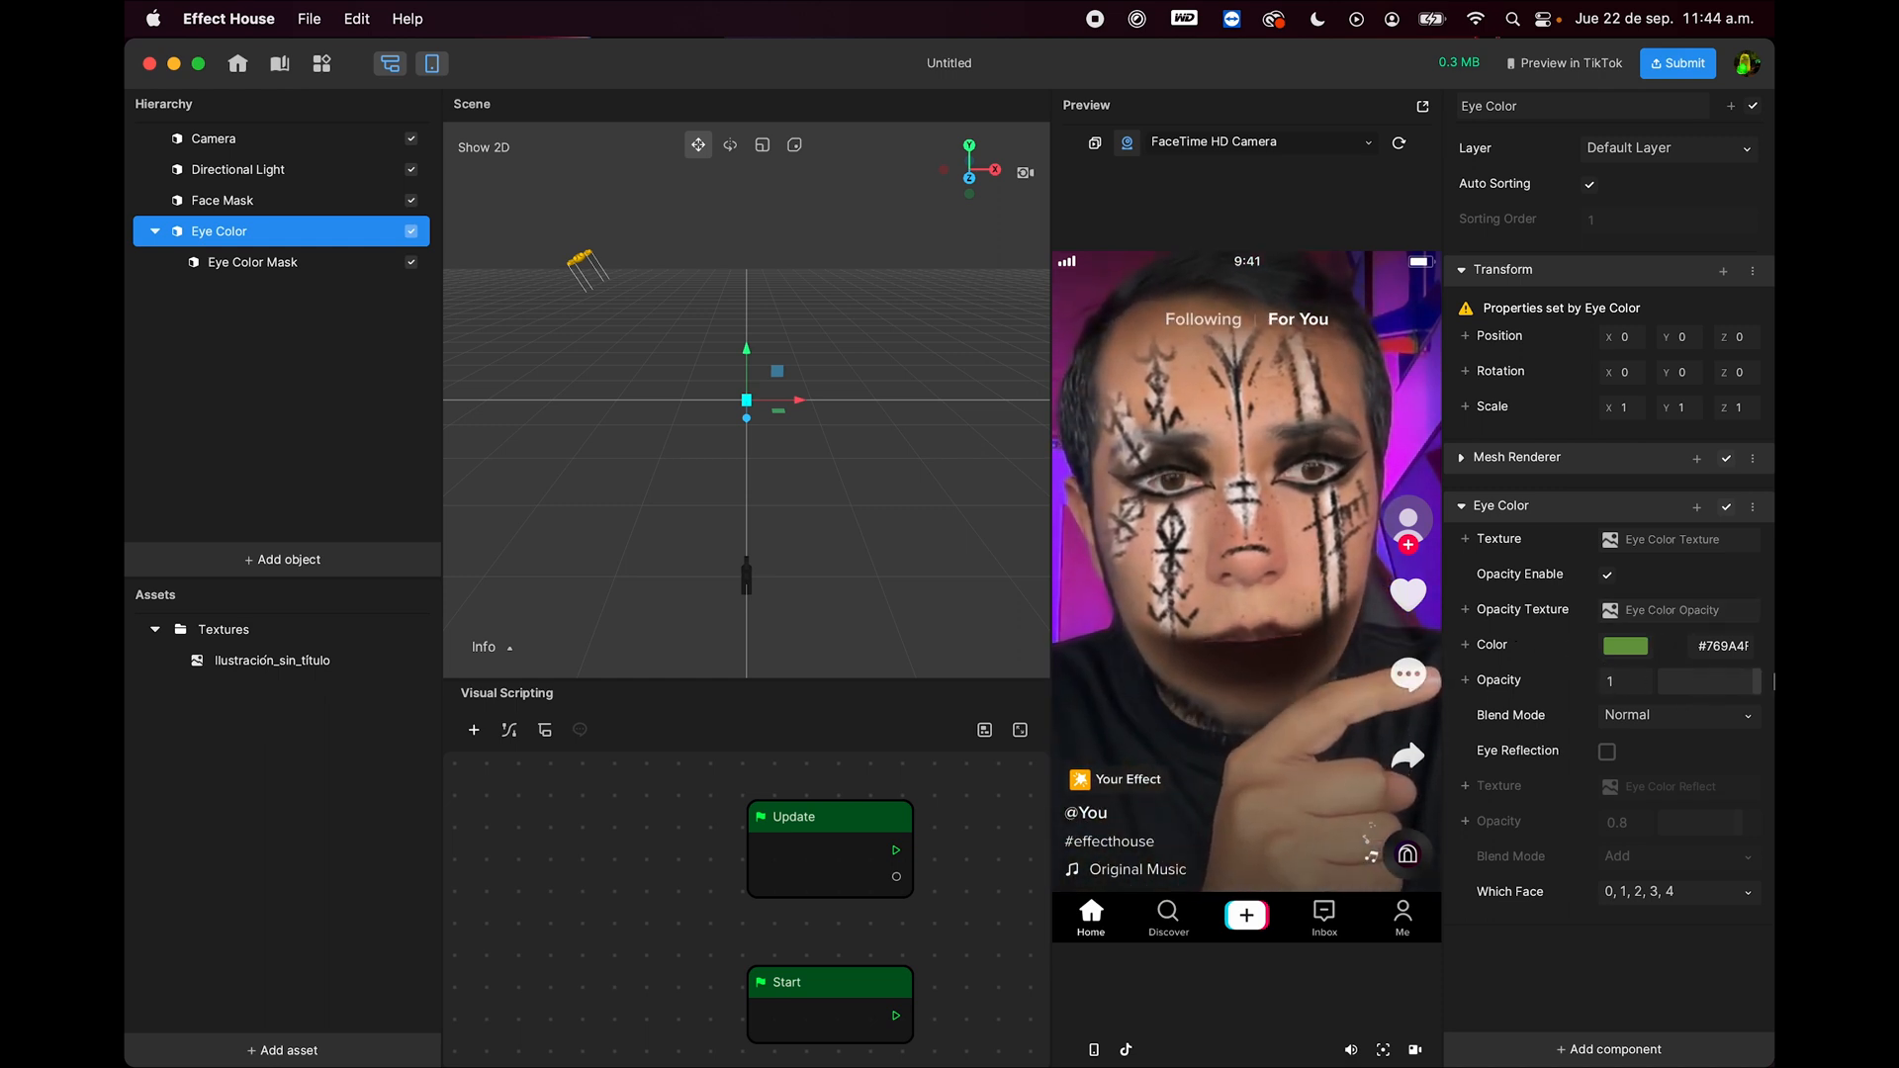
pyautogui.moveTo(1709, 681); pyautogui.dragTo(1773, 683)
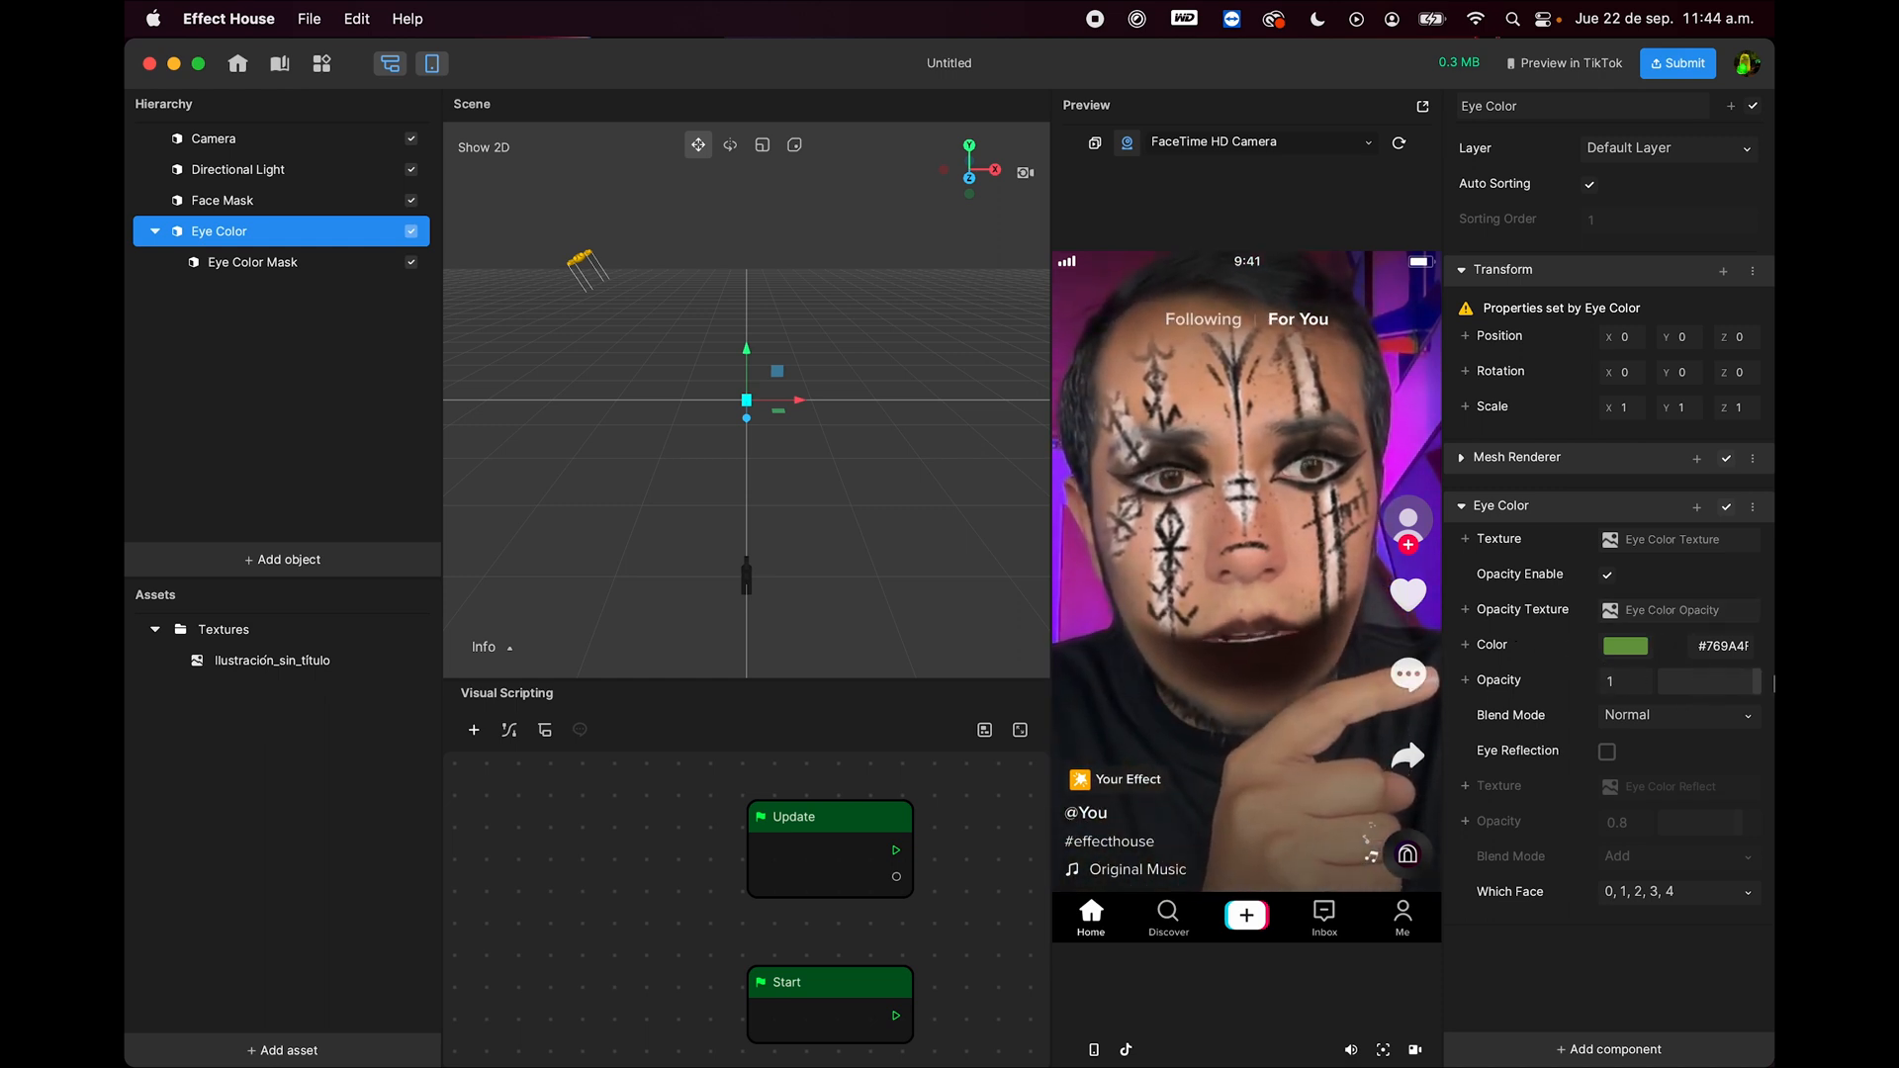
# Step: Set the Eye Color effect's color to orange #FF9A00 and enable Eye Reflection with opacity 1
pyautogui.click(1626, 647)
pyautogui.moveTo(1497, 565); pyautogui.dragTo(1563, 554)
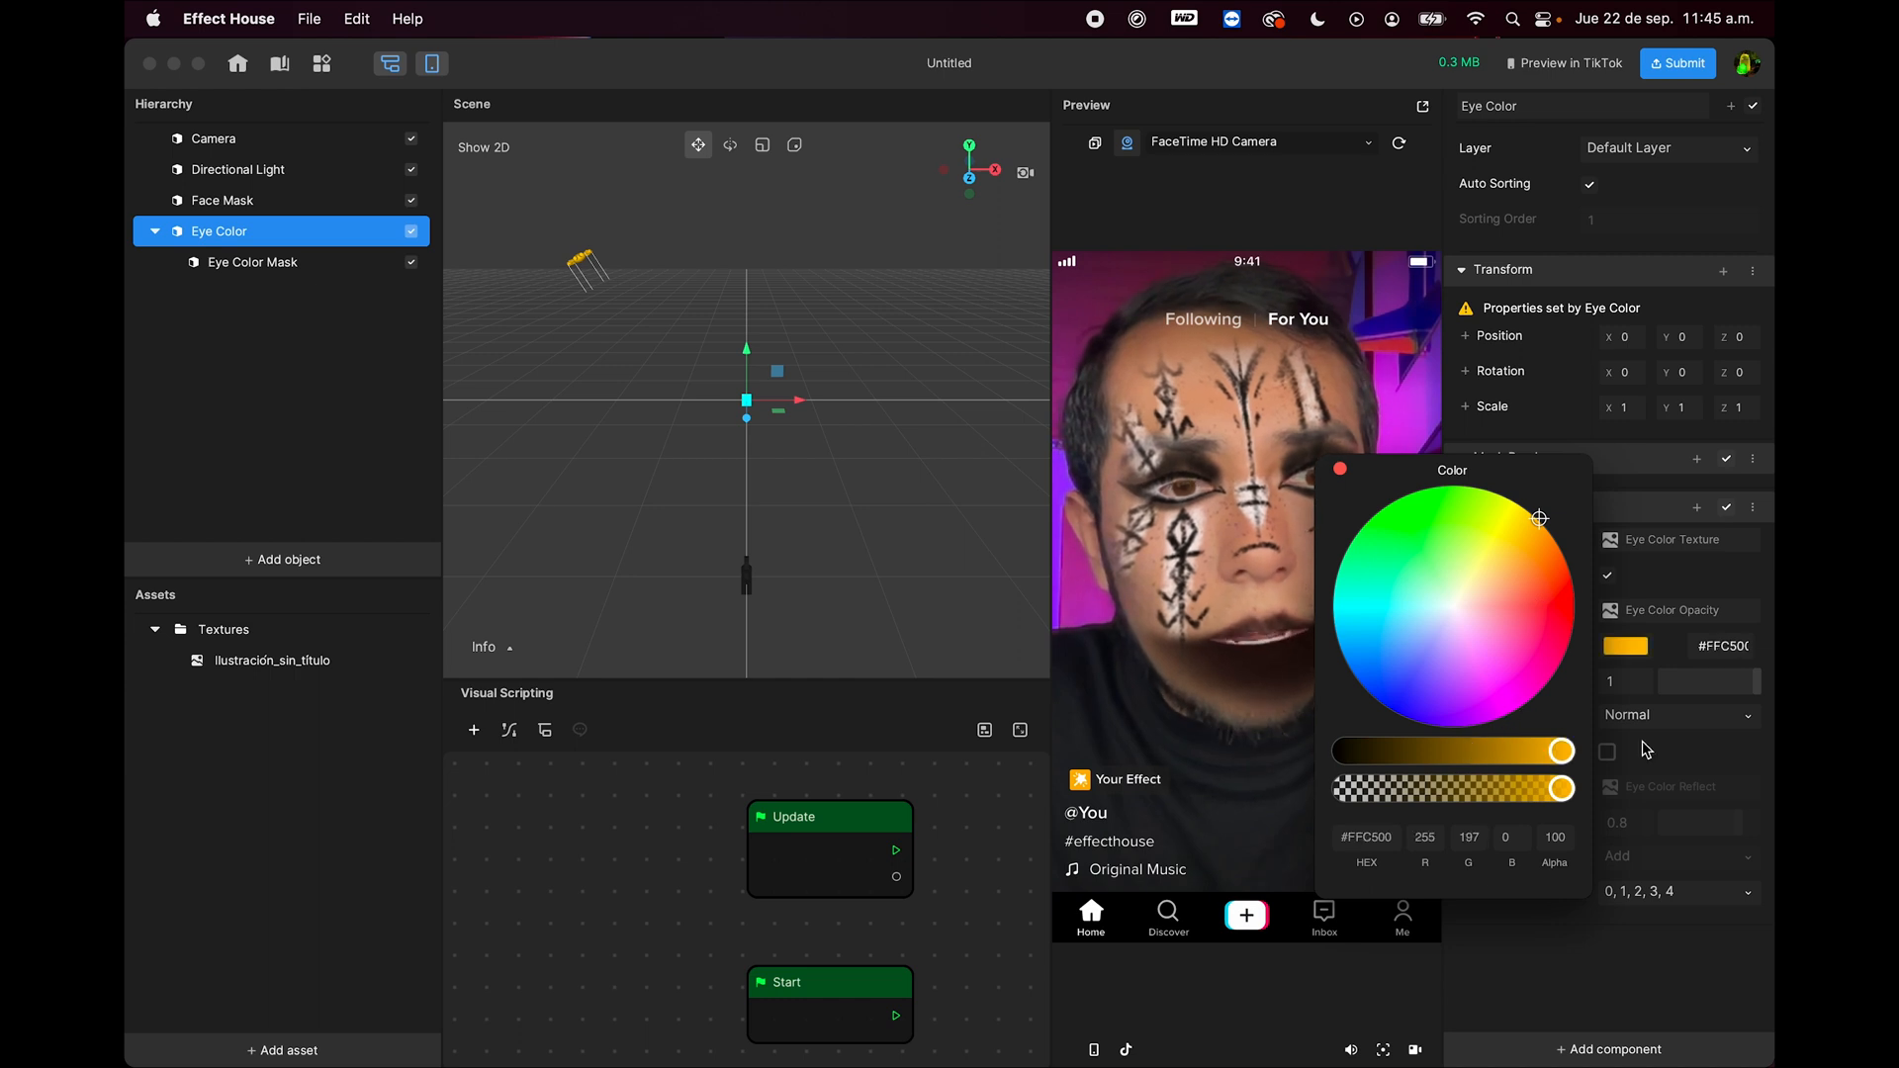
pyautogui.moveTo(1534, 532); pyautogui.dragTo(1550, 534)
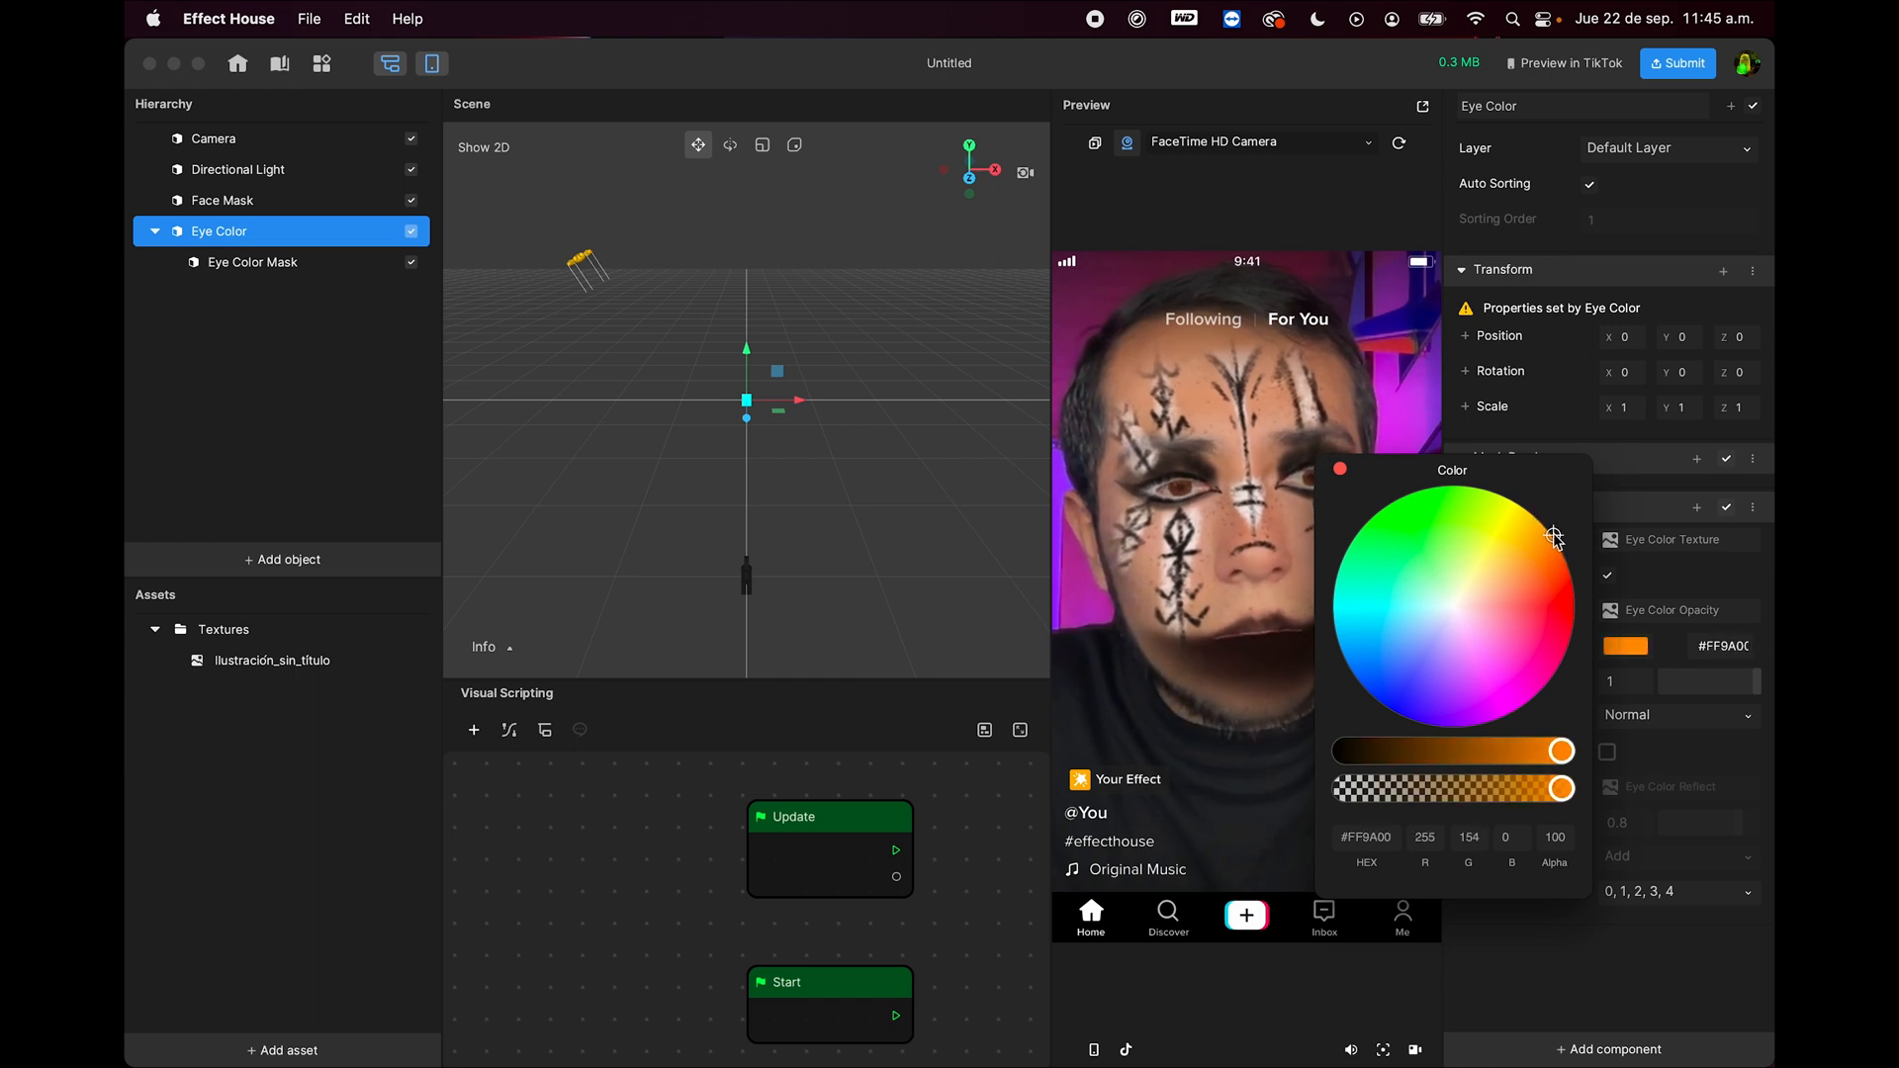
pyautogui.click(1340, 470)
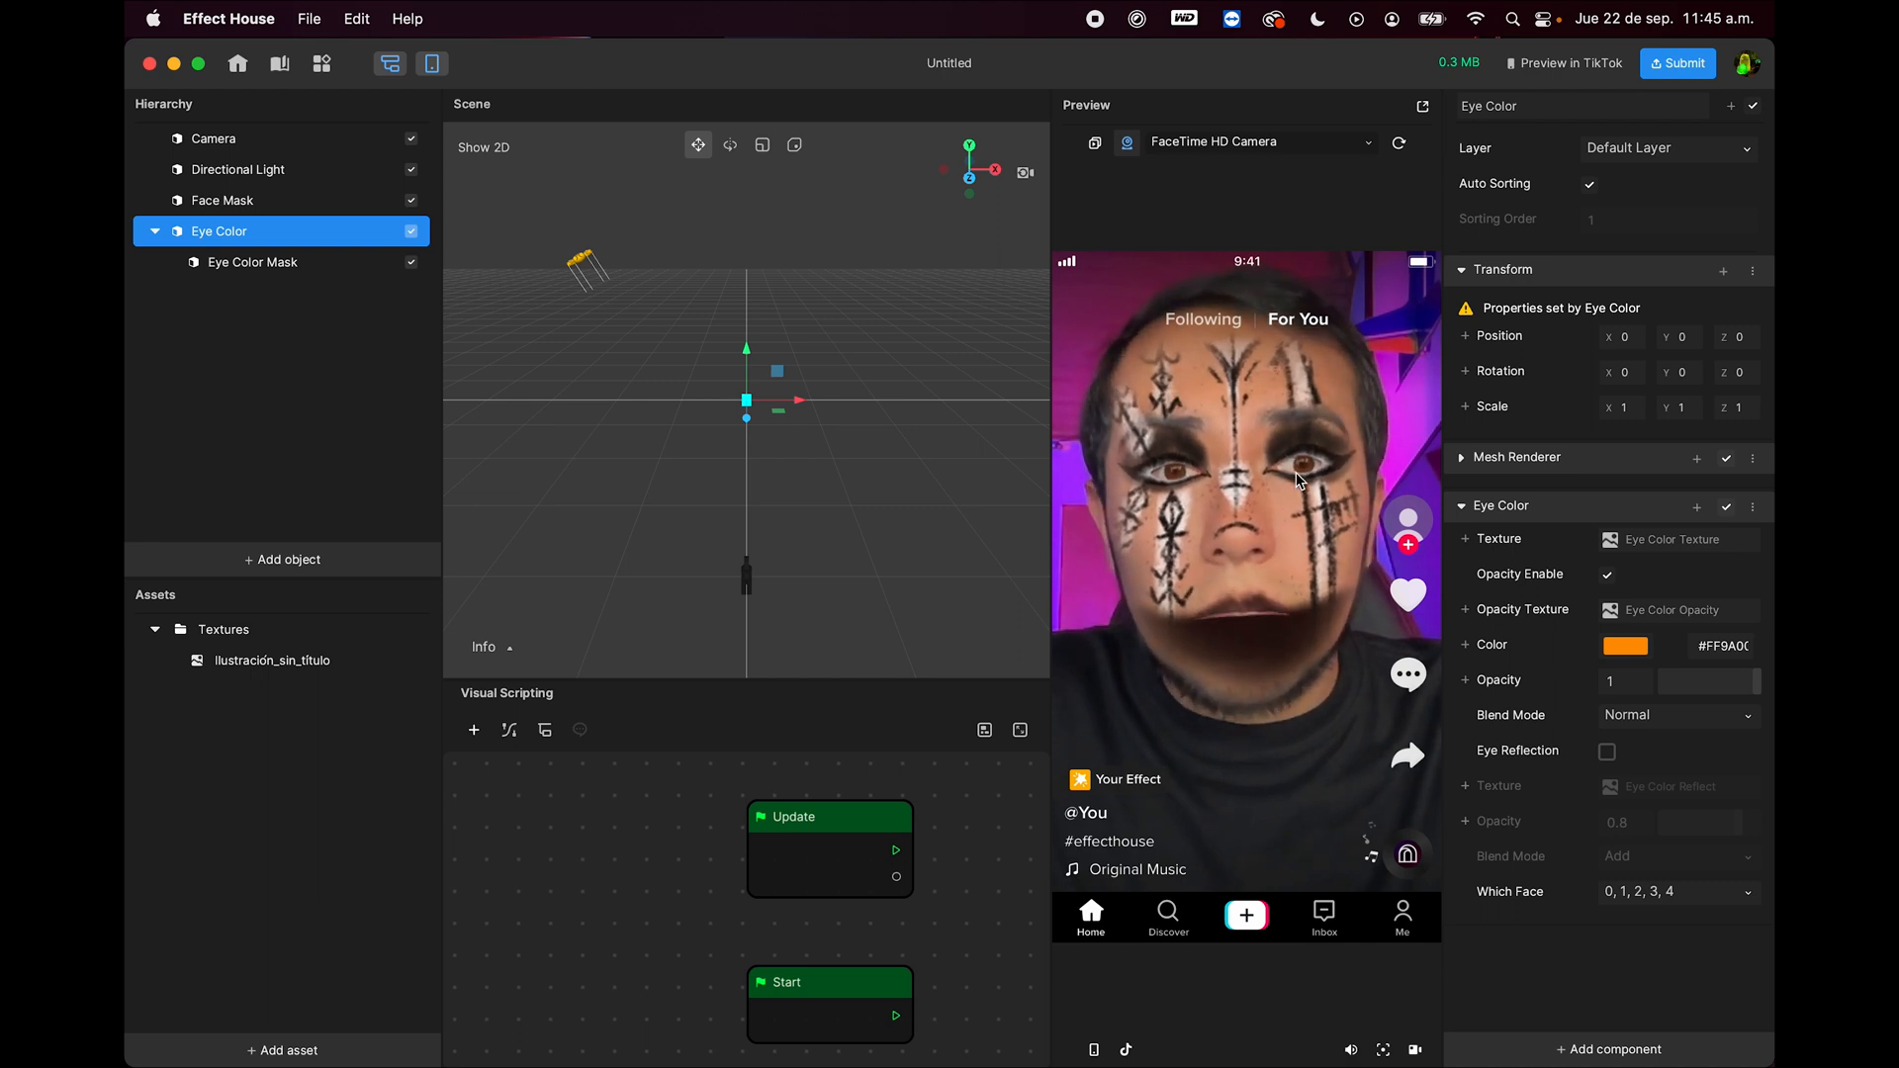
pyautogui.click(1607, 752)
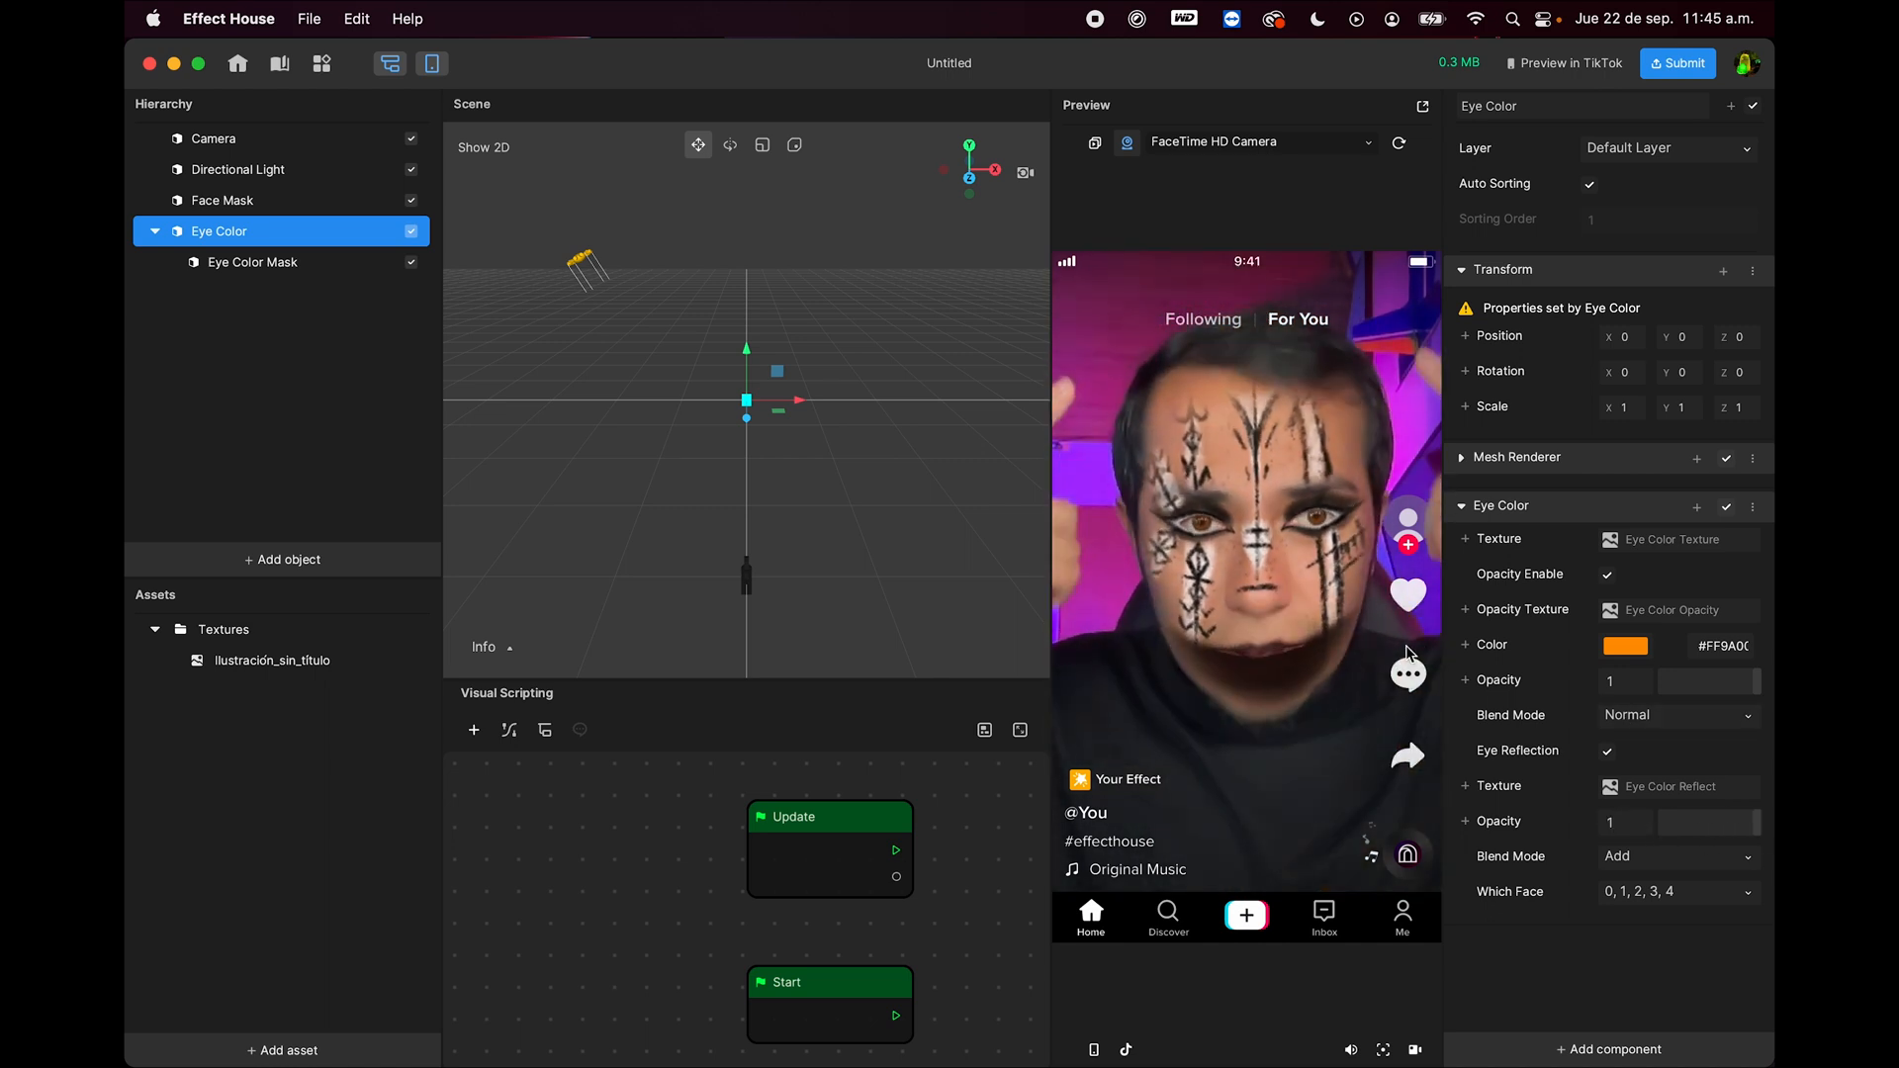
# Step: Add a Segmentation object to the scene and disable its Background layer
pyautogui.click(308, 567)
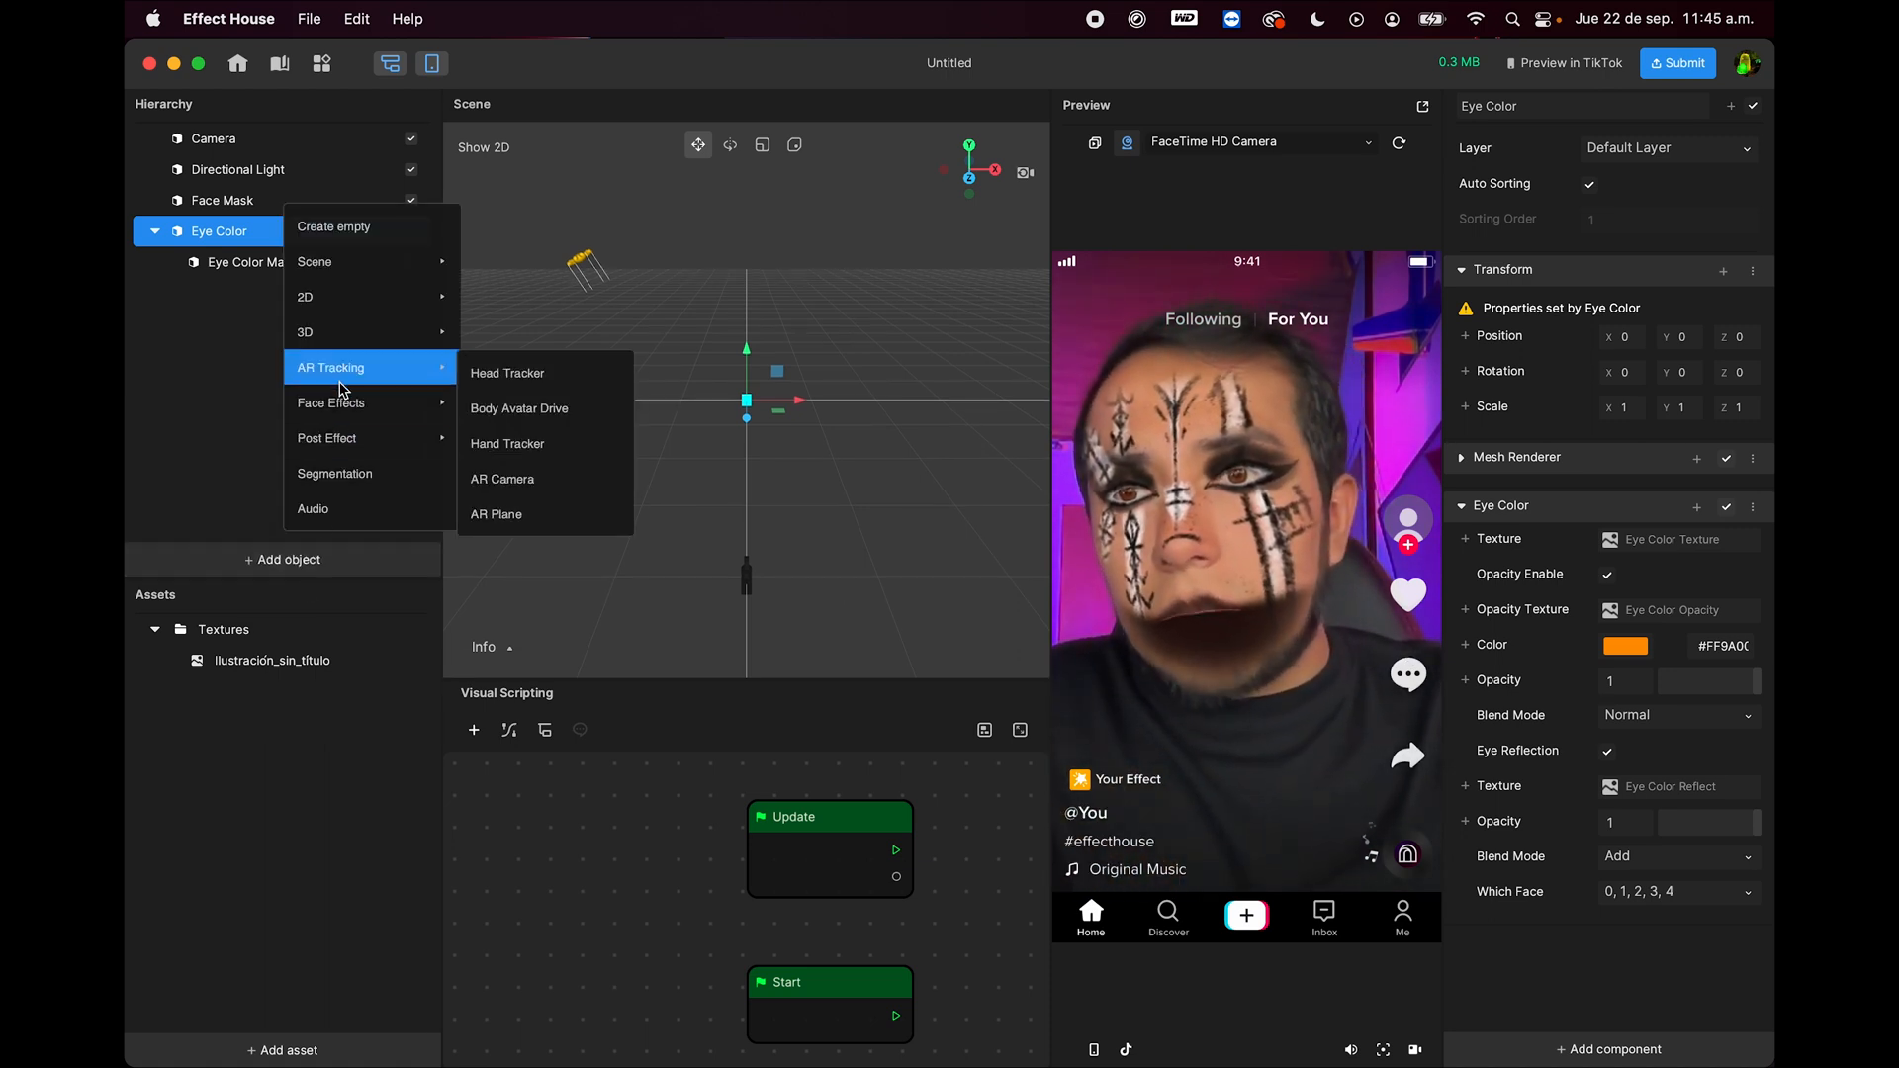
pyautogui.click(366, 476)
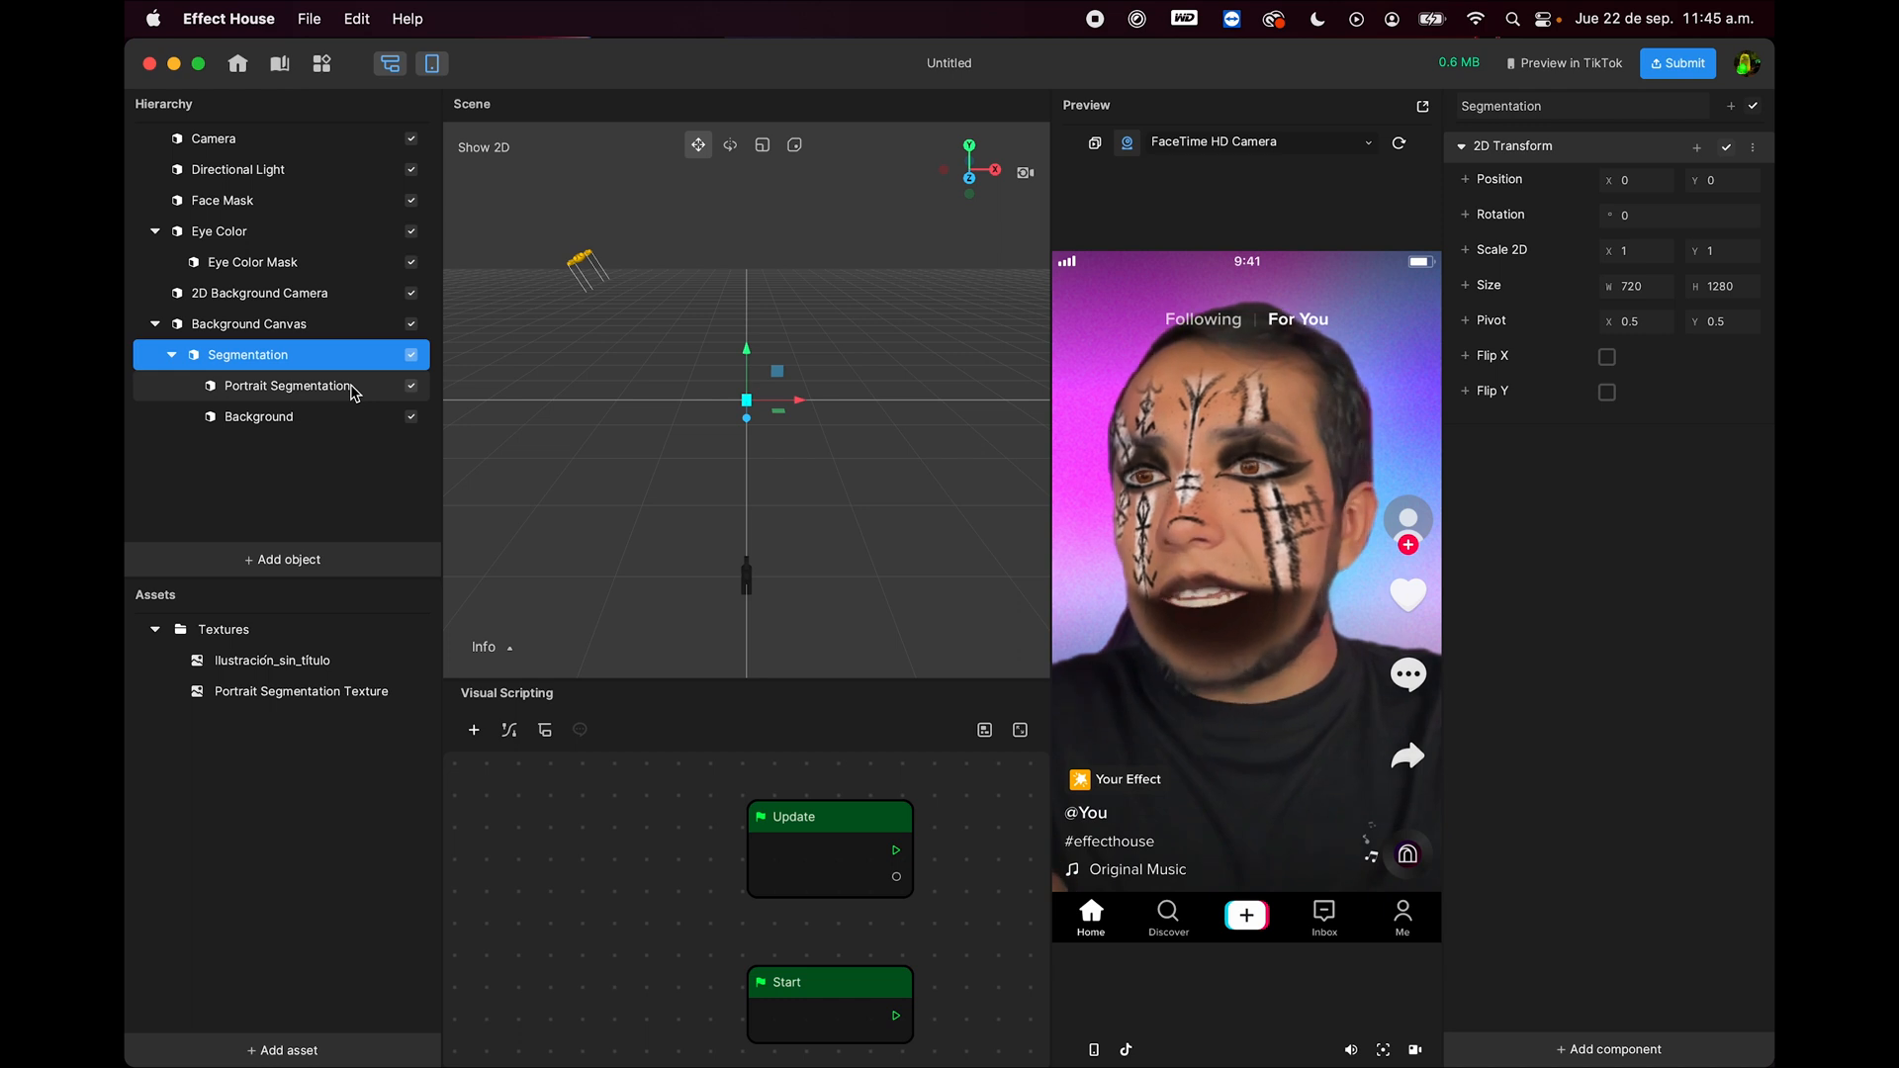
pyautogui.click(411, 418)
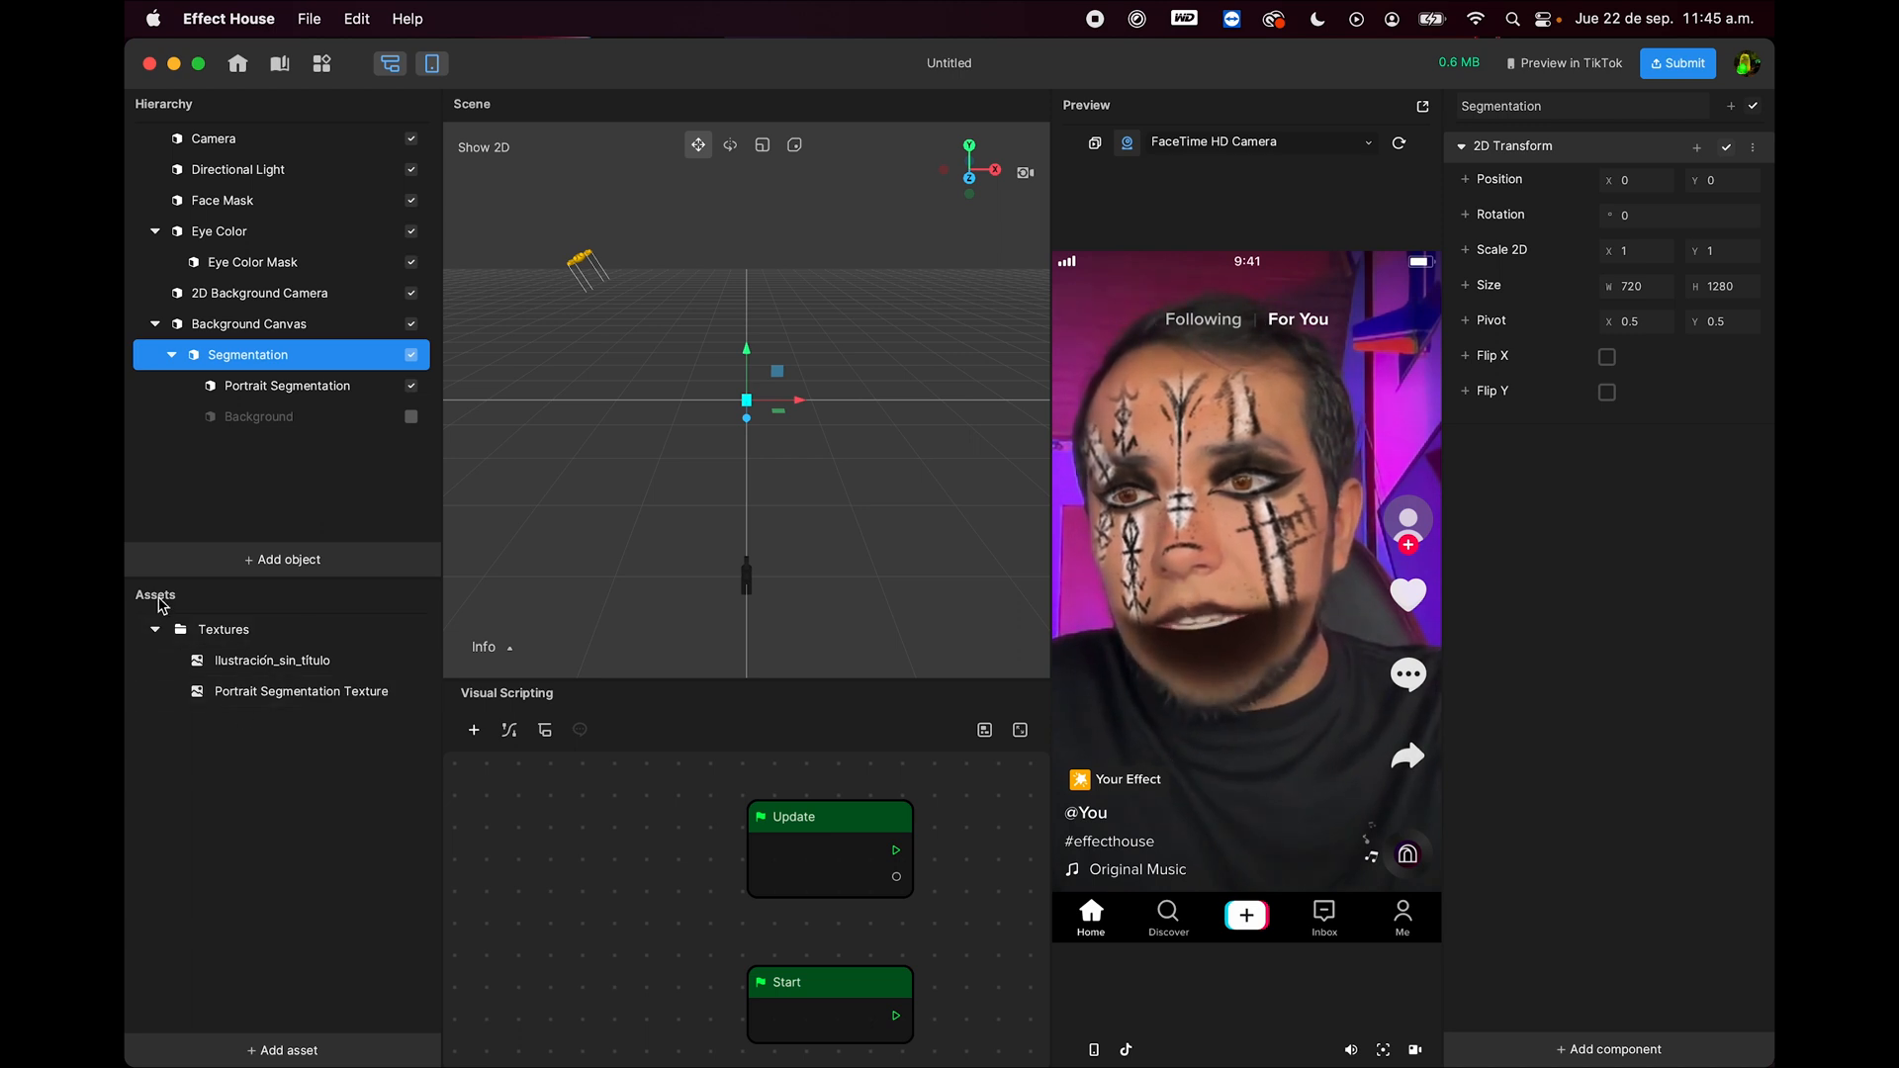
# Step: Set the Portrait Segmentation Texture's type to Hair
pyautogui.click(276, 691)
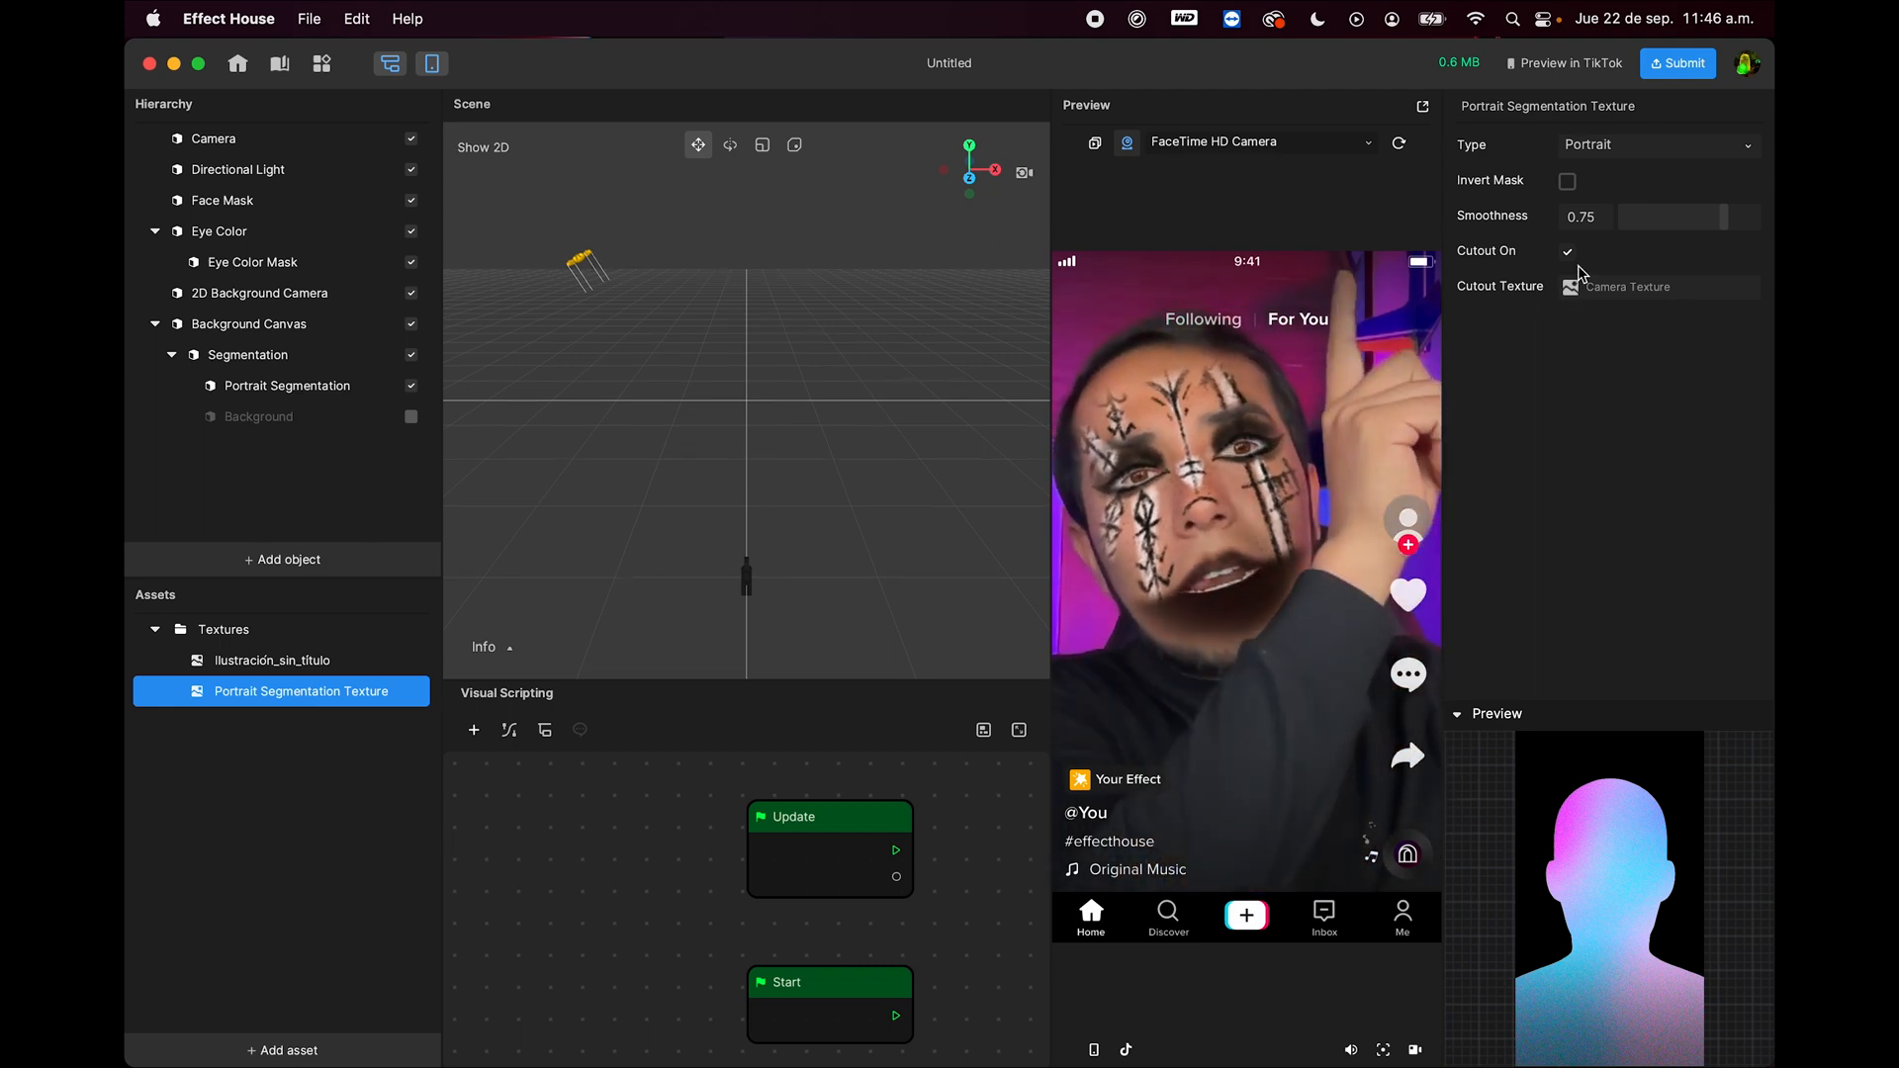
pyautogui.click(1601, 148)
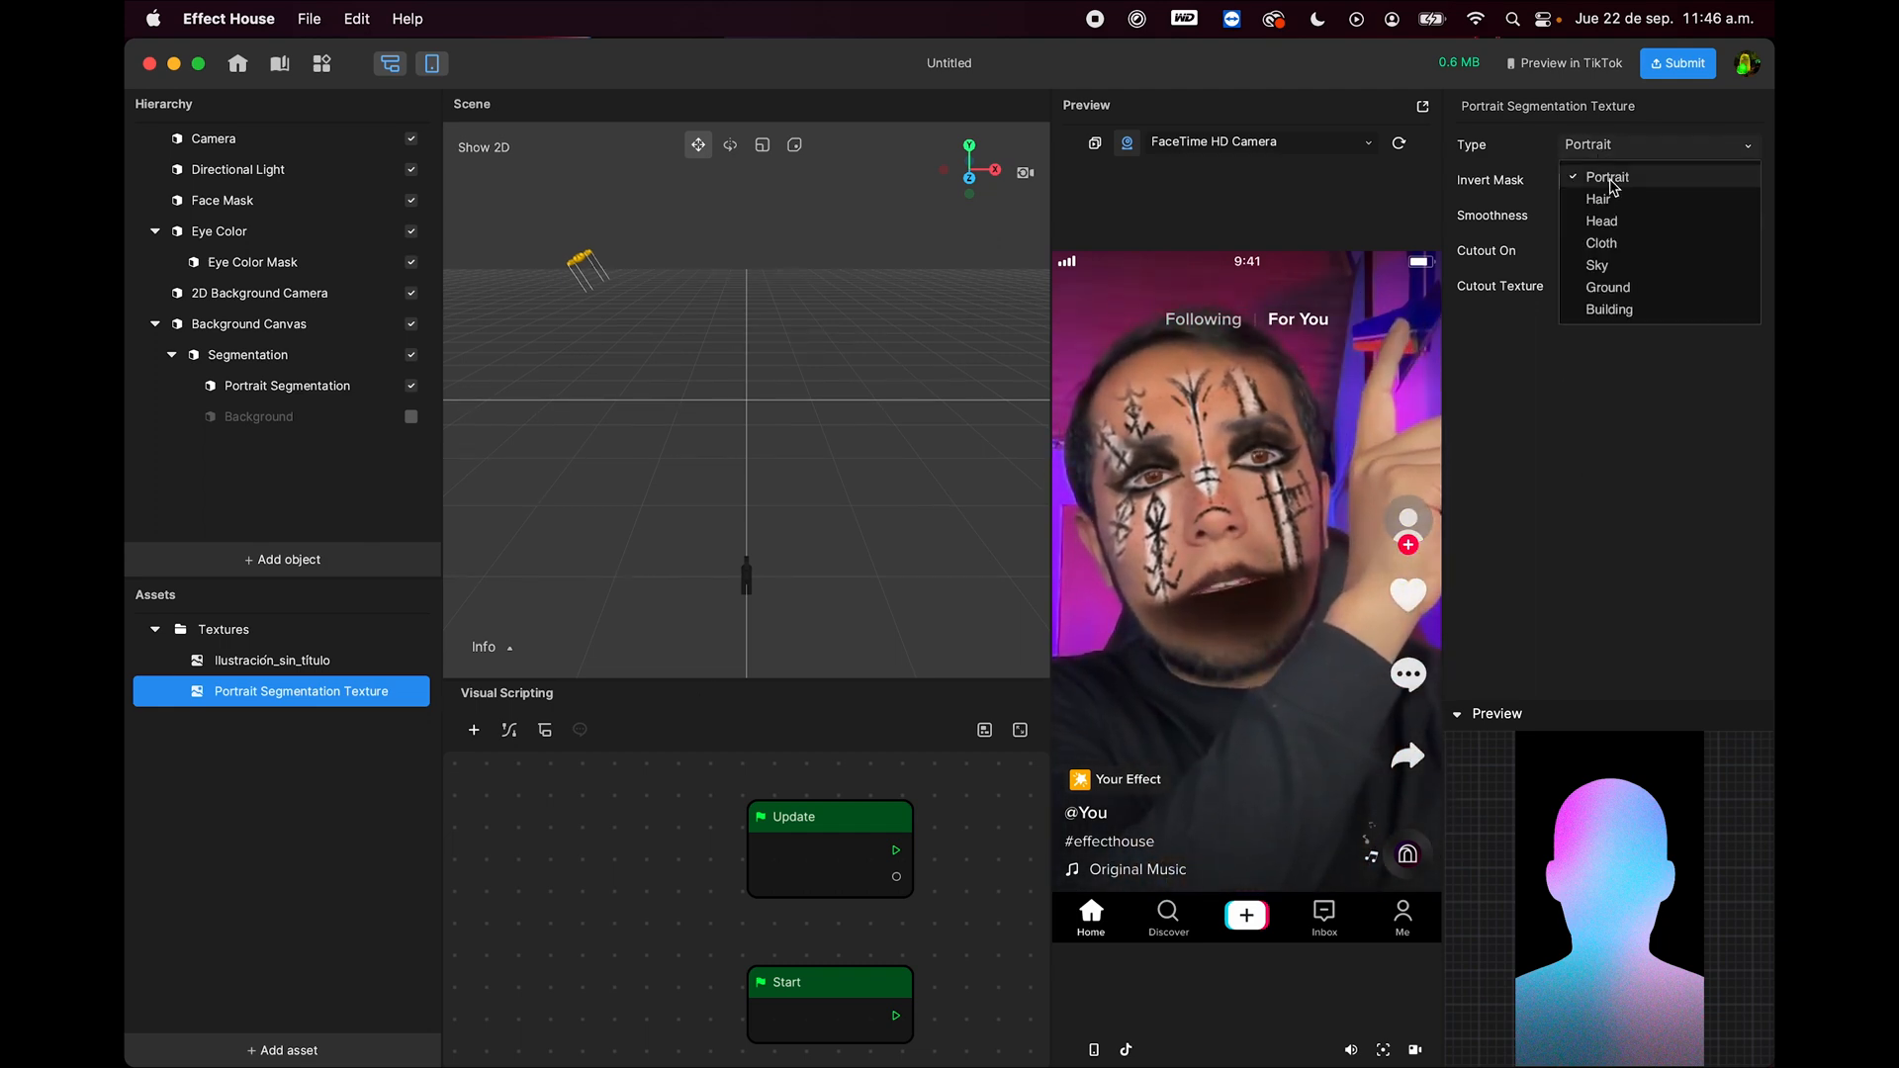
pyautogui.click(1602, 198)
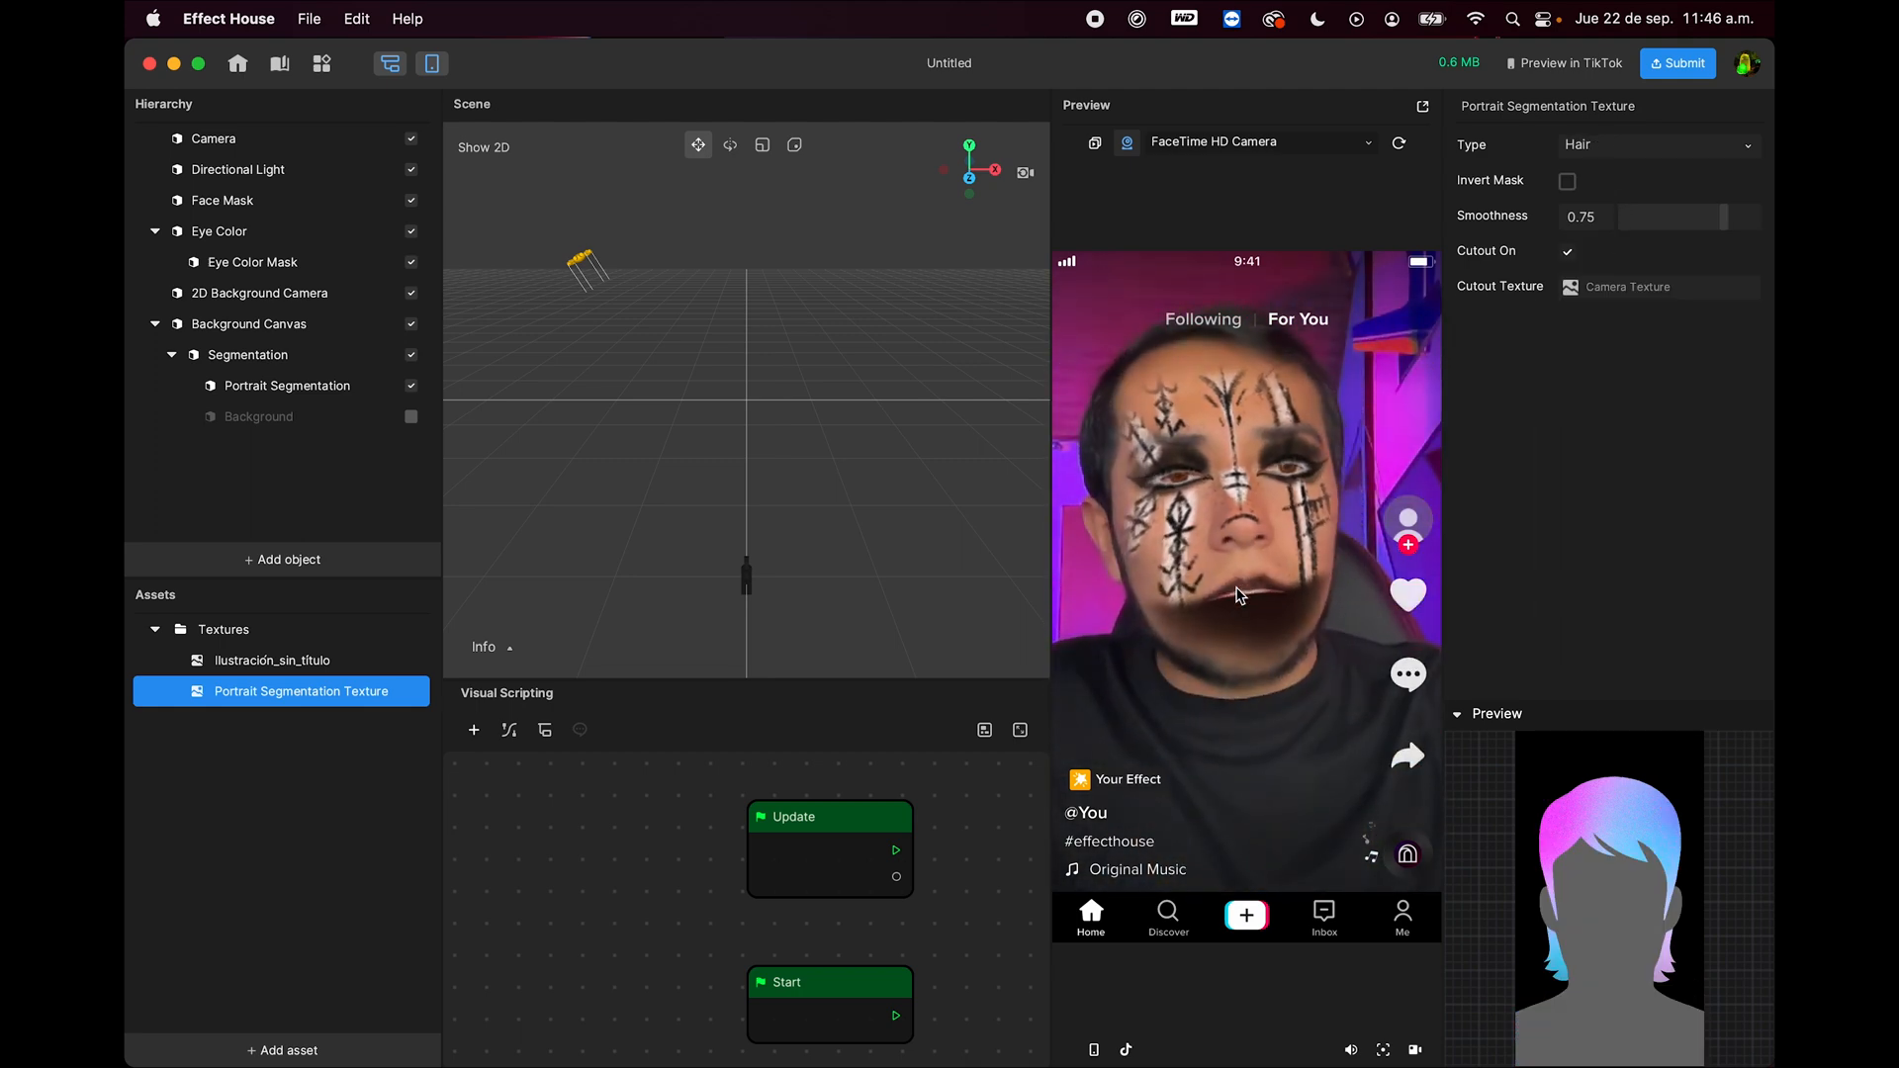
# Step: Tint the Portrait Segmentation image cyan with color #00FFFD
pyautogui.click(264, 387)
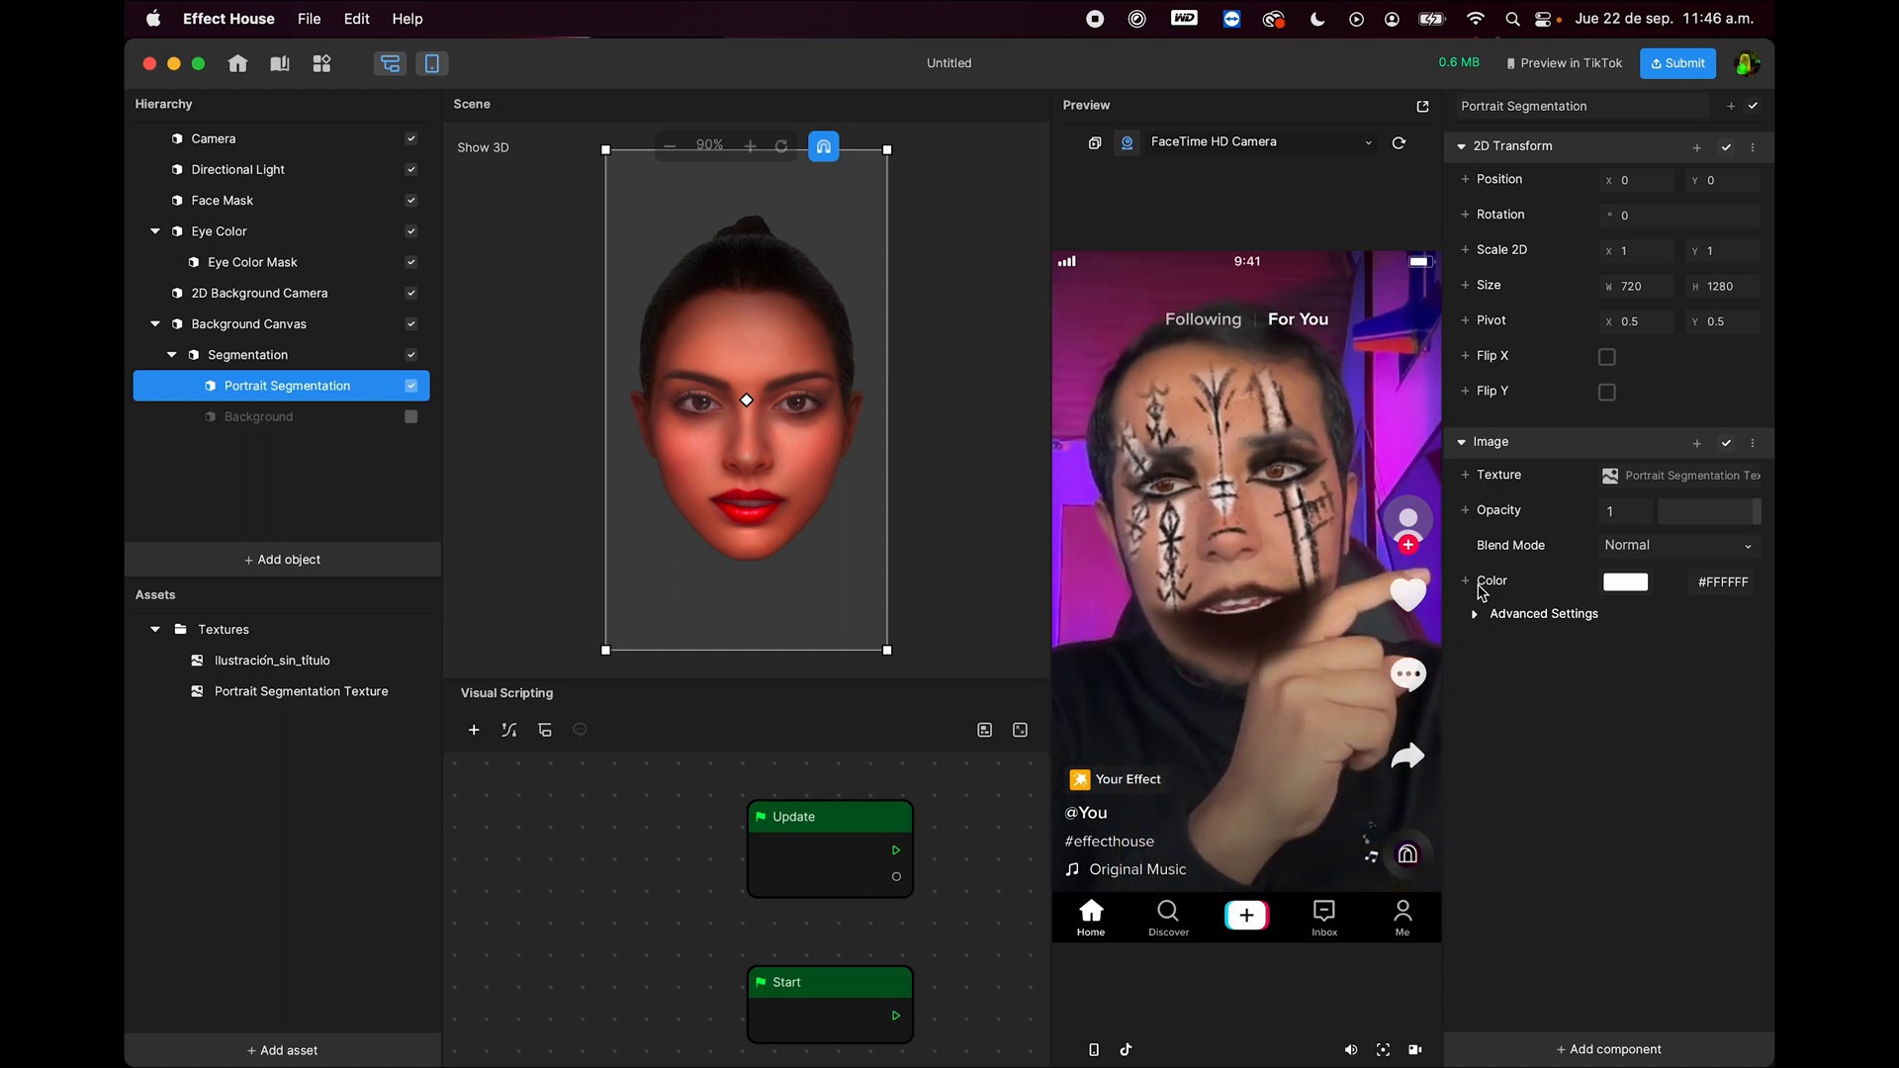
pyautogui.click(1625, 581)
pyautogui.click(1422, 422)
pyautogui.moveTo(1420, 411); pyautogui.dragTo(1334, 543)
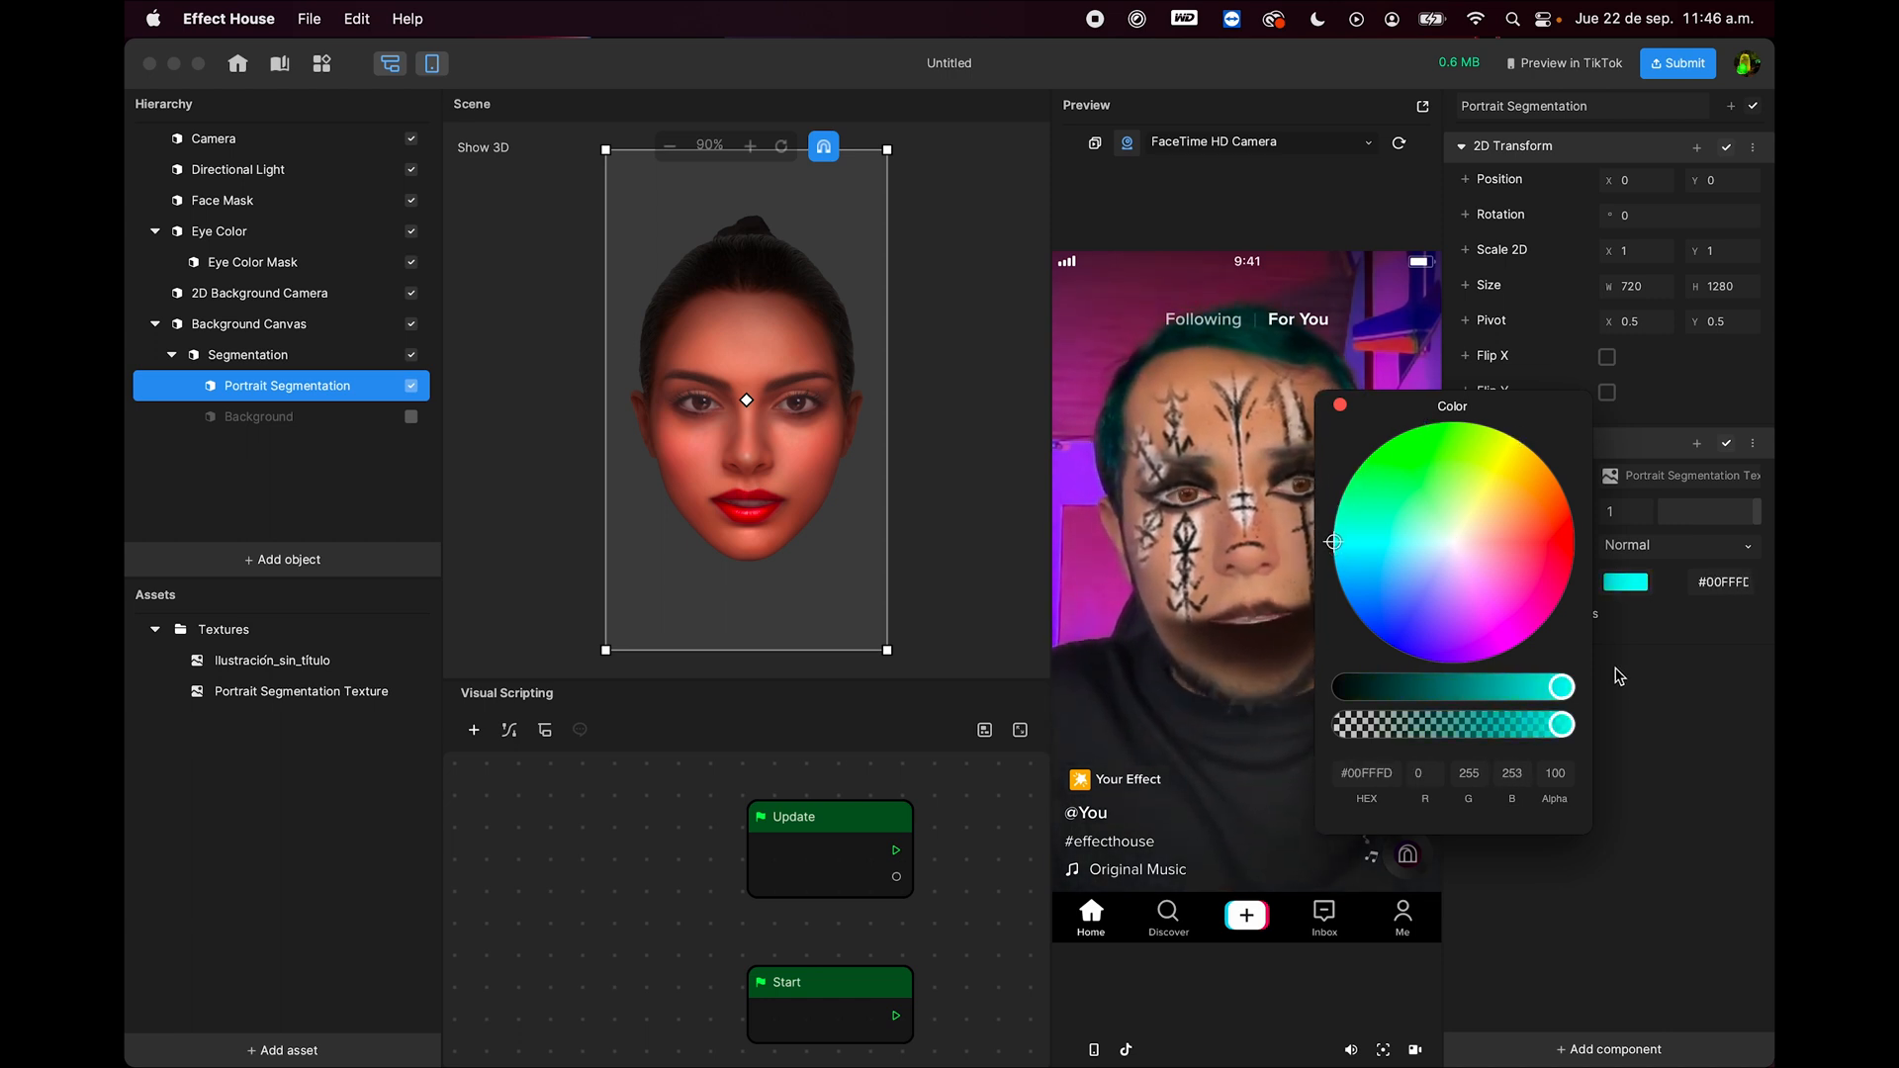
pyautogui.click(1341, 405)
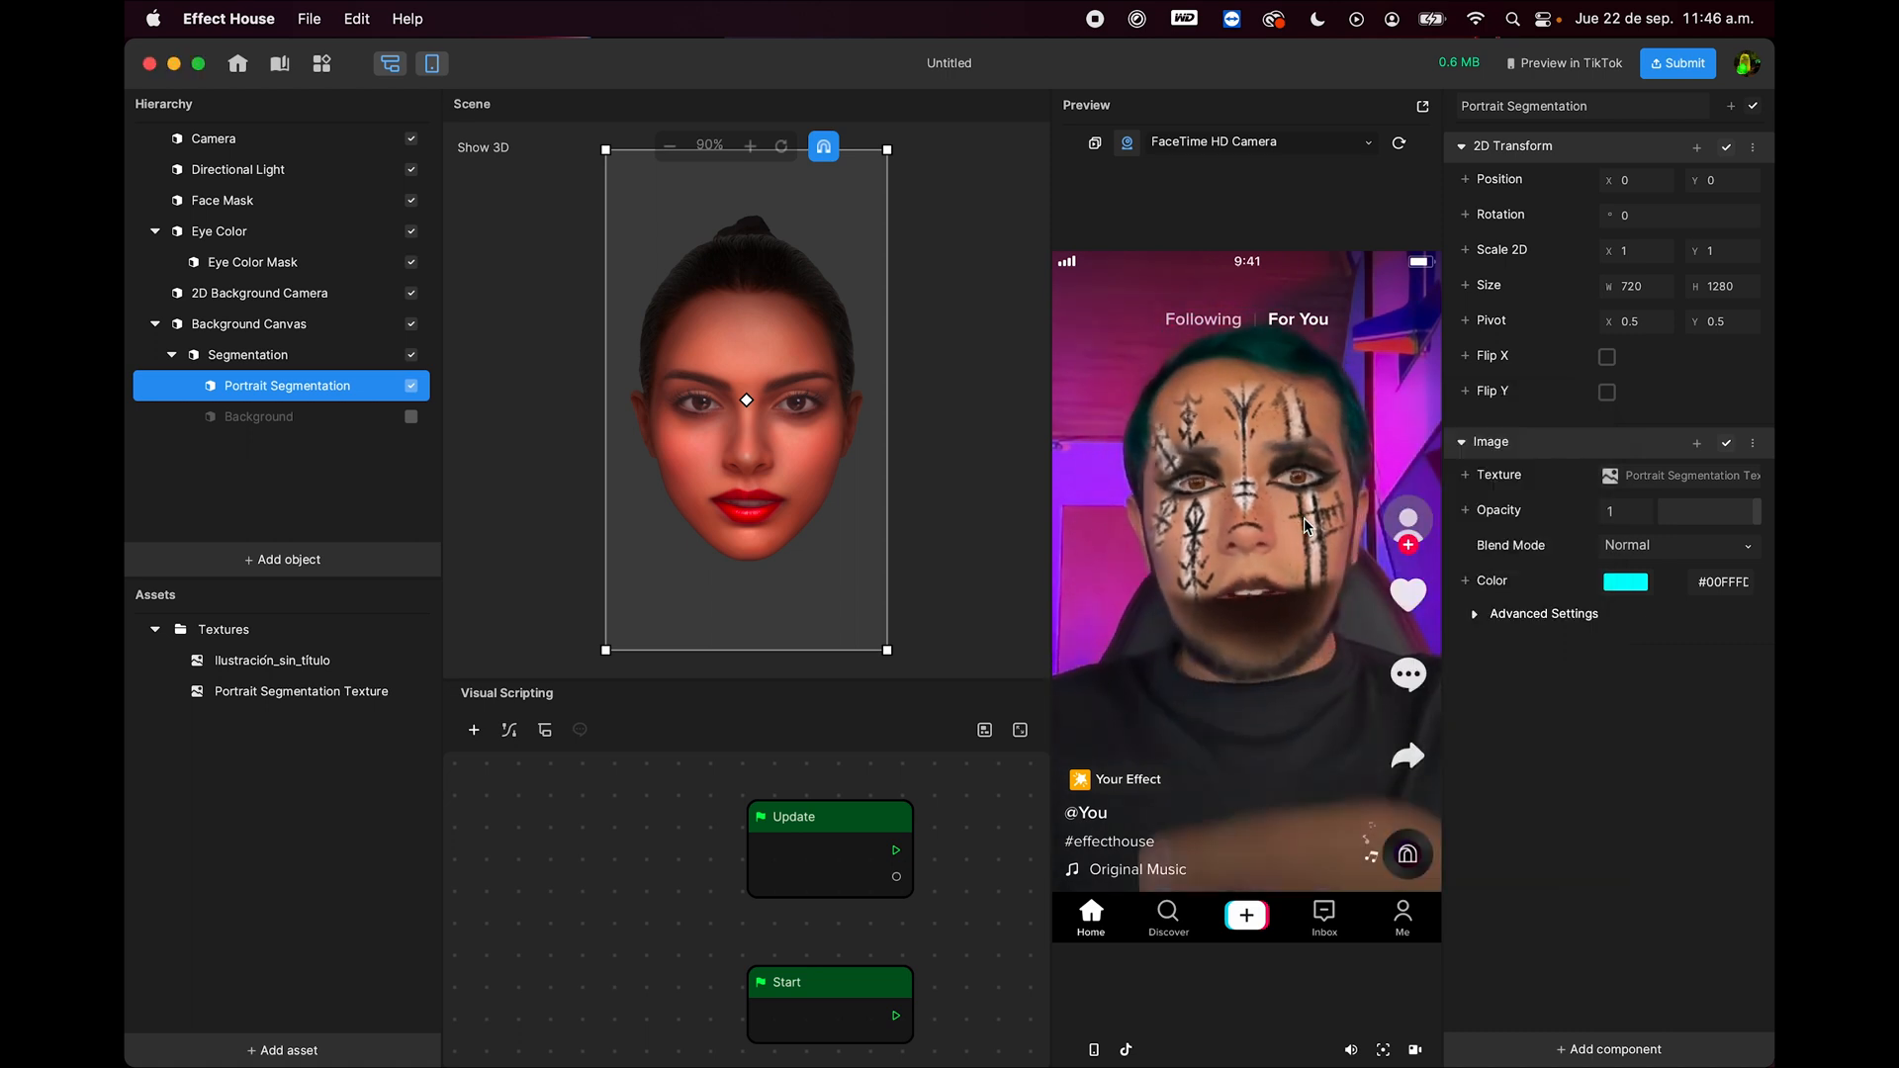
pyautogui.doubleClick(249, 382)
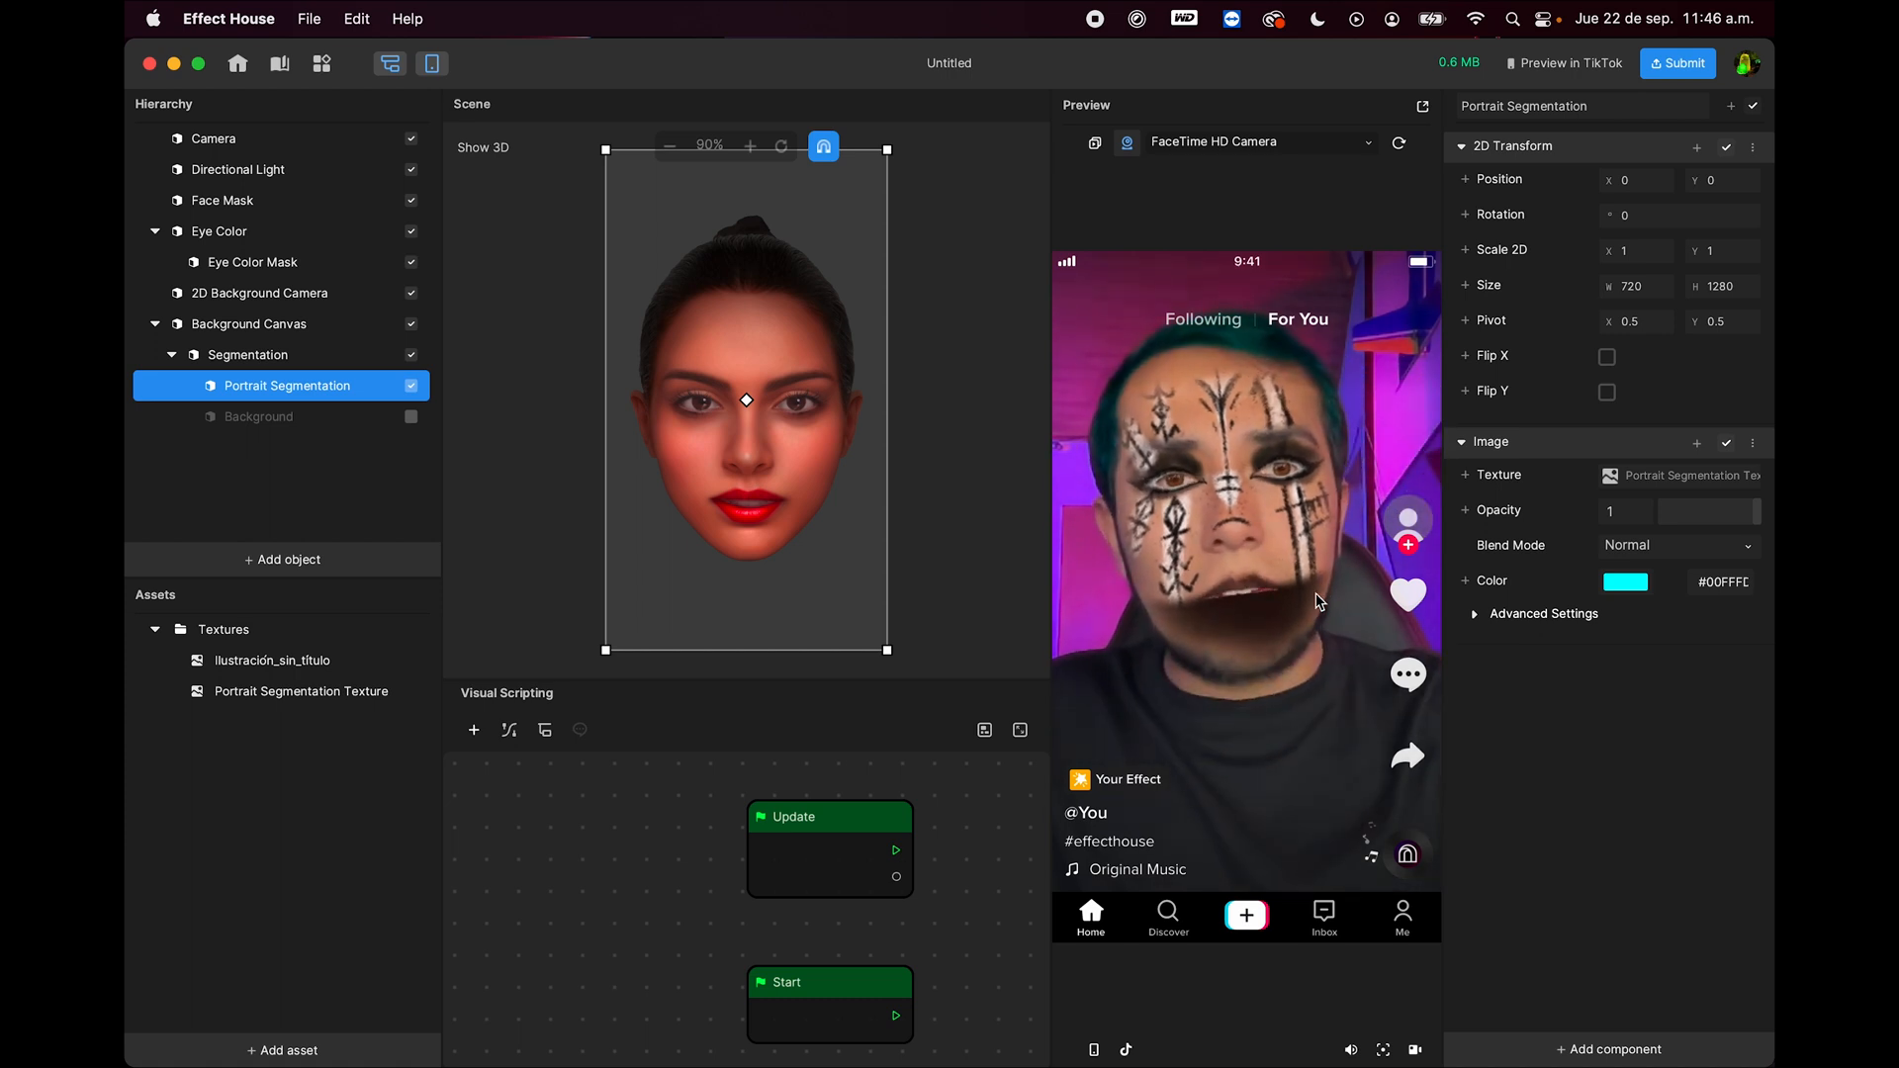
# Step: Try the Head, Cloth, Ground and Building types on the Portrait Segmentation Texture, and set its type back to Hair
pyautogui.click(263, 690)
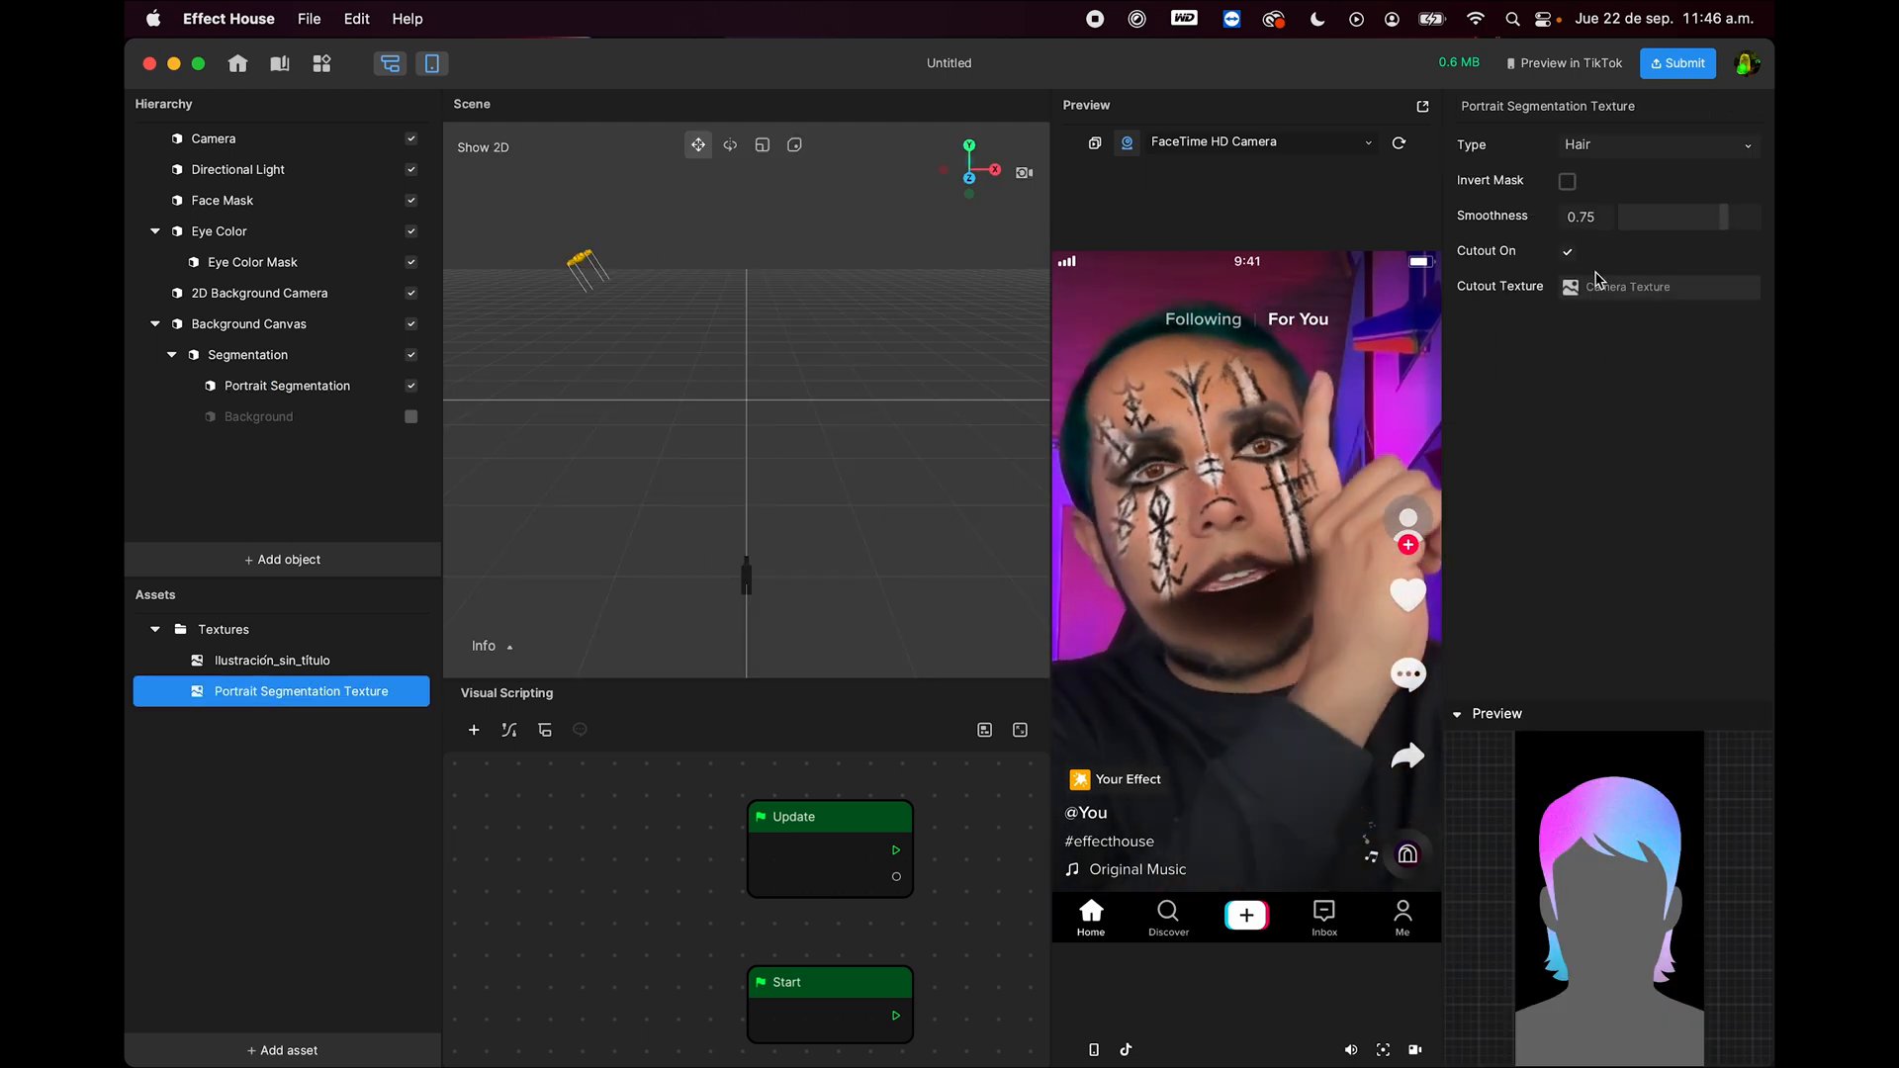
pyautogui.click(1587, 149)
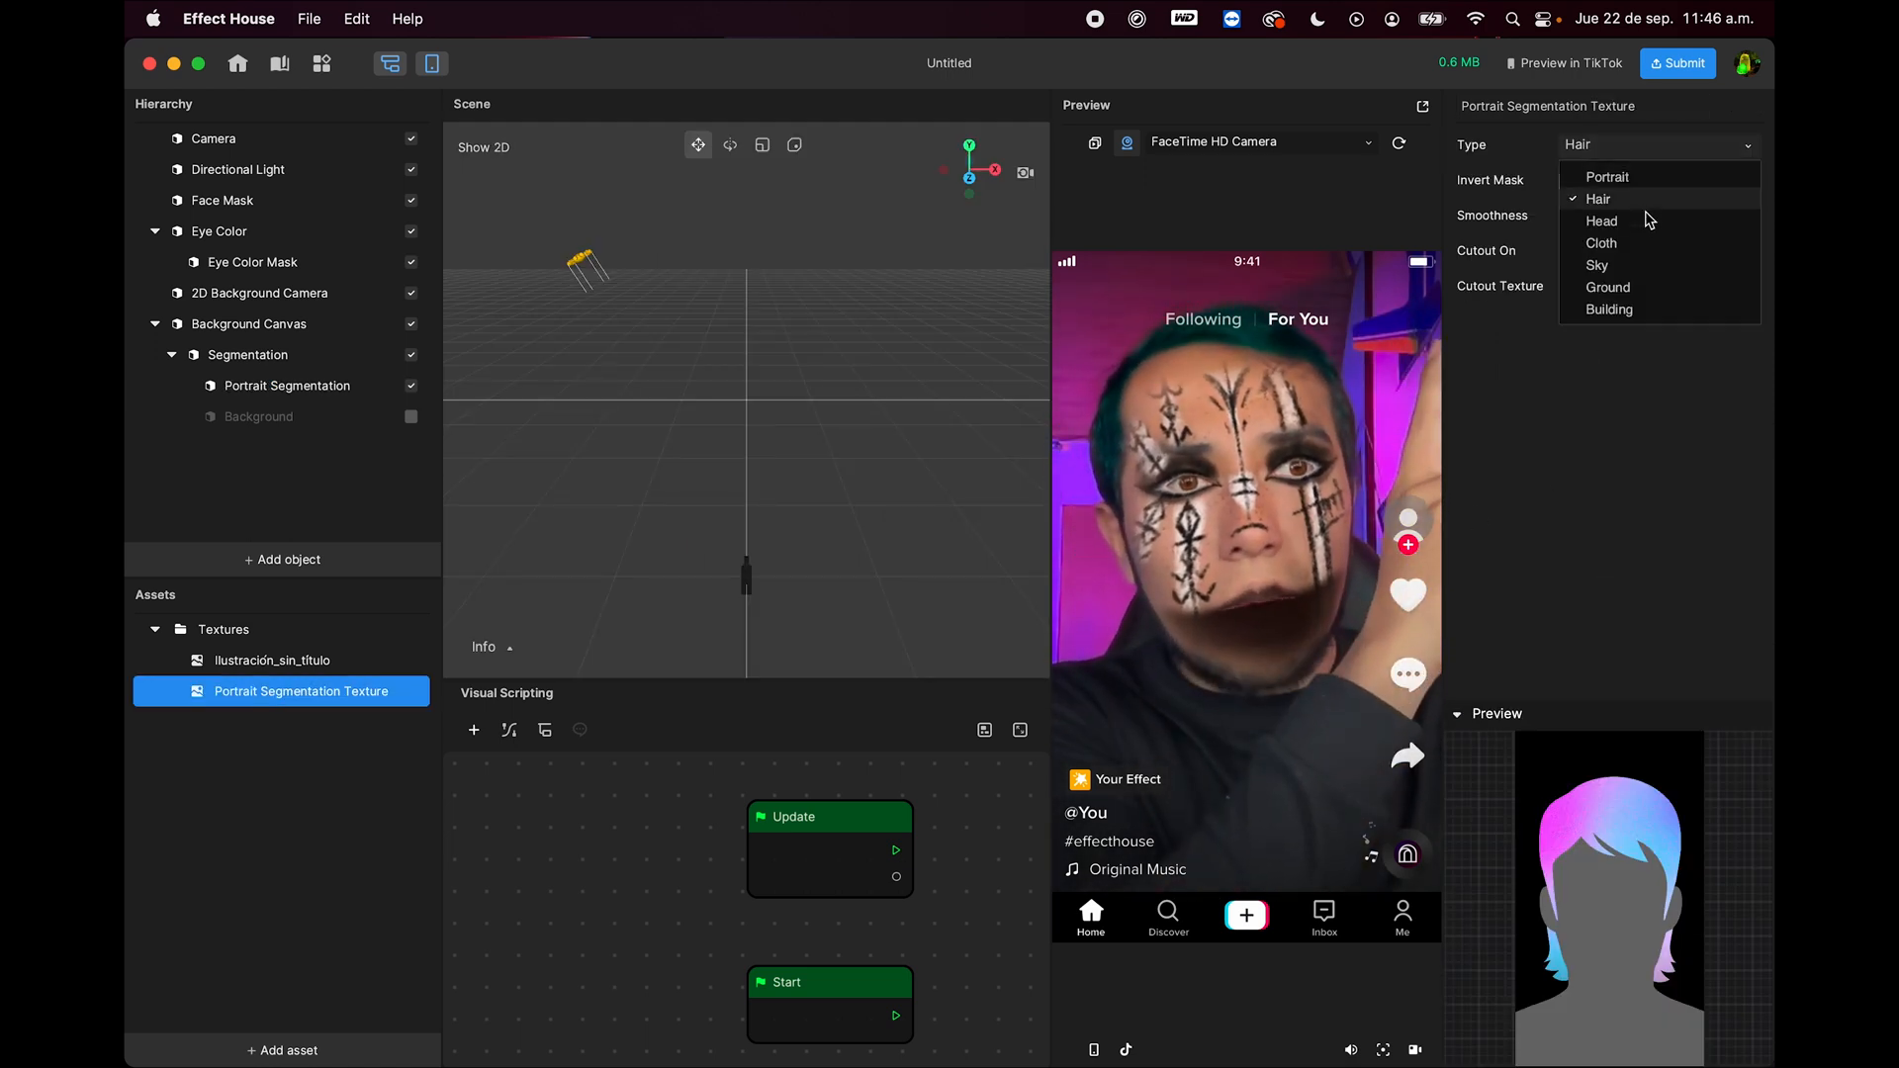
pyautogui.click(1603, 220)
pyautogui.click(1632, 145)
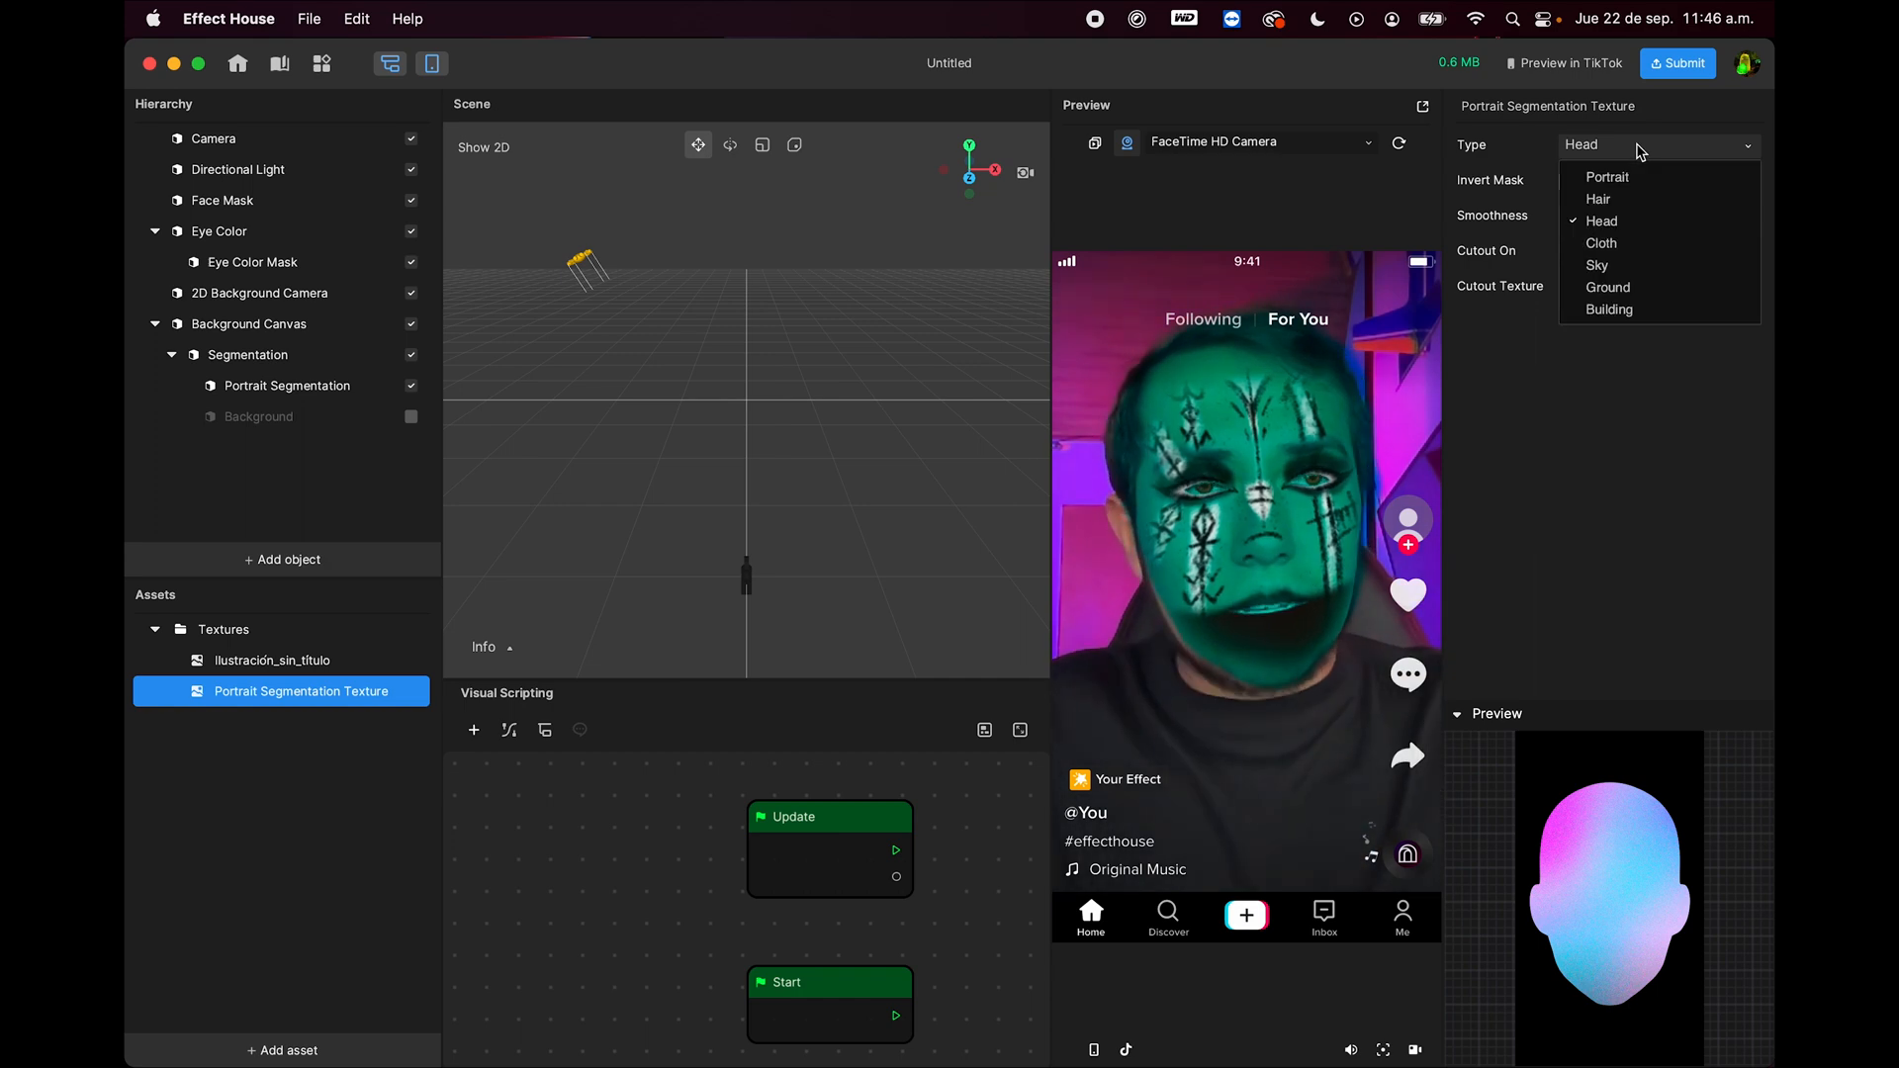
pyautogui.click(1602, 242)
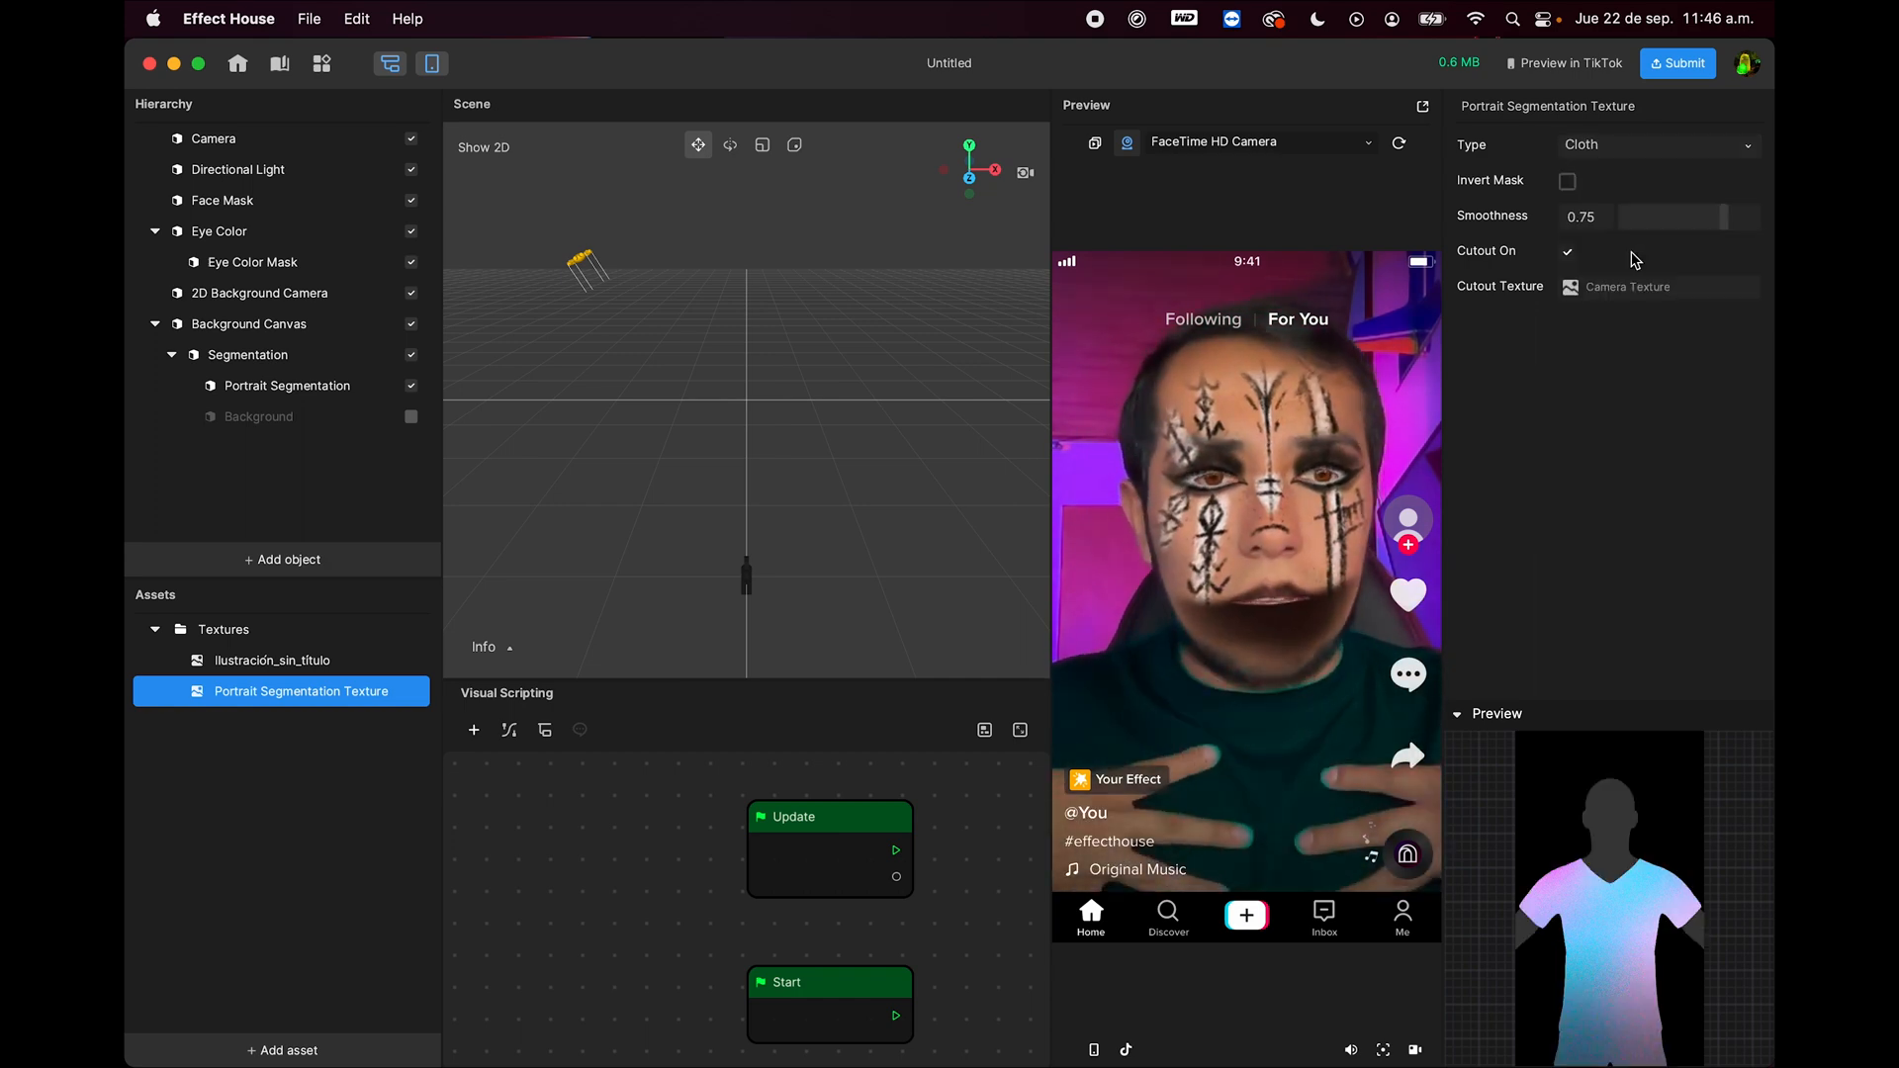
pyautogui.click(1612, 148)
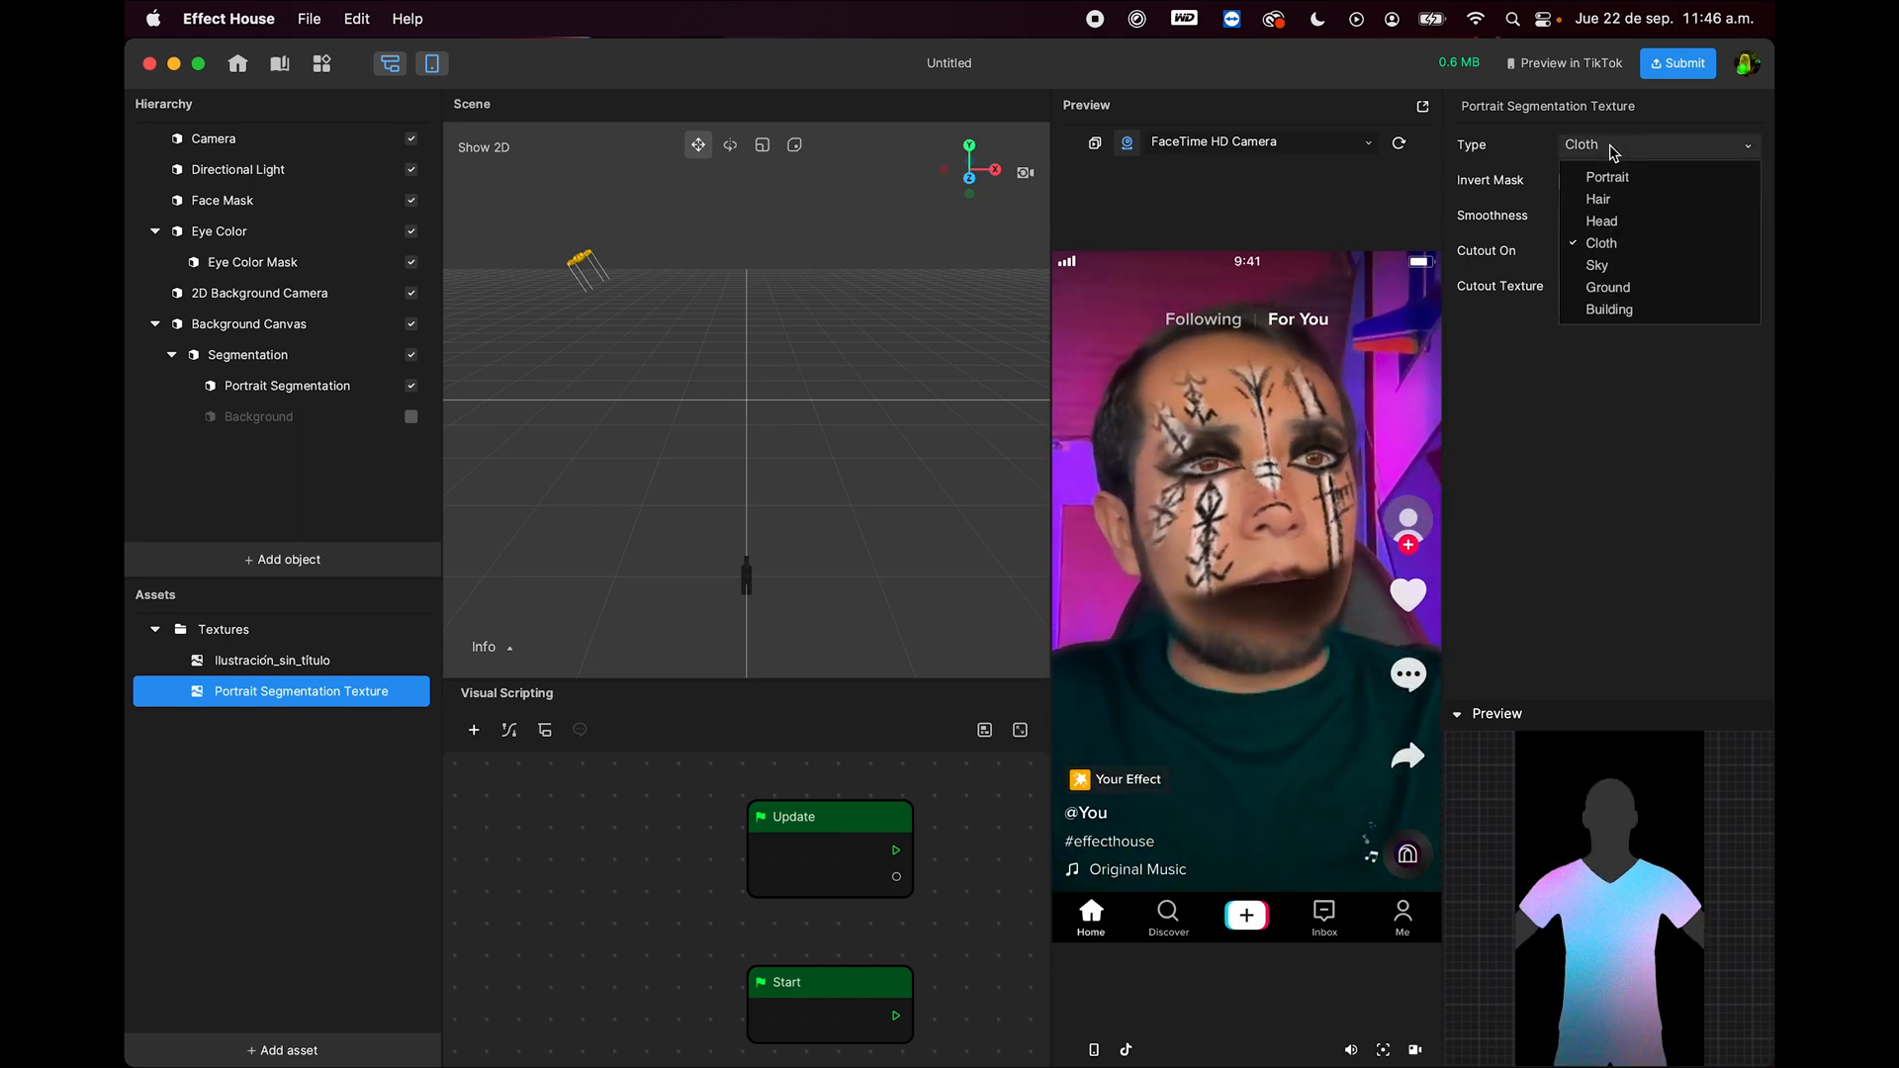
pyautogui.click(1622, 288)
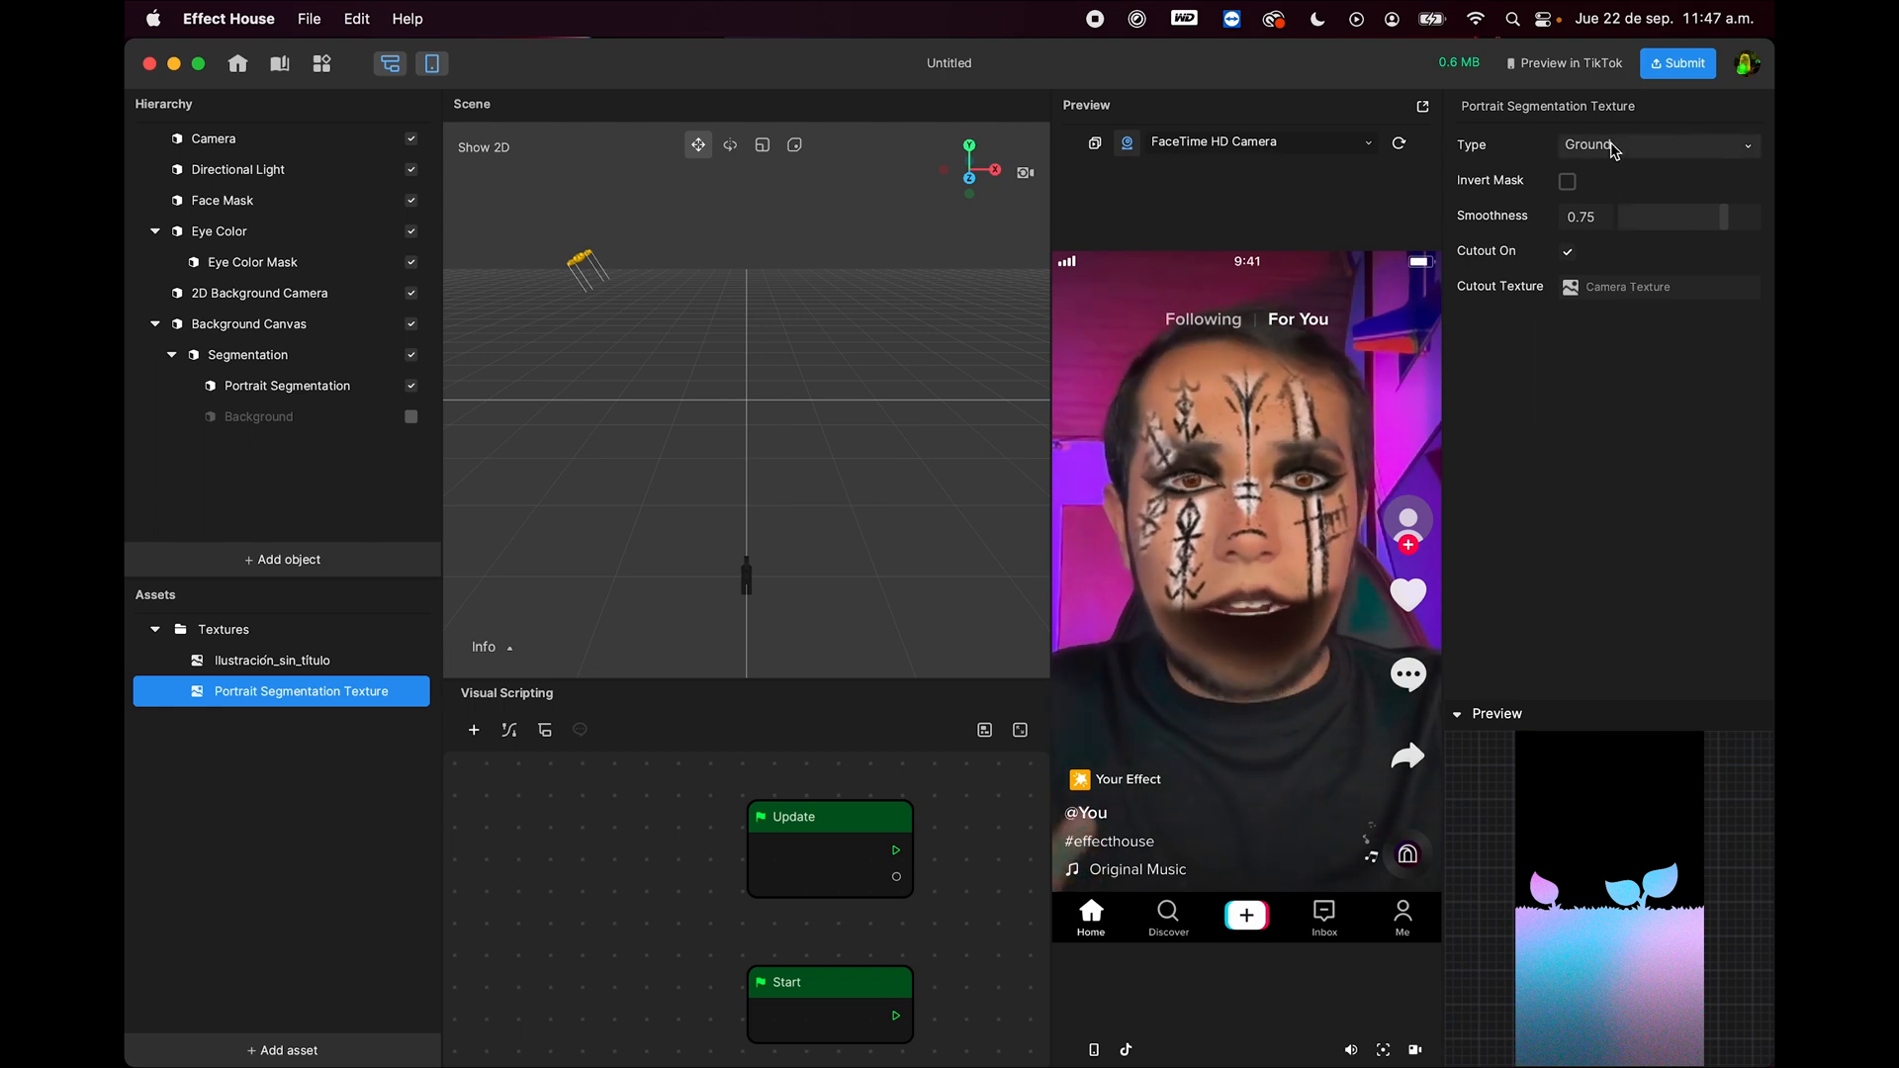
pyautogui.click(1614, 149)
pyautogui.click(1622, 313)
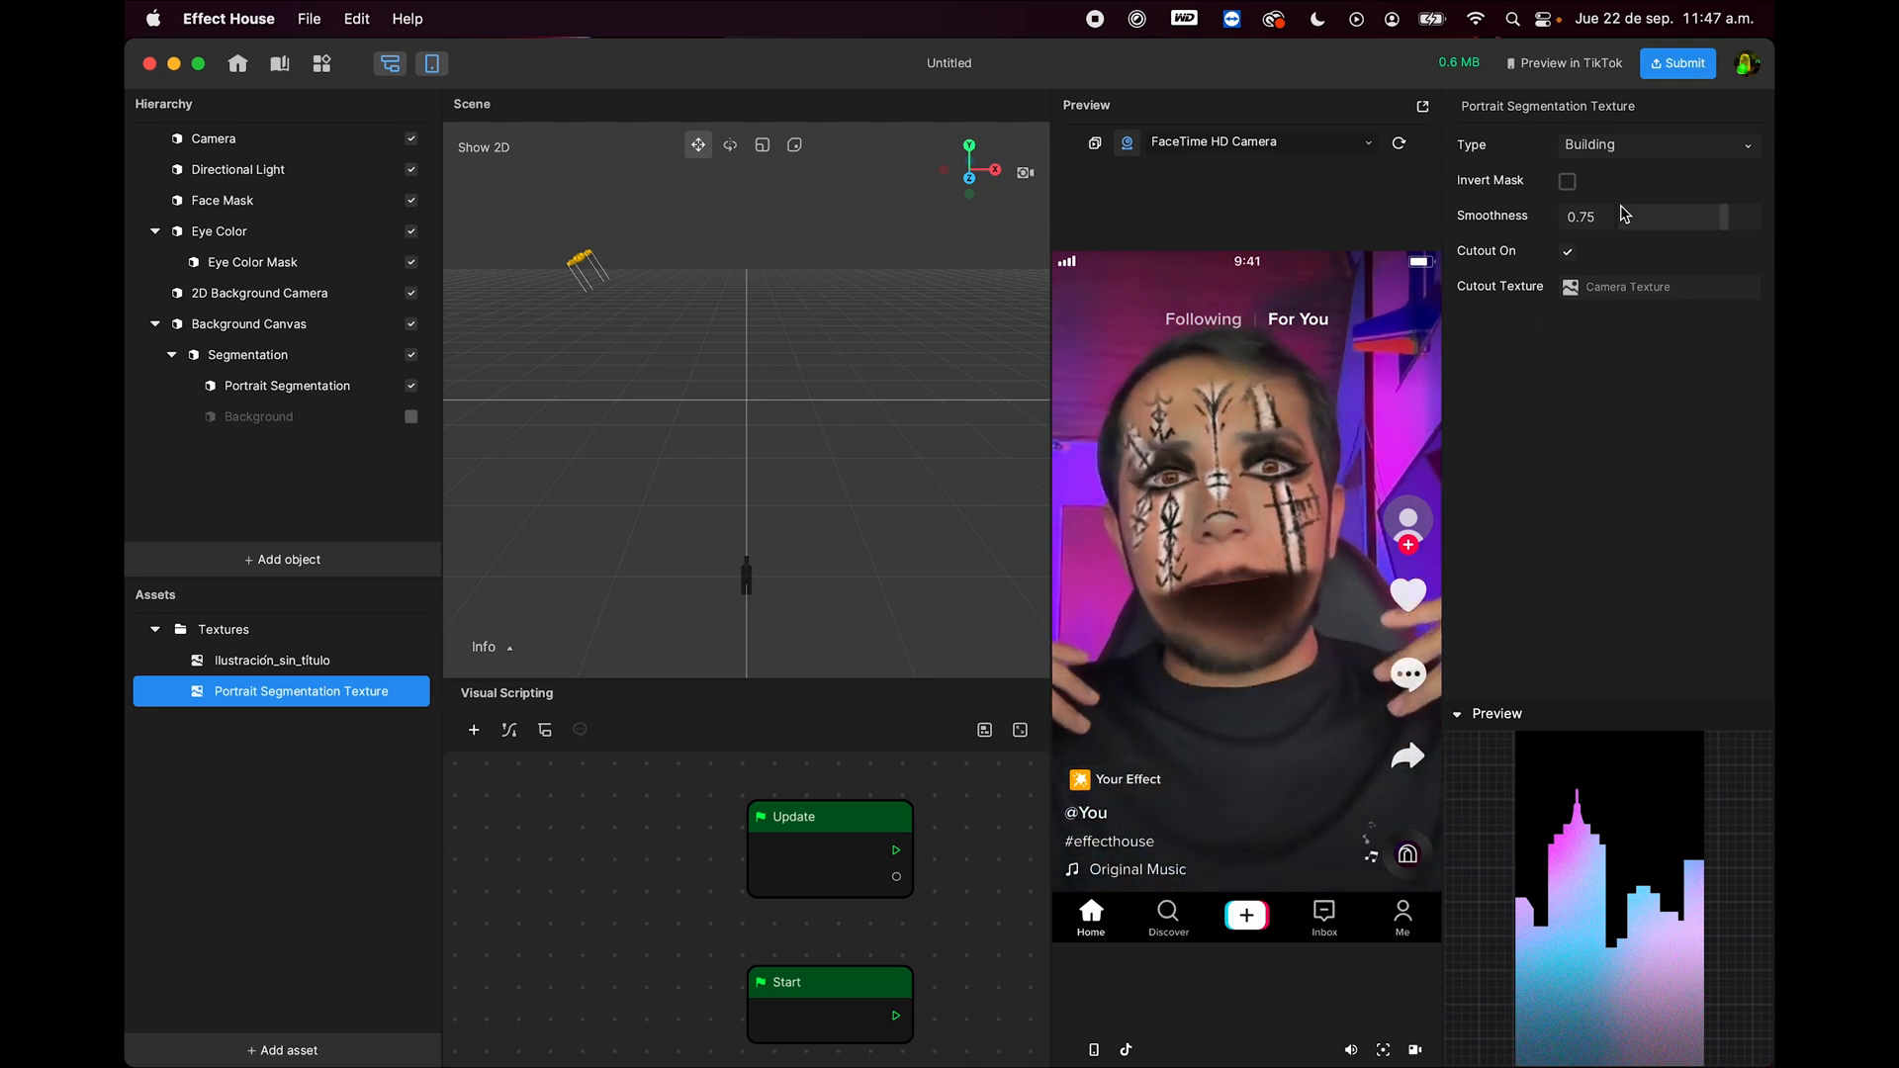
pyautogui.click(1606, 145)
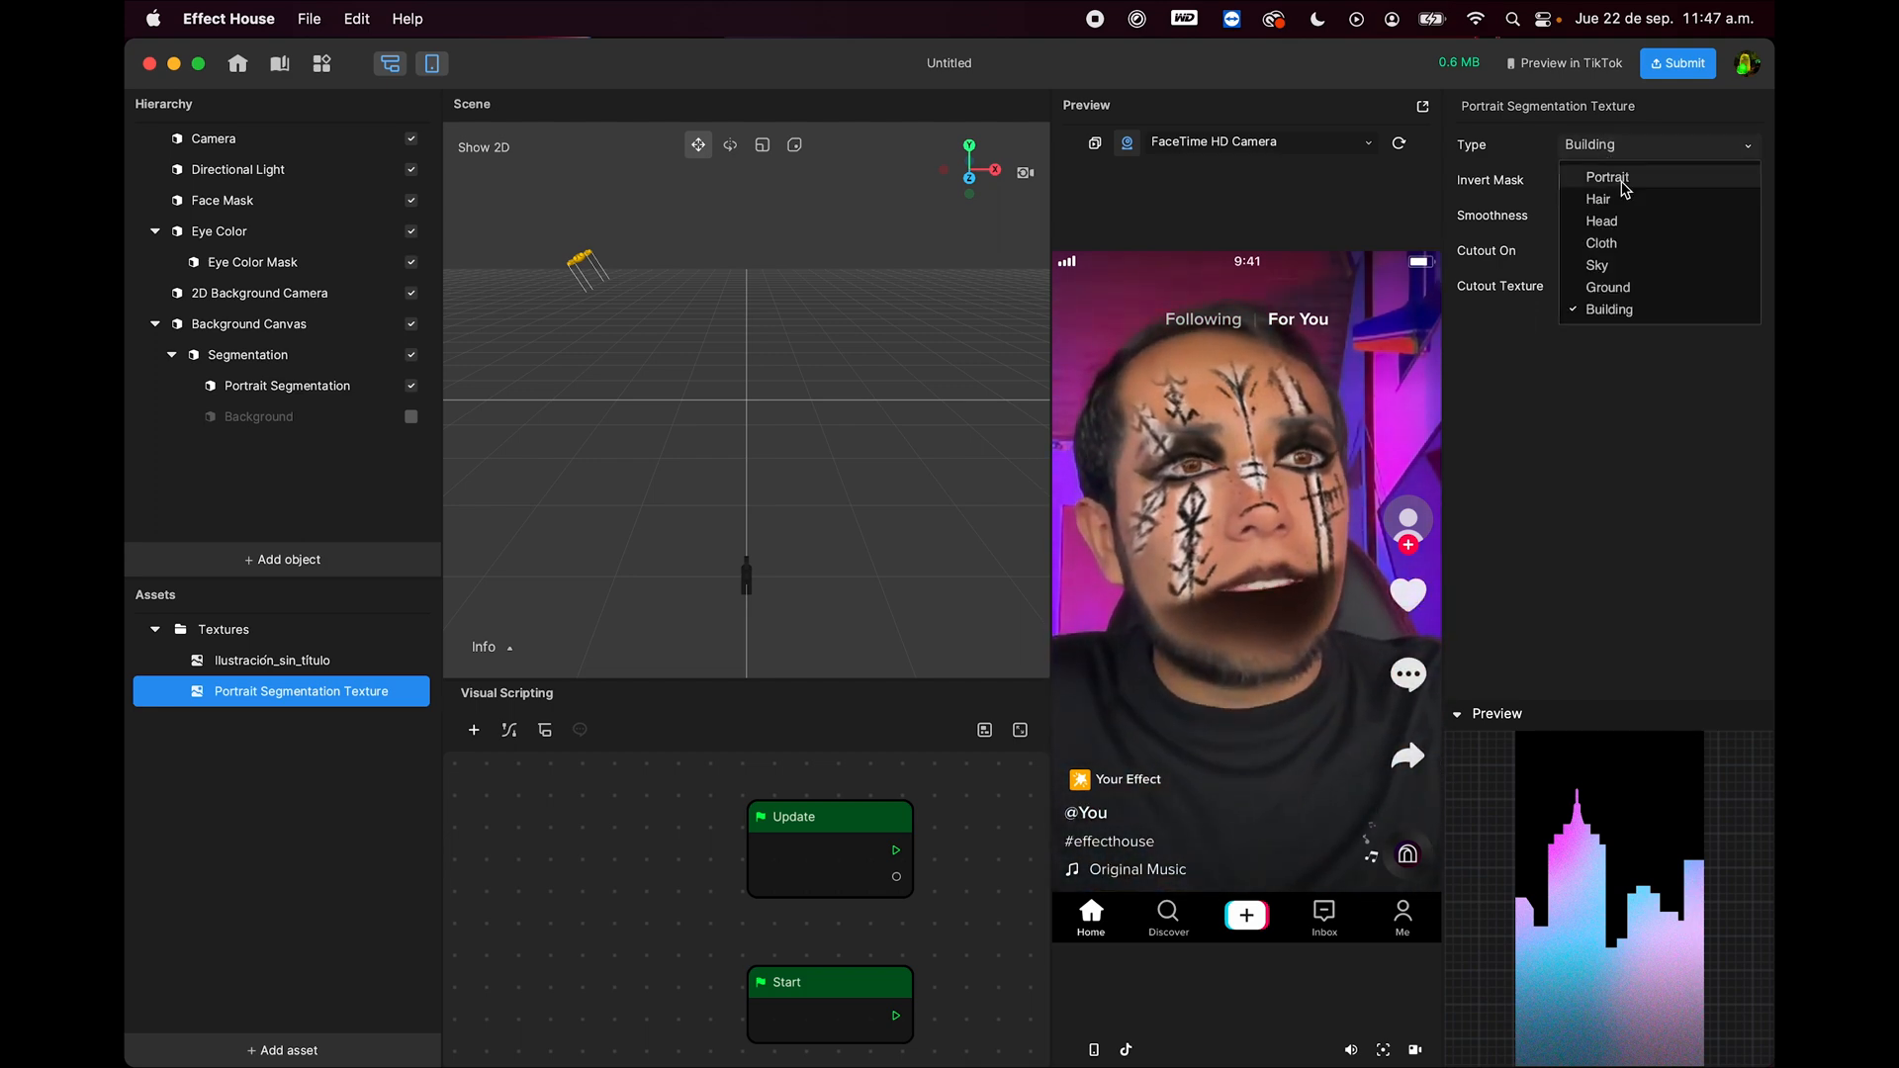
pyautogui.click(1627, 198)
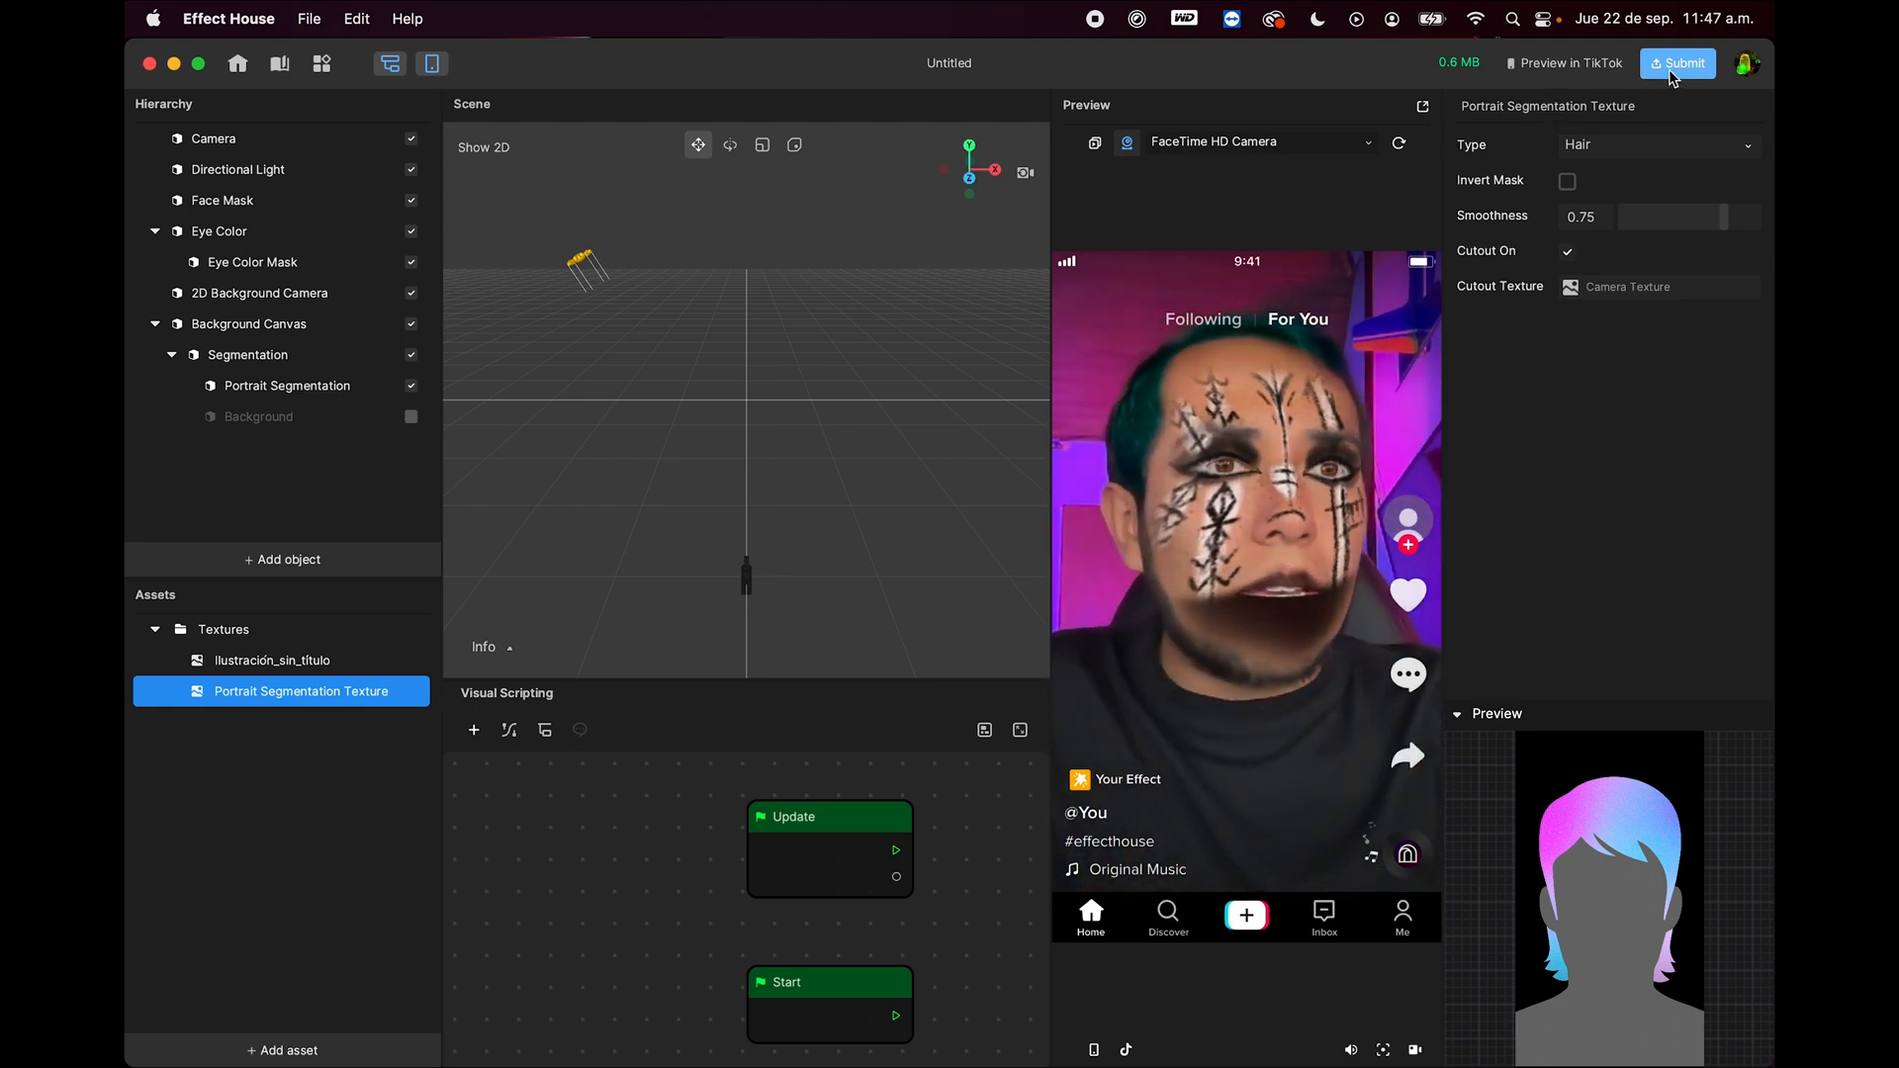
# Step: Show the Preview in TikTok QR code and open the TikTok mobile app's scanner to test the effect on the phone
pyautogui.click(1569, 65)
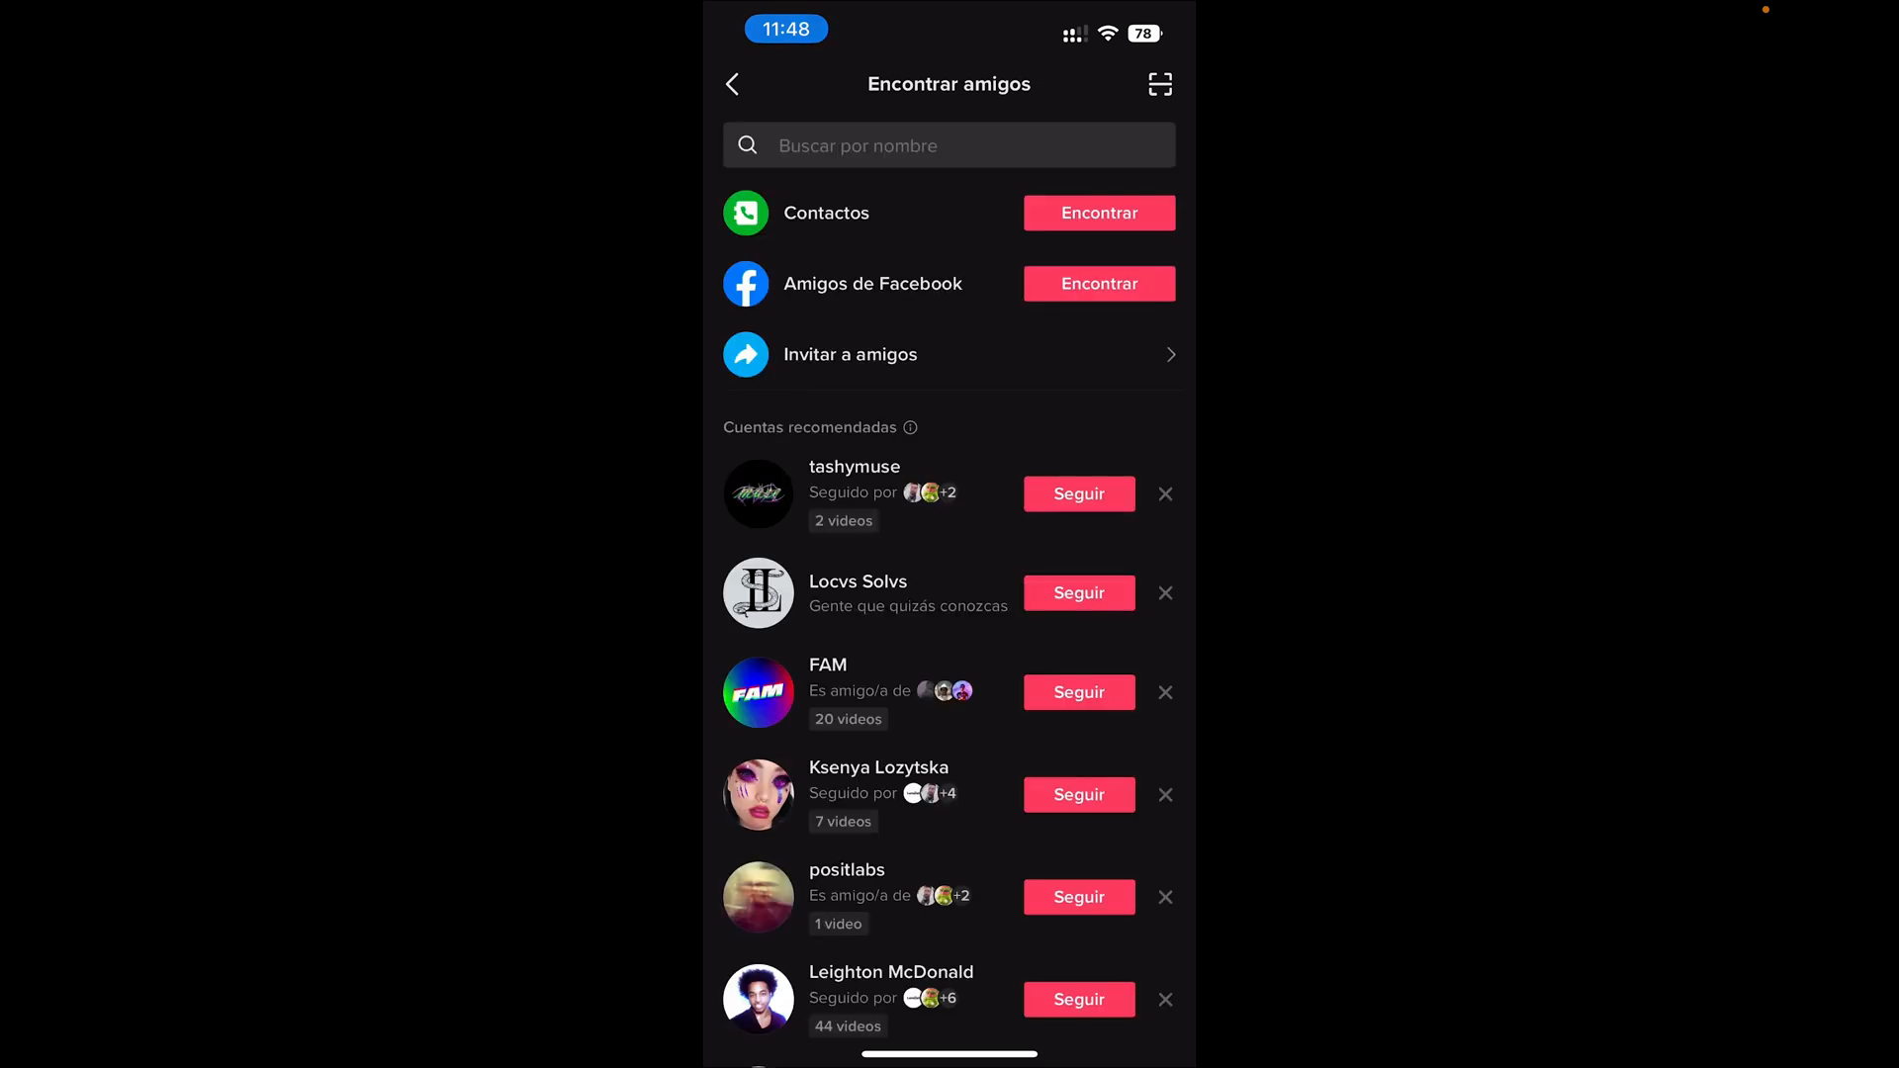
pyautogui.click(1160, 84)
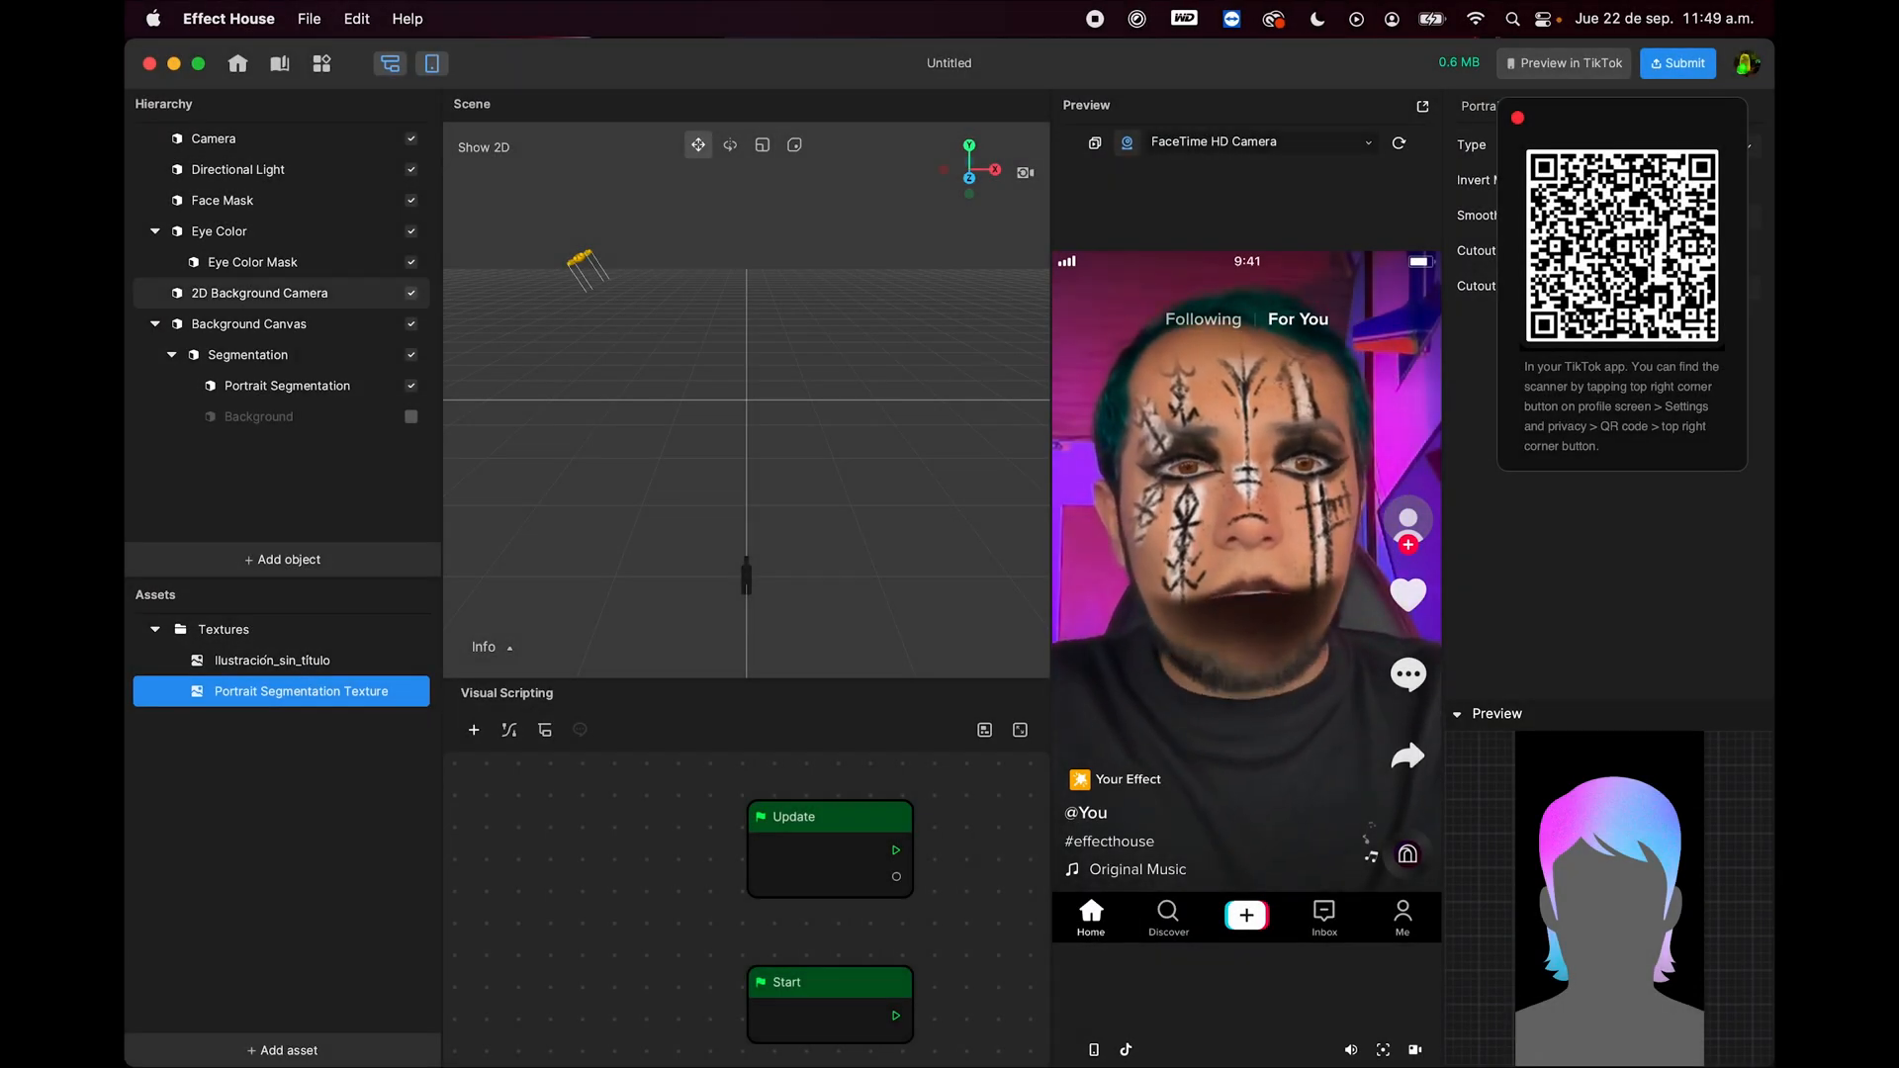
pyautogui.hotkey('ctrl', 'Up')
pyautogui.click(993, 516)
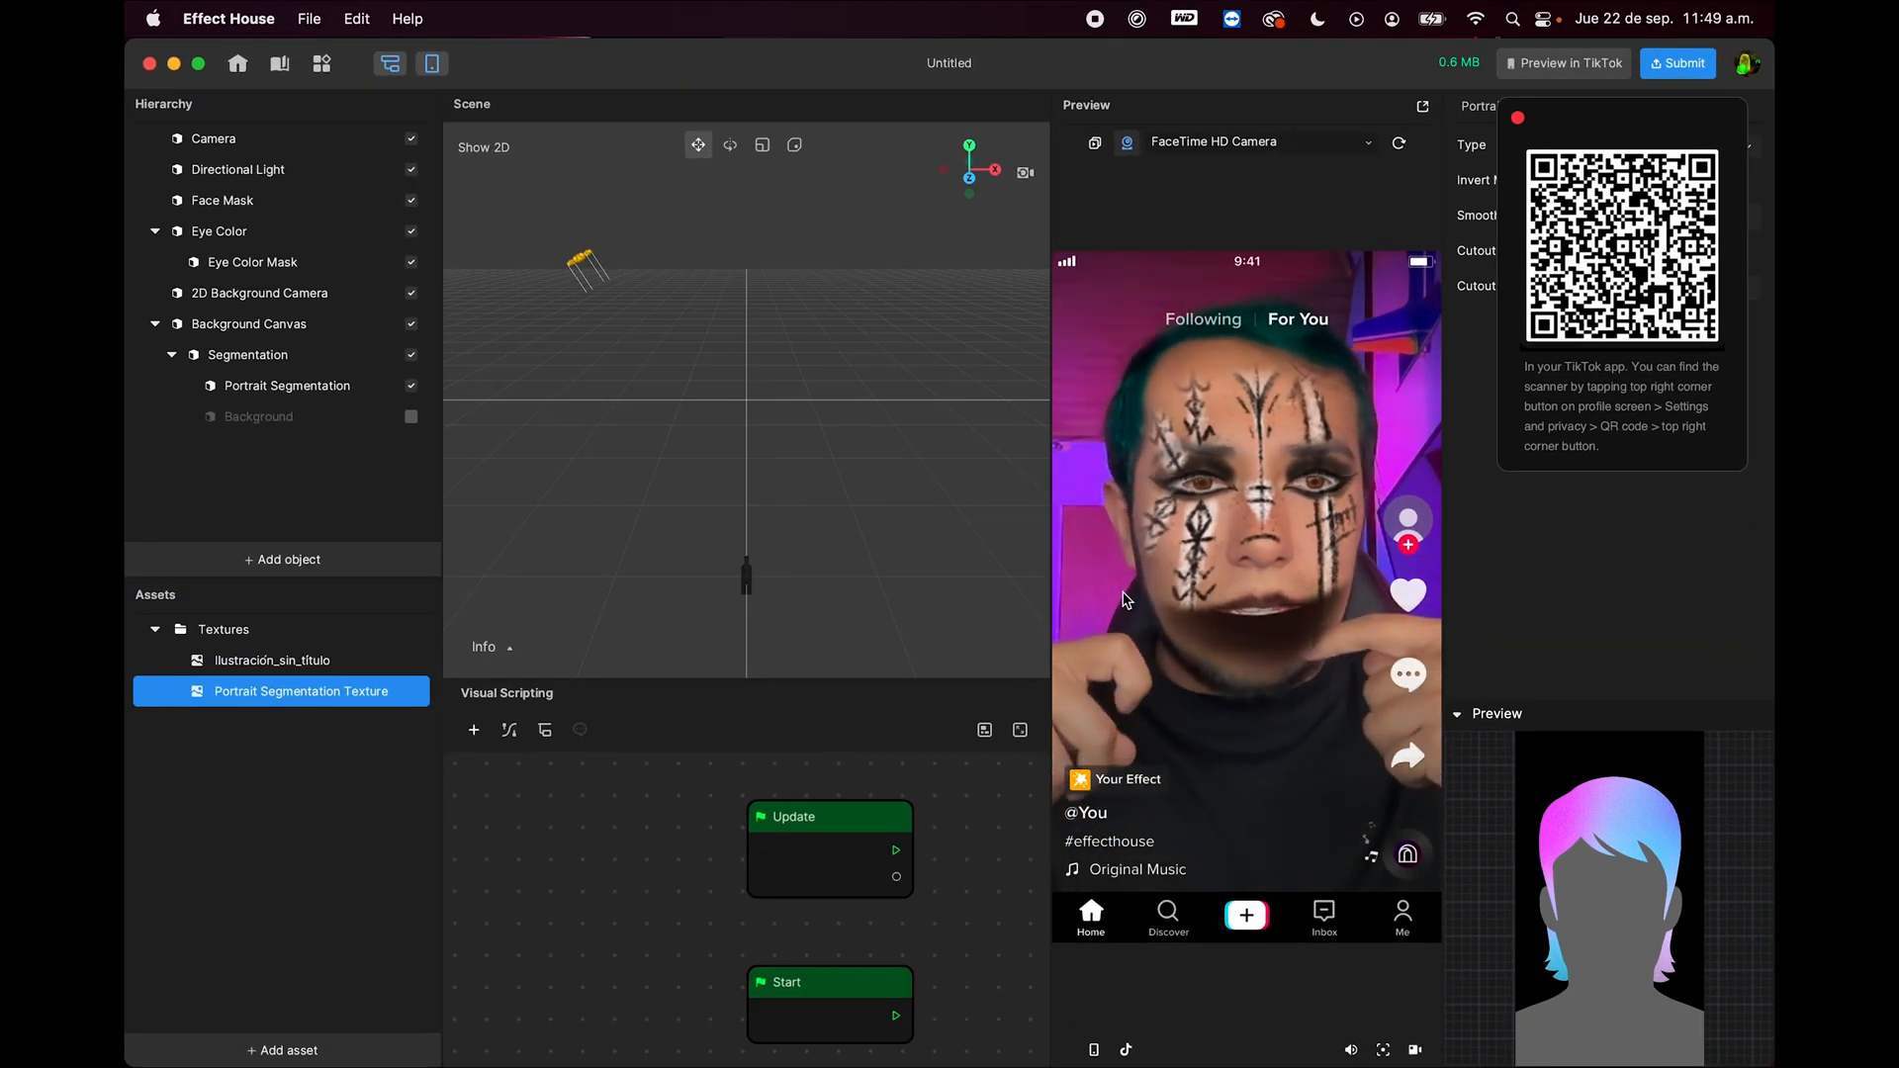
# Step: Start submitting the effect and load Ilustración_sin_título.png from the Downloads folder as its icon
pyautogui.click(1690, 79)
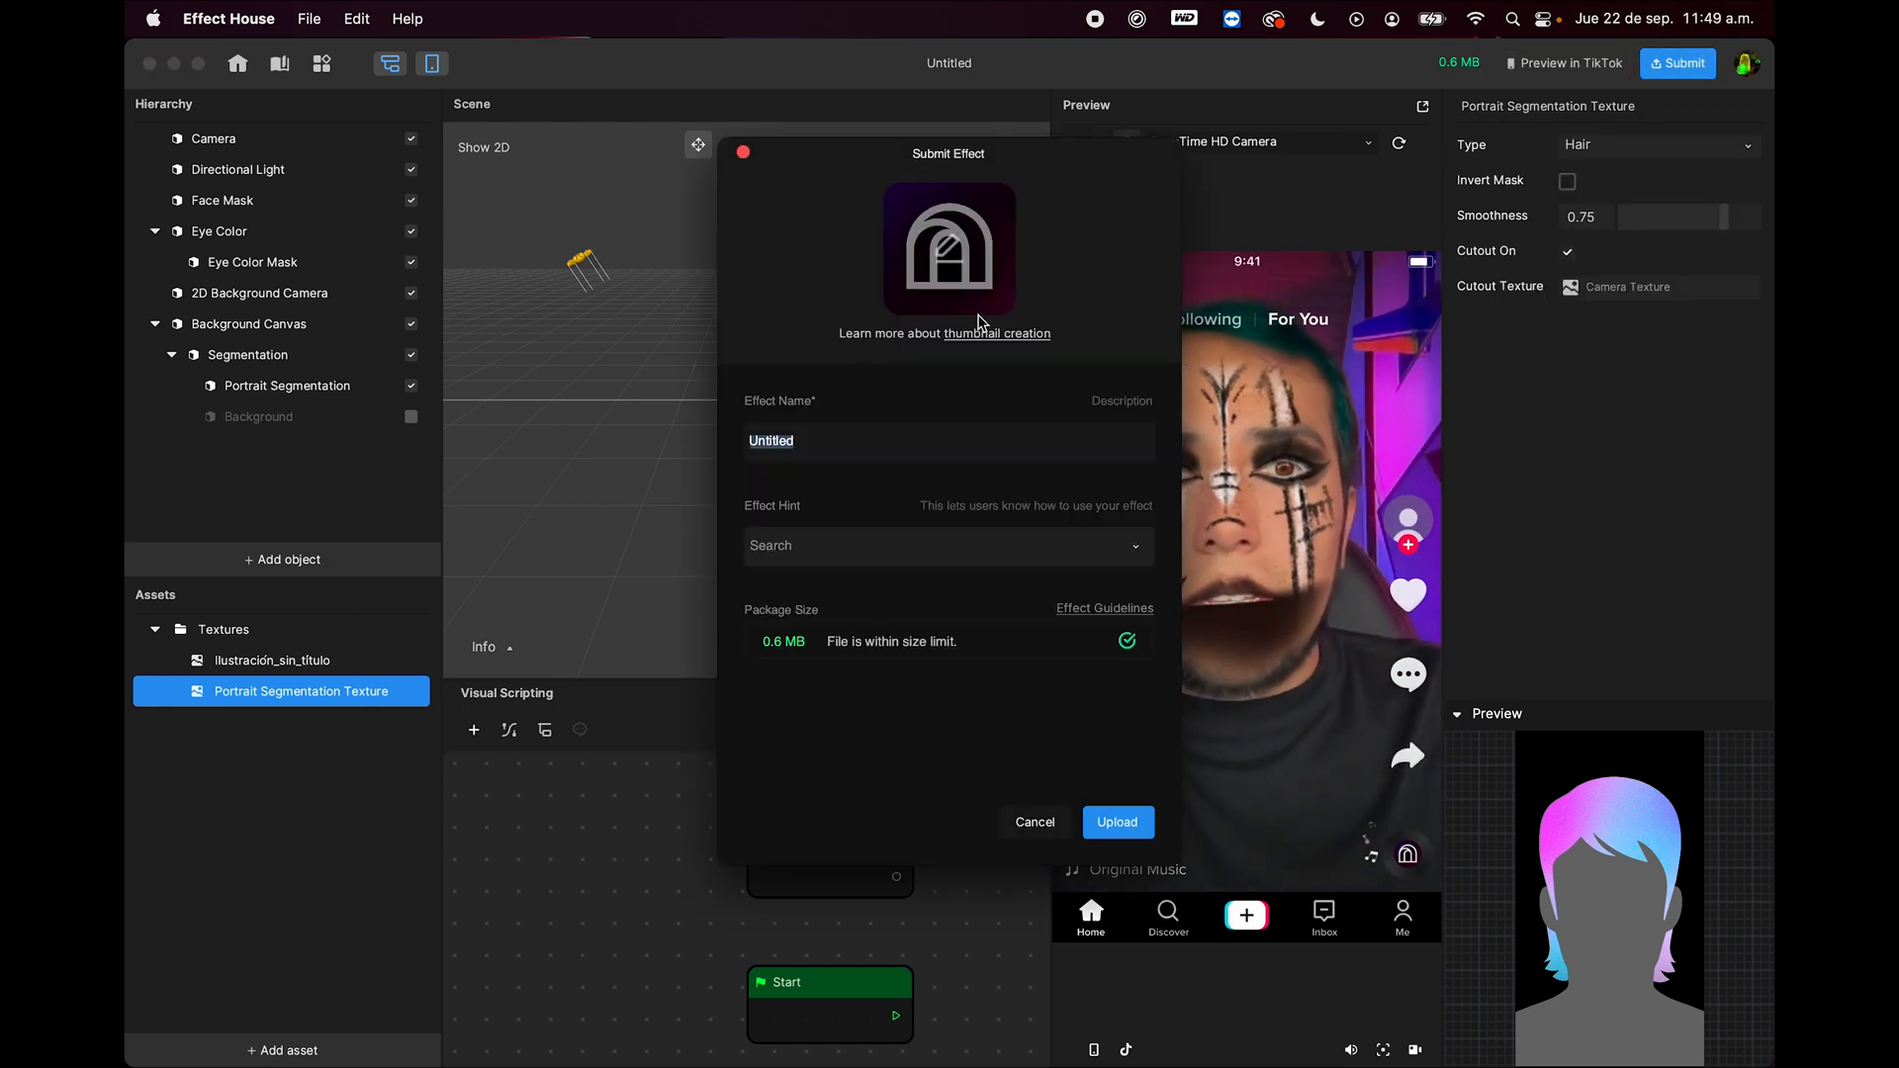
pyautogui.click(944, 268)
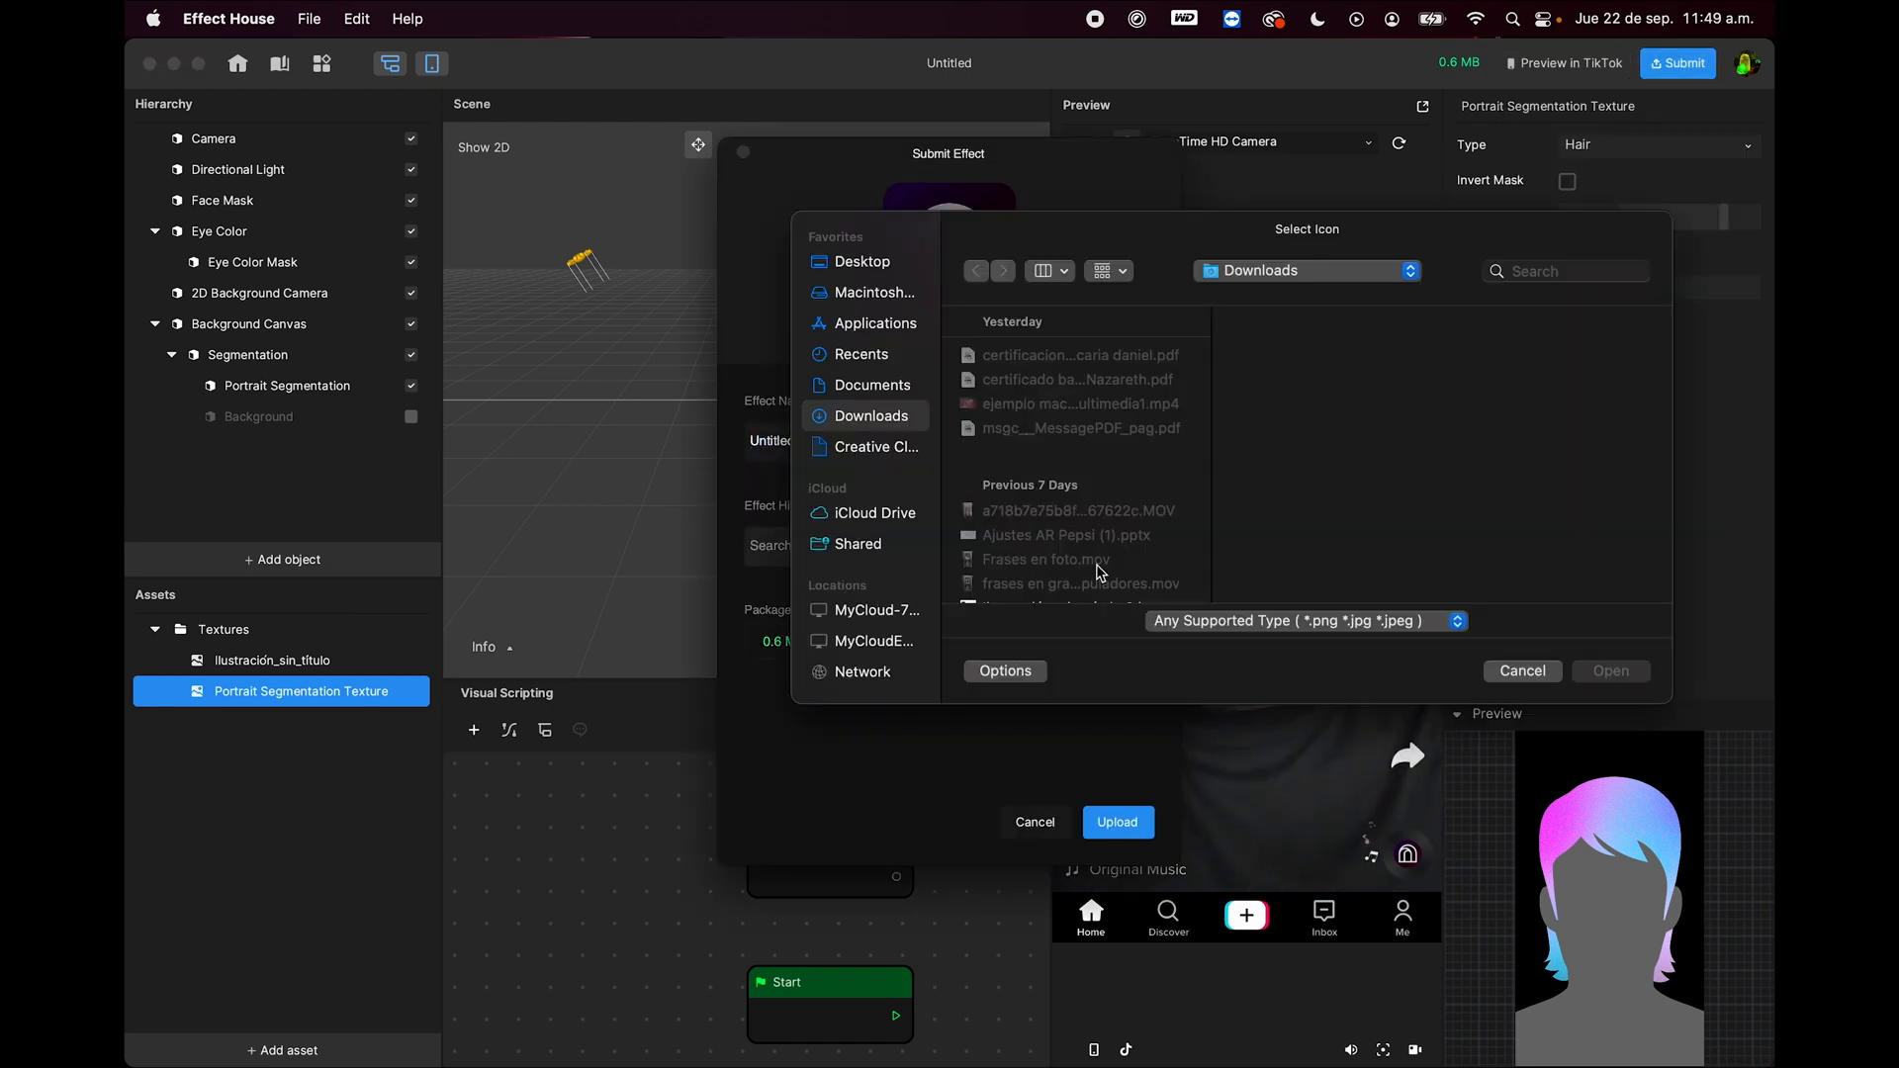
pyautogui.scroll(-4, 1099, 554)
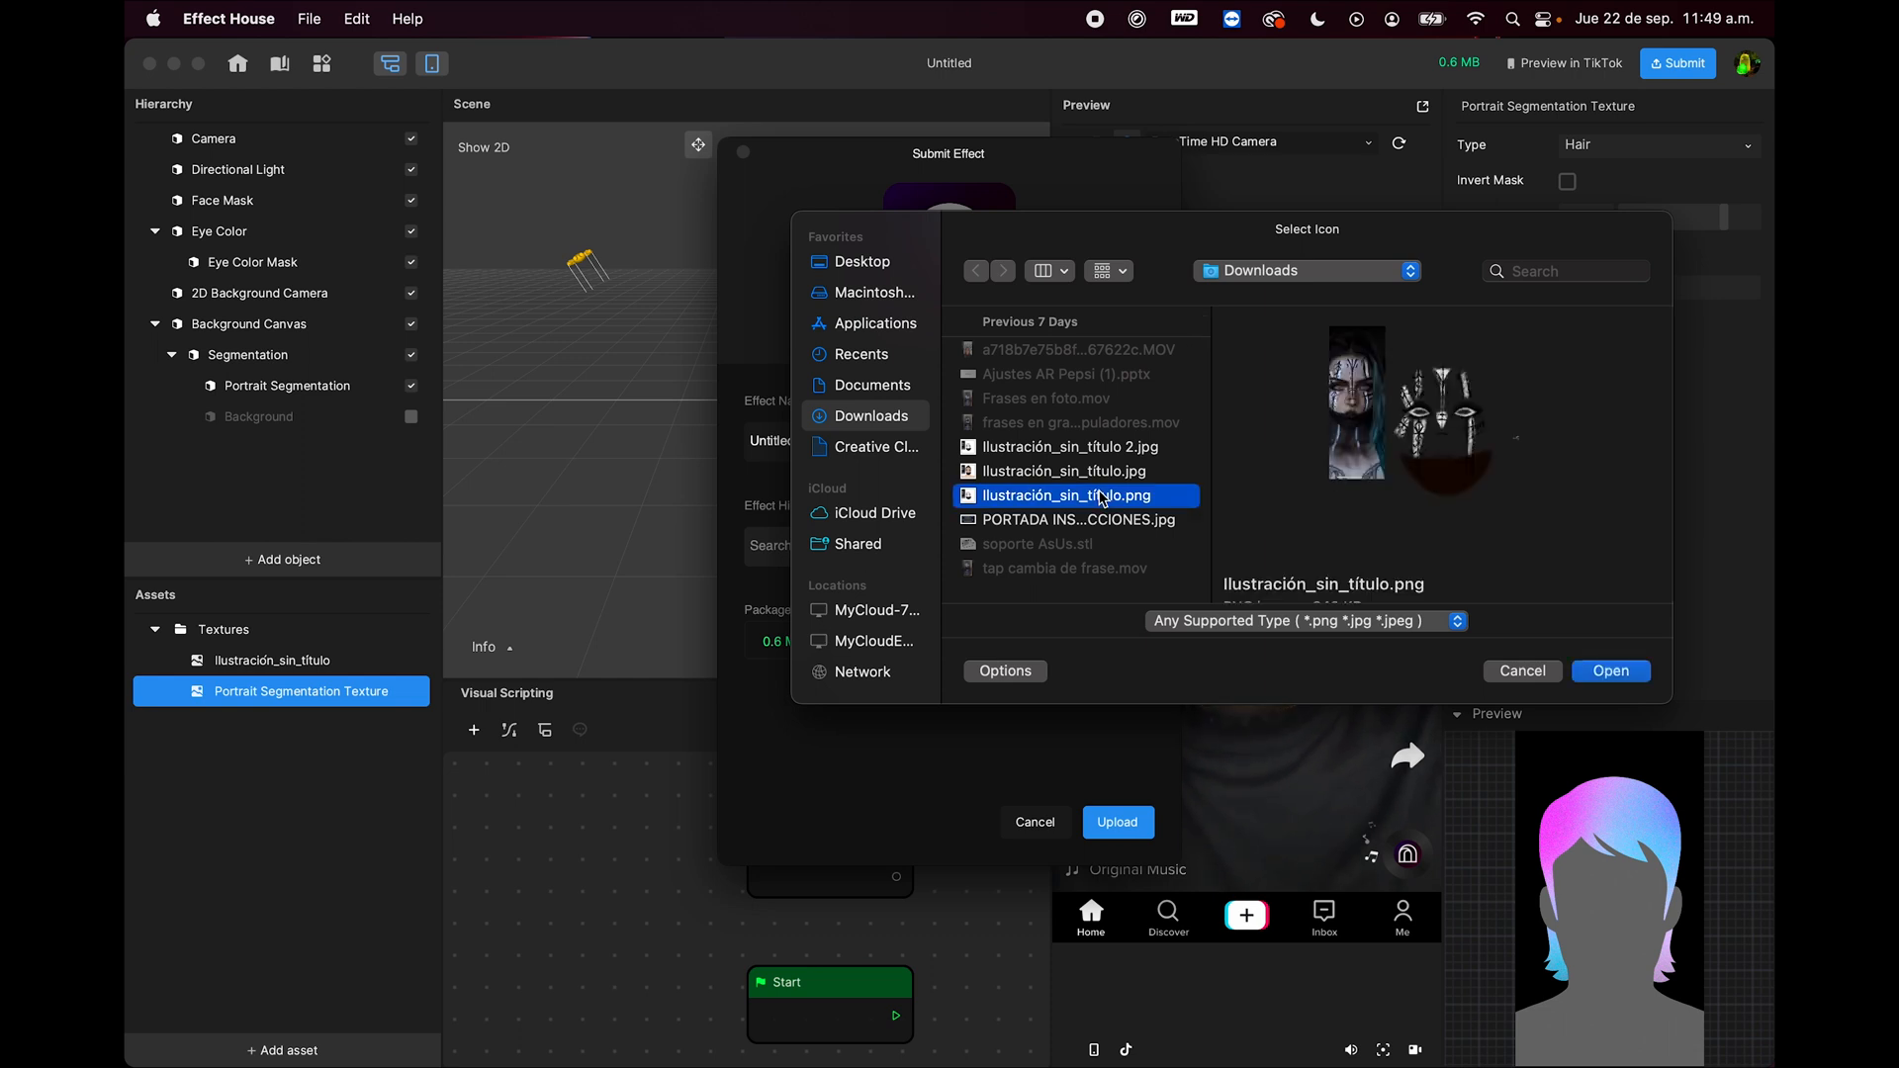
pyautogui.doubleClick(1101, 497)
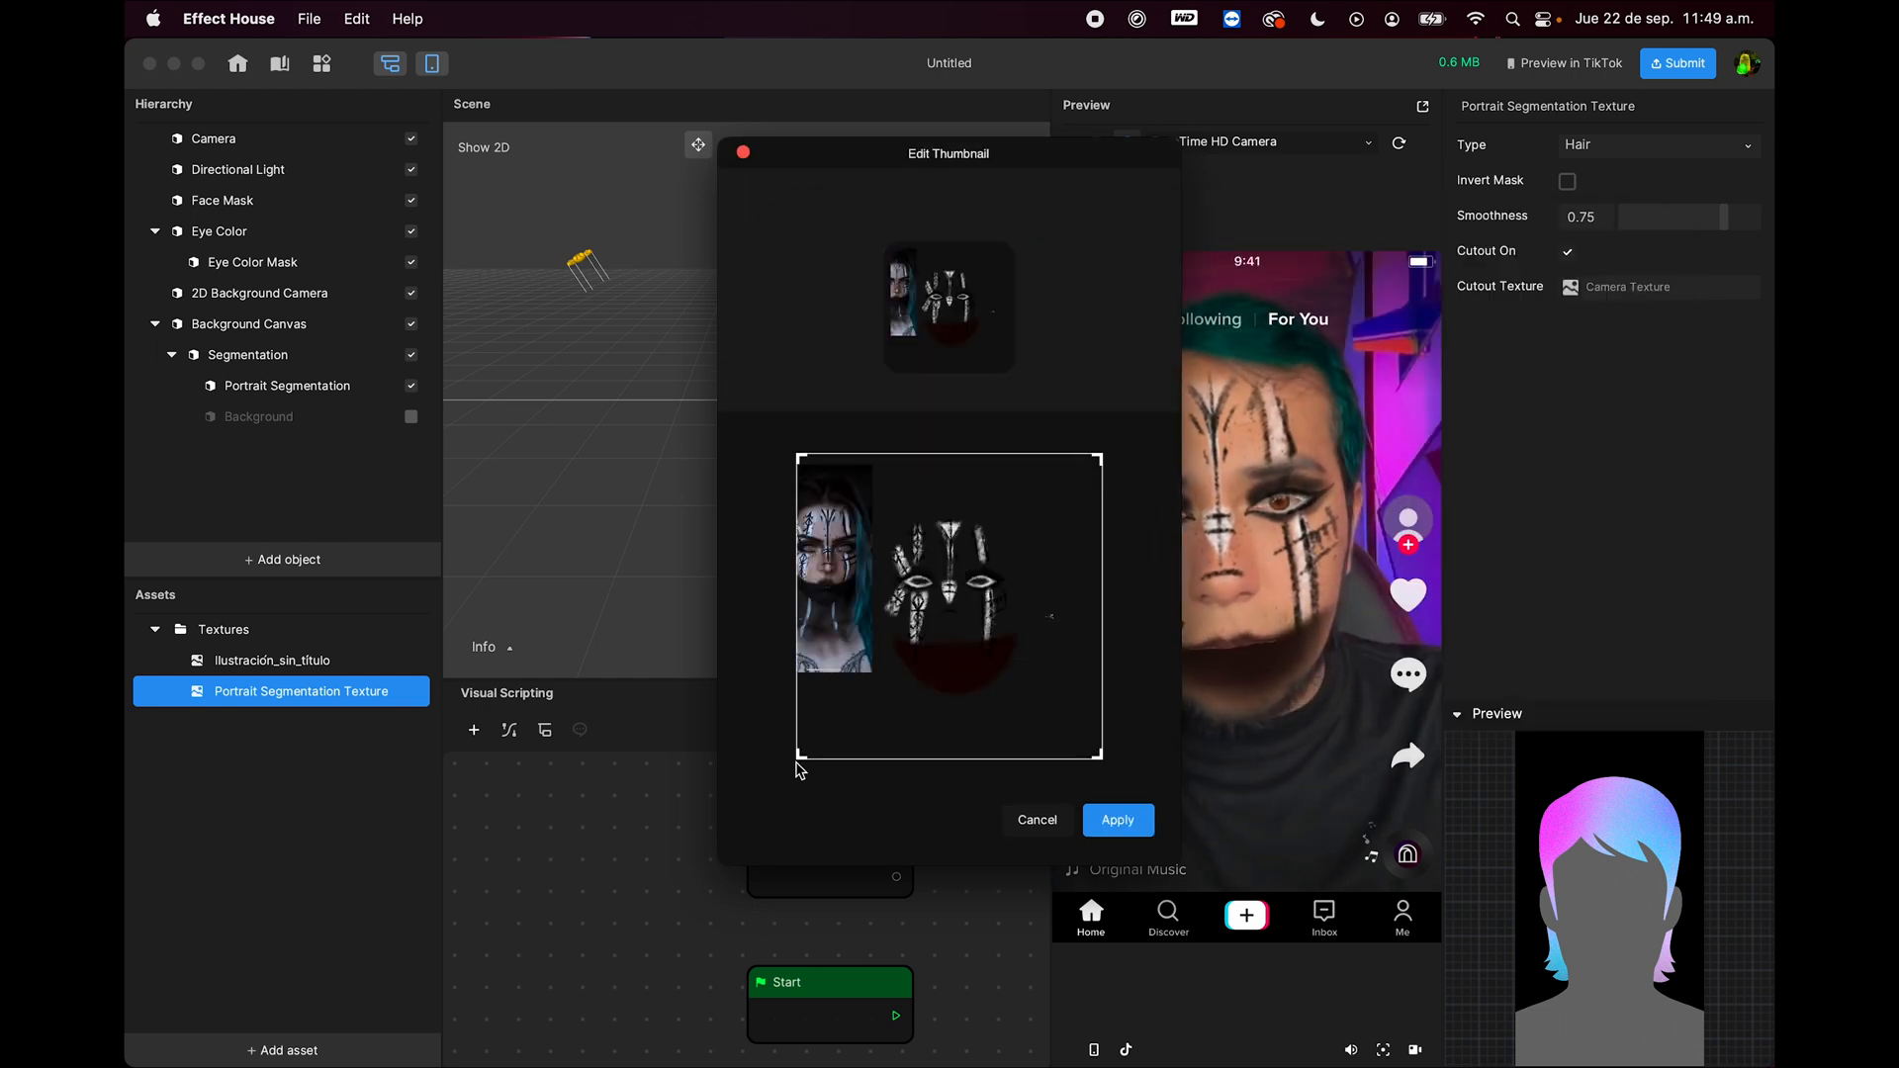
# Step: Crop the thumbnail tightly around the painted face mask, apply it, and name the effect Viking
pyautogui.moveTo(826, 714); pyautogui.dragTo(912, 633)
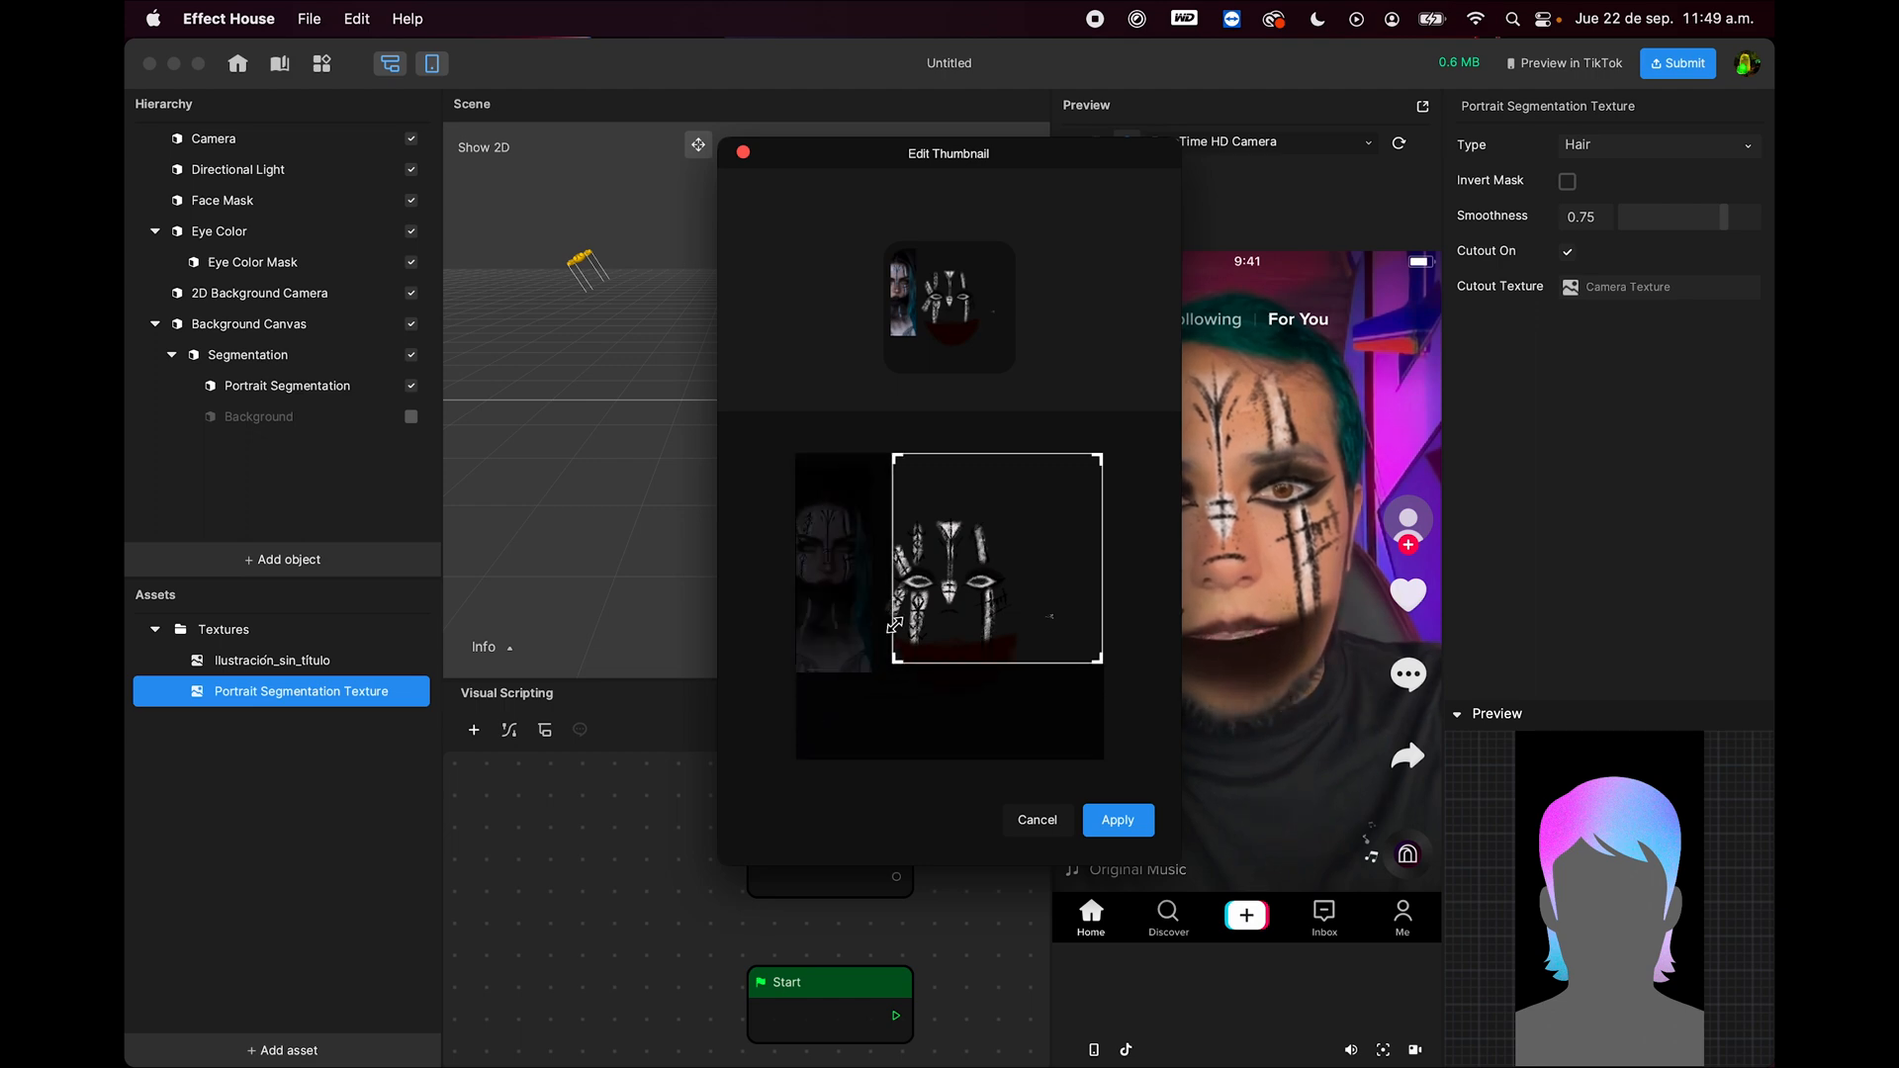
pyautogui.moveTo(1005, 562); pyautogui.dragTo(958, 618)
pyautogui.moveTo(1045, 720); pyautogui.dragTo(984, 623)
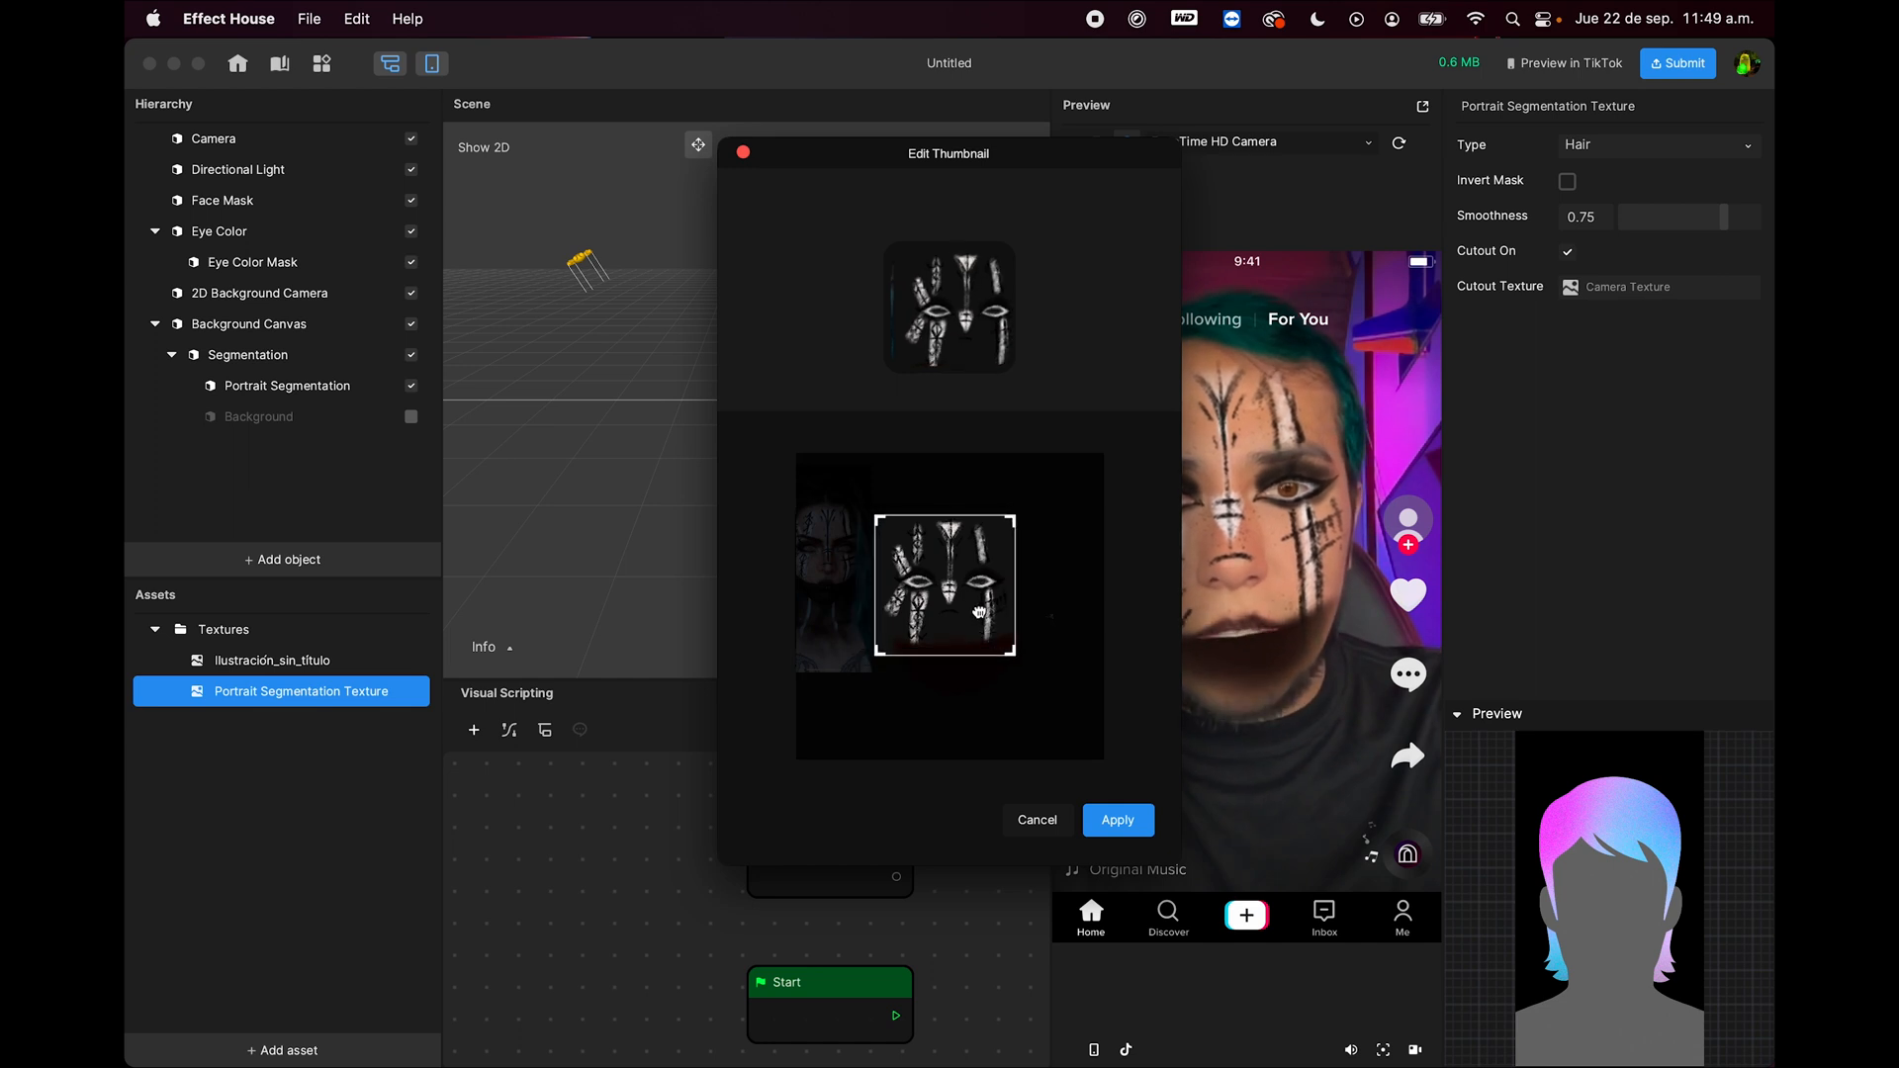
pyautogui.click(1119, 821)
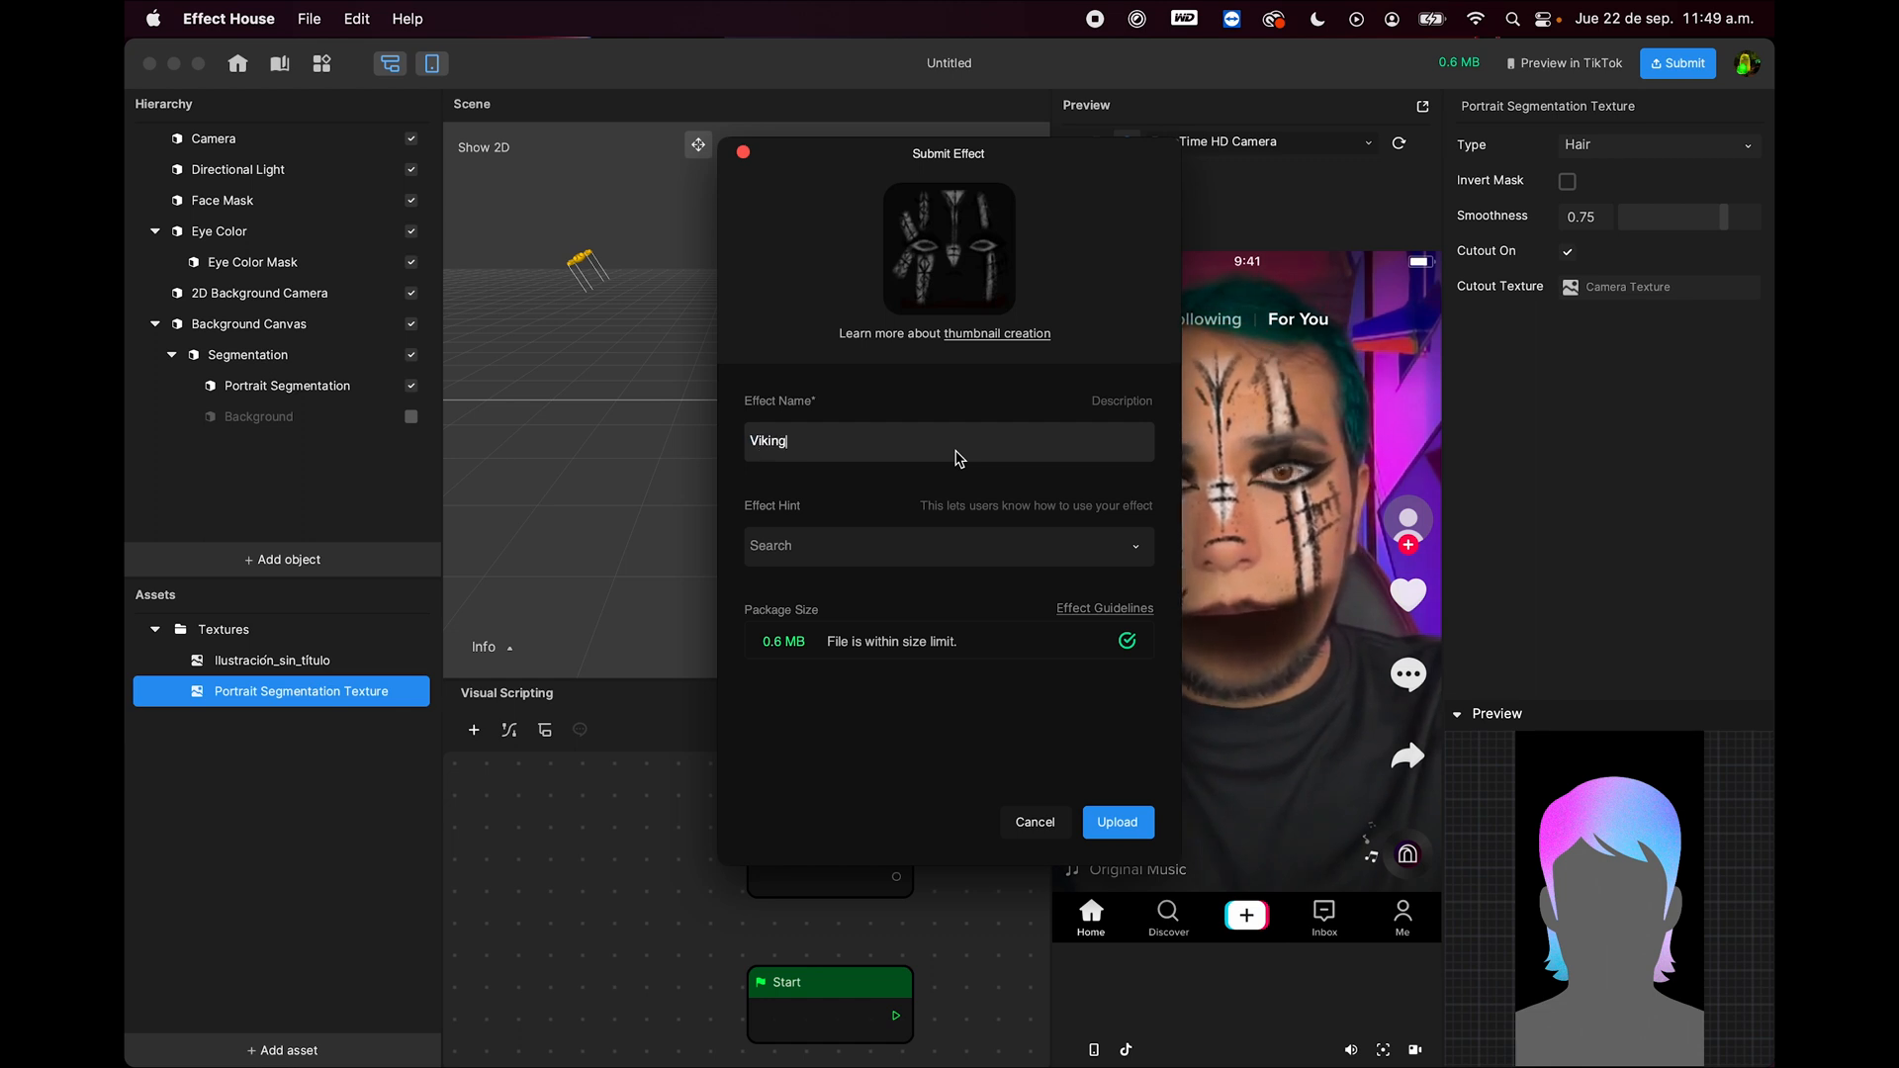
# Step: Choose an effect hint for the Viking effect and upload it to the Effect House portal
pyautogui.click(873, 546)
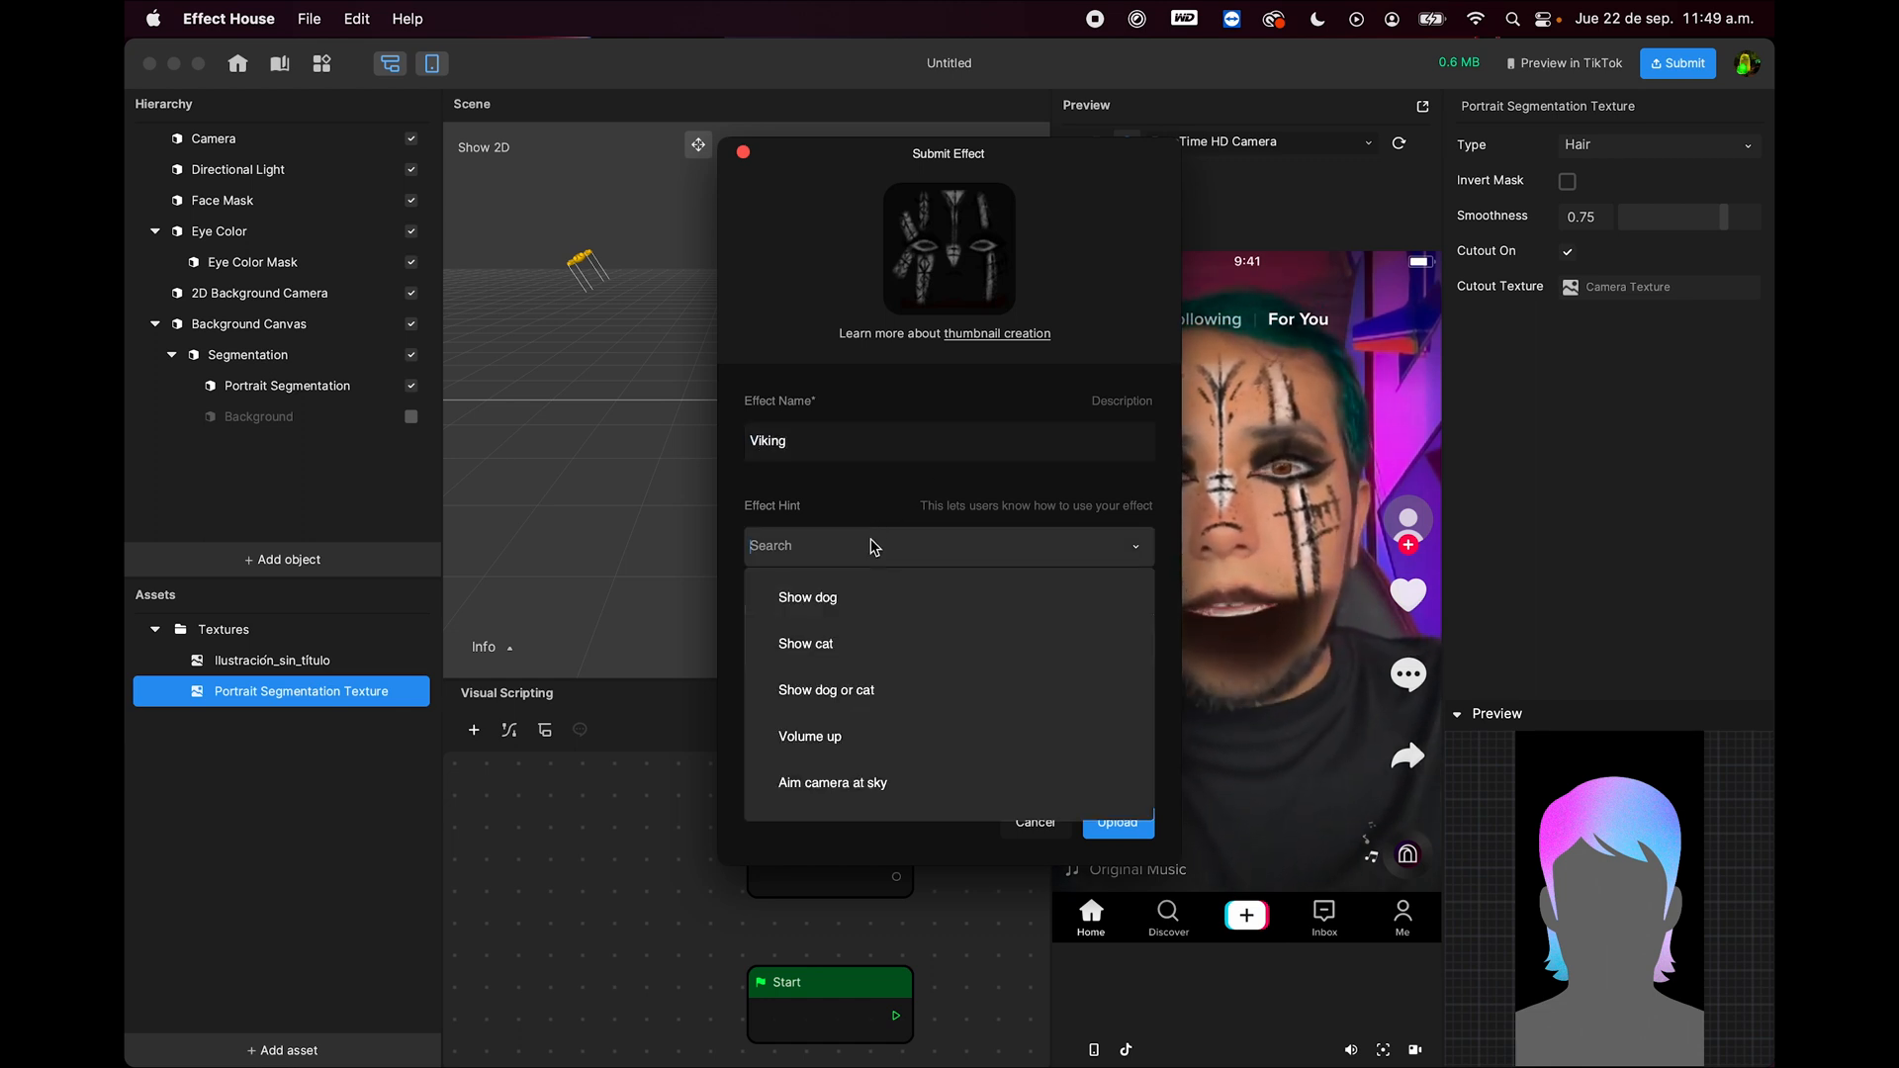
pyautogui.scroll(-10, 876, 670)
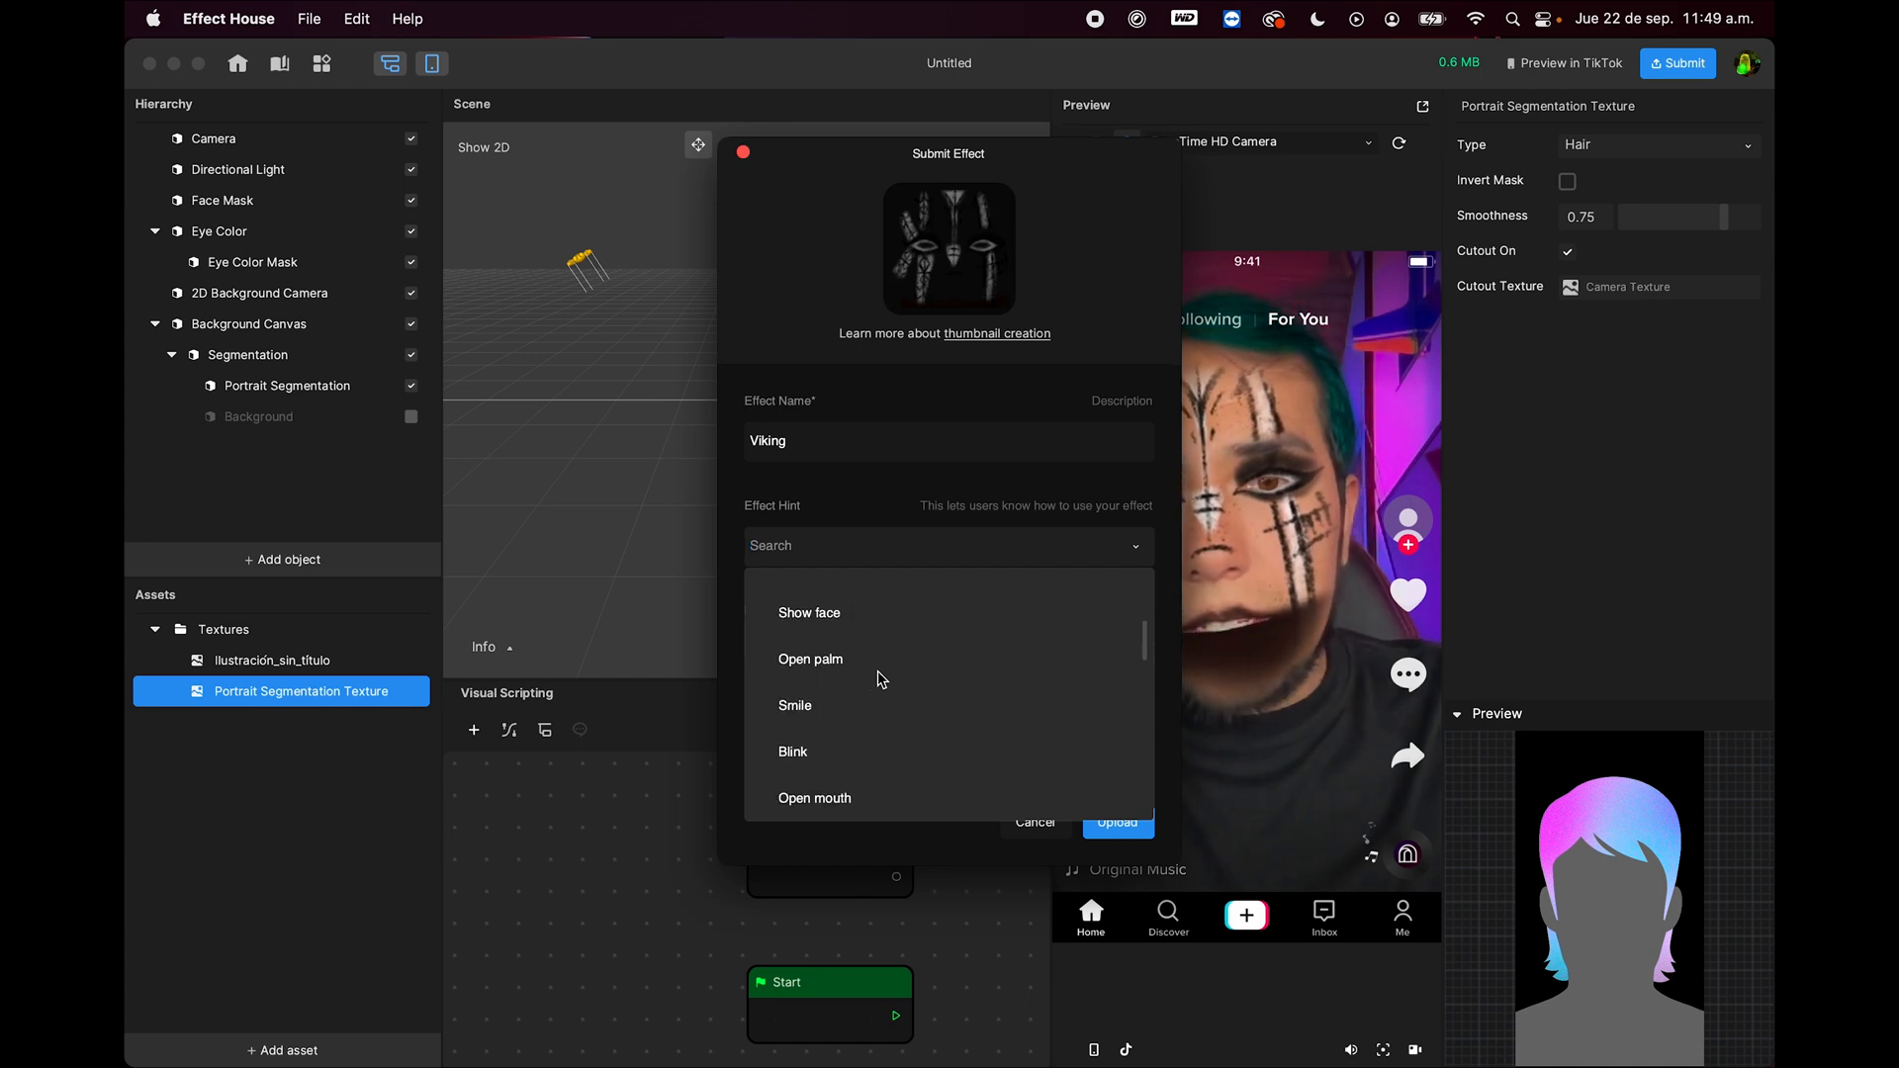
pyautogui.scroll(-5, 878, 677)
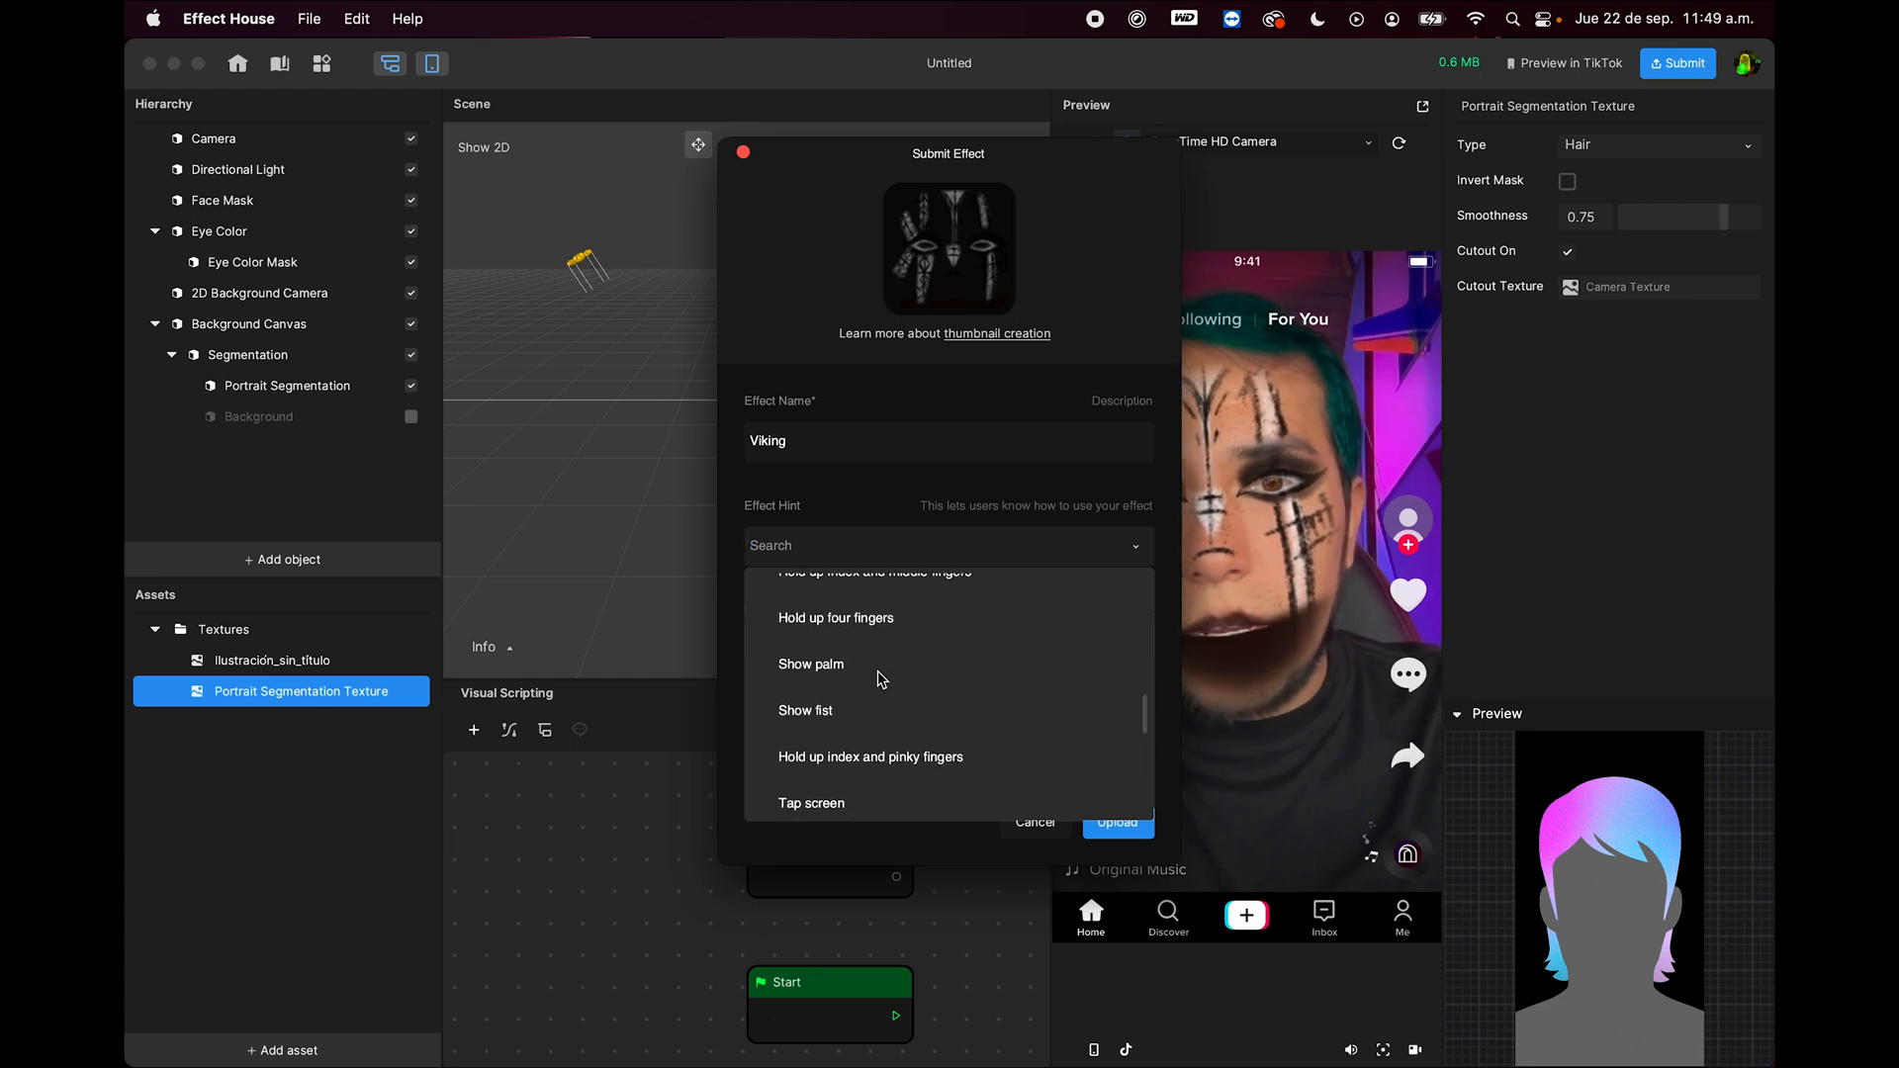
pyautogui.scroll(6, 876, 671)
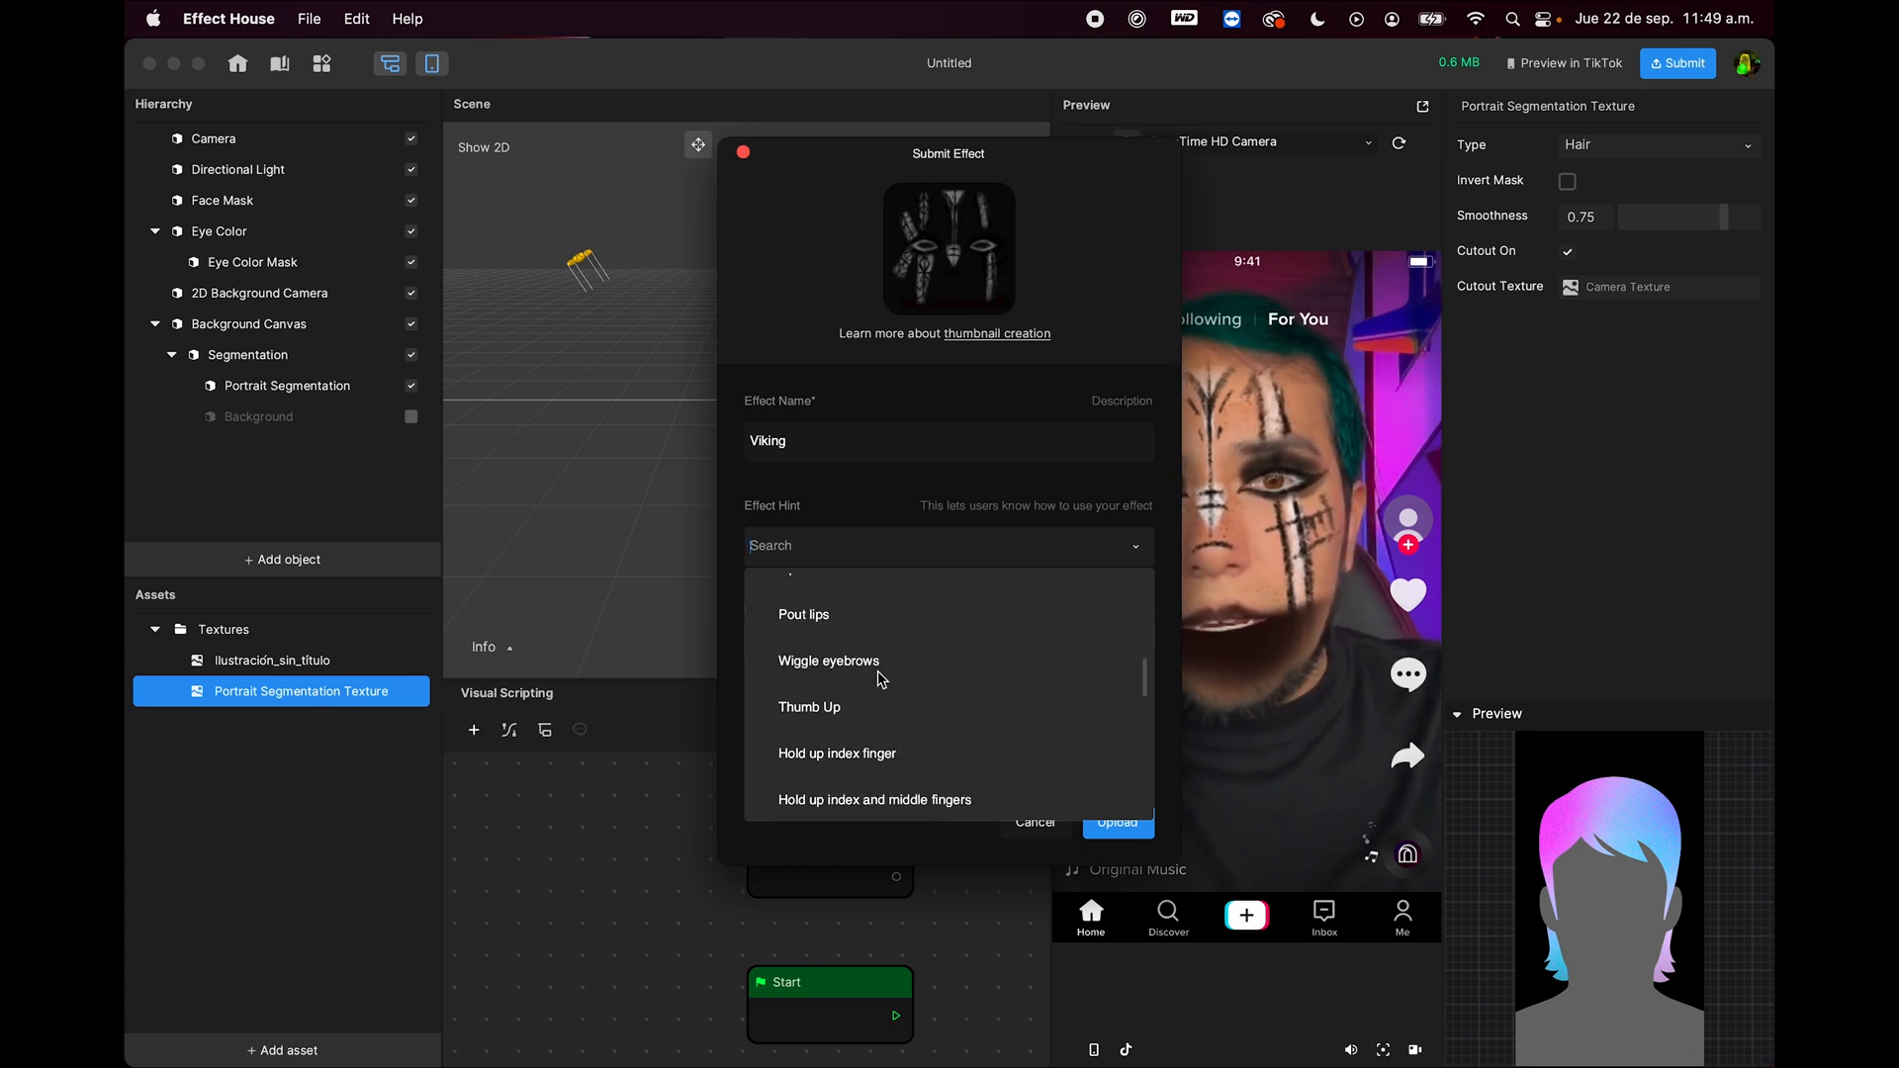
pyautogui.scroll(3, 876, 671)
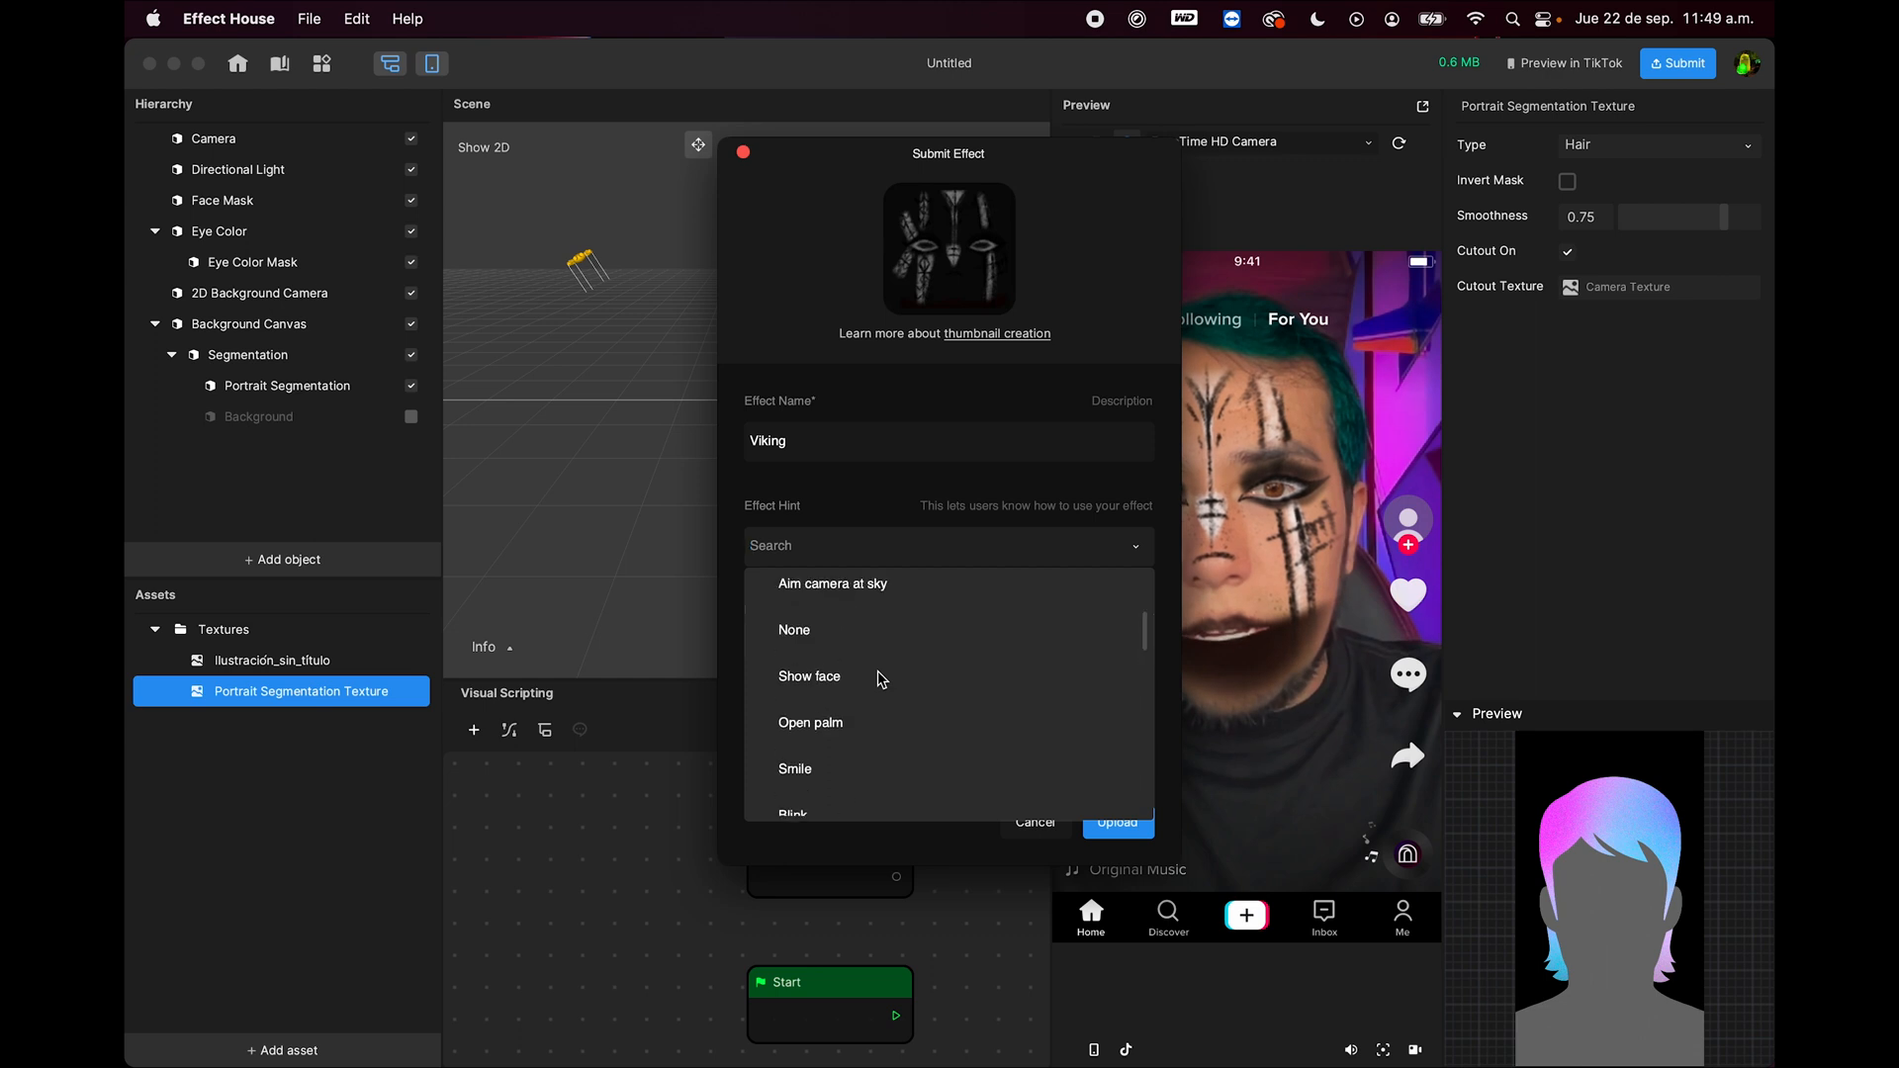
pyautogui.click(831, 738)
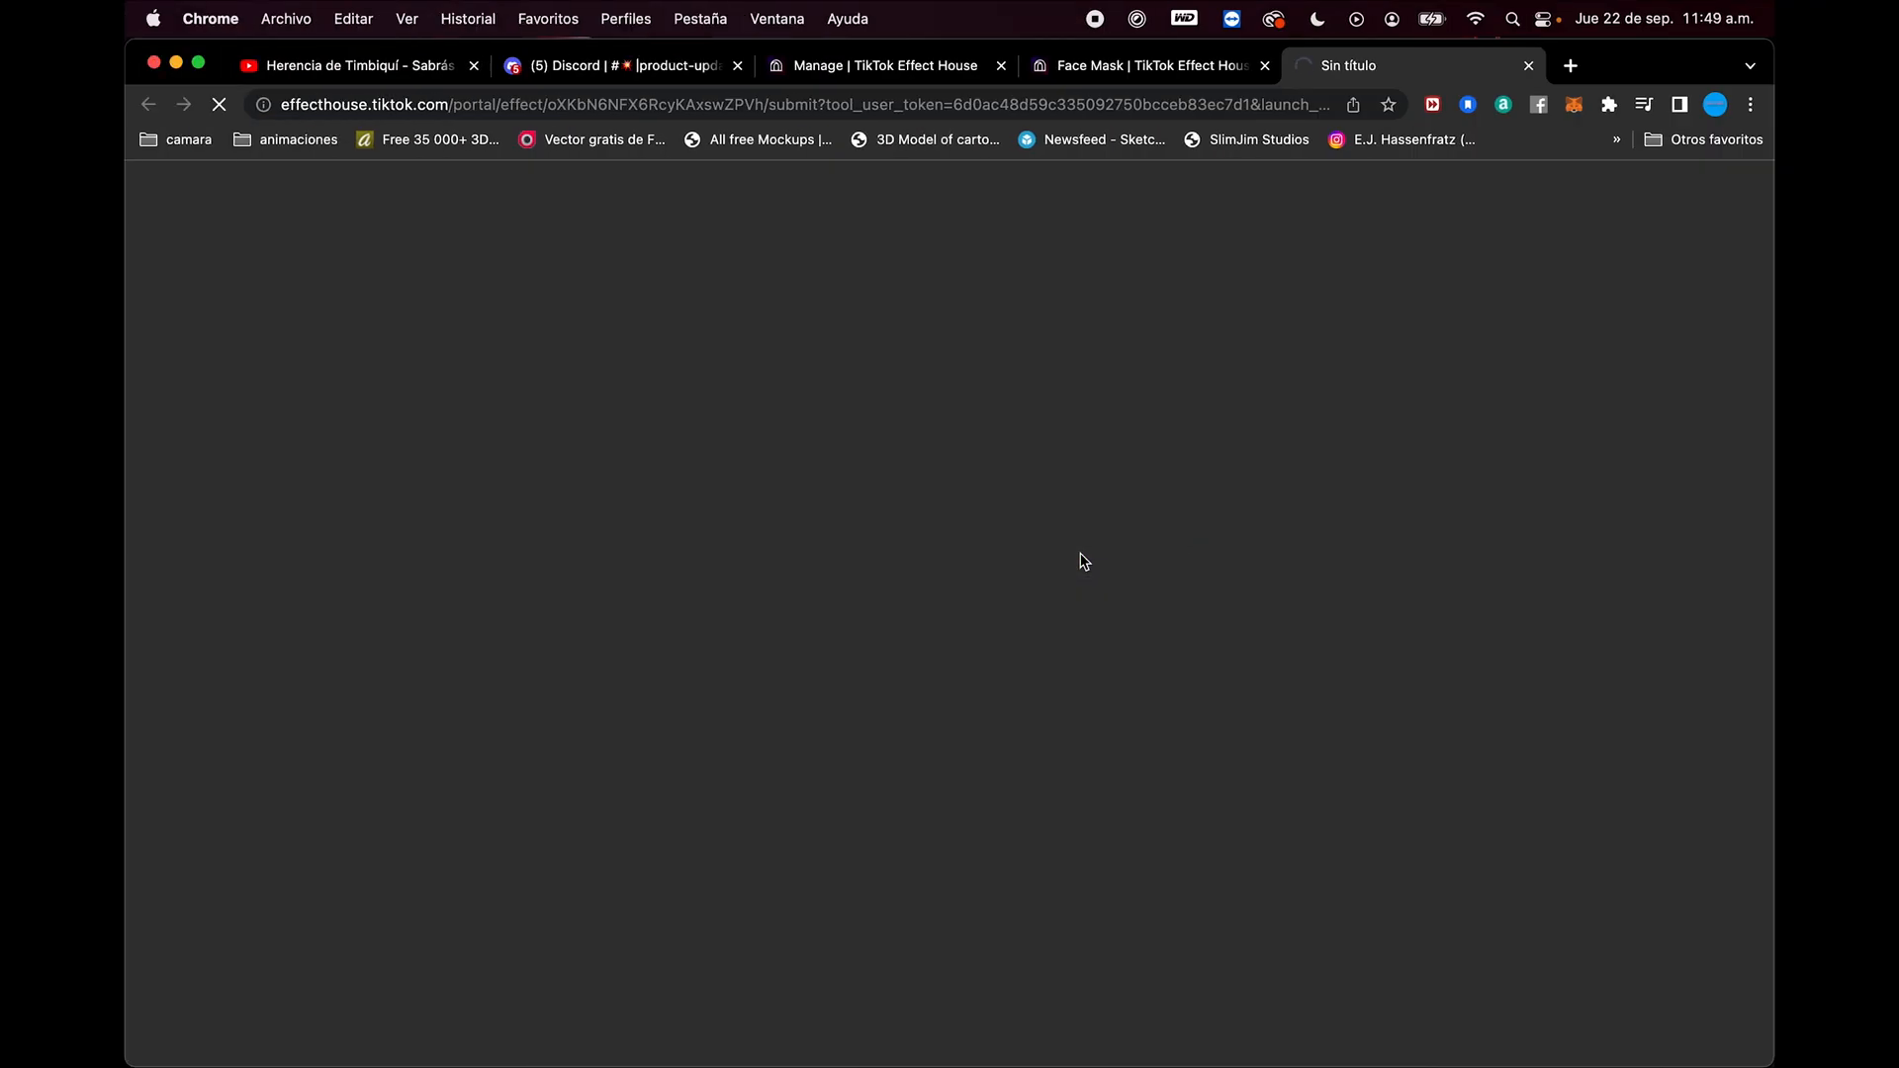
# Step: Set the Viking effect's category to Belleza on the effect details form
pyautogui.scroll(-1, 1065, 561)
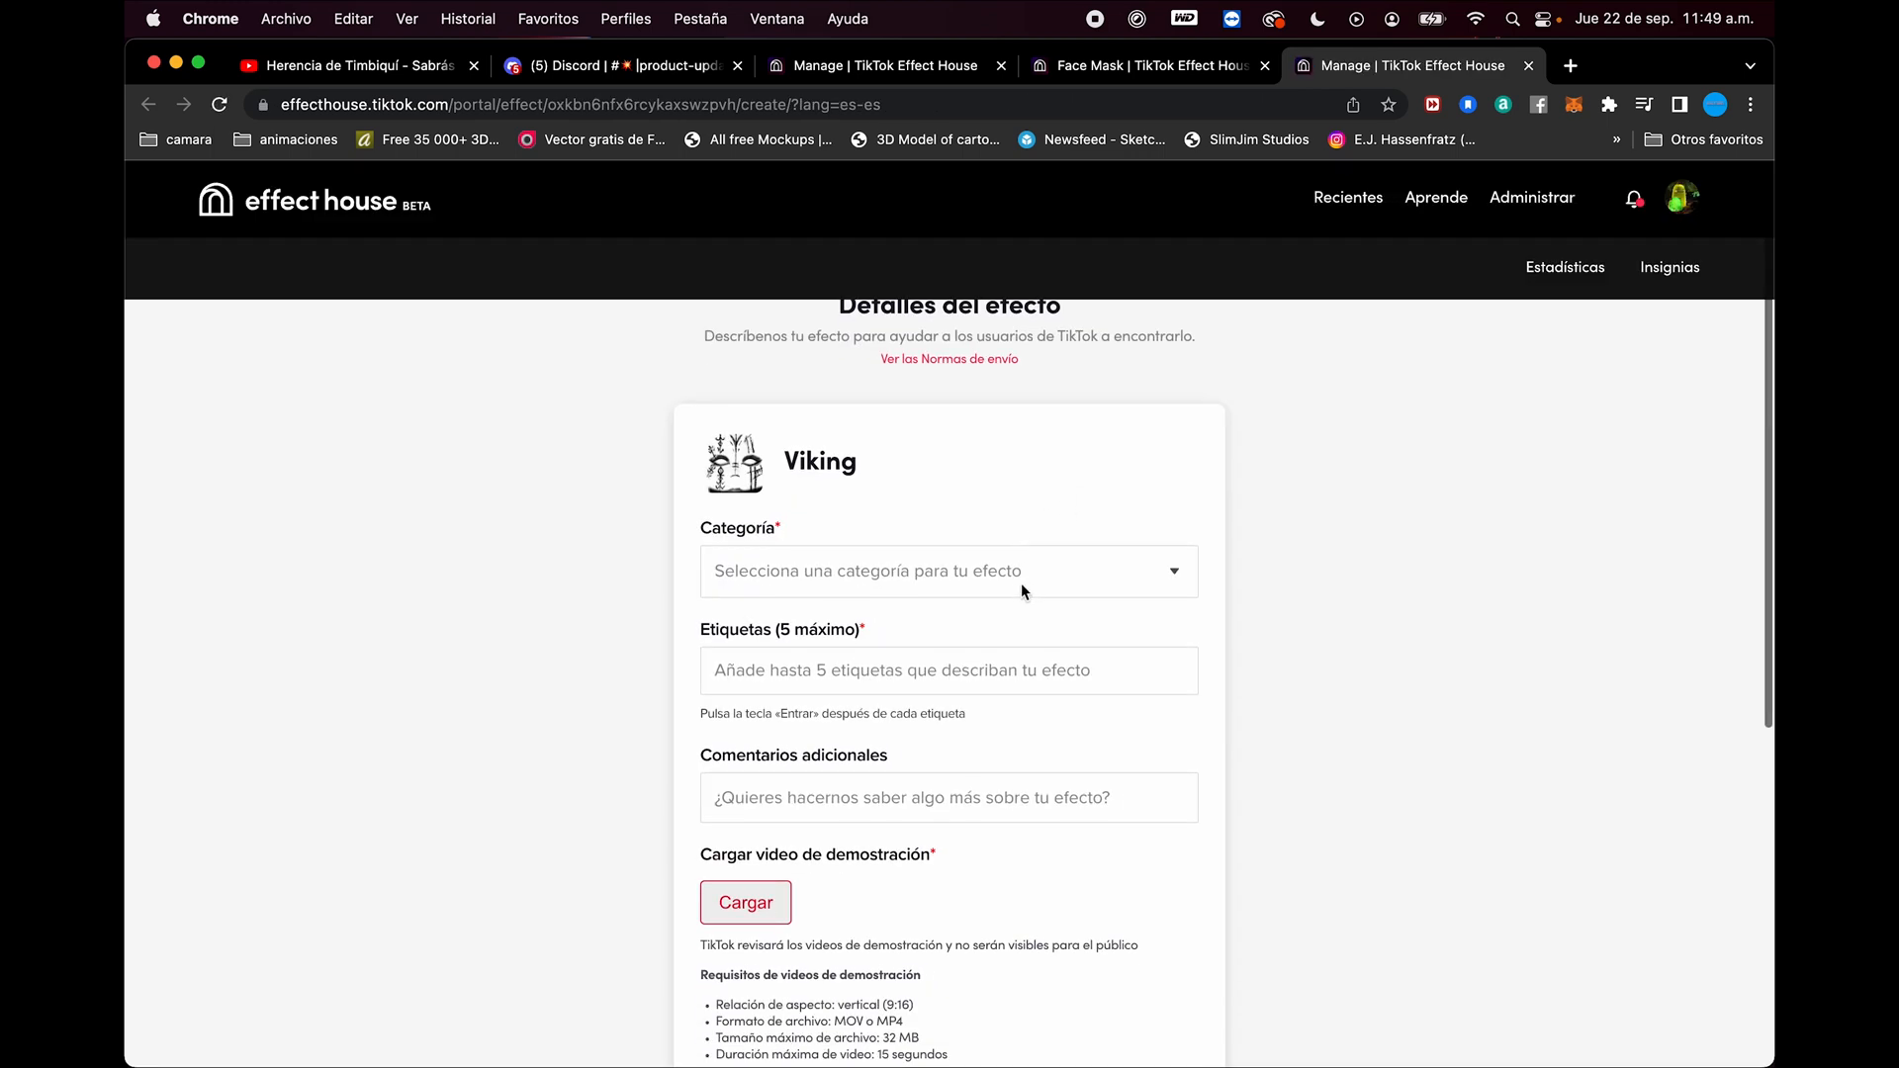
pyautogui.click(977, 570)
pyautogui.scroll(-6, 883, 642)
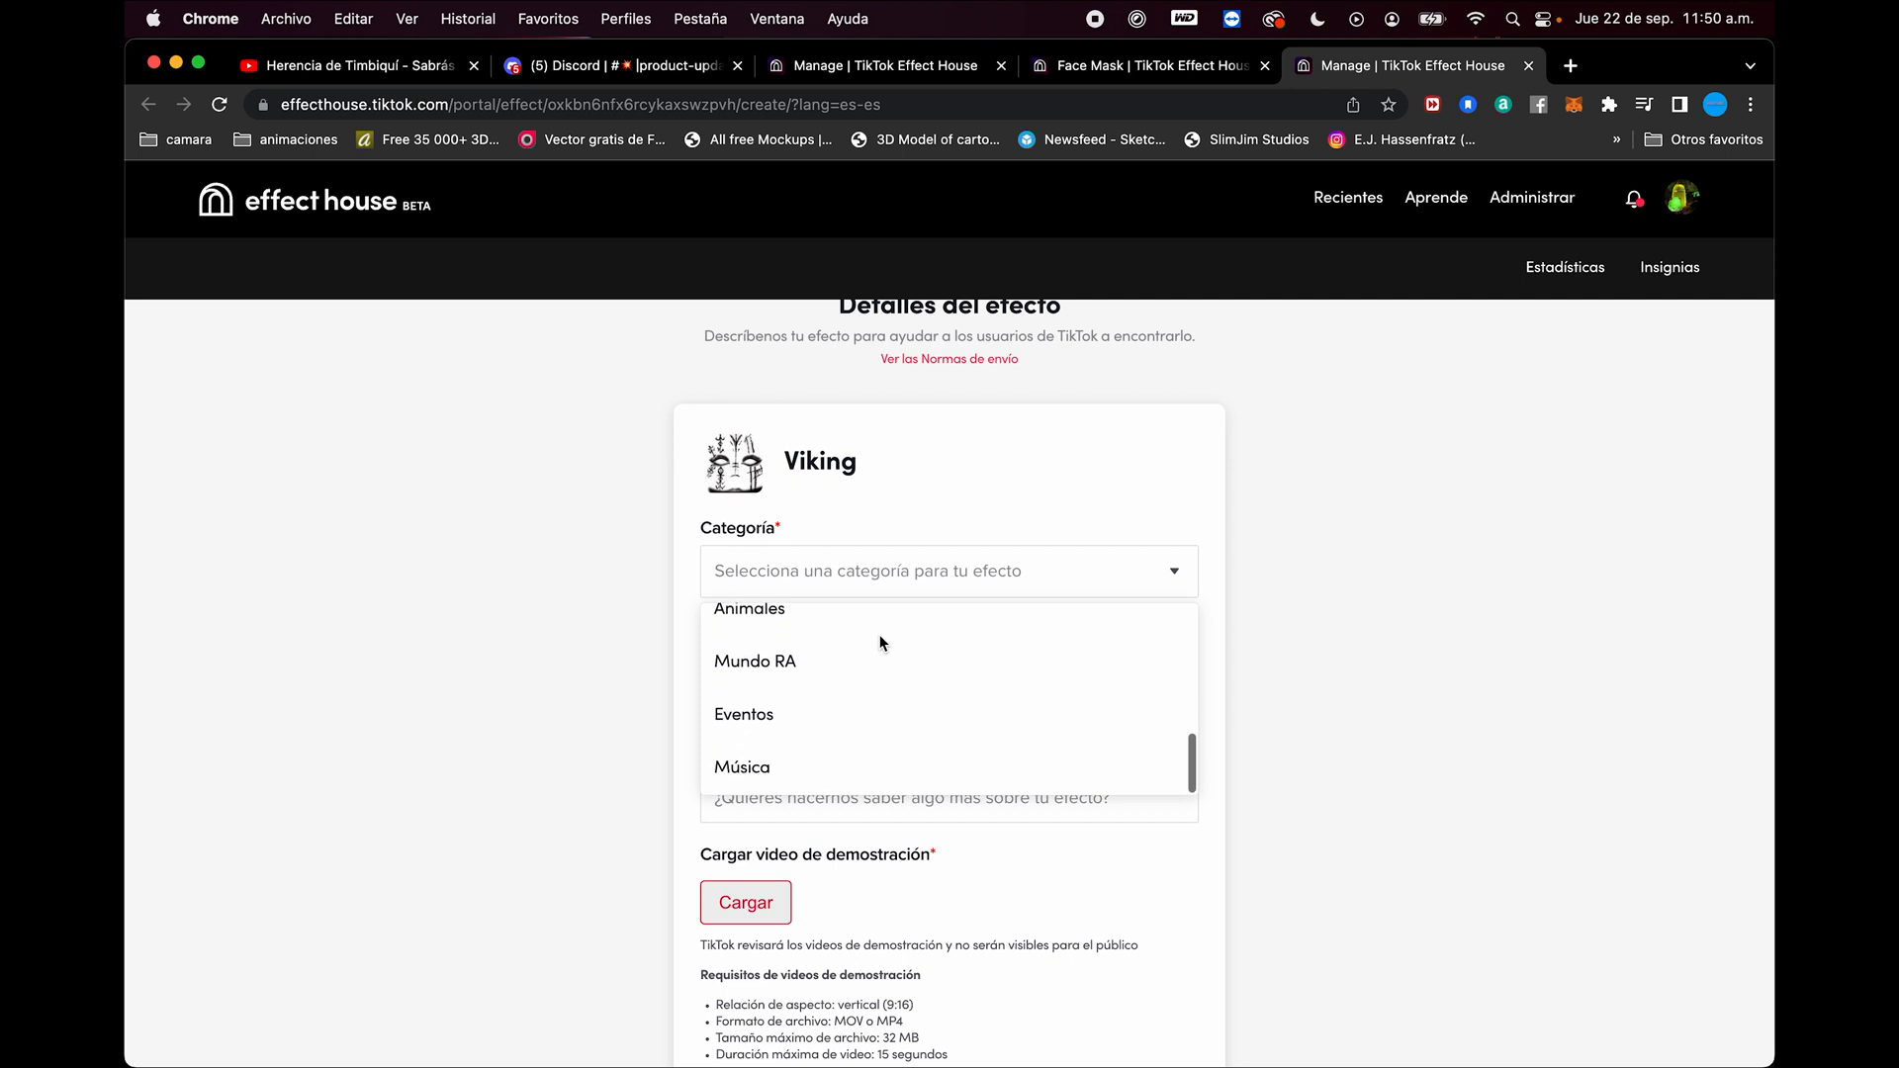
pyautogui.scroll(7, 883, 642)
pyautogui.scroll(-2, 844, 674)
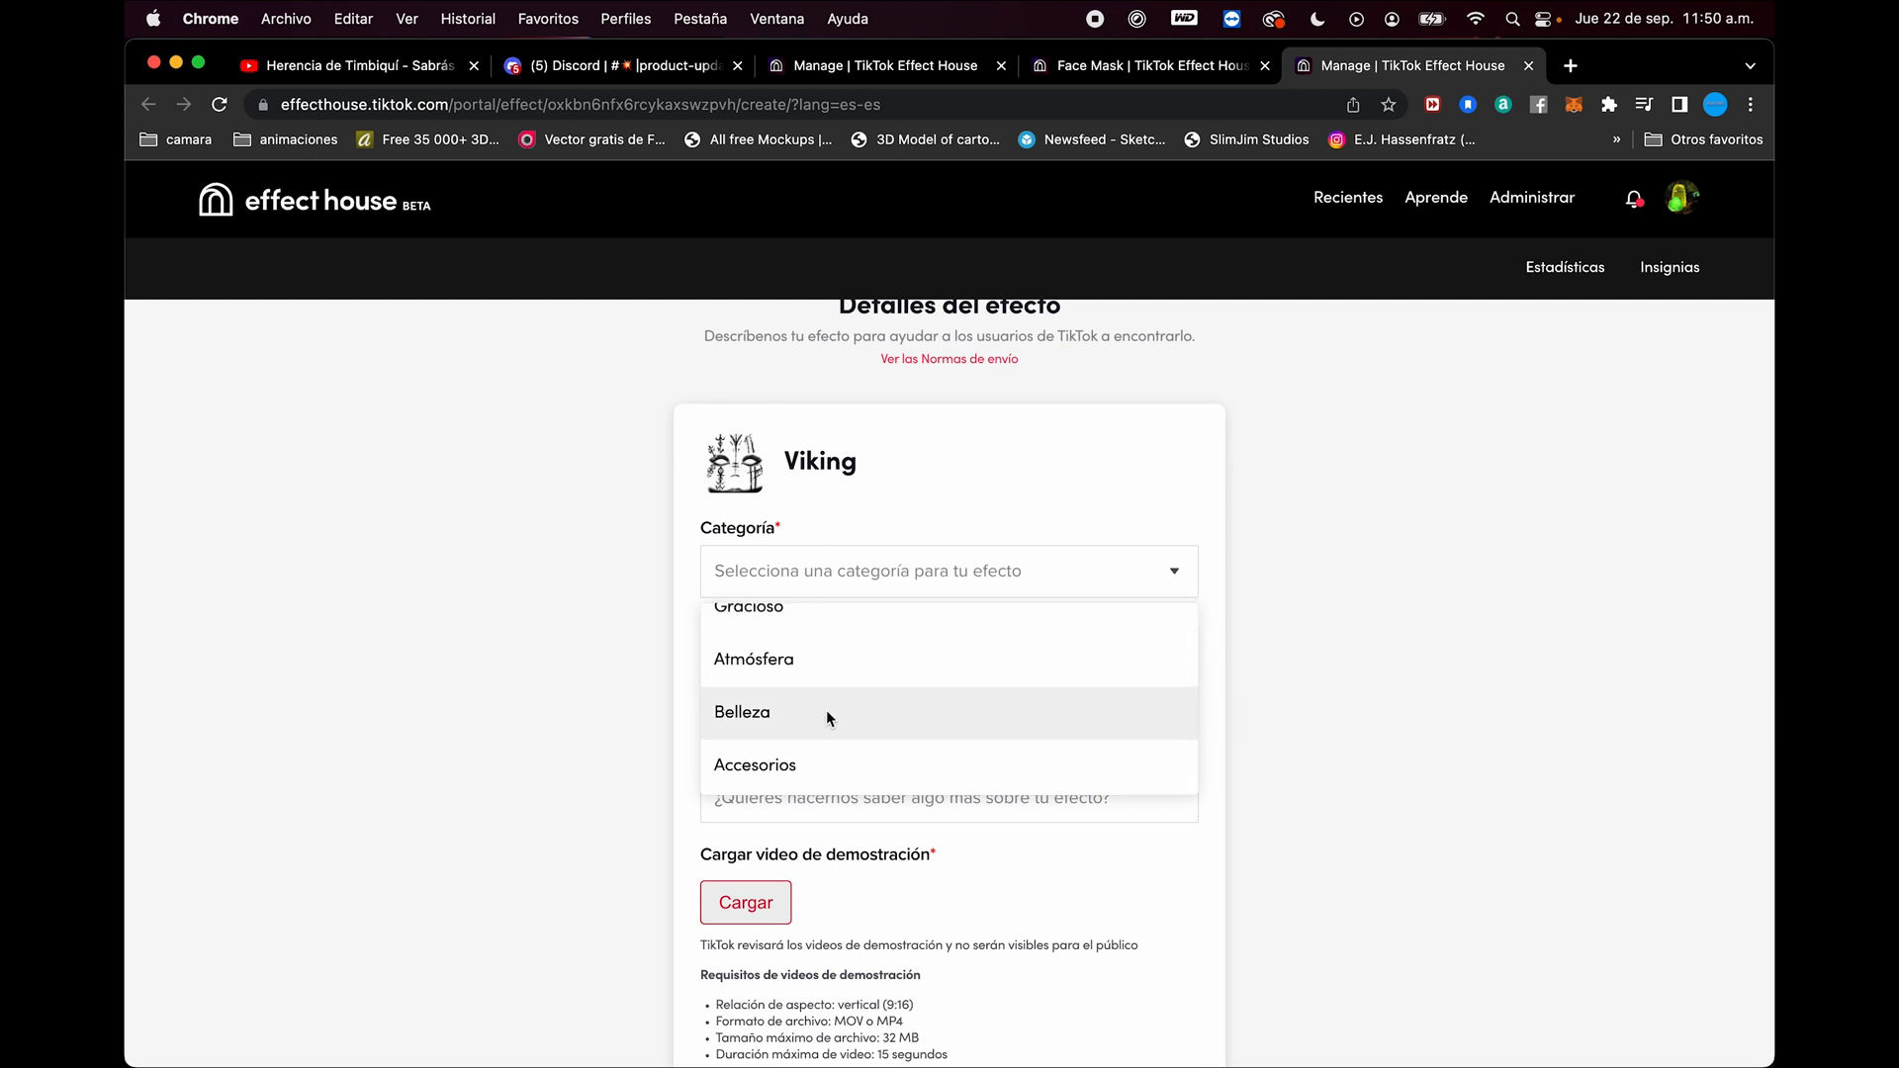
pyautogui.scroll(2, 827, 704)
pyautogui.scroll(-3, 827, 696)
pyautogui.scroll(-4, 827, 703)
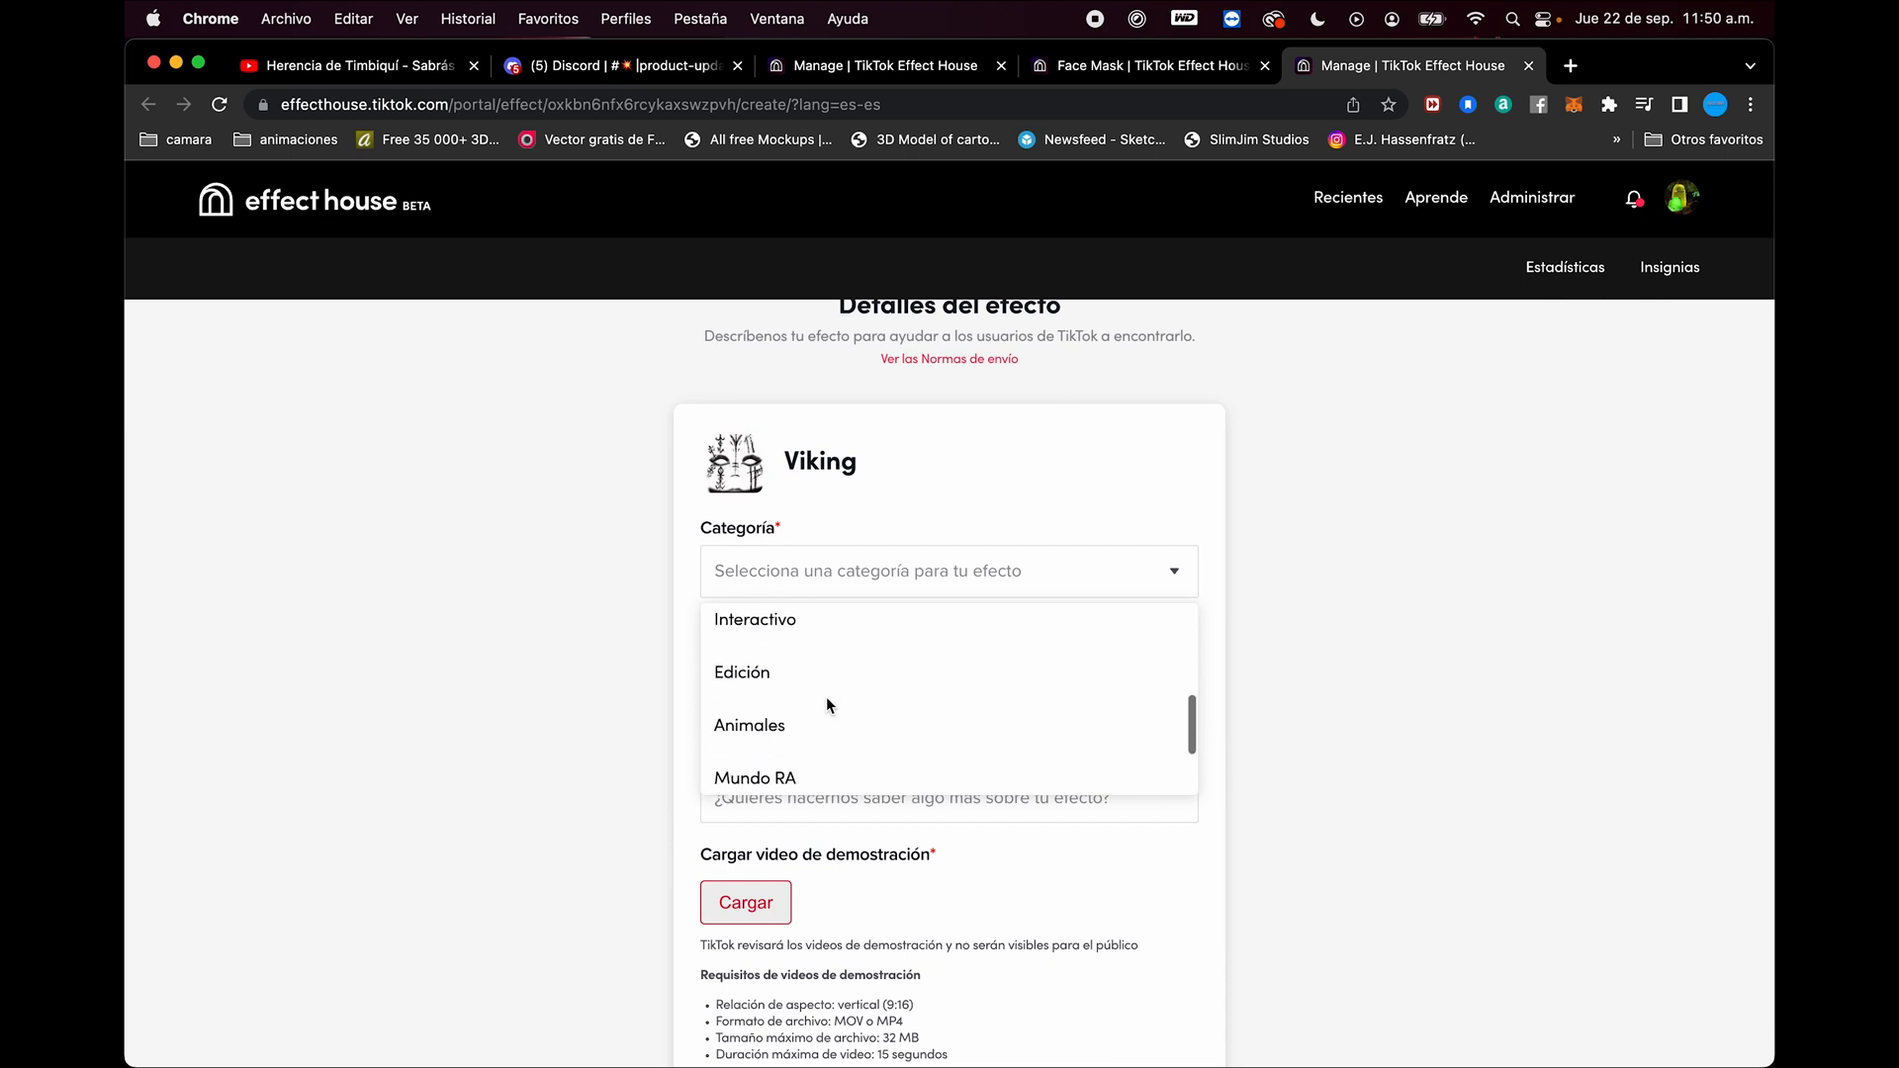
pyautogui.scroll(5, 827, 702)
pyautogui.scroll(3, 827, 696)
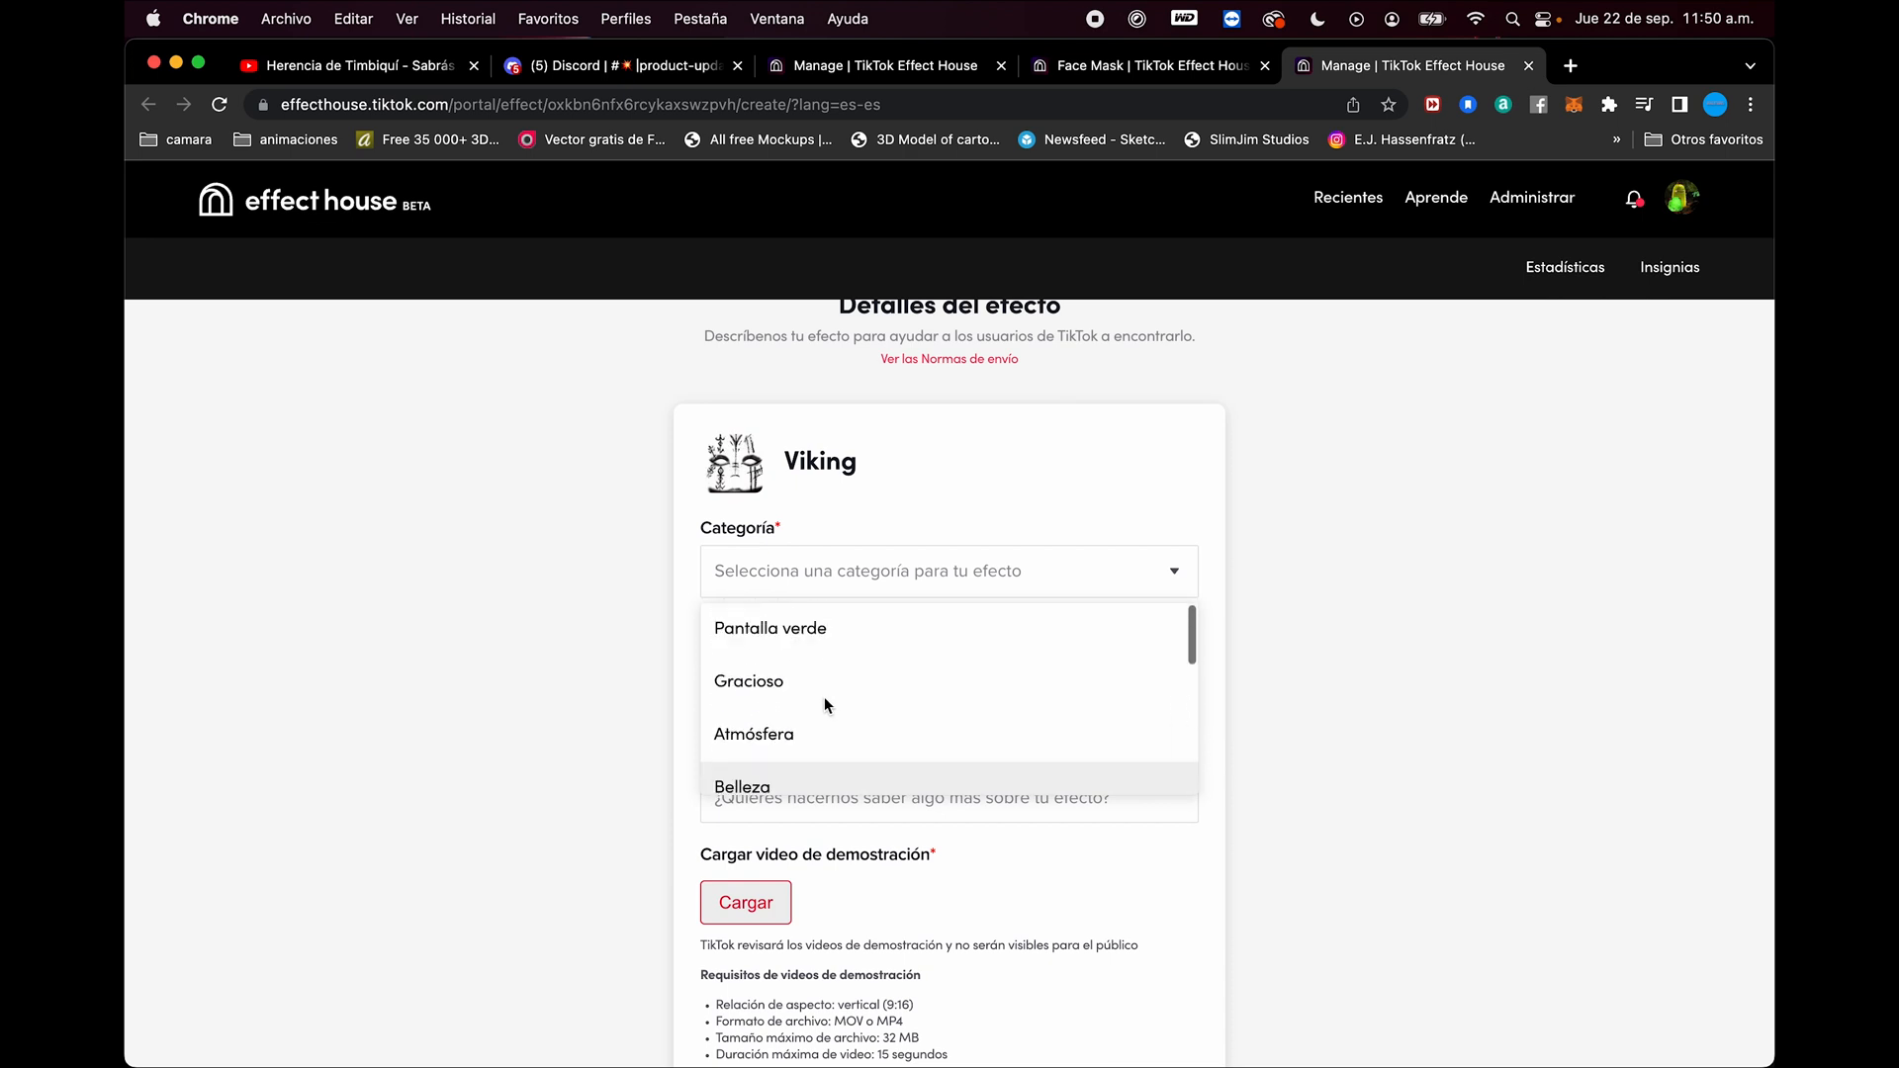
pyautogui.scroll(-1, 805, 732)
pyautogui.click(802, 736)
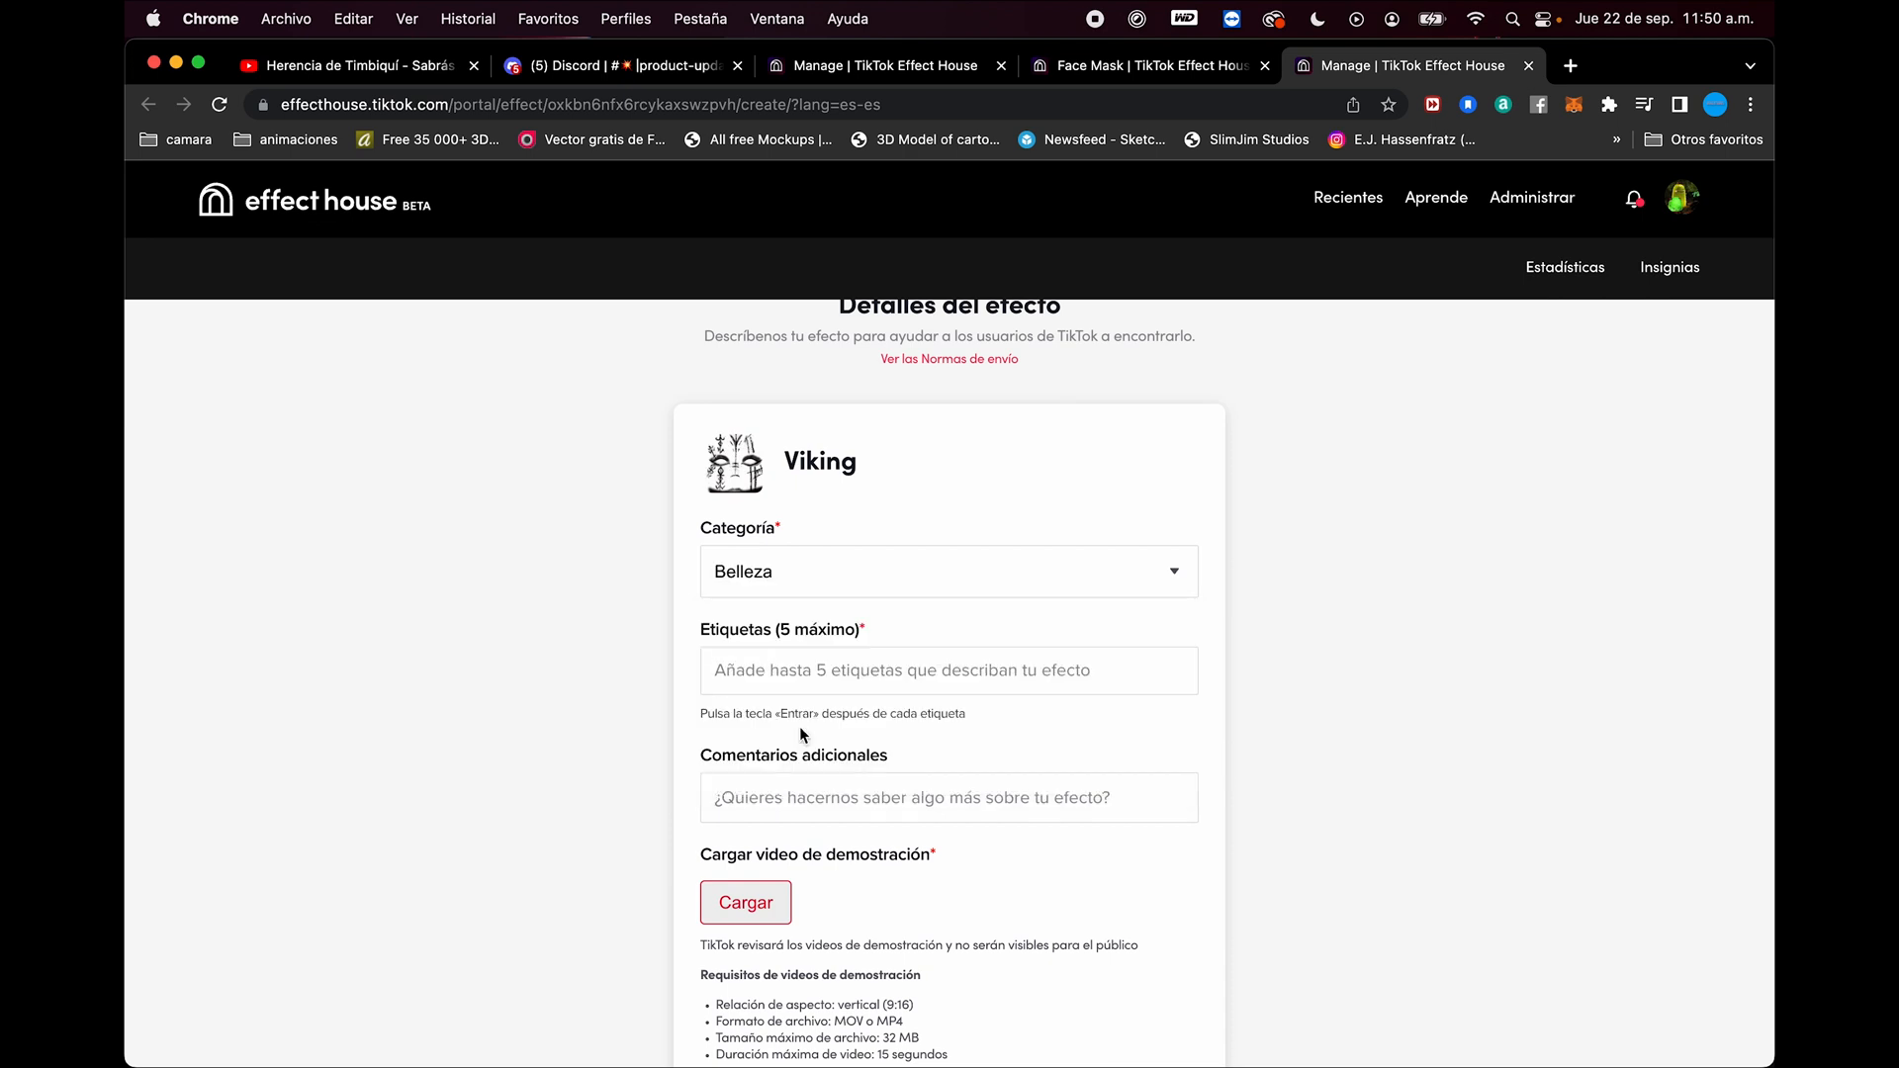
# Step: Review the tags, additional comments and demo video upload fields of the effect details form
pyautogui.scroll(-1, 800, 726)
pyautogui.click(799, 563)
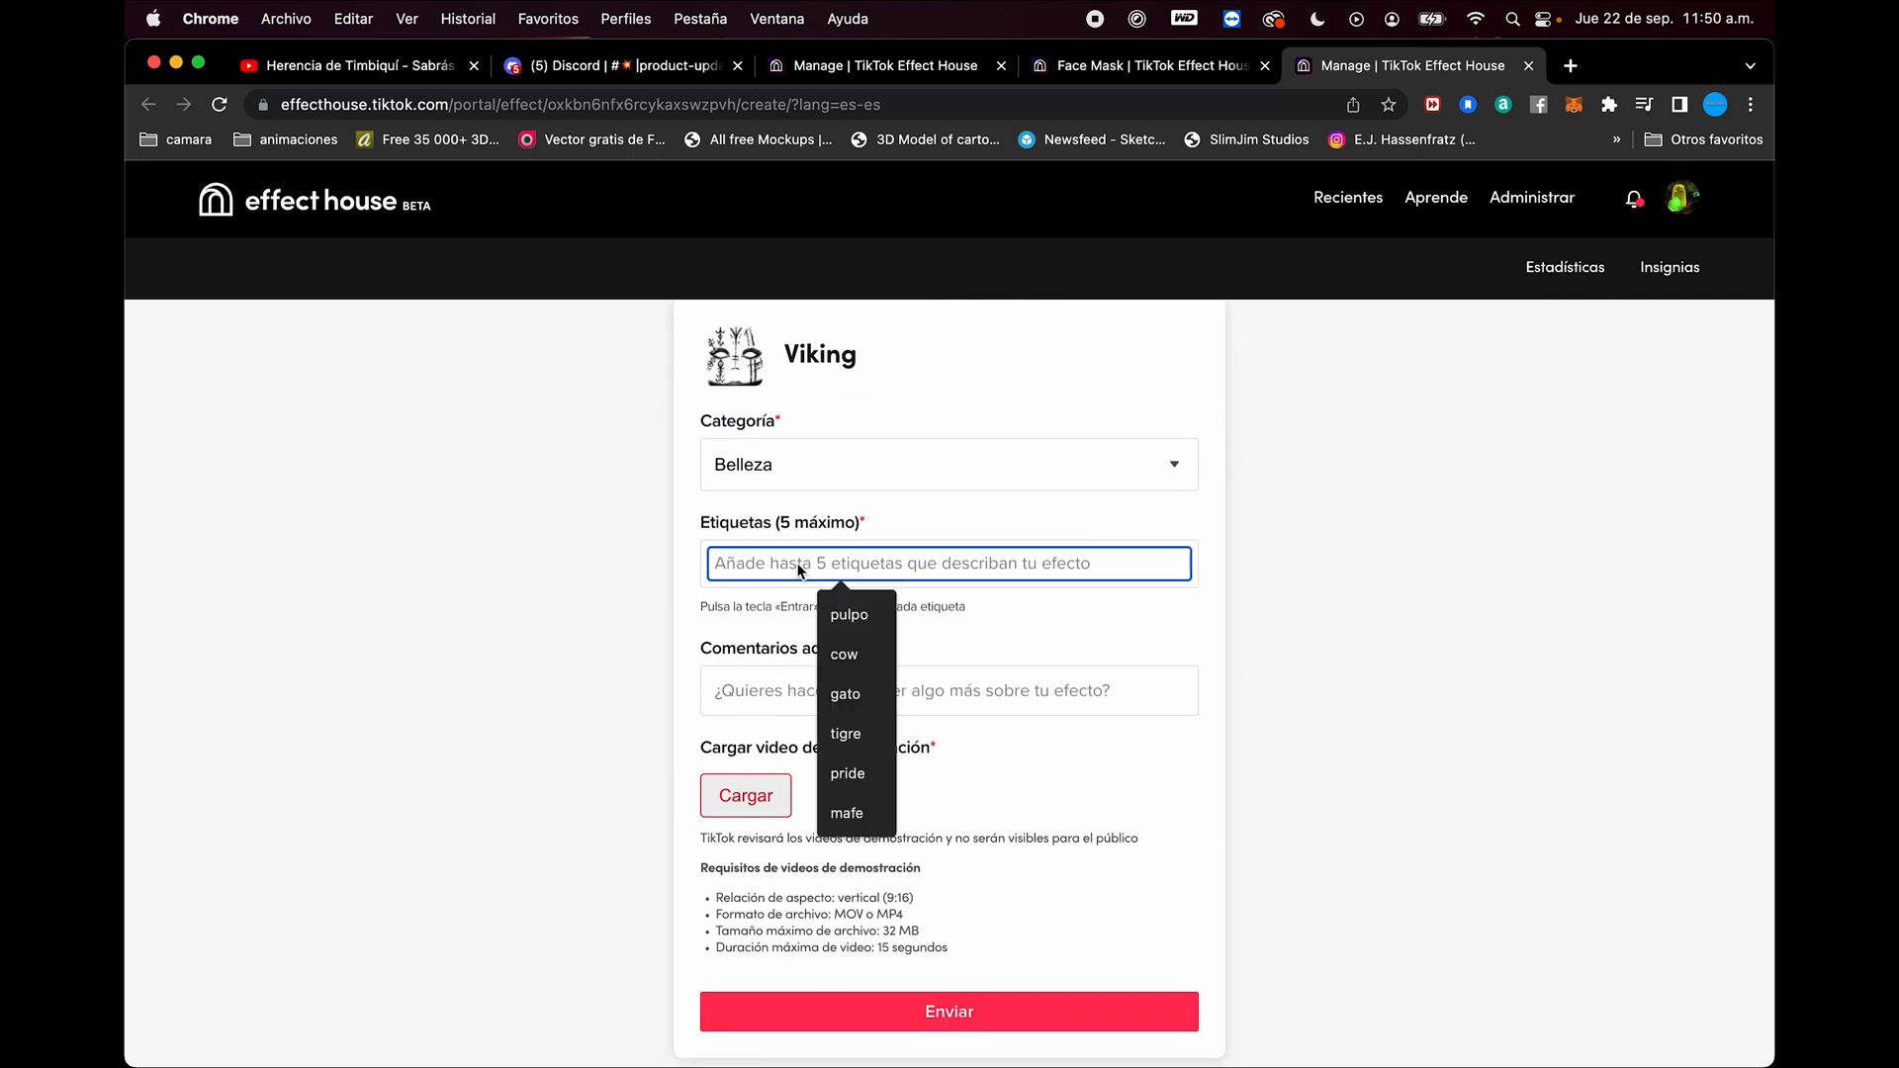
pyautogui.click(744, 689)
pyautogui.scroll(-2, 744, 689)
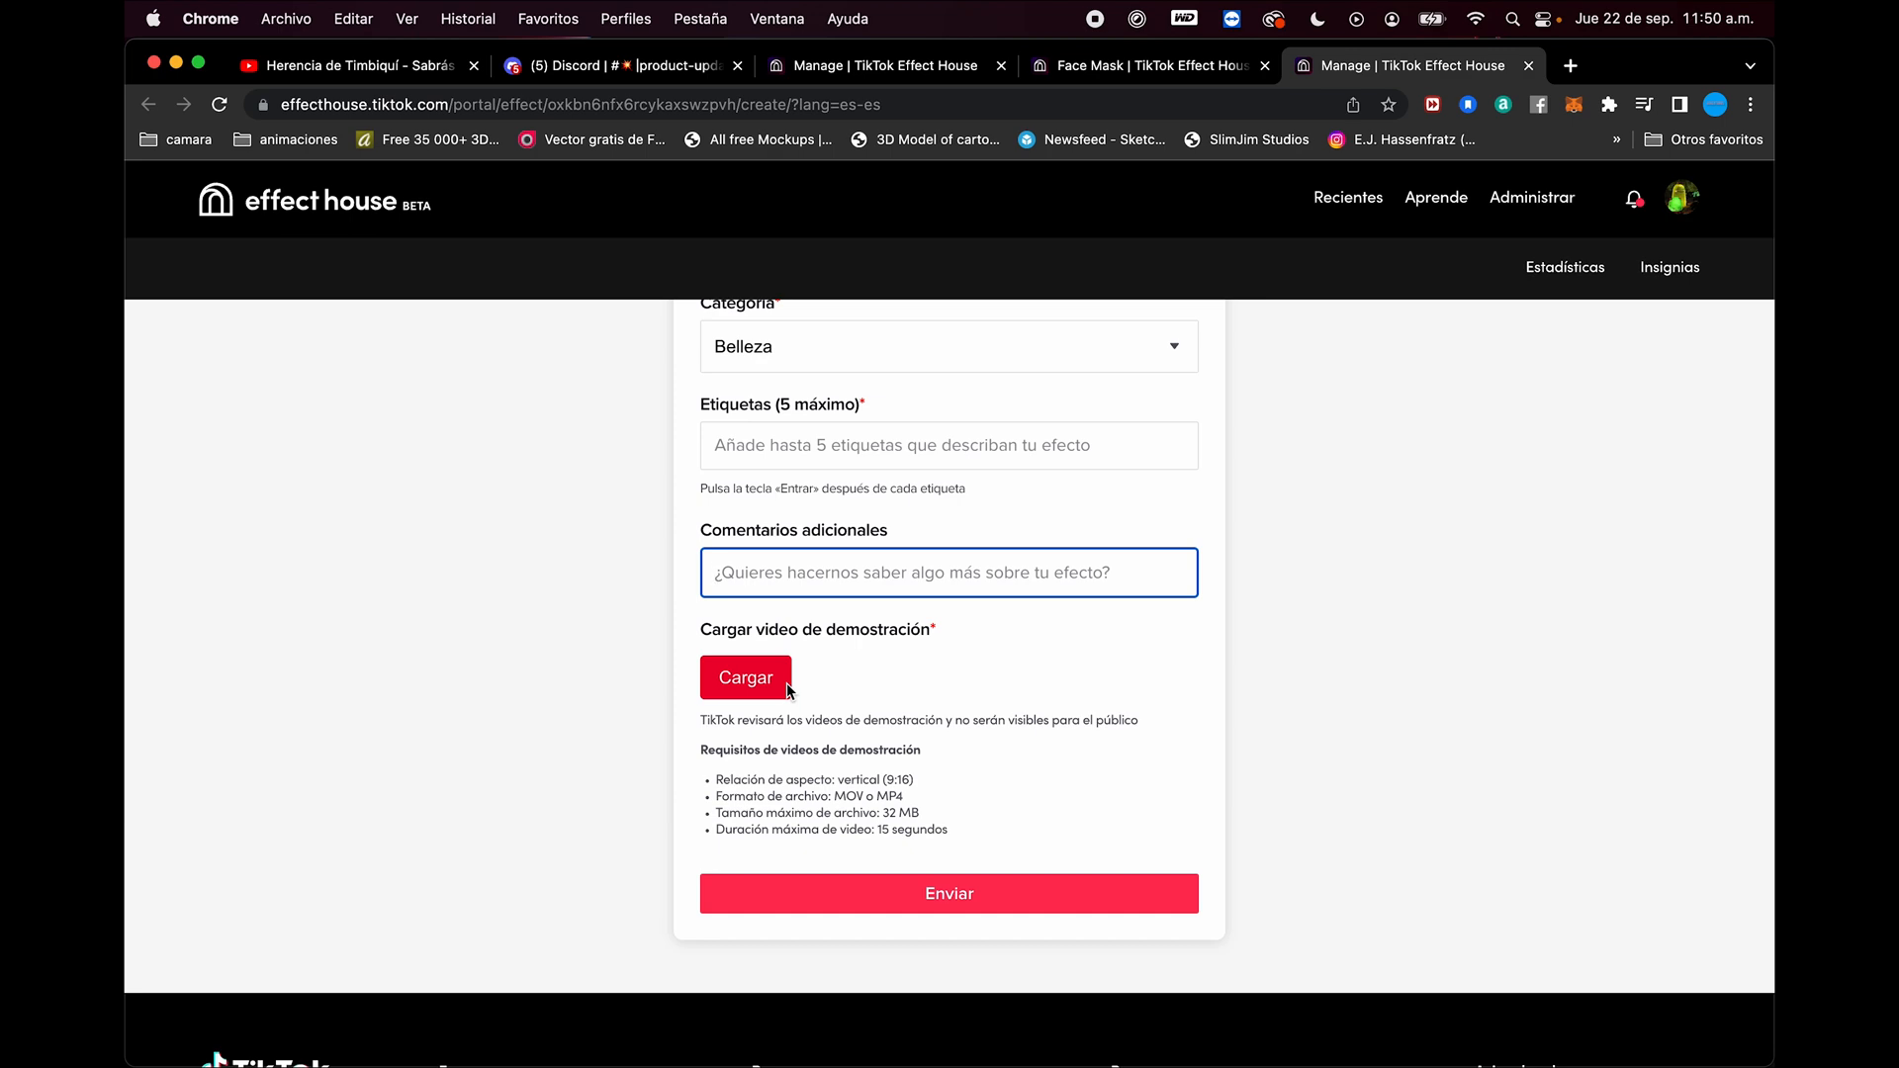
# Step: Switch back to Effect House and close the finished upload dialog
pyautogui.hotkey('ctrl', 'Right')
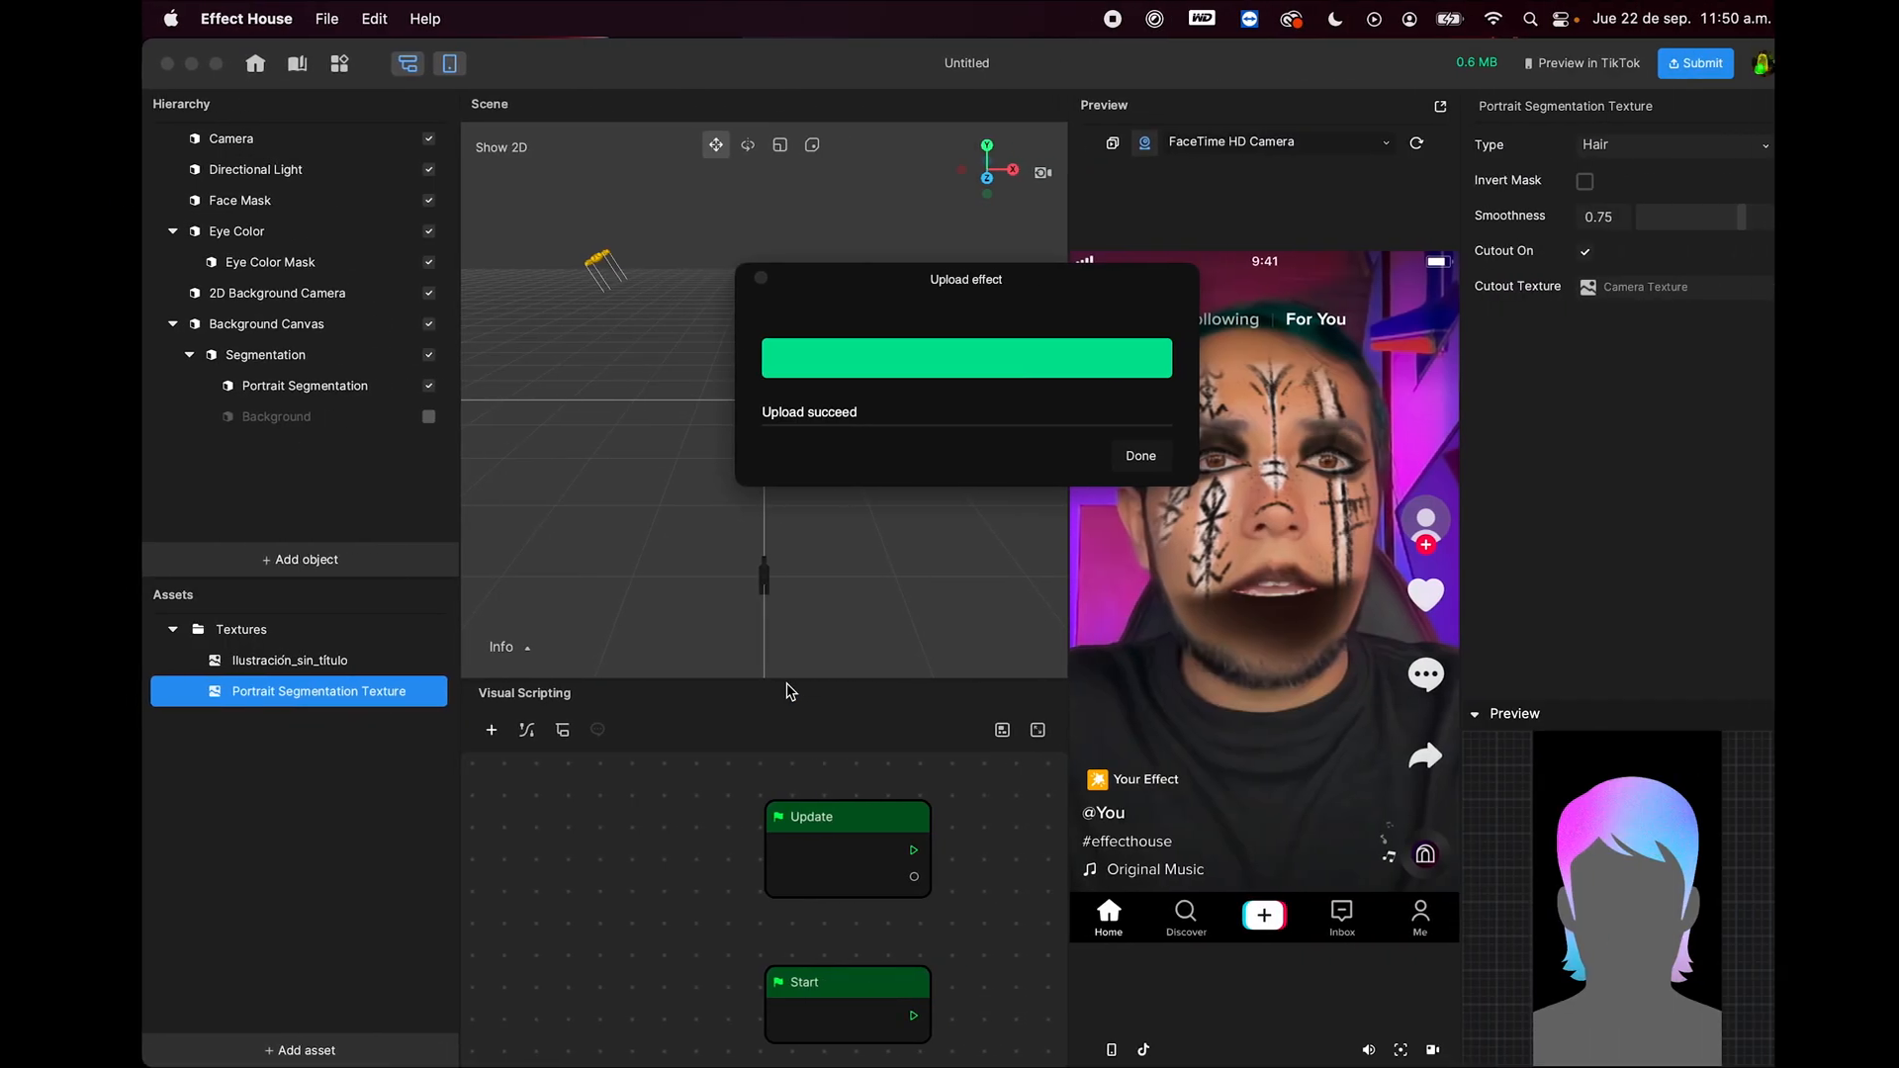
pyautogui.click(1140, 455)
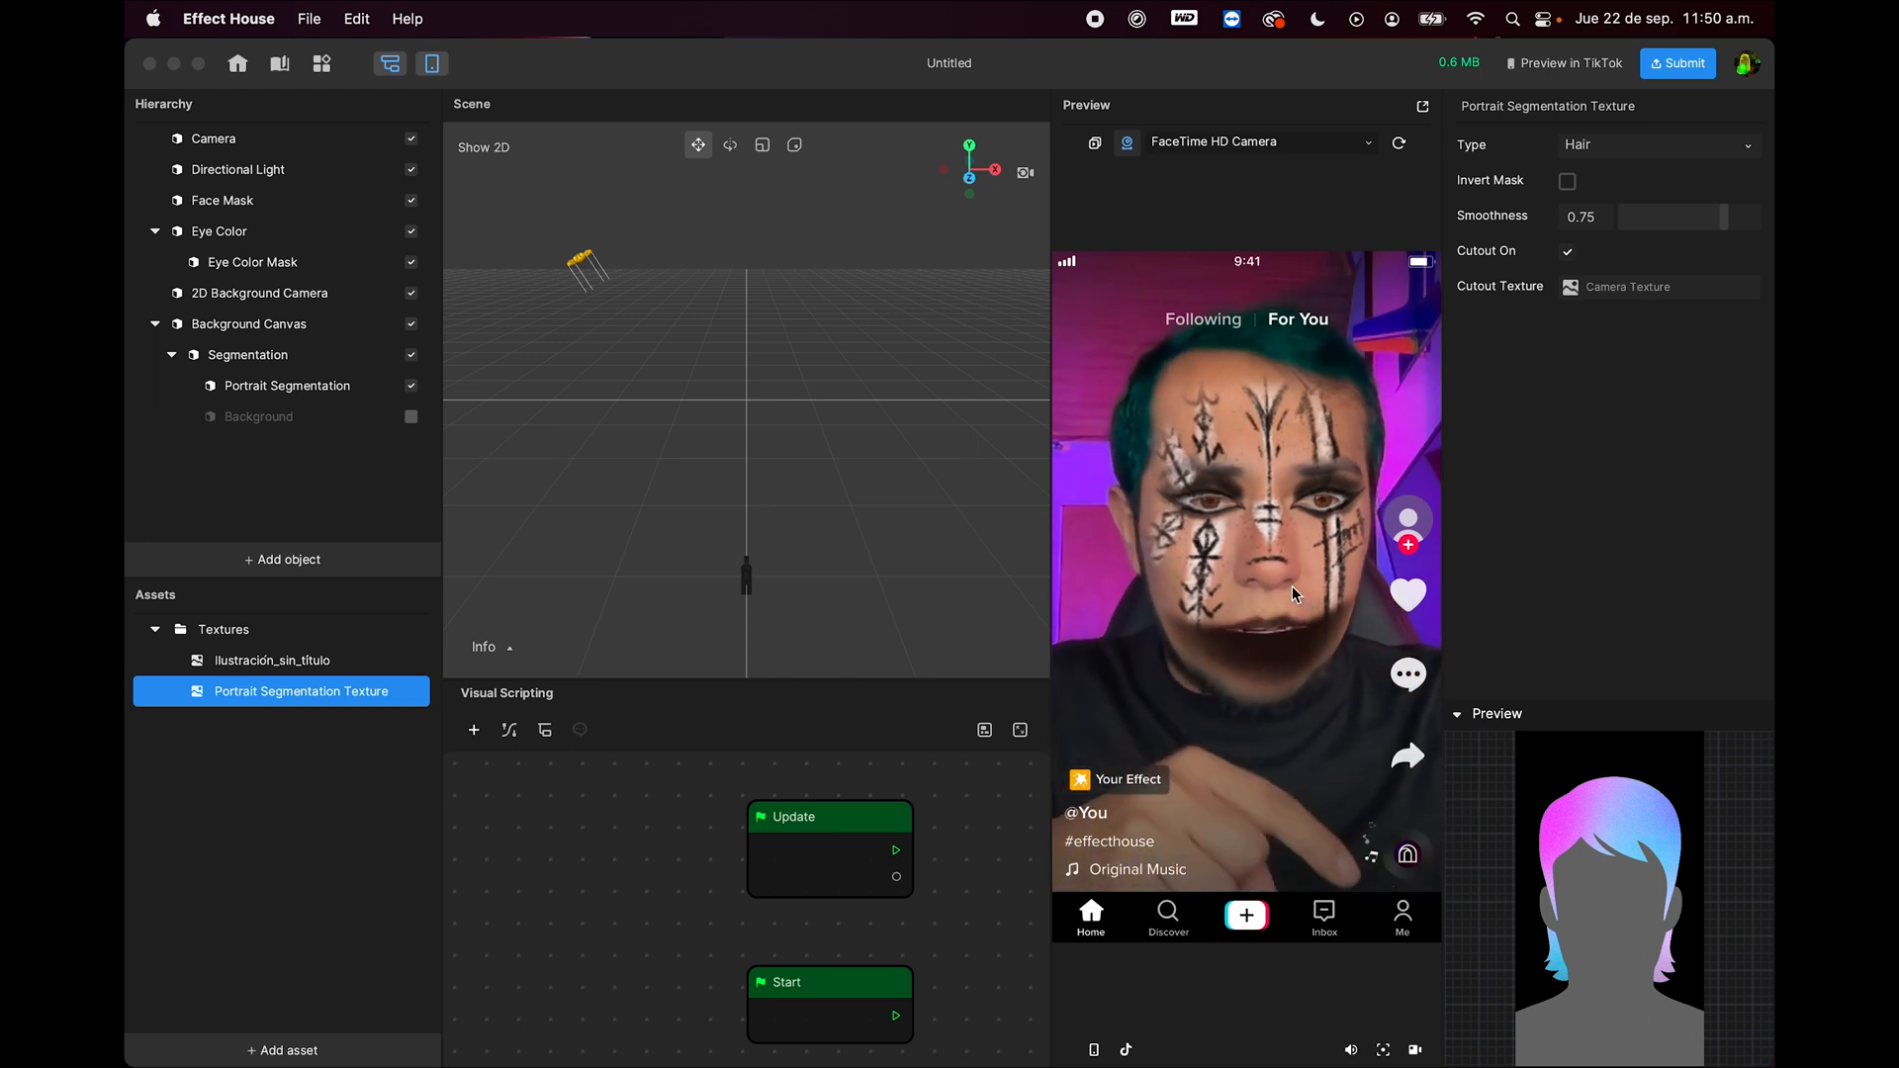
# Step: Record a short video of the effect preview and save it as Untitled in MP4 format in the Desktop folder imagen tiktok beta
pyautogui.click(1416, 1050)
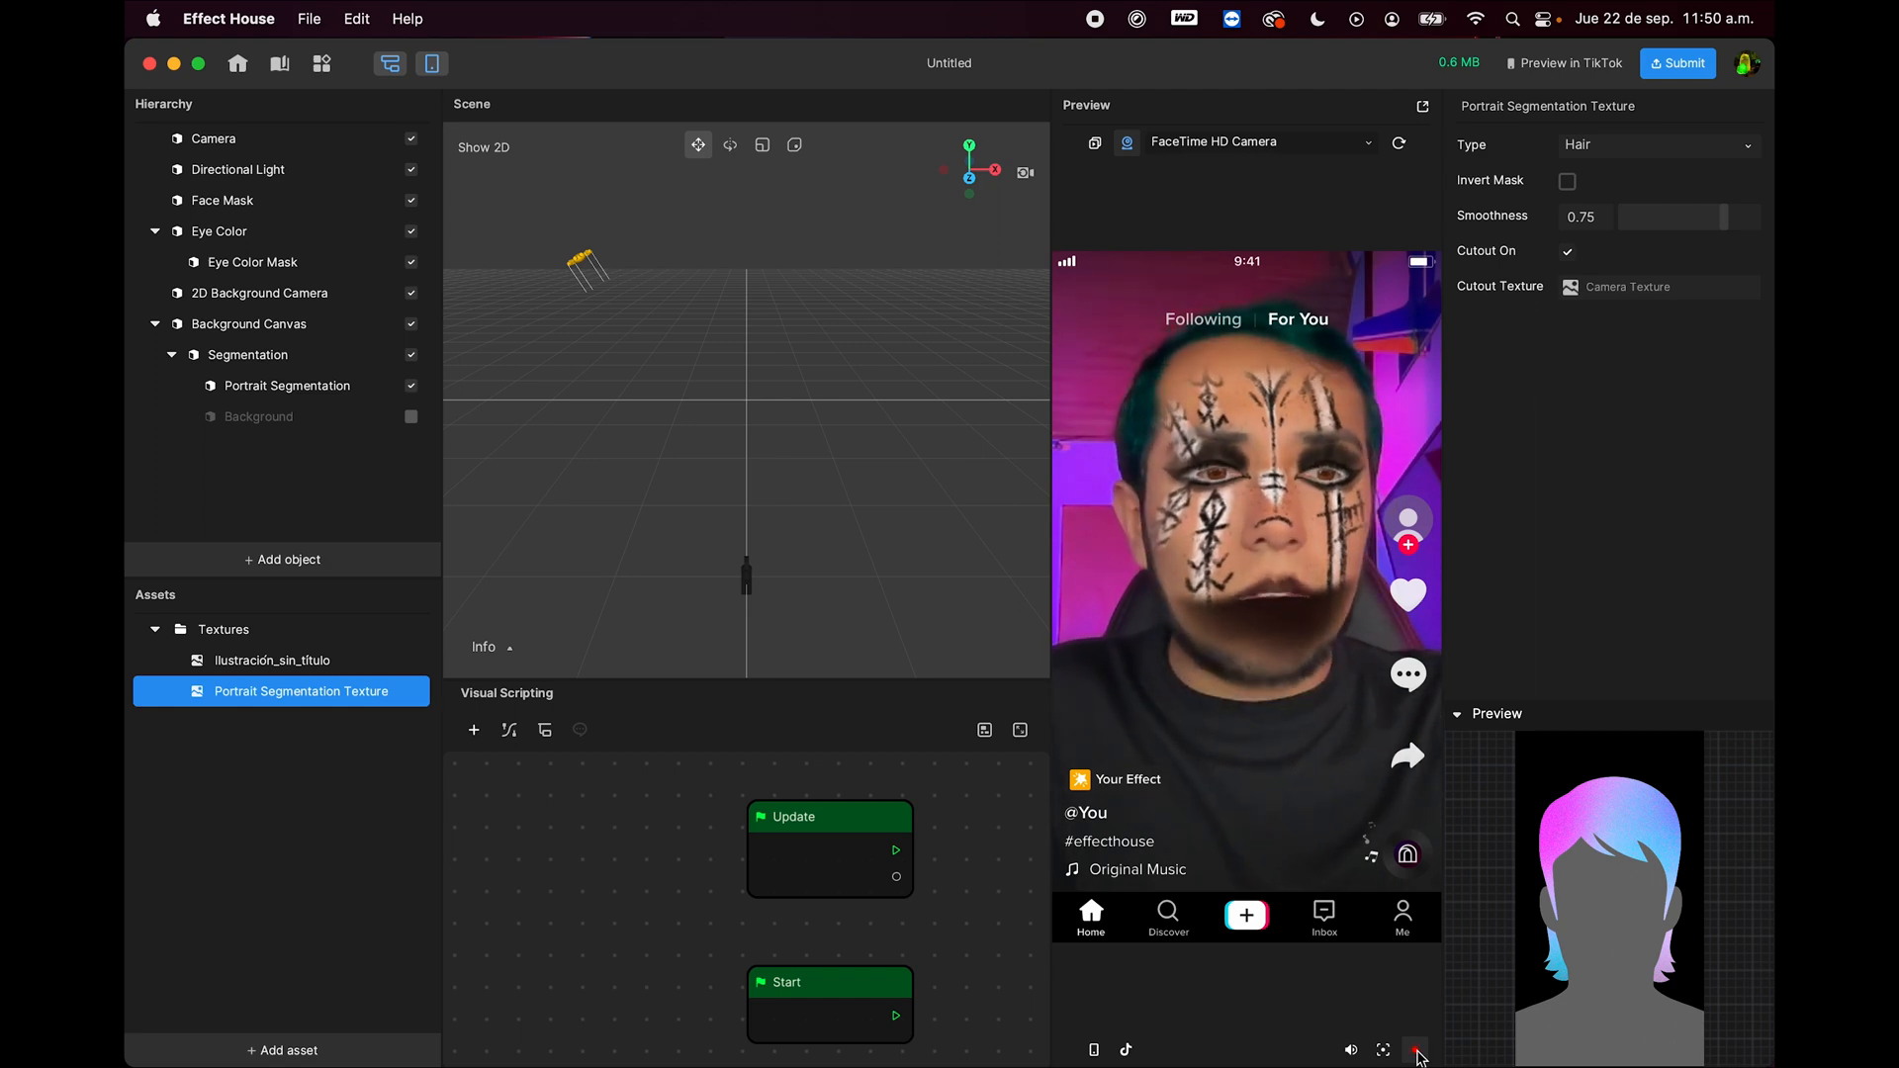
pyautogui.click(1416, 1054)
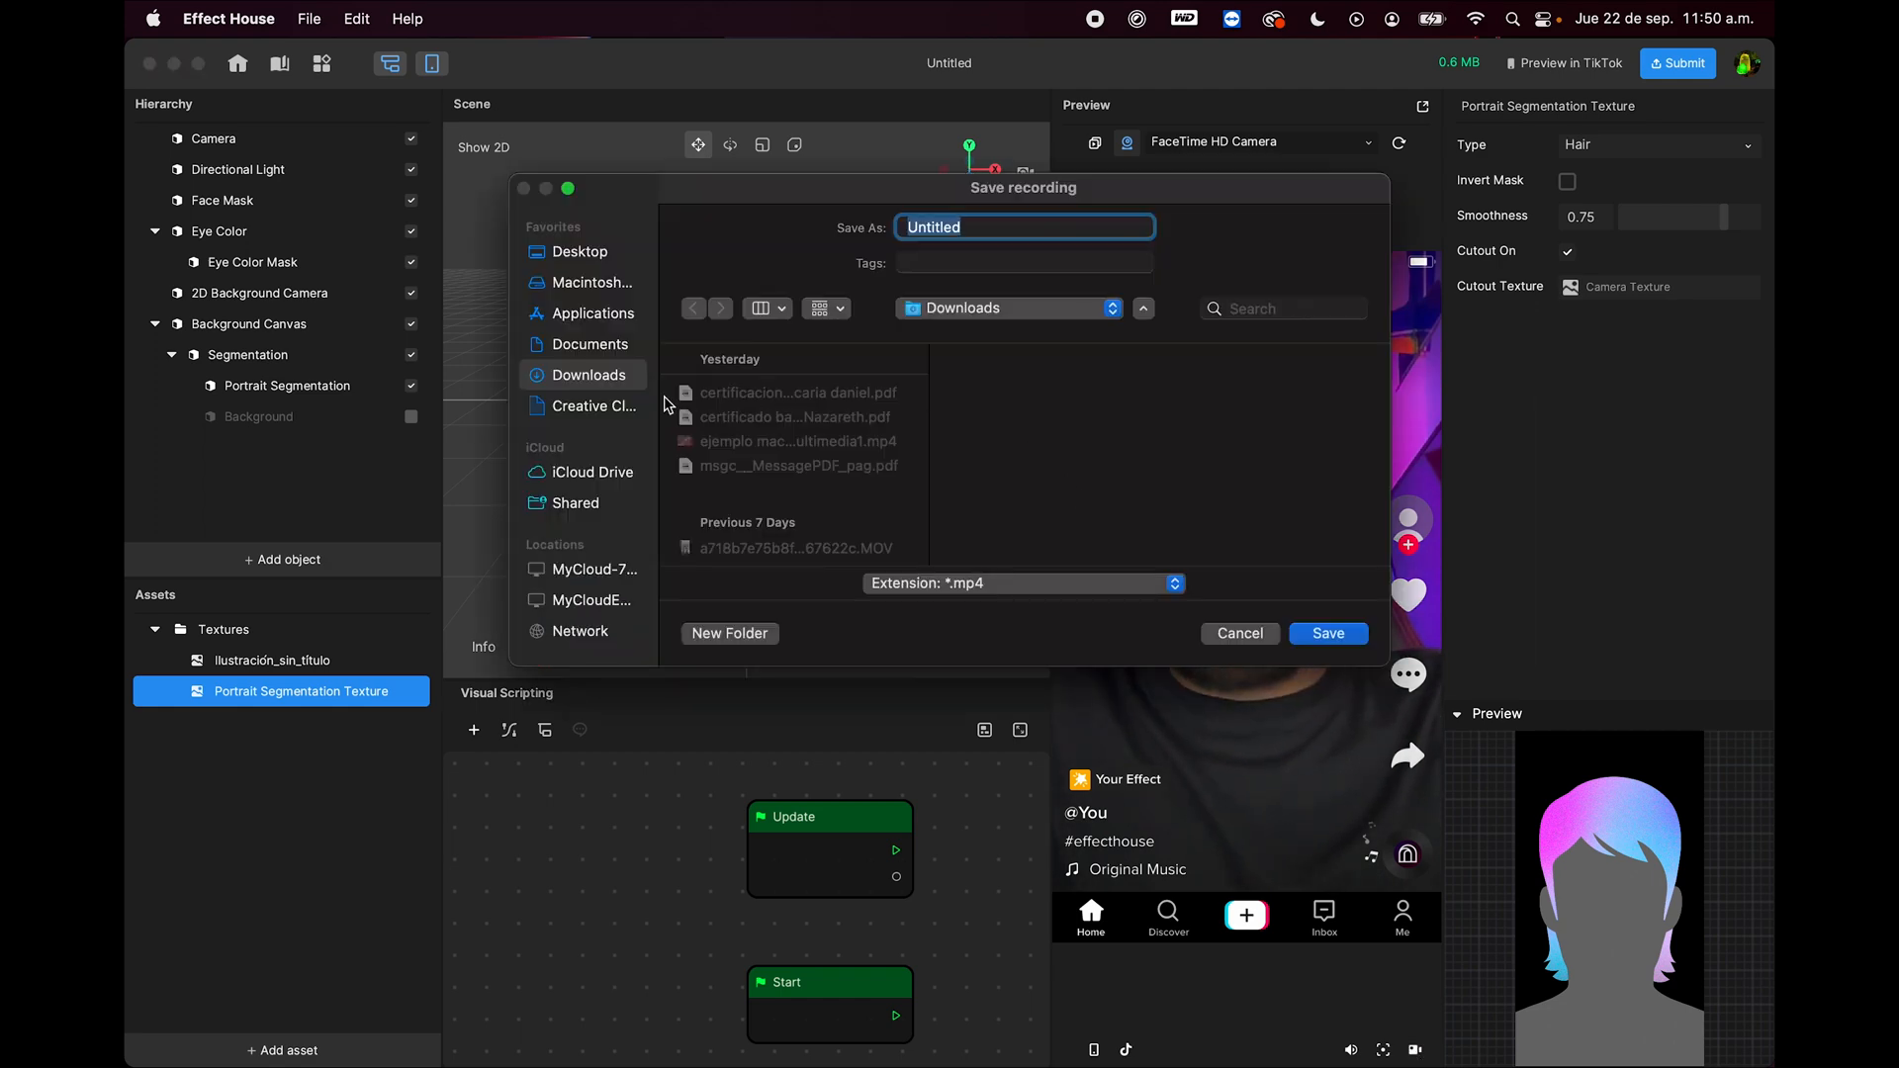
pyautogui.click(580, 254)
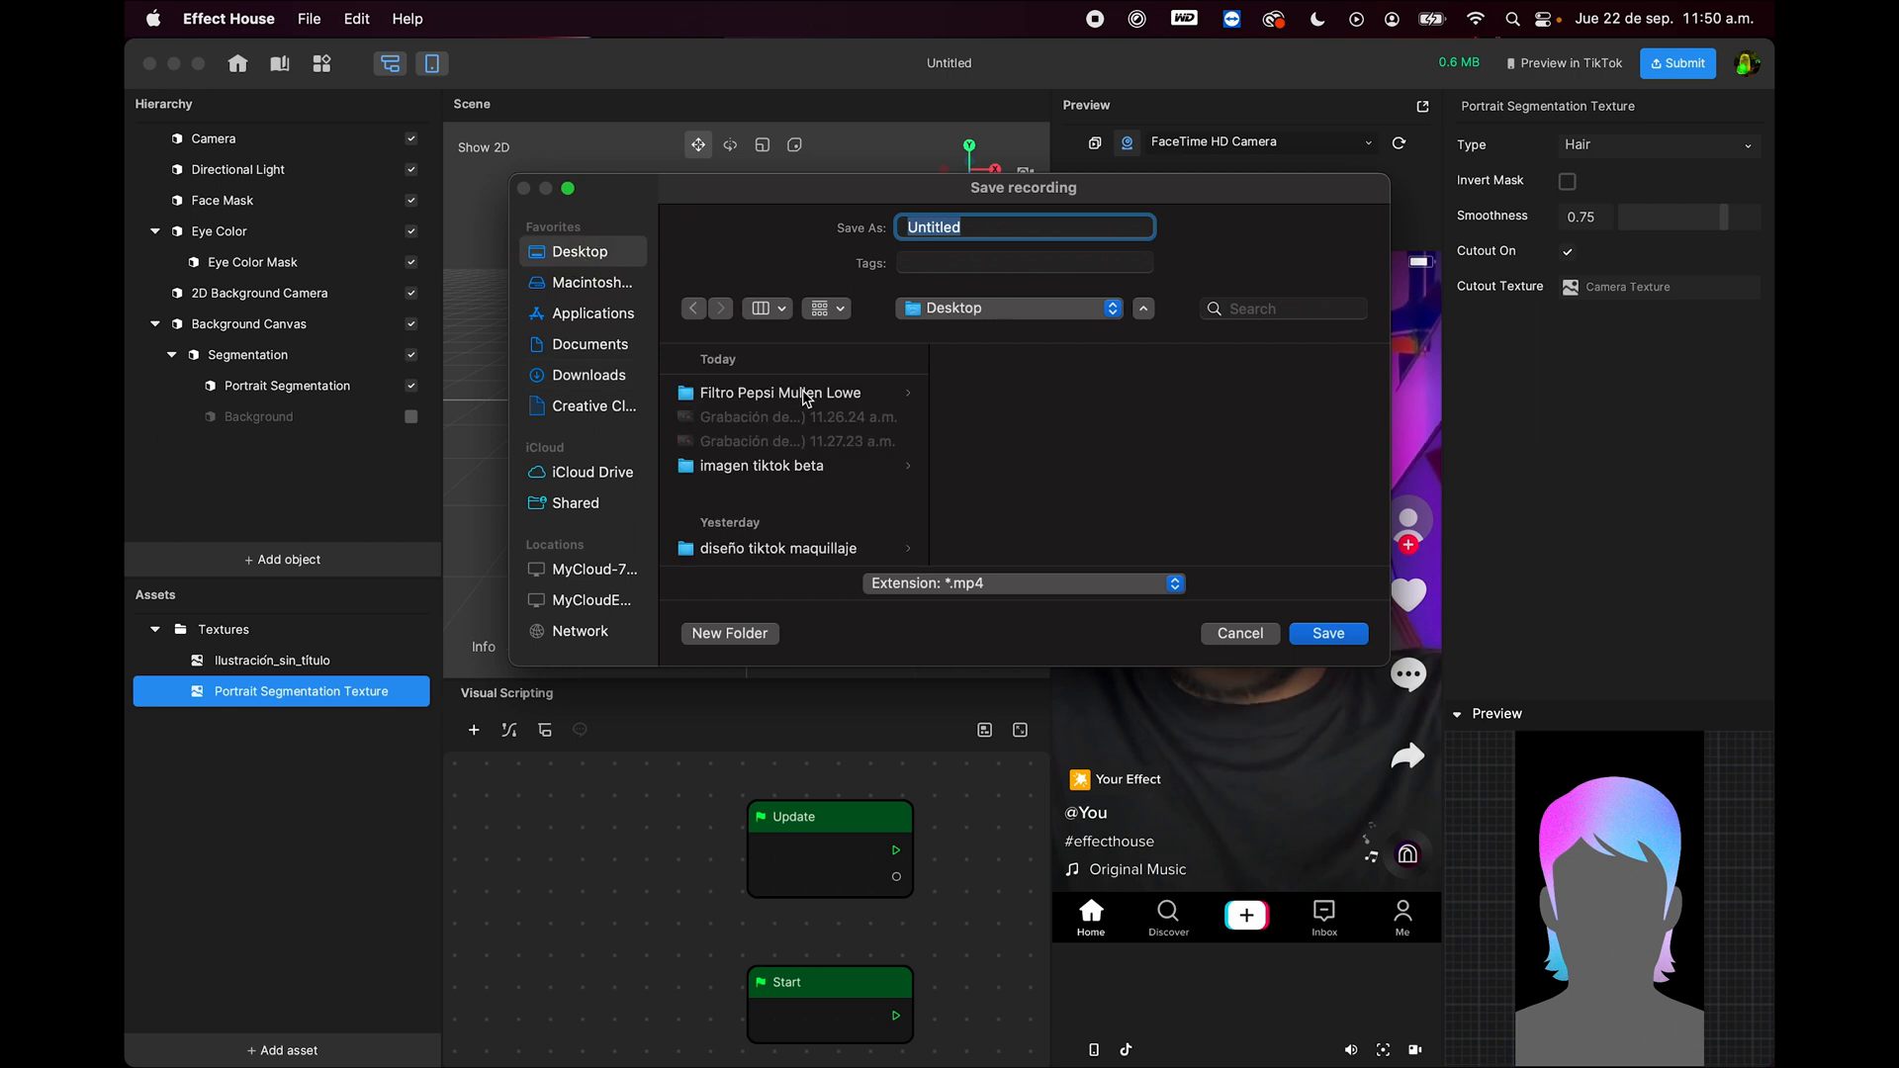
pyautogui.click(801, 469)
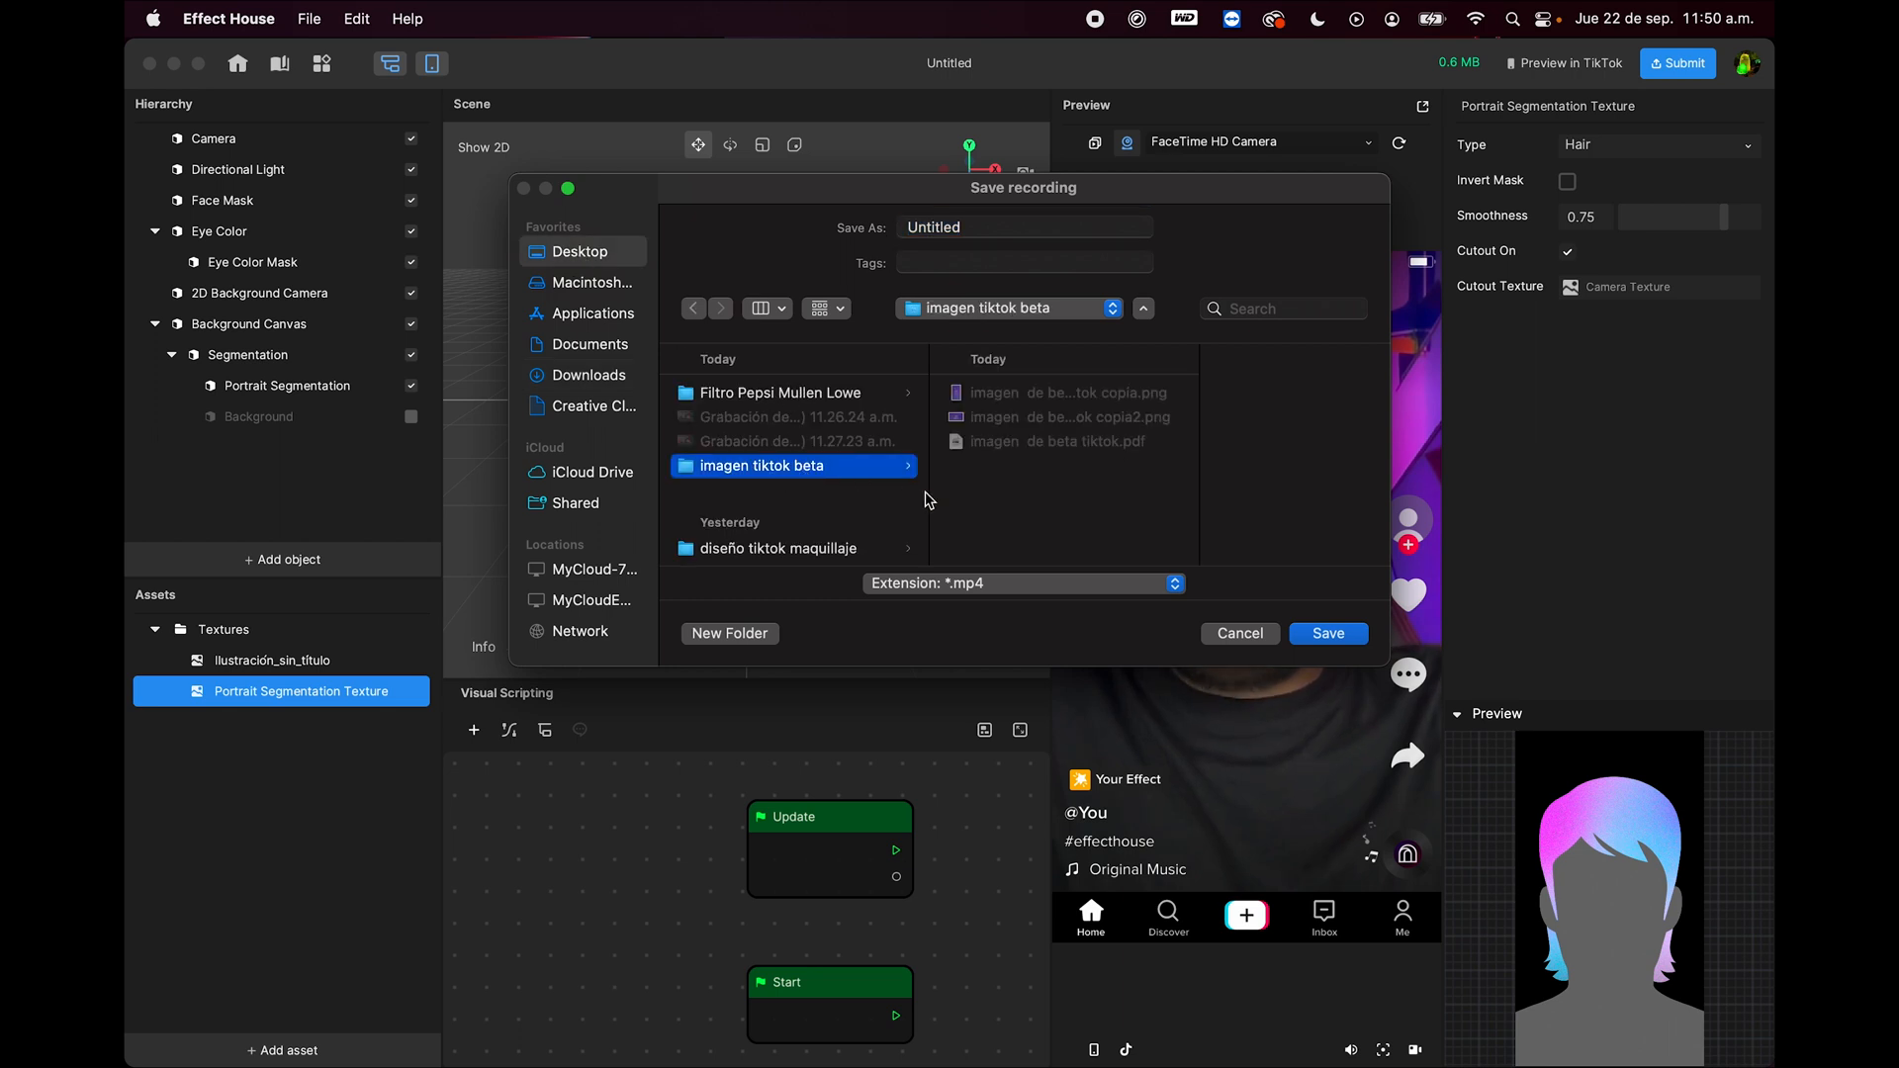
pyautogui.click(969, 229)
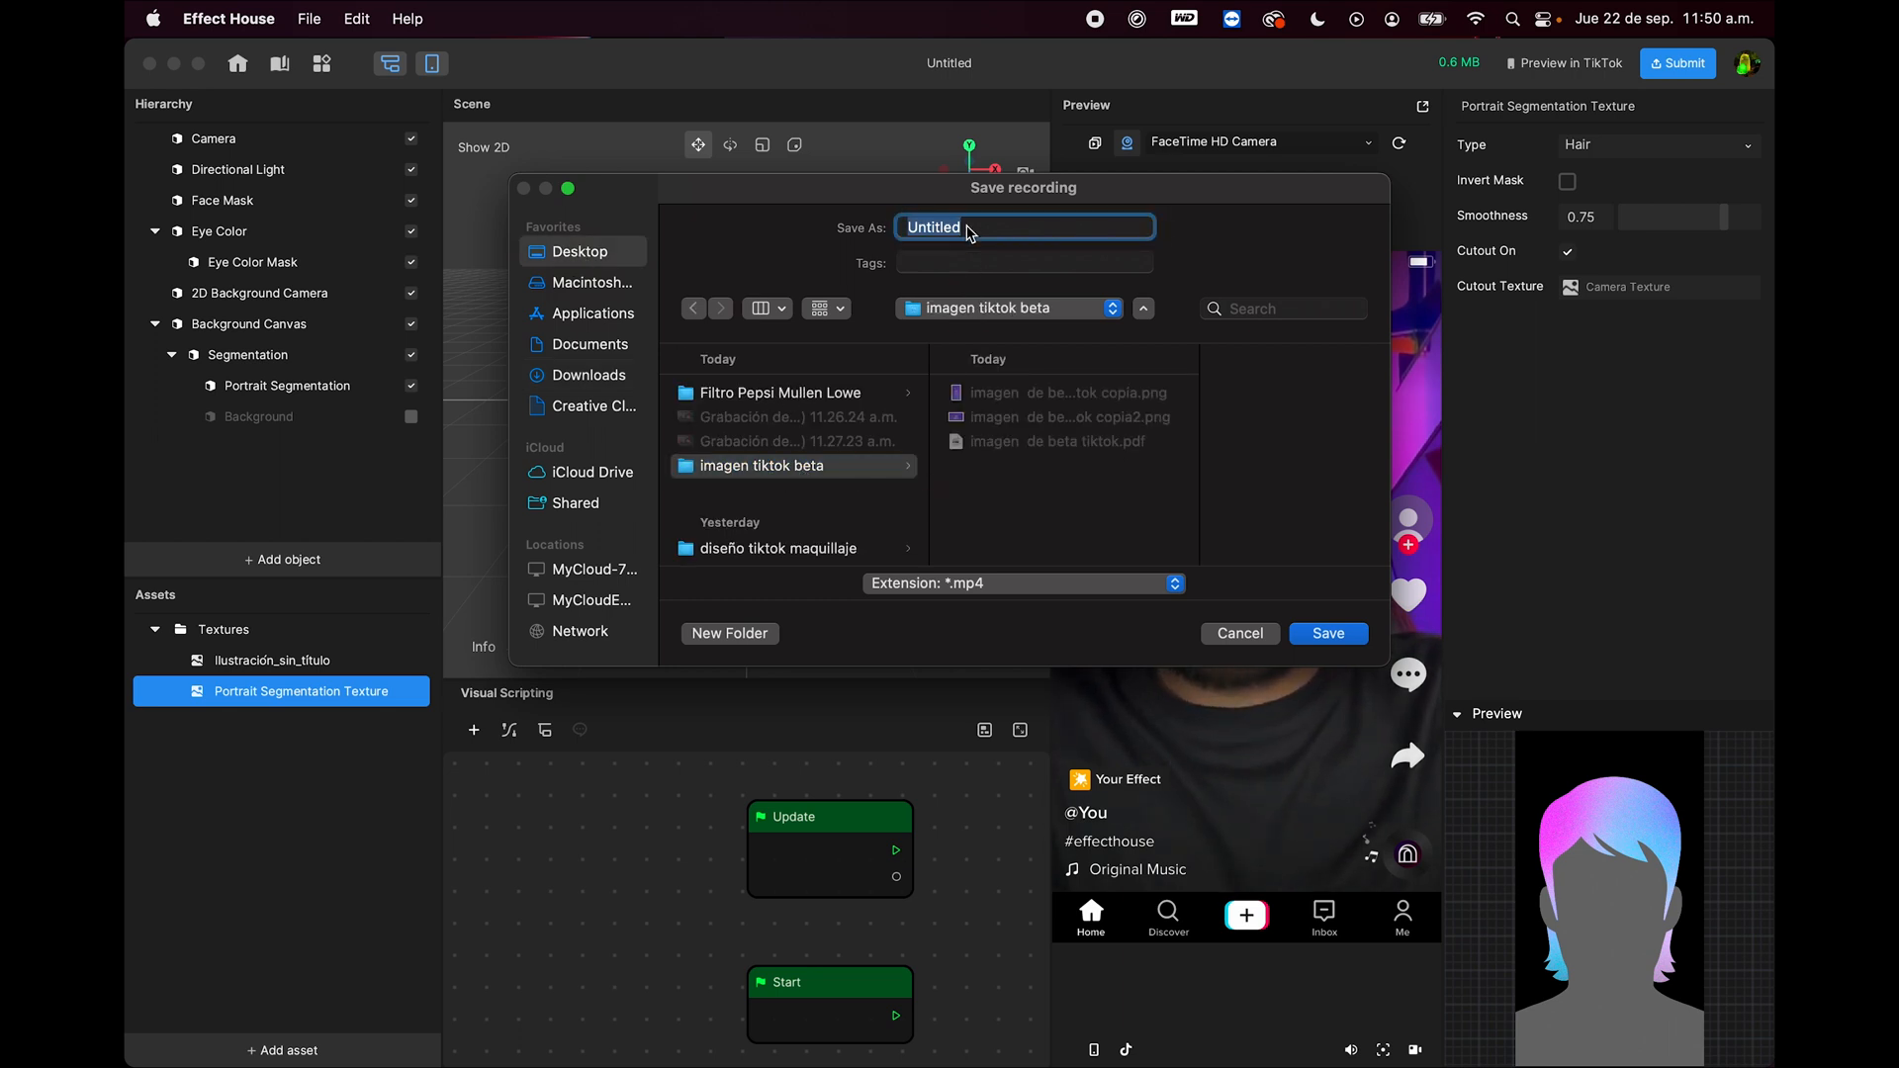
pyautogui.press('Return')
# Step: Switch to the effect details form in Chrome, upload Untitled.mp4 from imagen tiktok beta as the demo video, and try to submit
pyautogui.hotkey('ctrl', 'Left')
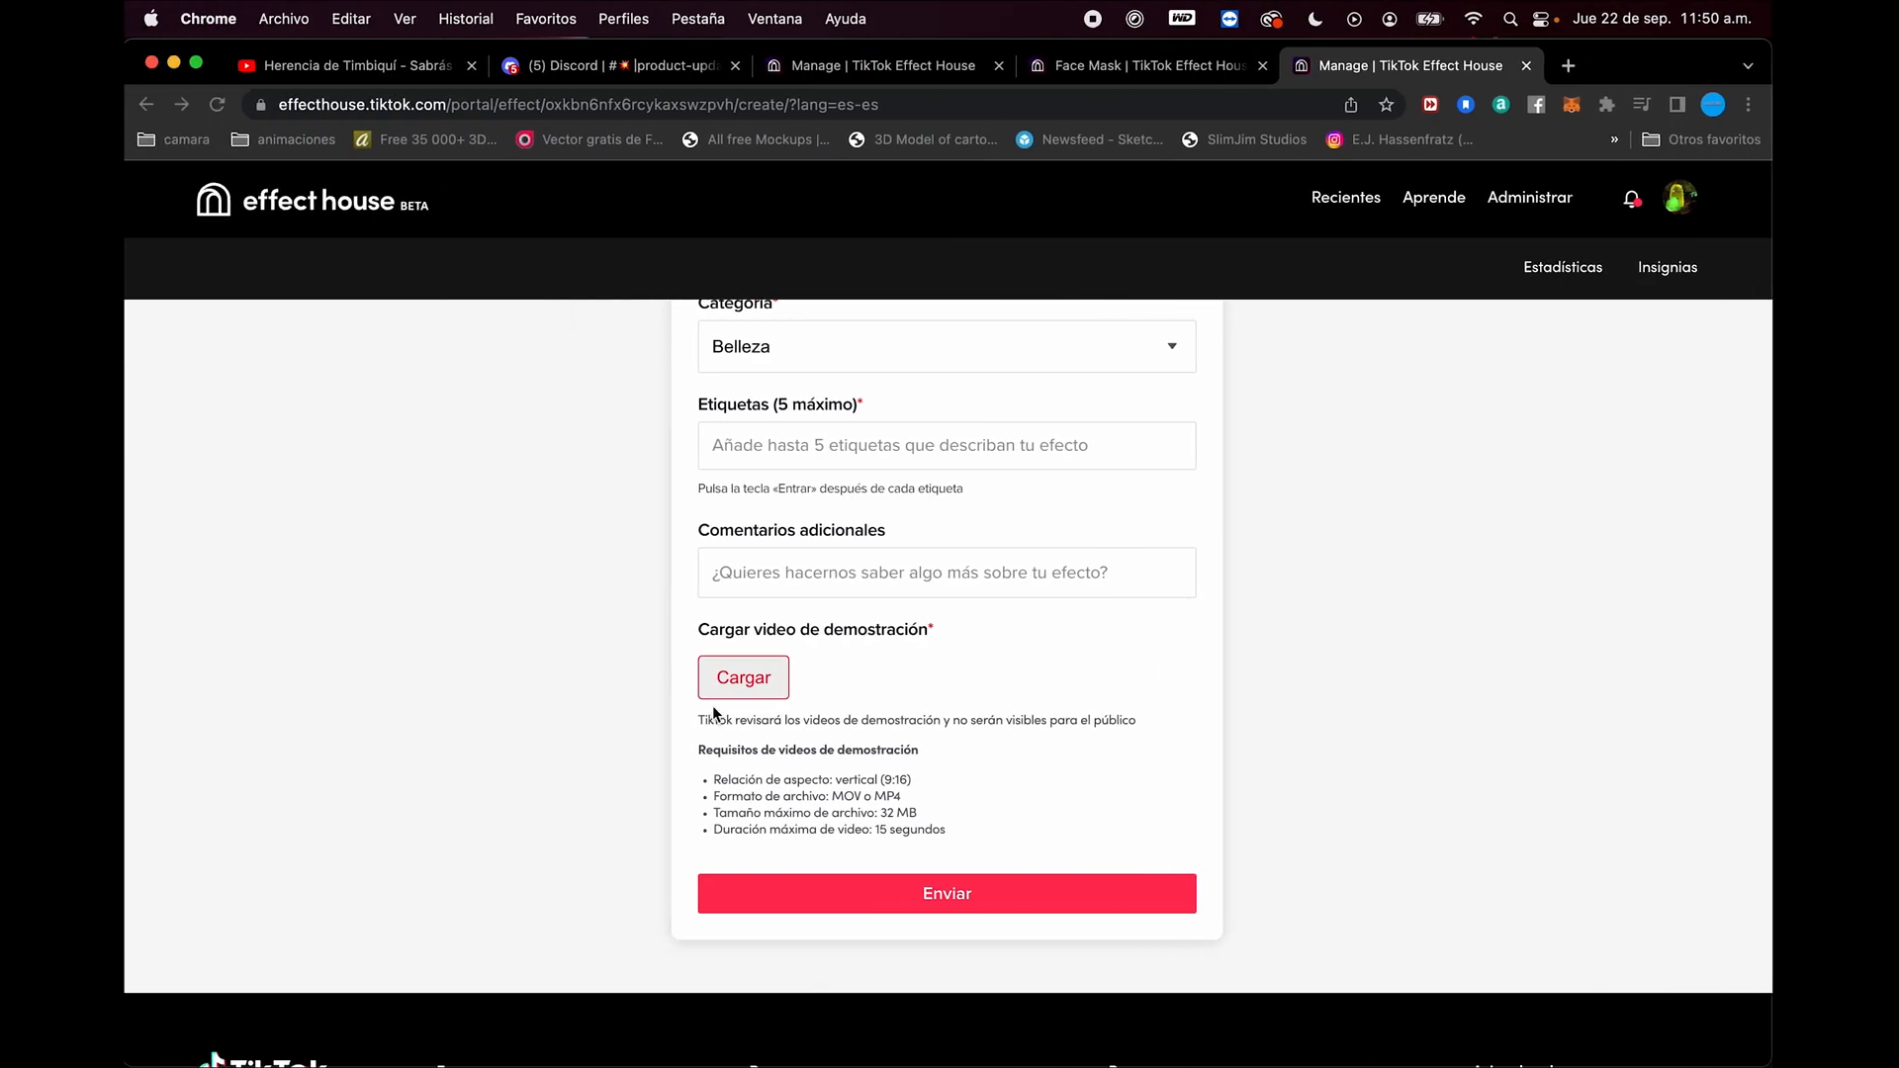
pyautogui.click(723, 692)
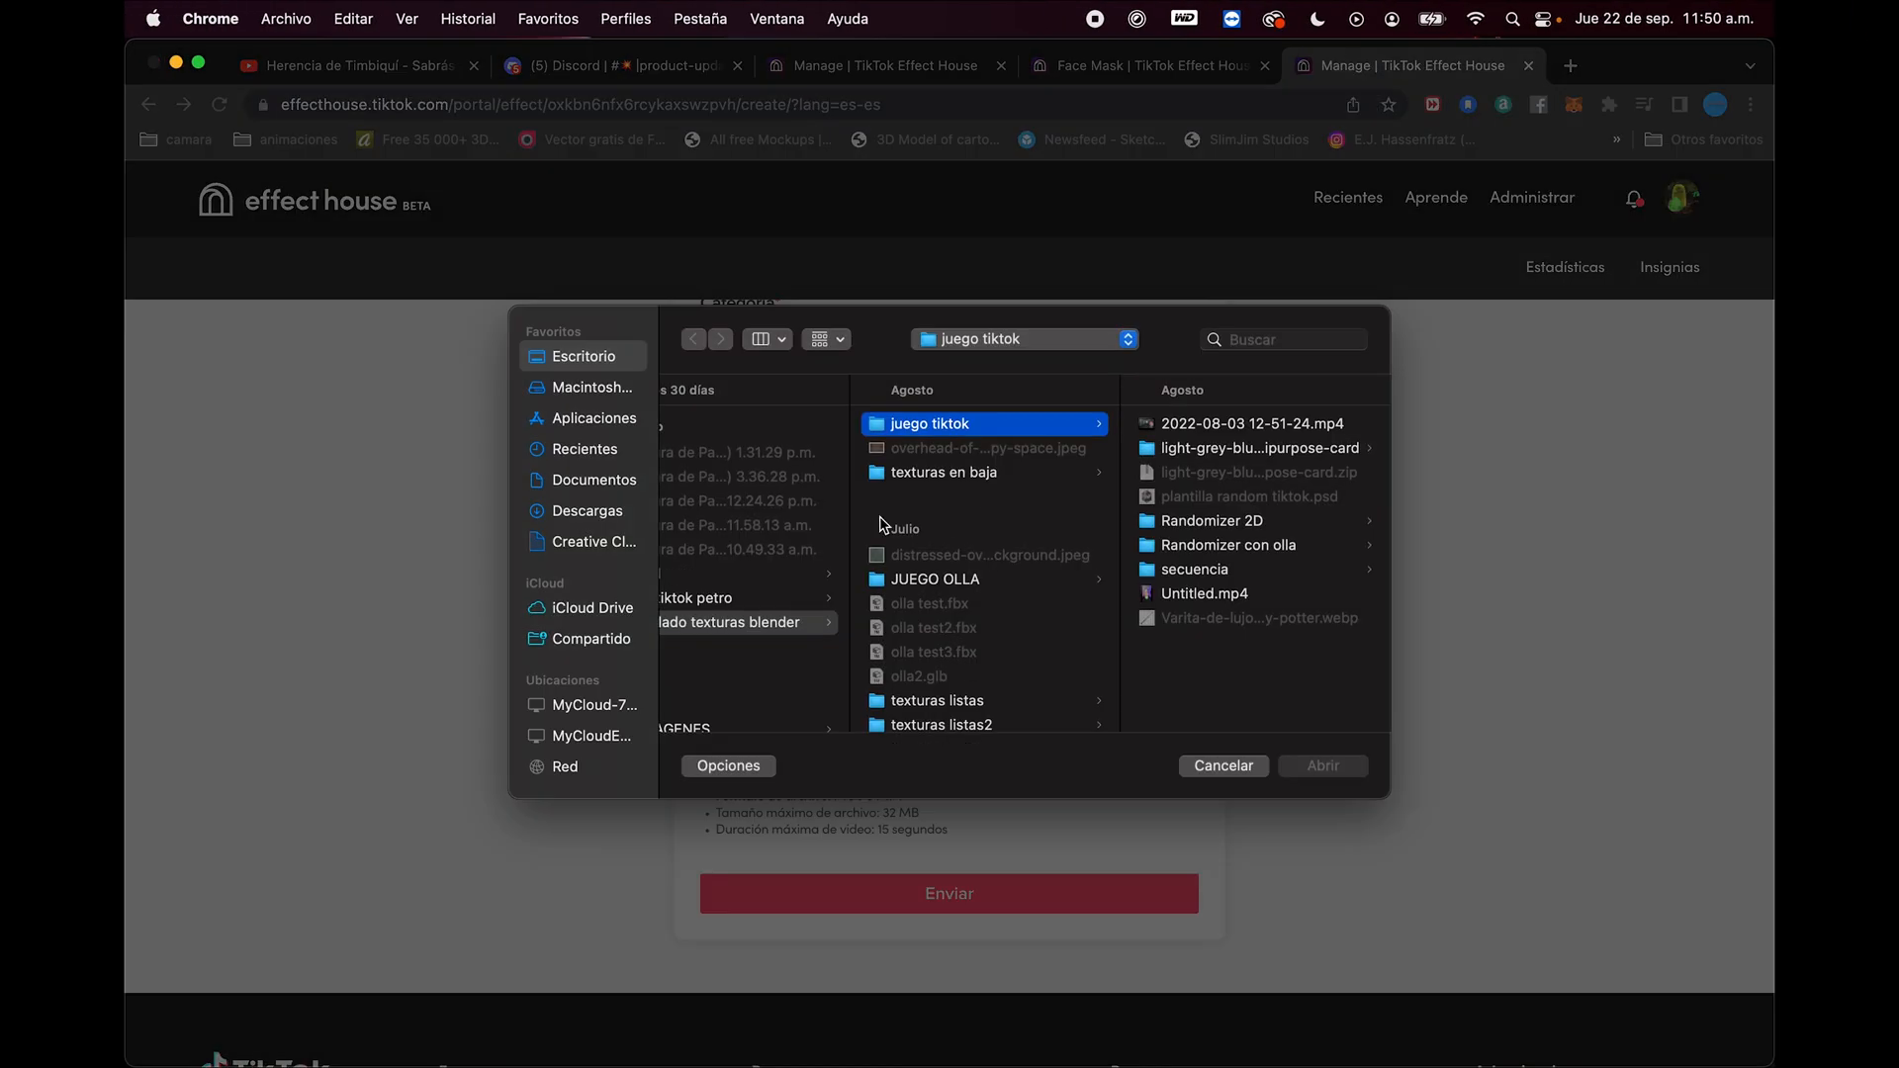
pyautogui.click(588, 358)
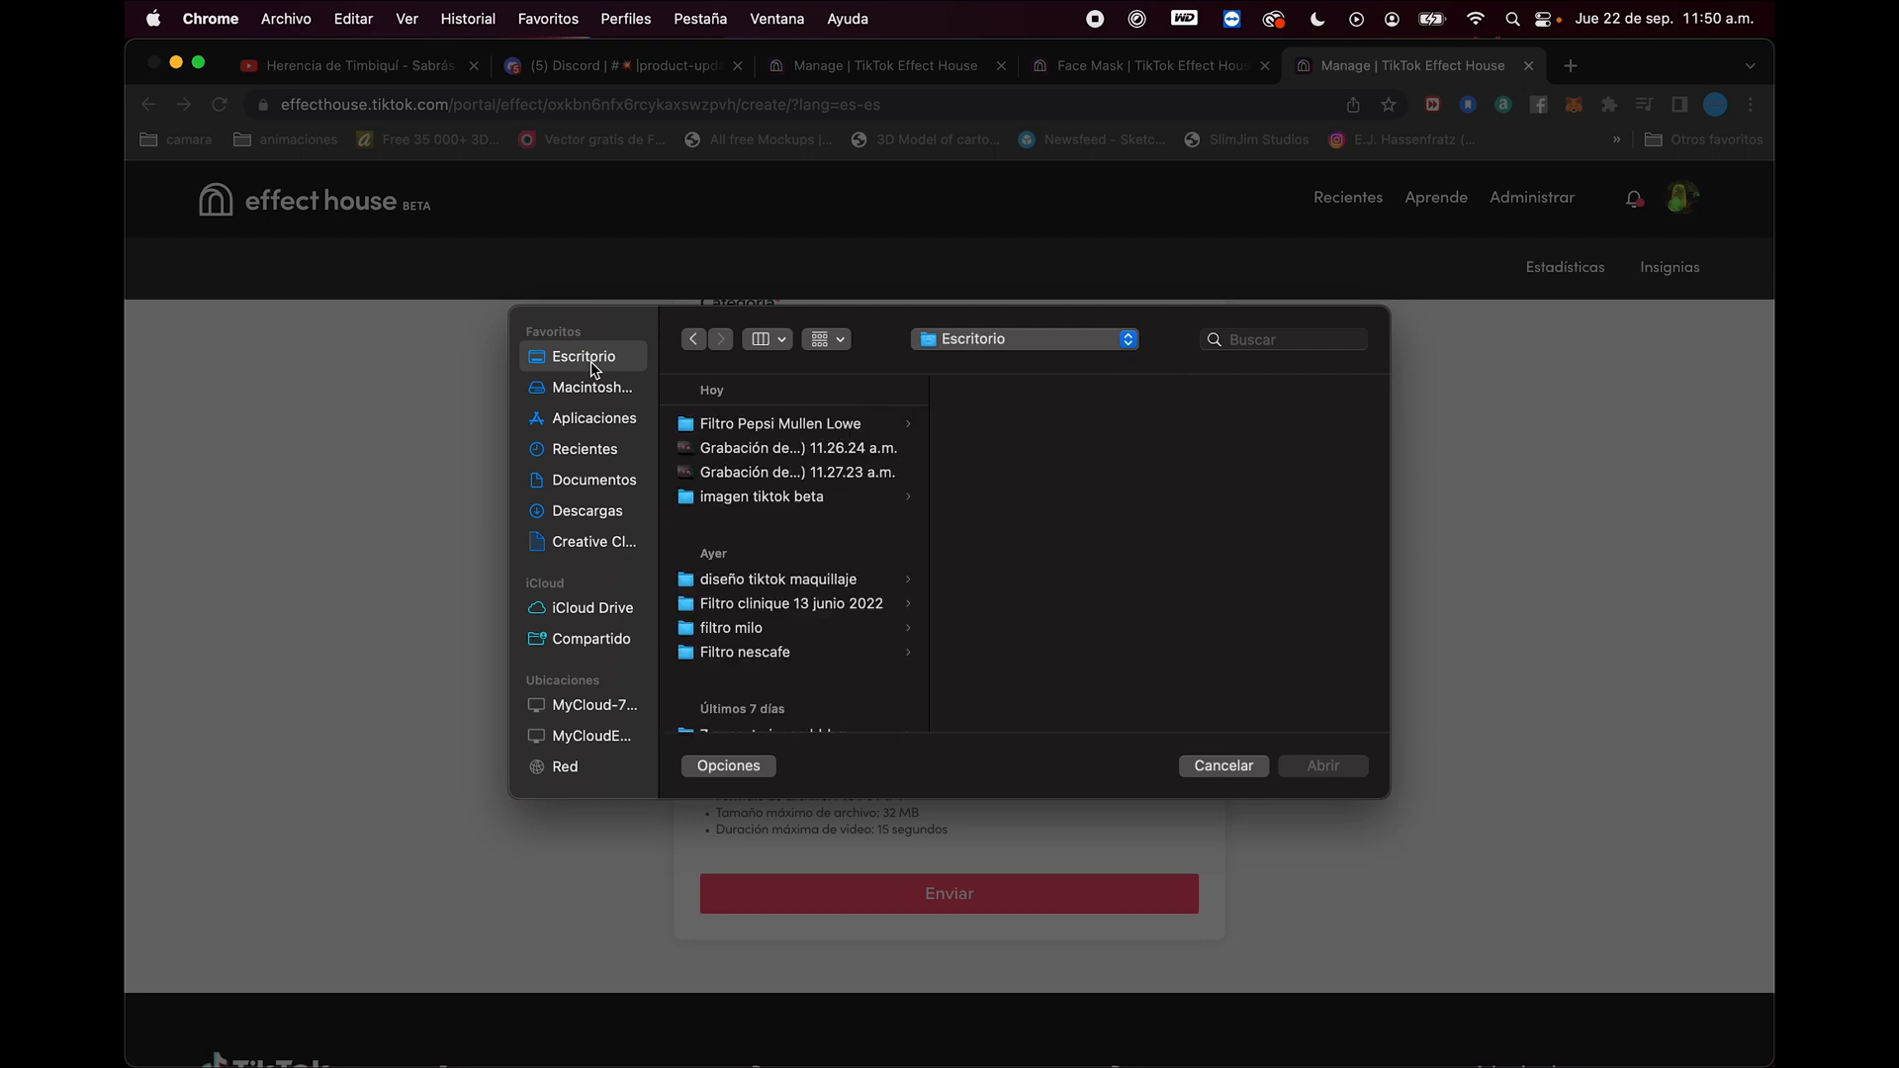
pyautogui.click(831, 500)
pyautogui.doubleClick(1030, 496)
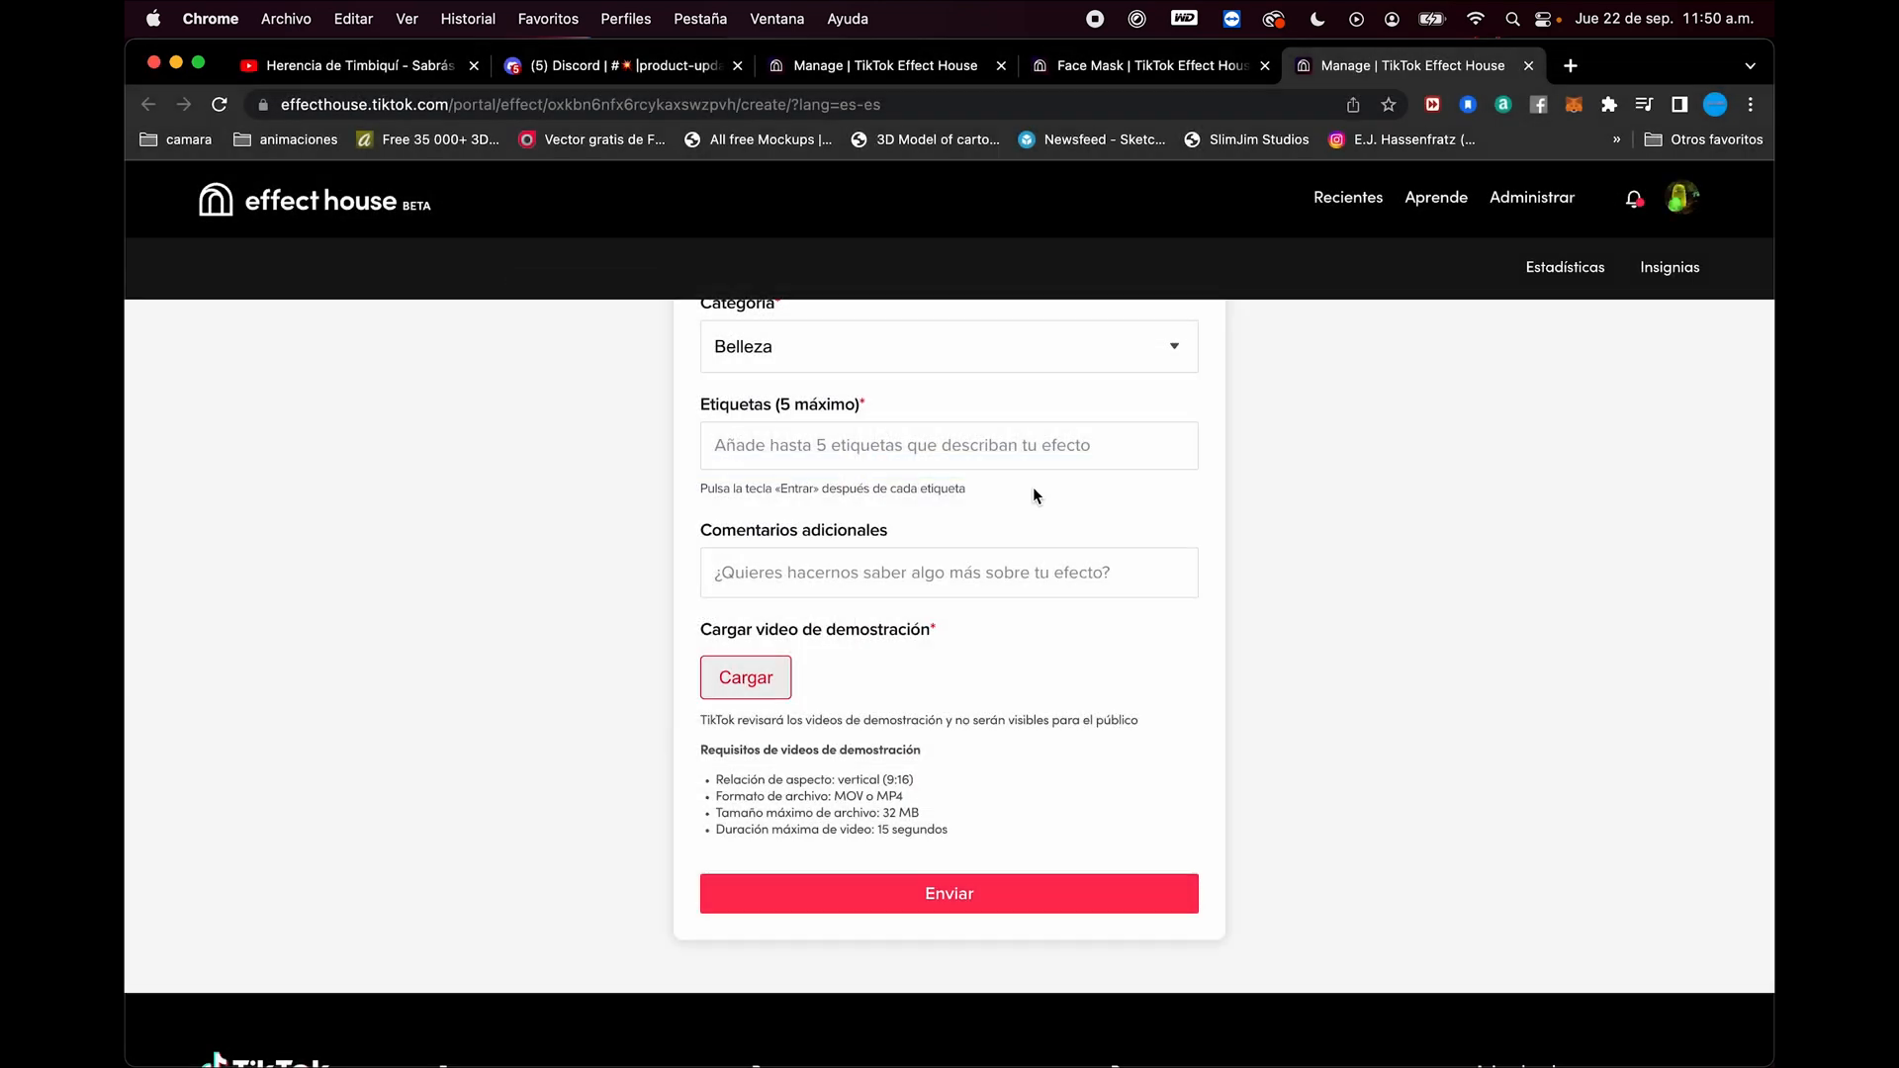
pyautogui.scroll(2, 1093, 771)
pyautogui.scroll(-3, 1093, 771)
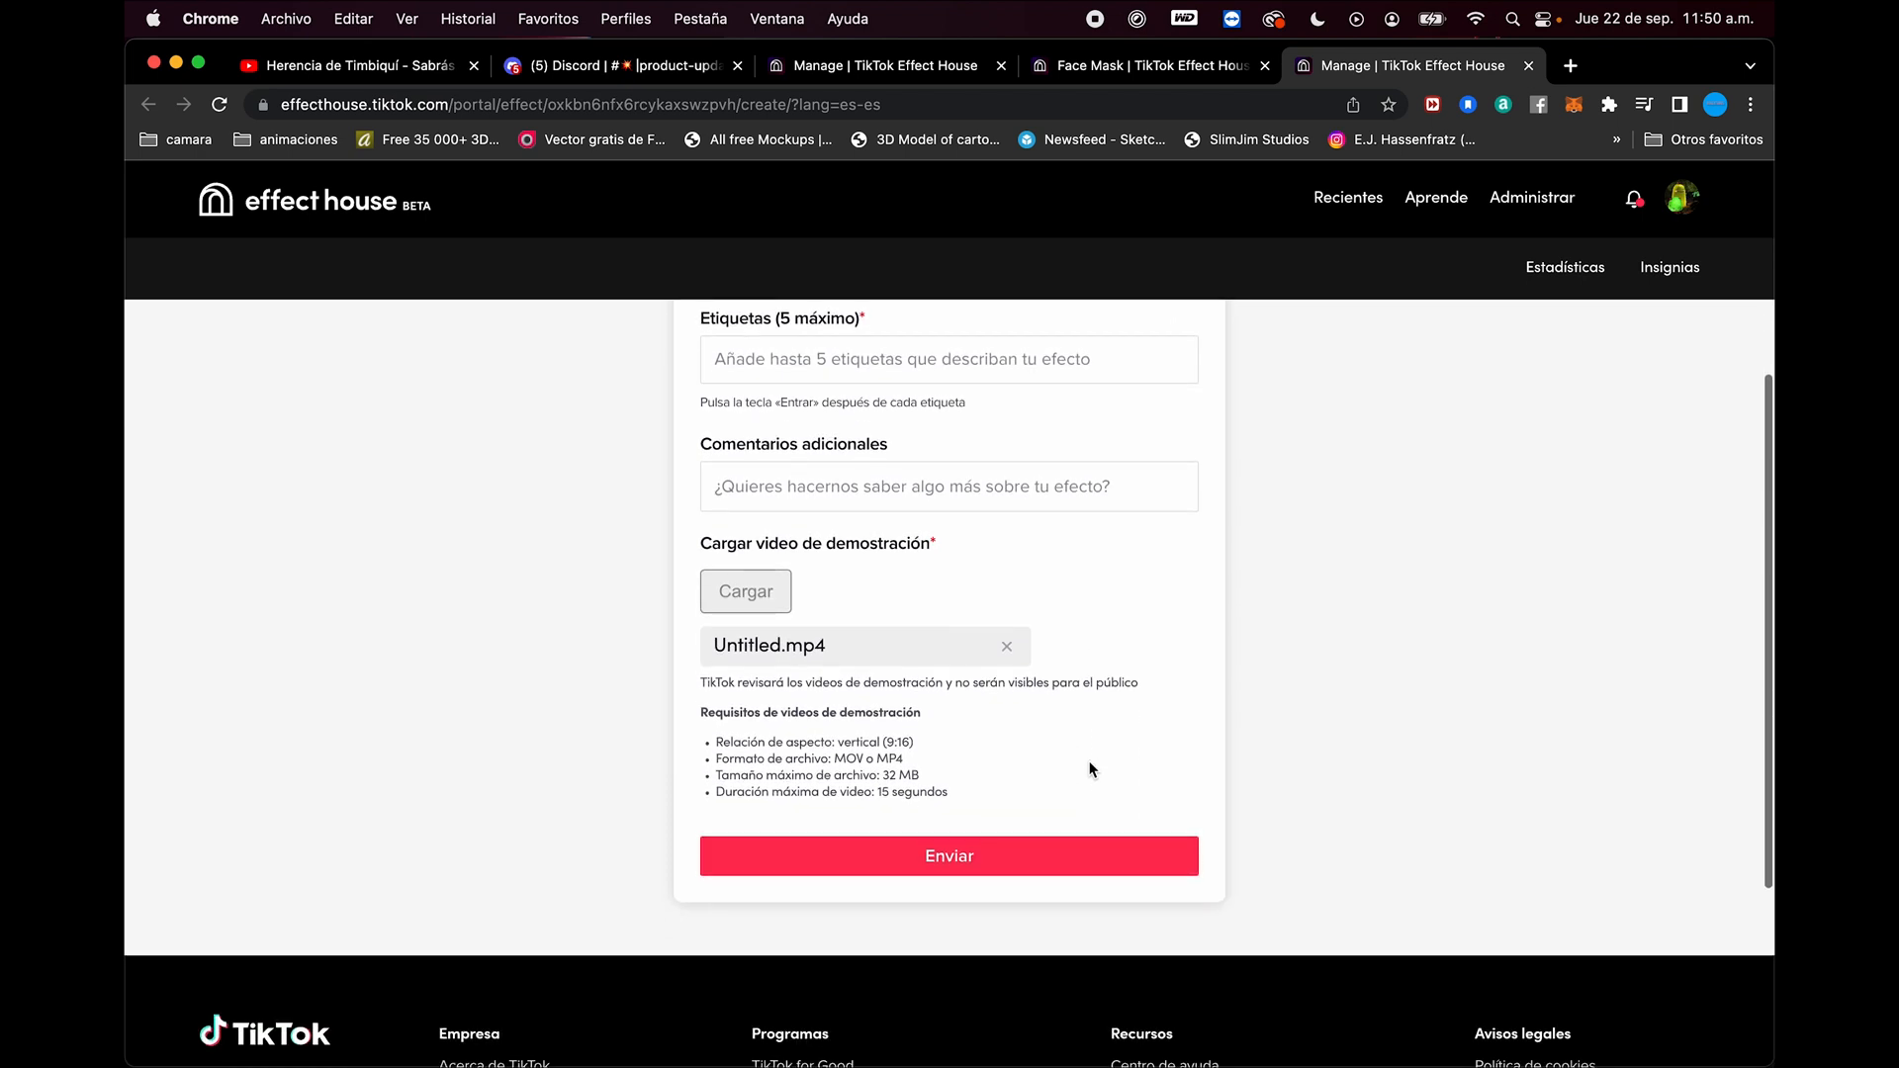
pyautogui.click(1028, 862)
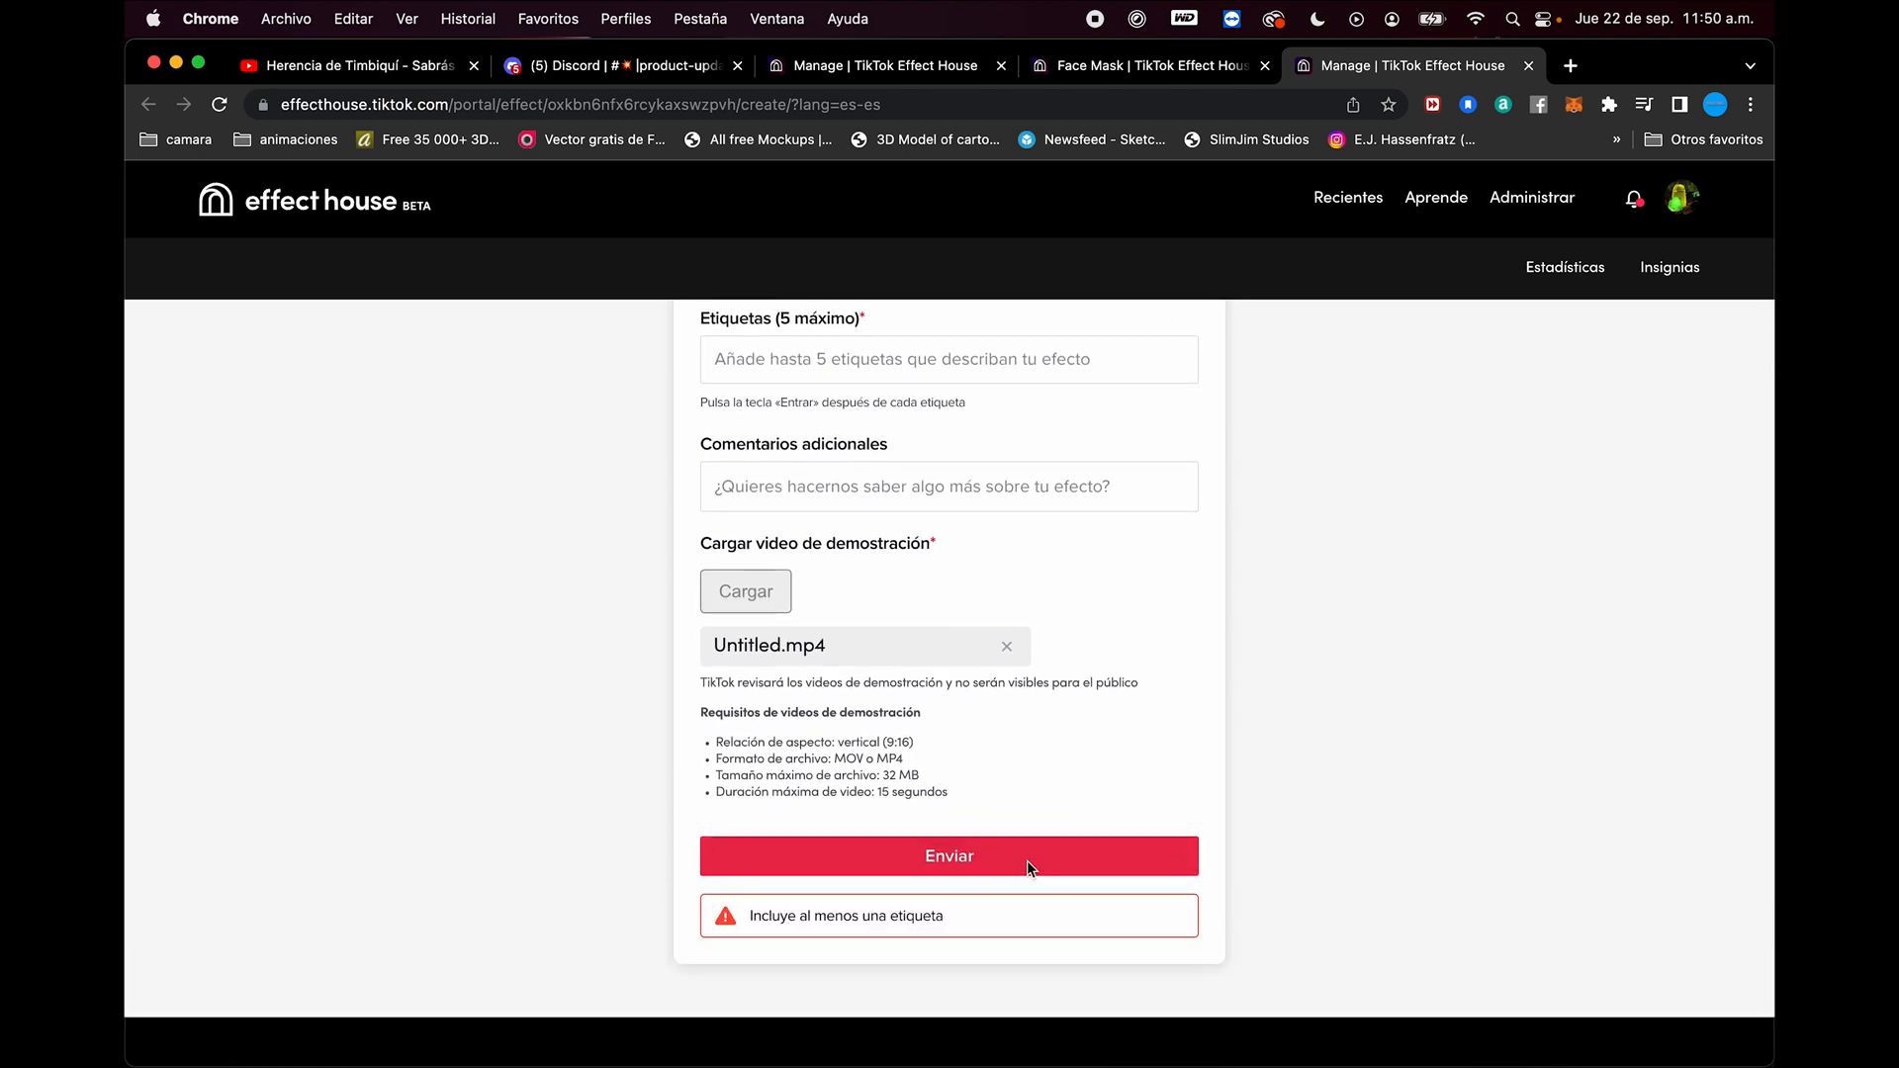
# Step: Add the tags maquillaje, vikingos, rostro and halloween to the Viking effect
pyautogui.scroll(3, 995, 886)
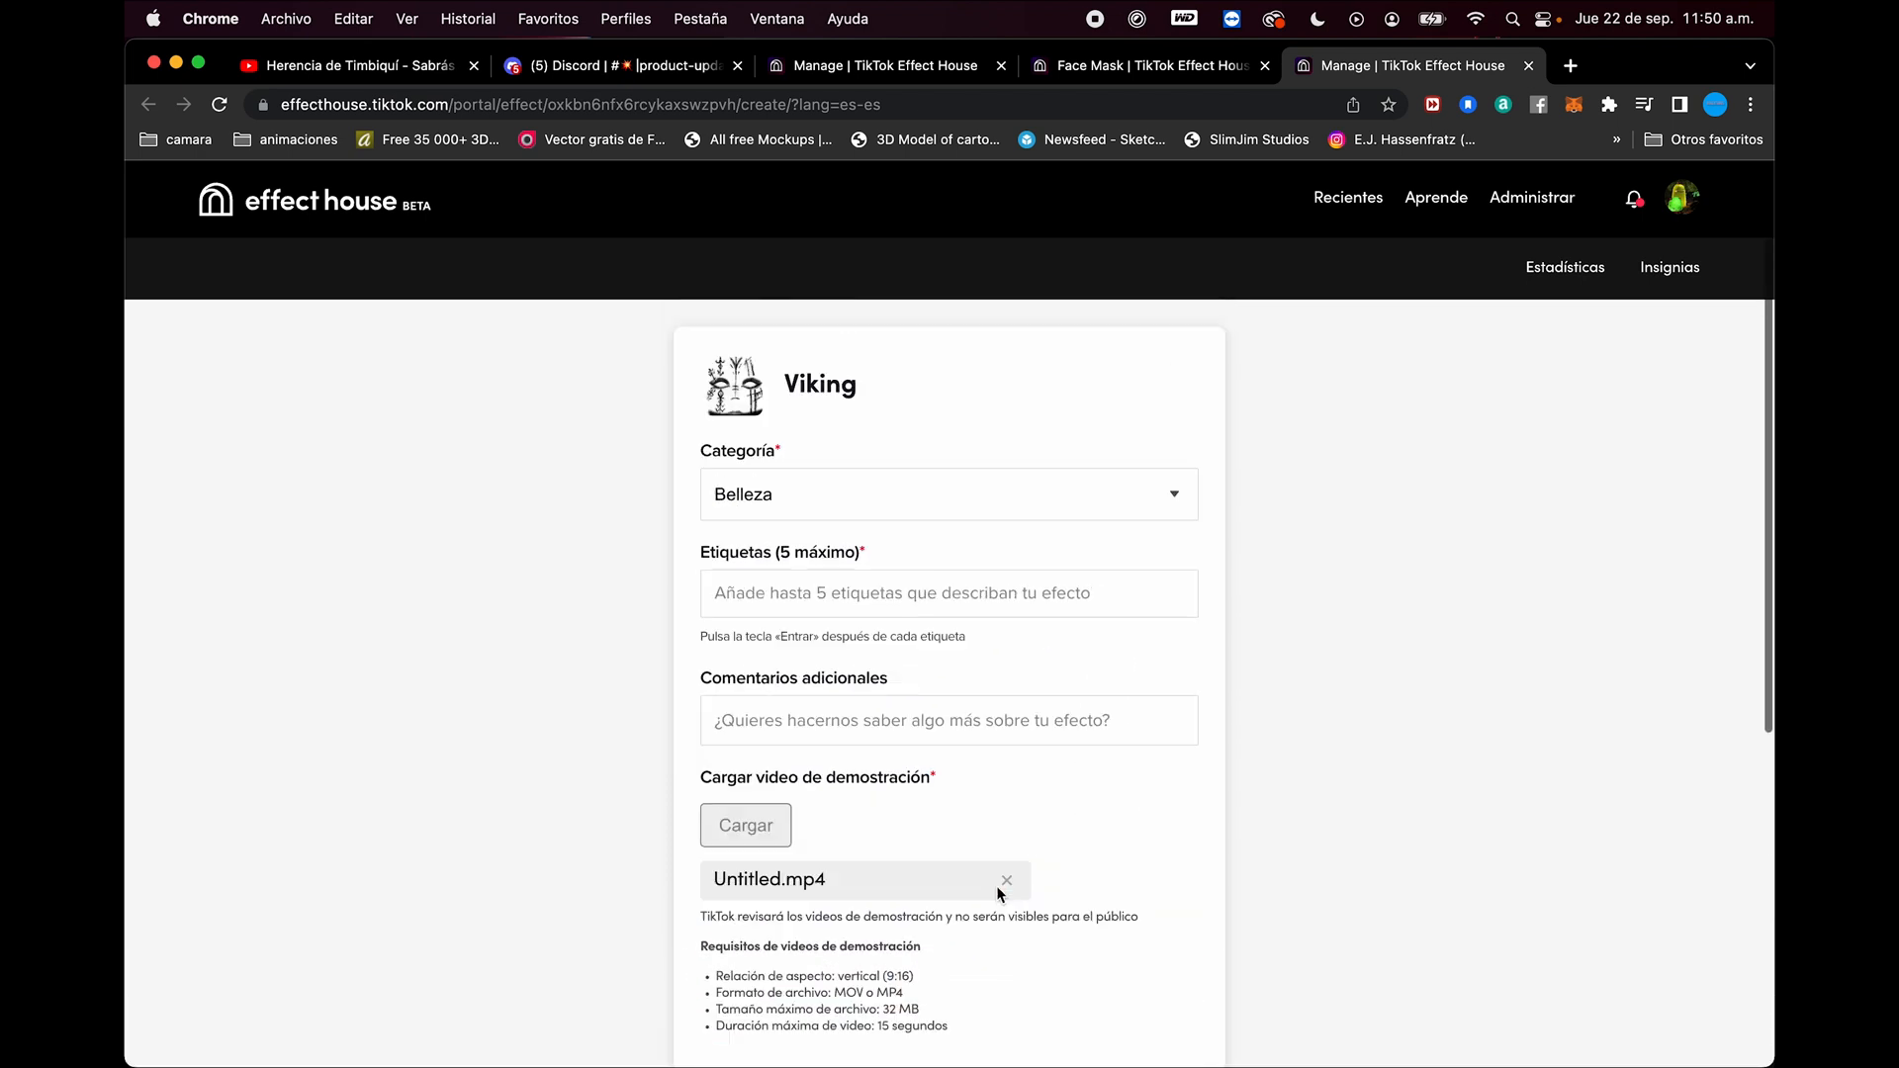
pyautogui.click(831, 619)
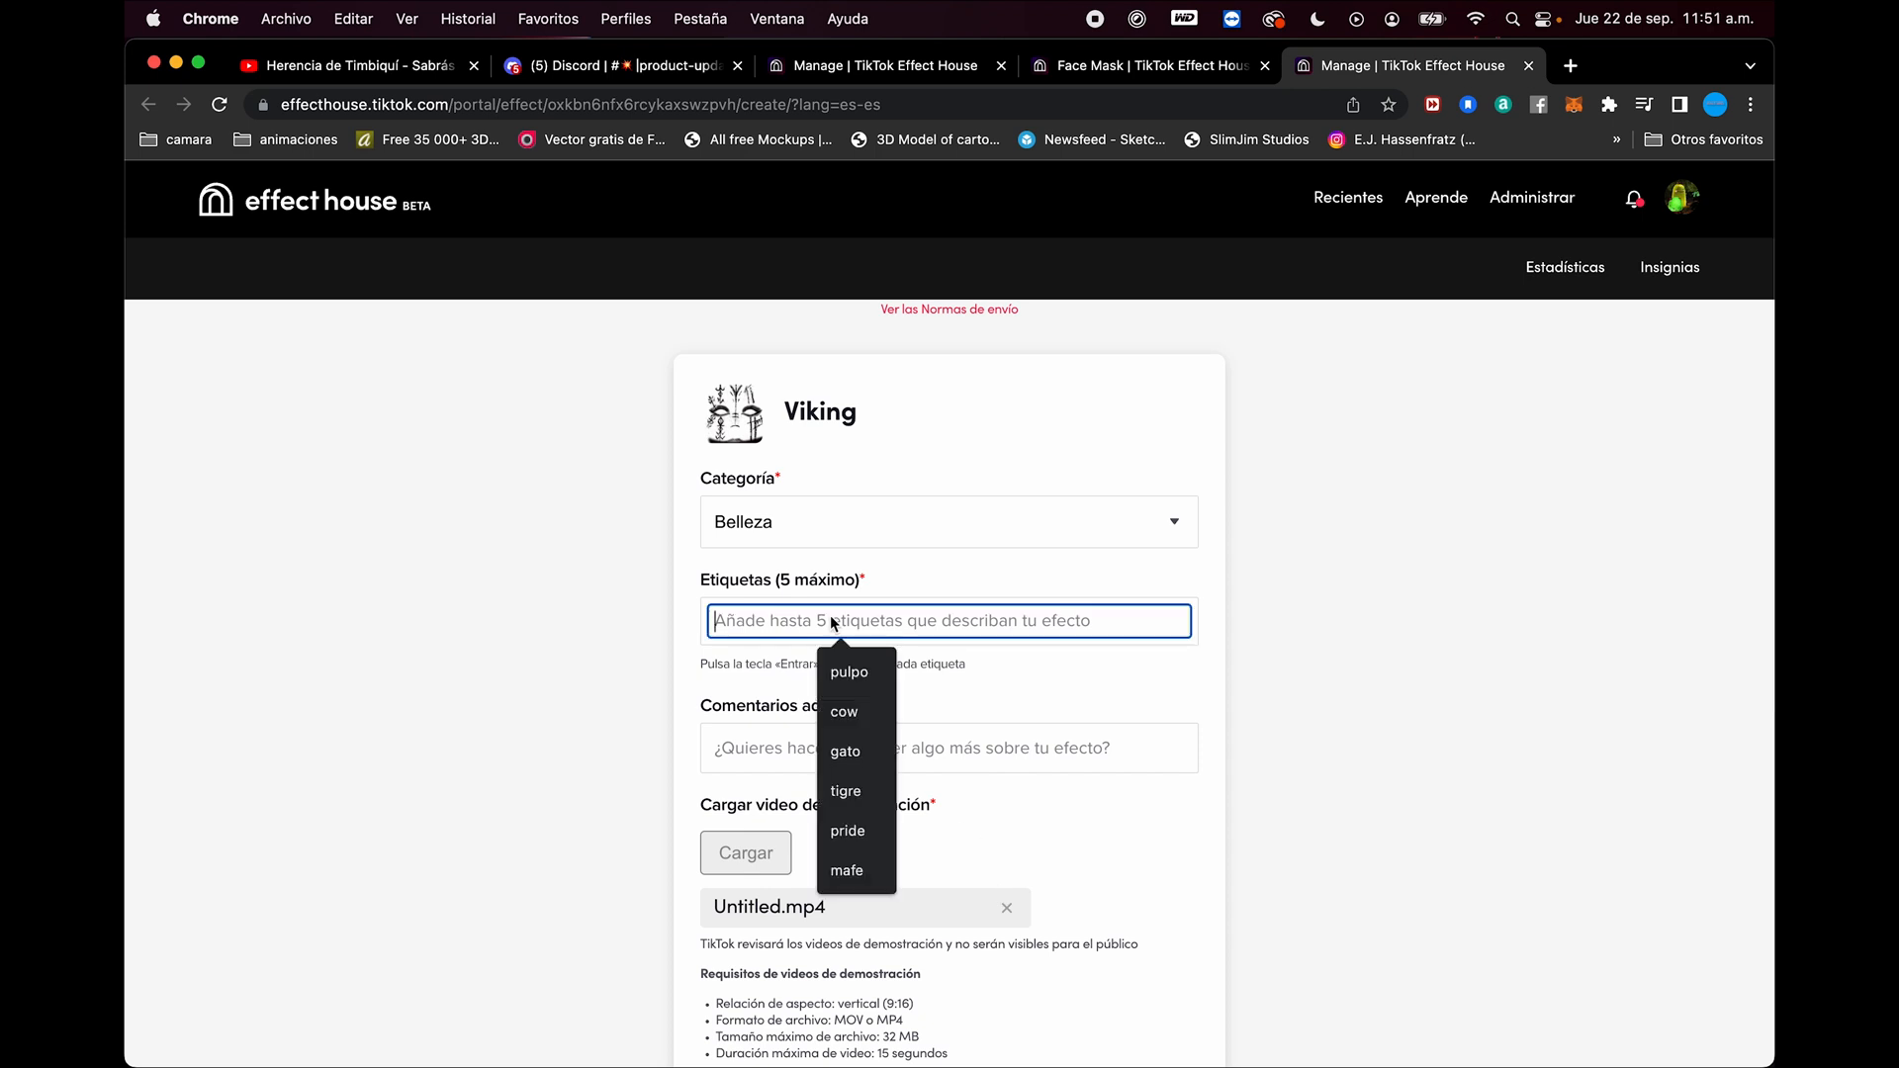
pyautogui.write('maquillaje')
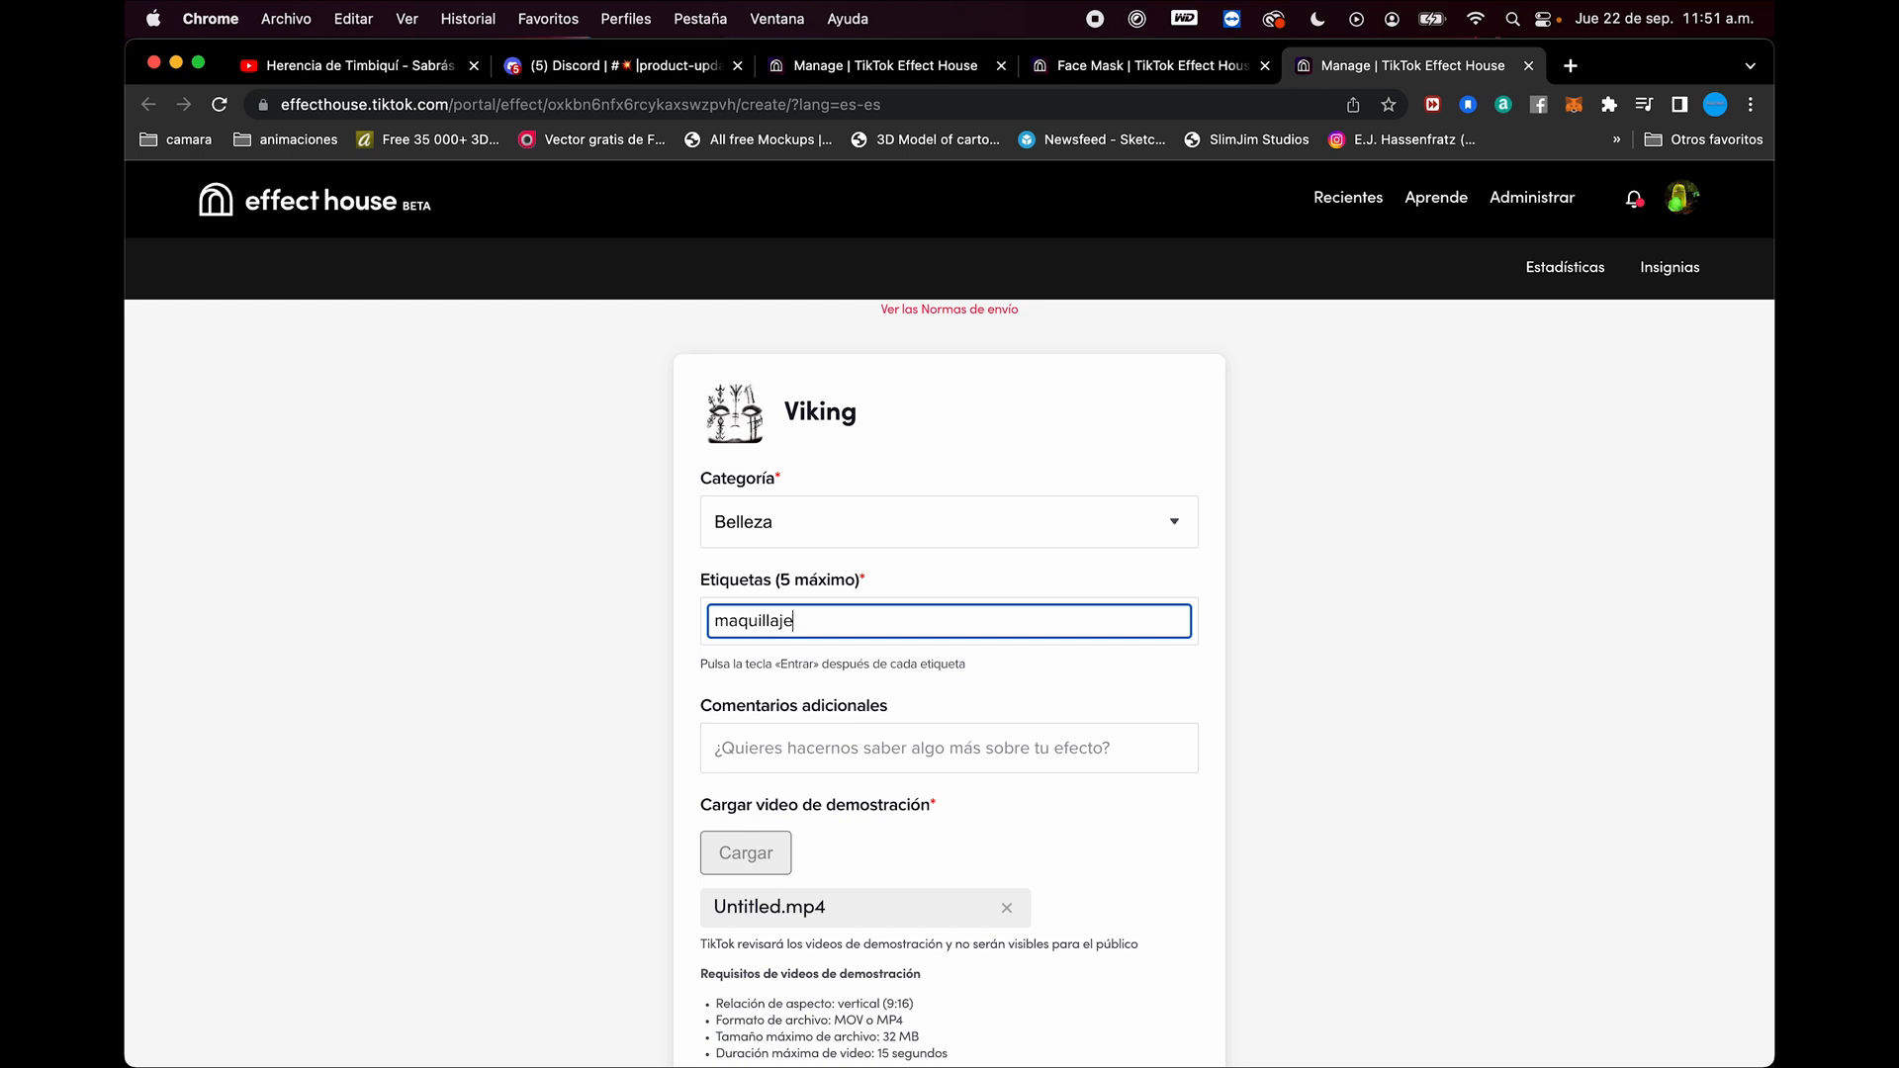
pyautogui.press('Return')
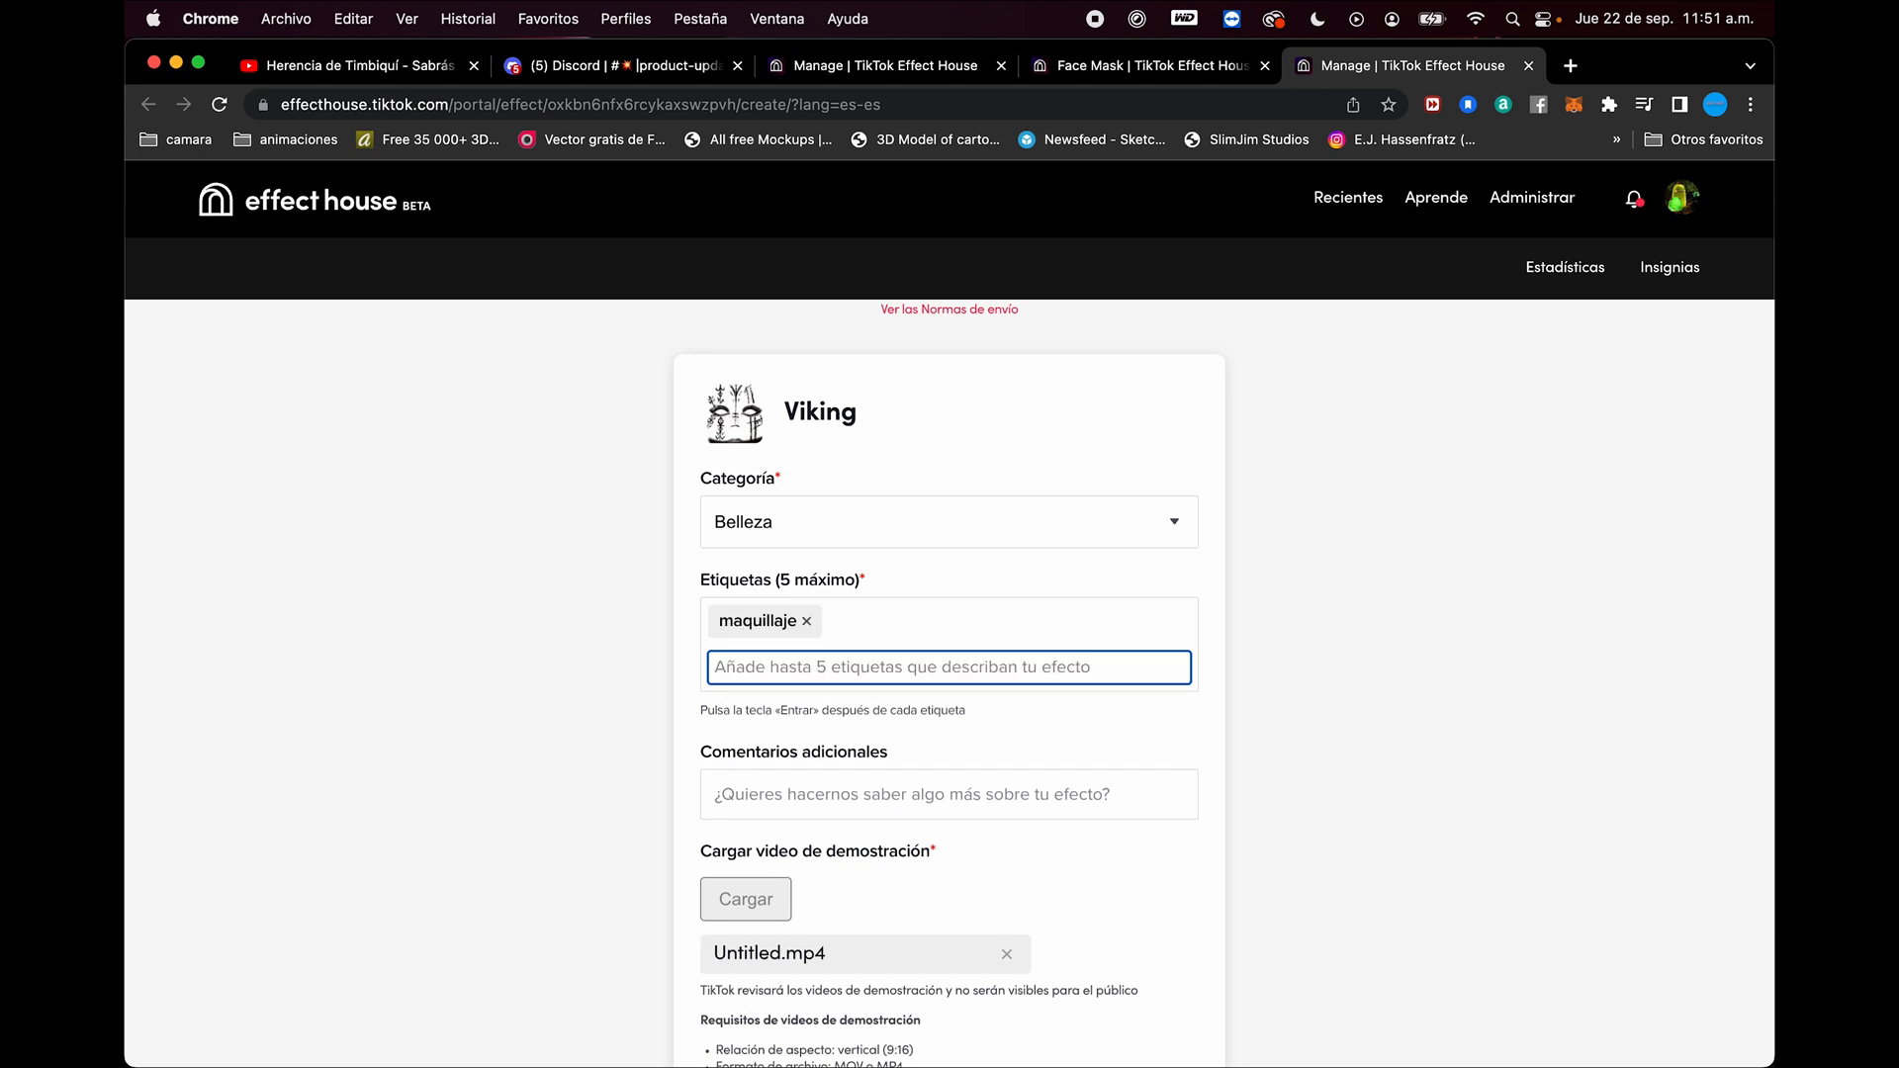
pyautogui.write('vi')
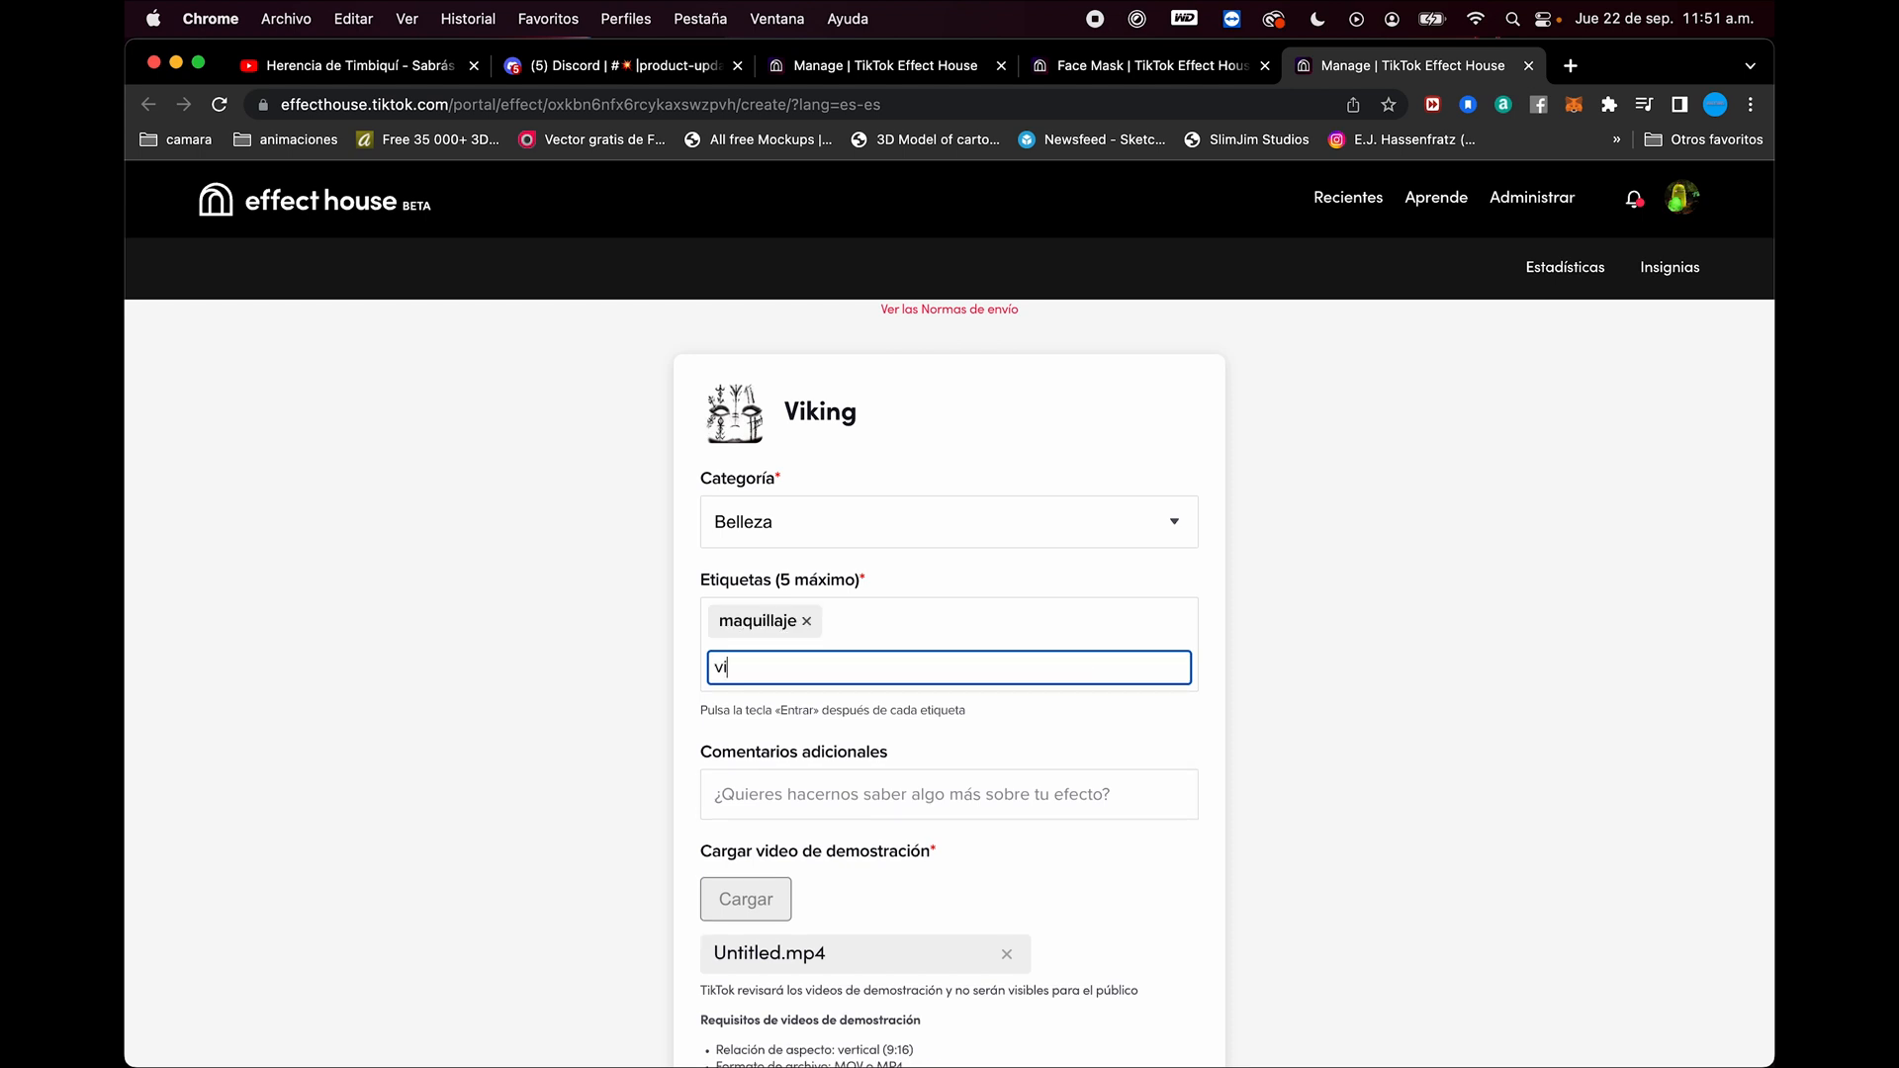
pyautogui.write('kingos')
pyautogui.press('Return')
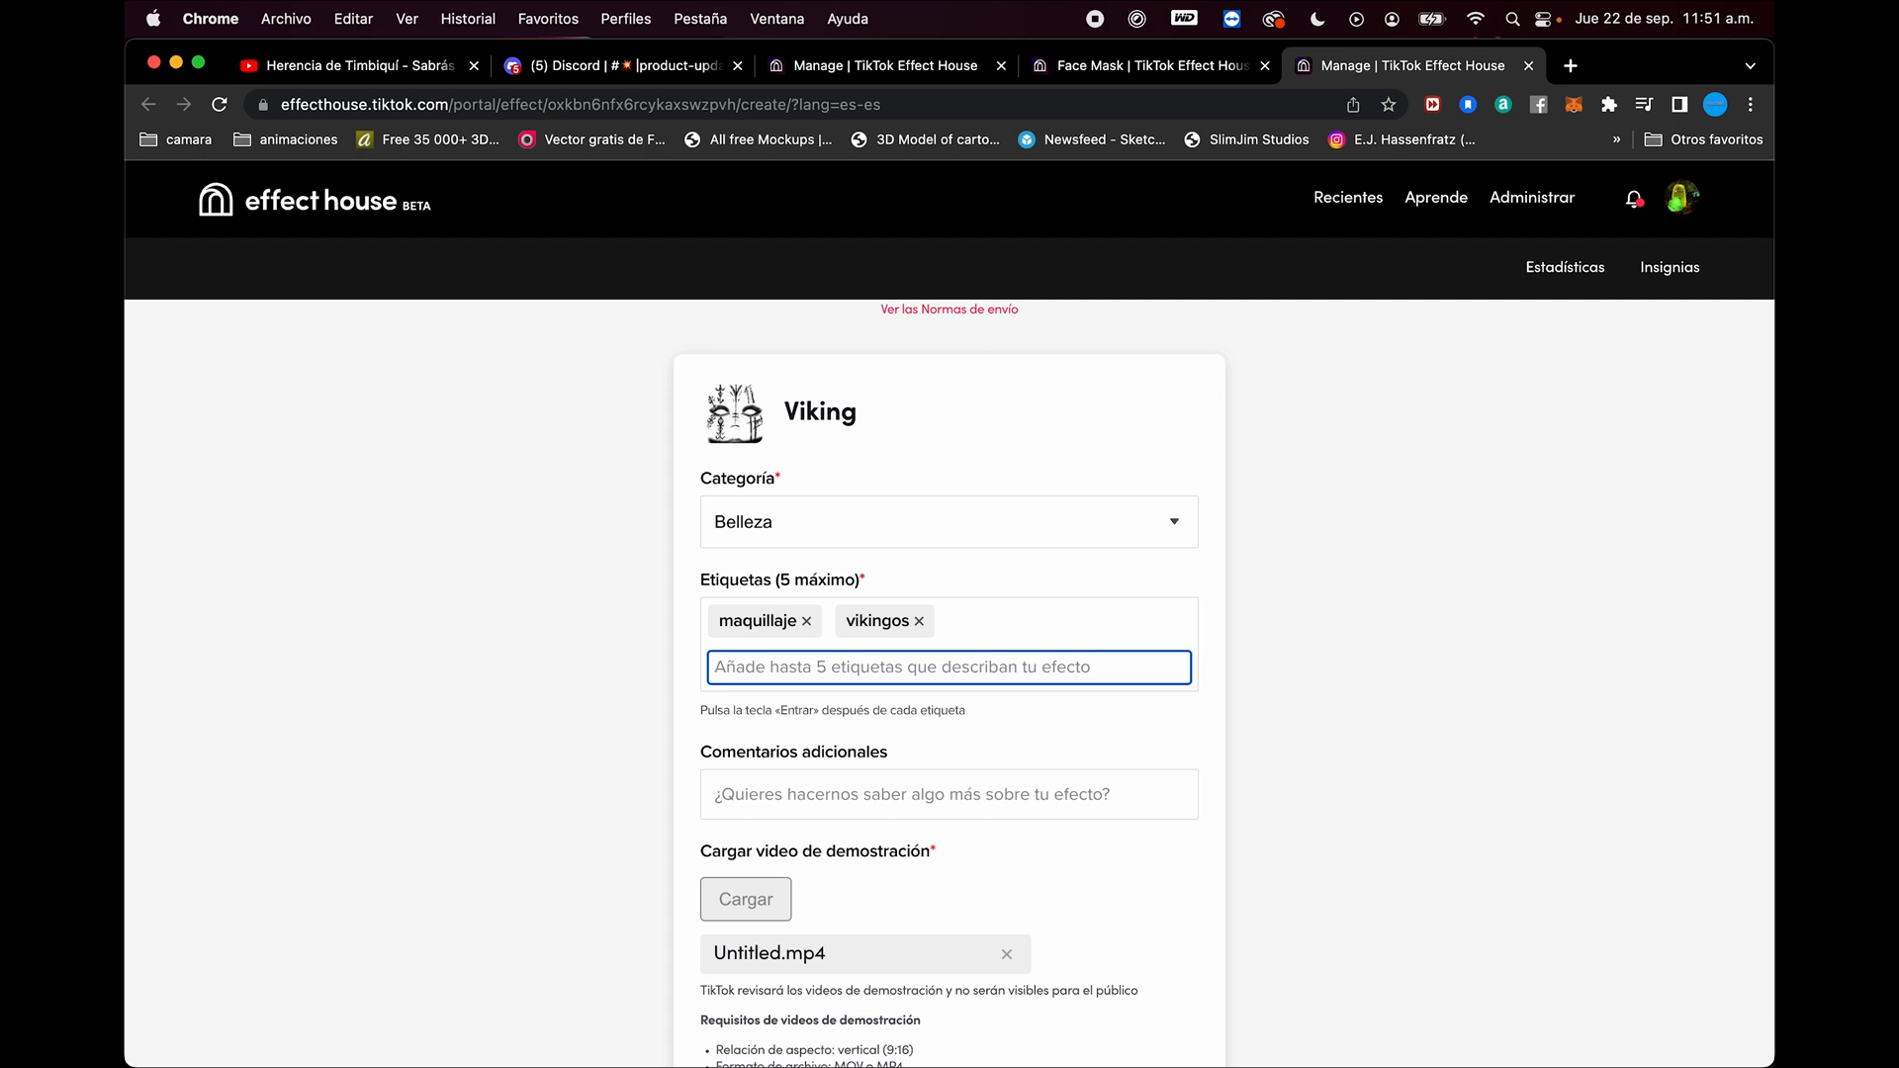
pyautogui.write('rostro')
pyautogui.press('Return')
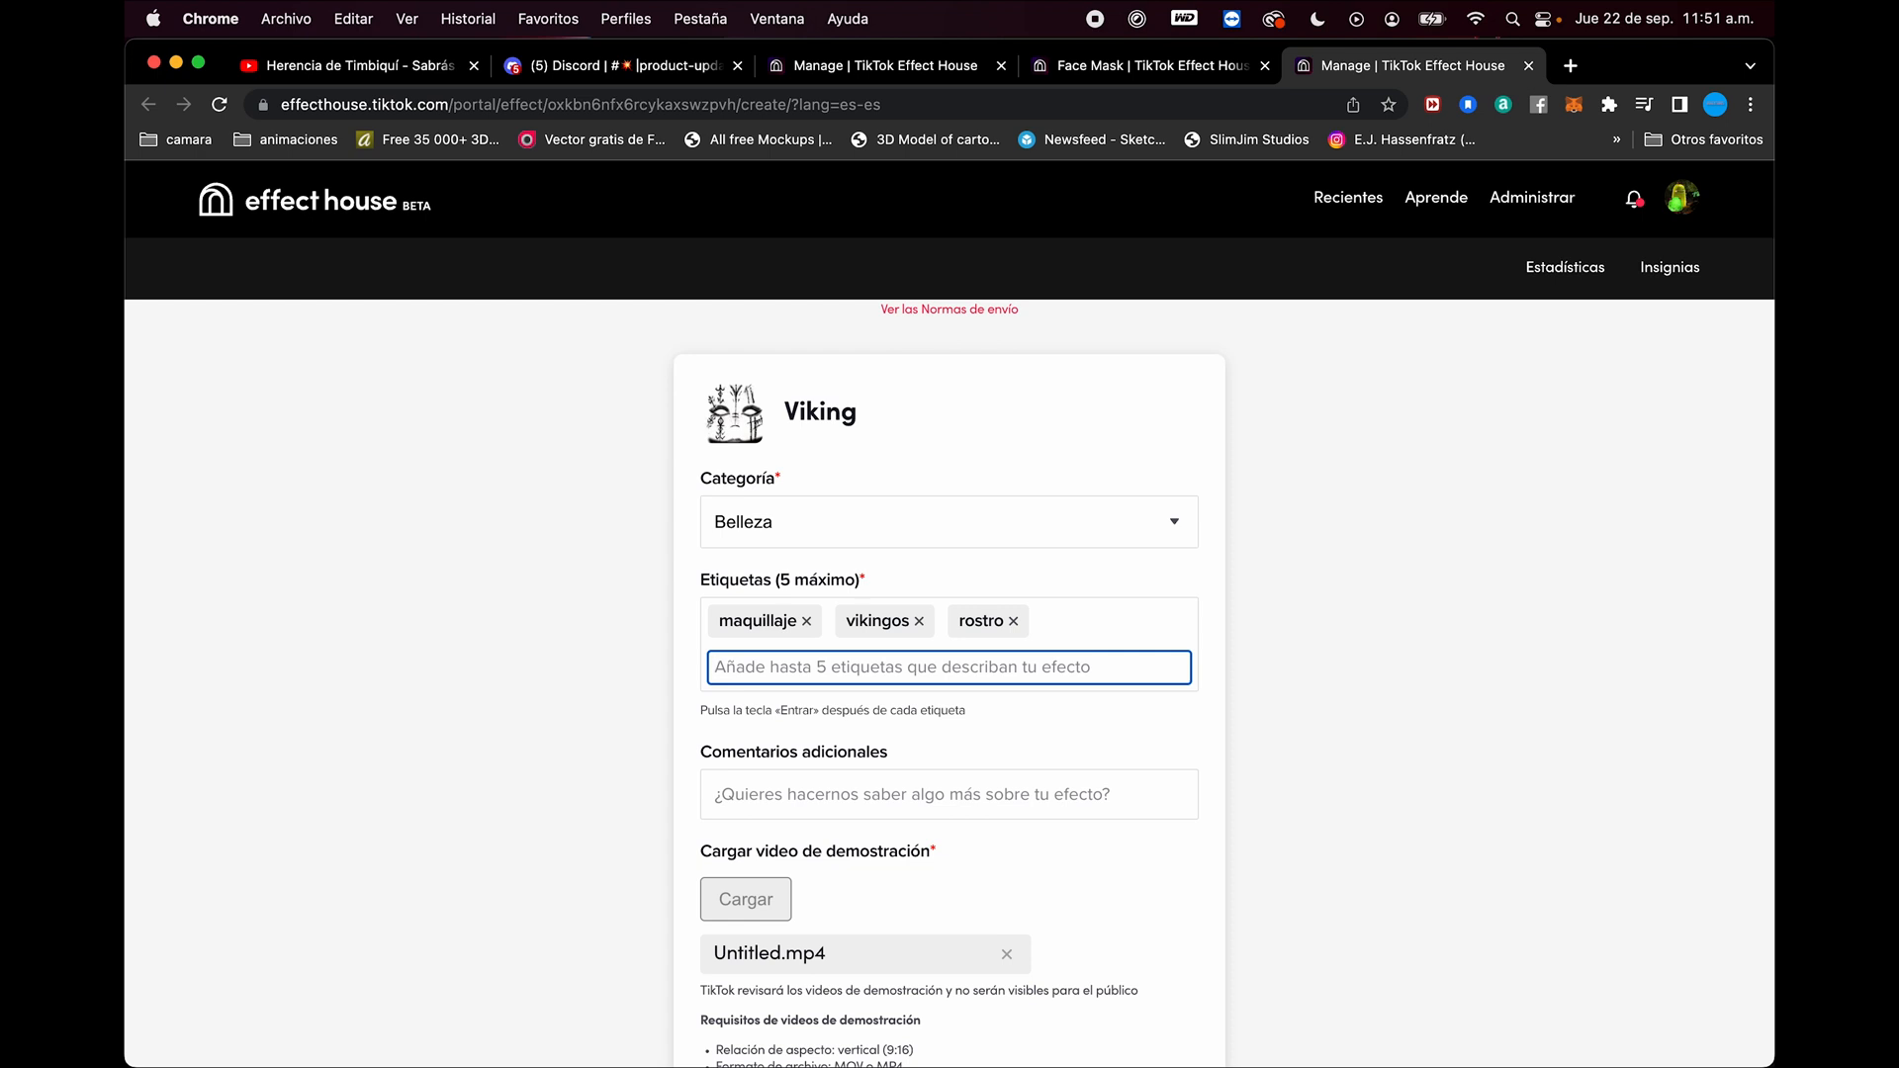
pyautogui.write('halloween')
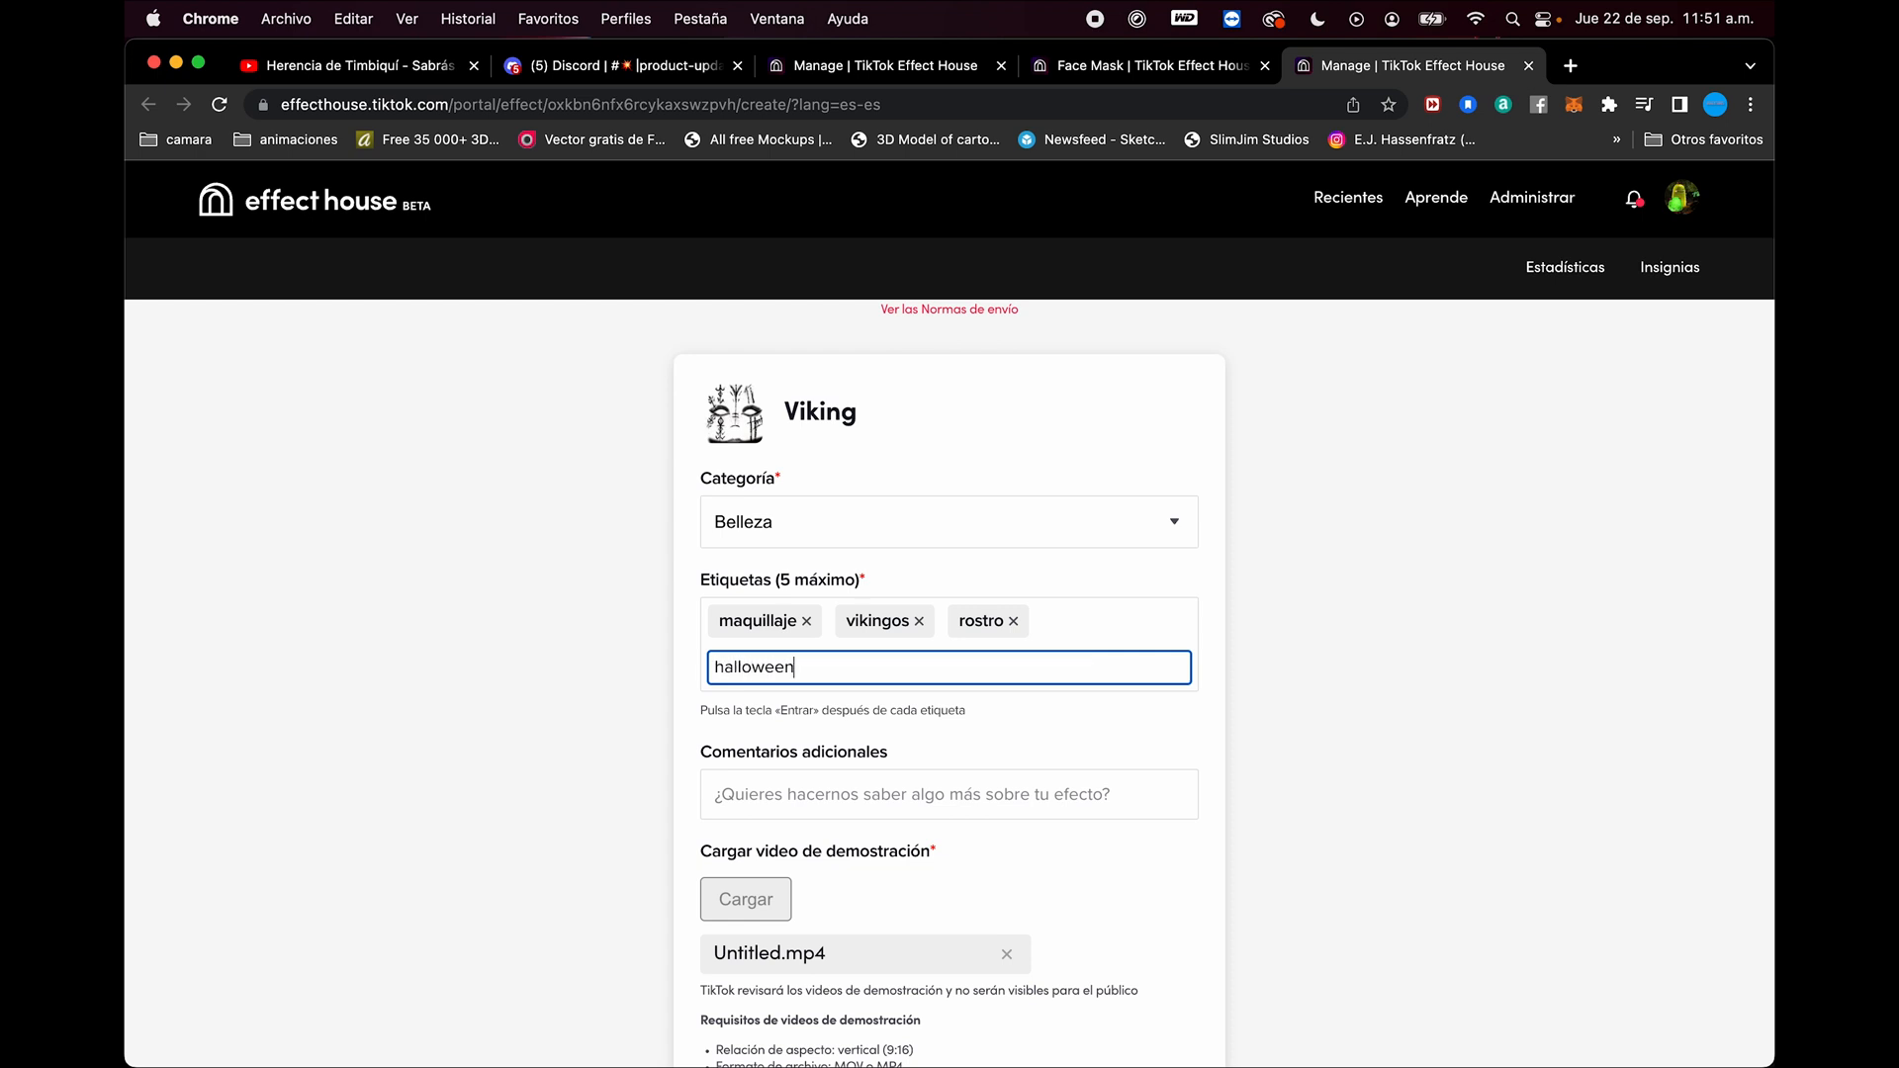
pyautogui.press('Return')
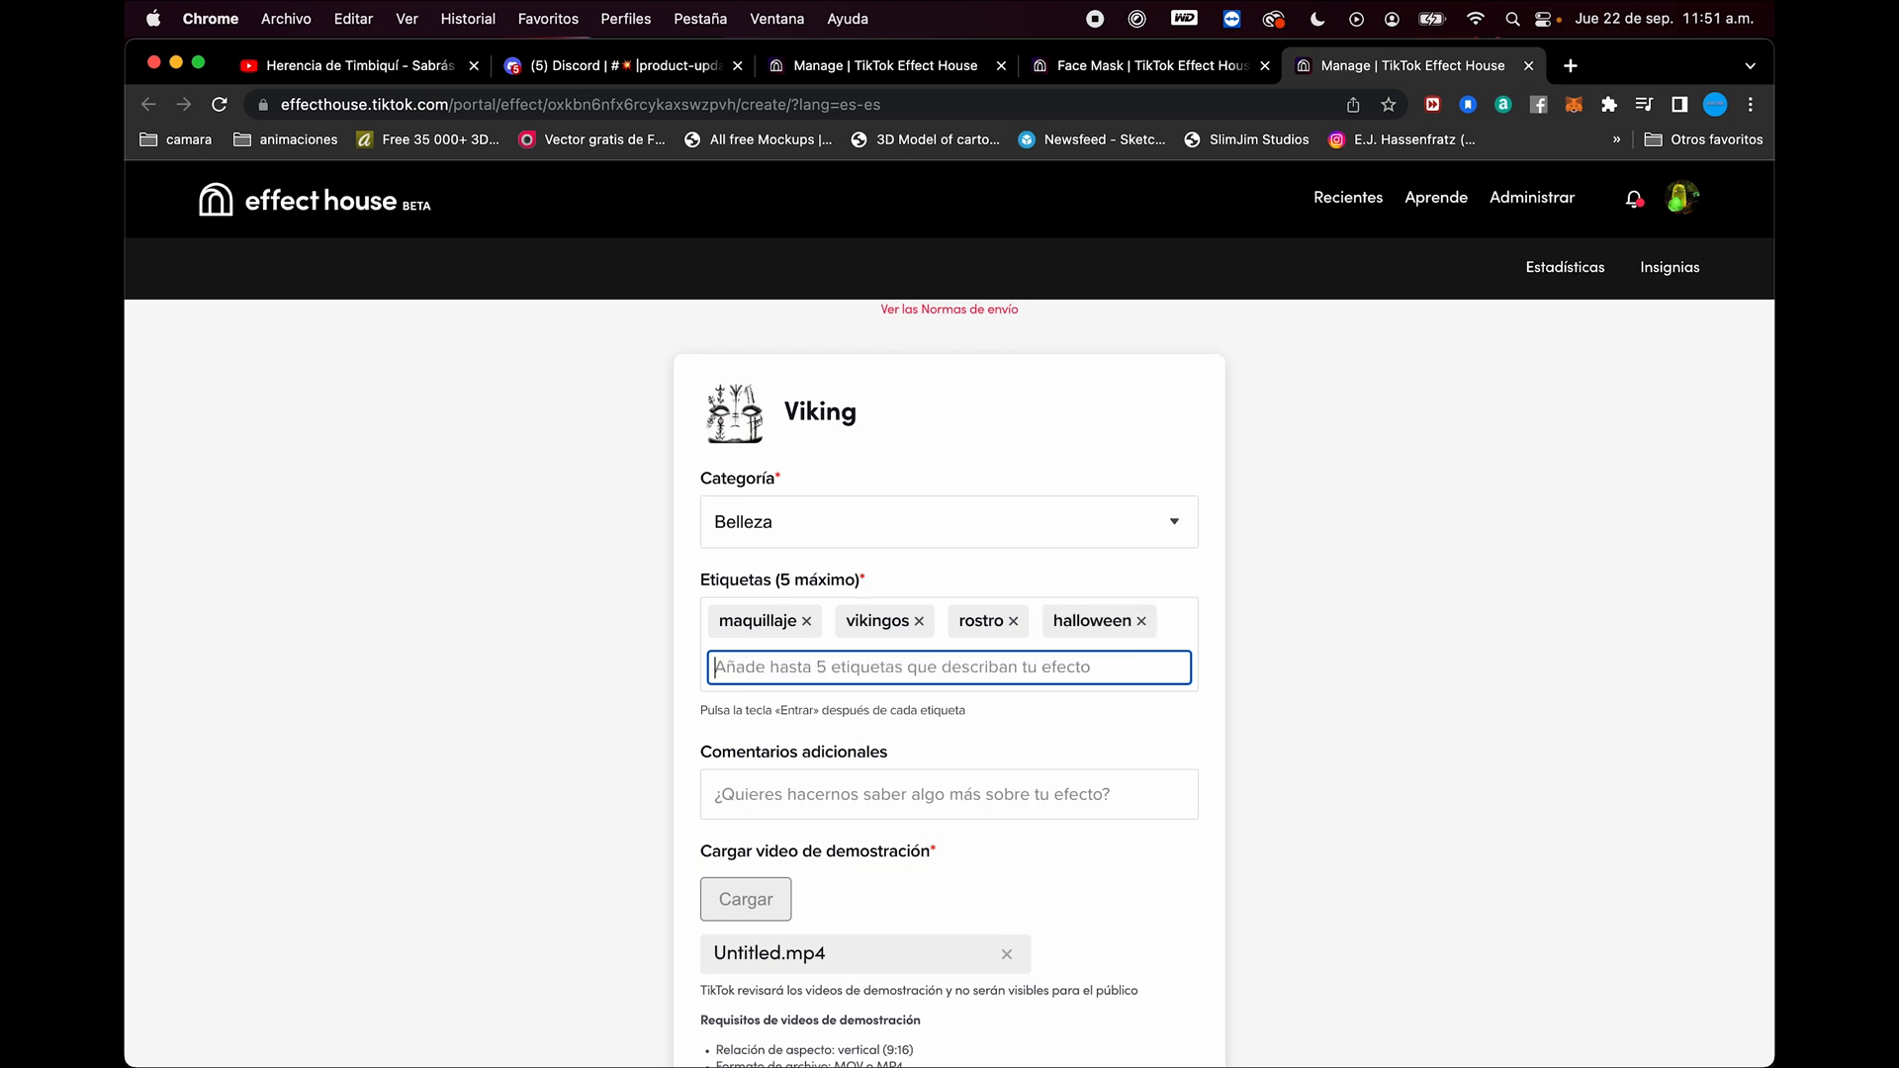
# Step: Submit the completed Viking effect form for review and view the preview QR code on the resulting page
pyautogui.scroll(-5, 920, 657)
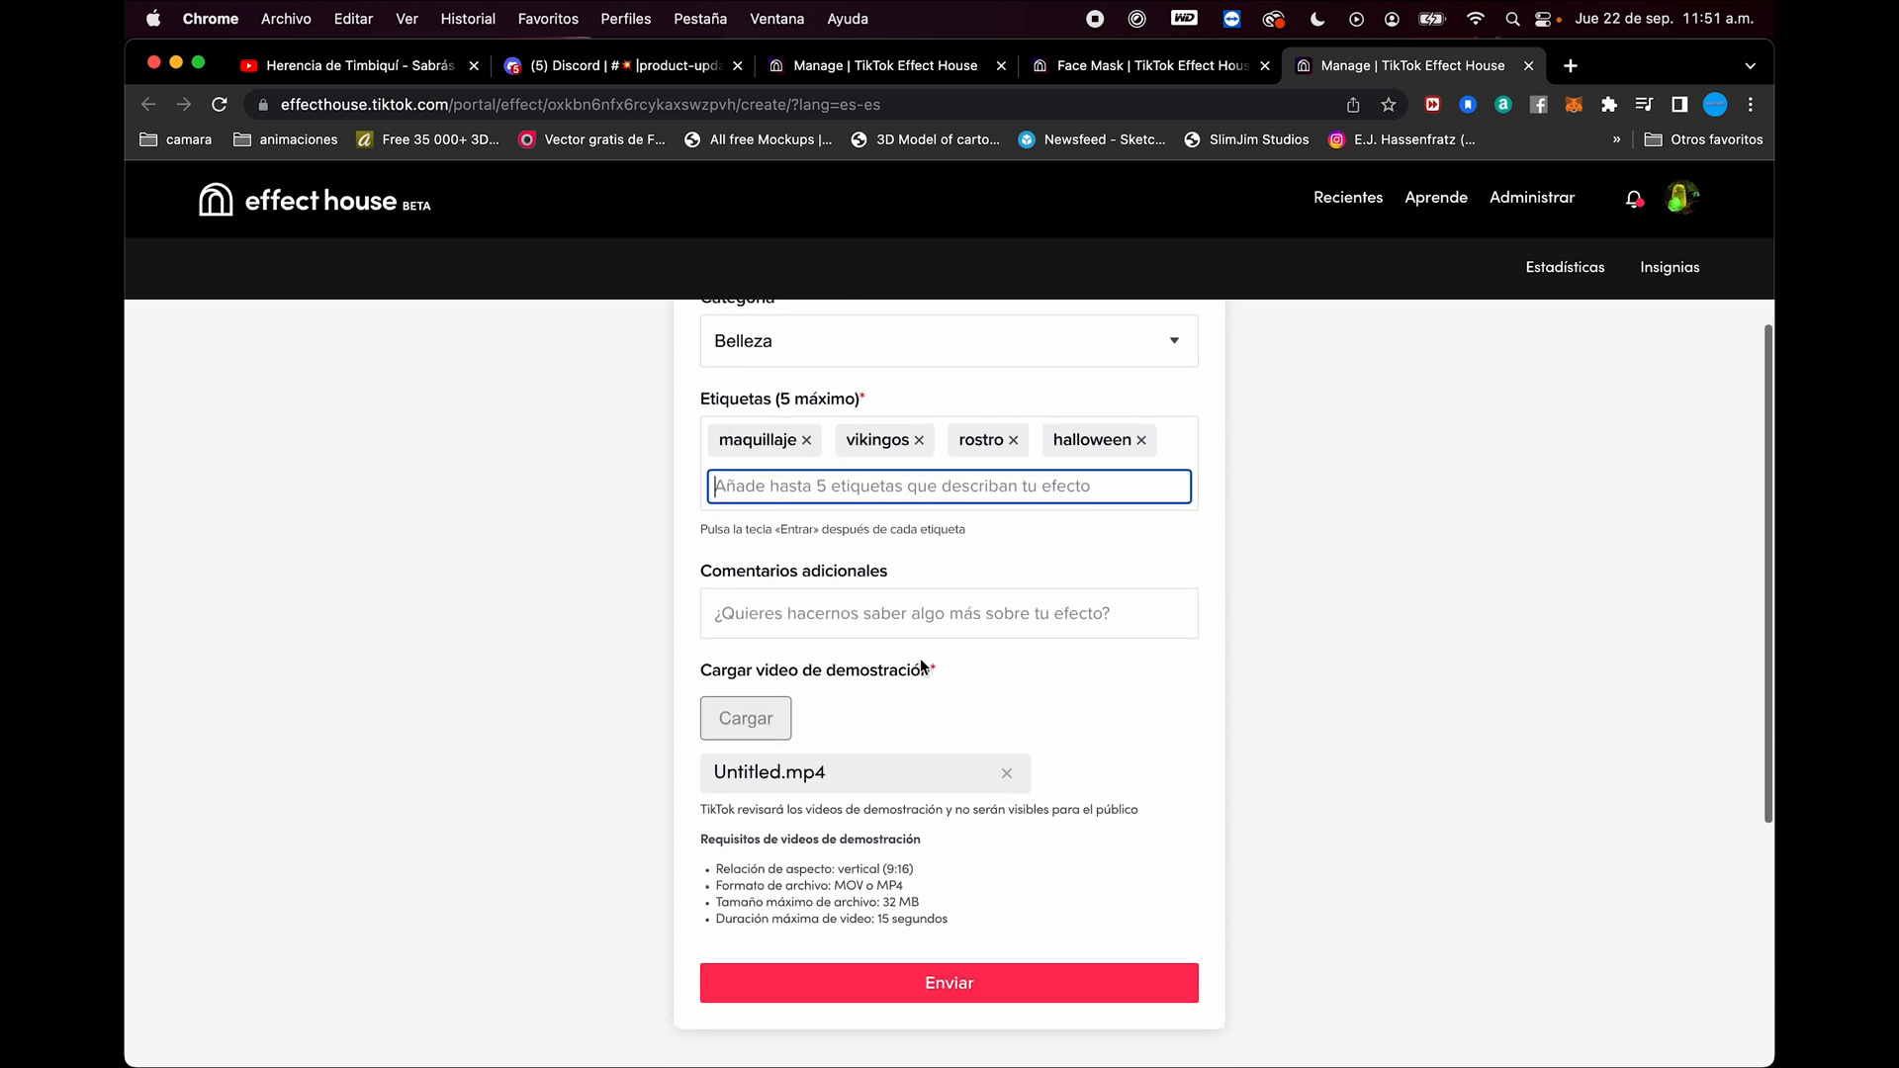
pyautogui.scroll(-1, 914, 686)
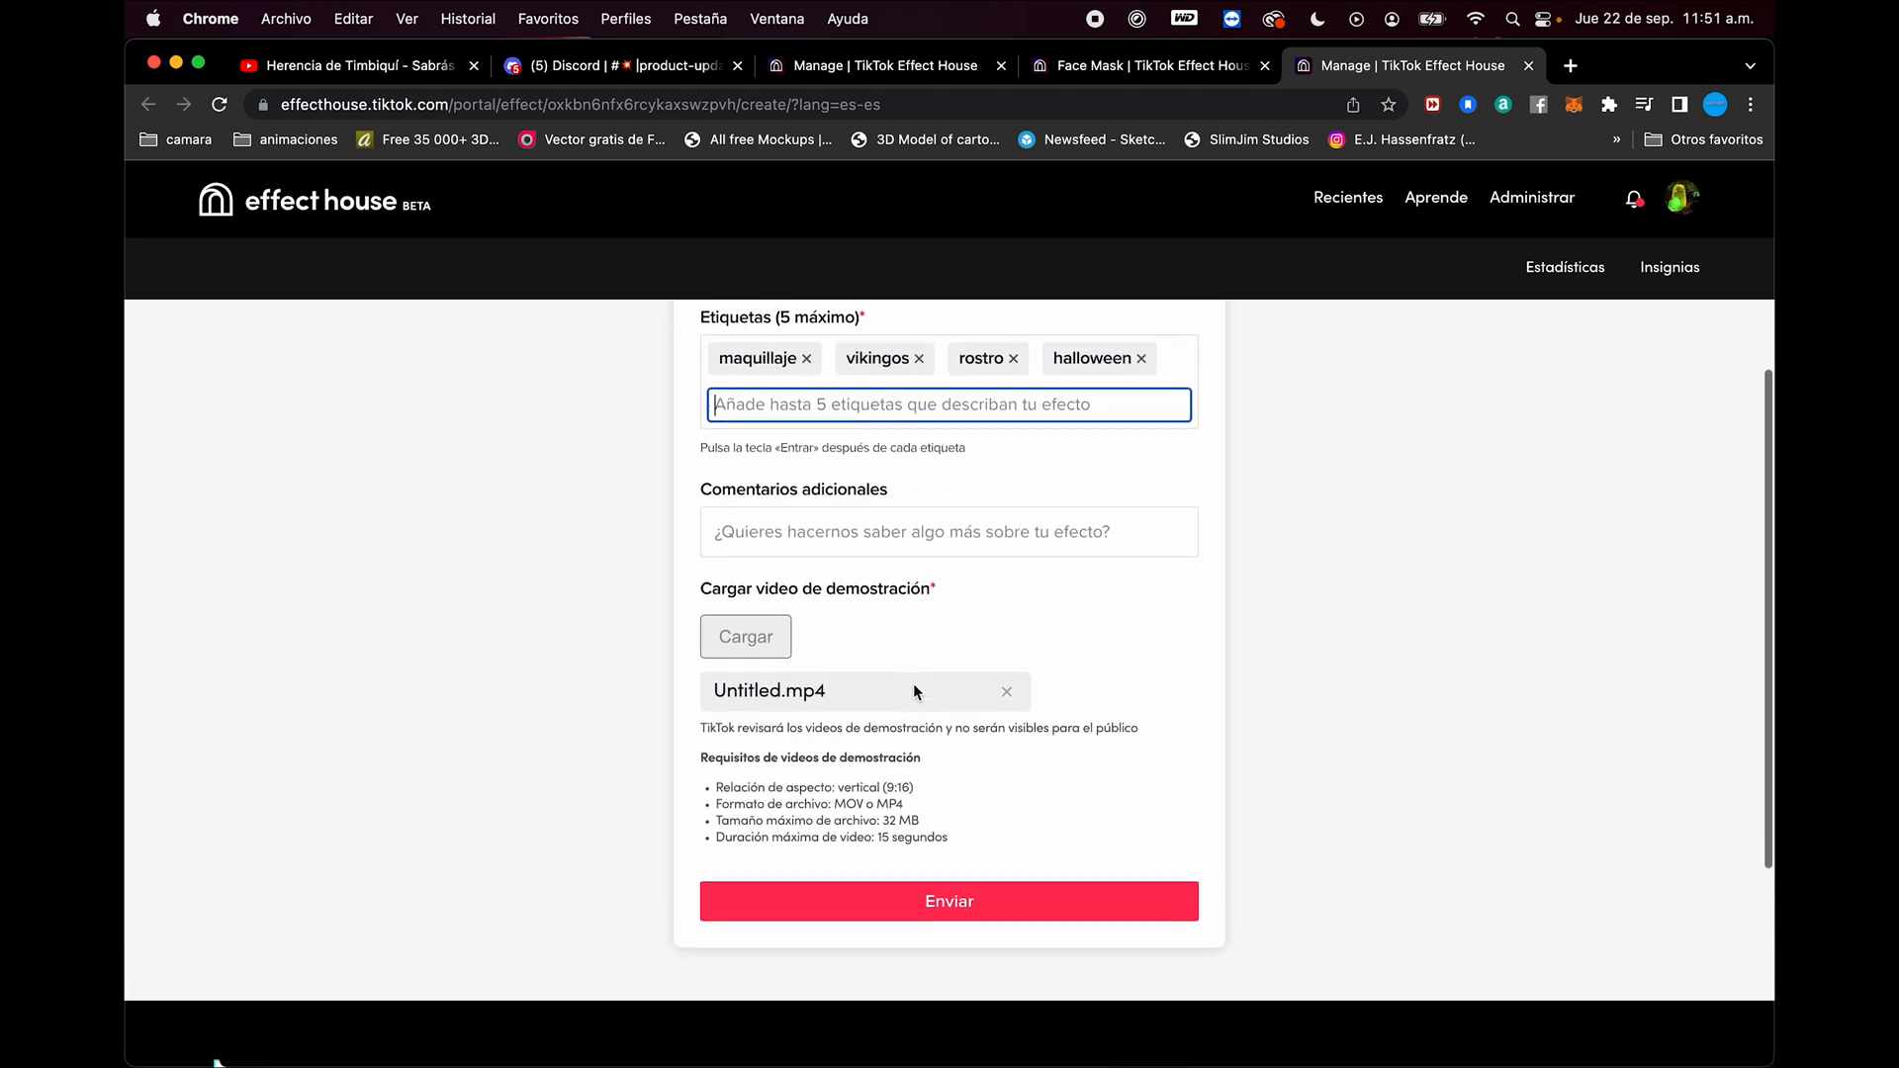
pyautogui.scroll(1, 914, 686)
pyautogui.click(990, 918)
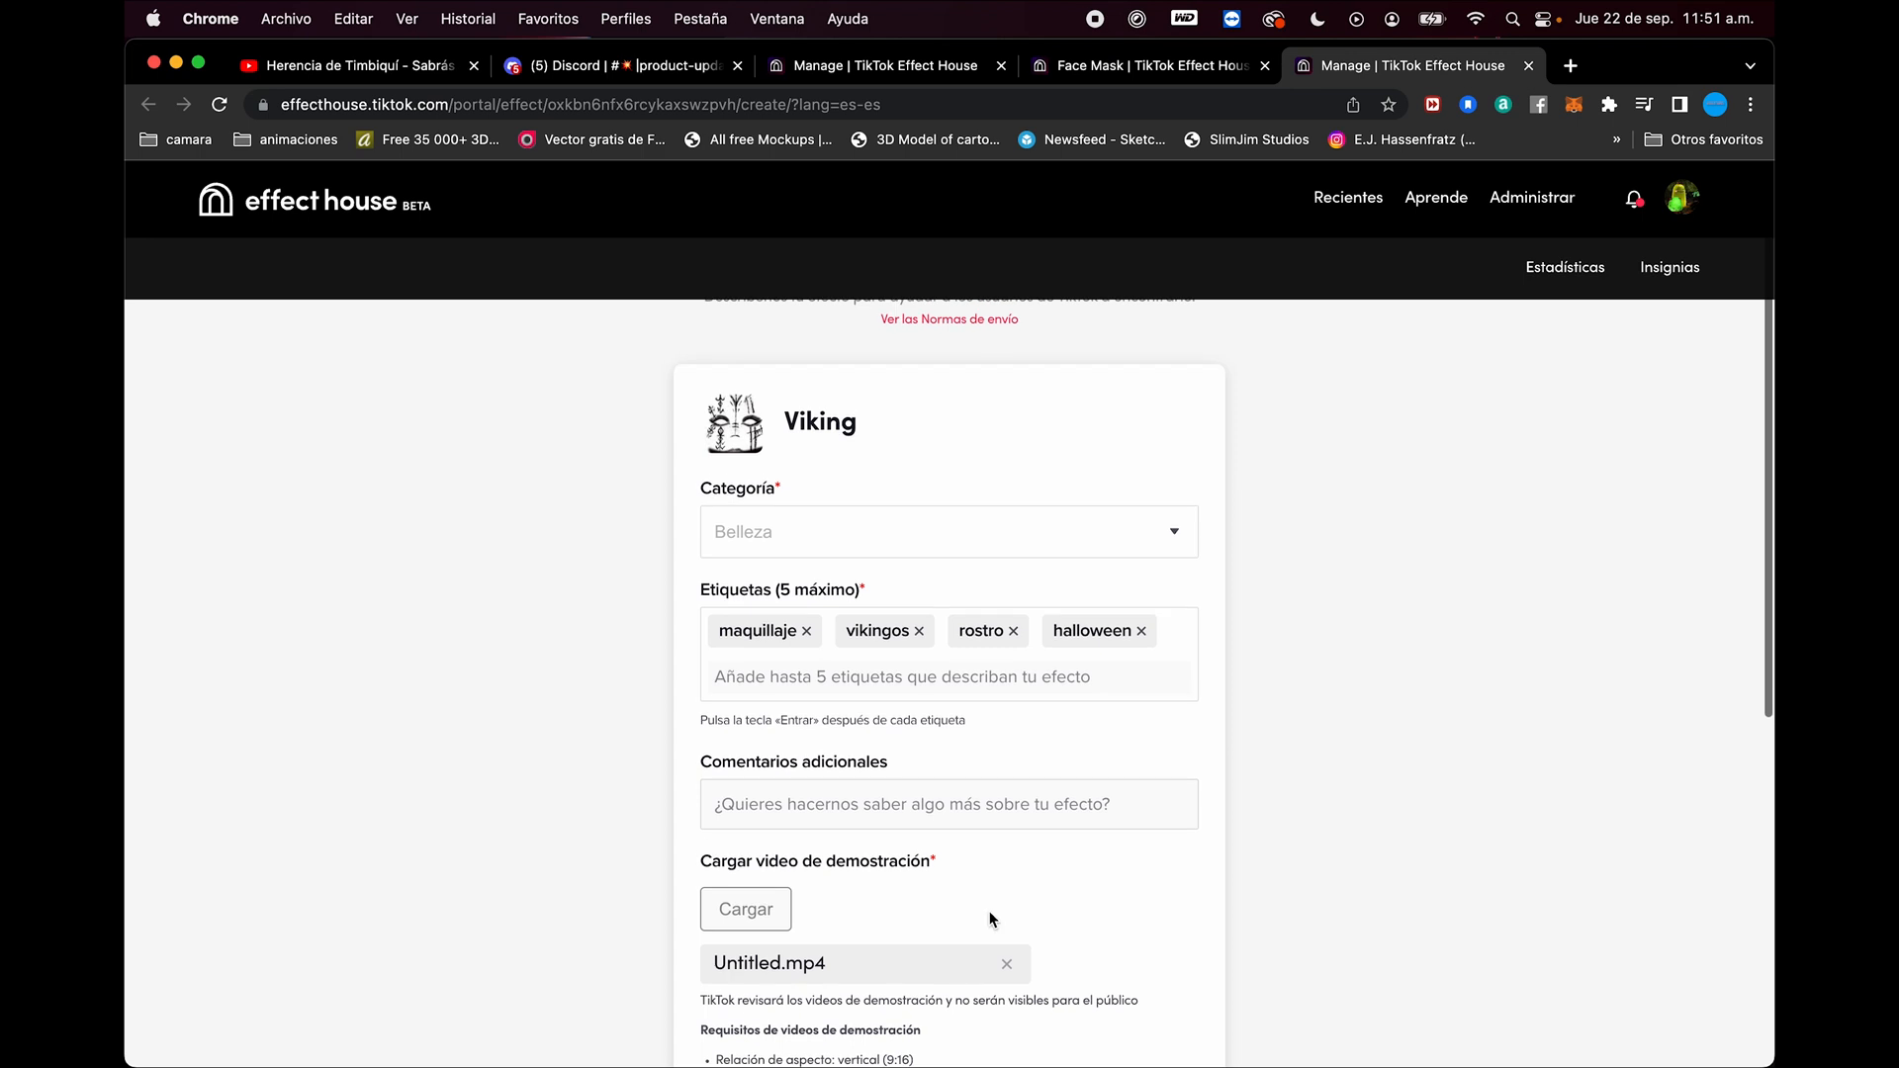
pyautogui.scroll(2, 989, 911)
pyautogui.scroll(-3, 989, 911)
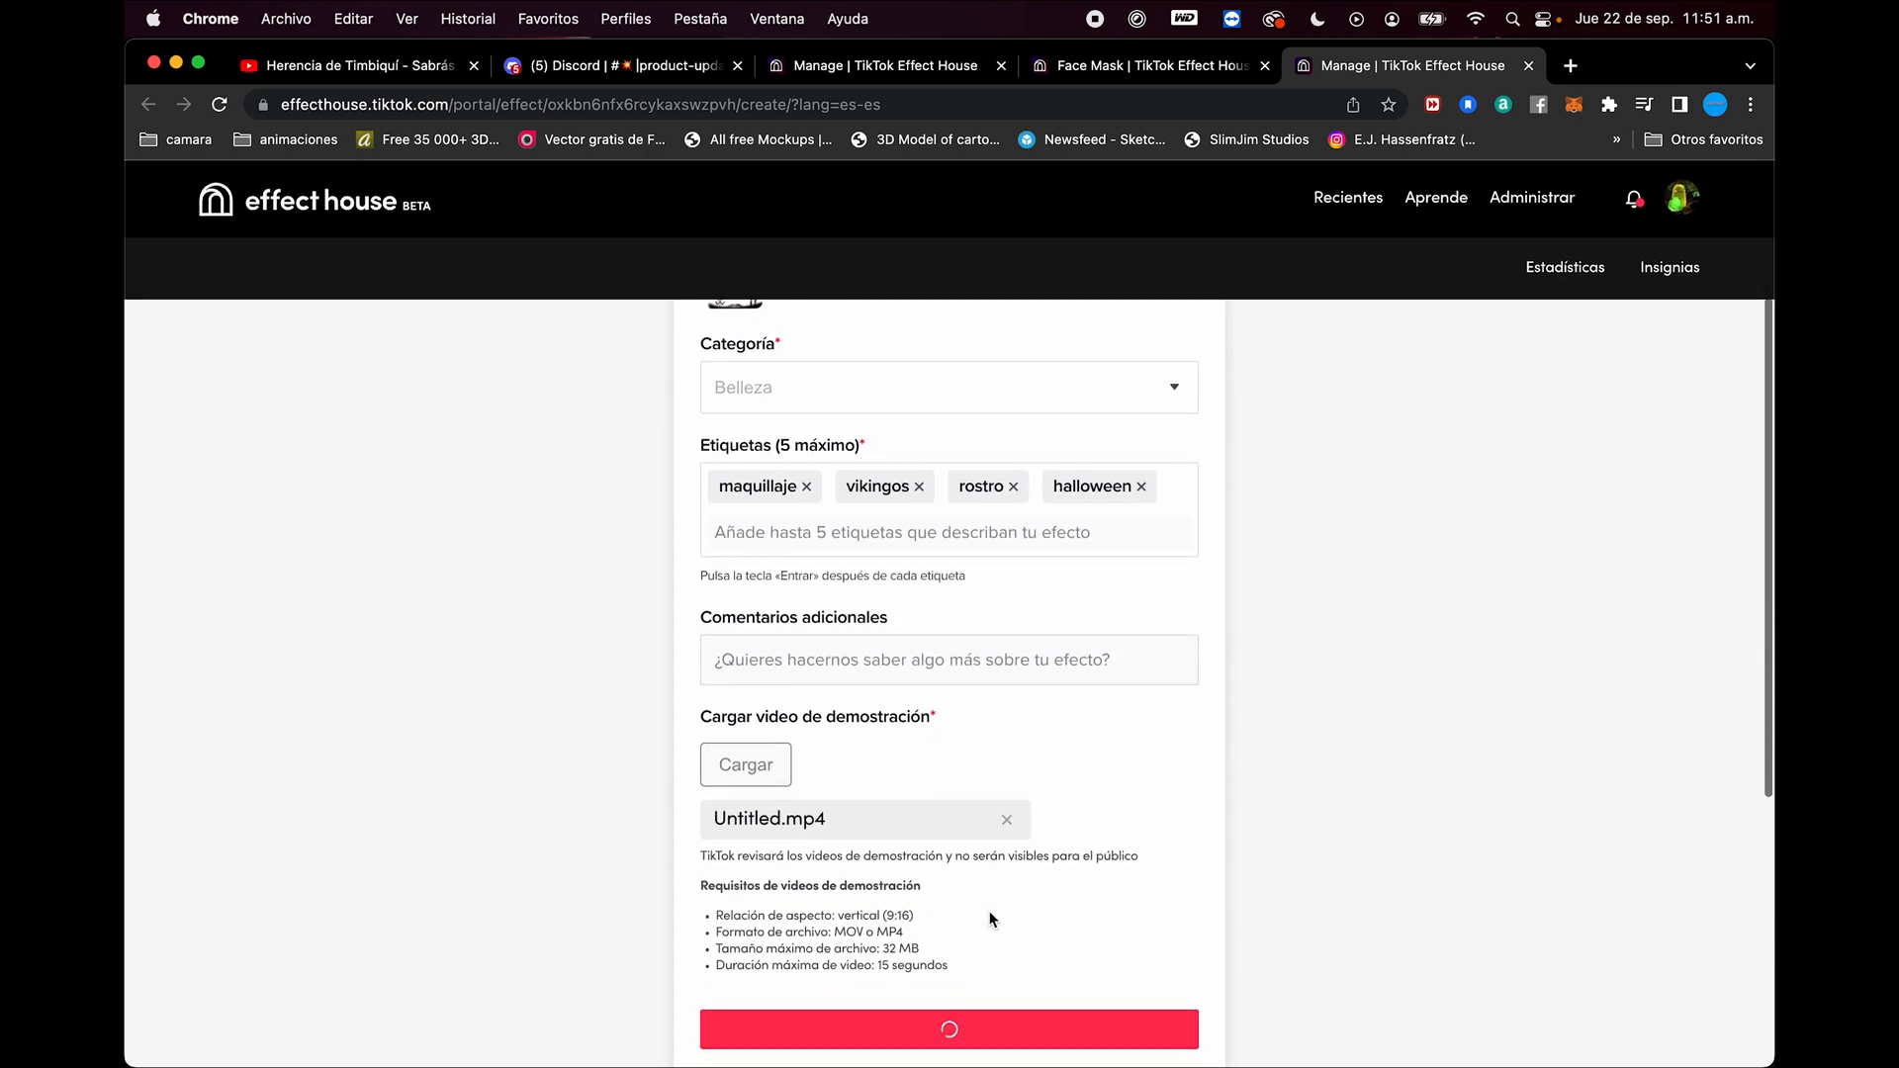
pyautogui.scroll(-2, 989, 918)
pyautogui.scroll(3, 989, 918)
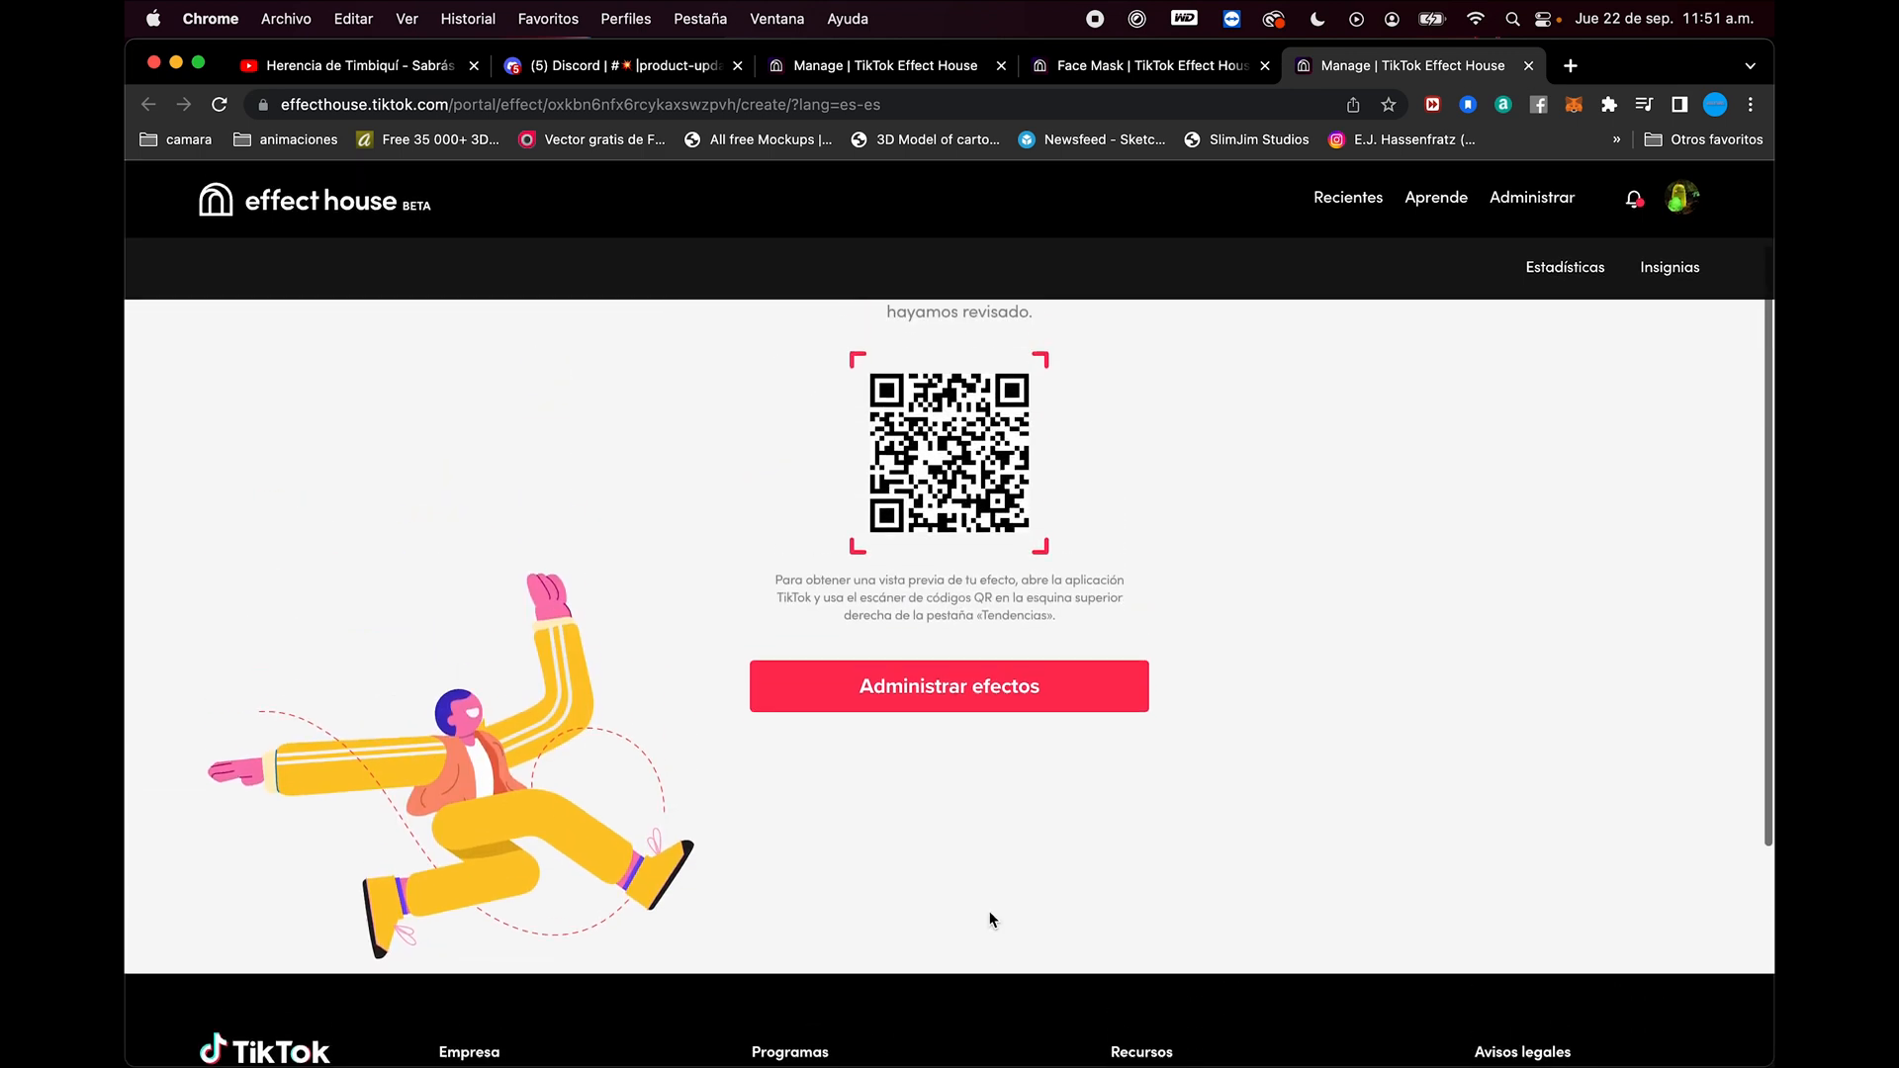
pyautogui.scroll(2, 989, 918)
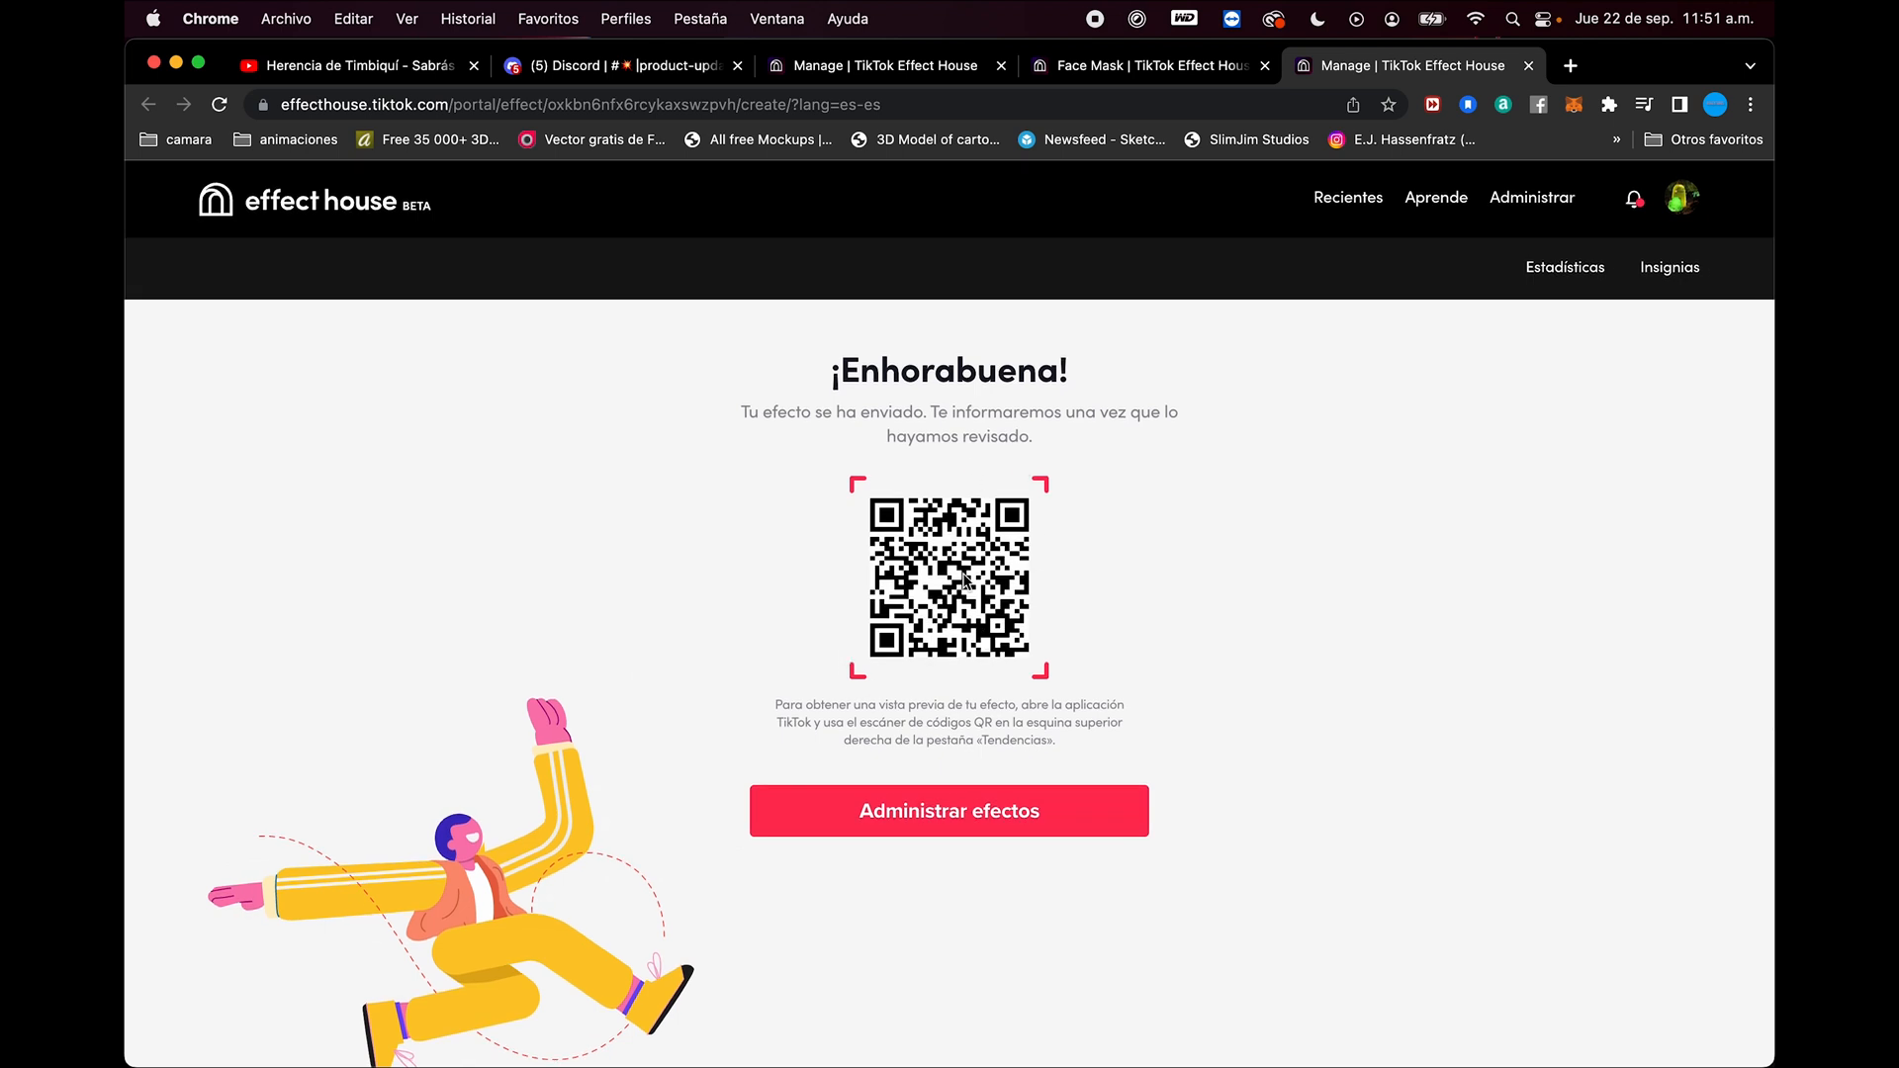
# Step: Switch back to Effect House, check the installed version in its About window, and close that window
pyautogui.hotkey('ctrl', 'Right')
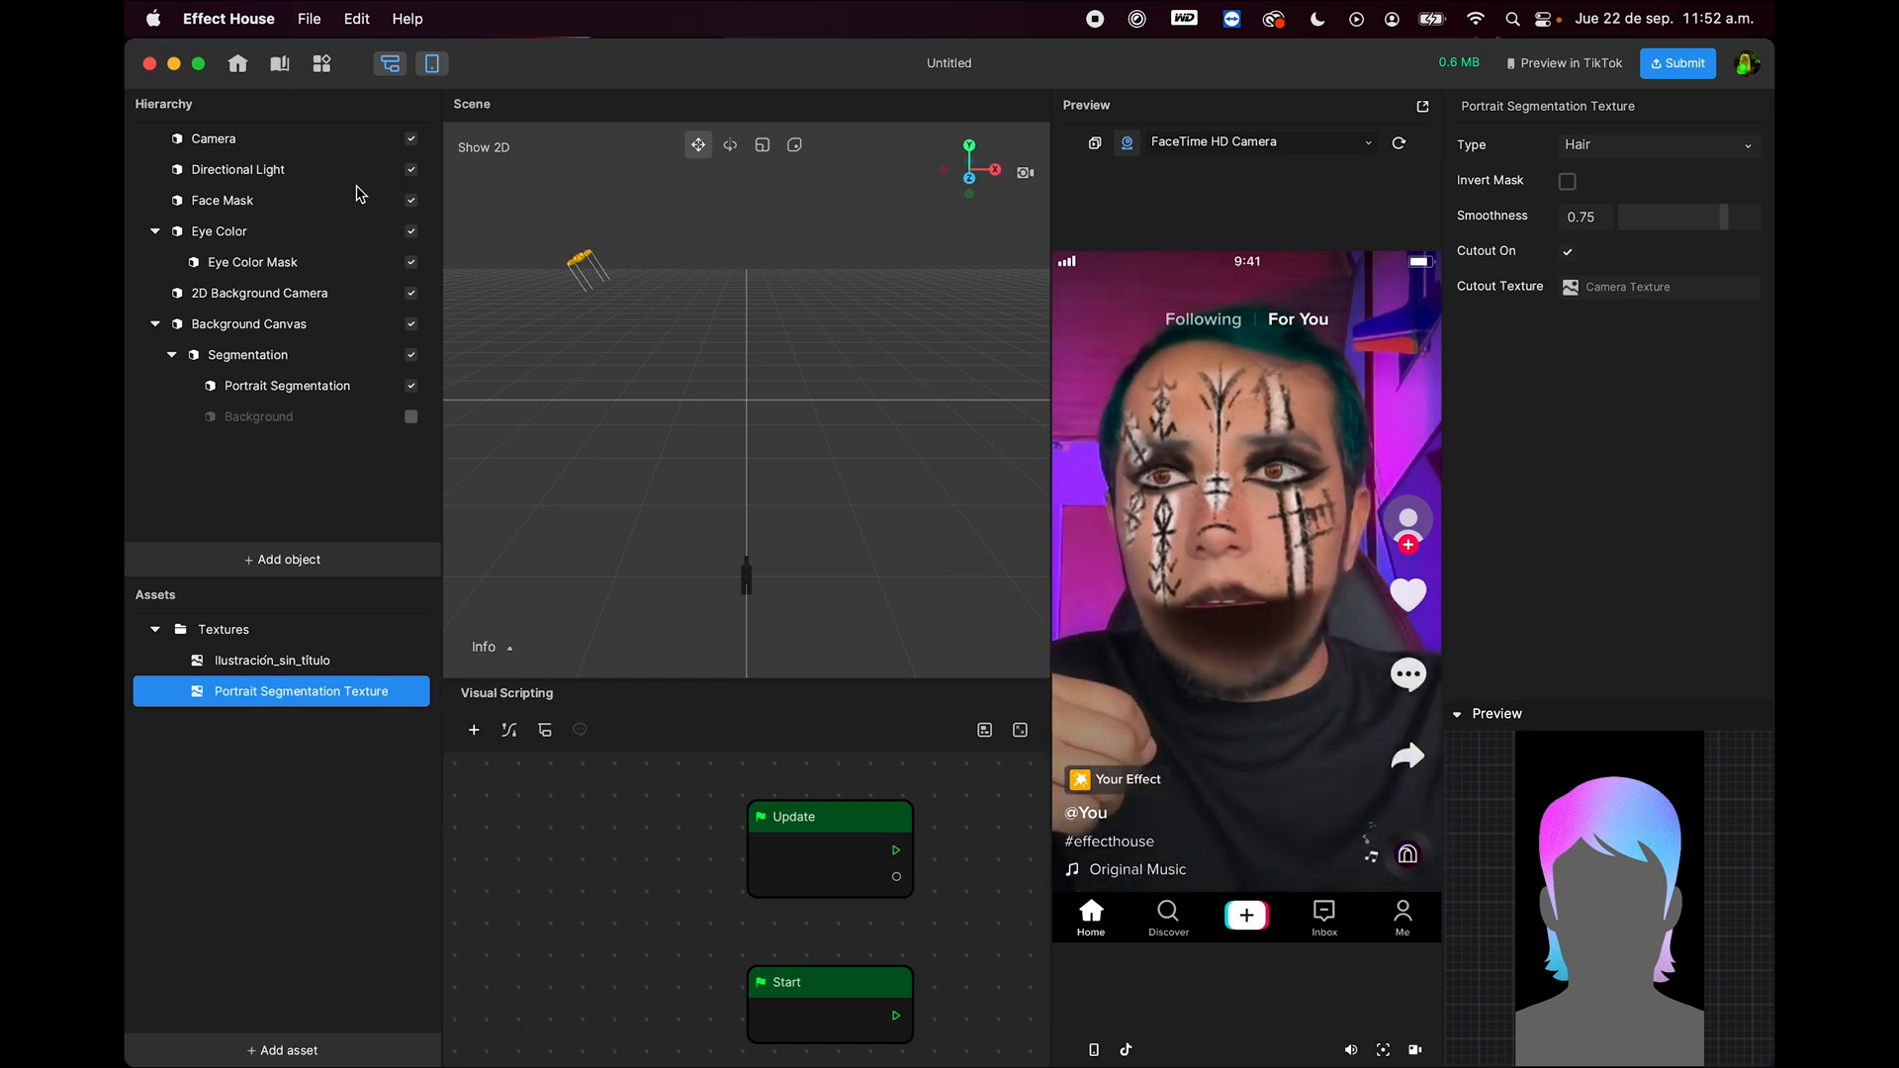
pyautogui.click(229, 19)
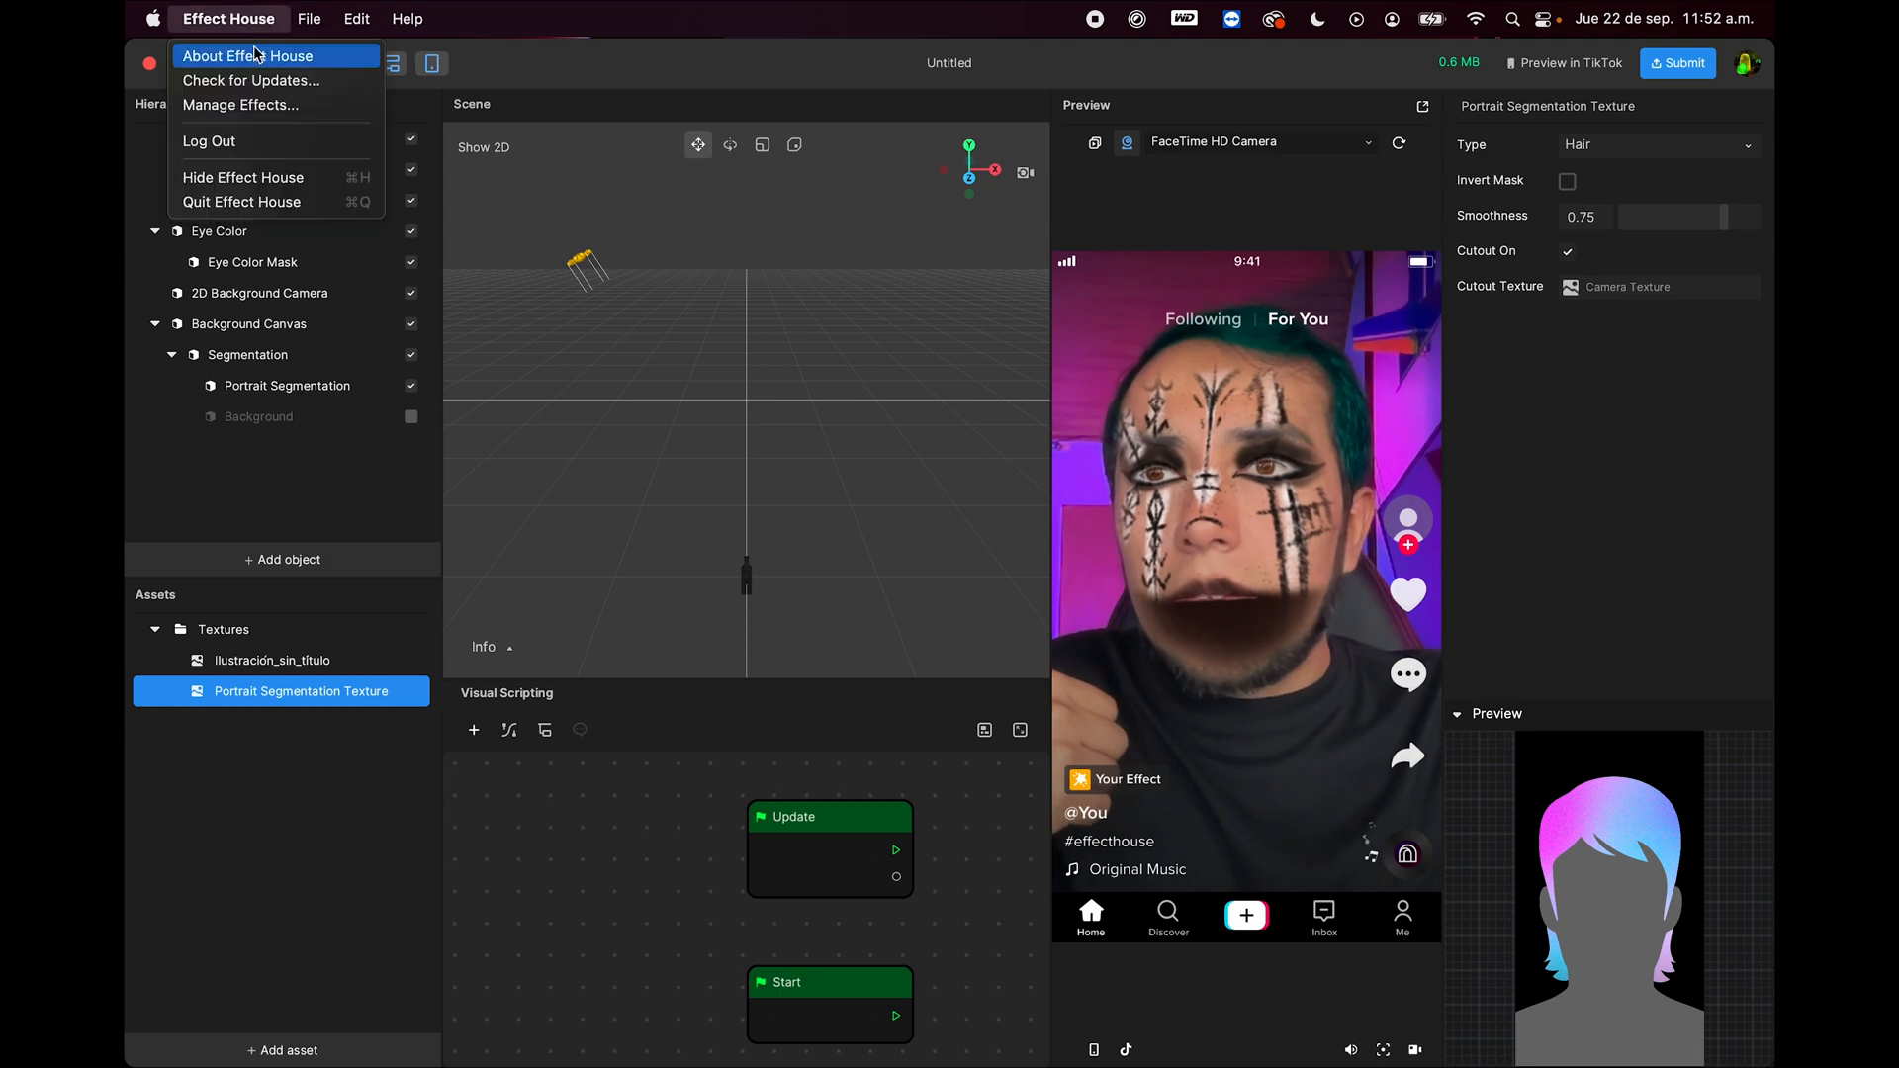
pyautogui.click(255, 57)
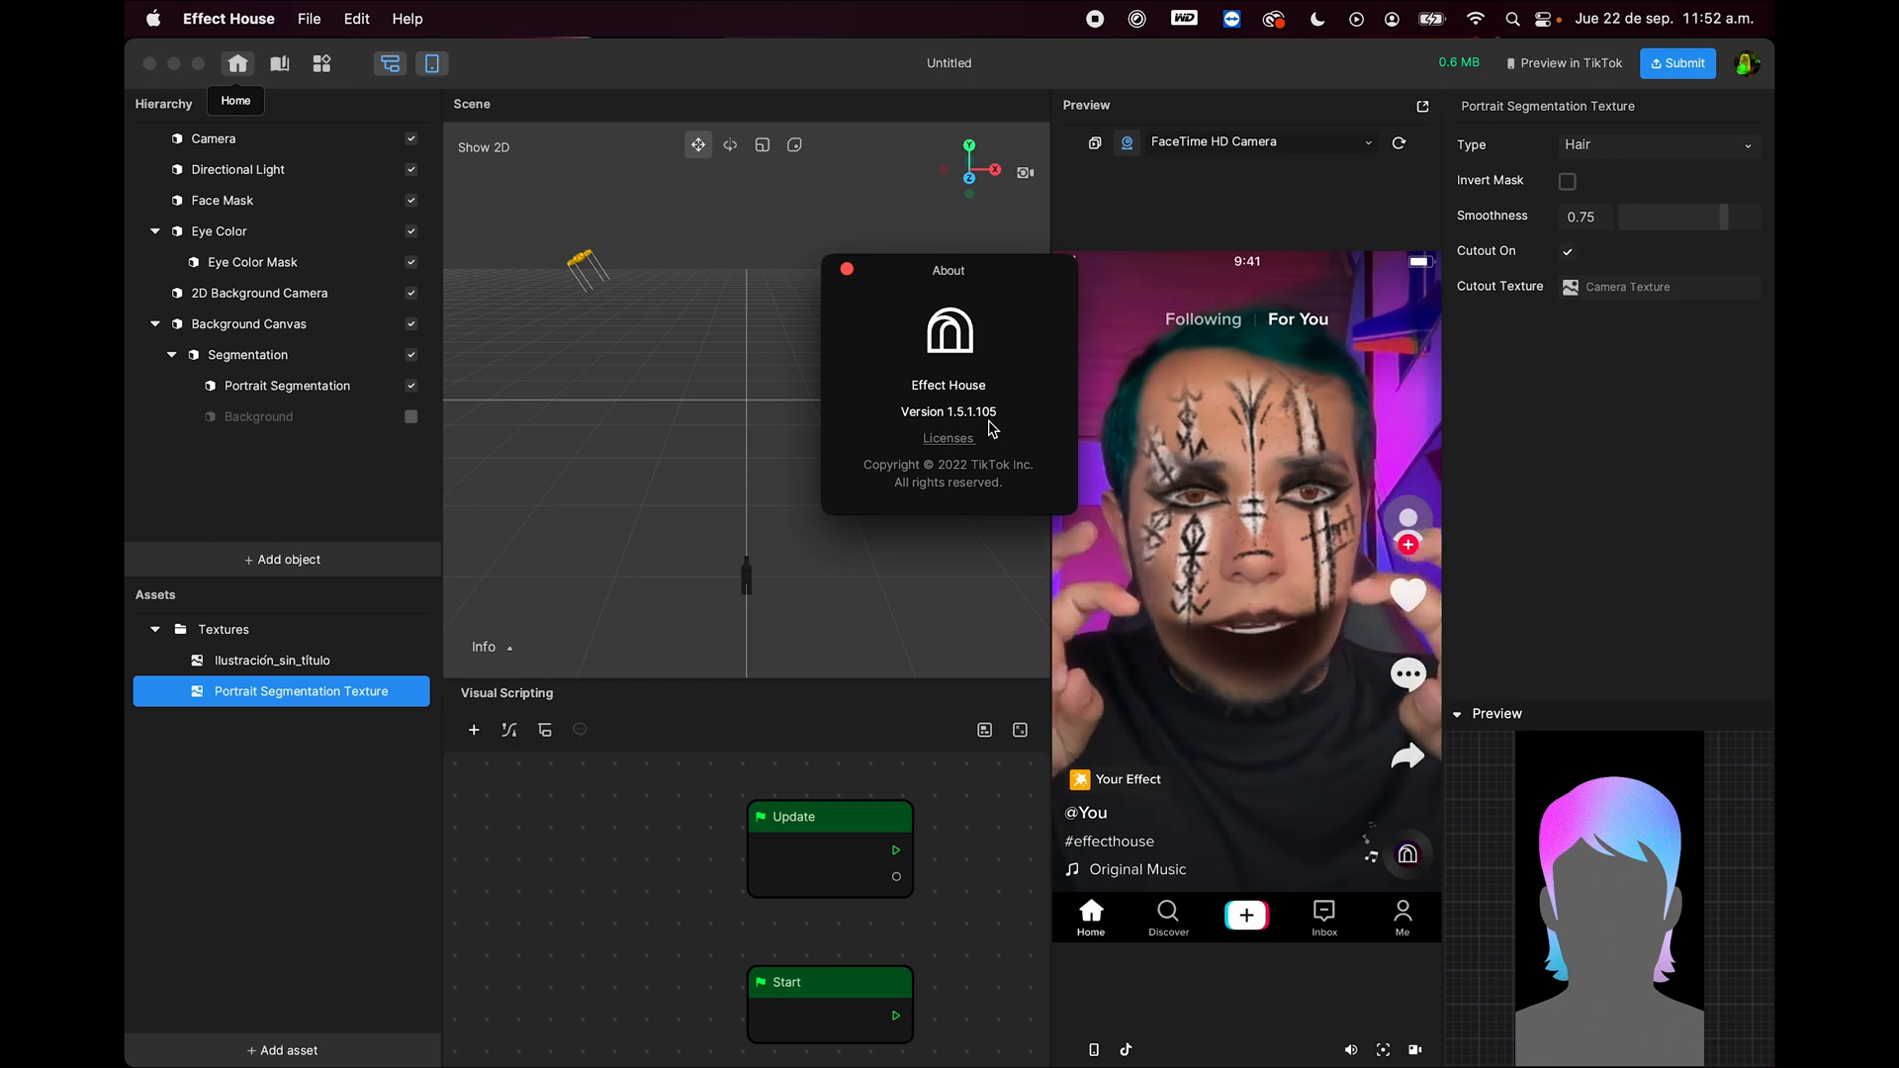
pyautogui.click(846, 269)
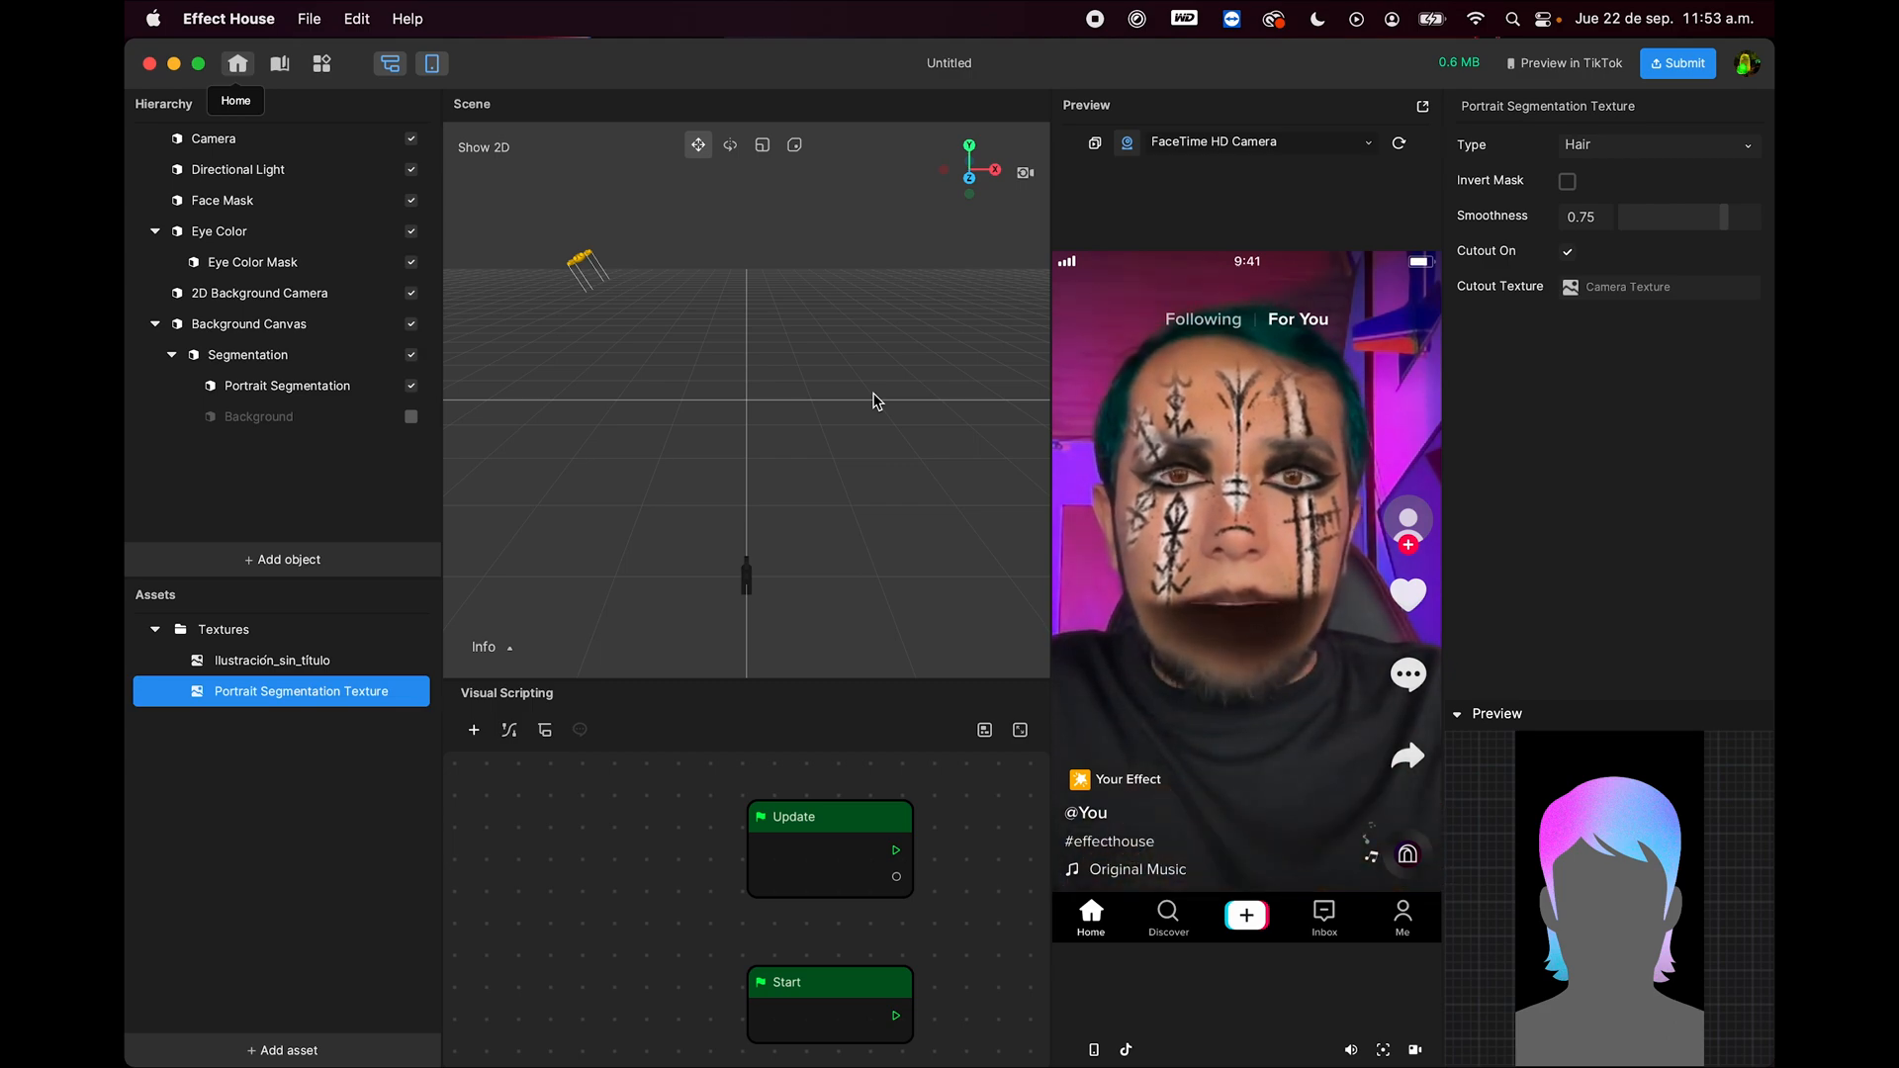
# Step: Switch to the Effect House Windows Creator image open in Preview (Vista Previa)
pyautogui.hotkey('ctrl', 'Right')
pyautogui.hotkey('ctrl', 'Right')
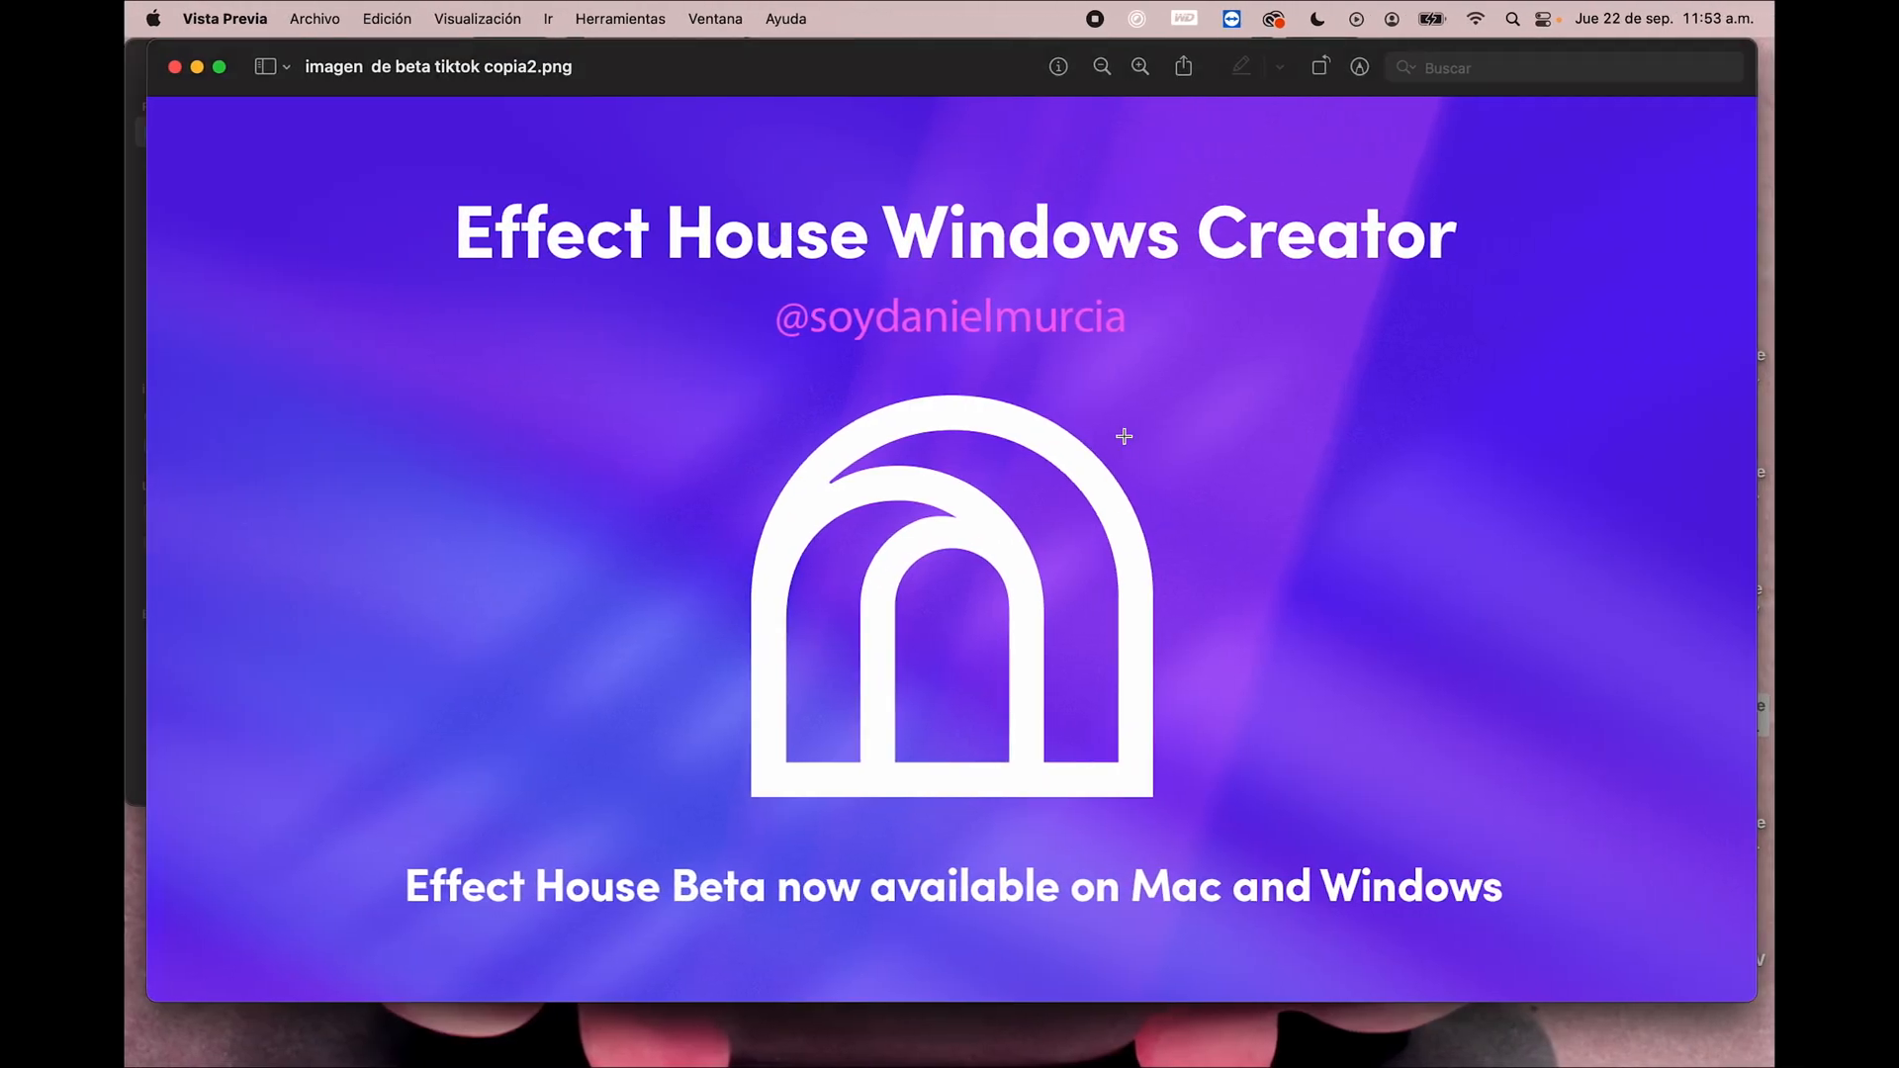